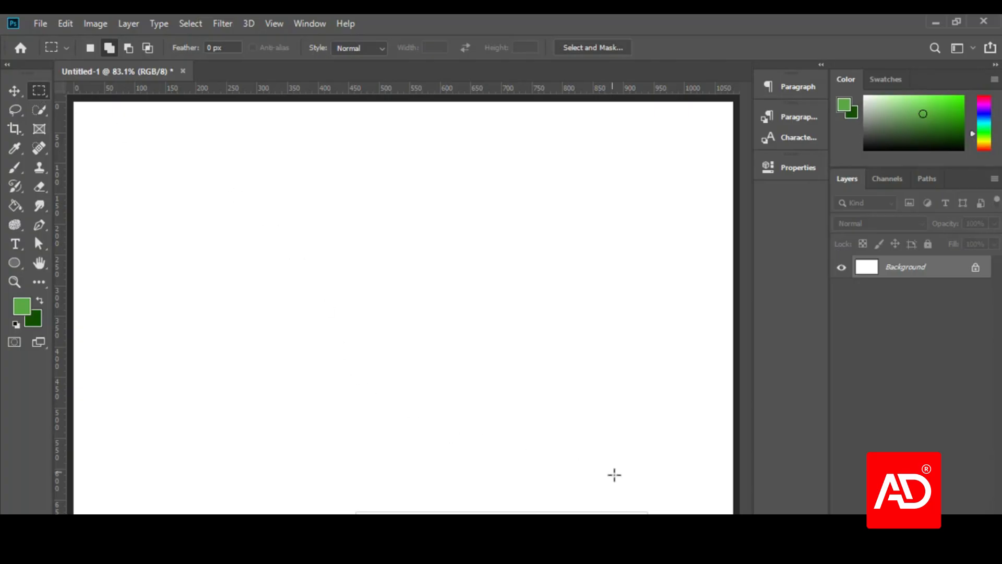
# - Create a new layer and draw a circular selection near the middle of the canvas with the Elliptical Marquee tool
pyautogui.rightClick(34, 90)
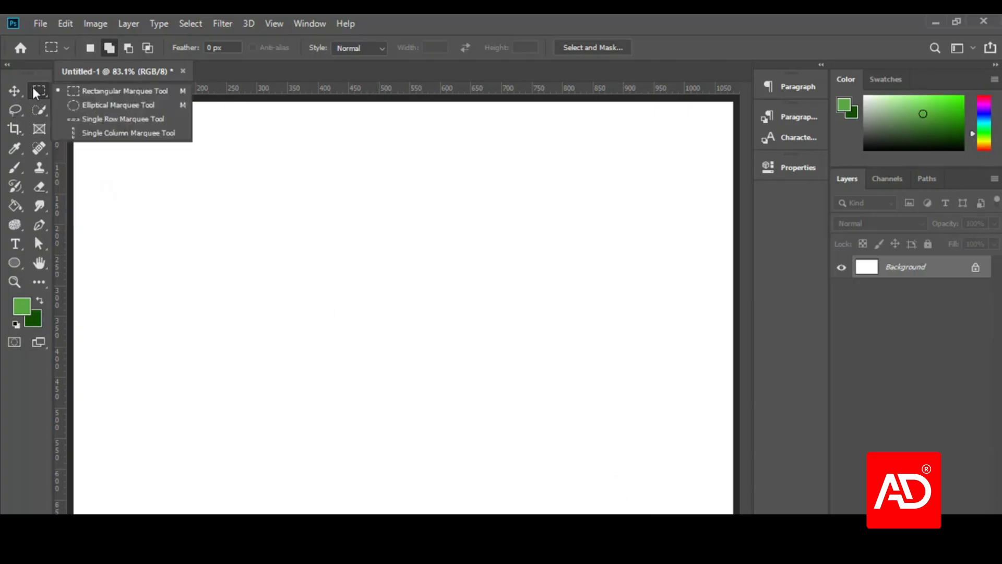
pyautogui.click(89, 103)
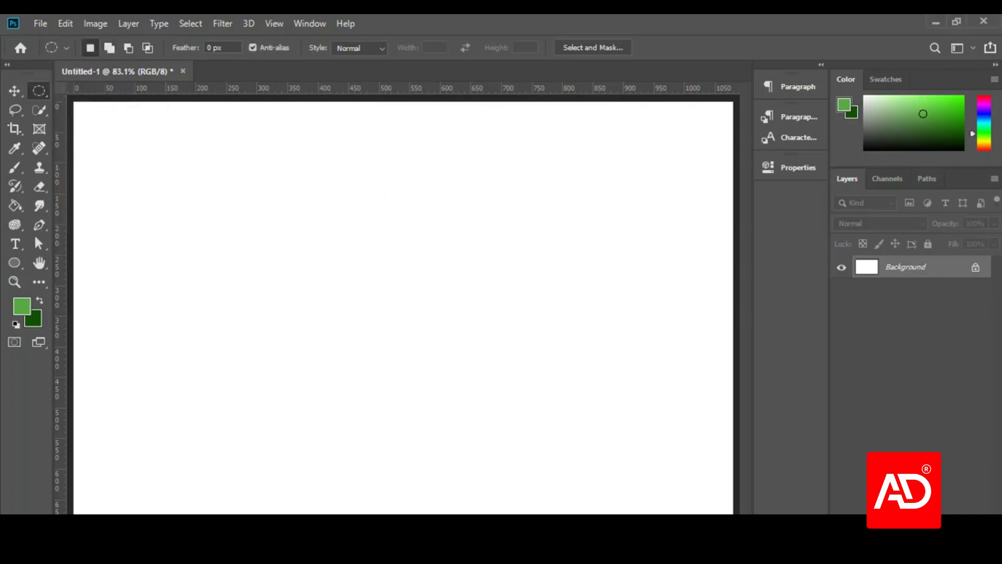
pyautogui.hotkey('ctrl', 'shift', 'alt', 'n')
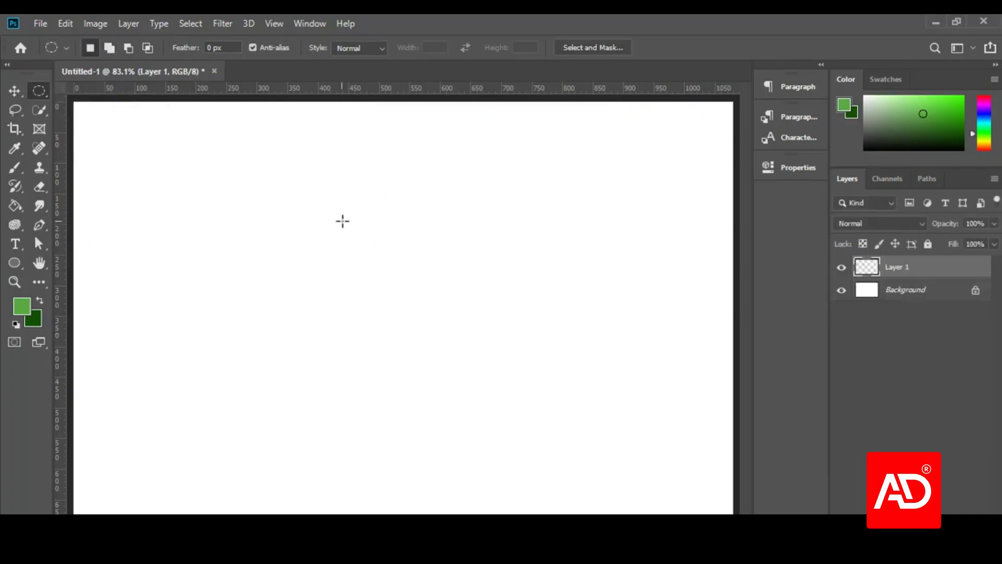
pyautogui.moveTo(343, 219); pyautogui.dragTo(538, 410)
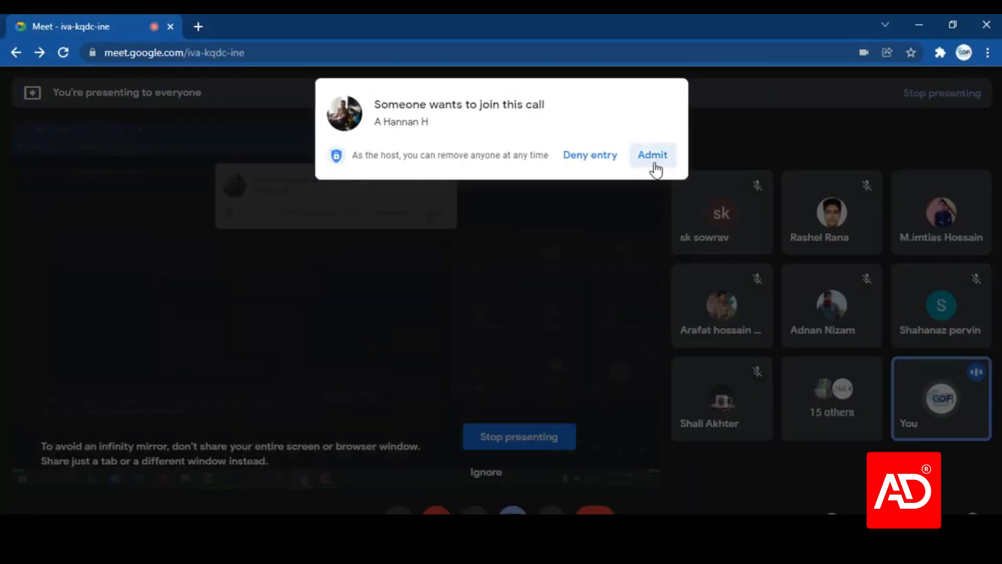
# - Admit the waiting participant to the Google Meet call
pyautogui.click(651, 156)
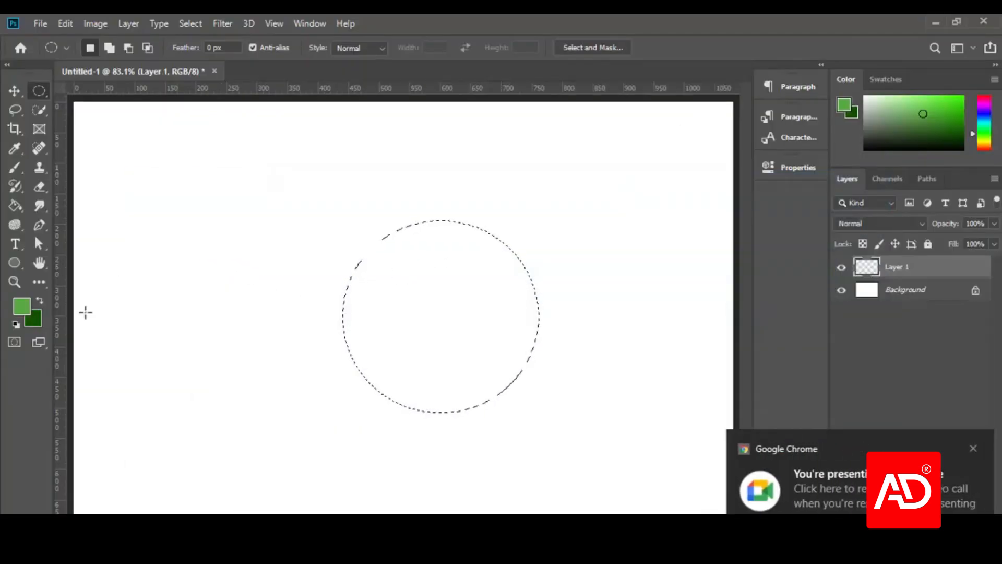
# - Set the foreground colour to purple (#810089) in Photoshop
pyautogui.click(18, 307)
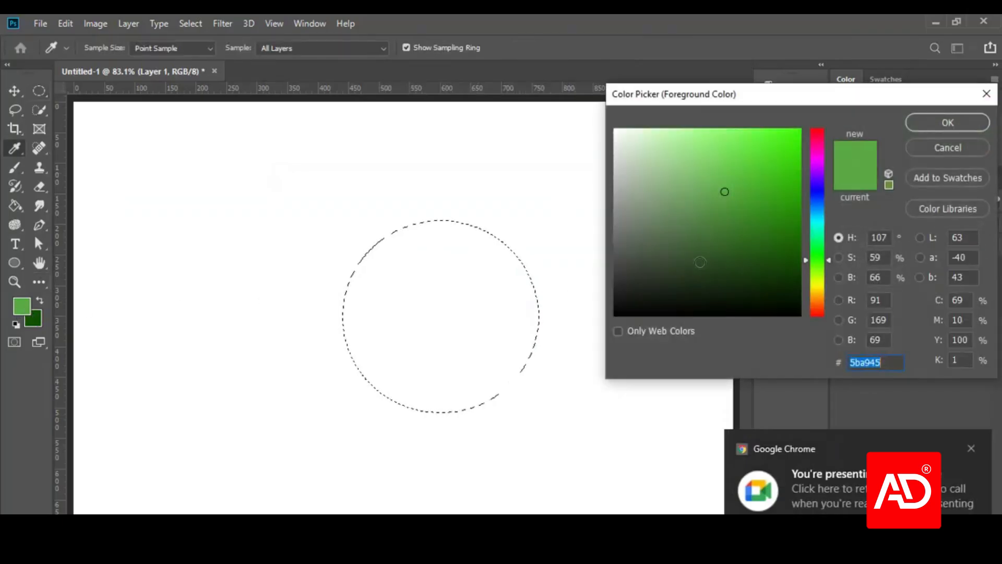
pyautogui.click(812, 161)
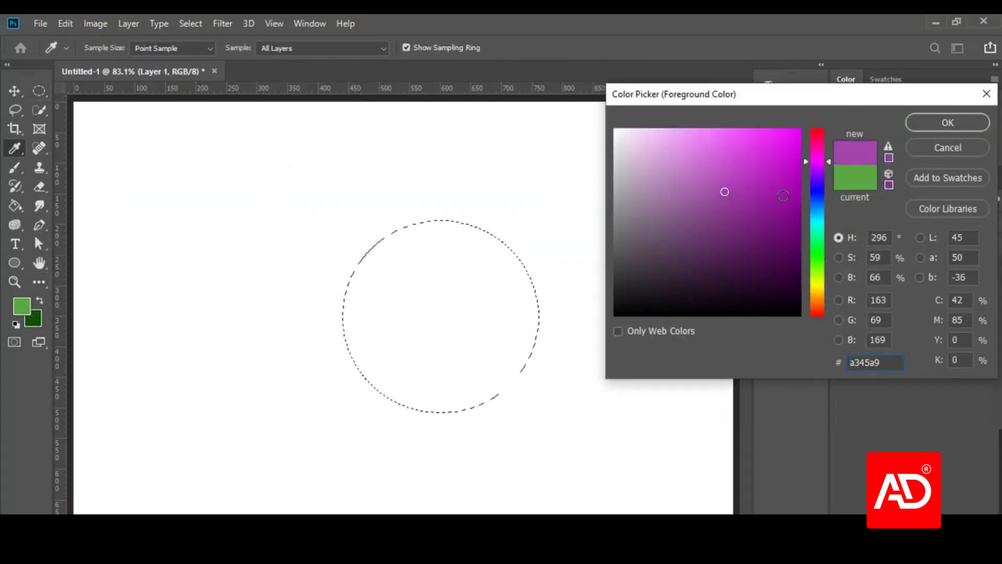
pyautogui.moveTo(797, 209); pyautogui.dragTo(798, 215)
pyautogui.click(939, 124)
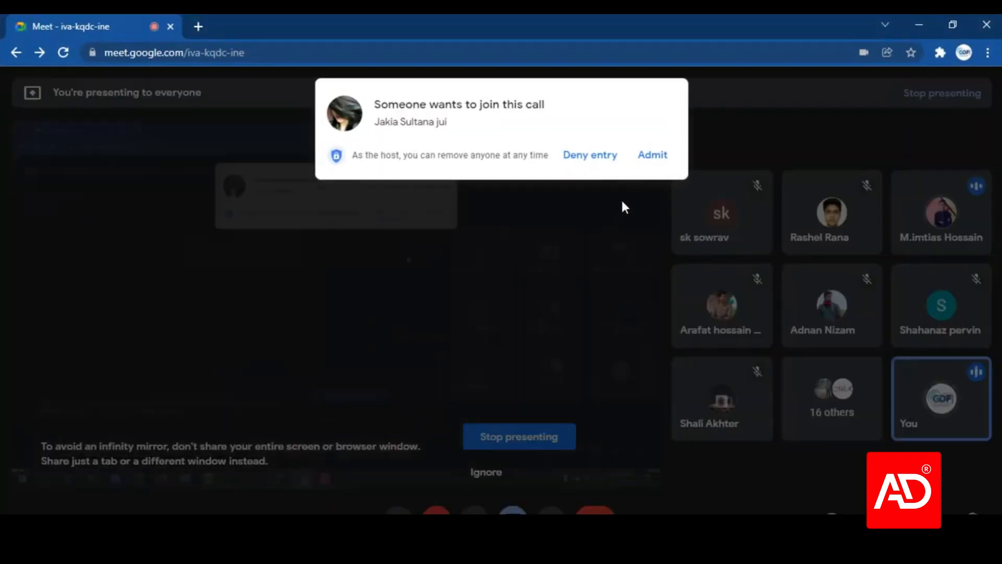
# - Admit each waiting participant to the Google Meet call as they request to join
pyautogui.click(647, 168)
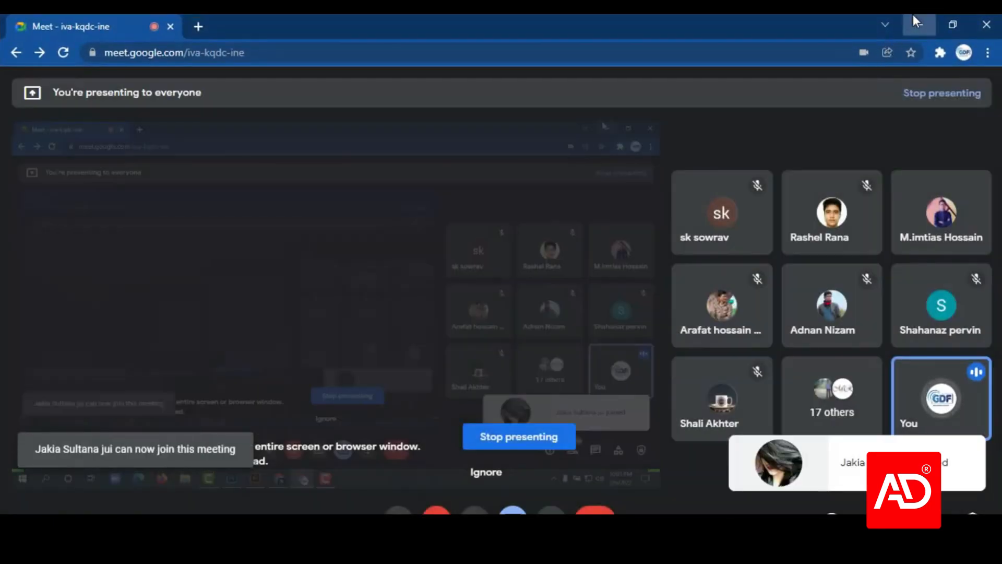
pyautogui.click(913, 15)
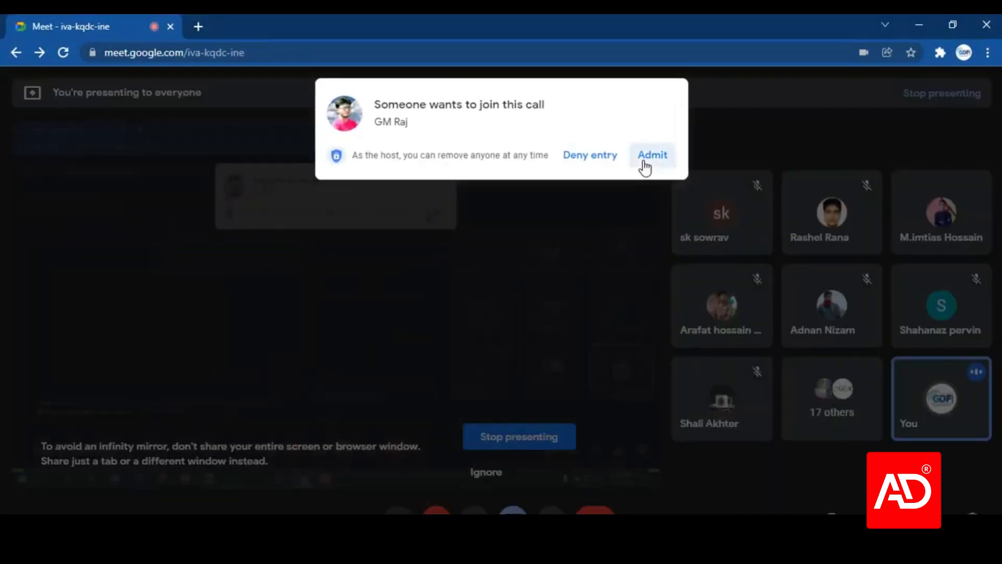
pyautogui.click(645, 166)
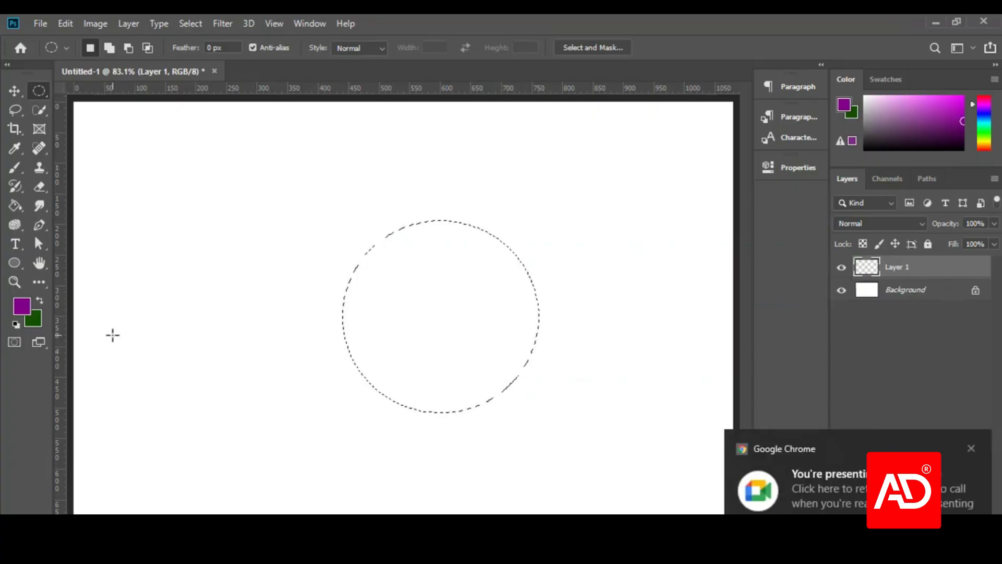
pyautogui.click(970, 448)
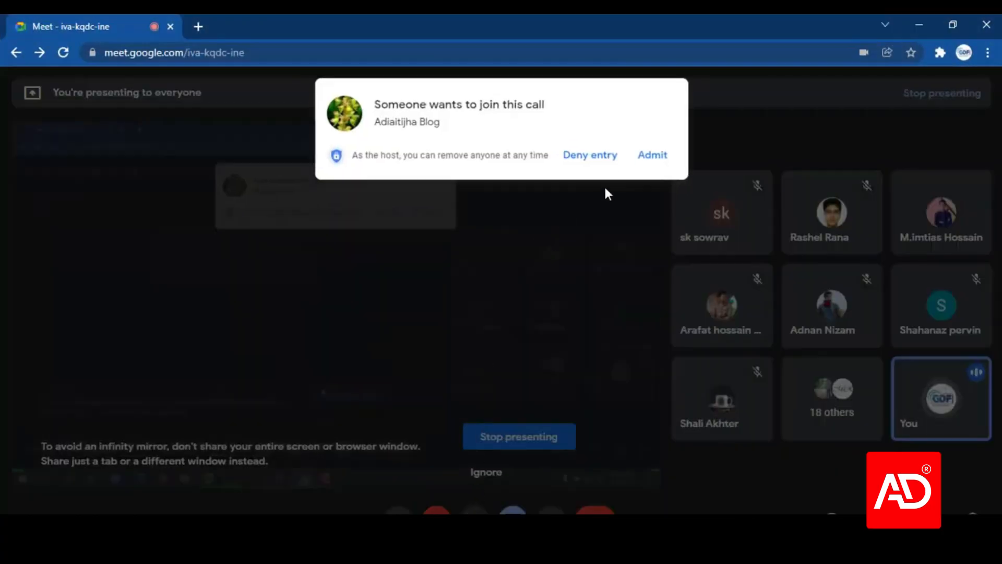
pyautogui.click(648, 155)
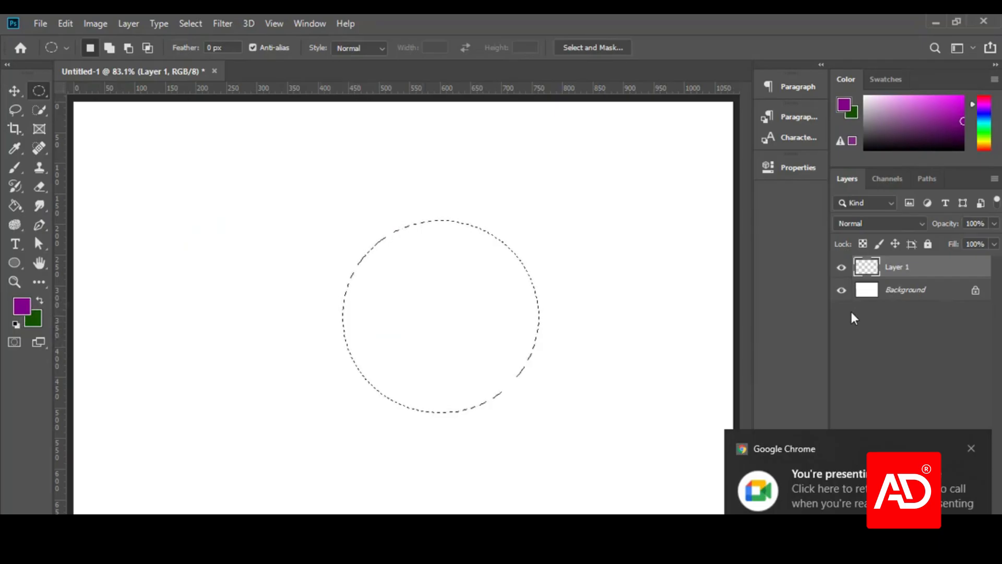
# - Fill the circular selection on Layer 1 with the purple foreground colour and deselect it
pyautogui.hotkey('alt', 'BackSpace')
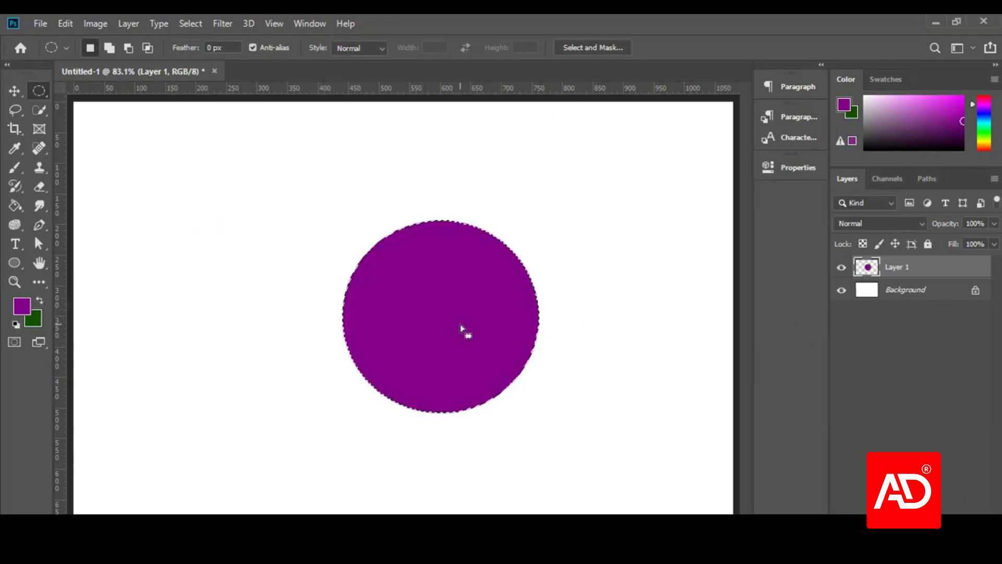
pyautogui.hotkey('ctrl', 'd')
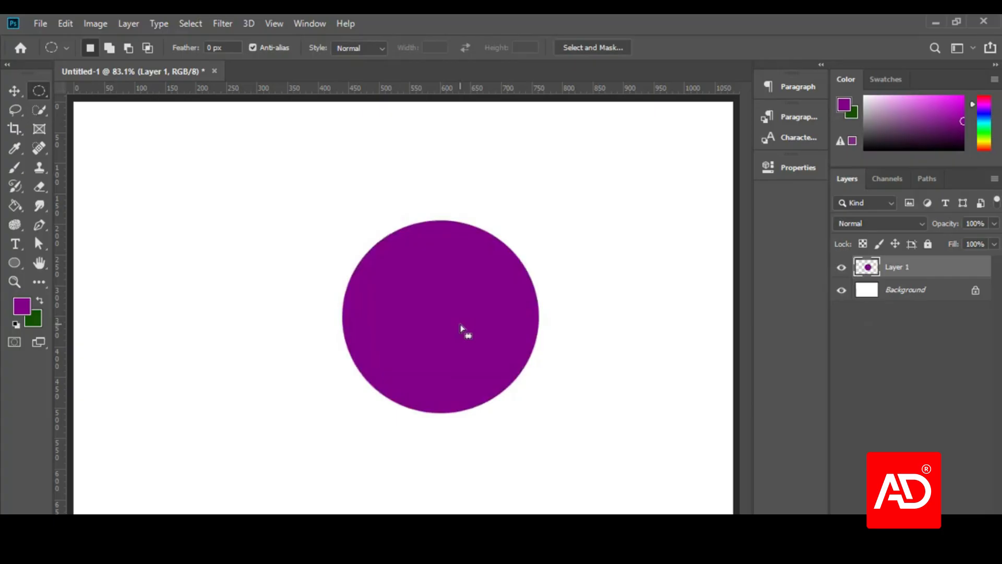
# - Switch to Google Meet, admit the waiting participant, and check the in-call messages
pyautogui.hotkey('alt', 'Tab')
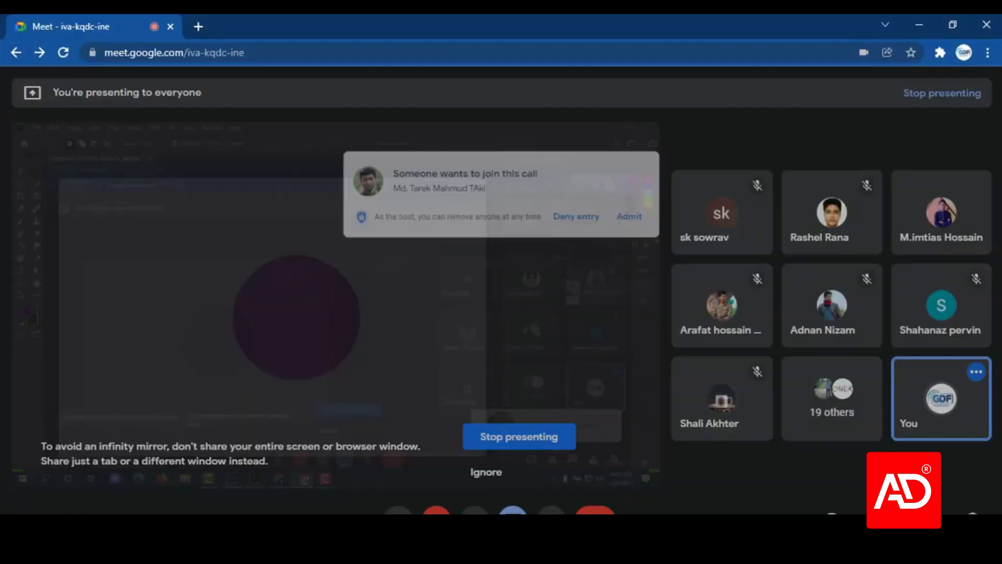
pyautogui.click(647, 153)
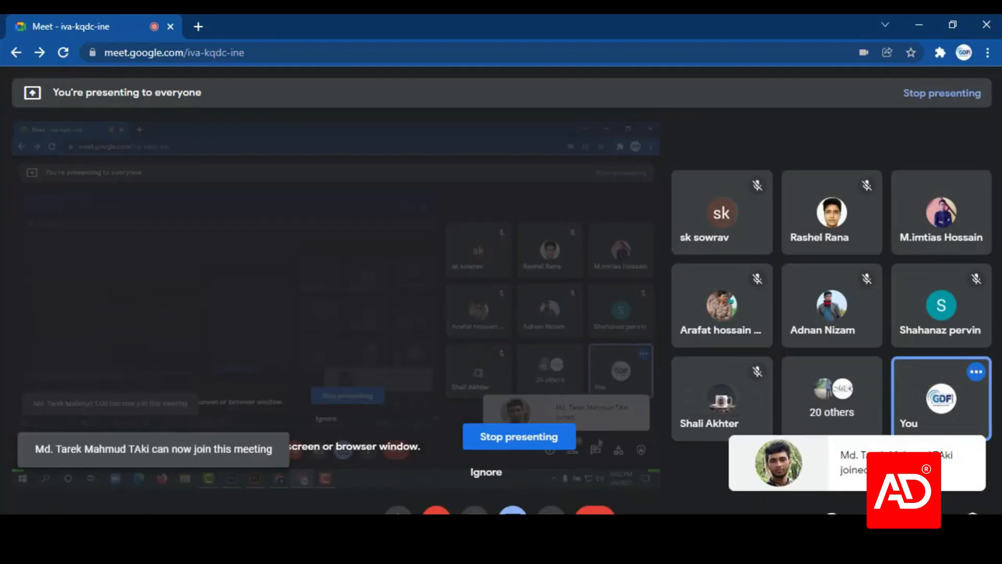
pyautogui.click(904, 523)
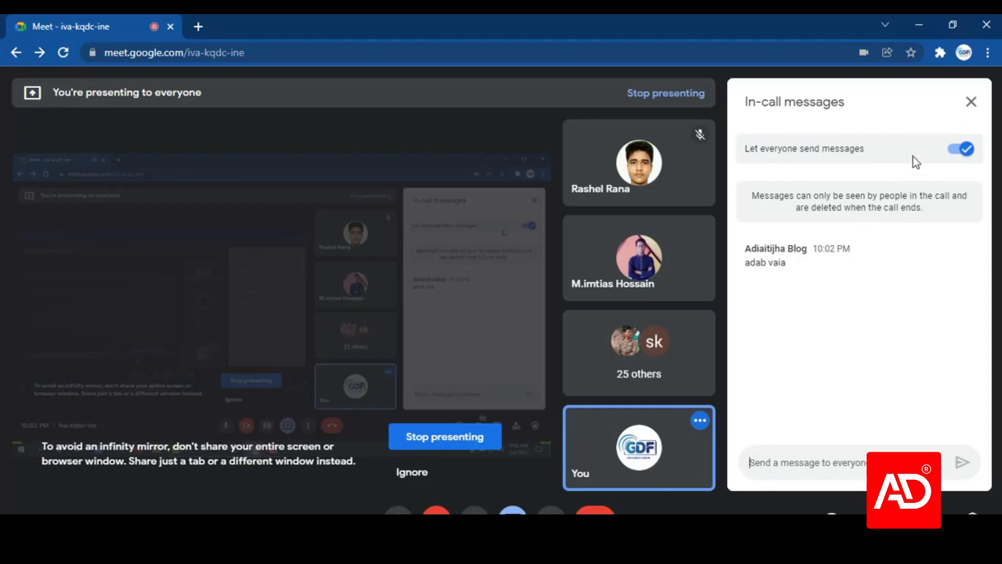
pyautogui.click(963, 111)
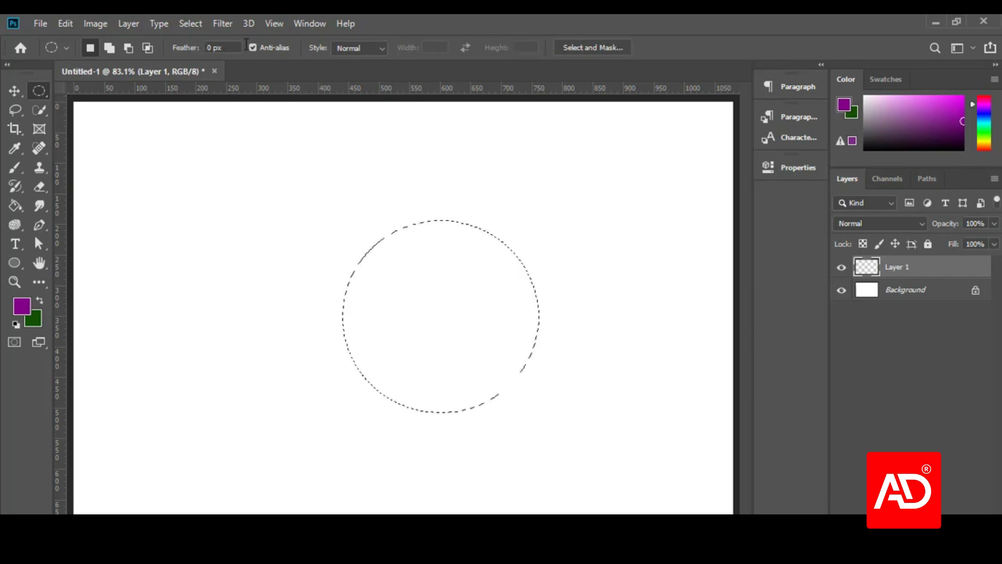
pyautogui.click(16, 87)
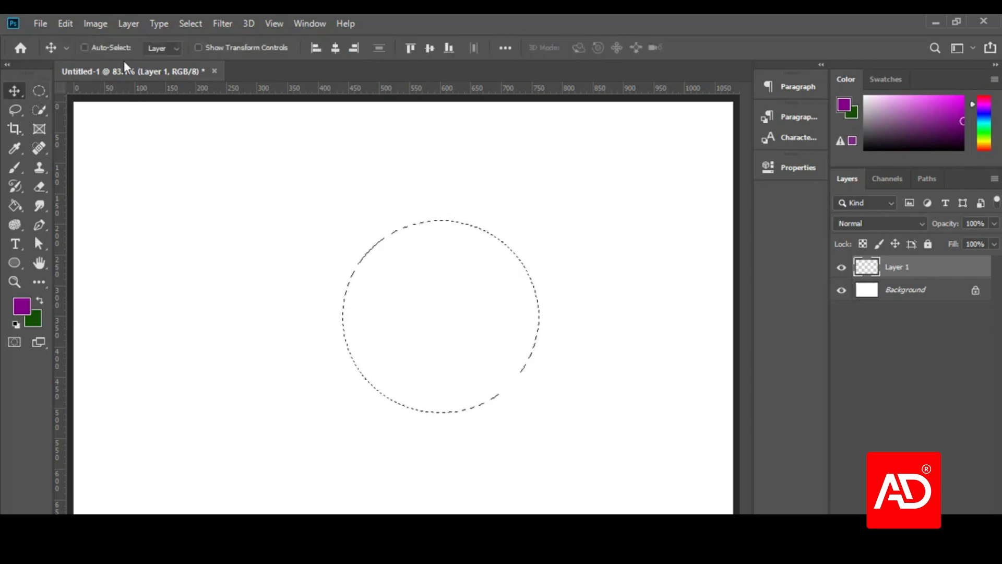
pyautogui.click(47, 91)
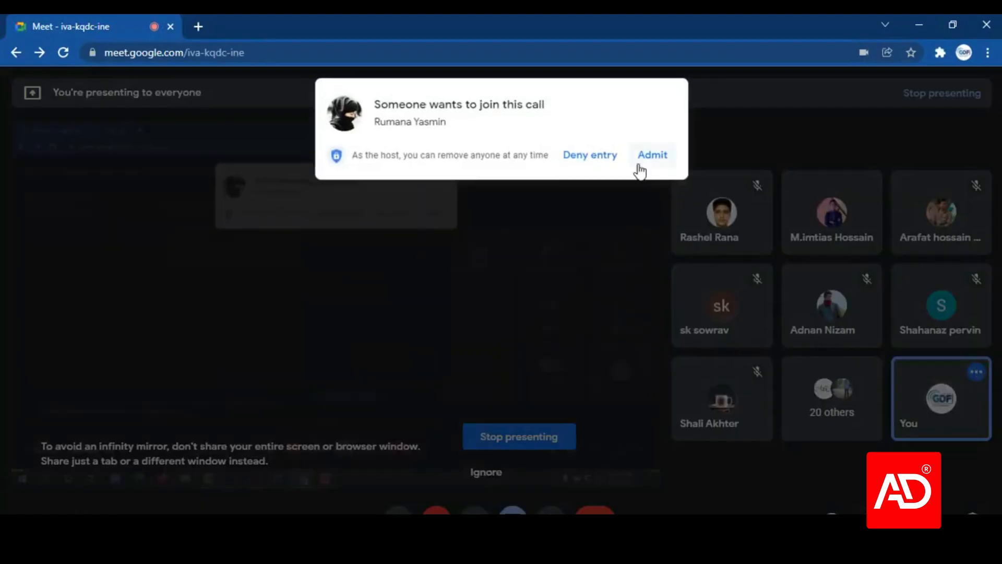
# - Let the waiting participant into the Google Meet call and minimize the meeting window
pyautogui.click(647, 159)
pyautogui.click(919, 25)
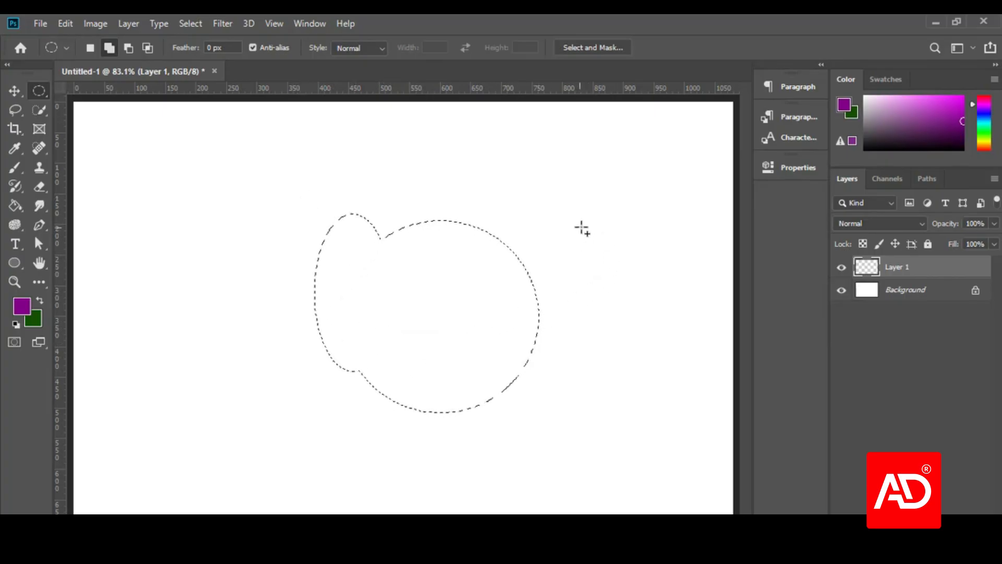
# - Add a tall overlapping ellipse to the right side of the selection, then fill the combined shape with the purple foreground colour and deselect
pyautogui.moveTo(581, 226); pyautogui.dragTo(520, 375)
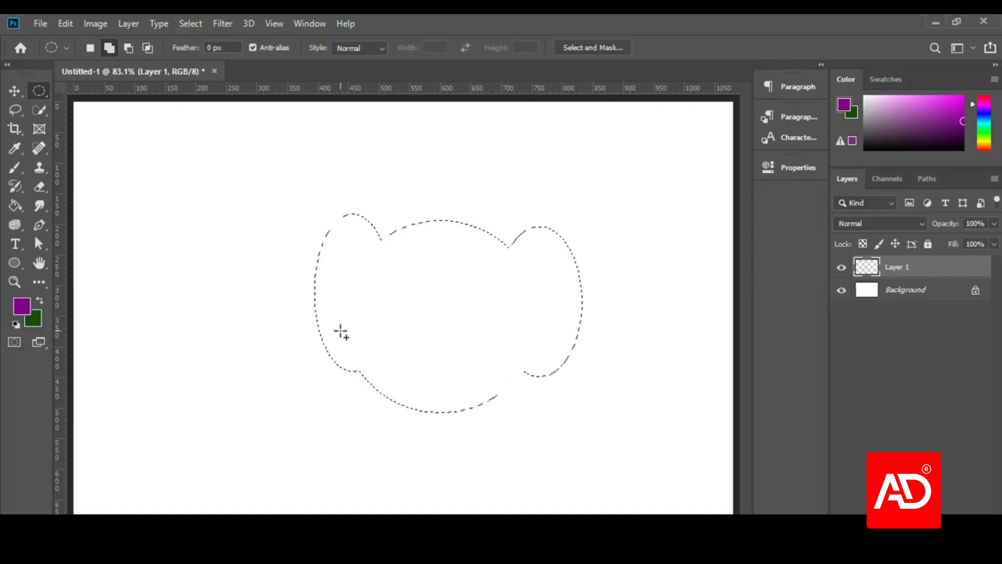
pyautogui.hotkey('alt', 'BackSpace')
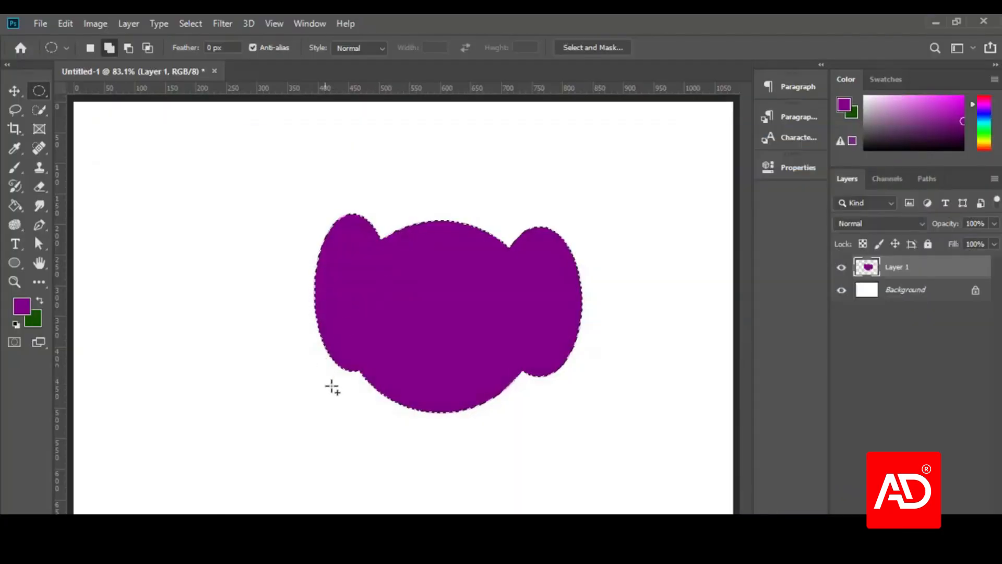
pyautogui.hotkey('ctrl', 'd')
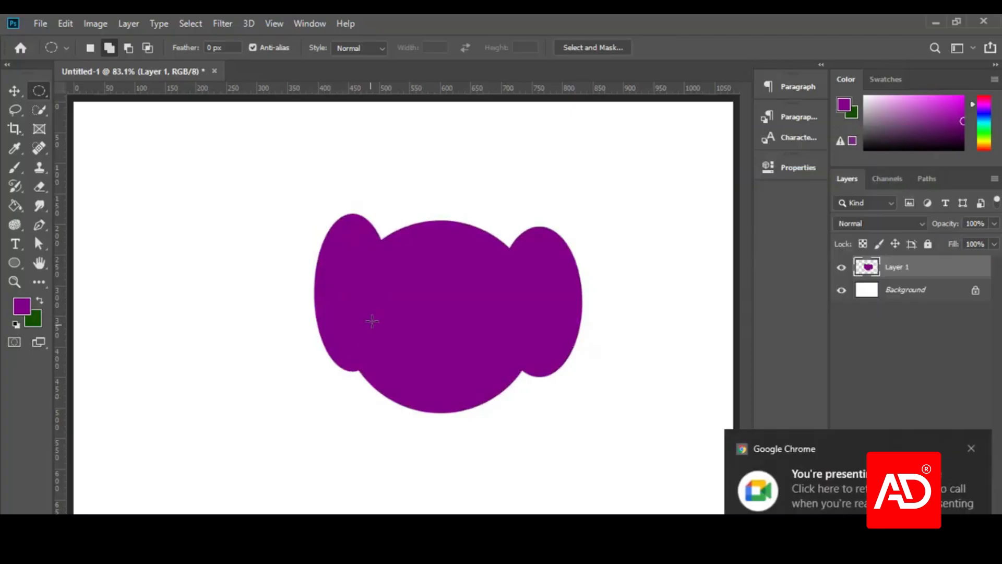
# - Draw a narrow vertical elliptical selection inside the left ear shape and create a new layer for it
pyautogui.scroll(2, 360, 326)
pyautogui.scroll(1, 536, 306)
pyautogui.scroll(-2, 409, 309)
pyautogui.scroll(2, 313, 255)
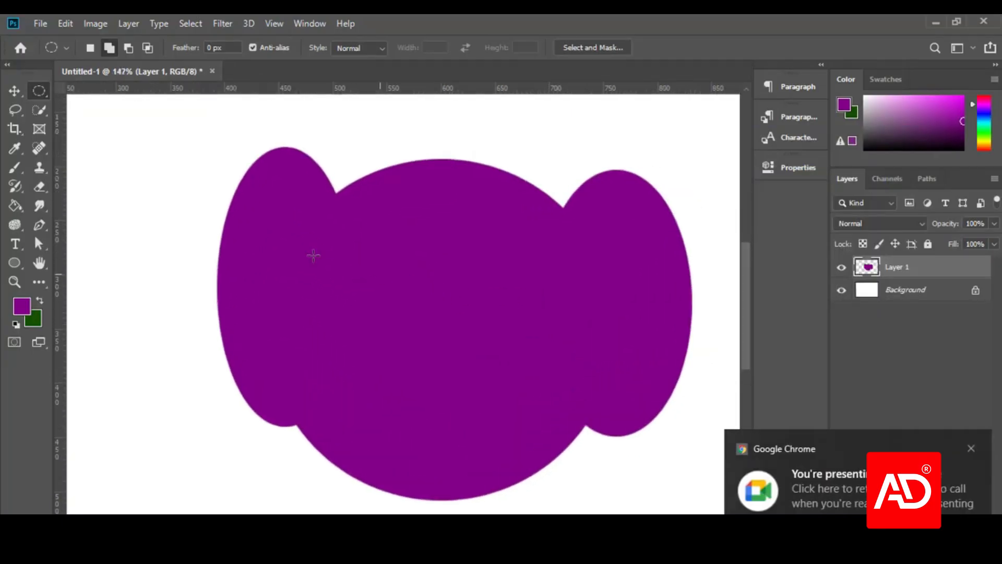
pyautogui.moveTo(256, 178); pyautogui.dragTo(318, 414)
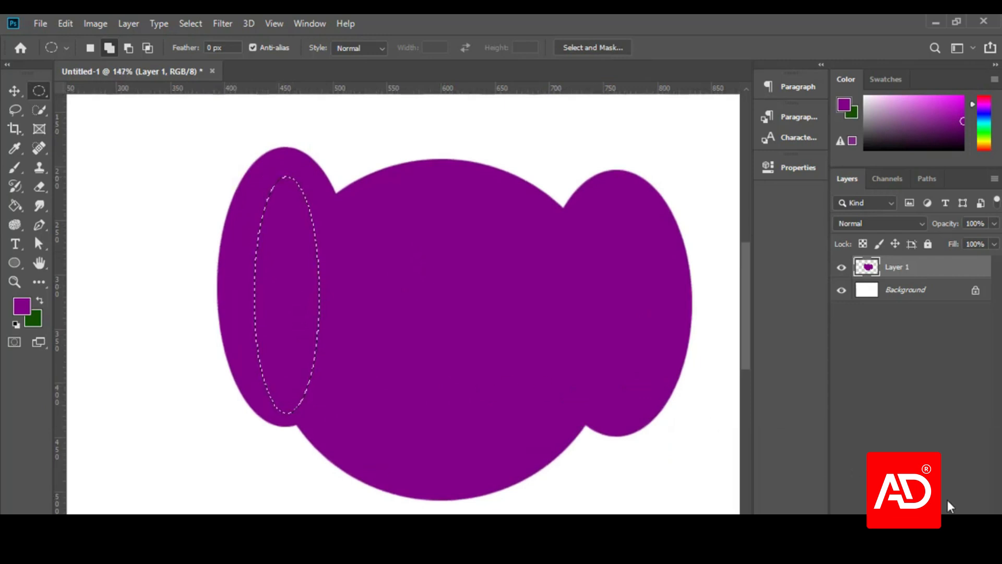
pyautogui.hotkey('ctrl', 'shift', 'alt', 'n')
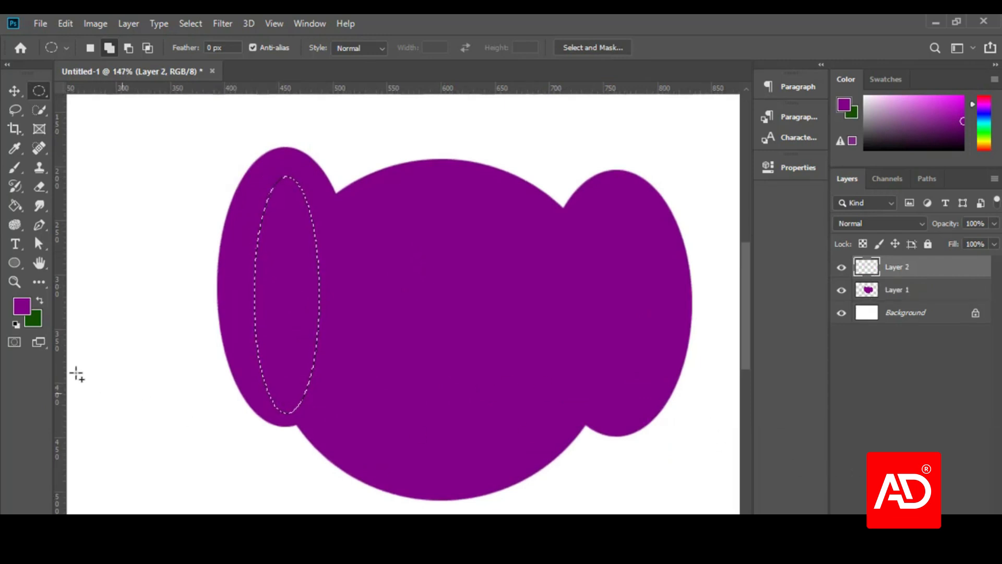
# - Open the foreground colour for editing and pick a darker purple (#710078)
pyautogui.click(27, 307)
pyautogui.click(799, 227)
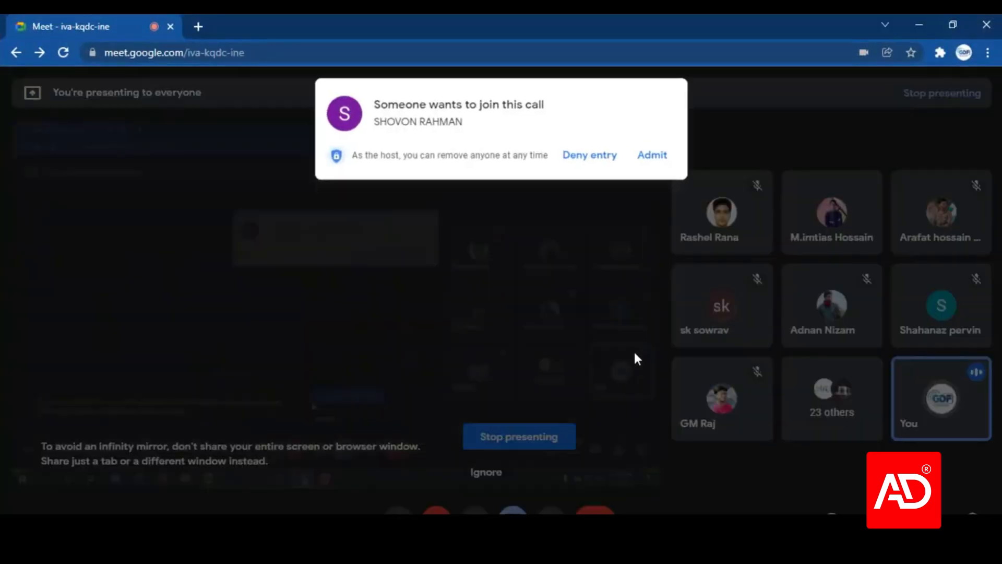
# - Admit the participant waiting in Google Meet and minimize the meeting window
pyautogui.click(651, 155)
pyautogui.click(910, 16)
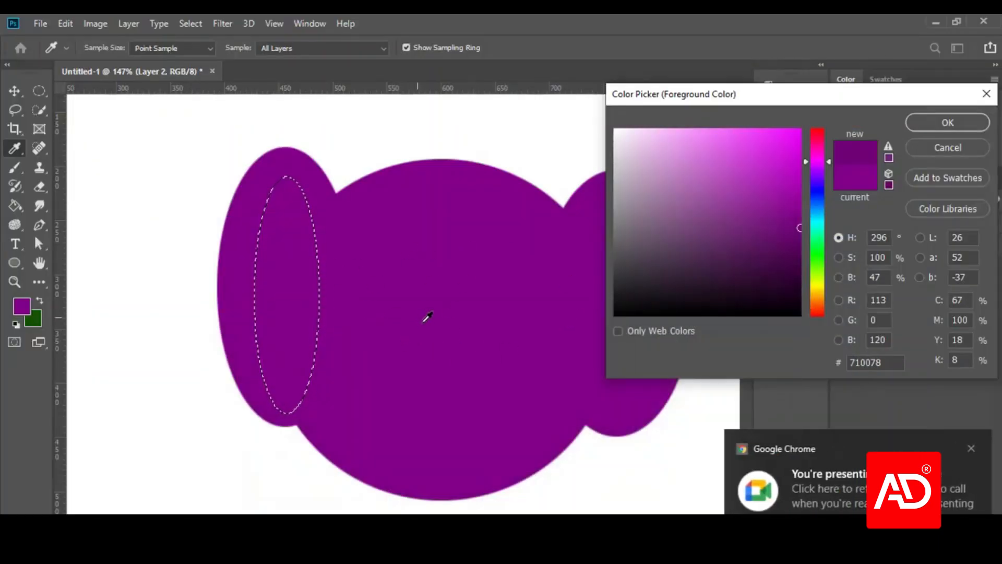
# - Set the foreground colour to dark purple (#610067) and fill the inner left ear selection with it
pyautogui.click(445, 319)
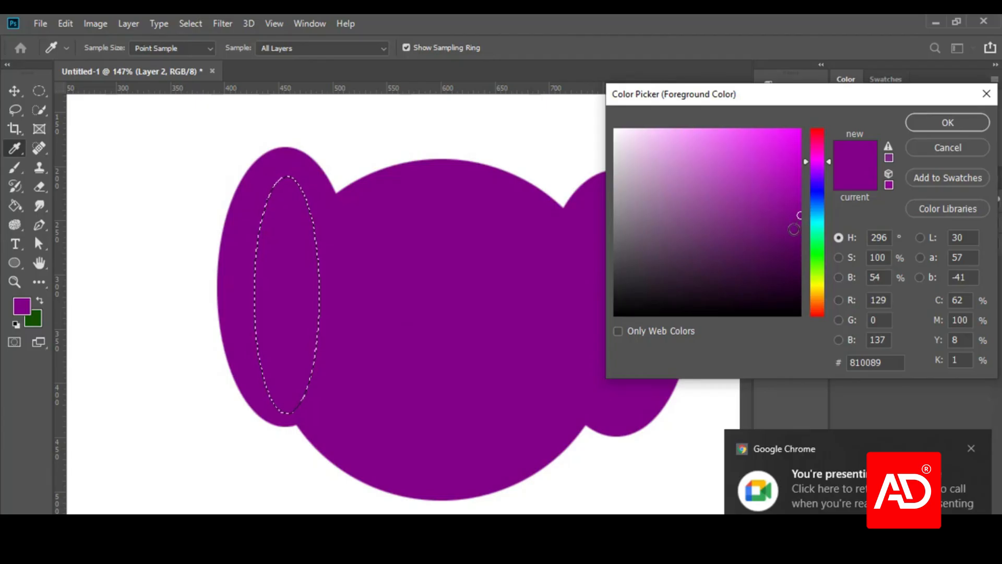
pyautogui.moveTo(794, 228); pyautogui.dragTo(809, 240)
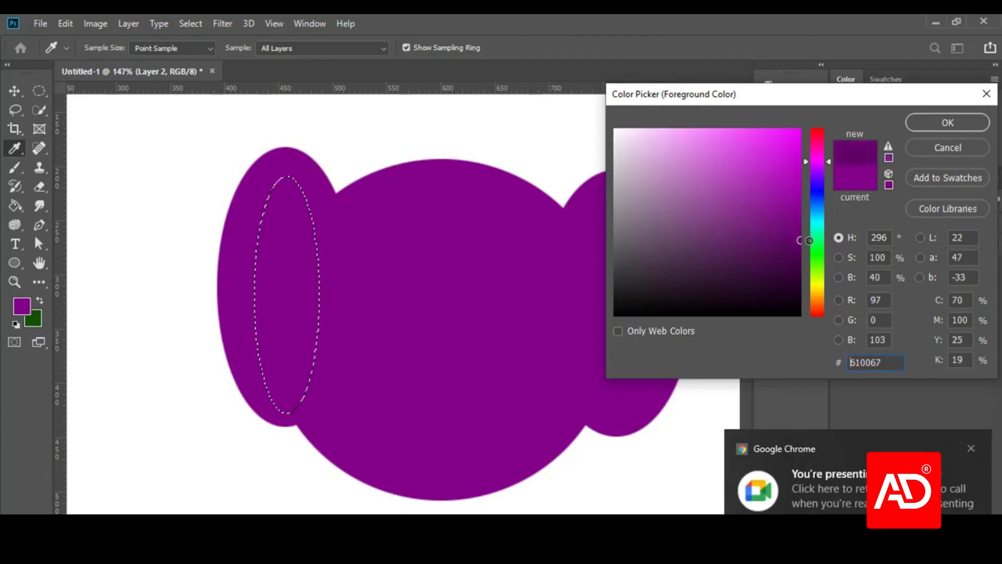
pyautogui.click(937, 123)
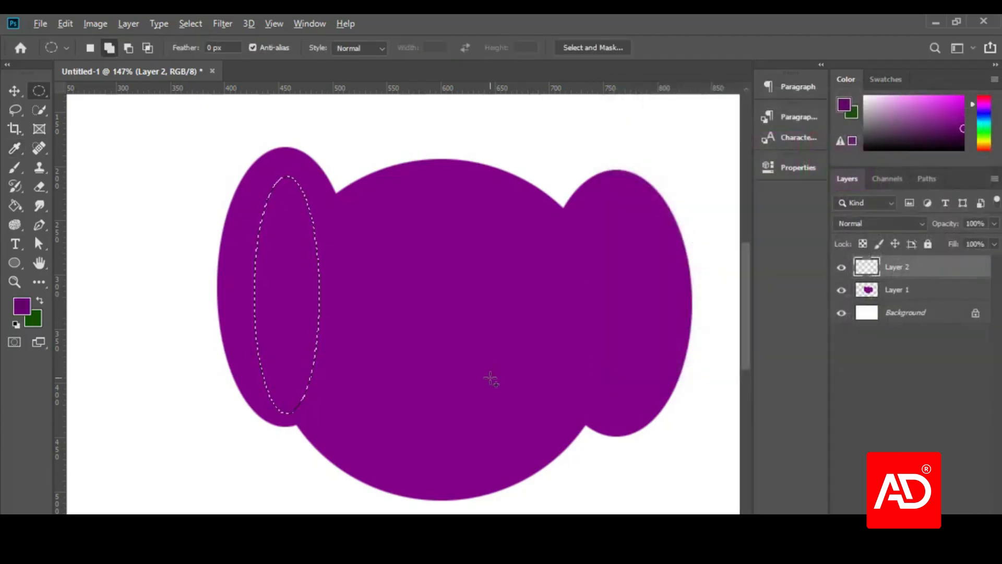
pyautogui.hotkey('alt', 'BackSpace')
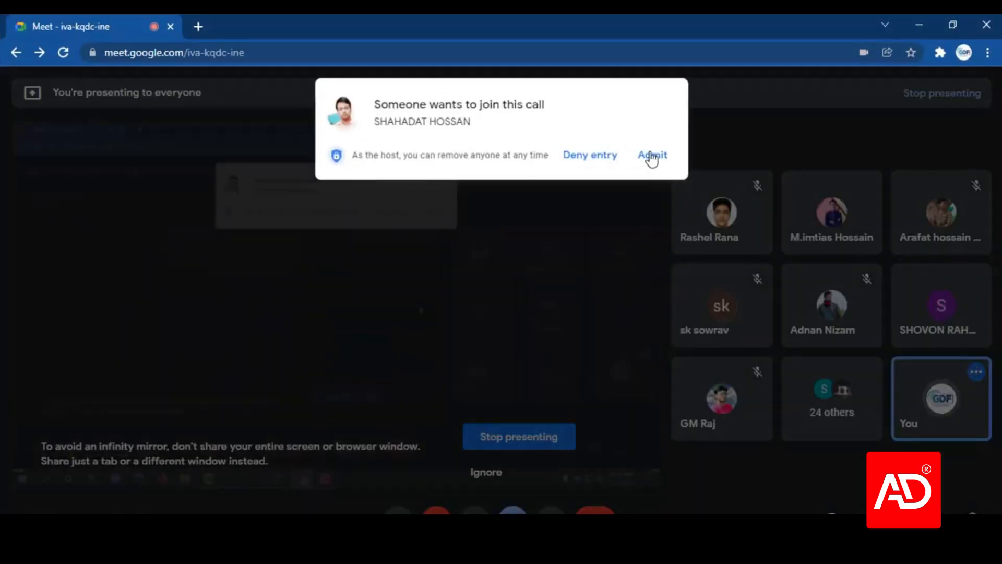
# - Admit the next waiting participant to the Google Meet call and minimize the meeting window
pyautogui.click(649, 157)
pyautogui.click(911, 26)
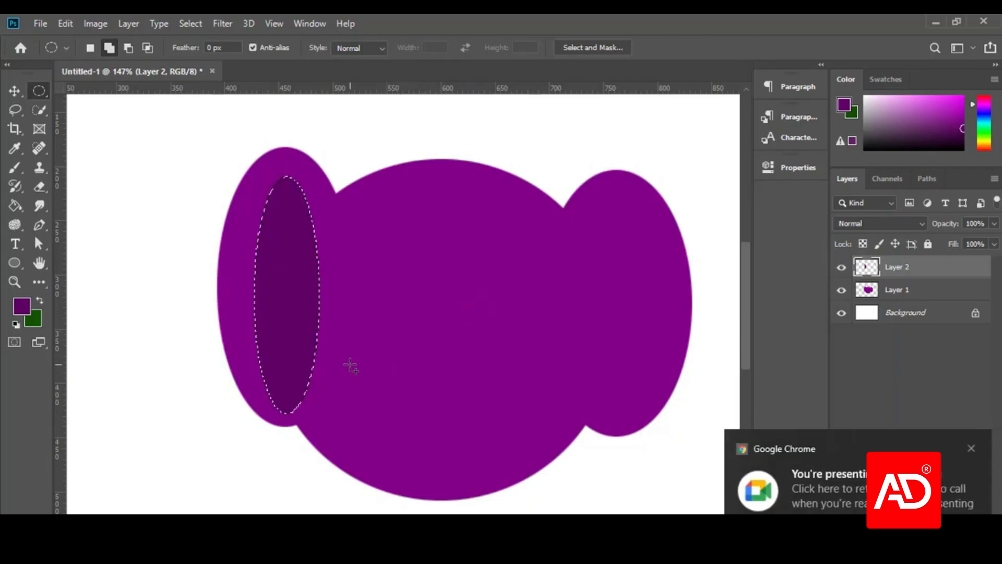
# - Clear the selection around the filled inner left ear and activate the Move tool
pyautogui.hotkey('ctrl', 'd')
pyautogui.click(14, 90)
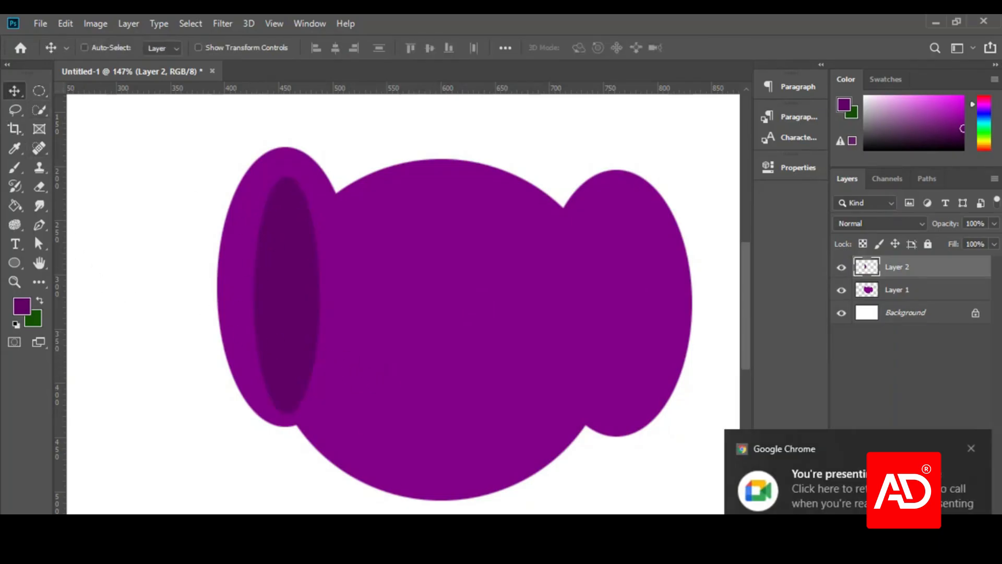
# - Switch to Google Meet, admit the waiting participant and minimize the meeting window
pyautogui.hotkey('alt', 'Tab')
pyautogui.click(668, 156)
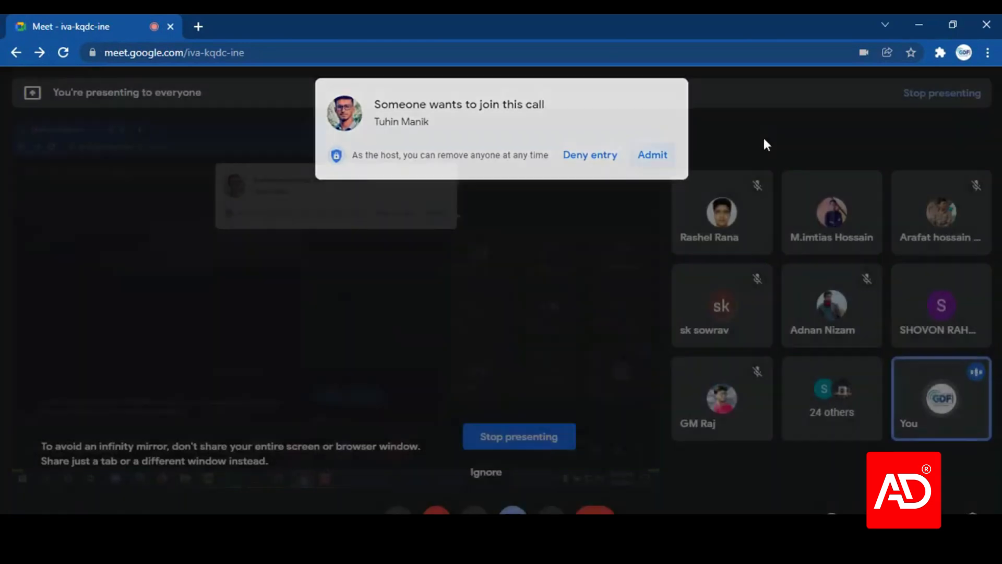
pyautogui.click(914, 19)
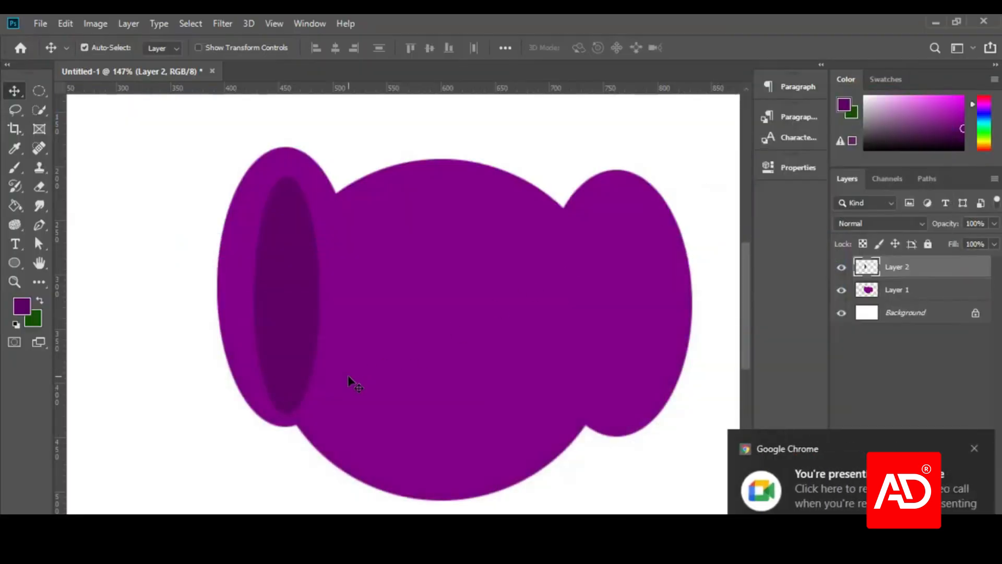
# - Free-transform the inner left ear ellipse and scale it down proportionally to 88.84%, keeping its upper edge in place
pyautogui.hotkey('ctrl', 't')
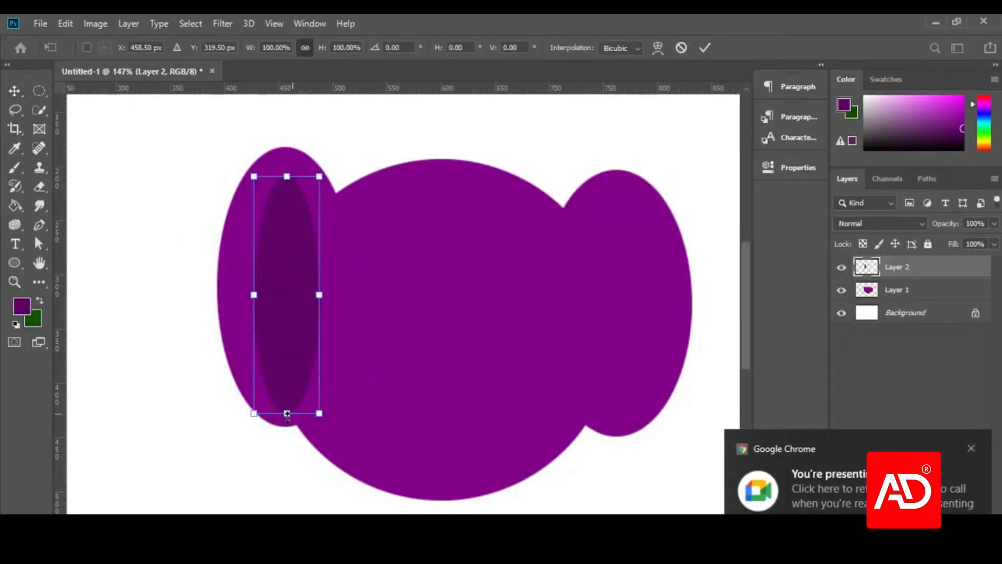
pyautogui.moveTo(286, 413); pyautogui.dragTo(287, 387)
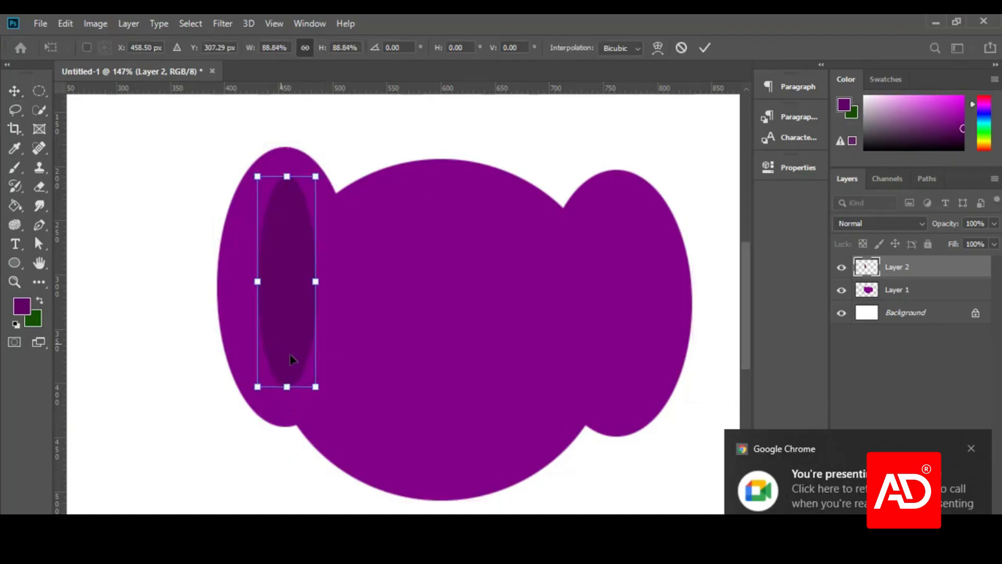
# - Return to Google Meet, admit the next waiting participant and minimize the meeting window
pyautogui.click(450, 563)
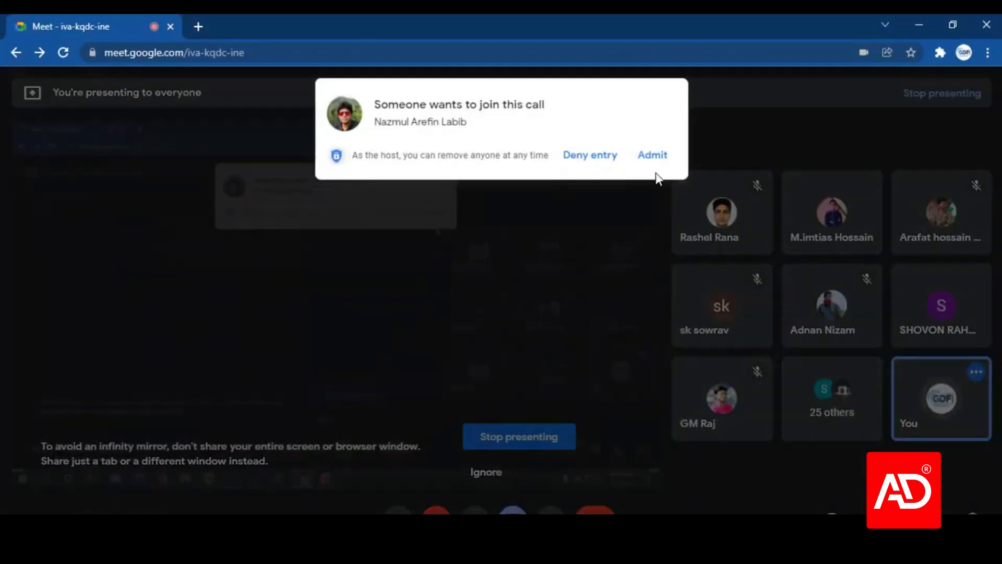
pyautogui.click(652, 158)
pyautogui.click(921, 21)
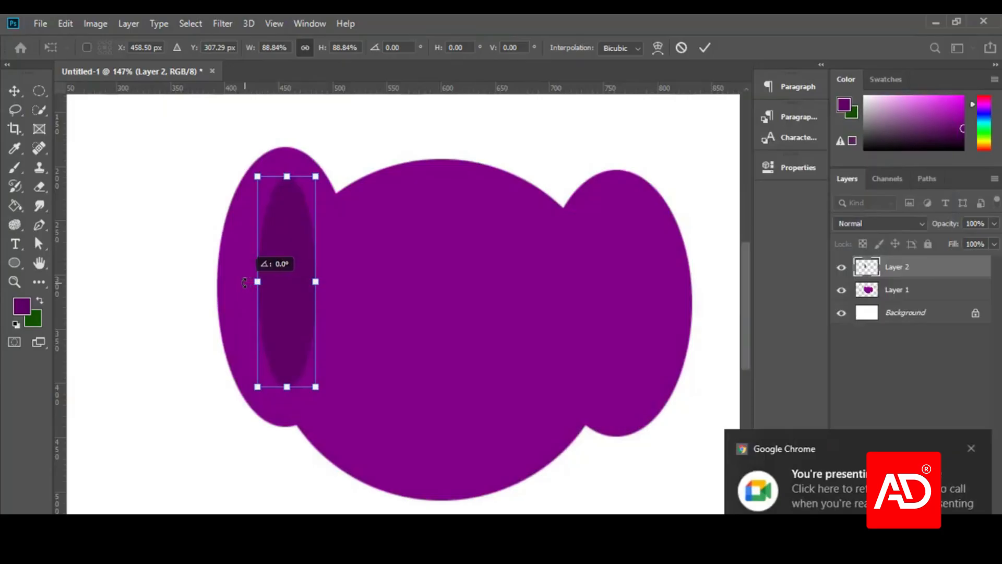
# - Widen the inner left ear ellipse toward the ear's outer edge and apply the transform
pyautogui.moveTo(249, 282)
pyautogui.mouseDown()
pyautogui.moveTo(152, 285)
pyautogui.moveTo(245, 297)
pyautogui.moveTo(197, 285)
pyautogui.moveTo(236, 281)
pyautogui.mouseUp()
pyautogui.click(704, 48)
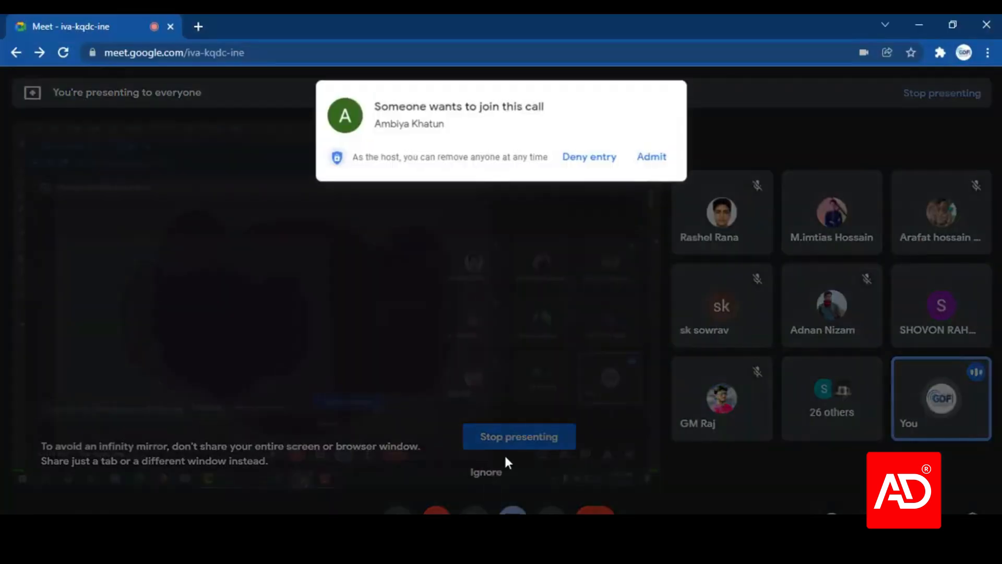
# - Admit another participant waiting to join the Google Meet call
pyautogui.click(652, 155)
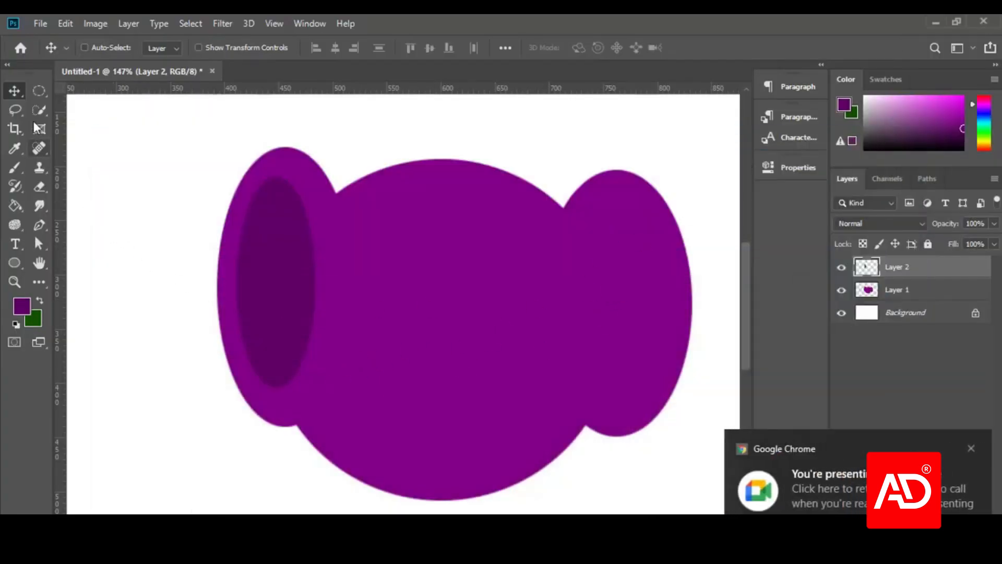
# - Make an elliptical selection inside the right ear, fill it with the inner left ear's dark purple (#610067) on a new layer, and deselect
pyautogui.click(40, 91)
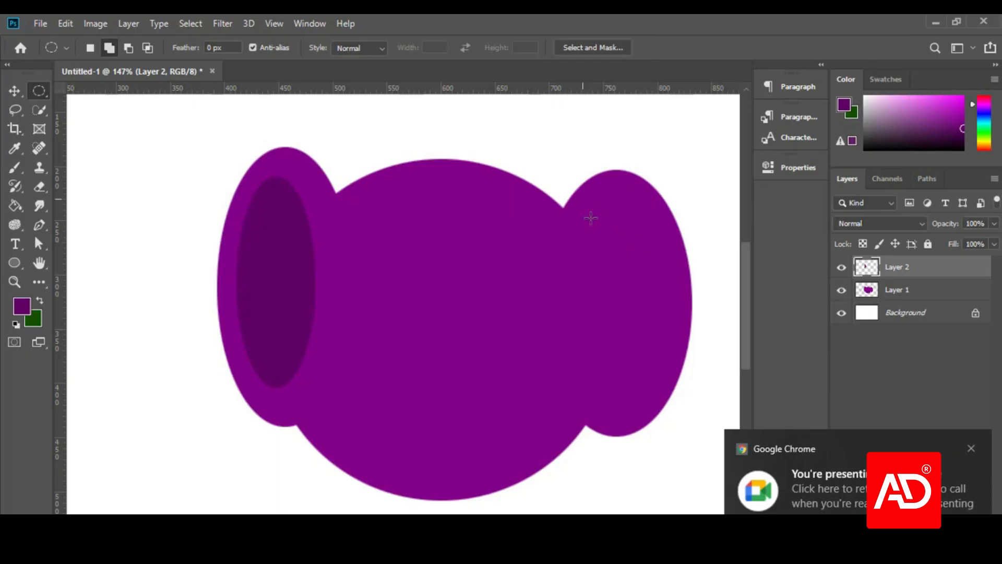
pyautogui.moveTo(583, 198); pyautogui.dragTo(670, 402)
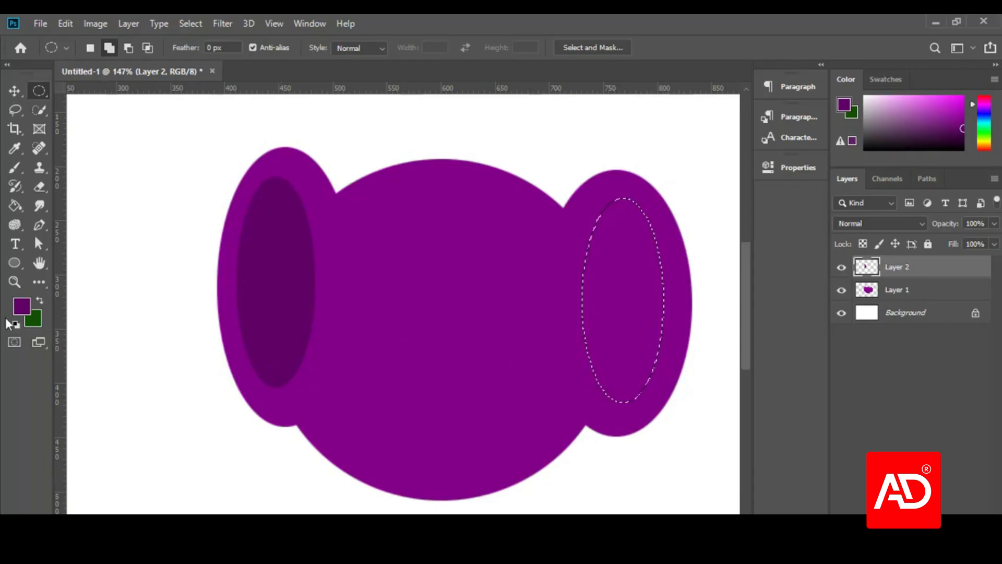
pyautogui.click(22, 305)
pyautogui.click(276, 296)
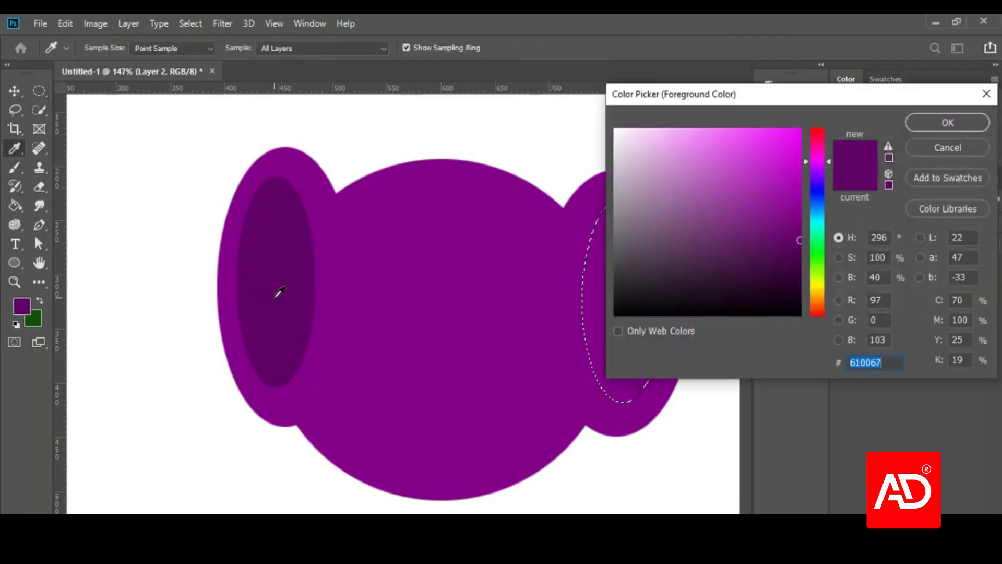
pyautogui.click(916, 127)
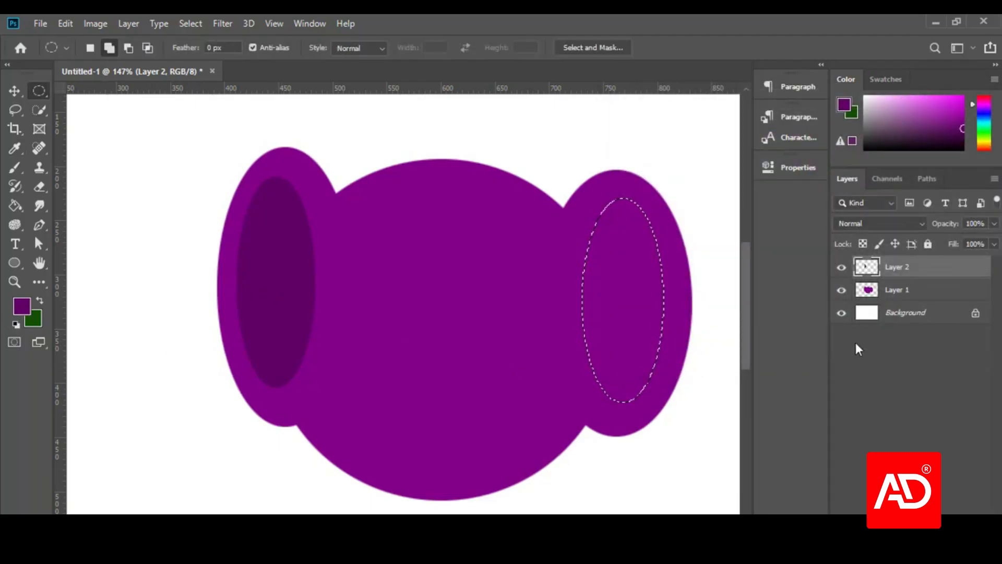
pyautogui.click(958, 537)
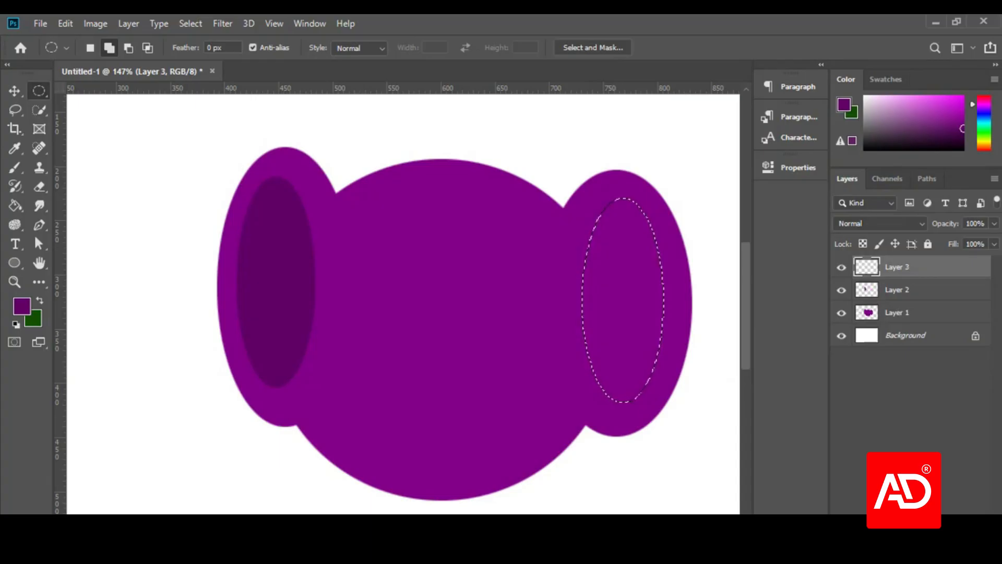
pyautogui.hotkey('alt', 'BackSpace')
pyautogui.hotkey('ctrl', 'd')
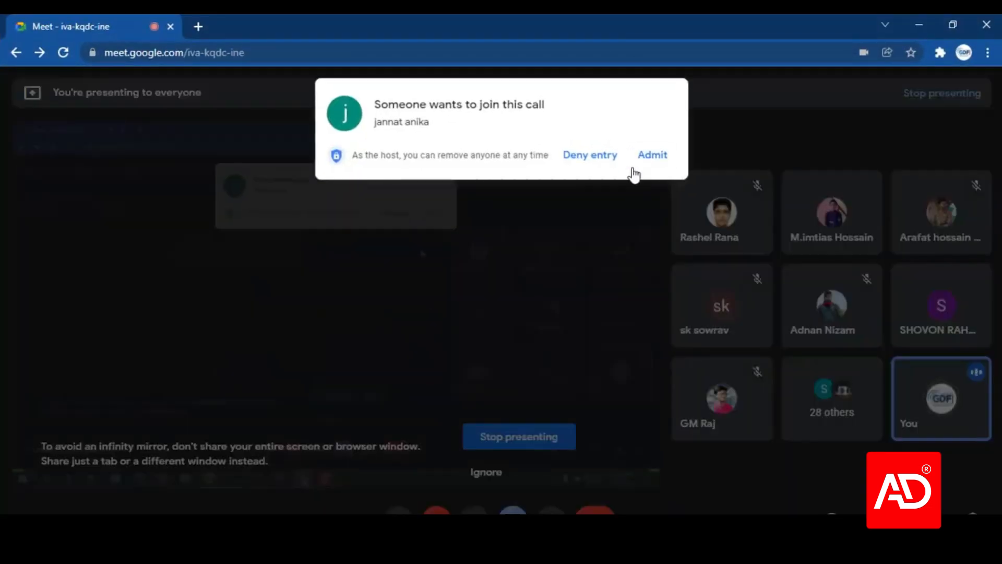
# - Admit the participant waiting in Google Meet and minimize the meeting window
pyautogui.click(647, 154)
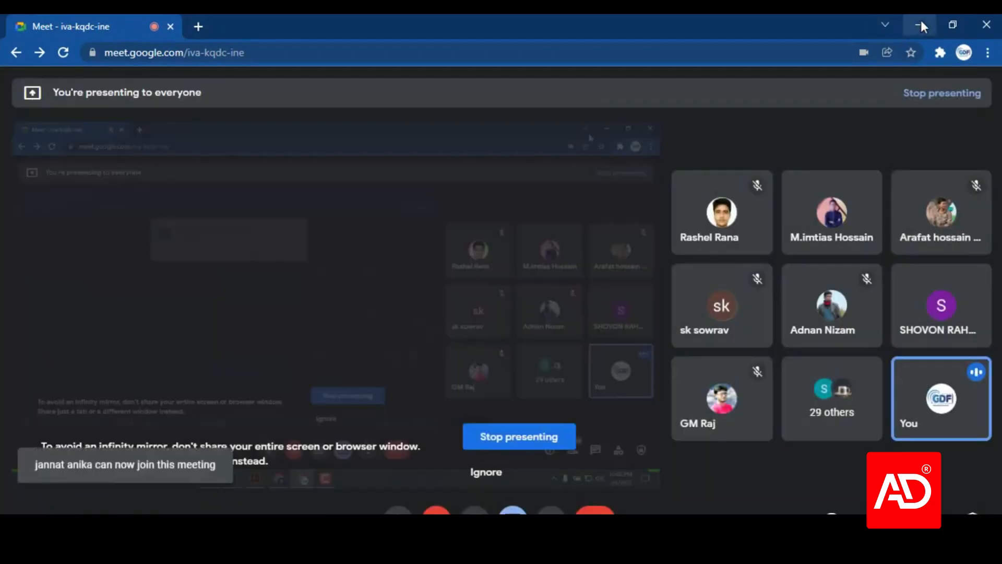
pyautogui.click(921, 25)
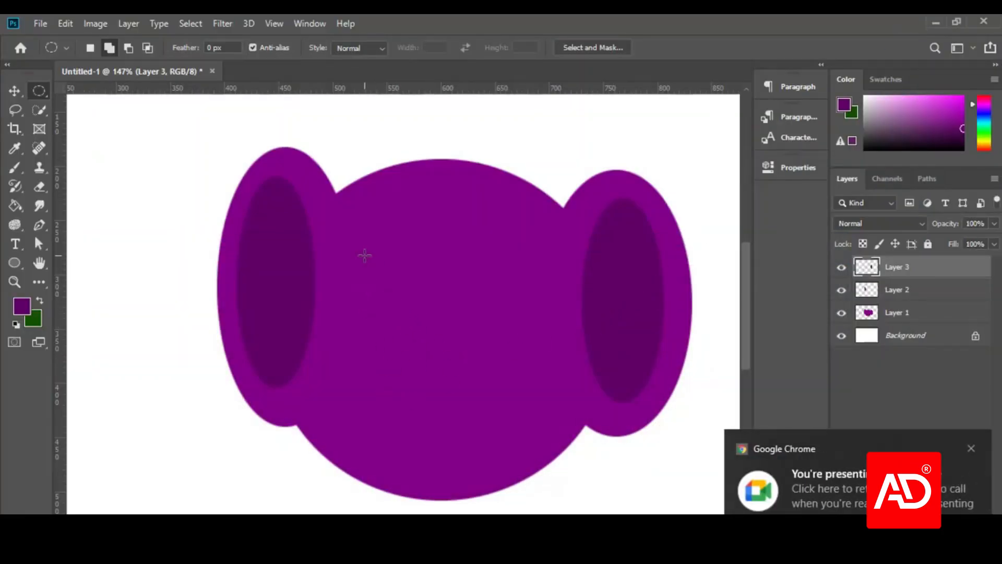
# - Make a small elliptical selection for the left eye and fill it with black (#000000) on a new layer
pyautogui.moveTo(364, 254); pyautogui.dragTo(424, 328)
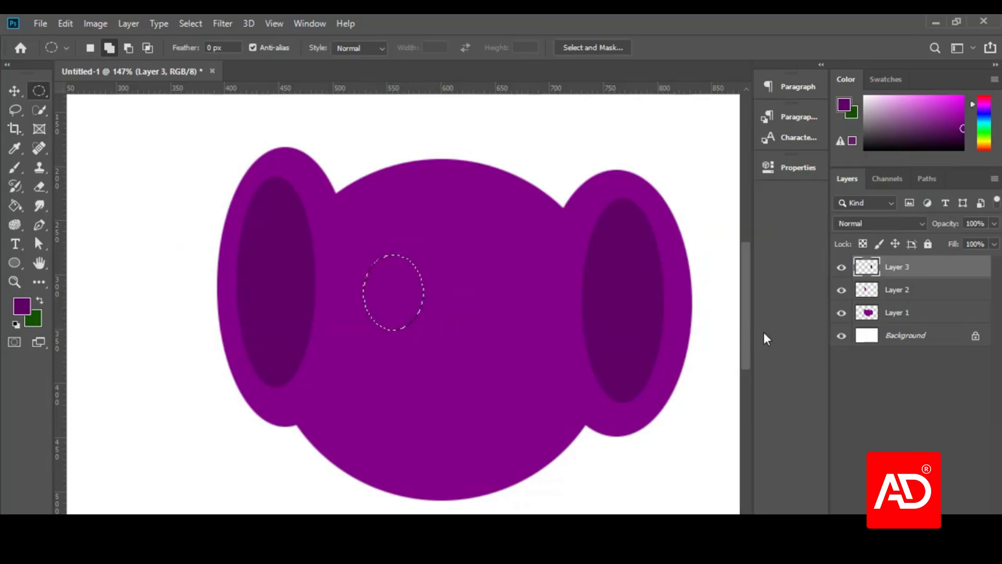
pyautogui.hotkey('ctrl', 'shift', 'alt', 'n')
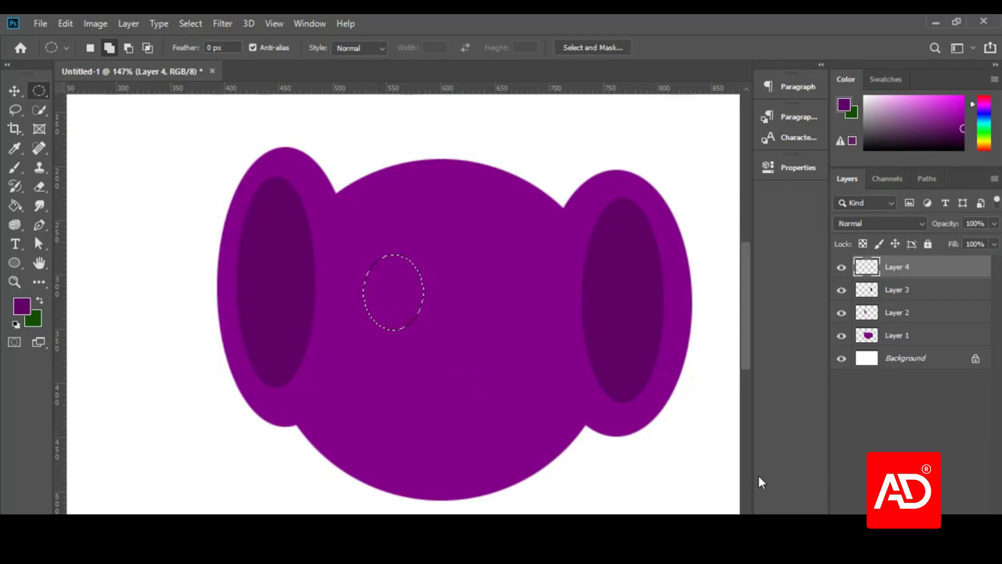
pyautogui.click(18, 311)
pyautogui.write('000000')
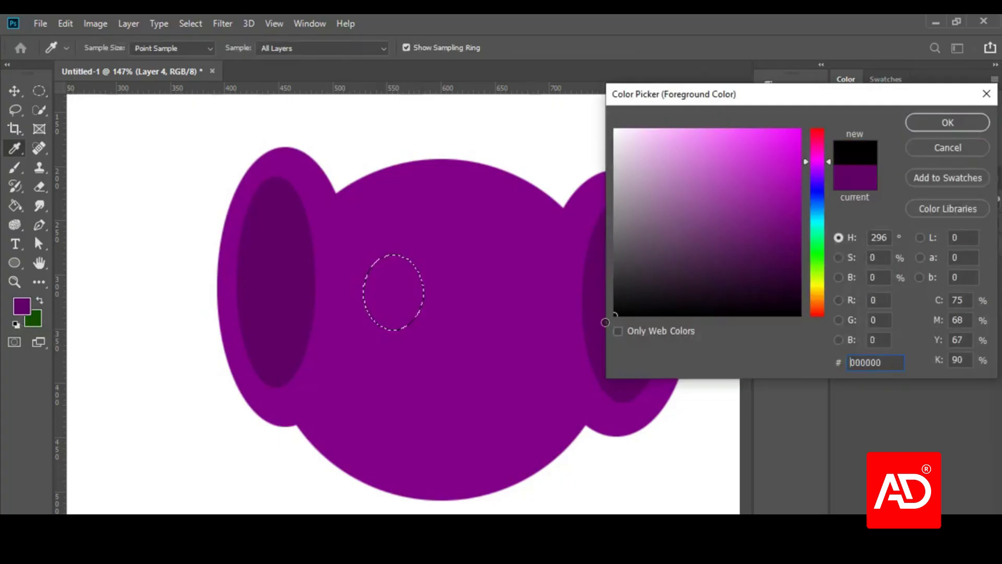
pyautogui.click(917, 123)
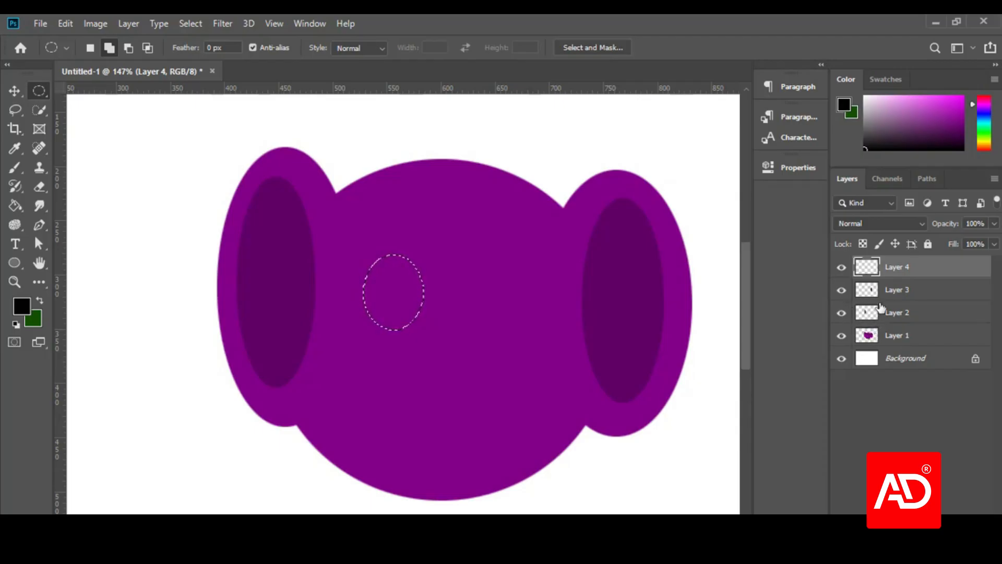
pyautogui.click(841, 290)
pyautogui.click(841, 290)
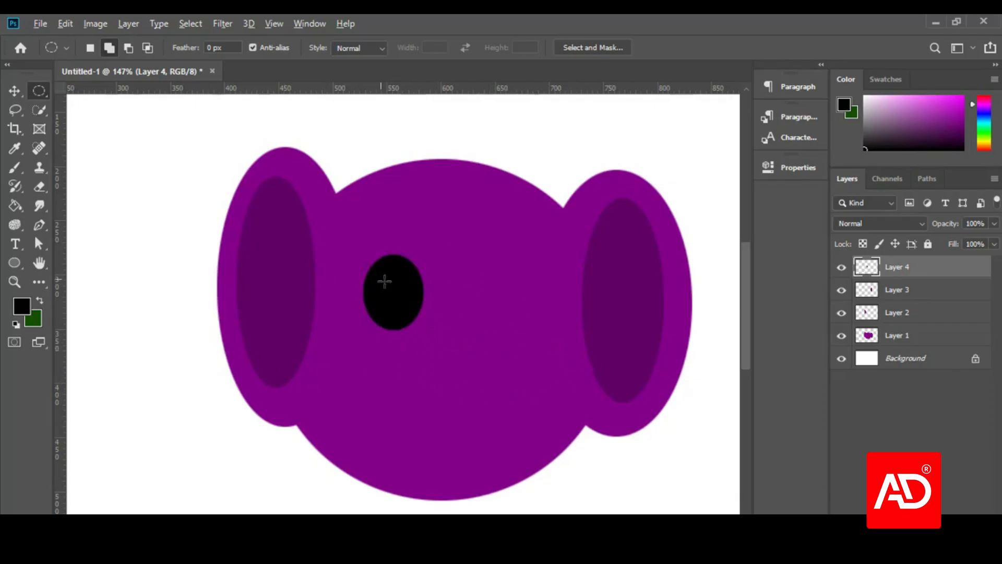
# - Select a smaller ellipse in the black eye's lower right, fill it with white (#ffffff) on a new layer, and deselect
pyautogui.scroll(8, 388, 288)
pyautogui.scroll(5, 434, 314)
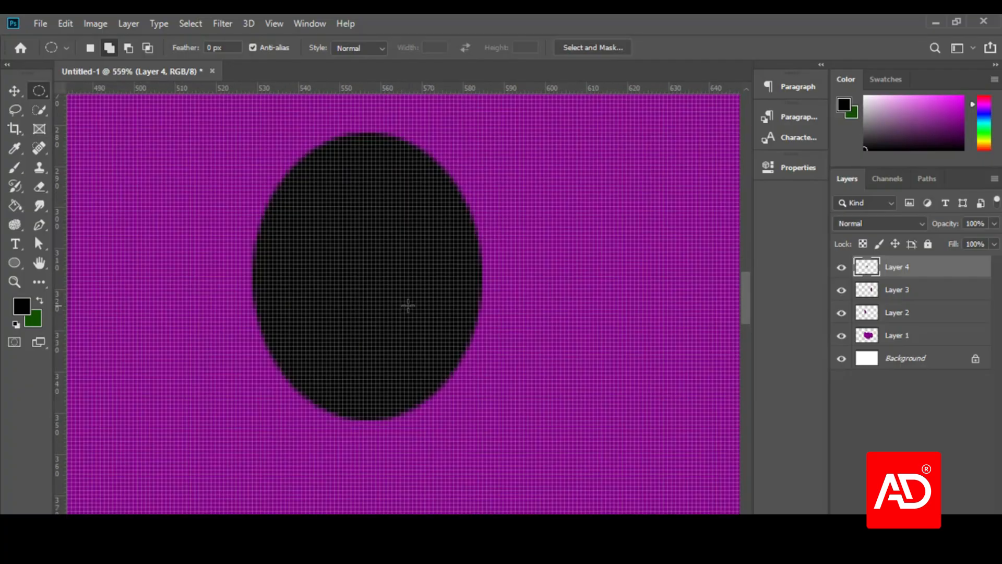
pyautogui.scroll(-2, 409, 308)
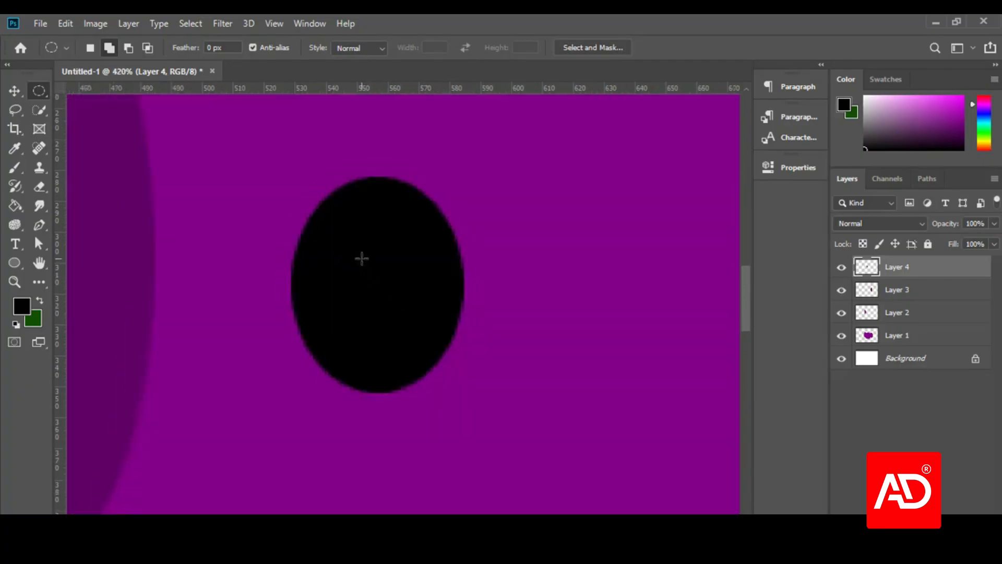
pyautogui.moveTo(361, 259); pyautogui.dragTo(450, 375)
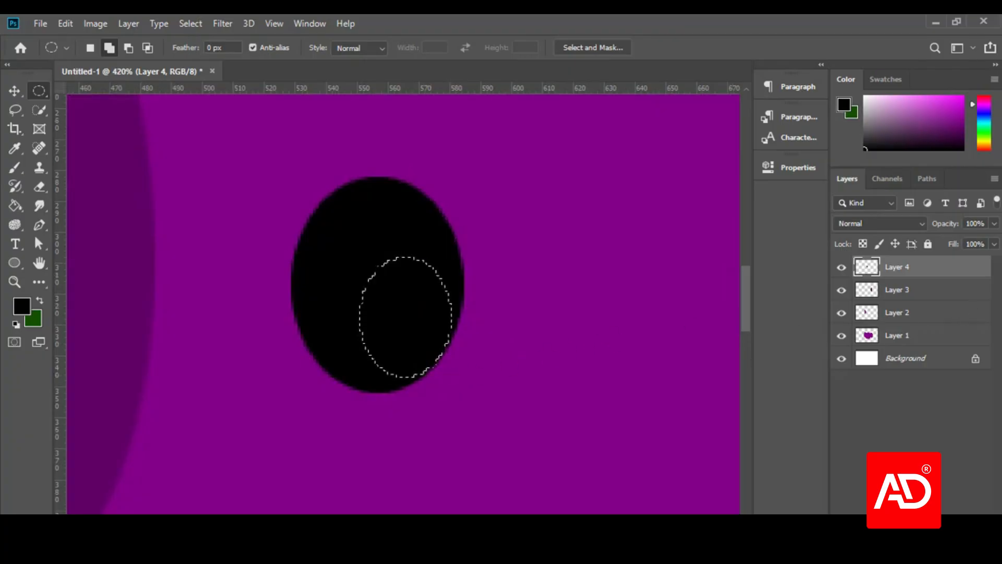
pyautogui.hotkey('ctrl', 'shift', 'alt', 'n')
pyautogui.click(25, 303)
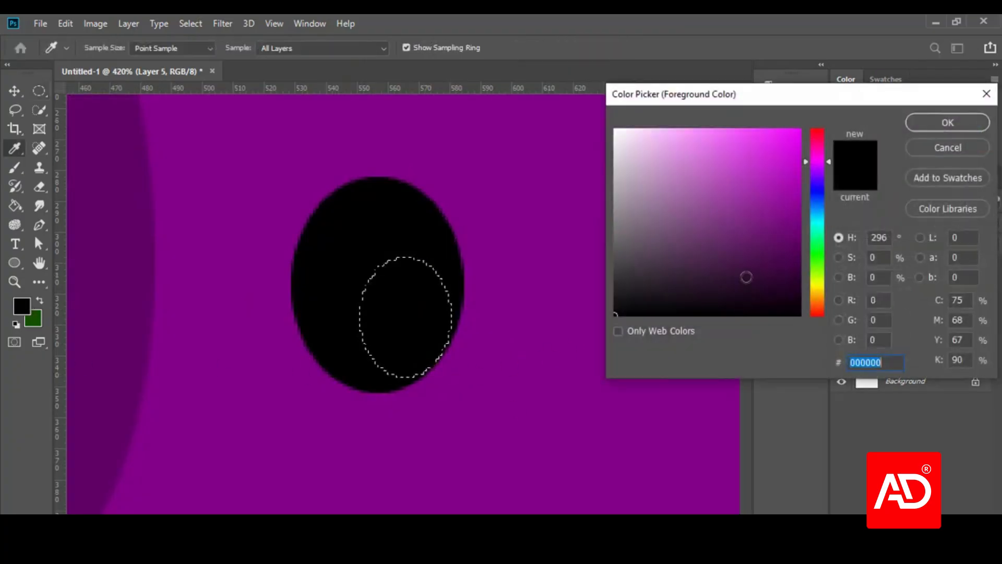
pyautogui.write('ffffff')
pyautogui.click(934, 123)
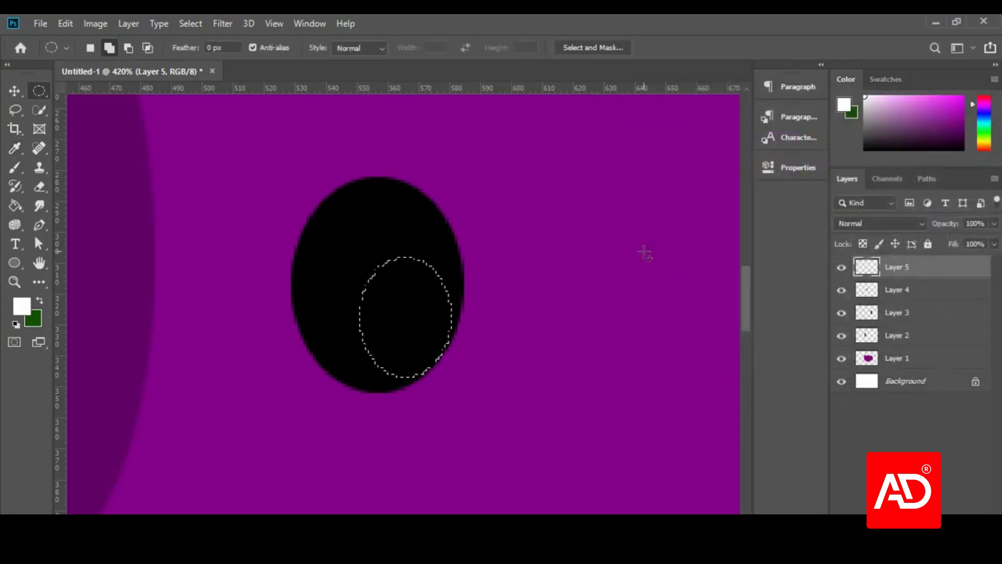
pyautogui.hotkey('alt', 'BackSpace')
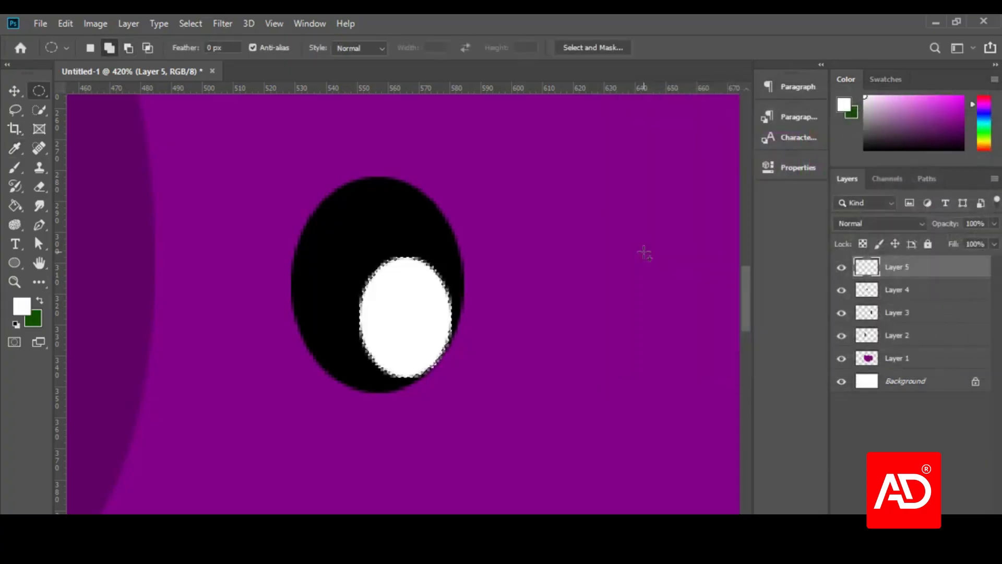
pyautogui.hotkey('ctrl', 'd')
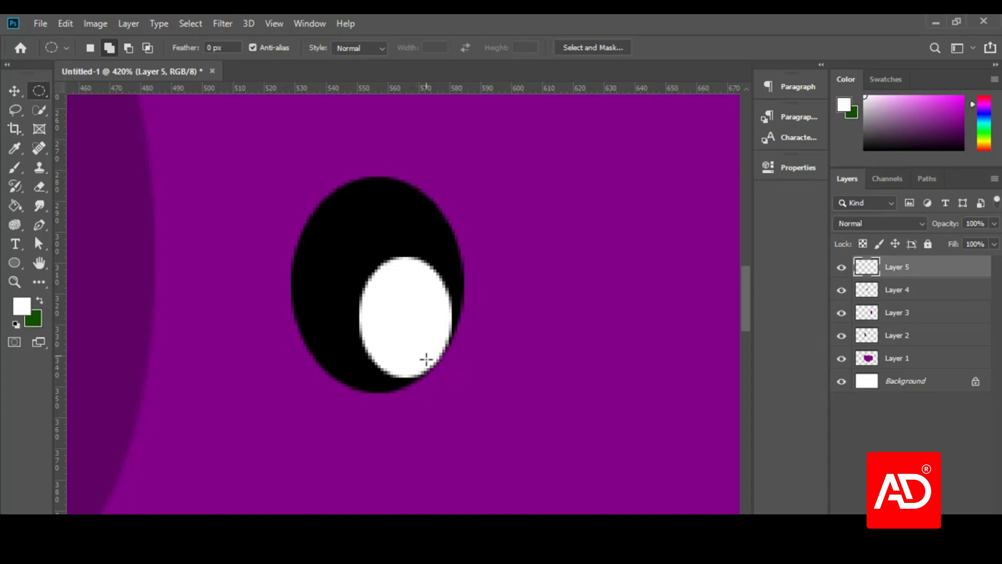
# - Select a tiny ellipse in the white area's lower right, fill it with black background colour (#000000) on a new layer, and deselect
pyautogui.scroll(-5, 389, 342)
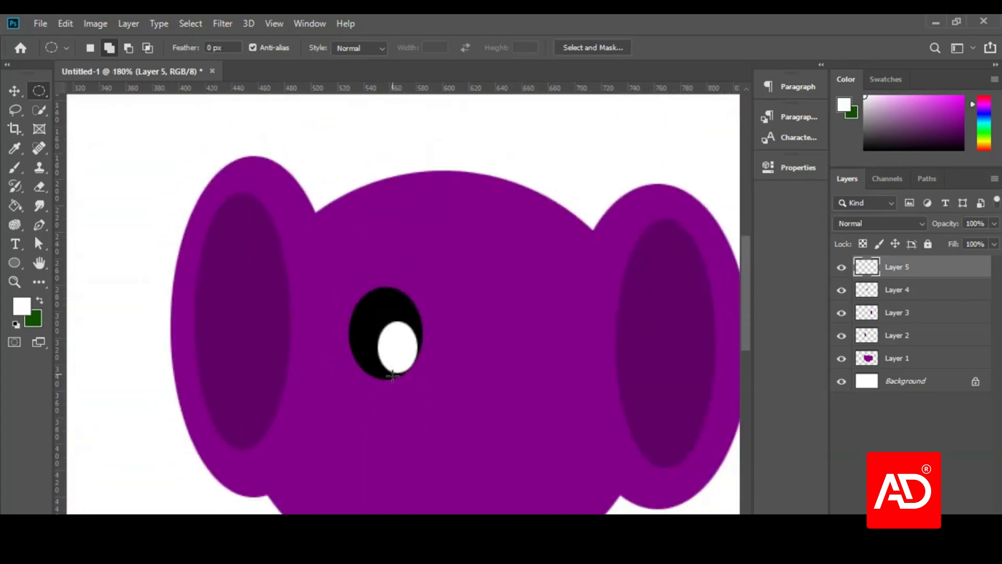
pyautogui.scroll(7, 391, 373)
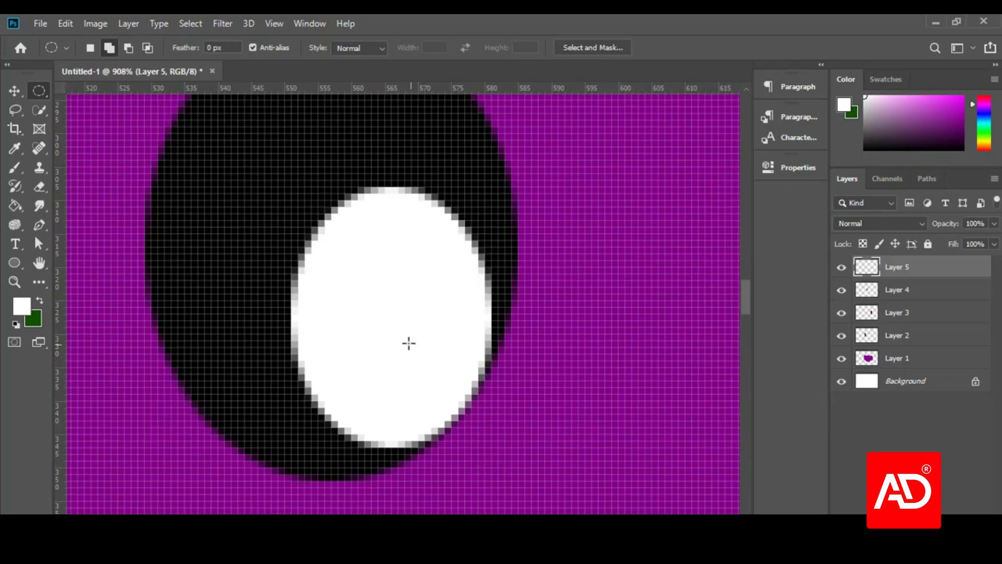
pyautogui.moveTo(408, 343); pyautogui.dragTo(462, 420)
pyautogui.hotkey('ctrl', 'shift', 'alt', 'n')
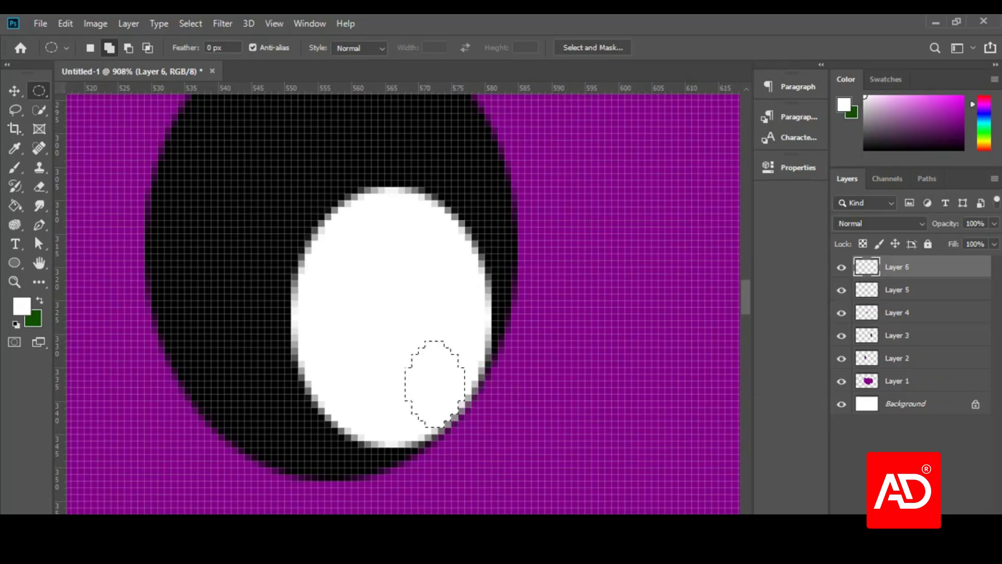
pyautogui.click(33, 320)
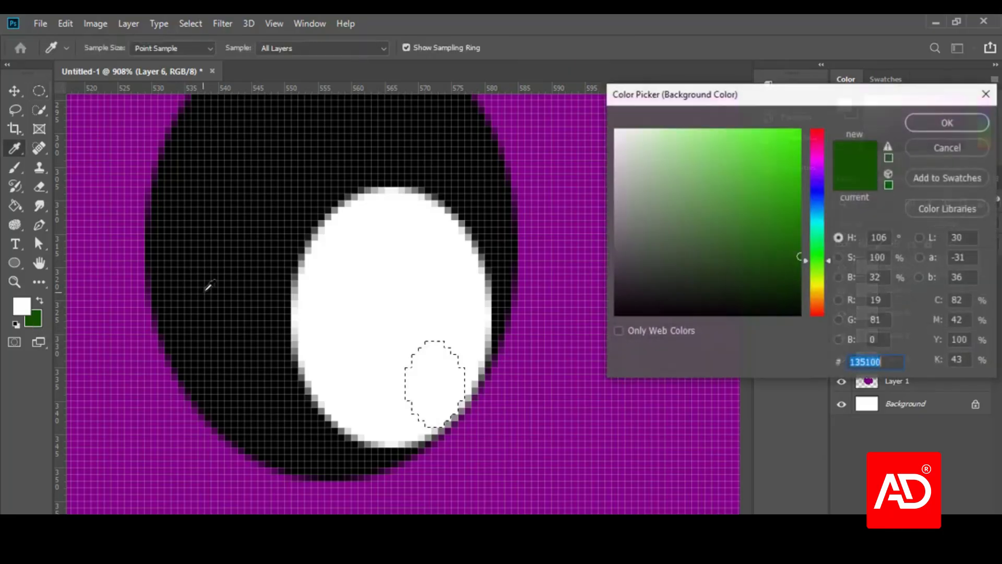
pyautogui.write('000000')
pyautogui.click(913, 125)
pyautogui.hotkey('ctrl', 'BackSpace')
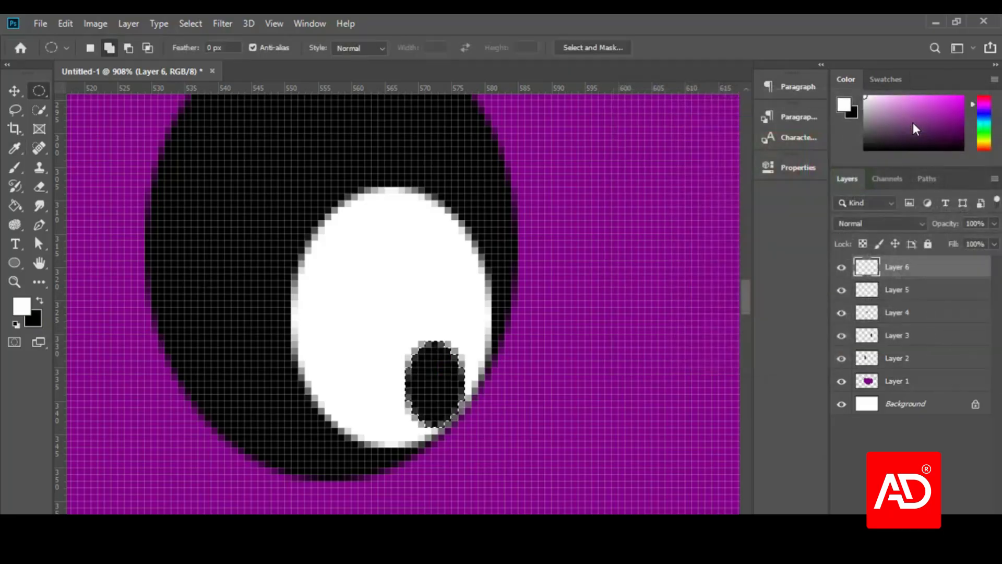
pyautogui.hotkey('ctrl', 'd')
# - Switch to the Google Meet window and admit the participant waiting to join
pyautogui.click(935, 22)
pyautogui.click(649, 163)
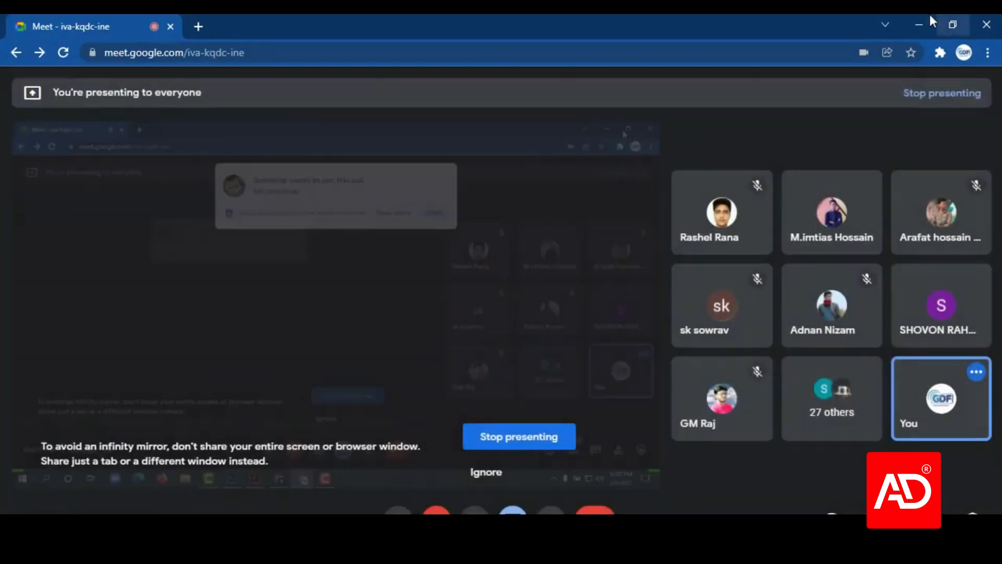
# - Return to Photoshop and select the three eye layers, Layer 4, Layer 5 and Layer 6, with the Move tool active
pyautogui.click(919, 24)
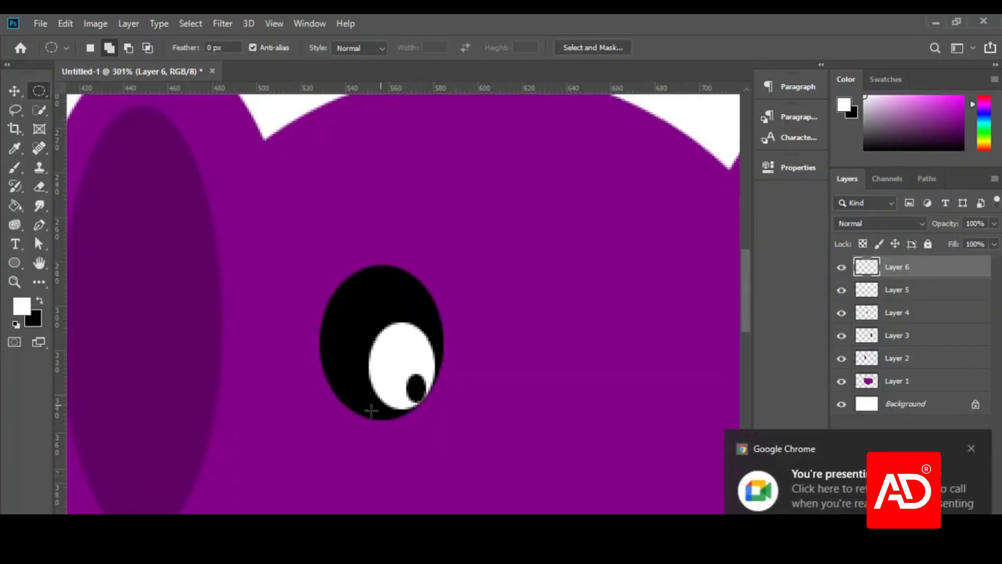
pyautogui.scroll(-5, 371, 410)
pyautogui.scroll(5, 423, 393)
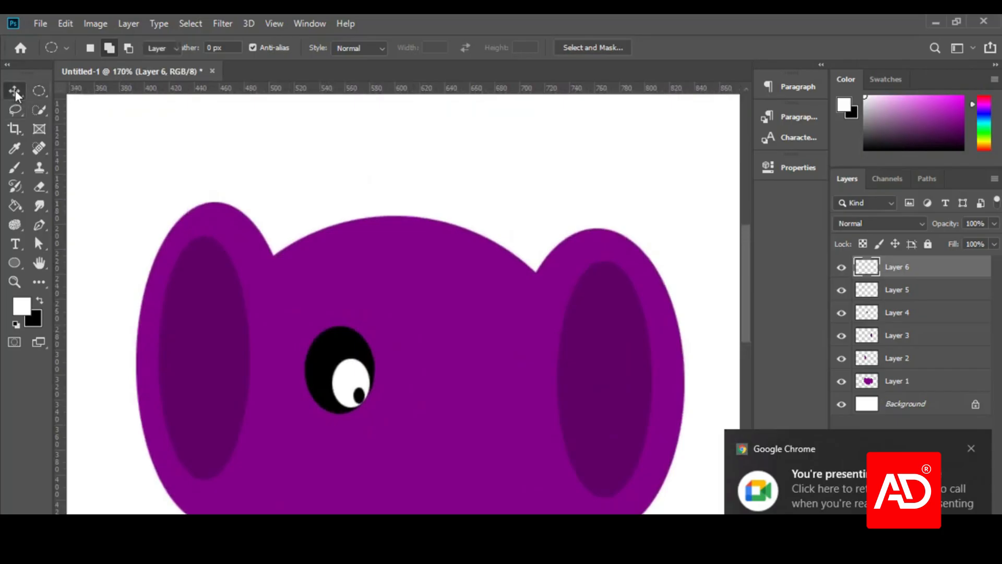
pyautogui.click(15, 90)
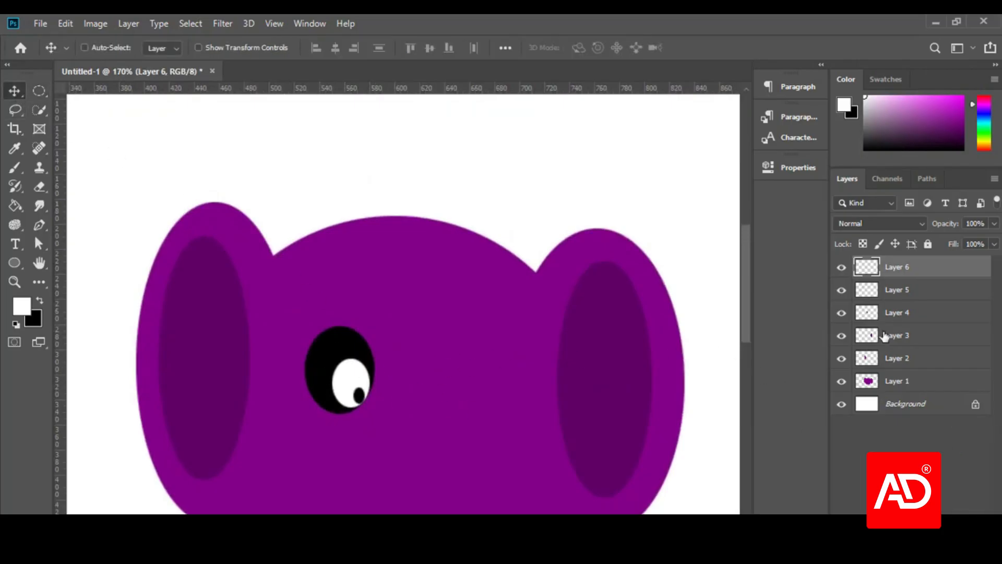
pyautogui.press('ctrl')
pyautogui.keyDown('shift'); pyautogui.click(899, 312); pyautogui.keyUp('shift')
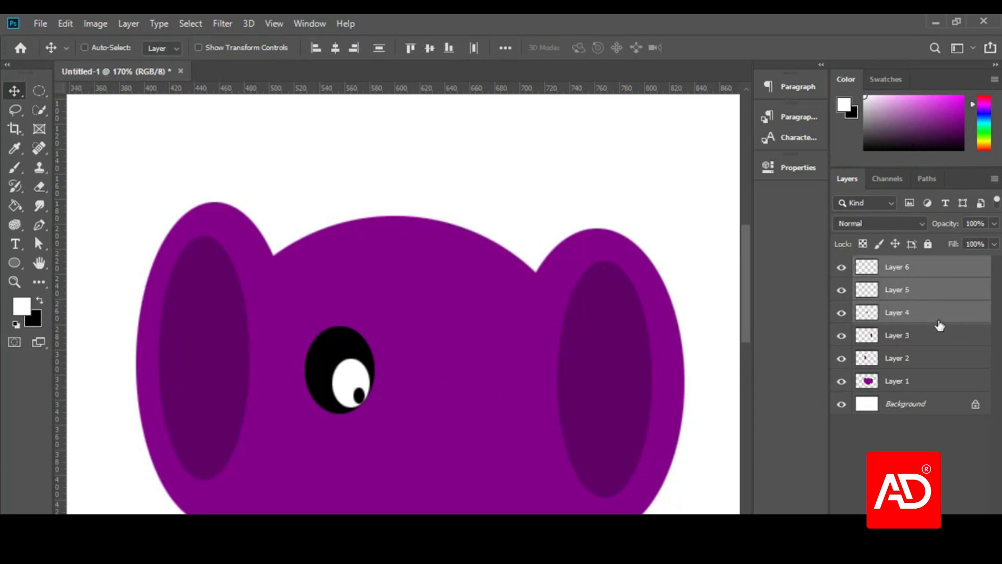
pyautogui.click(896, 270)
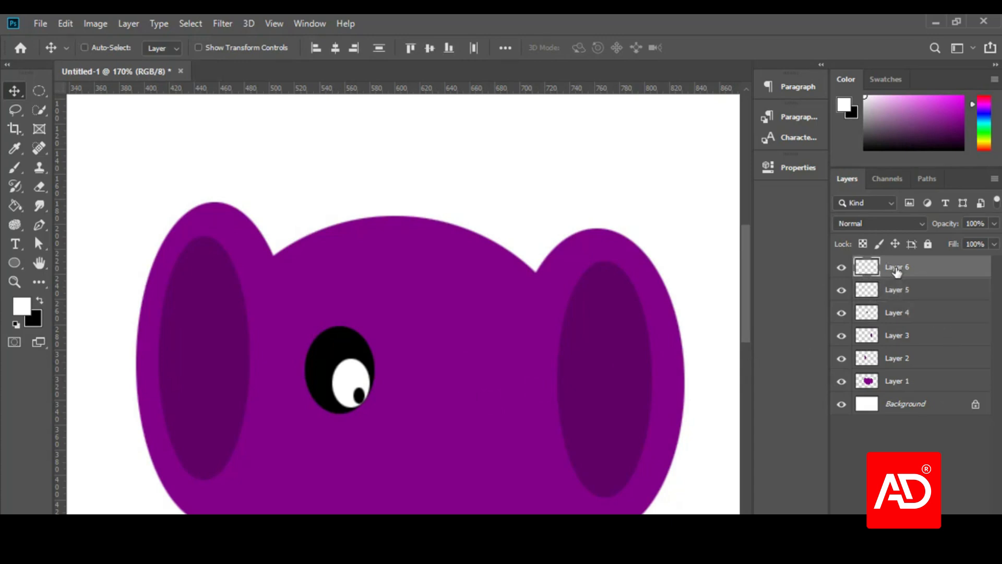
pyautogui.keyDown('ctrl'); pyautogui.click(909, 295); pyautogui.keyUp('ctrl')
pyautogui.keyDown('ctrl'); pyautogui.click(916, 314); pyautogui.keyUp('ctrl')
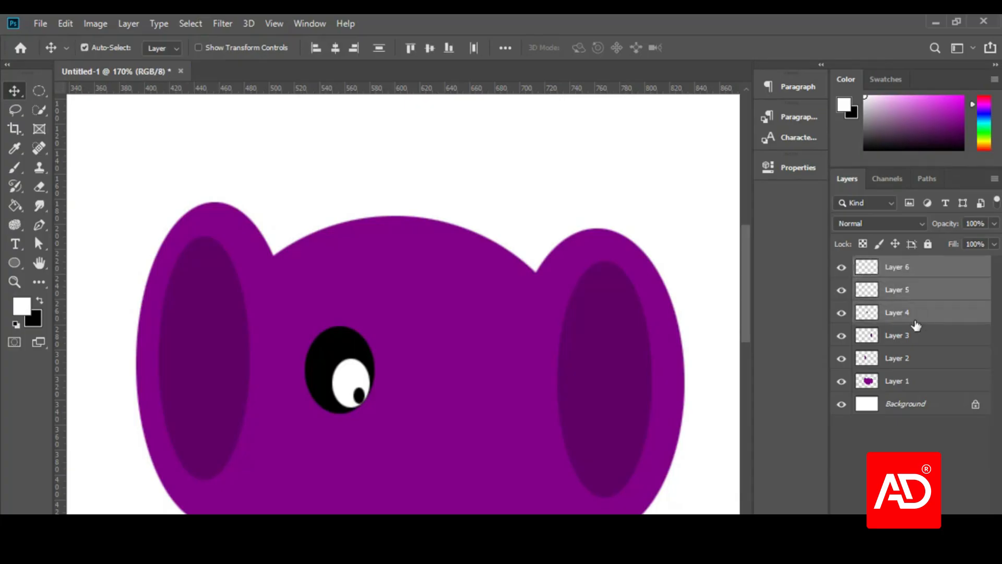
# - Switch to Google Meet, admit the participant waiting to join, and return to Photoshop
pyautogui.click(452, 562)
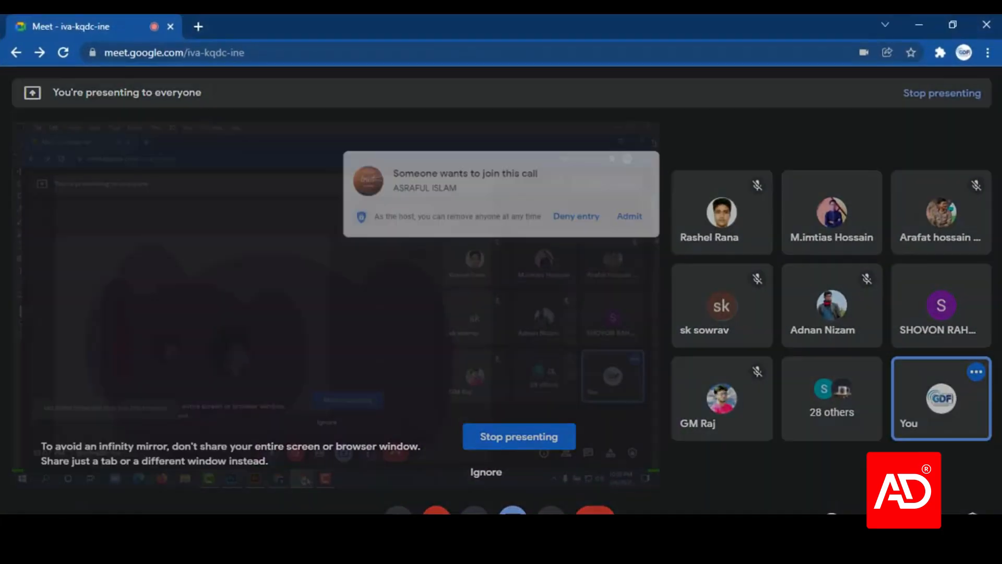
pyautogui.click(638, 160)
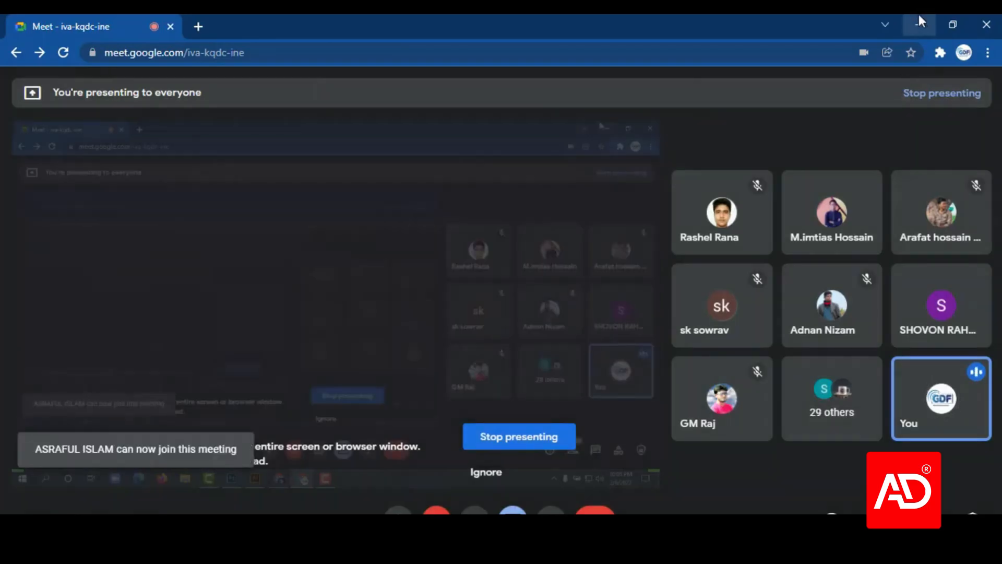
pyautogui.click(919, 25)
# - Select Layer 4 through Layer 6 and combine the eye layers into a group
pyautogui.click(923, 275)
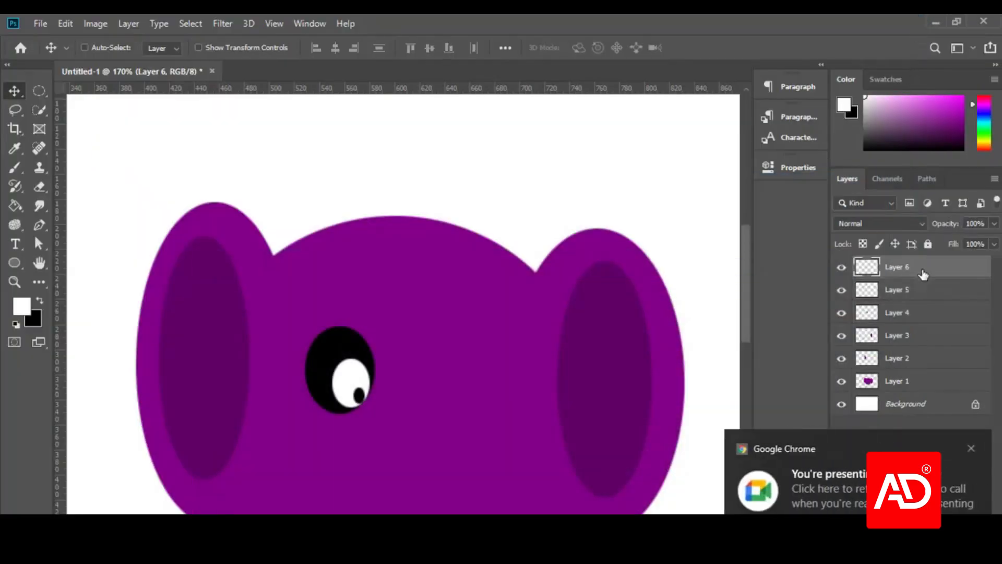
pyautogui.keyDown('shift'); pyautogui.click(902, 313); pyautogui.keyUp('shift')
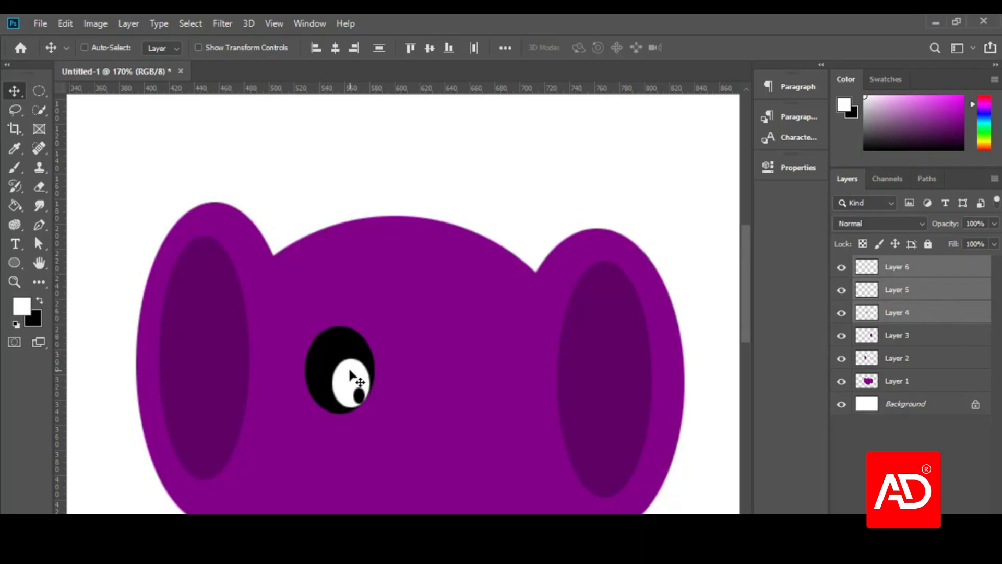
pyautogui.moveTo(368, 344); pyautogui.dragTo(448, 370)
pyautogui.moveTo(918, 290); pyautogui.dragTo(942, 500)
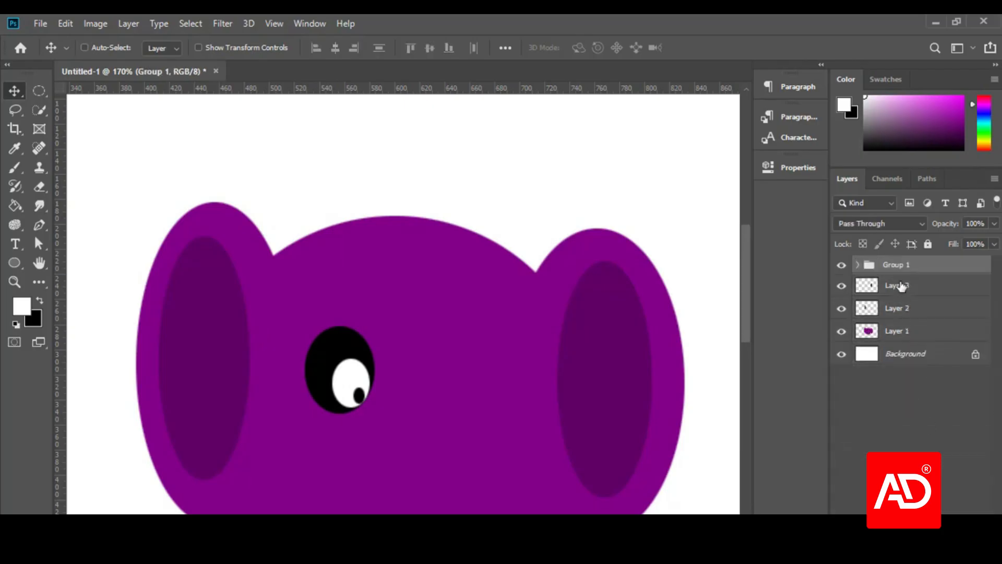
# - Switch to Google Meet, admit the waiting participant, and return to the Photoshop drawing
pyautogui.click(451, 561)
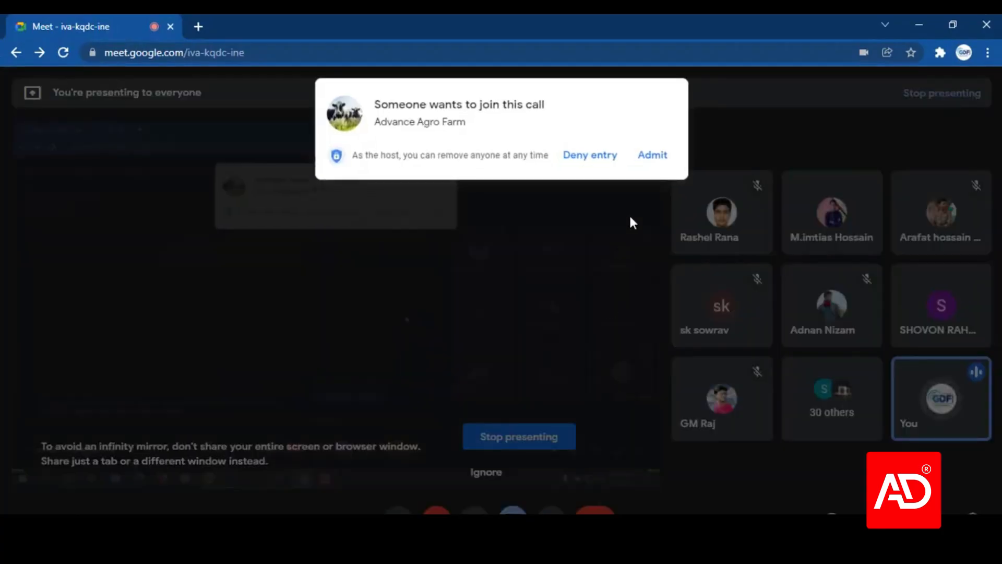
pyautogui.click(650, 162)
pyautogui.click(916, 24)
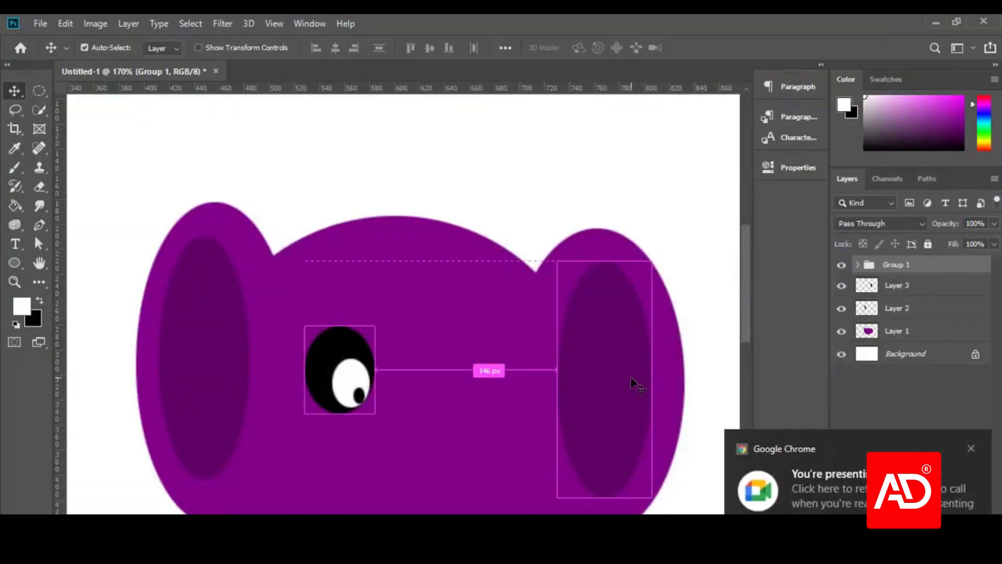
# - Ungroup the eye layers and group the same three layers again
pyautogui.hotkey('ctrl', 'shift', 'g')
pyautogui.press('ctrl')
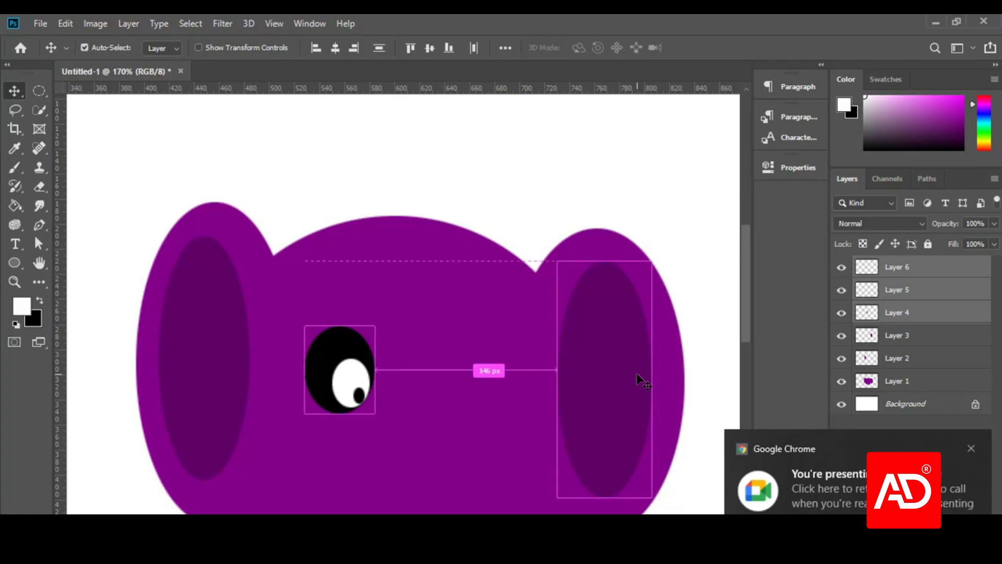
pyautogui.hotkey('ctrl', 'g')
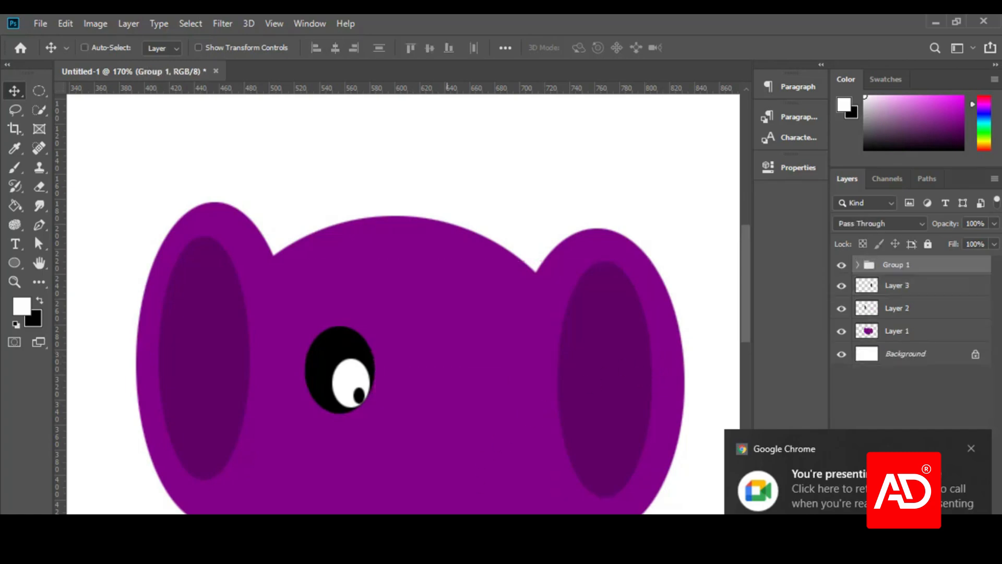
# - Admit the participant waiting in Google Meet, return to Photoshop and dismiss the Chrome notification
pyautogui.moveTo(412, 558)
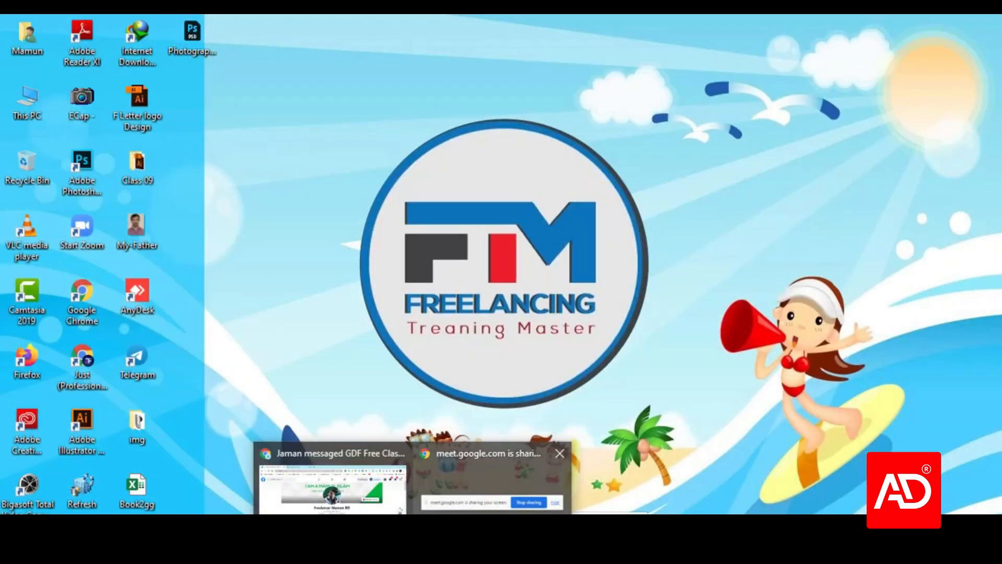
pyautogui.click(452, 557)
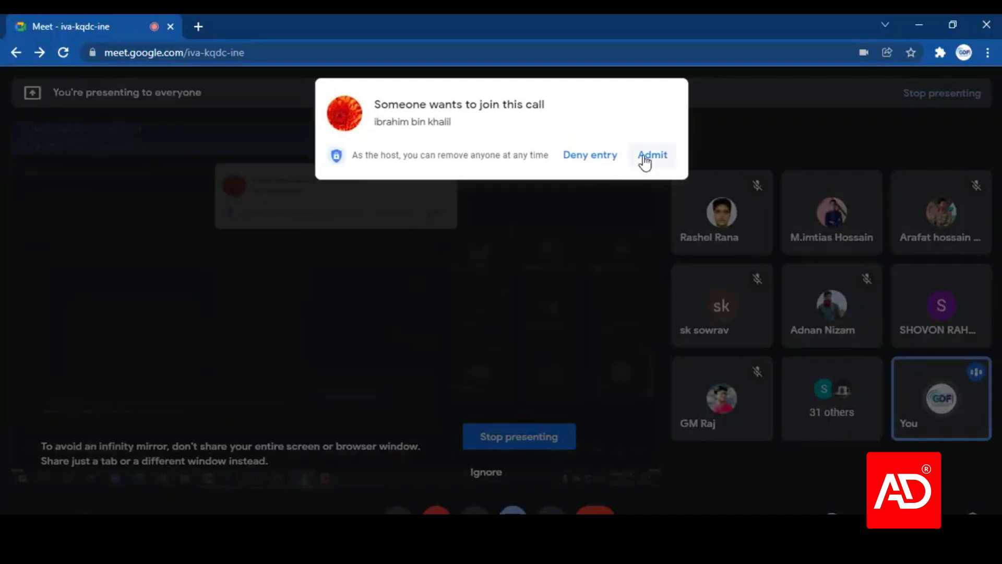
pyautogui.click(645, 163)
pyautogui.click(919, 24)
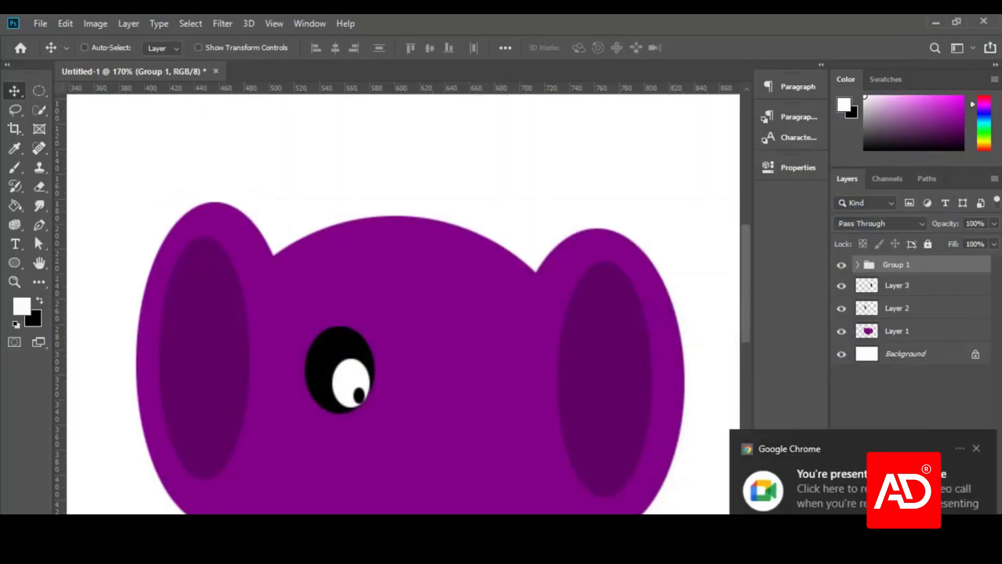
pyautogui.click(972, 448)
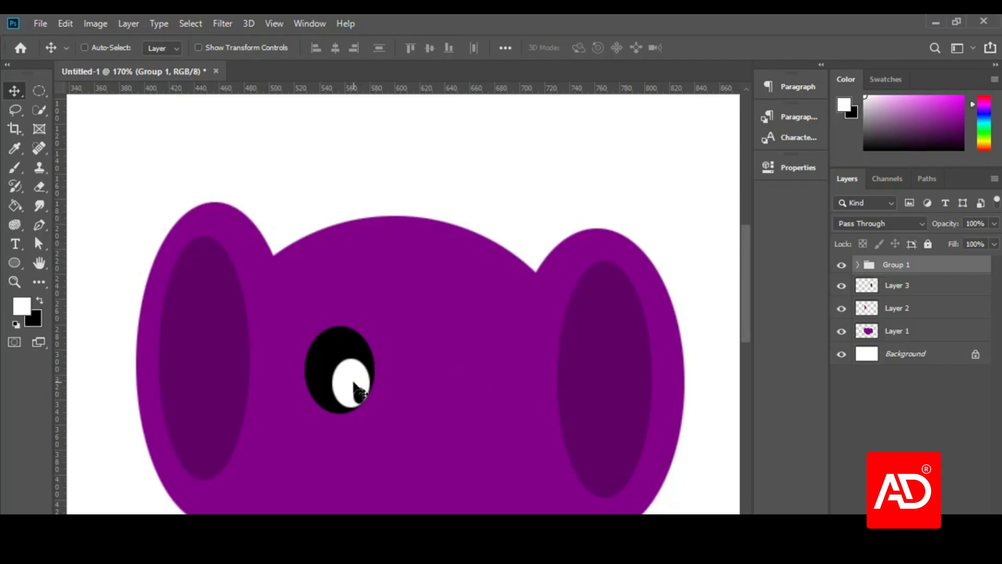
# - Duplicate the eye group and move the copy horizontally to the head's right side as the second eye
pyautogui.moveTo(350, 382); pyautogui.dragTo(464, 387)
pyautogui.hotkey('ctrl', 'z')
pyautogui.moveTo(906, 270); pyautogui.dragTo(949, 522)
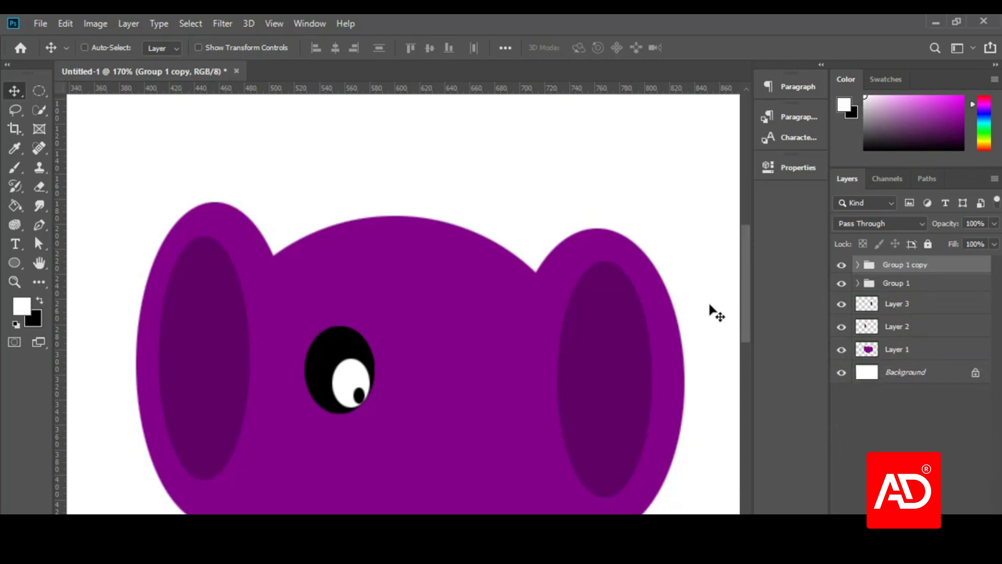
pyautogui.moveTo(337, 389); pyautogui.dragTo(468, 377)
pyautogui.scroll(-5, 508, 356)
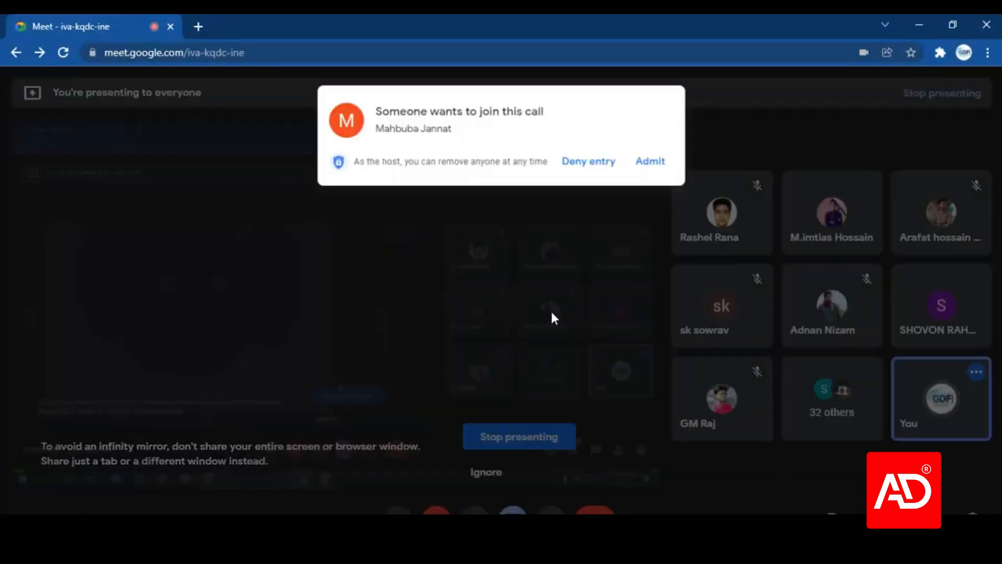
# - Admit the participant asking to join the Google Meet call and return to Photoshop
pyautogui.click(650, 154)
pyautogui.click(918, 15)
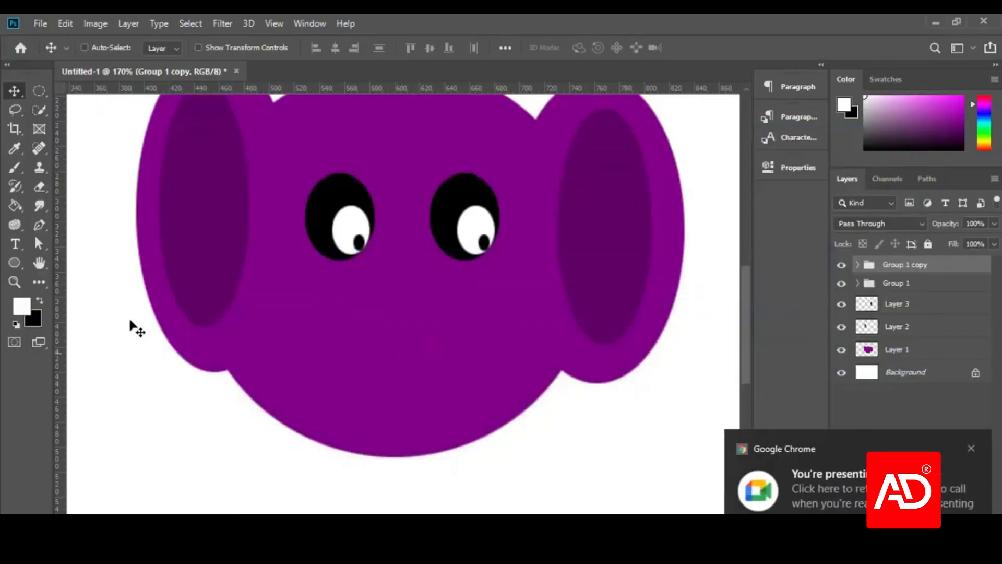
# - Select a crescent smile below the eyes by subtracting one ellipse from another, fill it with white on a new layer, and deselect
pyautogui.click(39, 94)
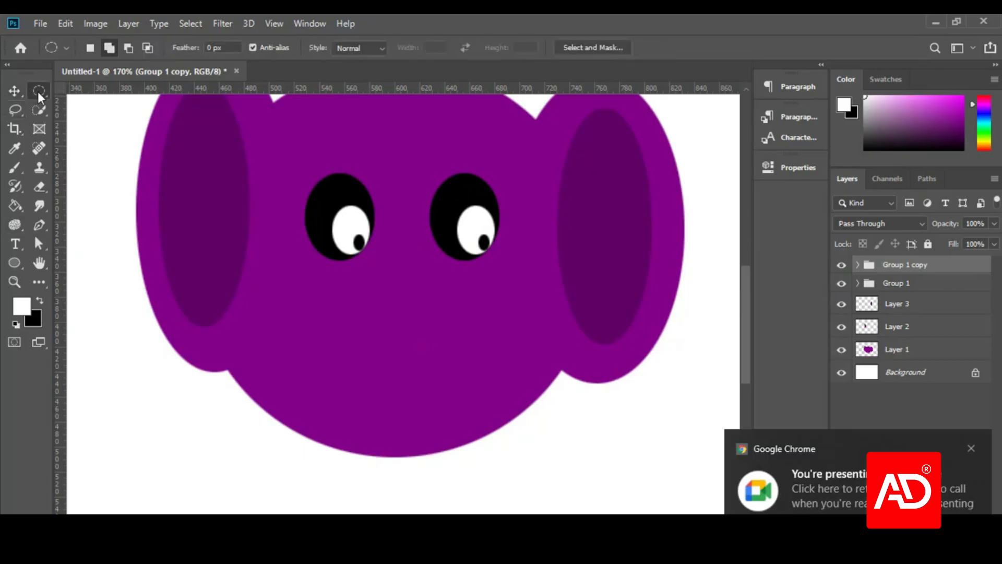
pyautogui.moveTo(338, 319); pyautogui.dragTo(472, 439)
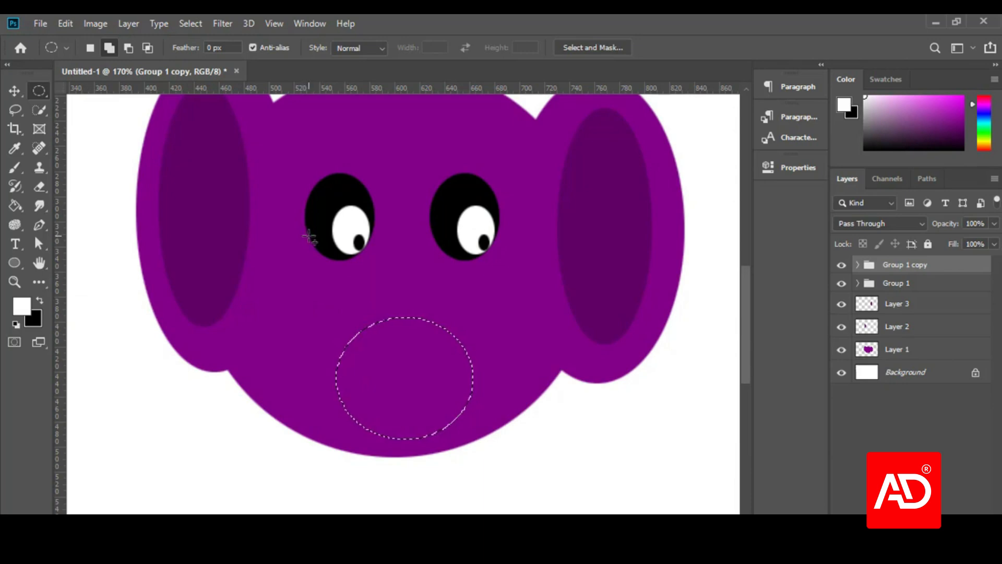
pyautogui.press('alt')
pyautogui.moveTo(323, 242); pyautogui.dragTo(477, 415)
pyautogui.hotkey('ctrl', 'shift', 'alt', 'n')
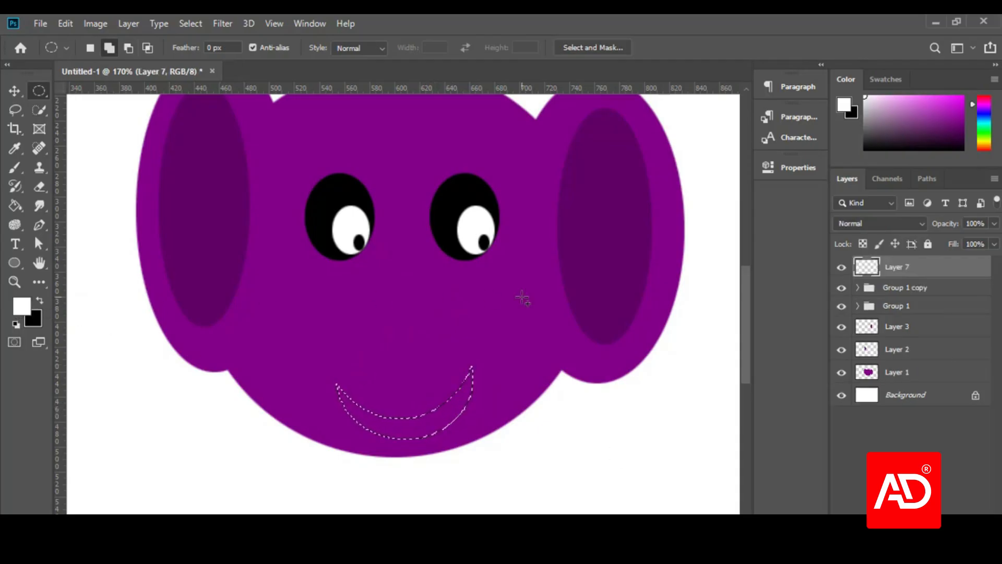
pyautogui.hotkey('alt', 'BackSpace')
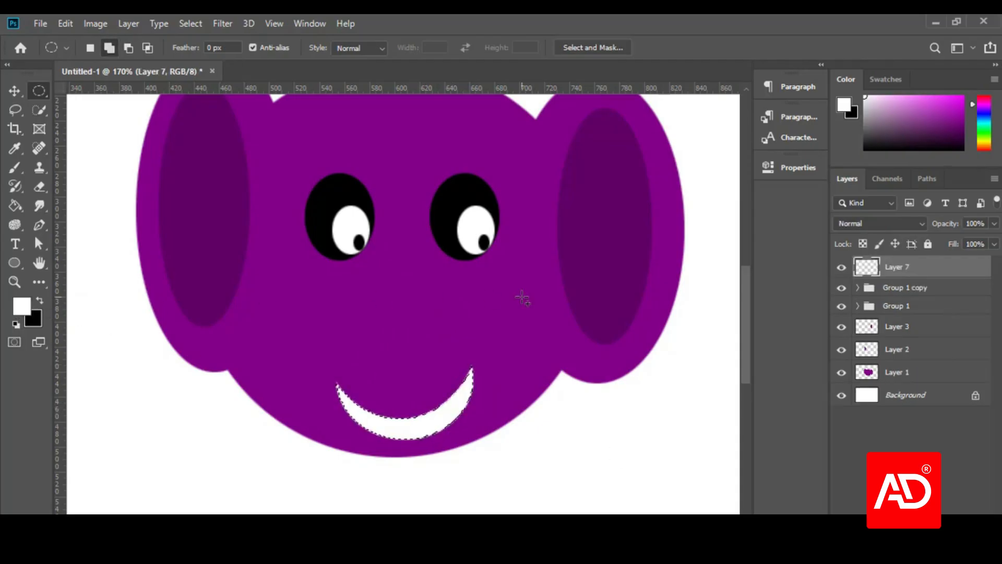
pyautogui.hotkey('ctrl', 'd')
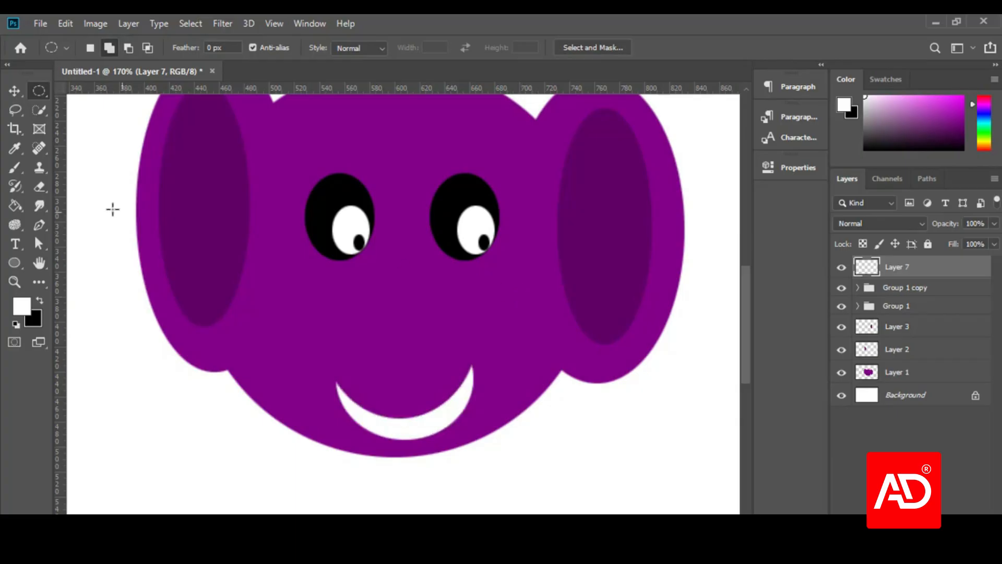
# - Move the white smile up and slightly left so it sits centred beneath the eyes
pyautogui.click(14, 91)
pyautogui.moveTo(425, 368)
pyautogui.mouseDown()
pyautogui.moveTo(365, 407)
pyautogui.moveTo(455, 340)
pyautogui.moveTo(421, 351)
pyautogui.mouseUp()
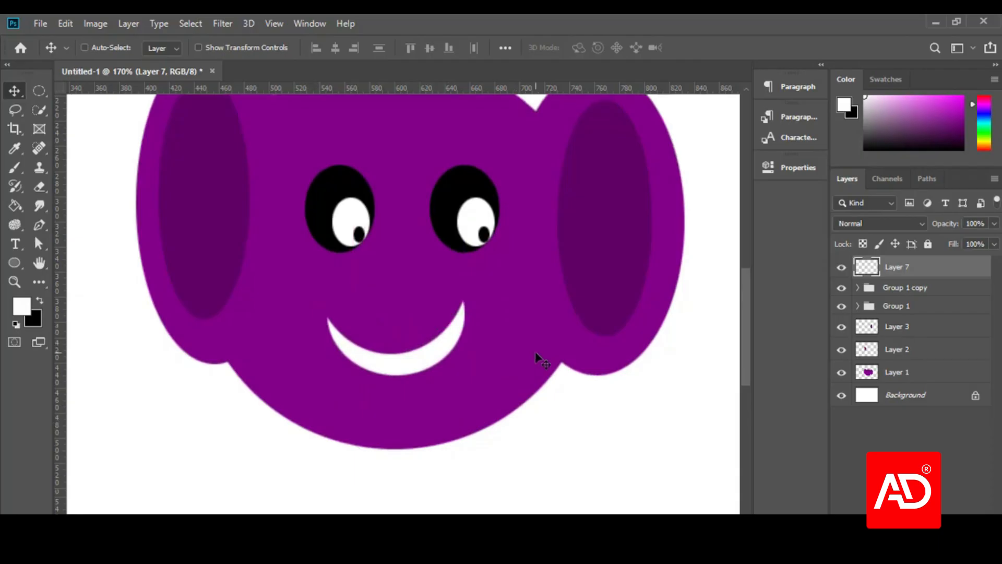
pyautogui.scroll(-15, 551, 372)
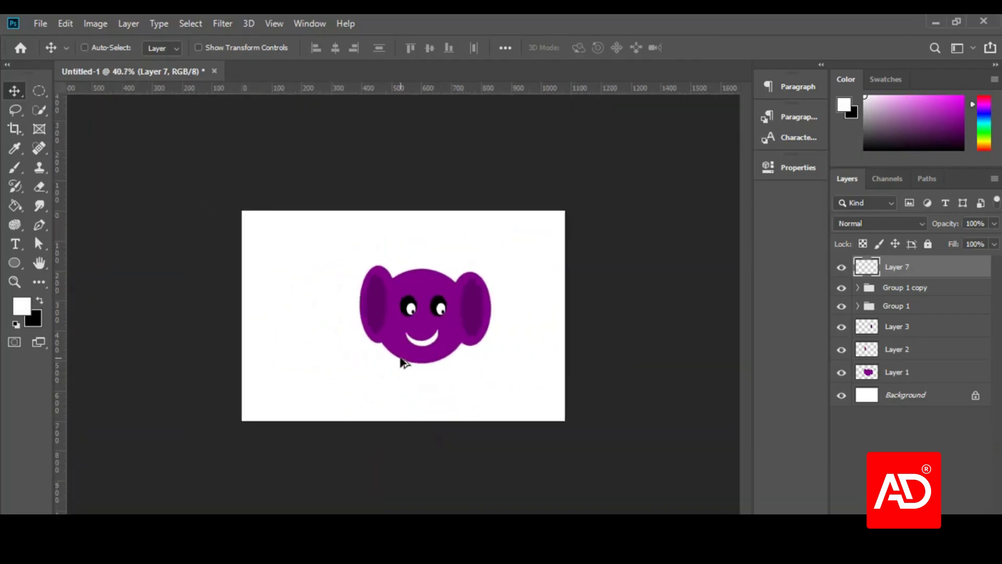
pyautogui.scroll(4, 402, 360)
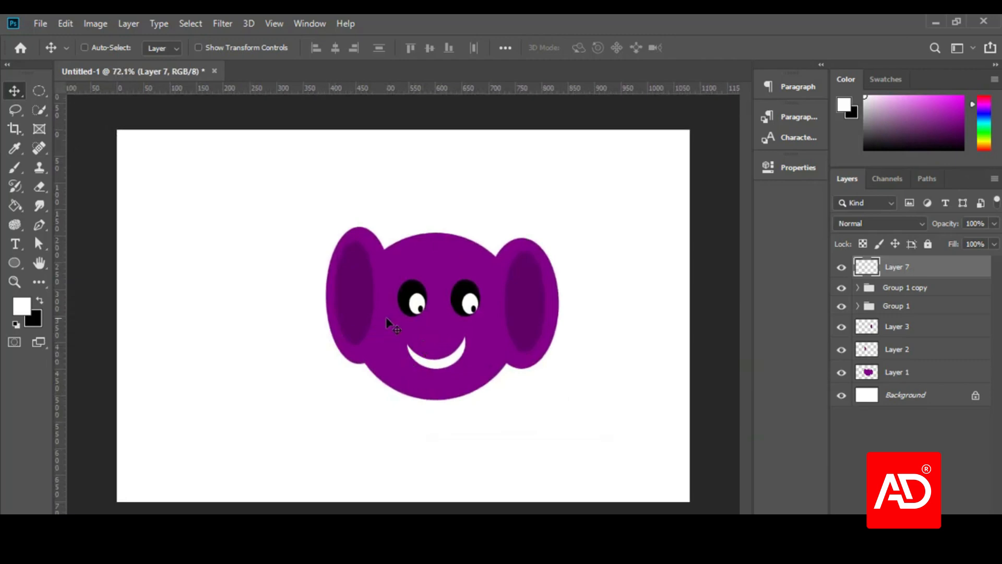
# - Switch to Google Meet, admit the participant waiting to join, and go back to Photoshop
pyautogui.hotkey('alt', 'Tab')
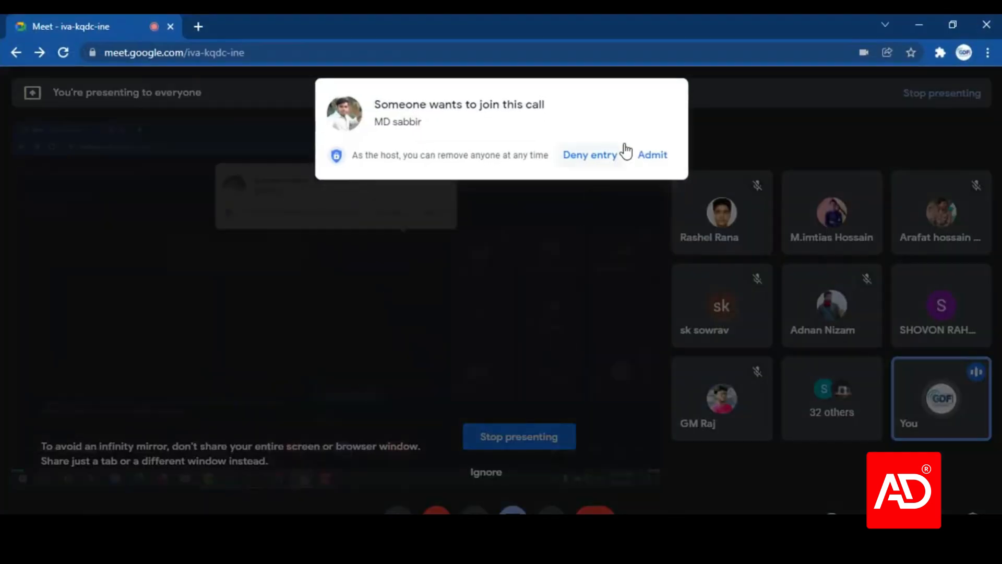
pyautogui.click(642, 153)
pyautogui.click(910, 17)
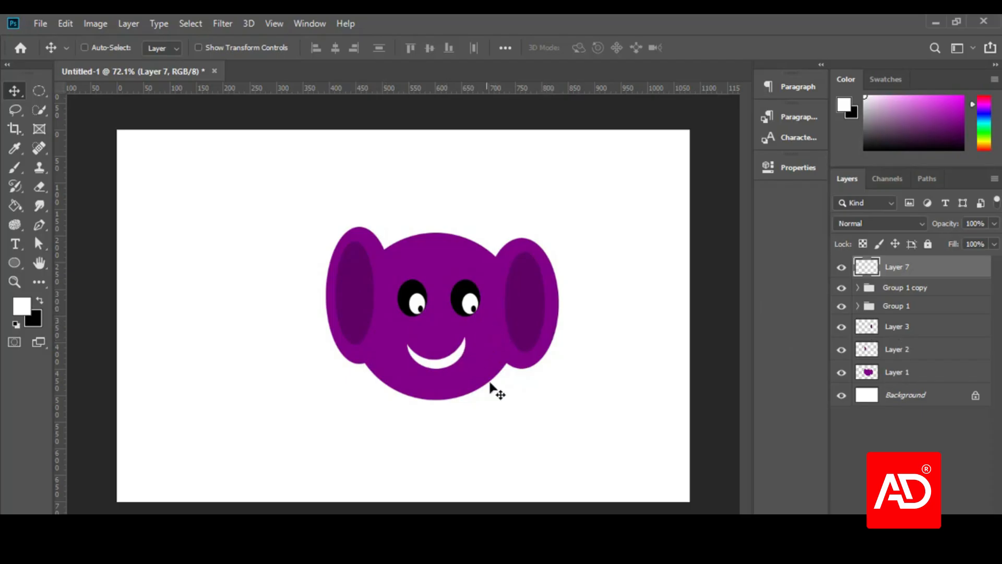
# - Admit the next participant waiting in Google Meet, return to Photoshop and dismiss the Chrome notification
pyautogui.click(496, 545)
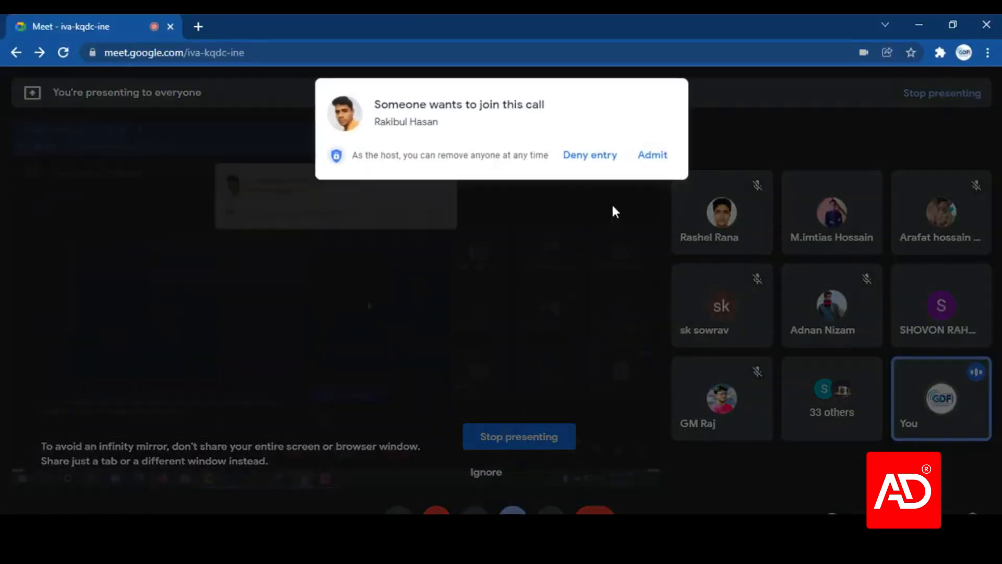
pyautogui.click(645, 165)
pyautogui.click(919, 16)
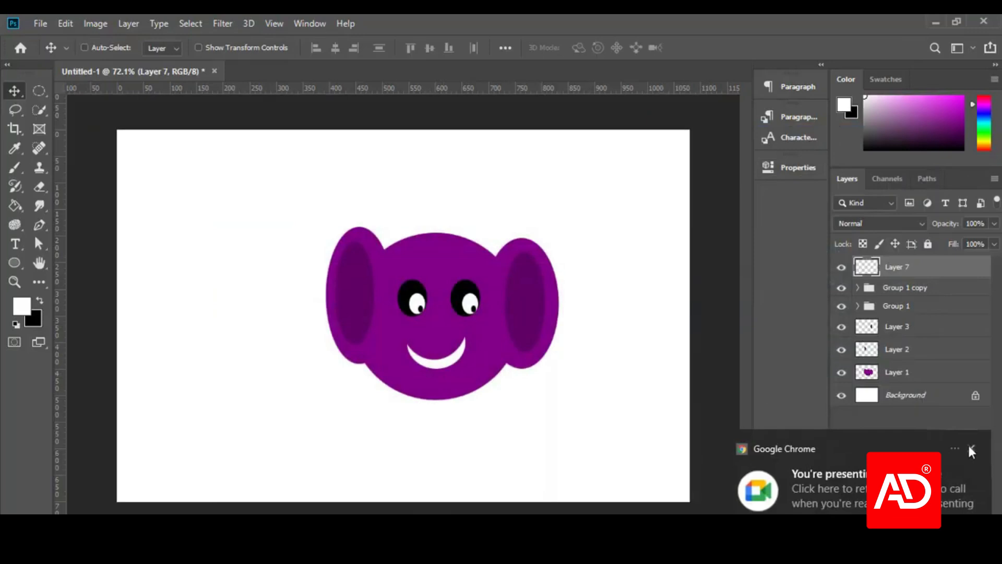
pyautogui.click(971, 447)
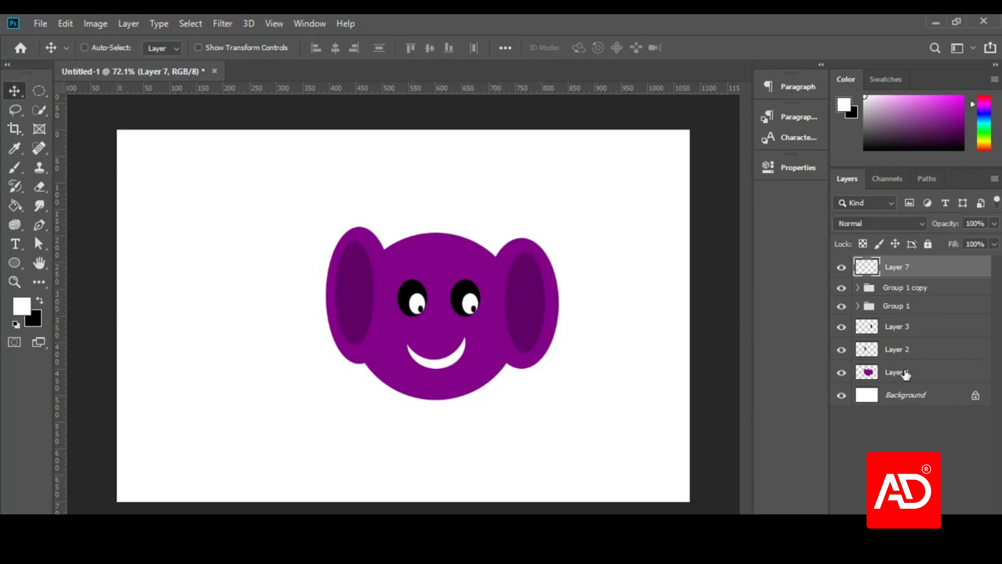
# - Reposition the white smile slightly up and to the right beneath the eyes
pyautogui.moveTo(408, 337); pyautogui.dragTo(439, 355)
pyautogui.hotkey('ctrl', 'z')
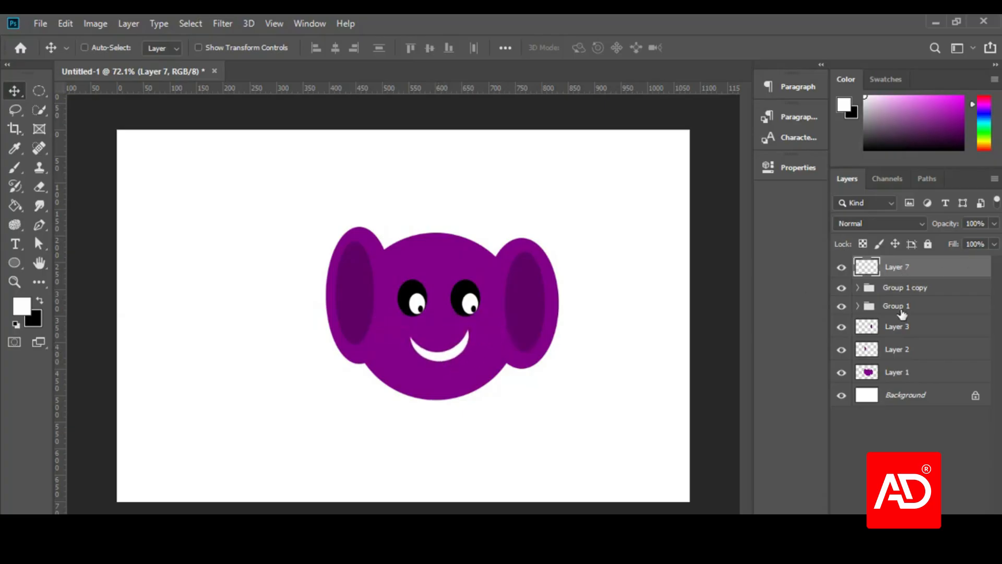
# - Try grouping all the character layers from Layer 7 down to Layer 1, begin renaming the group, and undo the grouping
pyautogui.keyDown('shift'); pyautogui.click(908, 375); pyautogui.keyUp('shift')
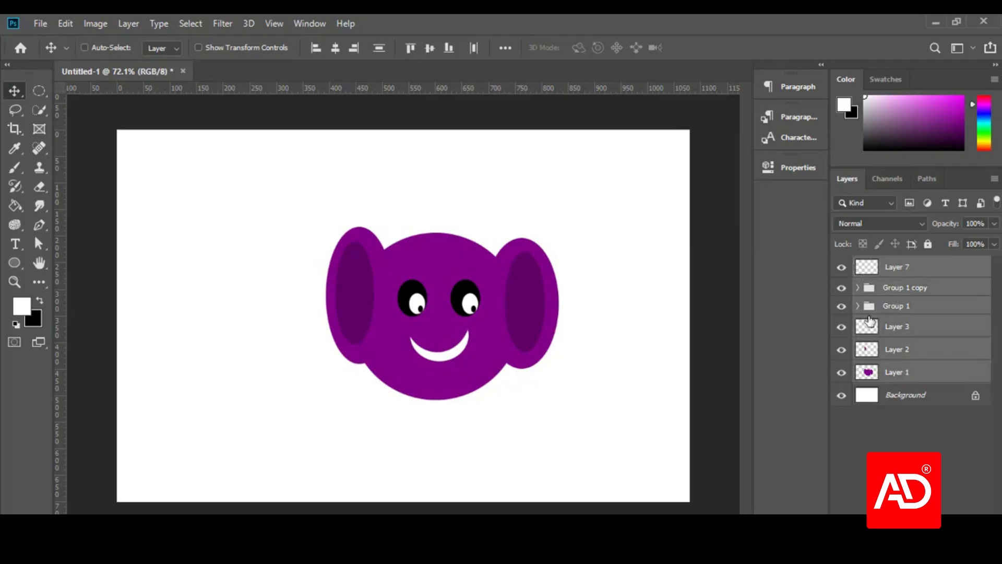
pyautogui.press('ctrl')
pyautogui.moveTo(905, 307); pyautogui.dragTo(929, 509)
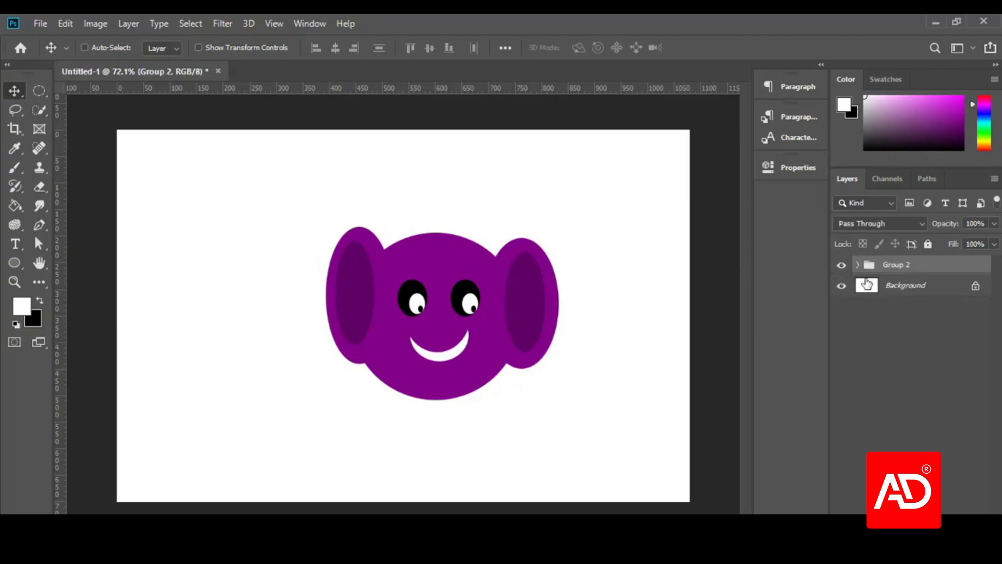
pyautogui.doubleClick(897, 265)
pyautogui.click(913, 264)
pyautogui.moveTo(913, 263); pyautogui.dragTo(882, 268)
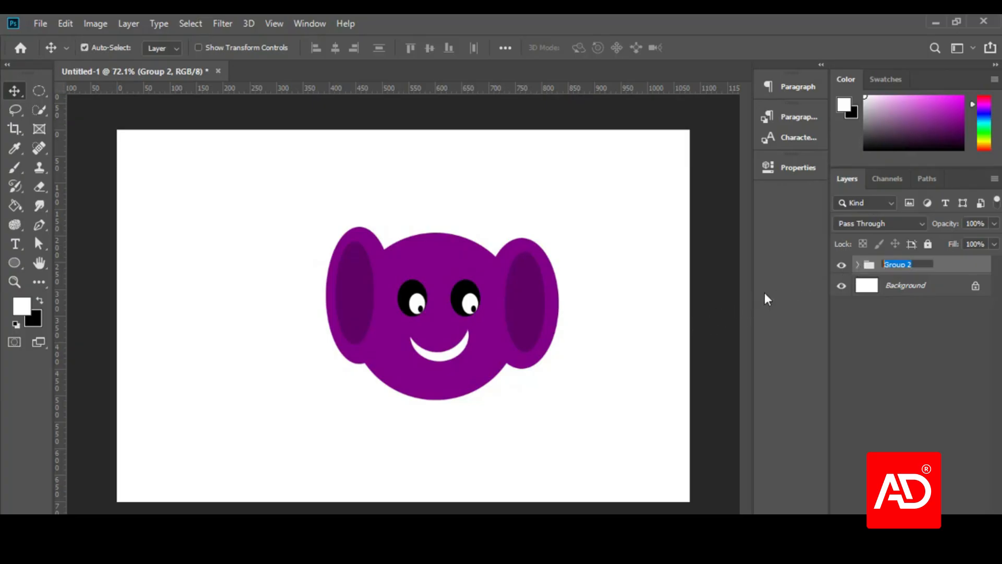
pyautogui.click(889, 290)
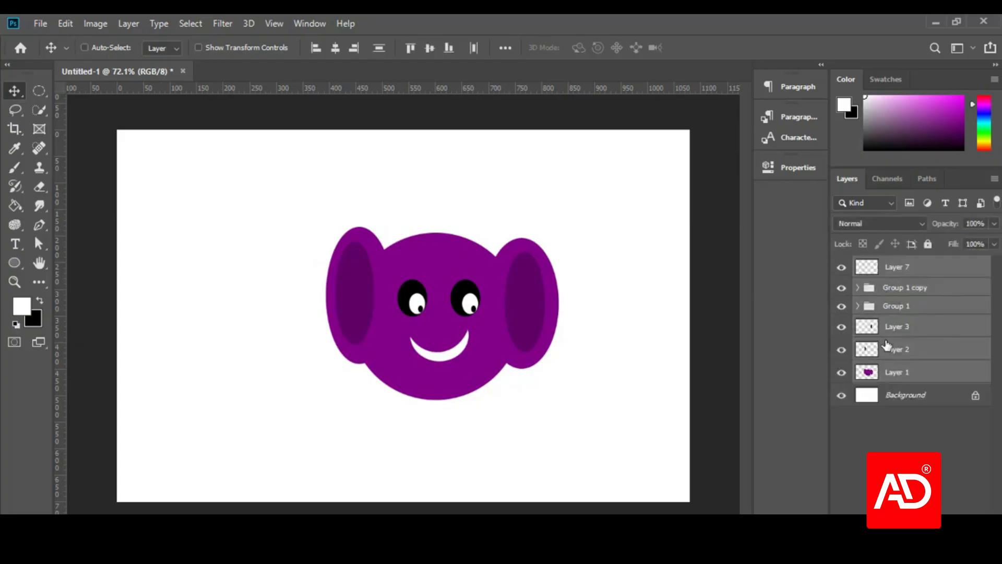
# - Add four empty layers: two directly above Layer 3, one above Layer 2 and one above Layer 1
pyautogui.click(906, 372)
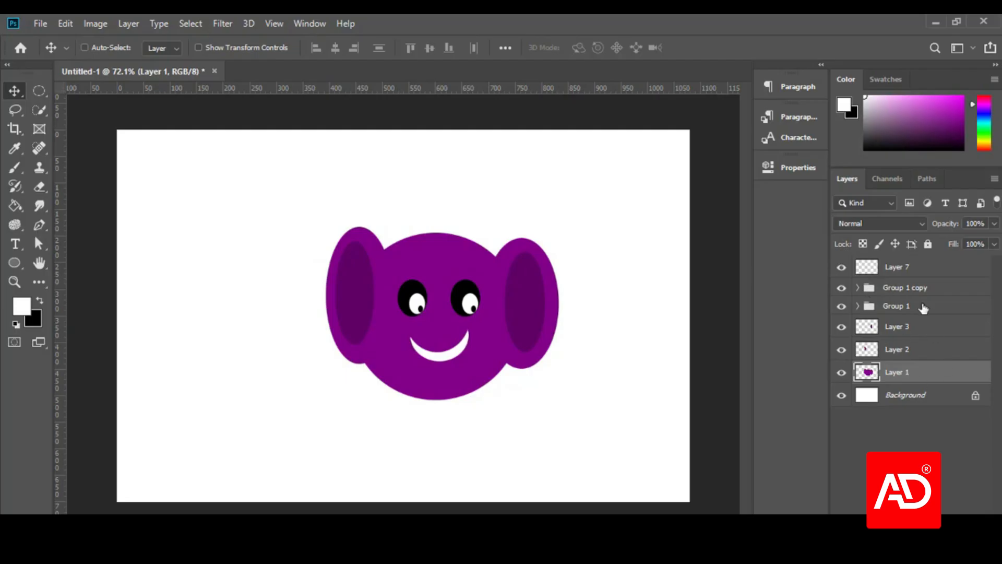
pyautogui.click(894, 270)
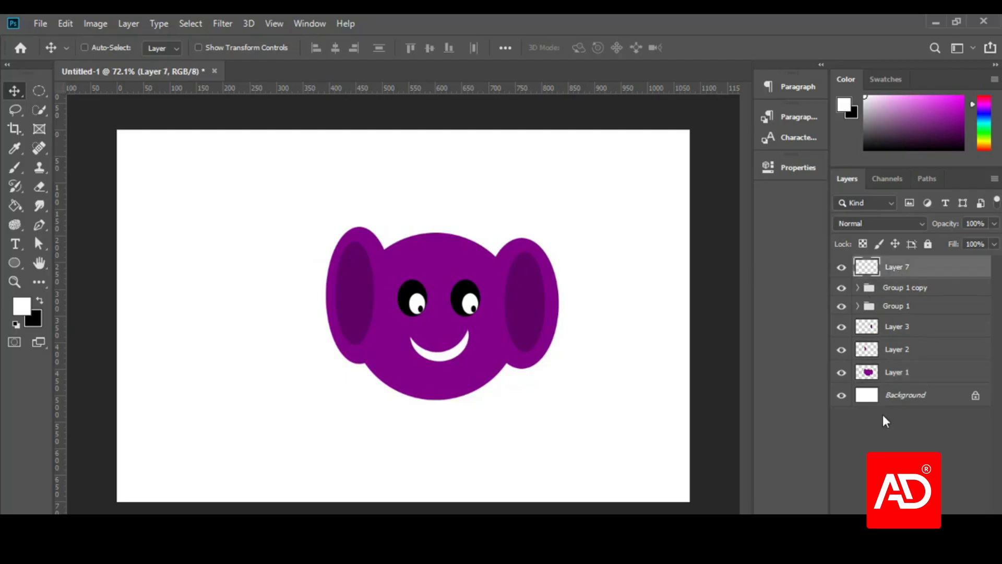
pyautogui.click(889, 329)
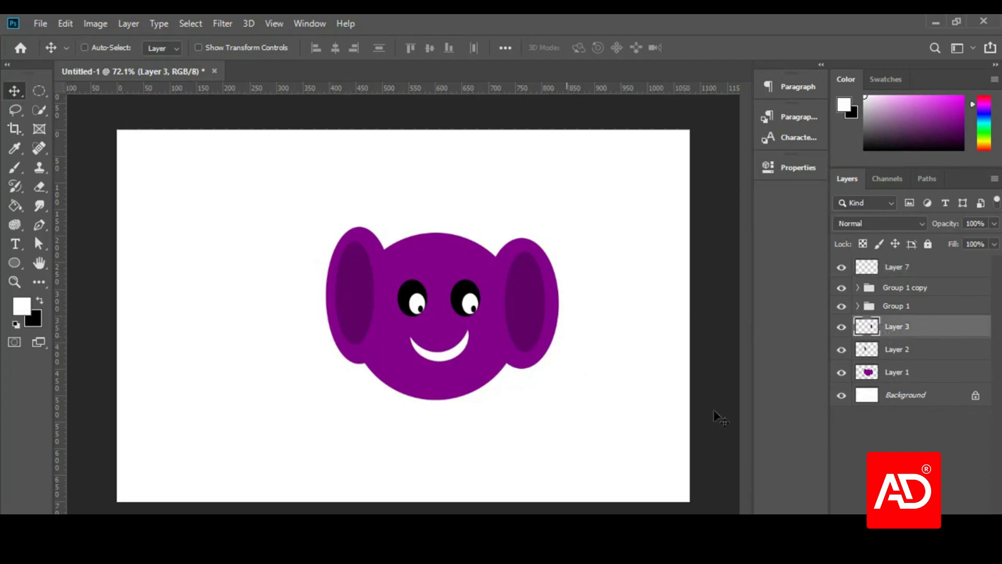
pyautogui.hotkey('ctrl', 'shift', 'alt', 'n')
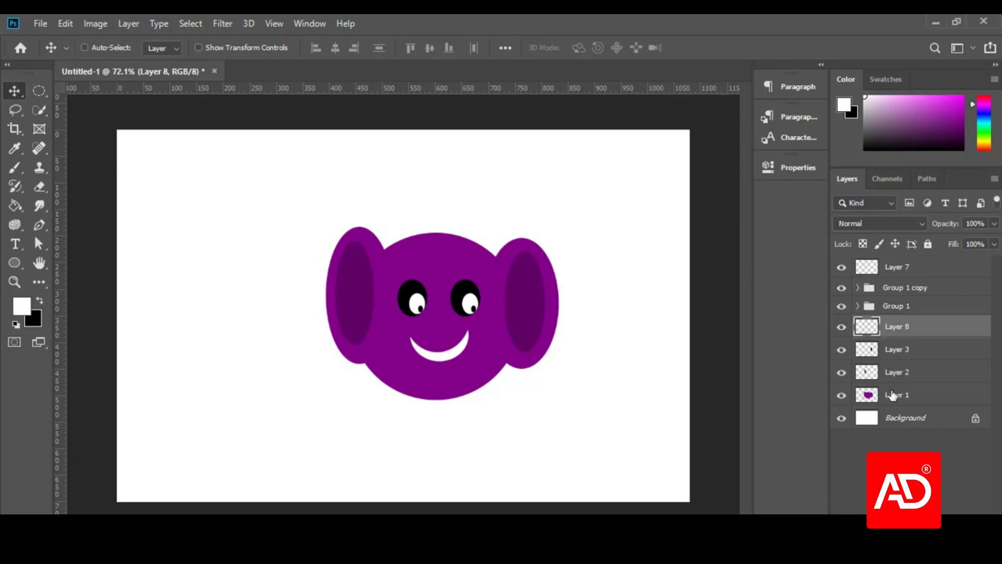
pyautogui.hotkey('ctrl', 'shift', 'alt', 'n')
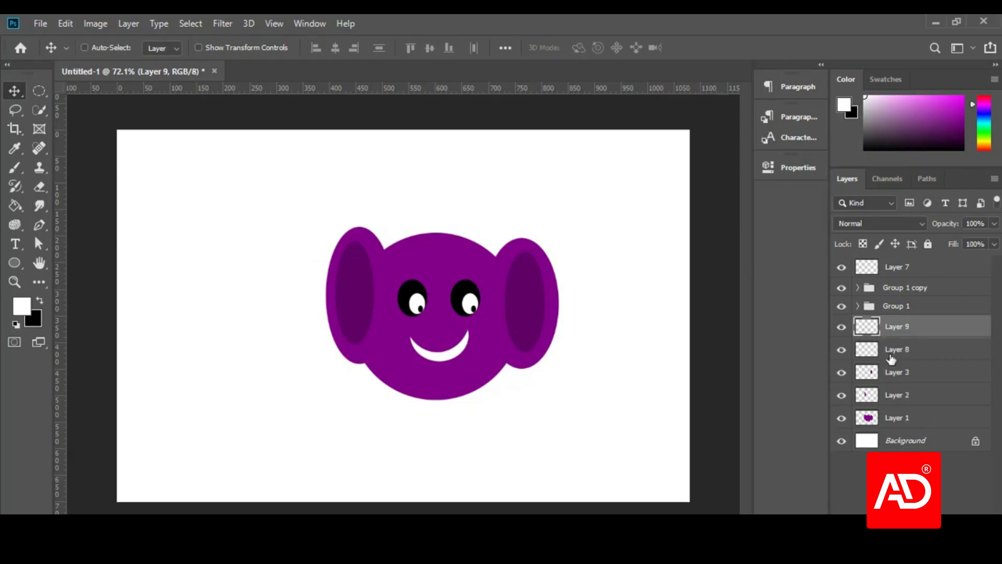
pyautogui.click(896, 401)
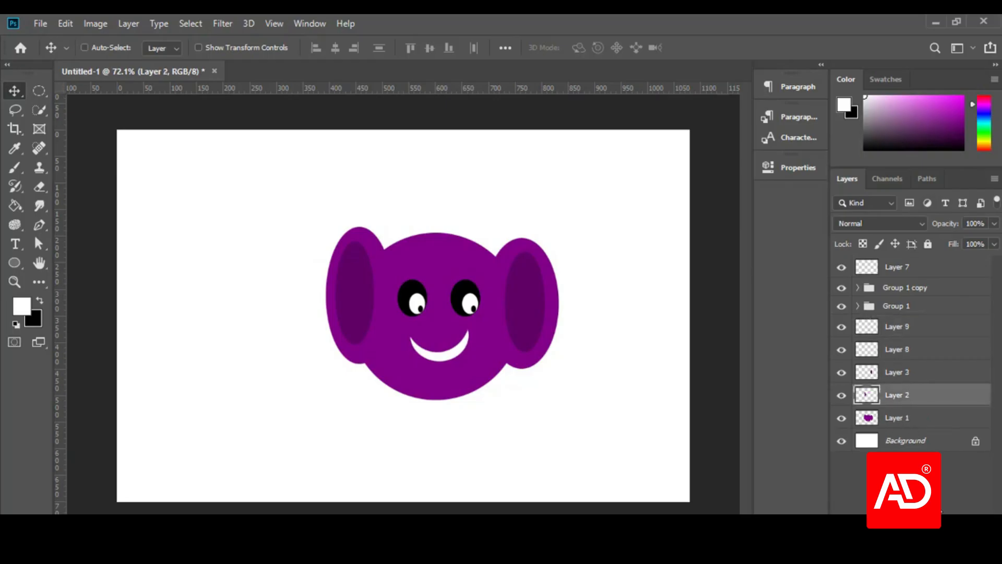
pyautogui.hotkey('ctrl', 'shift', 'alt', 'n')
pyautogui.click(907, 443)
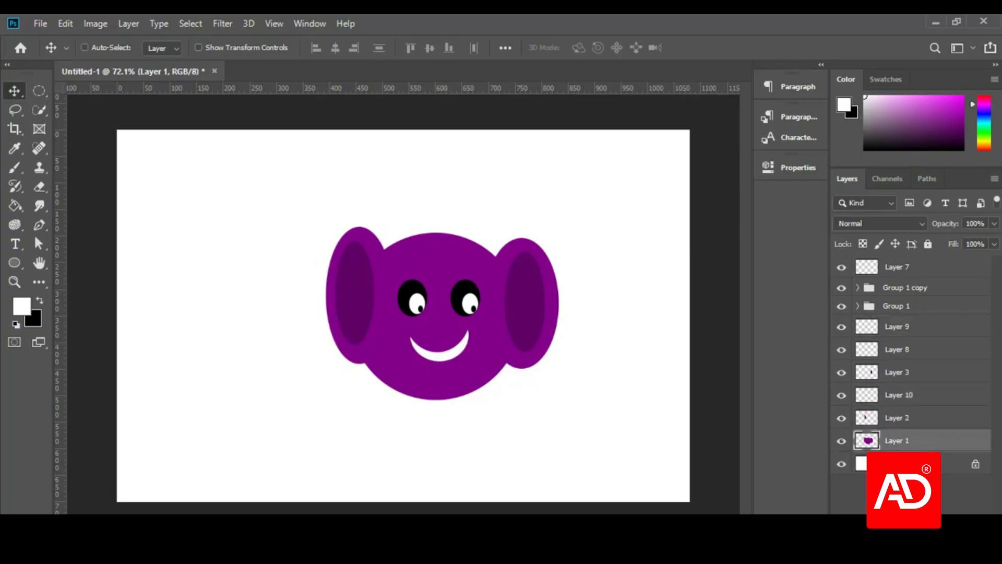
pyautogui.hotkey('ctrl', 'shift', 'alt', 'n')
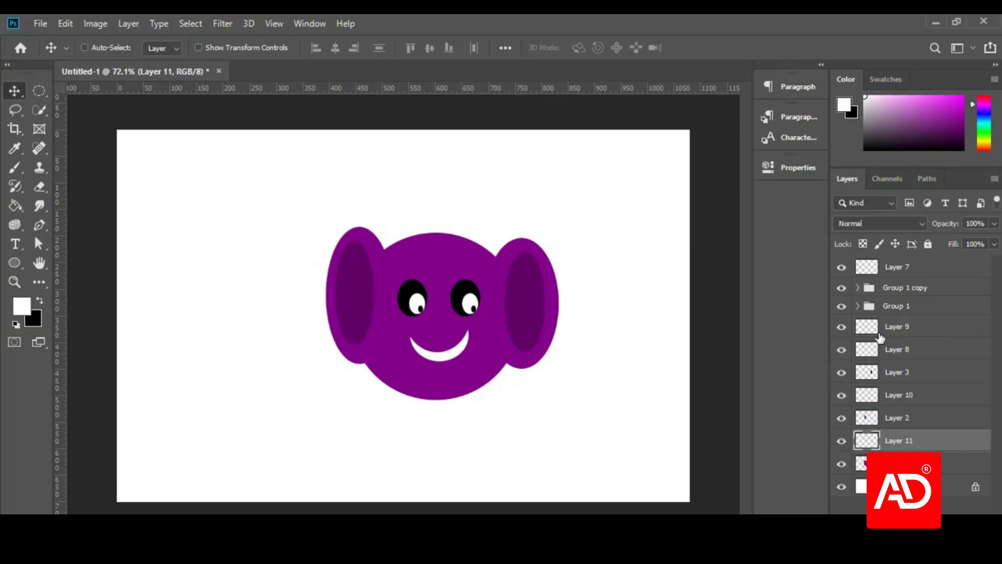
# - Check the visibility of the added layers and remove all empty layers with the Delete All Empty Layers script
pyautogui.click(841, 441)
pyautogui.click(842, 442)
pyautogui.click(841, 418)
pyautogui.click(841, 417)
pyautogui.click(41, 24)
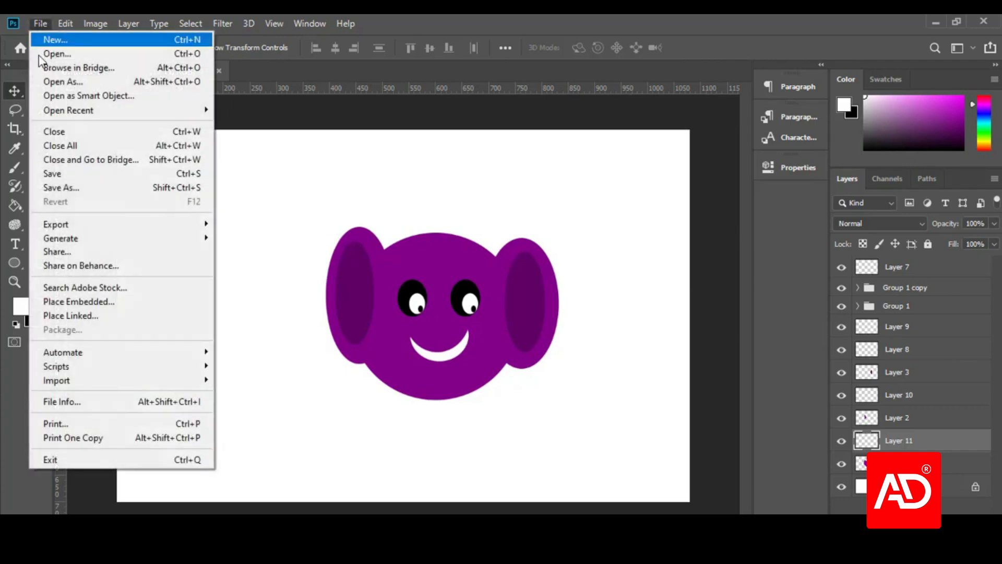
pyautogui.moveTo(58, 365)
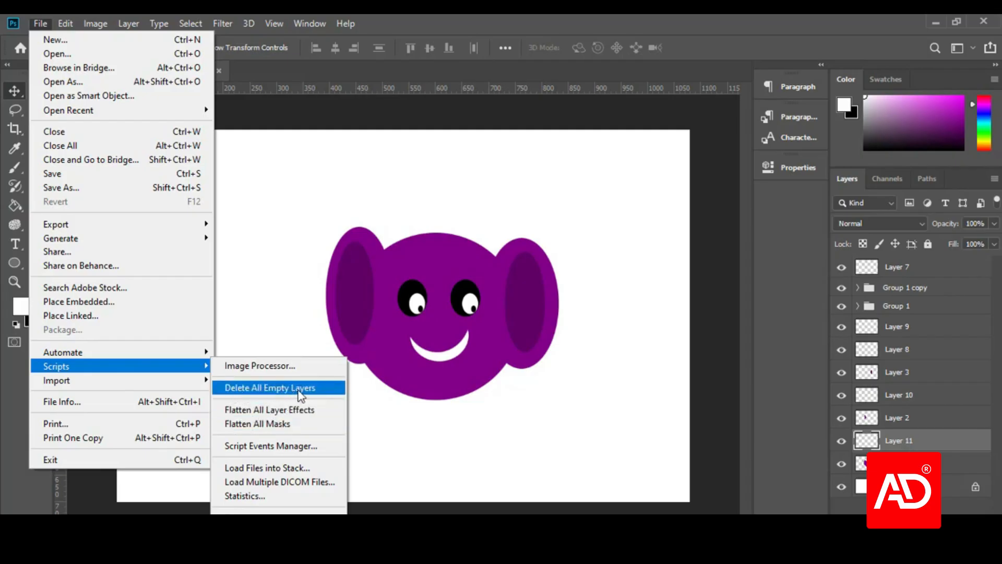
pyautogui.click(268, 388)
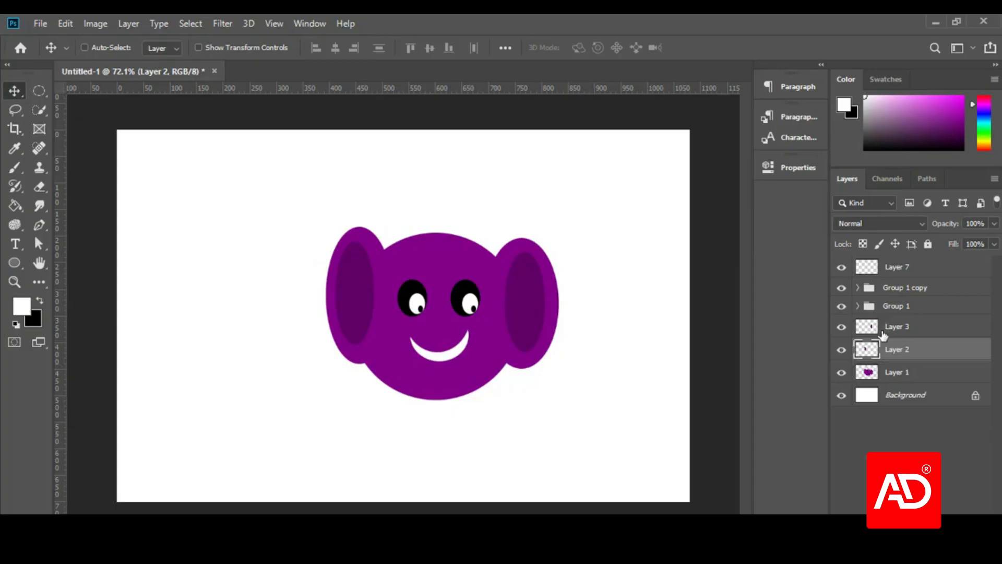
# - Select every layer from Layer 7 down to Layer 1, leaving out the Background, and combine them into one group
pyautogui.click(881, 270)
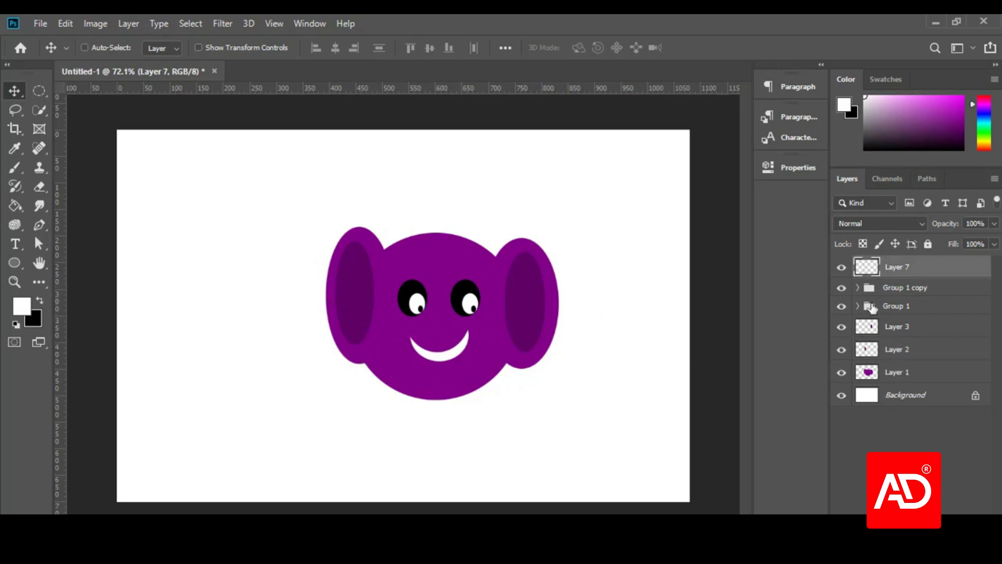
pyautogui.keyDown('ctrl'); pyautogui.click(905, 295); pyautogui.keyUp('ctrl')
pyautogui.keyDown('ctrl'); pyautogui.click(898, 308); pyautogui.keyUp('ctrl')
pyautogui.keyDown('ctrl'); pyautogui.click(900, 328); pyautogui.keyUp('ctrl')
pyautogui.keyDown('ctrl'); pyautogui.click(903, 353); pyautogui.keyUp('ctrl')
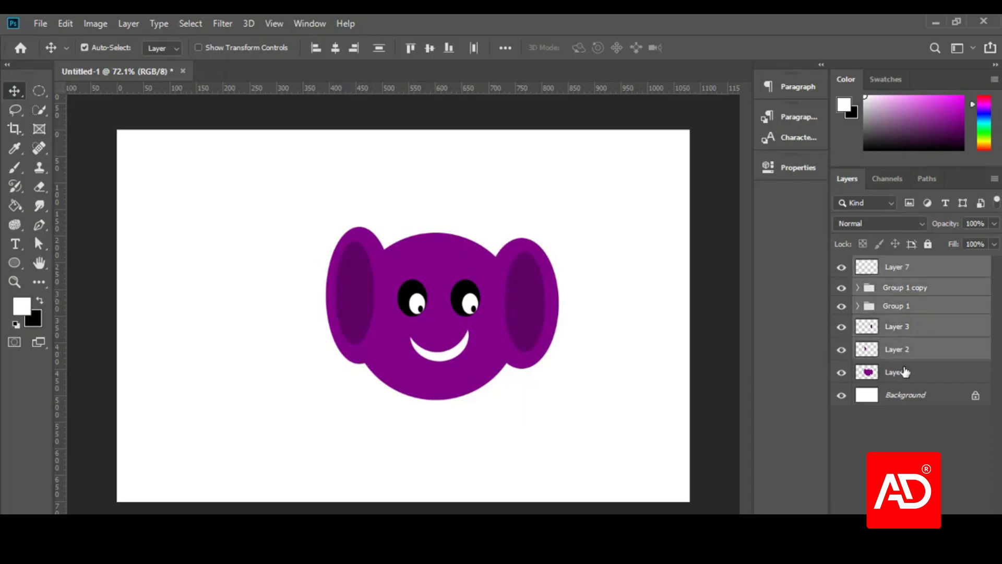
pyautogui.click(905, 274)
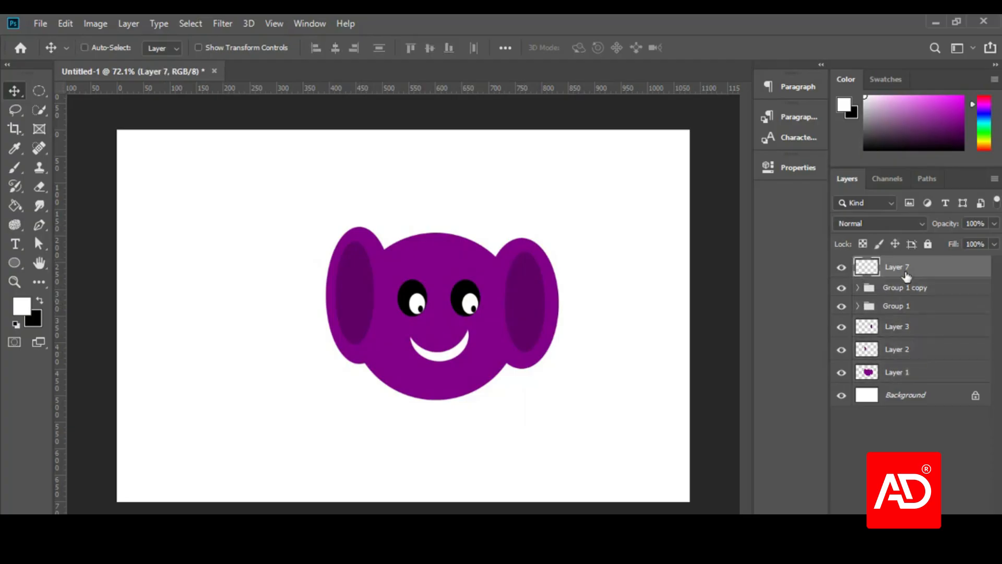
pyautogui.keyDown('shift'); pyautogui.click(899, 373); pyautogui.keyUp('shift')
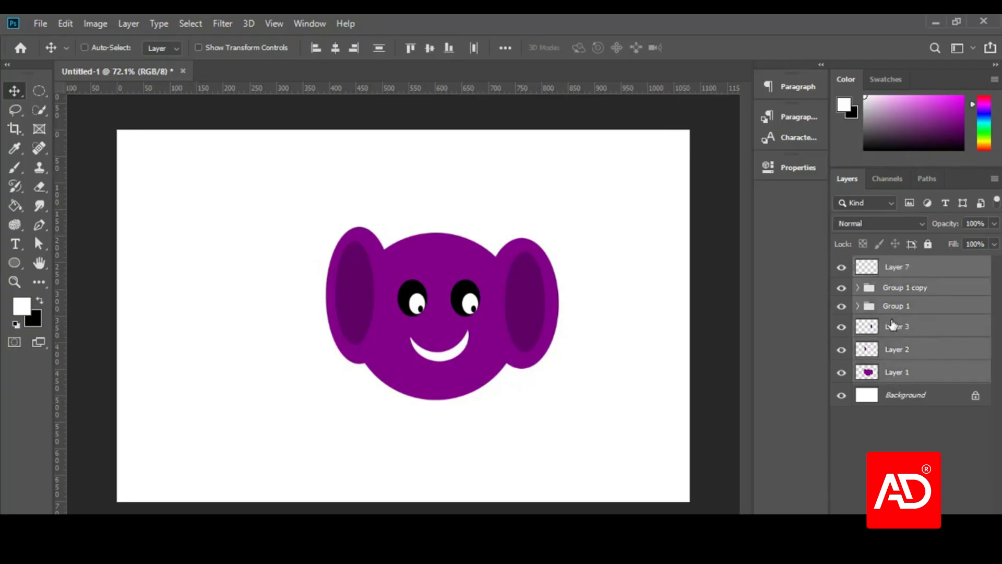
pyautogui.moveTo(898, 322); pyautogui.dragTo(905, 487)
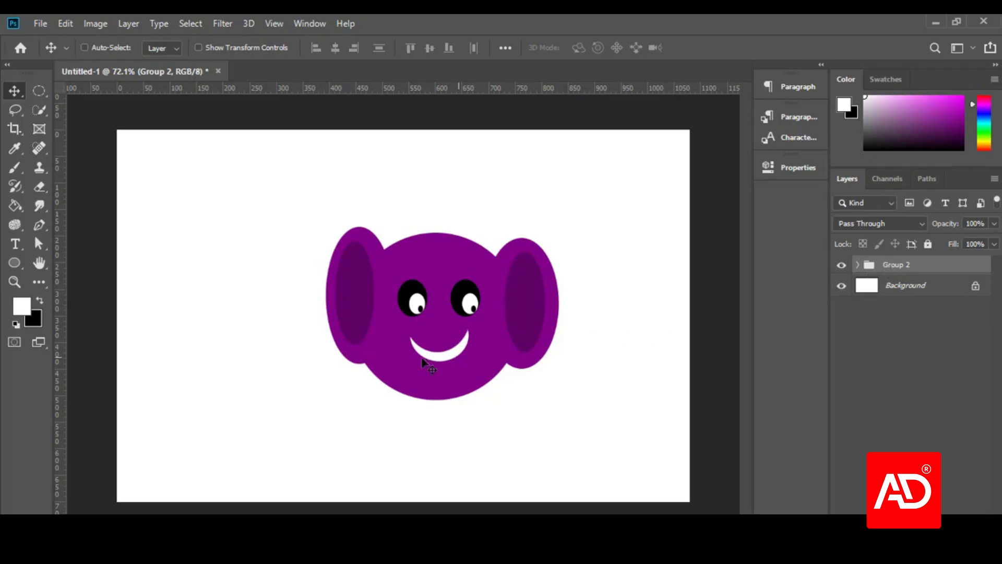
# - Move the grouped character up and left on the canvas and rename its group Cartun
pyautogui.moveTo(403, 323); pyautogui.dragTo(340, 333)
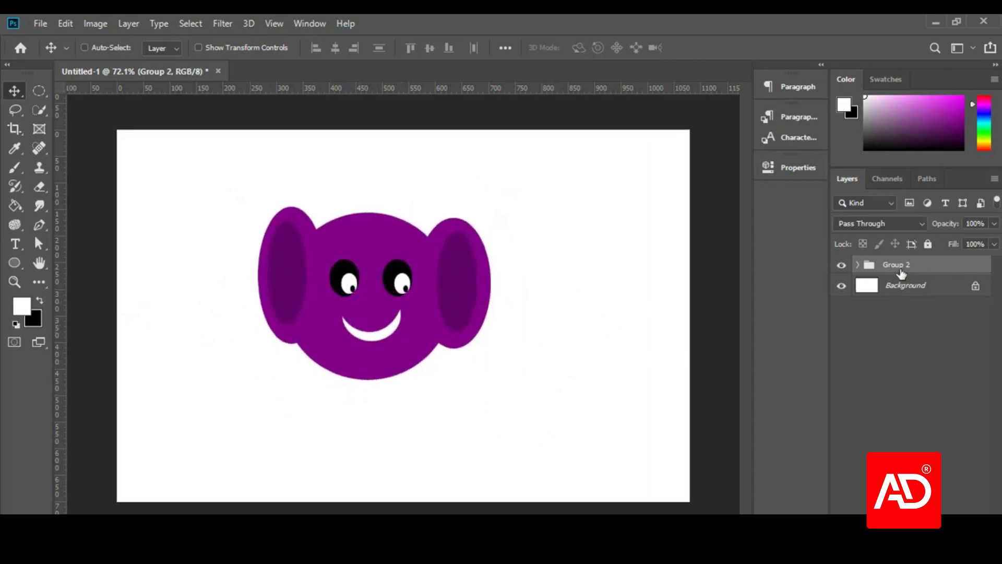
pyautogui.doubleClick(897, 265)
pyautogui.write('Cartun')
pyautogui.press('Return')
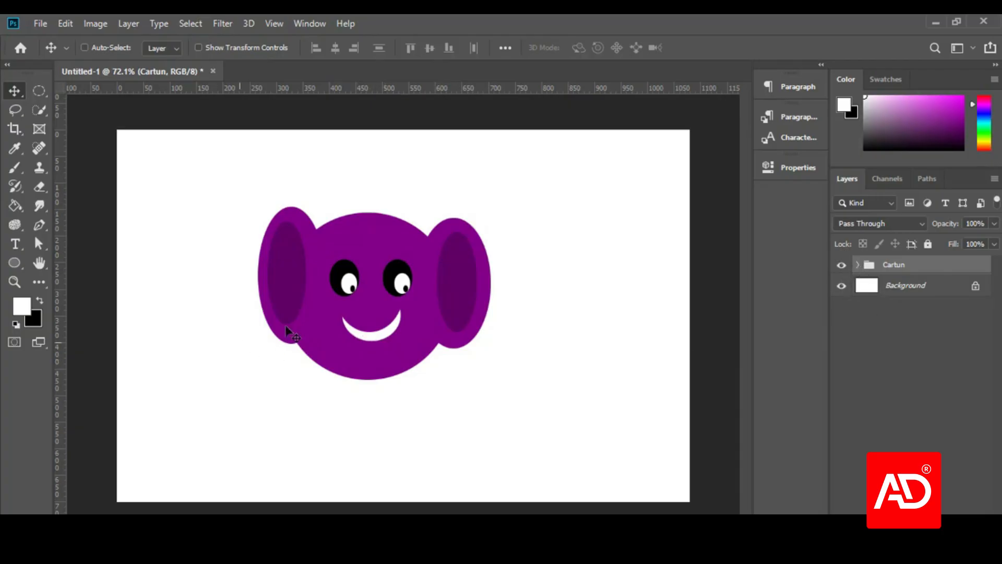
# - Inside the Cartun group, load the head and ears shape of Layer 1 as a selection, fill it with dark blue, and deselect
pyautogui.click(858, 266)
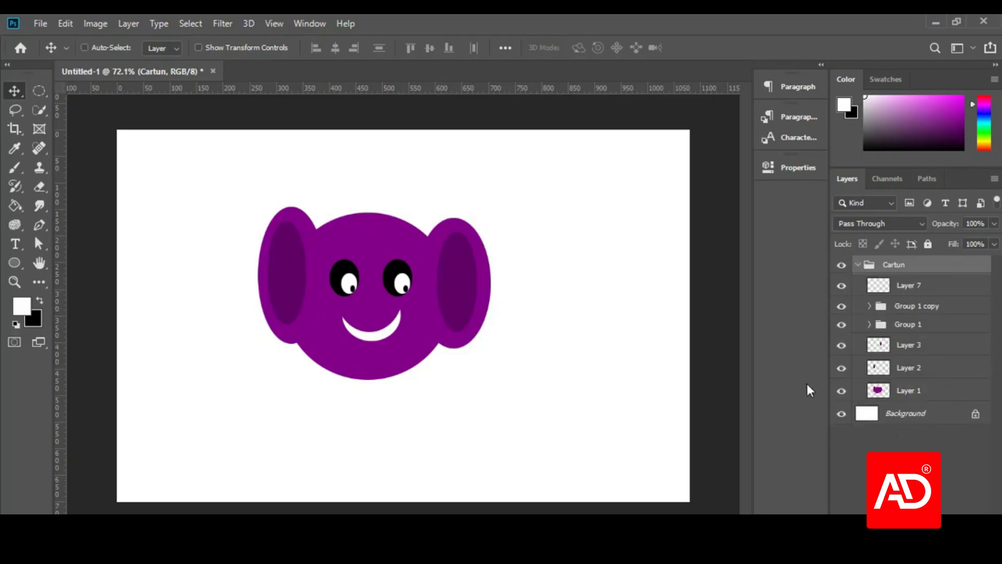
pyautogui.click(841, 390)
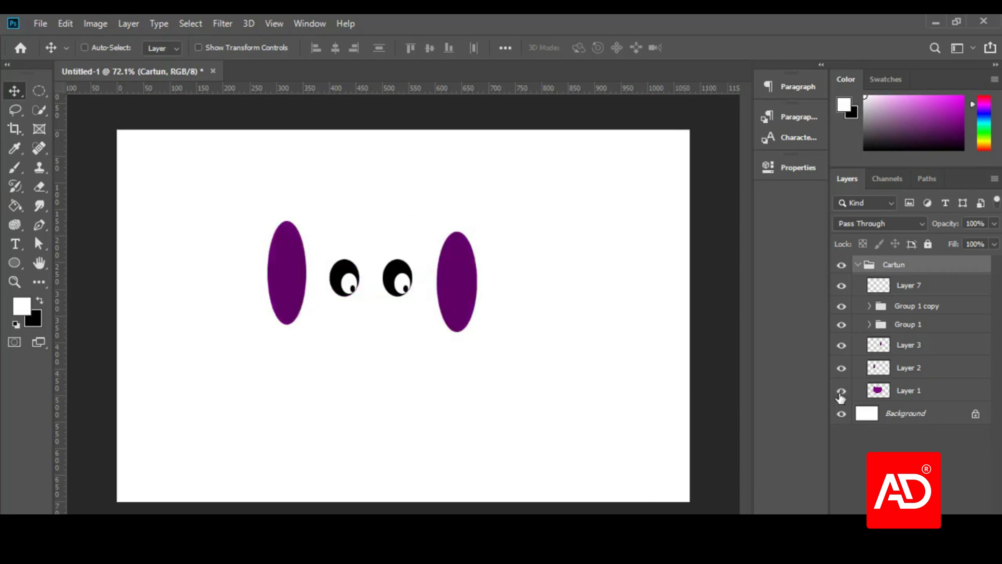
pyautogui.click(842, 391)
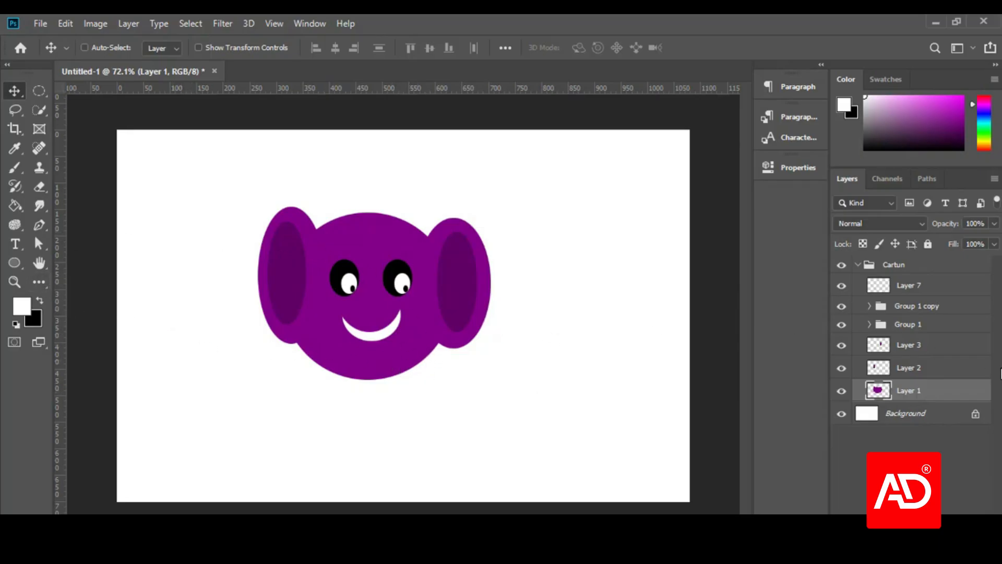
pyautogui.keyDown('ctrl'); pyautogui.click(877, 392); pyautogui.keyUp('ctrl')
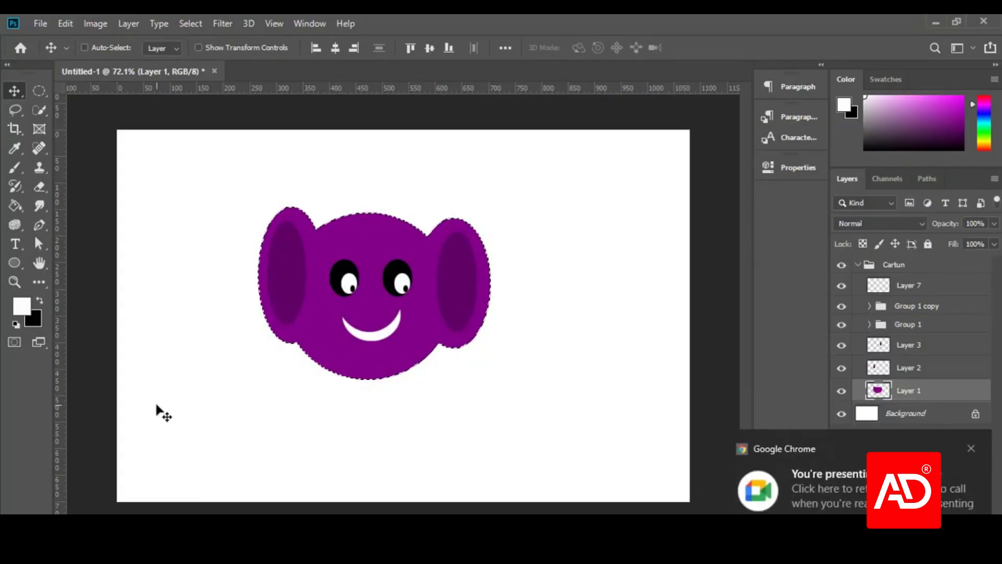
pyautogui.click(21, 306)
pyautogui.moveTo(816, 264); pyautogui.dragTo(810, 217)
pyautogui.click(918, 124)
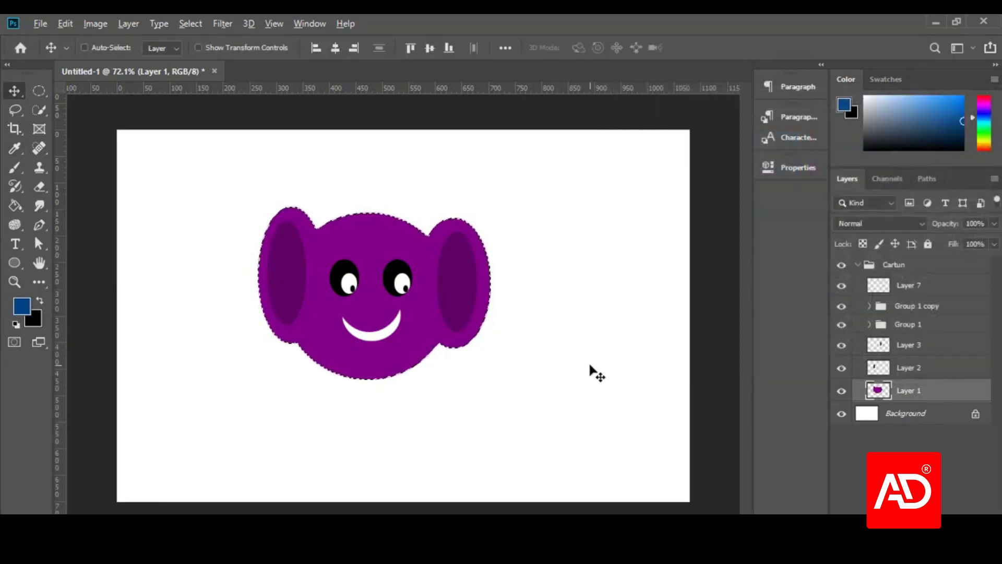
pyautogui.hotkey('alt', 'BackSpace')
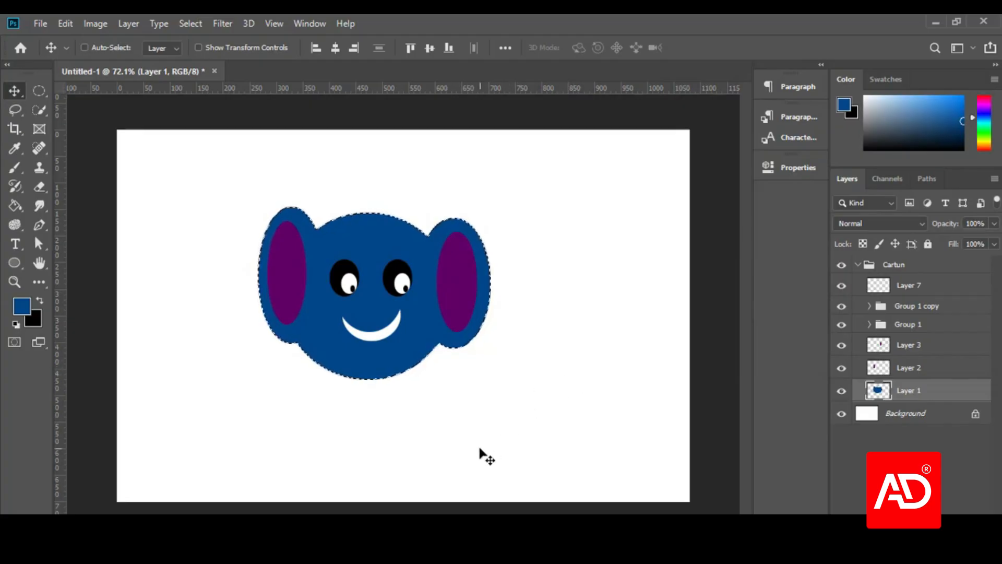
pyautogui.hotkey('ctrl', 'd')
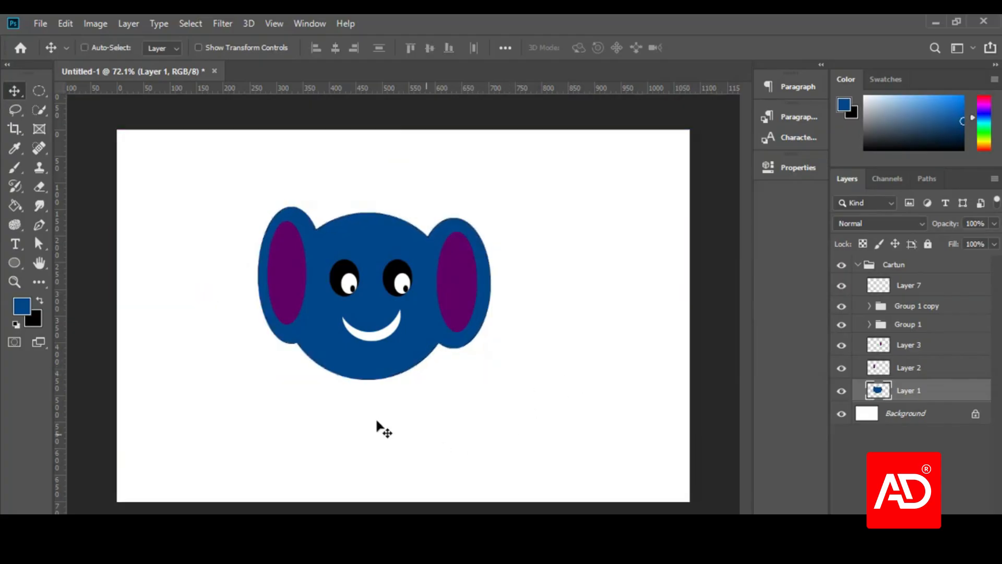
# - Load the inner ear of Layer 2 as a selection, fill it with navy blue #002f5b, and deselect
pyautogui.keyDown('ctrl'); pyautogui.click(292, 299); pyautogui.keyUp('ctrl')
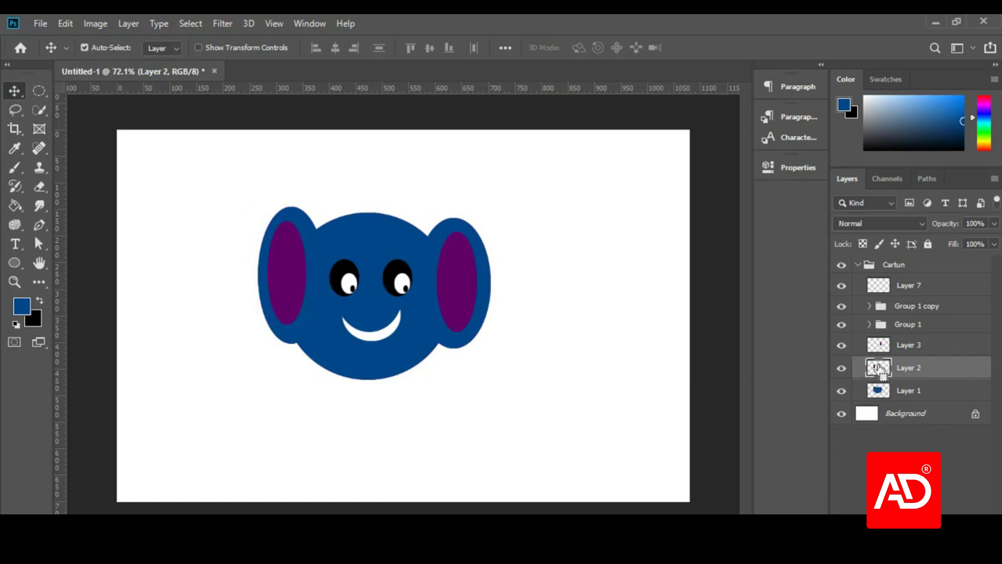
pyautogui.keyDown('ctrl'); pyautogui.click(879, 370); pyautogui.keyUp('ctrl')
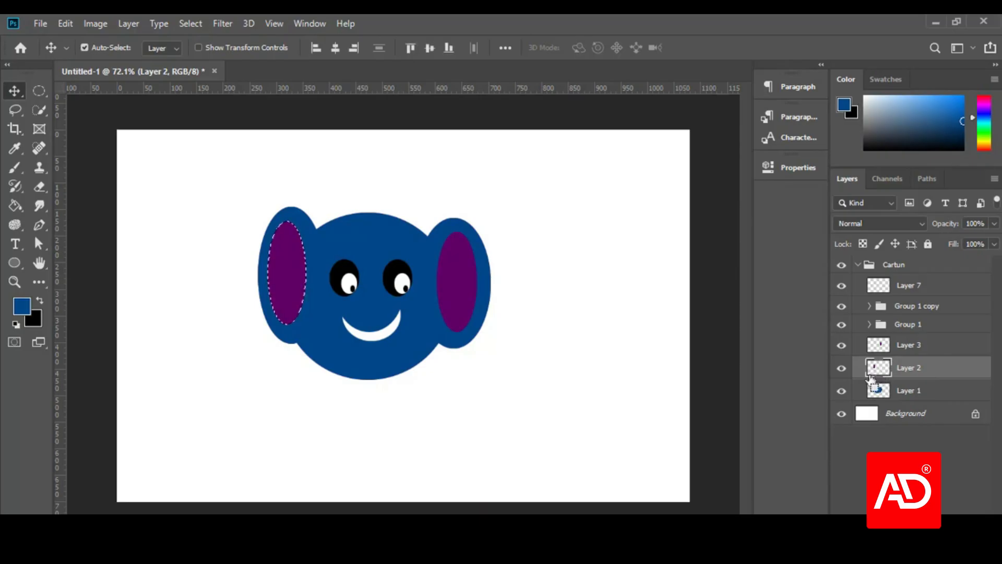
pyautogui.click(24, 308)
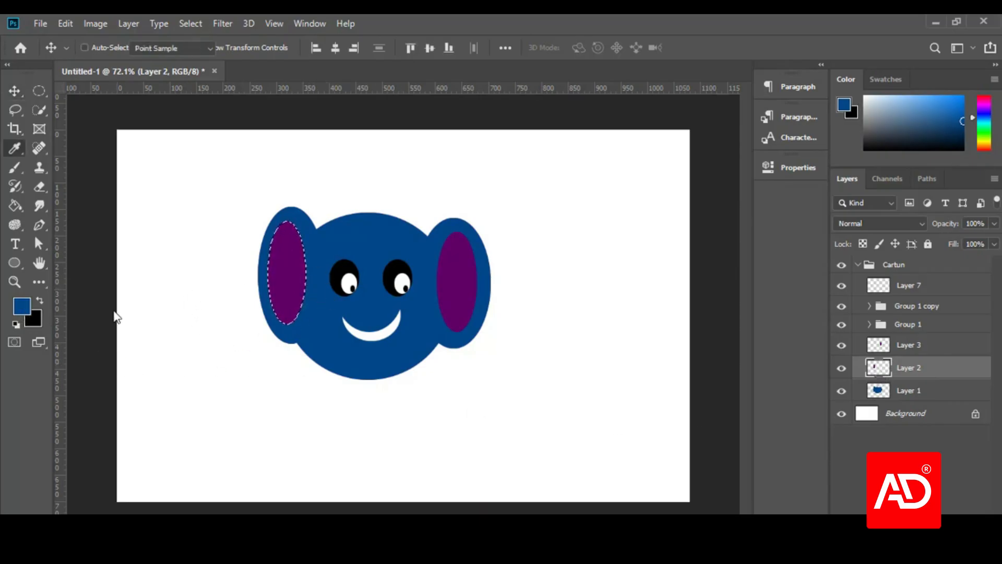
pyautogui.moveTo(783, 240); pyautogui.dragTo(808, 246)
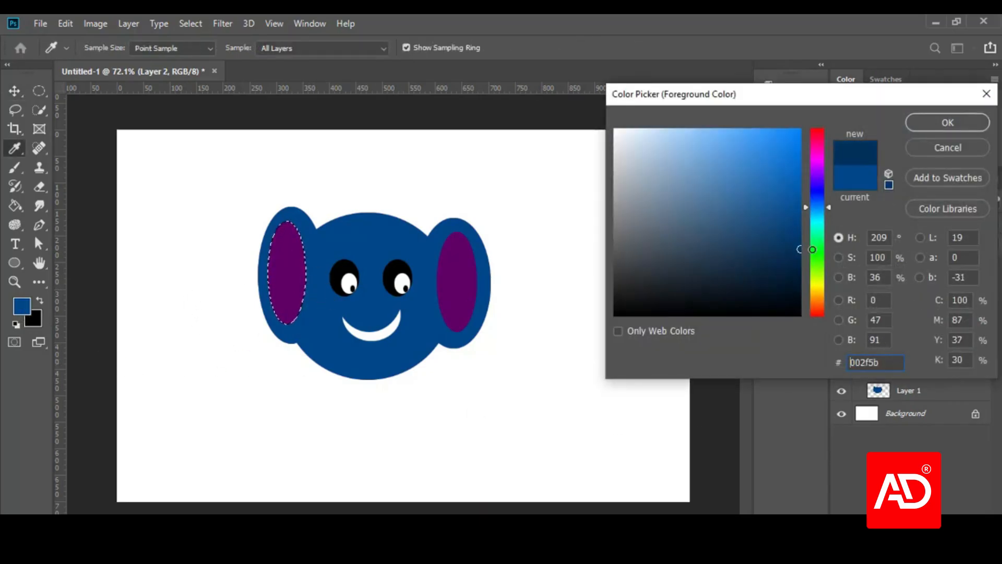
pyautogui.click(912, 124)
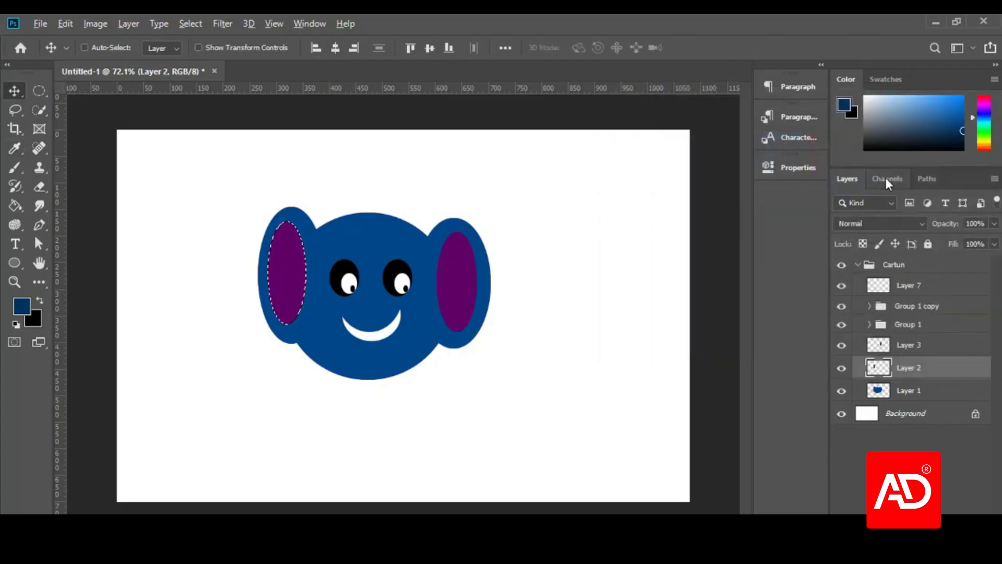
pyautogui.hotkey('alt', 'BackSpace')
pyautogui.hotkey('ctrl', 'd')
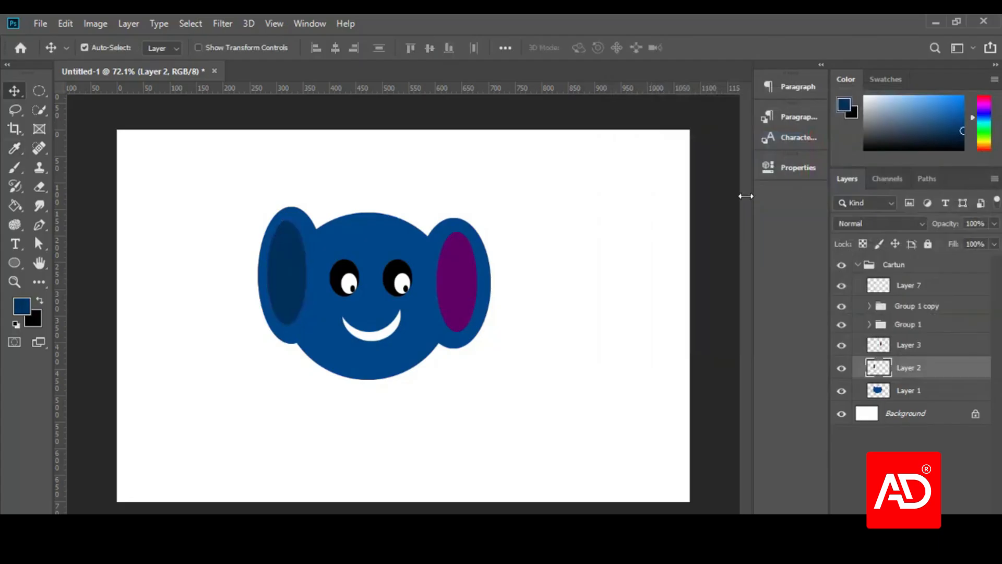
# - Load the purple inner ear of Layer 3 as a selection, fill it with the same navy blue, and deselect
pyautogui.keyDown('ctrl'); pyautogui.click(450, 284); pyautogui.keyUp('ctrl')
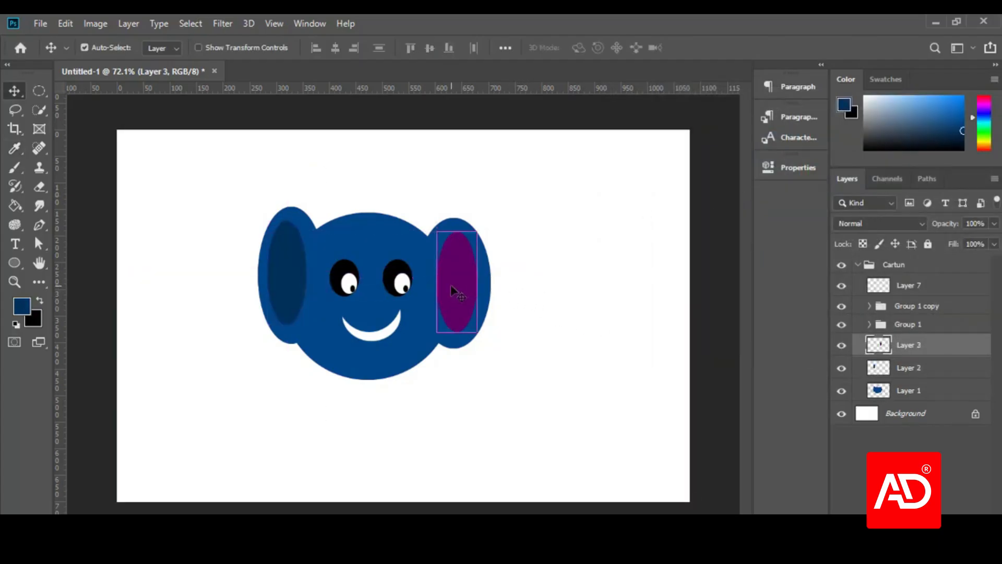
pyautogui.keyDown('ctrl'); pyautogui.click(880, 349); pyautogui.keyUp('ctrl')
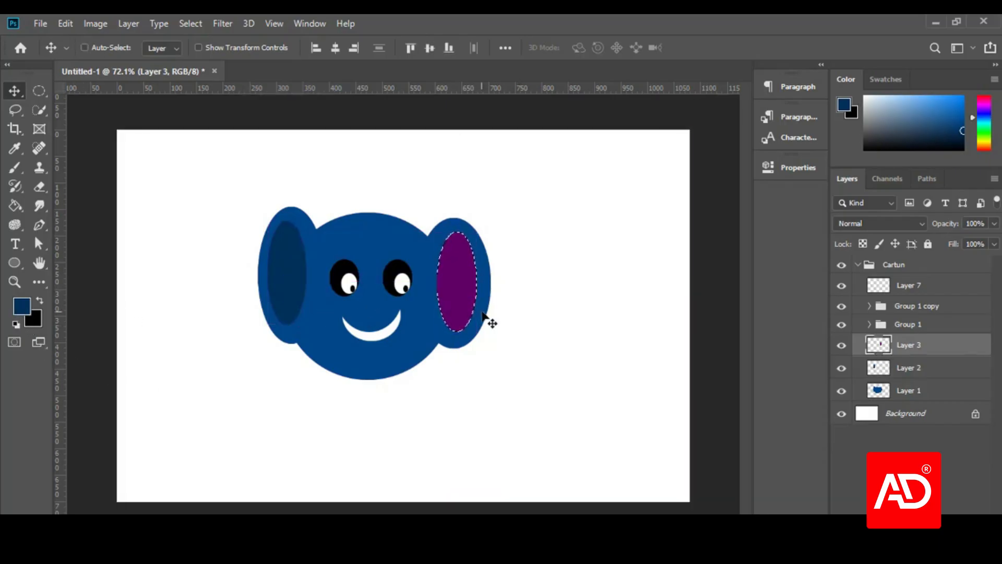
pyautogui.hotkey('ctrl', 'd')
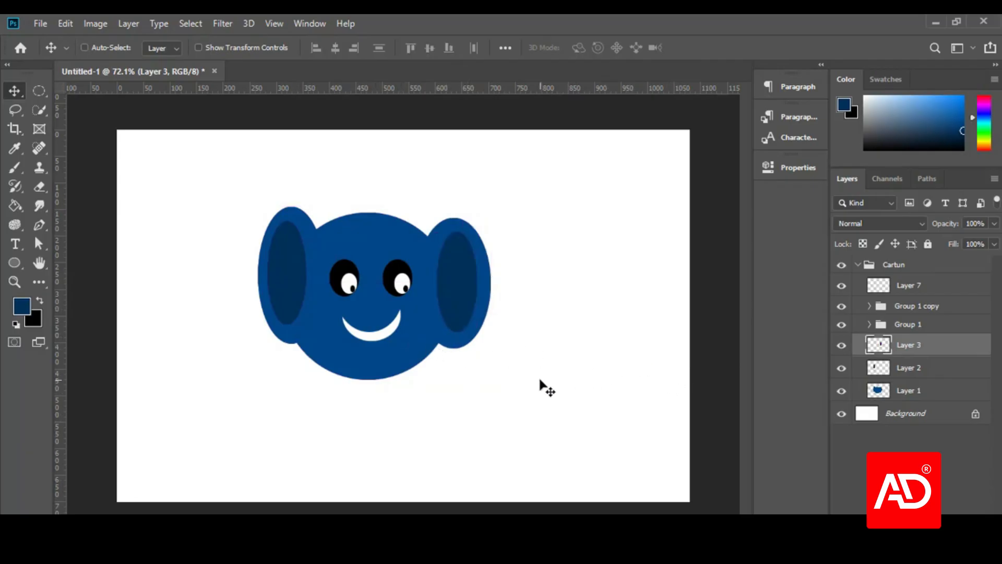
# - Collapse the Cartun group and delete it with its contents, leaving only the Background layer
pyautogui.click(857, 265)
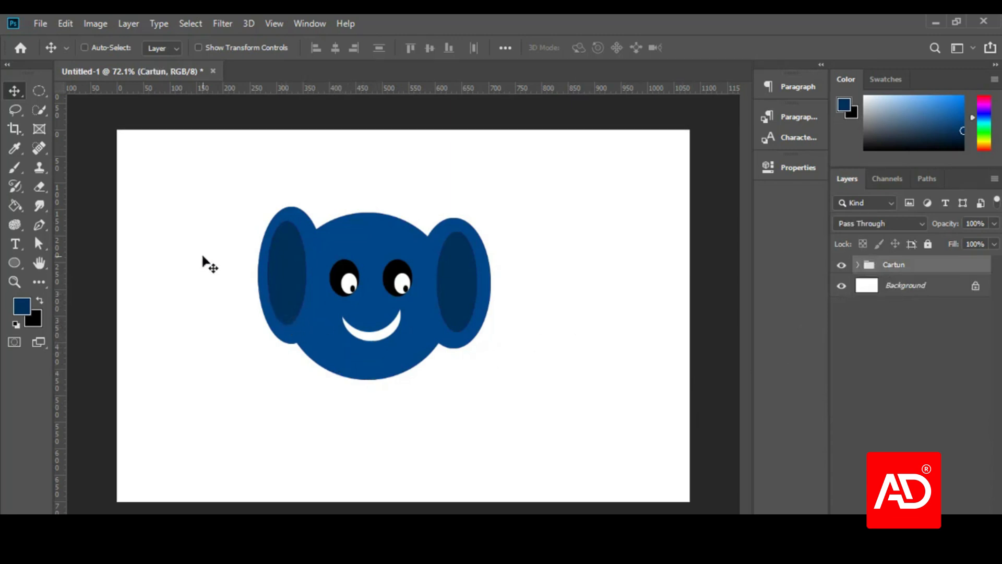
pyautogui.click(46, 94)
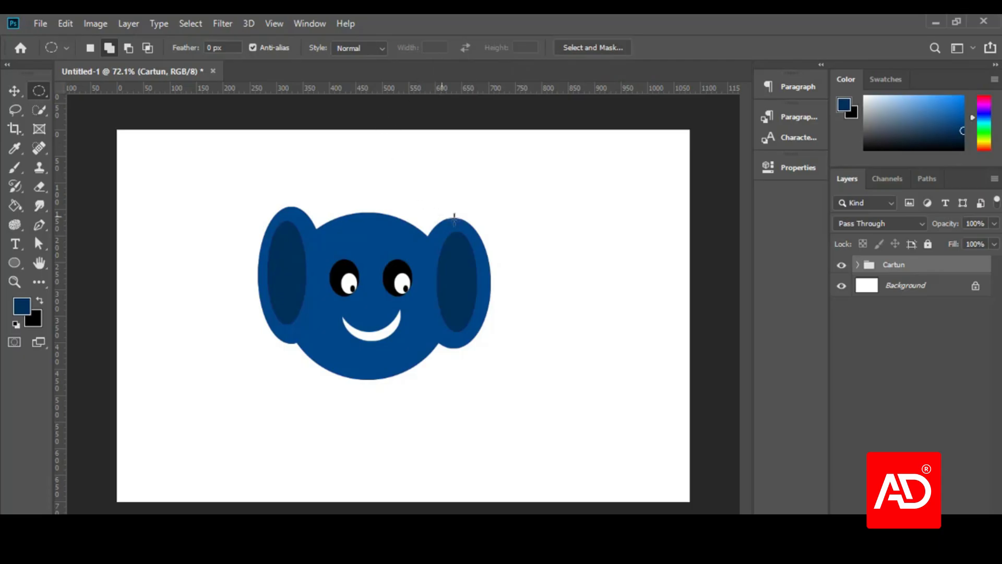
pyautogui.click(15, 94)
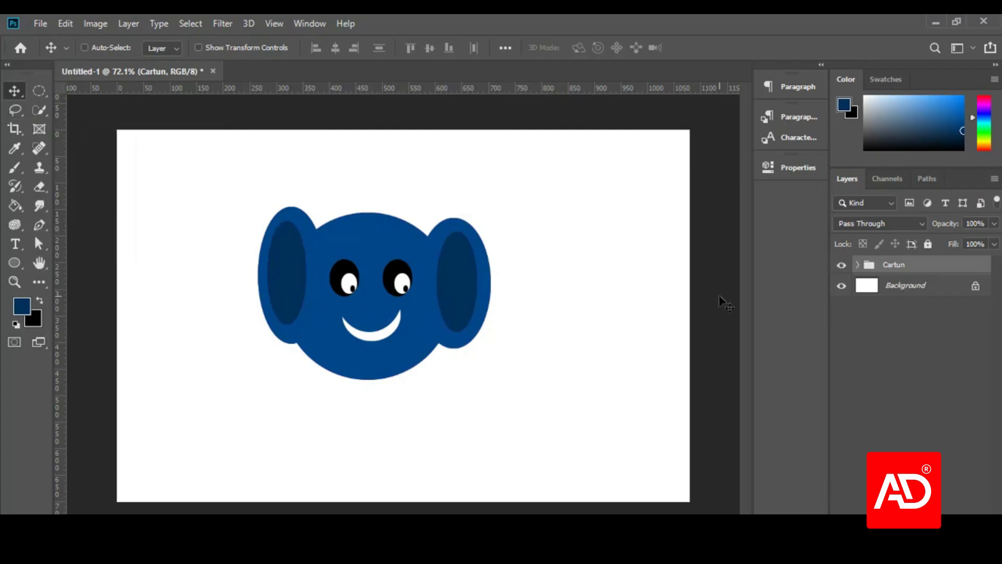
pyautogui.press('Delete')
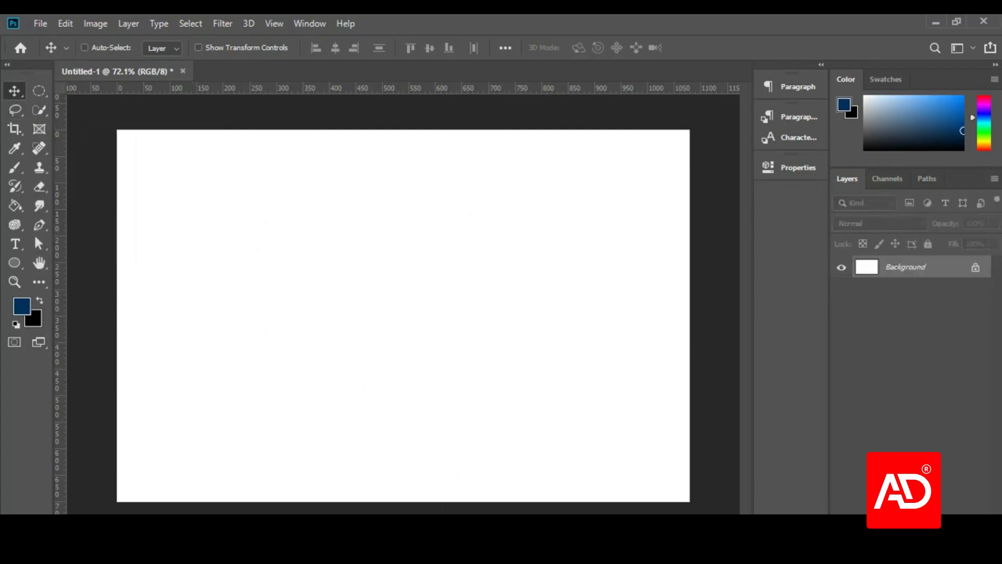
# - Switch to the Chrome browser and accept the pending friend request on Facebook
pyautogui.moveTo(412, 522)
pyautogui.click(324, 485)
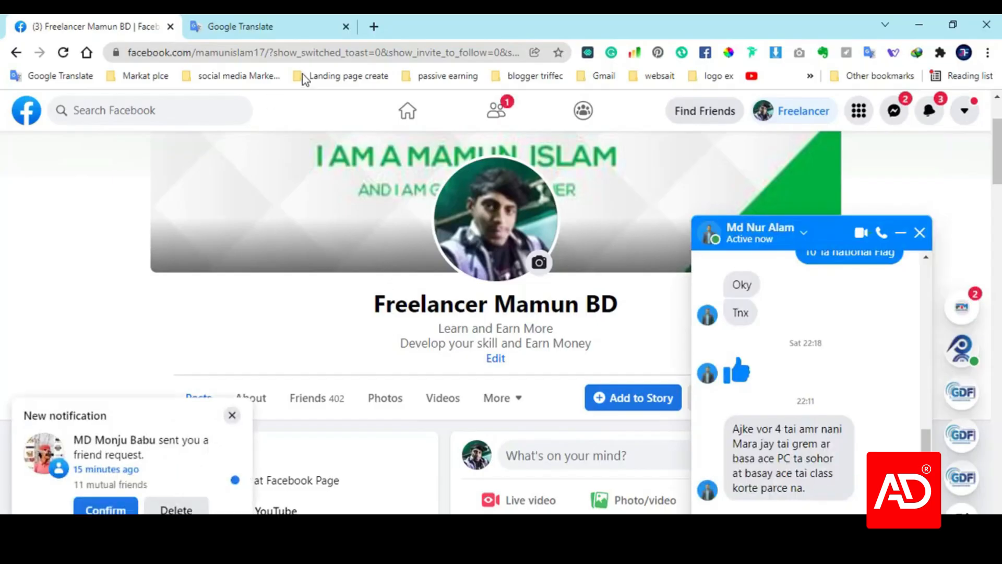
pyautogui.click(115, 509)
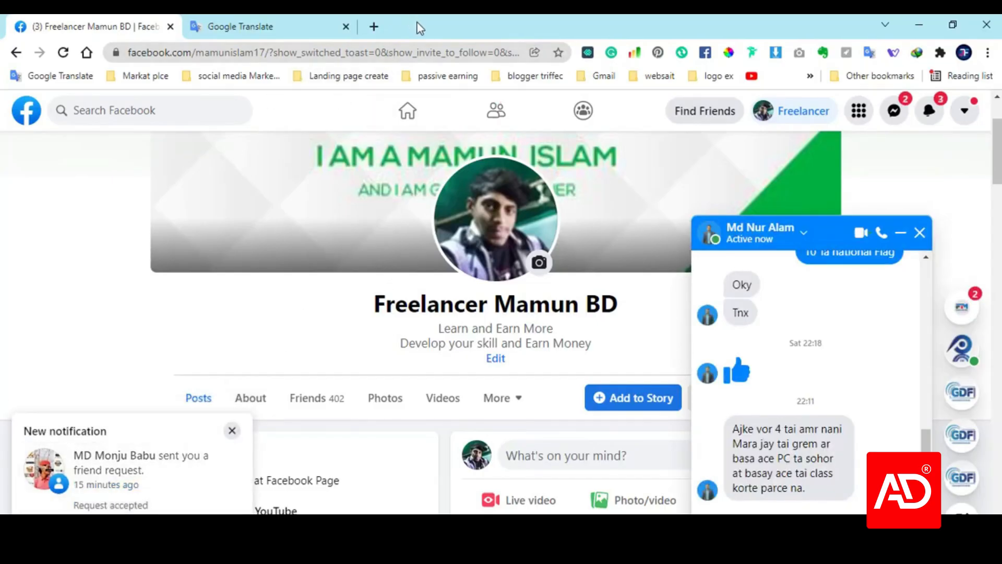
# - Open Pixabay in a new browser tab from the HD Image Site bookmarks in the Landing page create folder
pyautogui.click(374, 26)
pyautogui.click(235, 76)
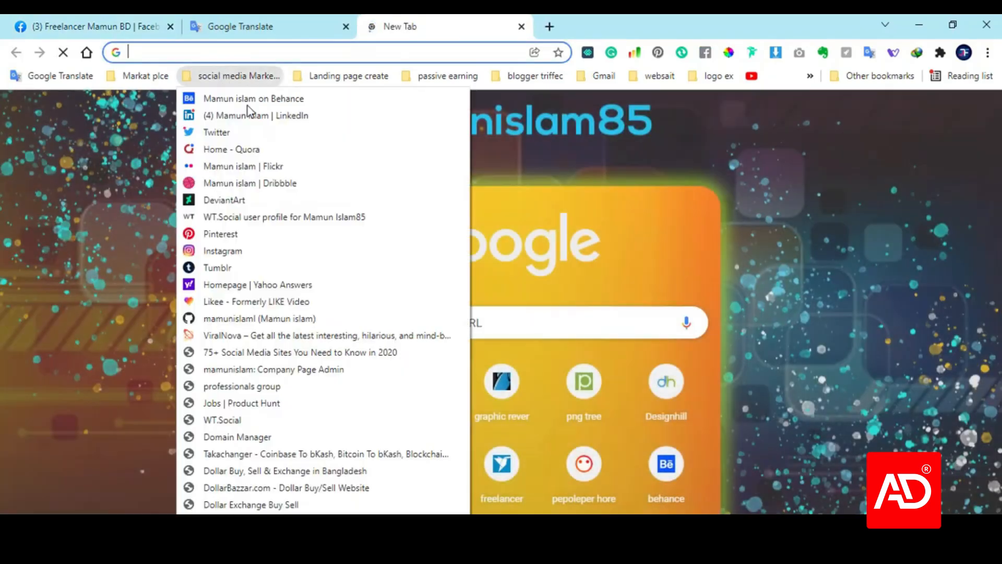
pyautogui.moveTo(318, 76)
pyautogui.moveTo(352, 149)
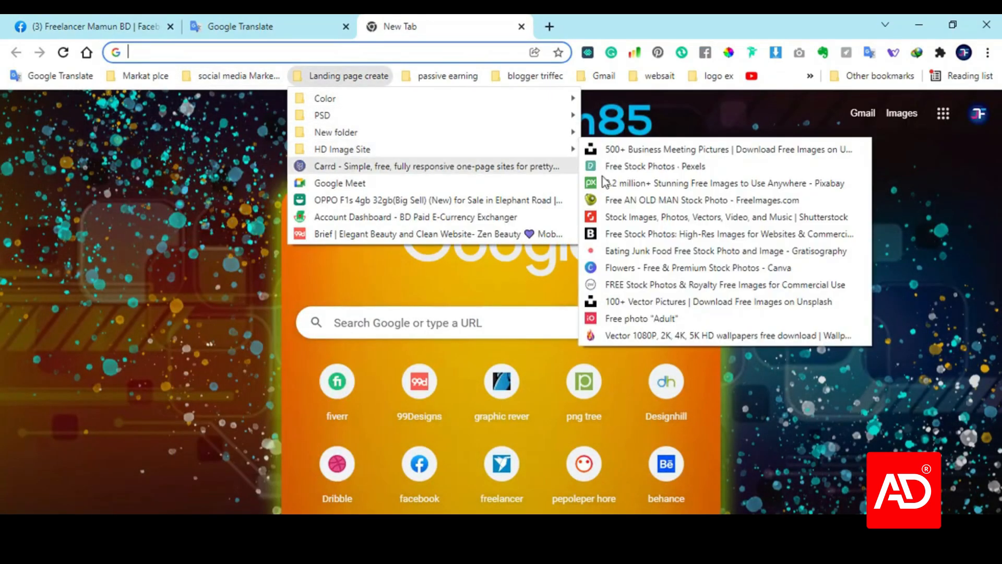
pyautogui.click(629, 182)
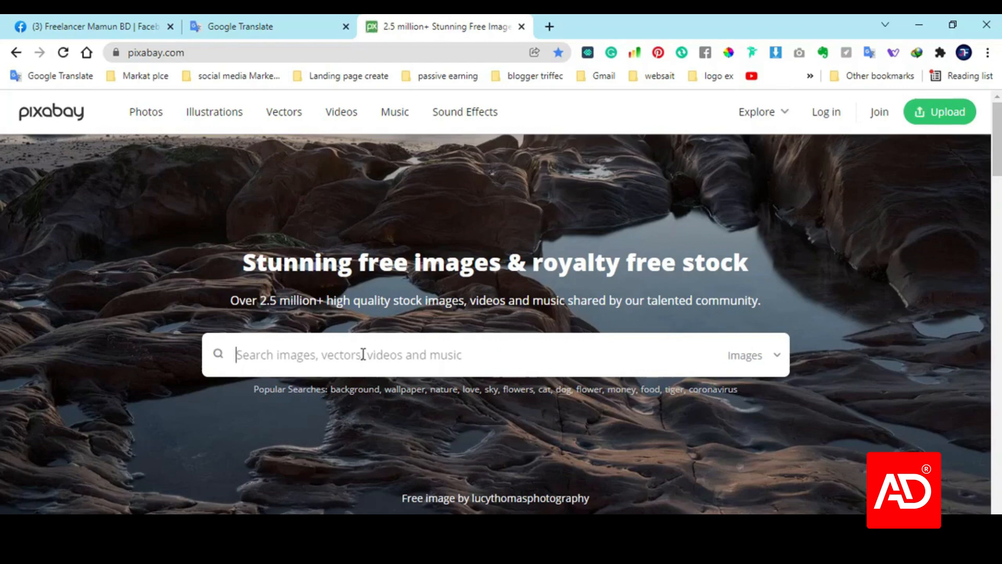
# - Search Pixabay for "image" and look through the resulting pictures
pyautogui.write('image')
pyautogui.press('Return')
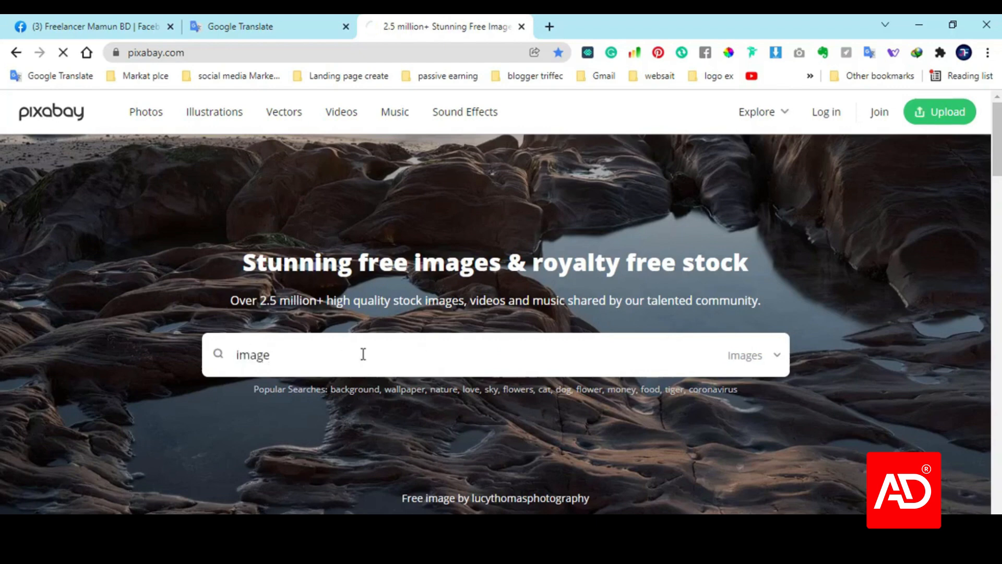
pyautogui.scroll(-5, 438, 360)
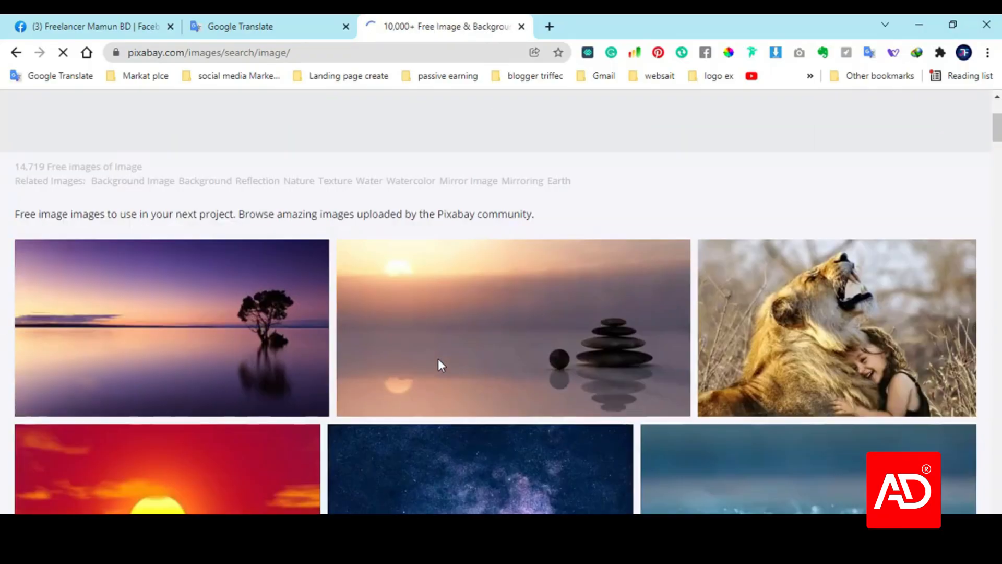
pyautogui.scroll(-3, 438, 368)
pyautogui.scroll(-1, 438, 369)
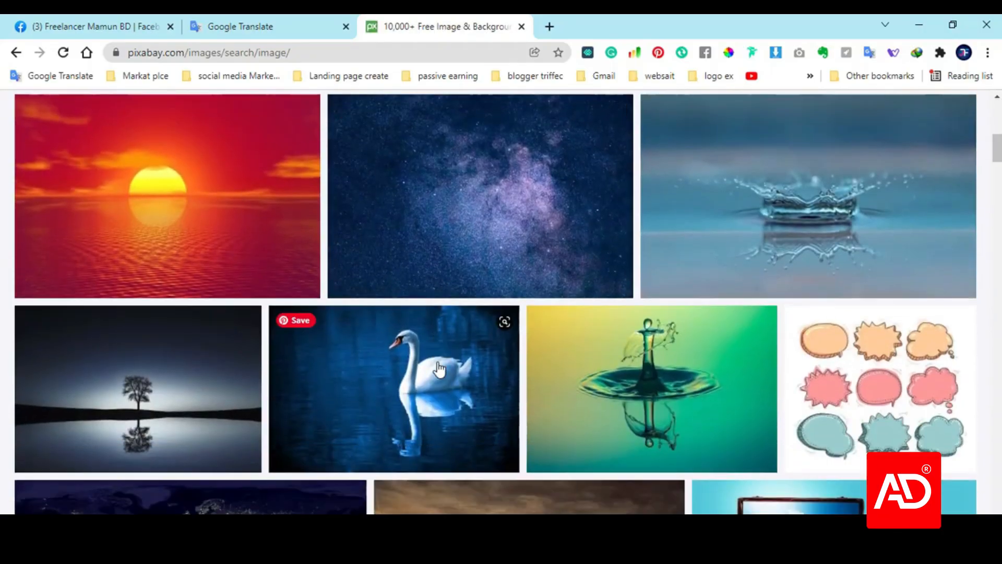
pyautogui.scroll(-8, 438, 368)
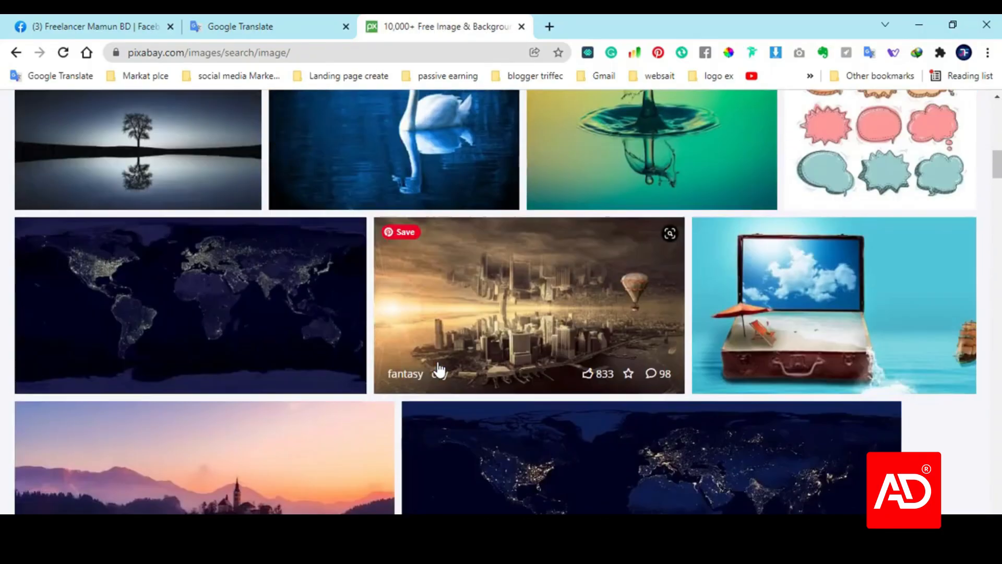
pyautogui.scroll(15, 438, 368)
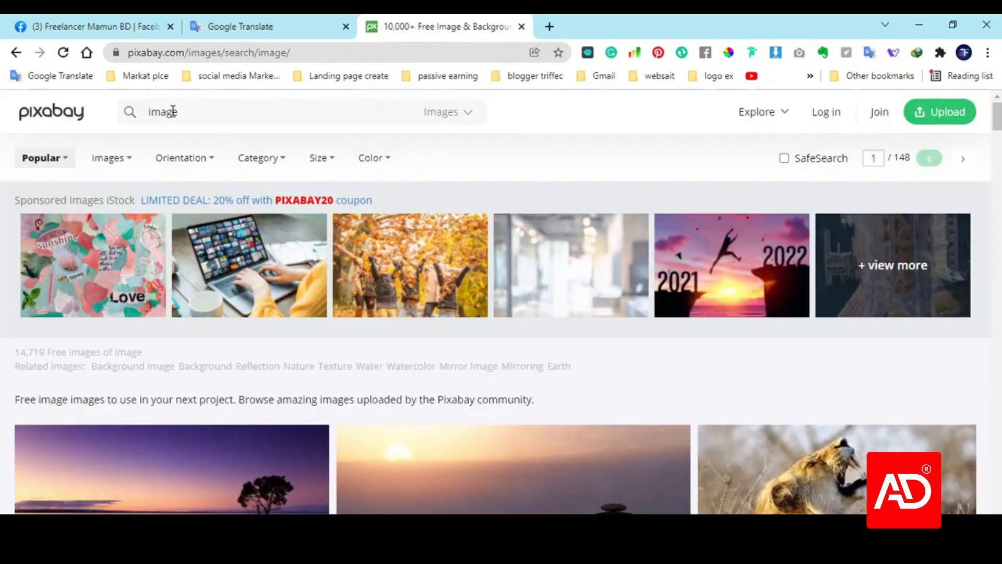
# - Search Pixabay for "gril image" and replace the misspelled word with the suggested spelling "grill"
pyautogui.write('gril')
pyautogui.press('Return')
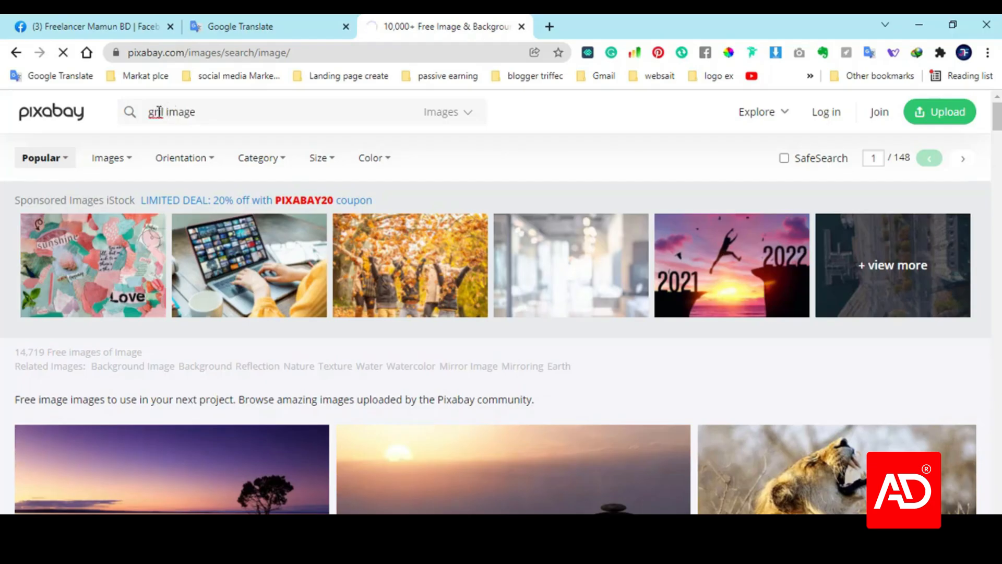
pyautogui.rightClick(159, 111)
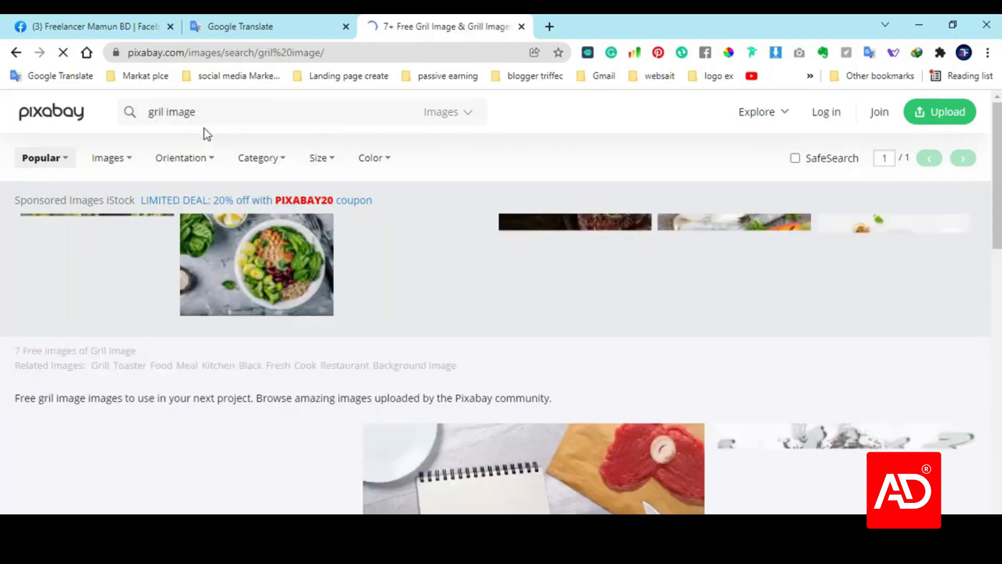
pyautogui.rightClick(157, 113)
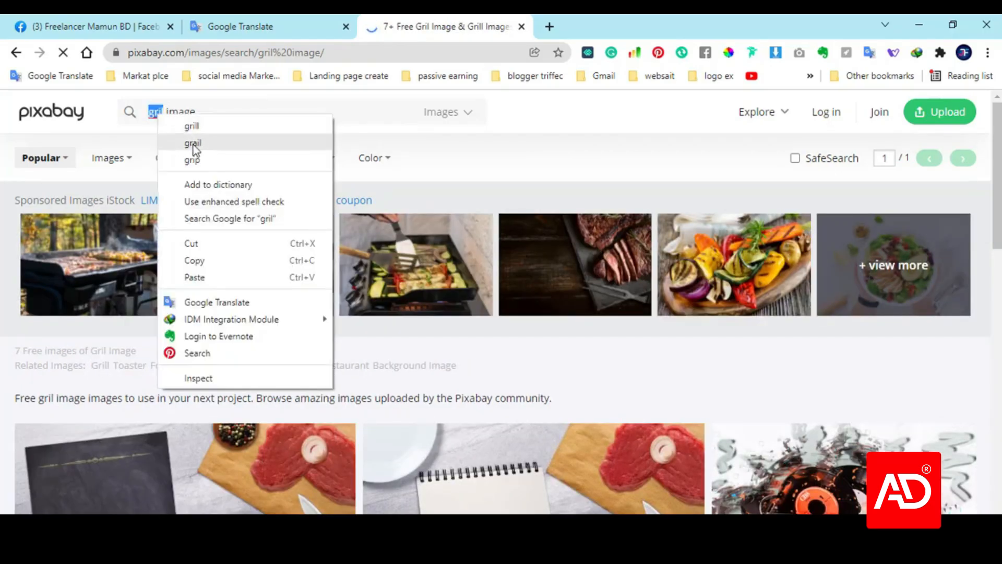
pyautogui.click(192, 126)
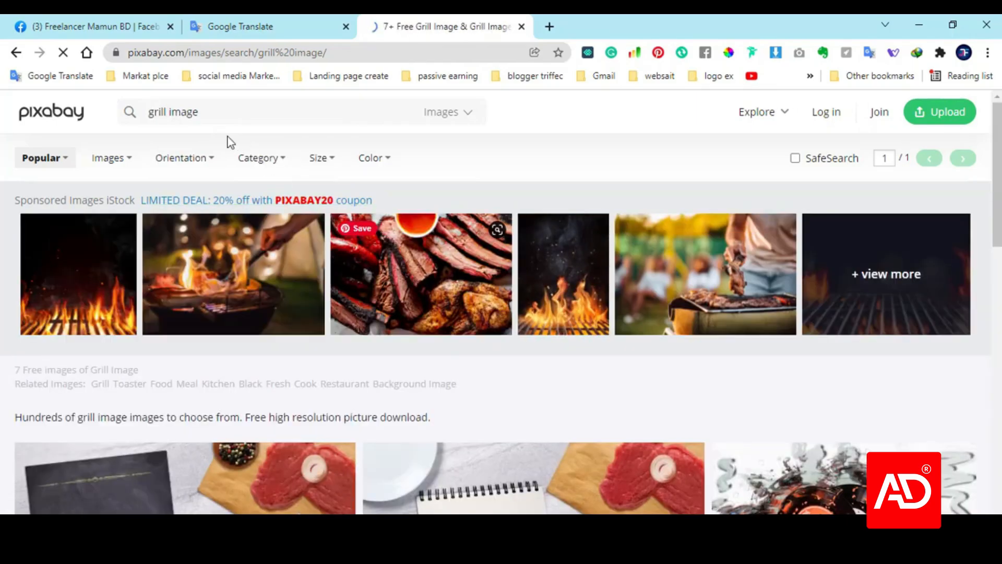
# - Correct the Pixabay search to "girl image" and run it
pyautogui.press('BackSpace')
pyautogui.press('BackSpace')
pyautogui.press('BackSpace')
pyautogui.press('BackSpace')
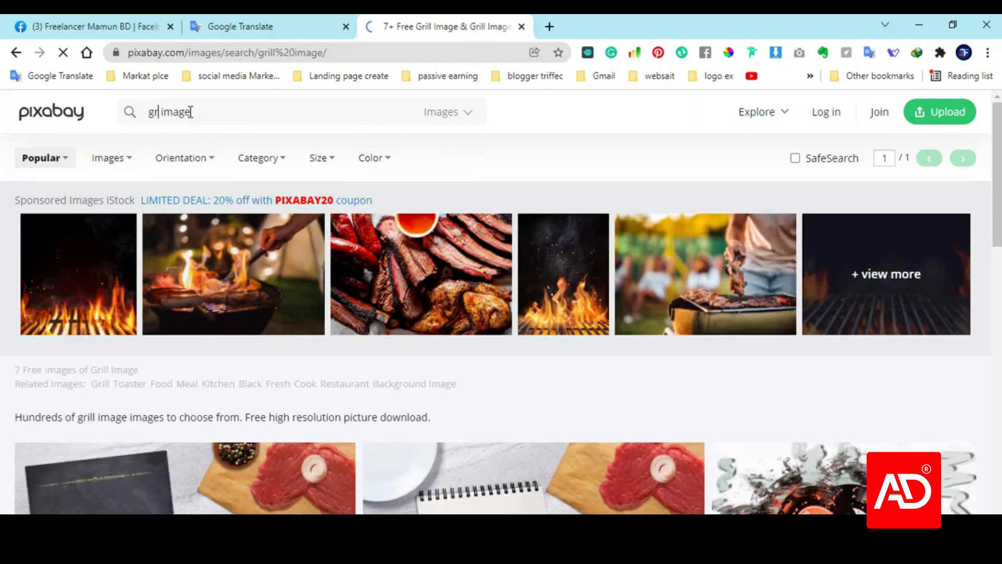
pyautogui.write('irl')
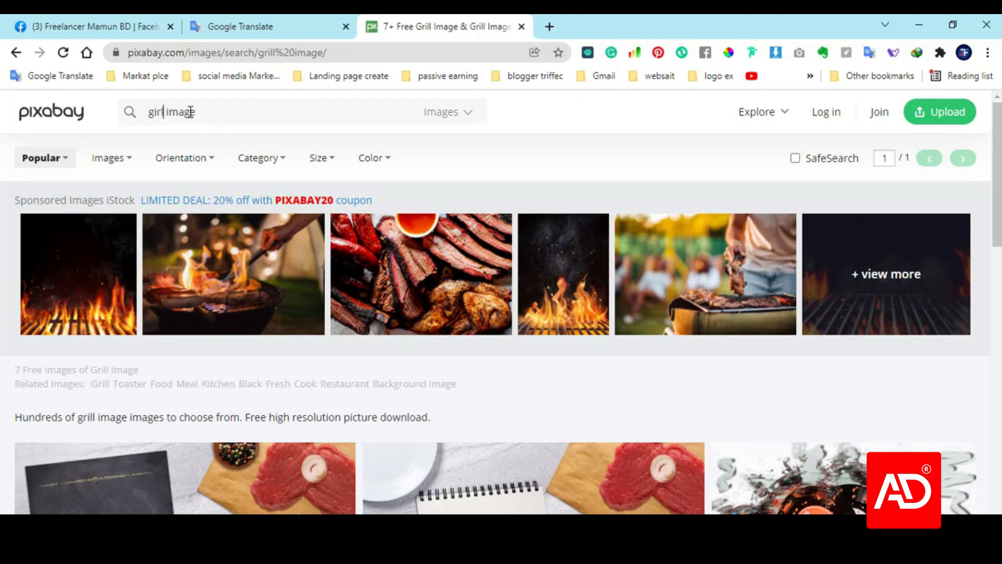
pyautogui.press('Return')
# - Browse the girl image results and open the portrait of the brown-haired woman resting her chin above her folded hands
pyautogui.scroll(-4, 598, 387)
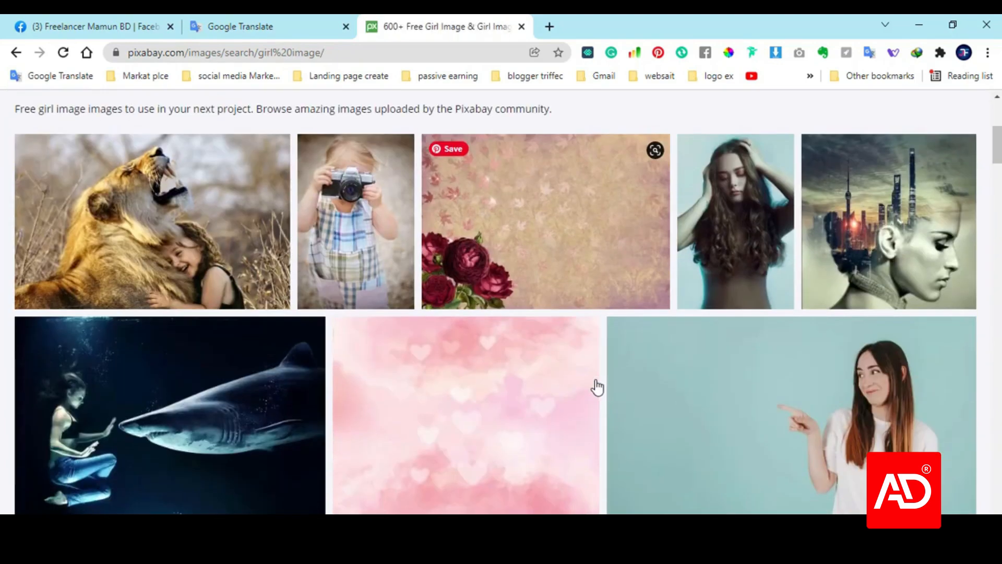
pyautogui.scroll(-10, 598, 388)
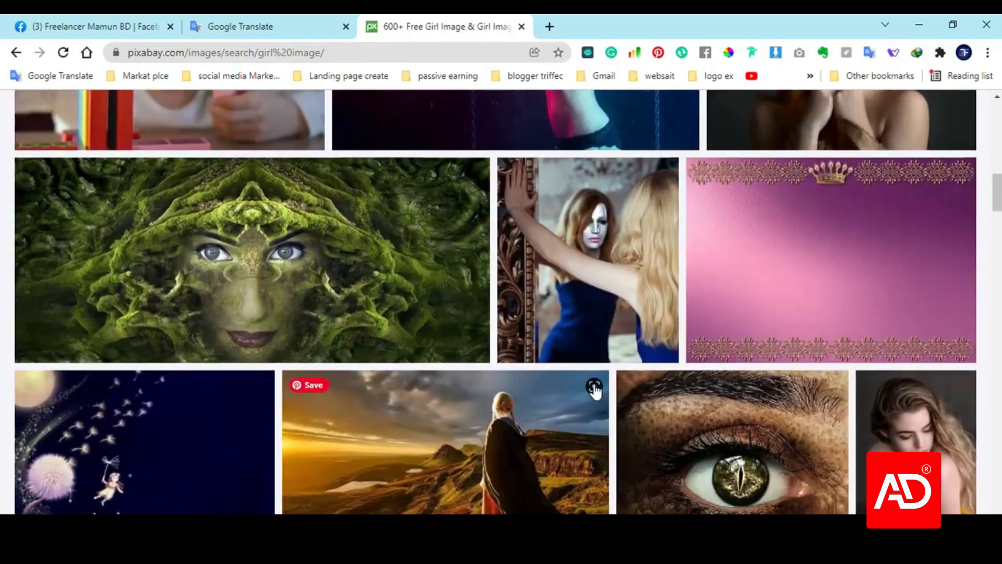
pyautogui.scroll(-1, 595, 389)
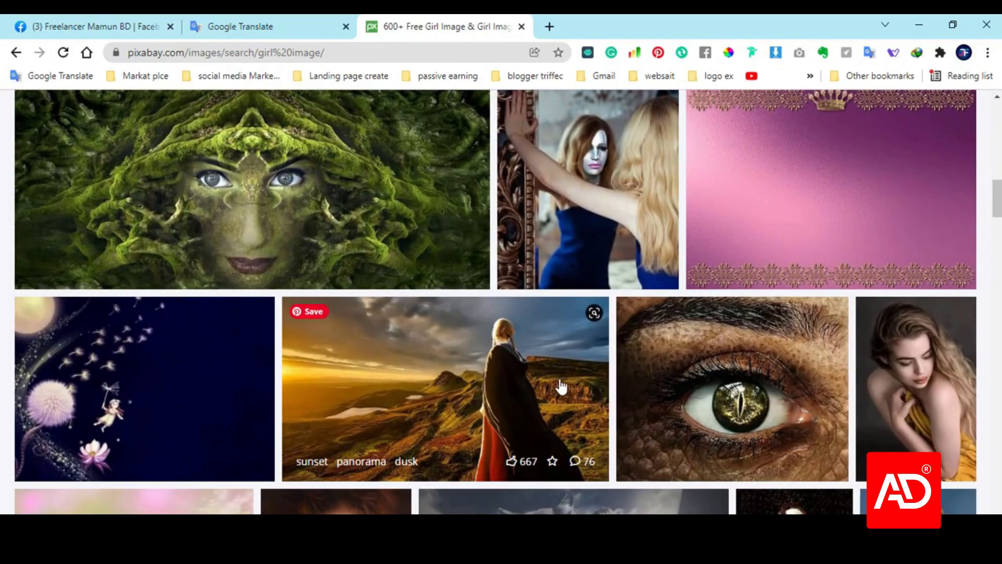
pyautogui.scroll(-2, 458, 367)
pyautogui.scroll(-3, 465, 374)
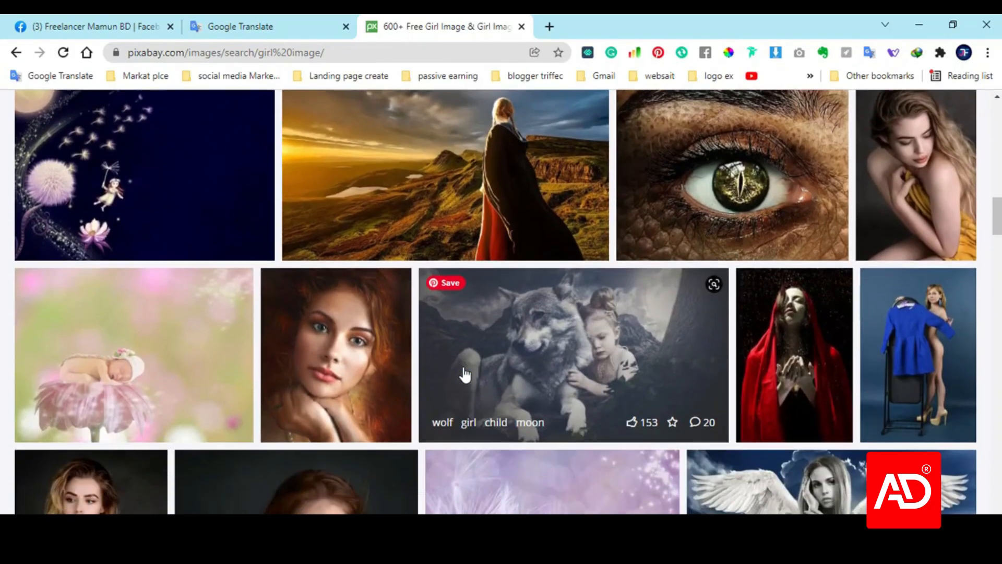
pyautogui.scroll(-10, 464, 374)
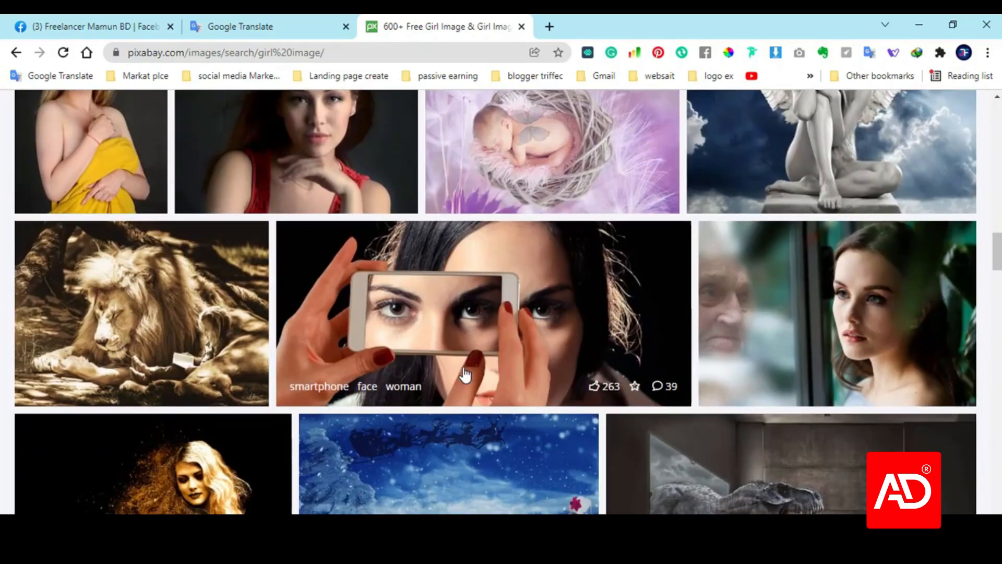
pyautogui.scroll(-5, 465, 375)
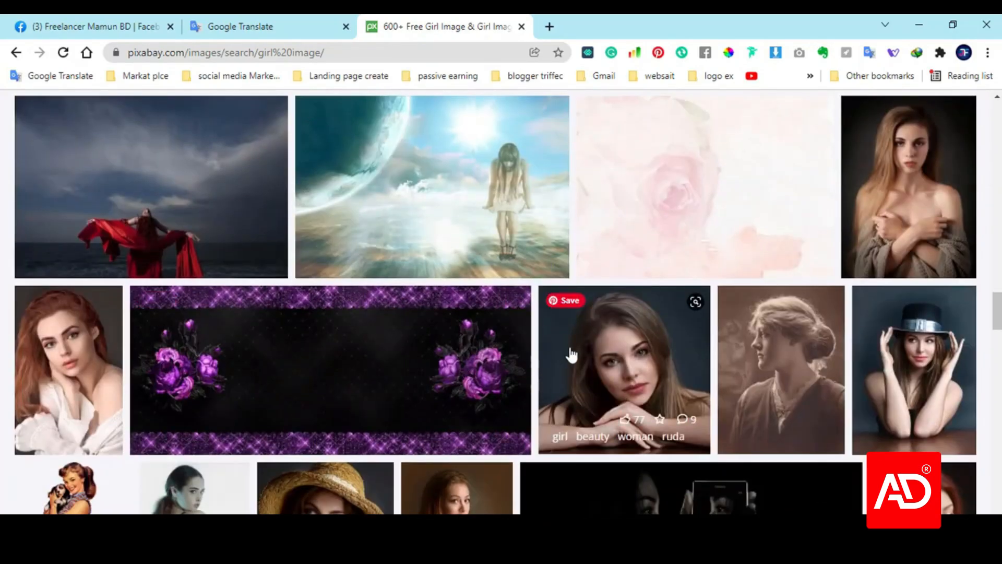
pyautogui.click(605, 391)
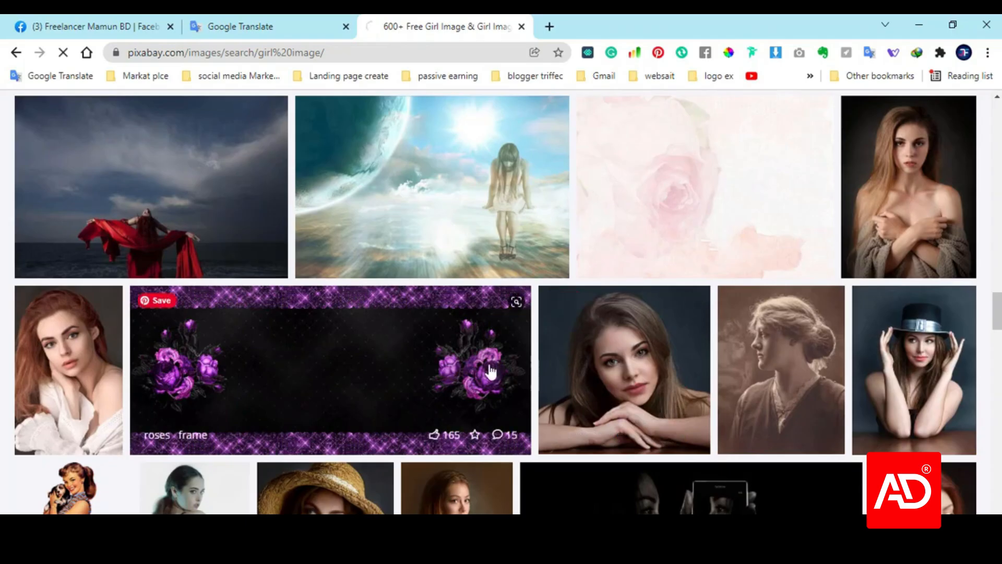
# - Copy the sponsored image of the smiling long-haired girl on a pink background from below the portrait
pyautogui.scroll(-5, 488, 374)
pyautogui.scroll(1, 489, 375)
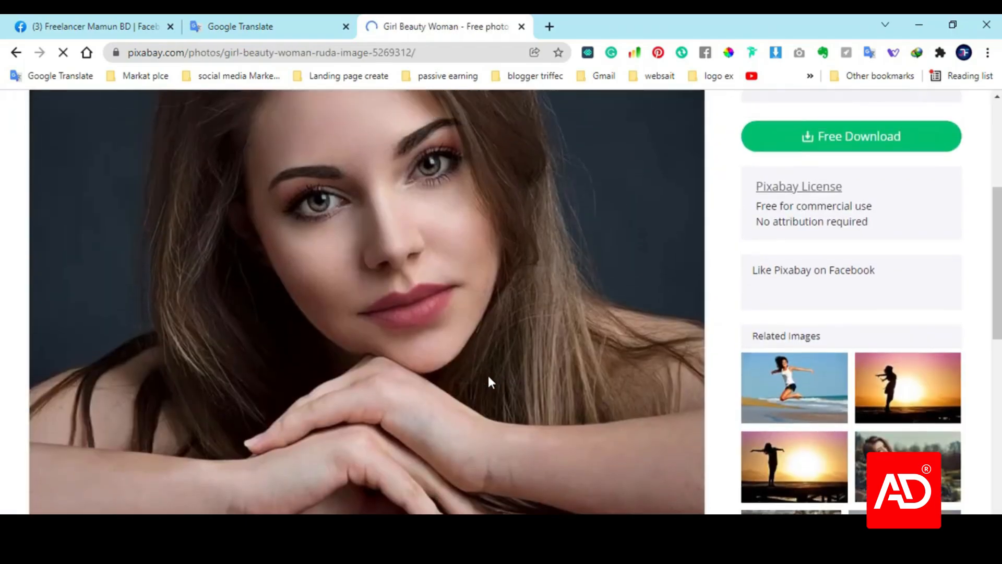
pyautogui.scroll(-1, 504, 319)
pyautogui.scroll(-2, 509, 338)
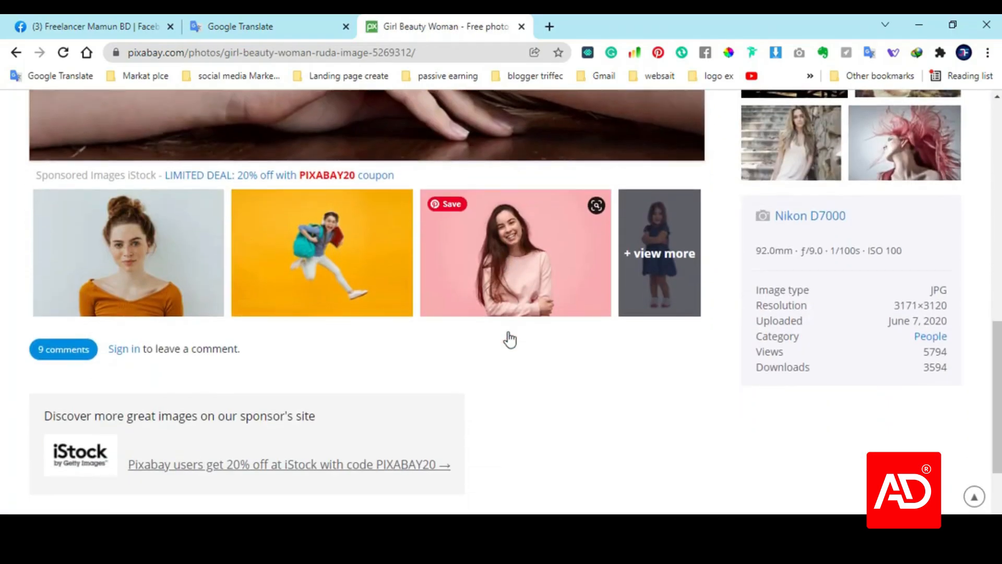
pyautogui.scroll(3, 531, 338)
pyautogui.rightClick(515, 414)
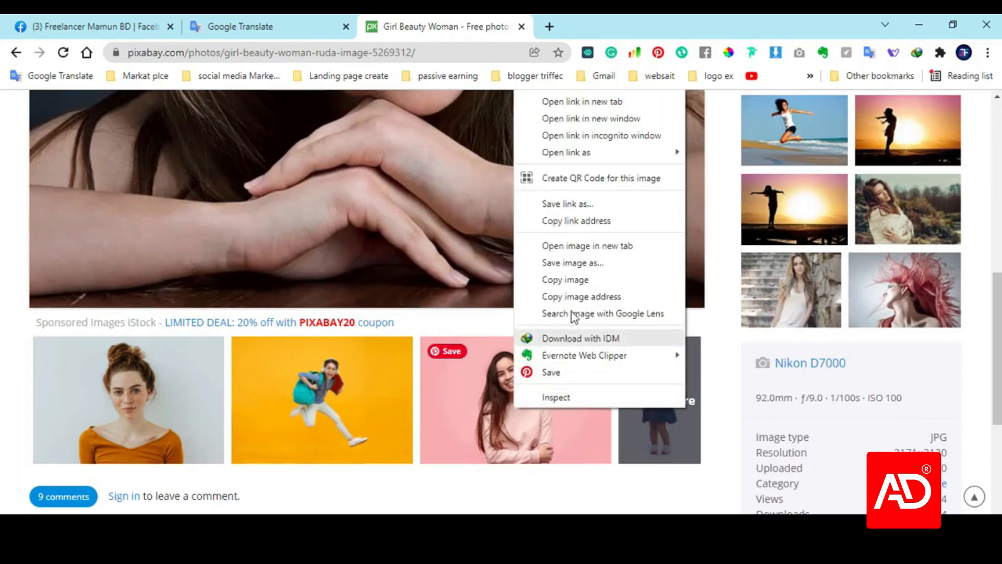
pyautogui.click(574, 278)
# - Switch to Photoshop, paste the girl image and scale it to about 209.54% so it nearly fills the canvas
pyautogui.click(919, 25)
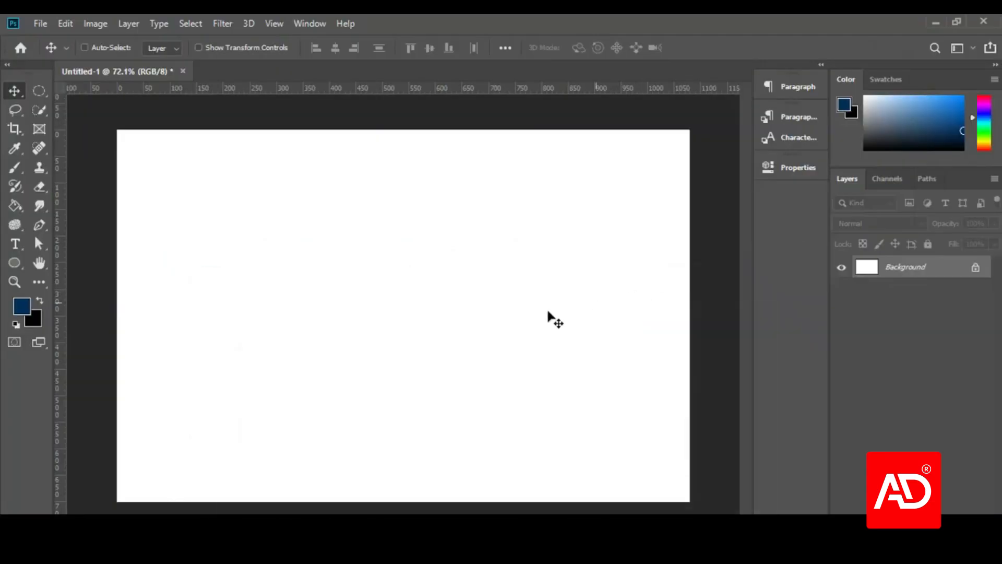
pyautogui.hotkey('ctrl', 'v')
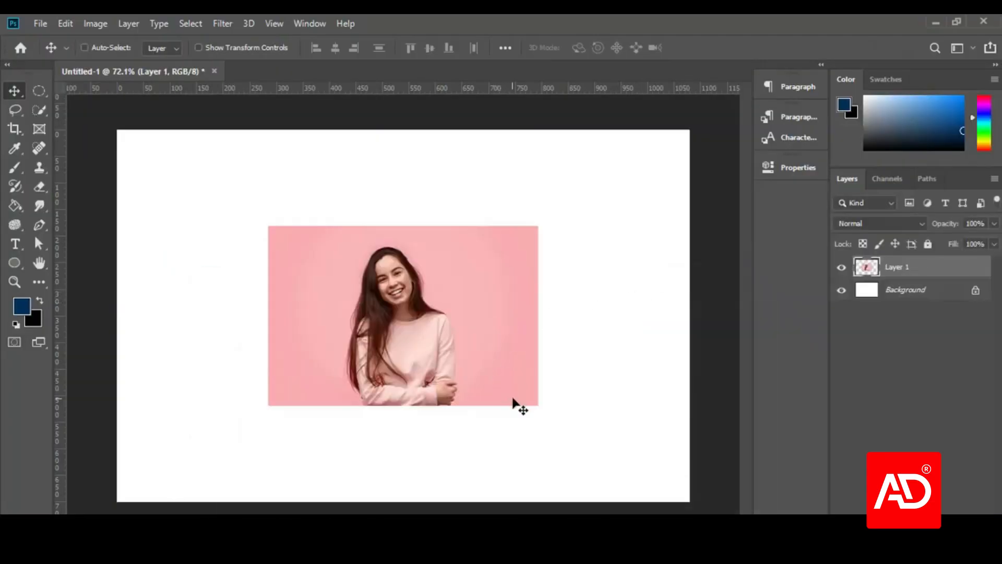
pyautogui.hotkey('ctrl', 't')
pyautogui.moveTo(536, 404); pyautogui.dragTo(699, 480)
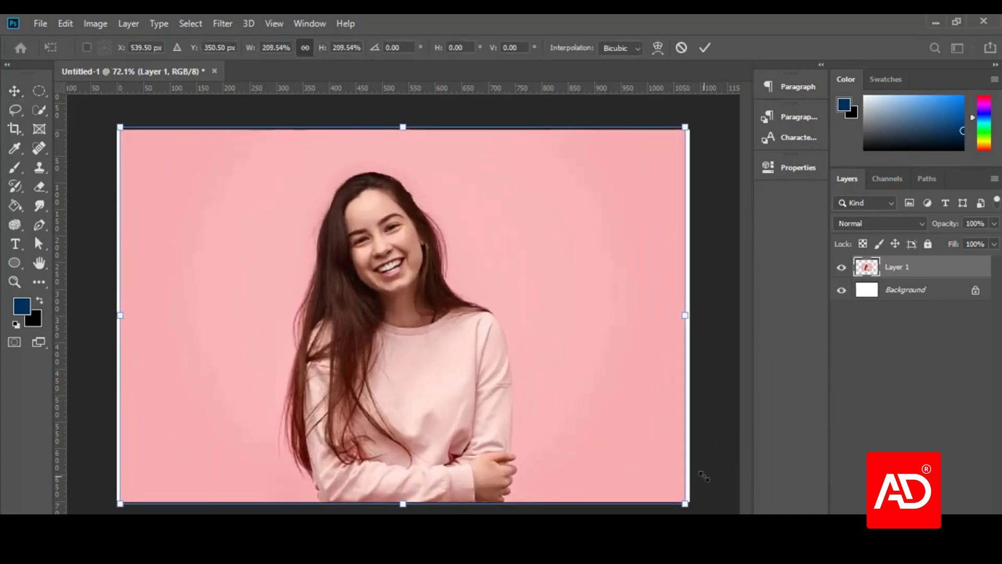
pyautogui.click(705, 47)
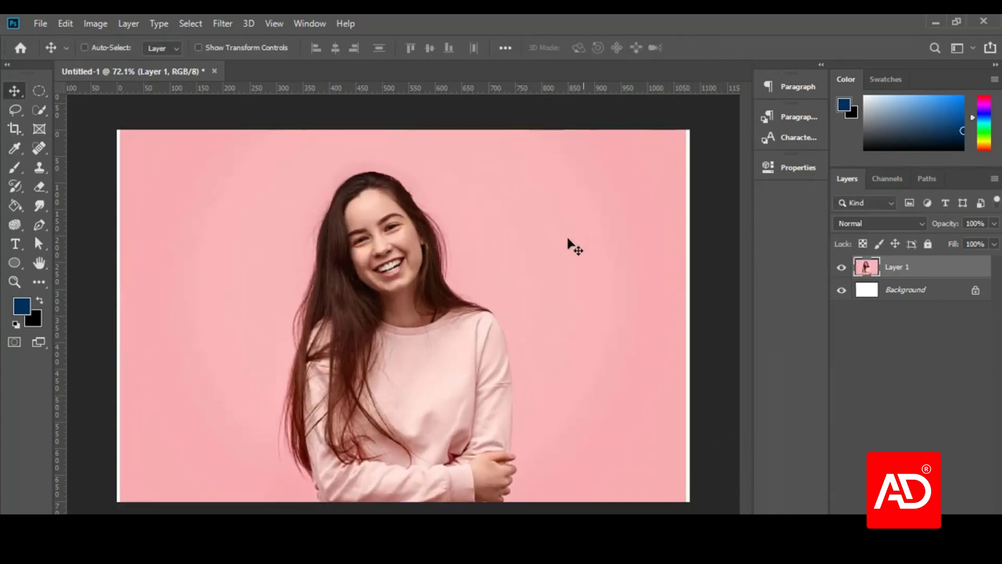
# - Examine the pasted girl photo up close around the hair and sweater, and as a whole
pyautogui.scroll(2, 269, 400)
pyautogui.scroll(1, 268, 398)
pyautogui.scroll(-2, 415, 415)
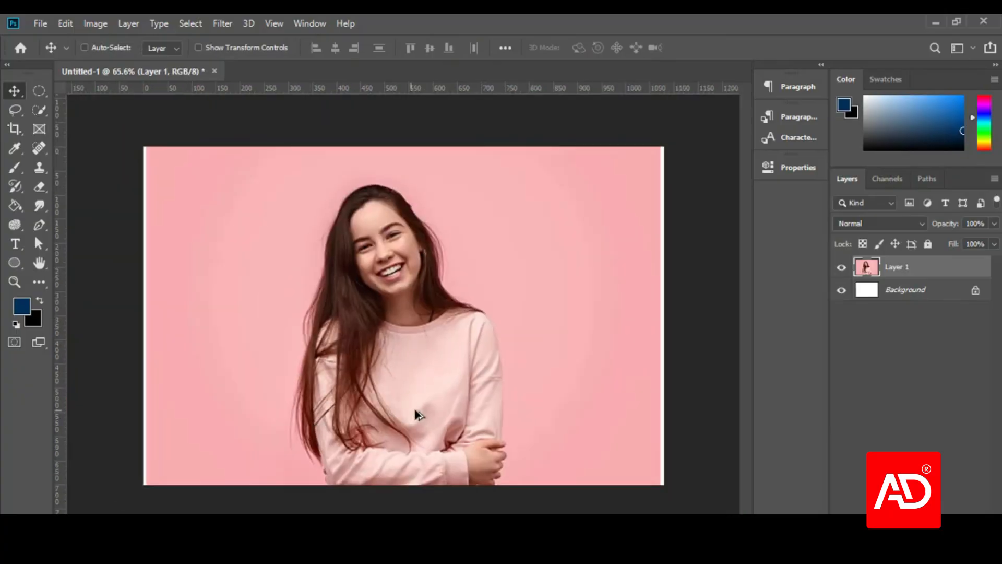
pyautogui.scroll(4, 414, 406)
pyautogui.scroll(3, 414, 406)
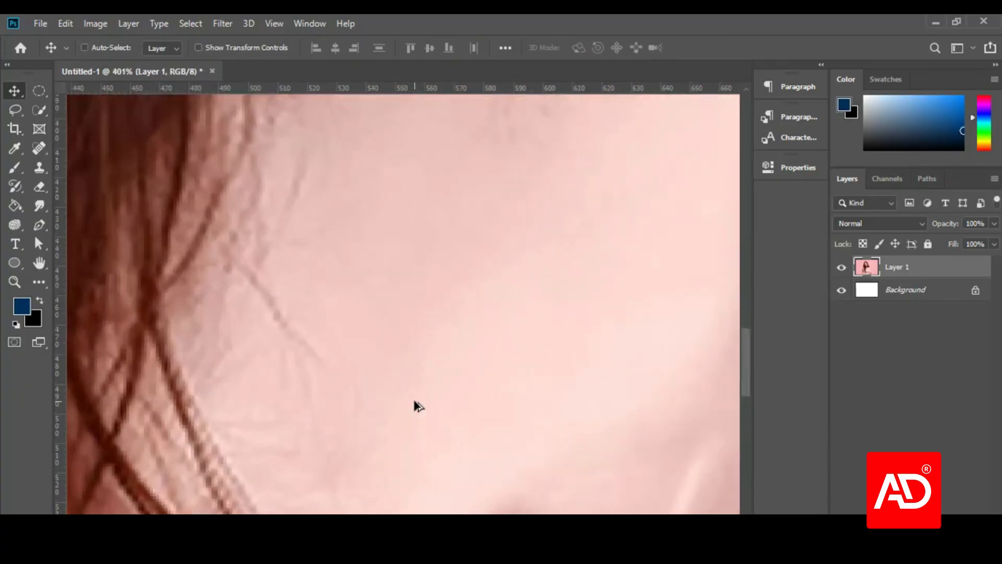
pyautogui.scroll(-4, 394, 505)
pyautogui.scroll(1, 418, 269)
pyautogui.scroll(-2, 418, 269)
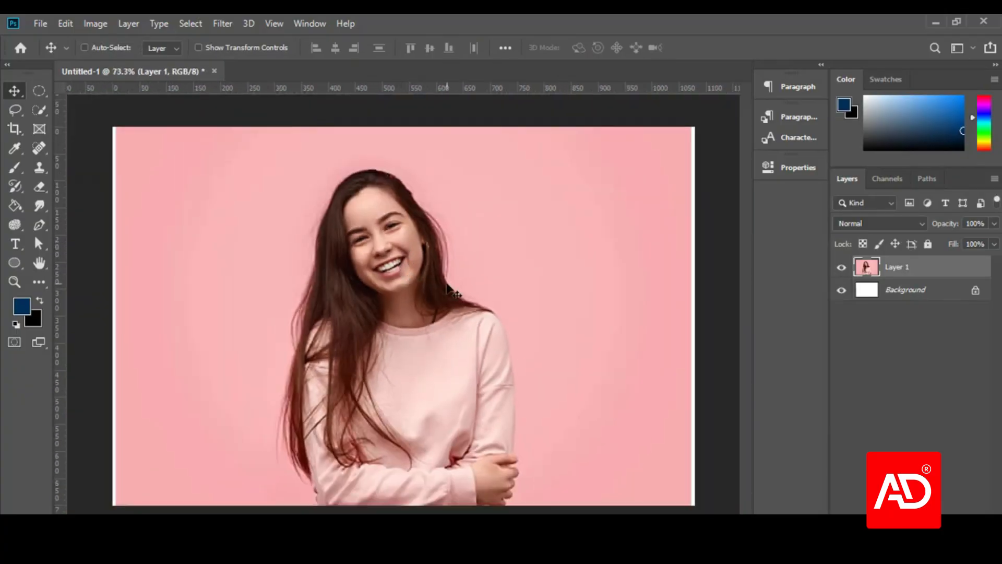
# - Activate the Lasso tool in Photoshop, and switch to Chrome with a new blank tab
pyautogui.click(15, 109)
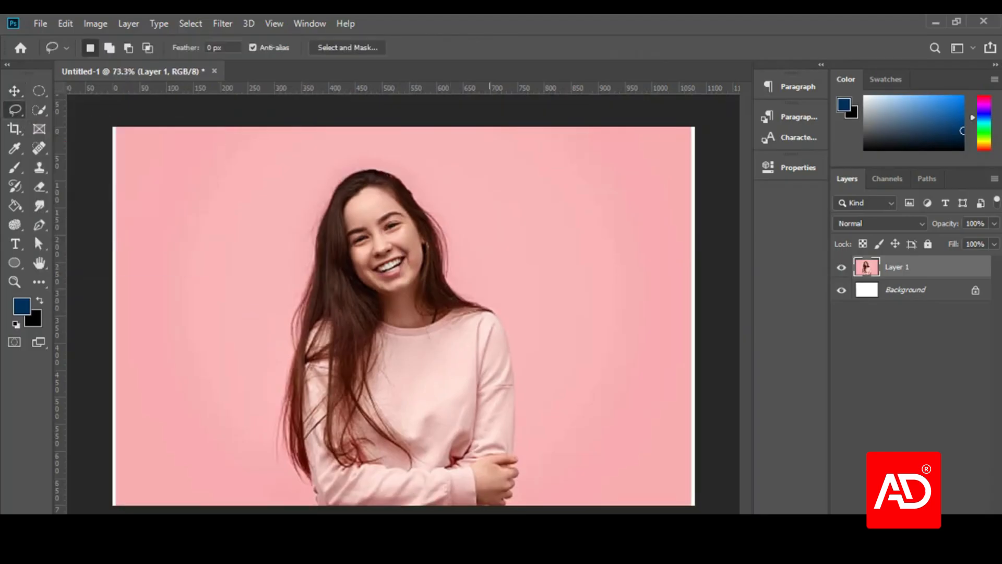
pyautogui.moveTo(449, 558)
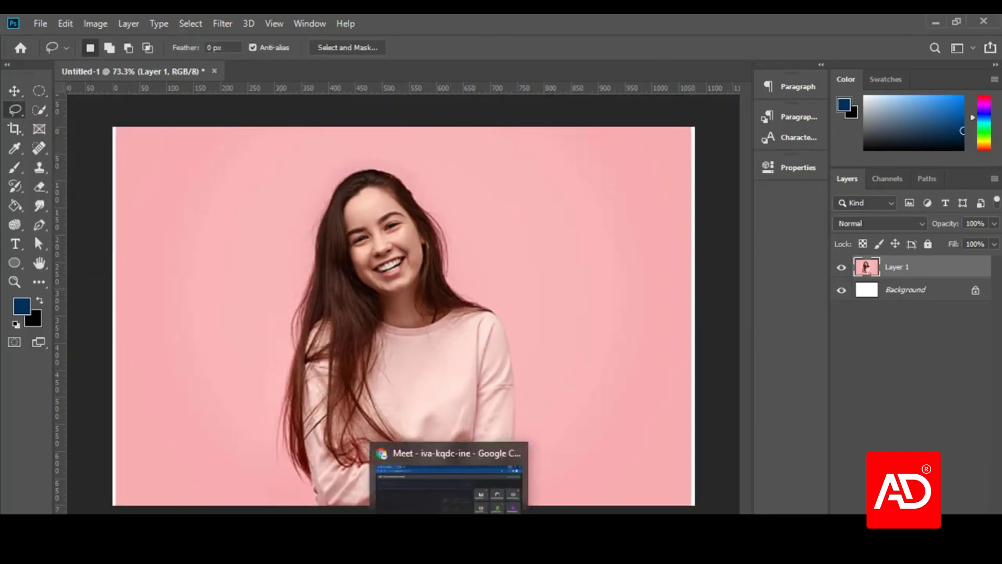
pyautogui.click(414, 558)
pyautogui.click(333, 493)
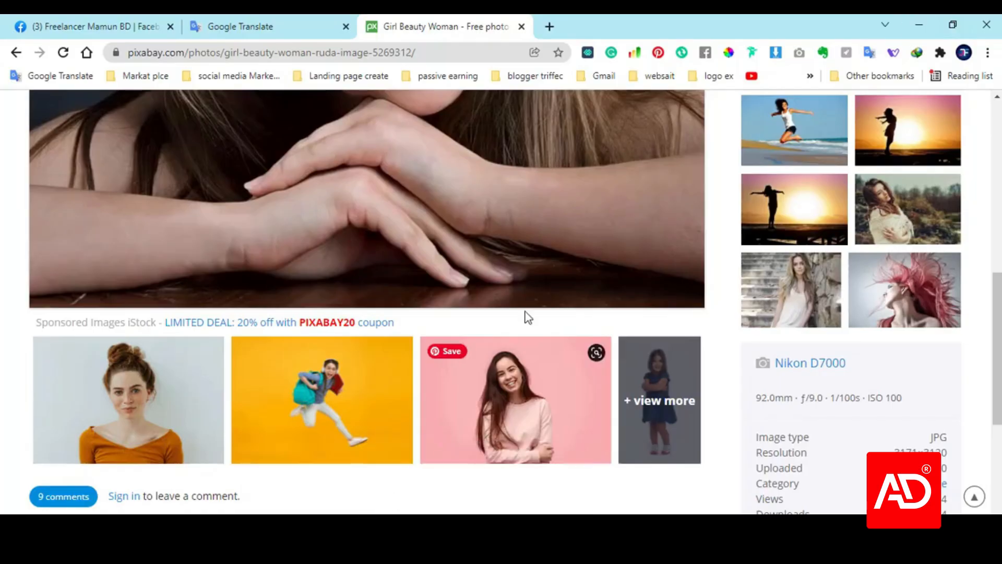
pyautogui.click(547, 26)
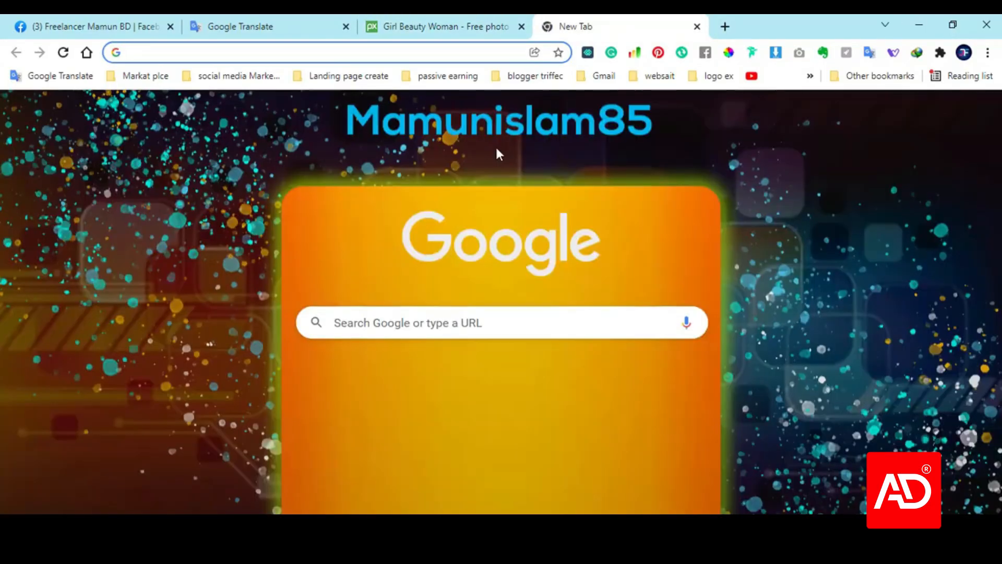
# - Search Google for "poudact", correct it to the suggested "product" and show the image results
pyautogui.write('po')
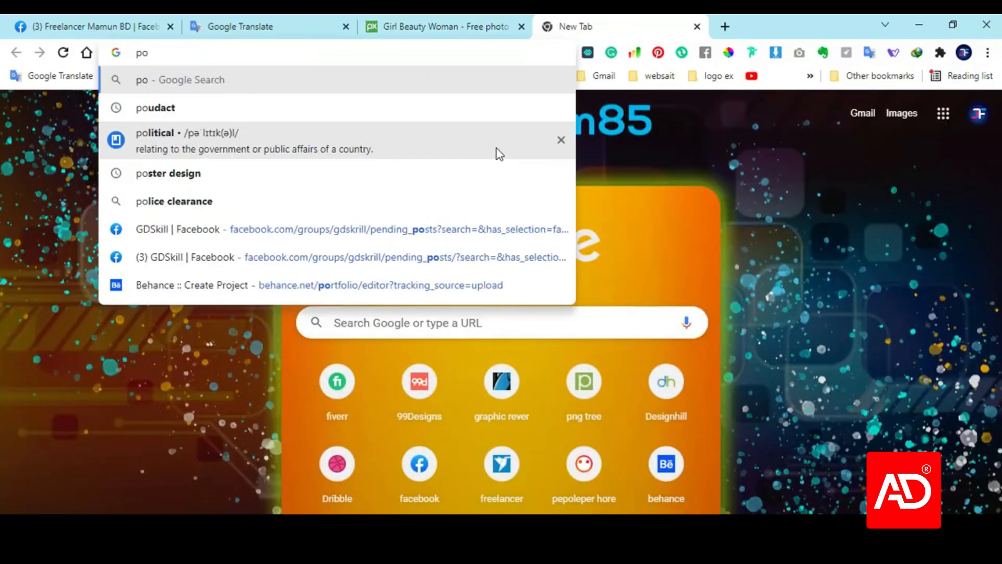
pyautogui.press('Down')
pyautogui.press('Return')
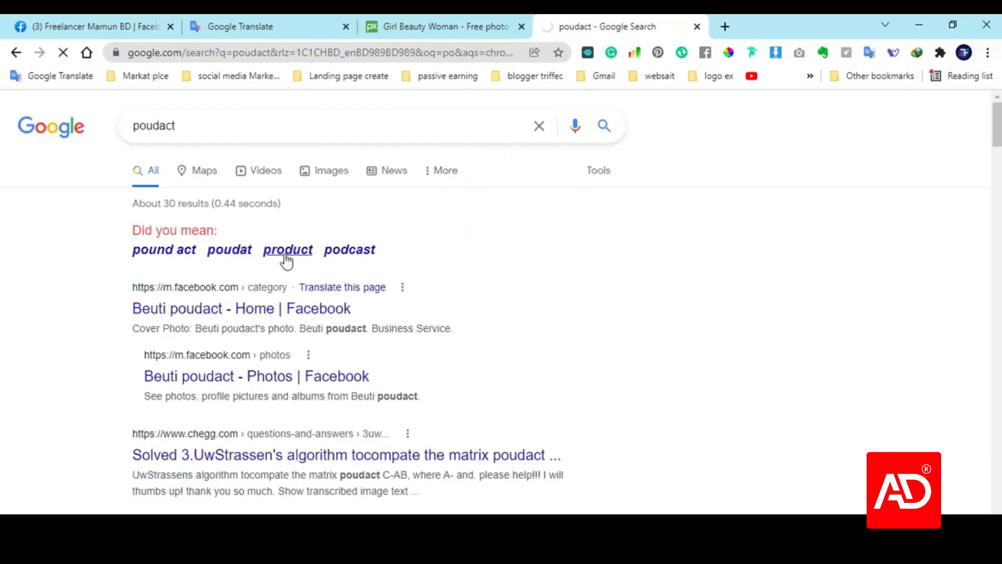
pyautogui.click(287, 255)
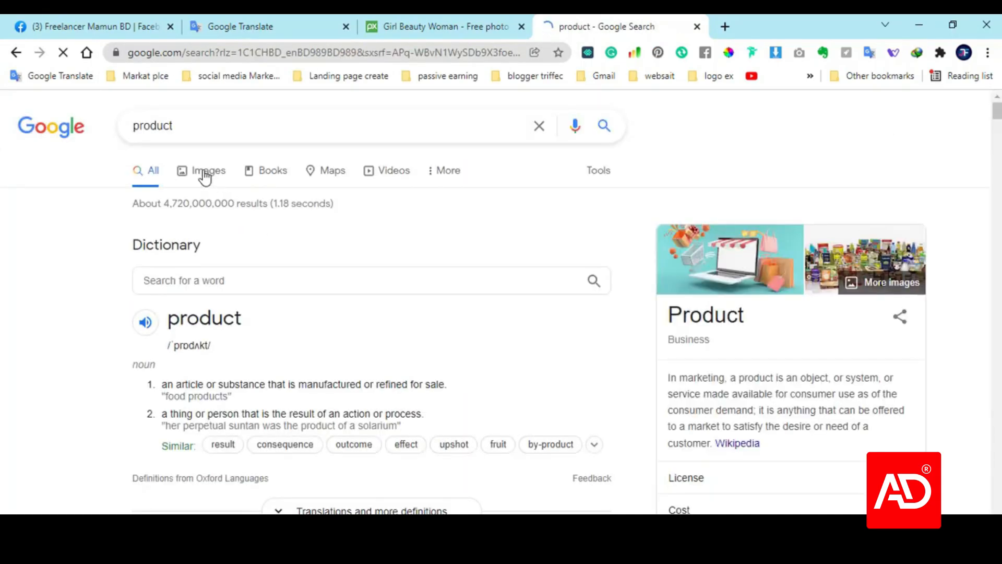
pyautogui.click(205, 173)
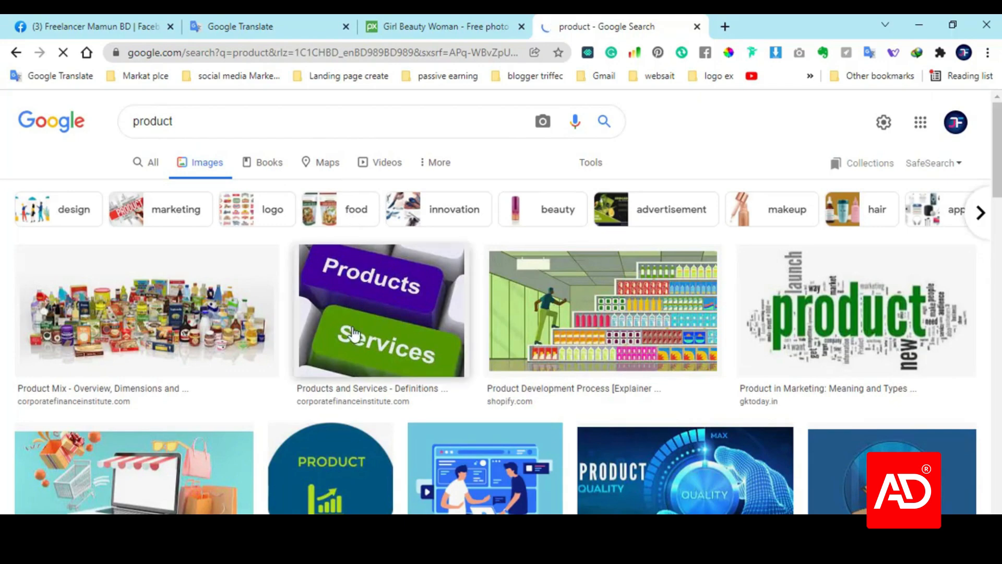
# - Browse the product images, open the Marico coconut oil picture and pick the related Permax coconut hair oil photo
pyautogui.scroll(-4, 402, 355)
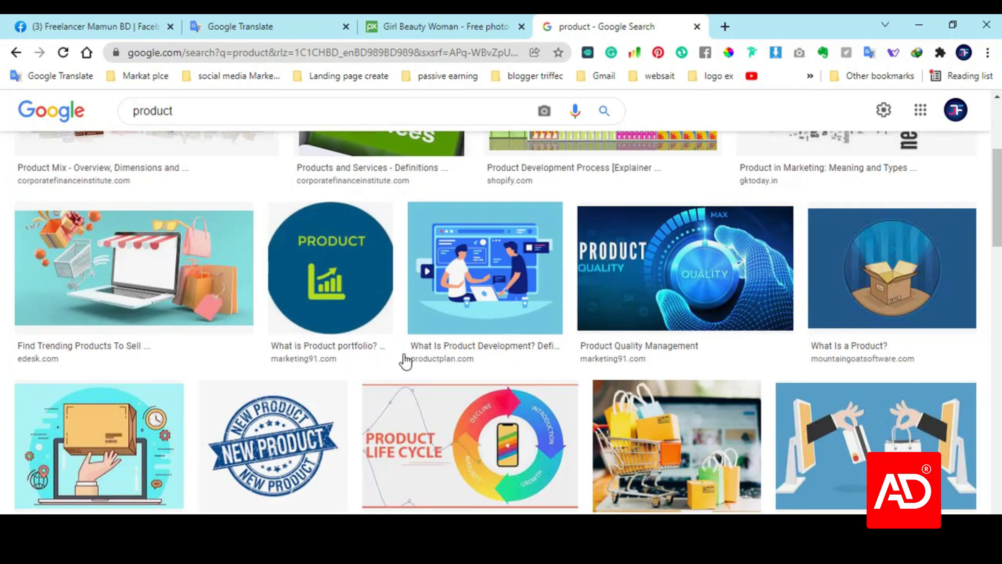
pyautogui.scroll(-5, 405, 360)
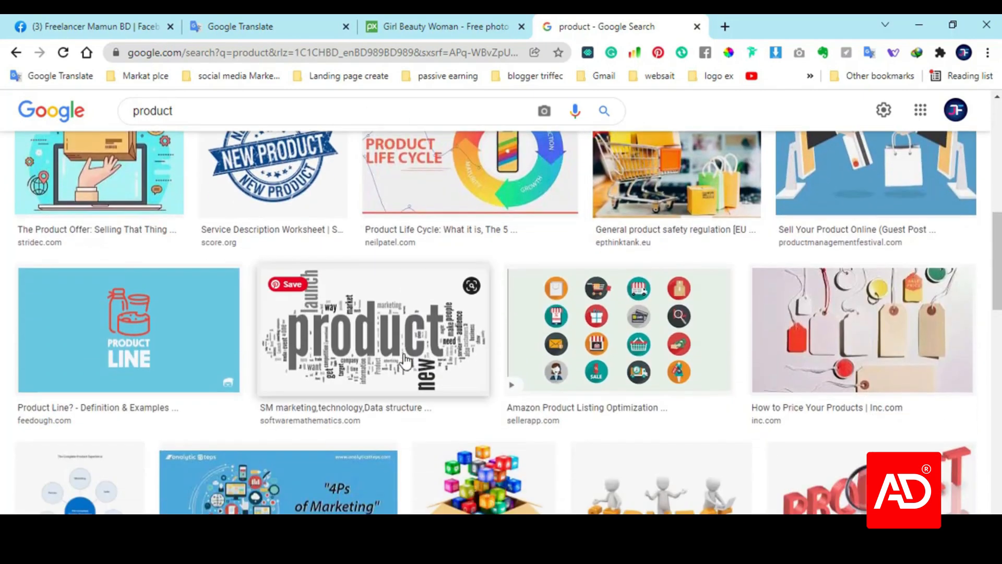
pyautogui.scroll(-10, 404, 360)
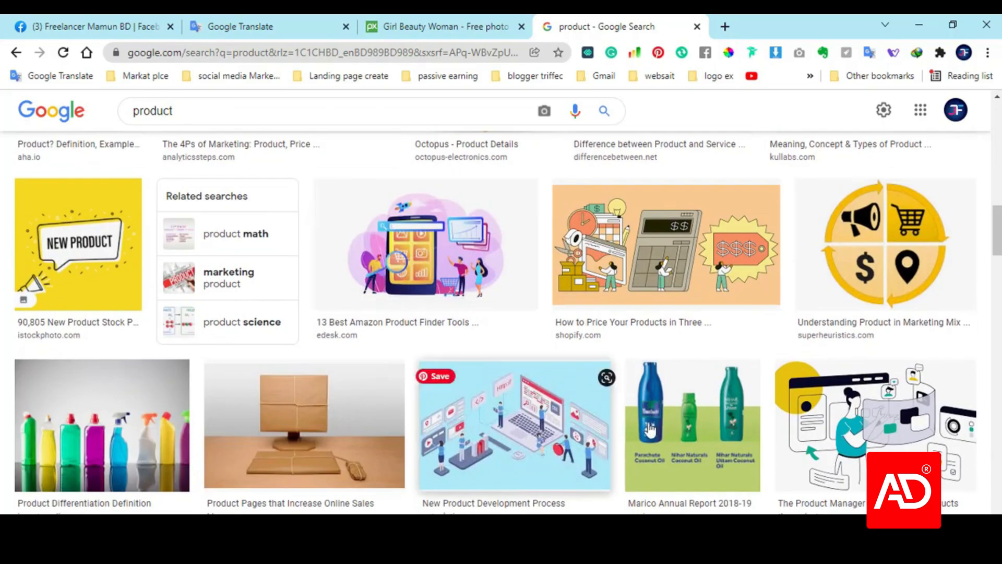
pyautogui.click(715, 433)
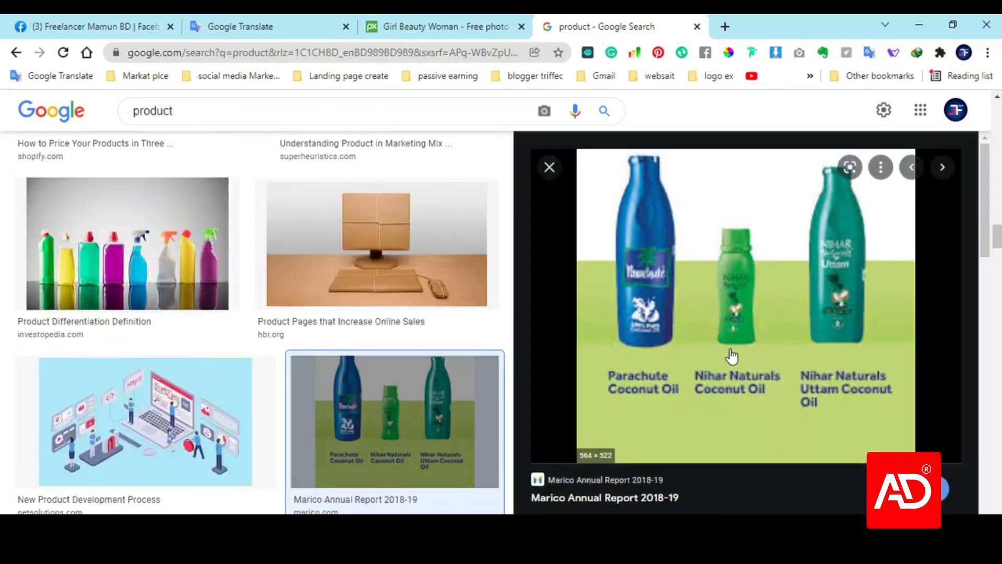
pyautogui.scroll(-8, 746, 407)
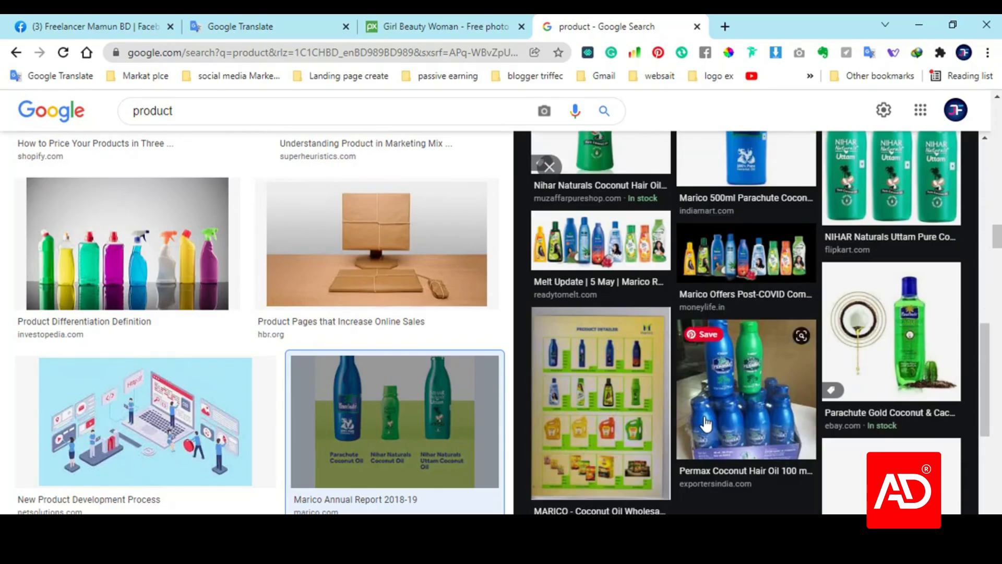
pyautogui.scroll(-1, 709, 420)
pyautogui.click(753, 311)
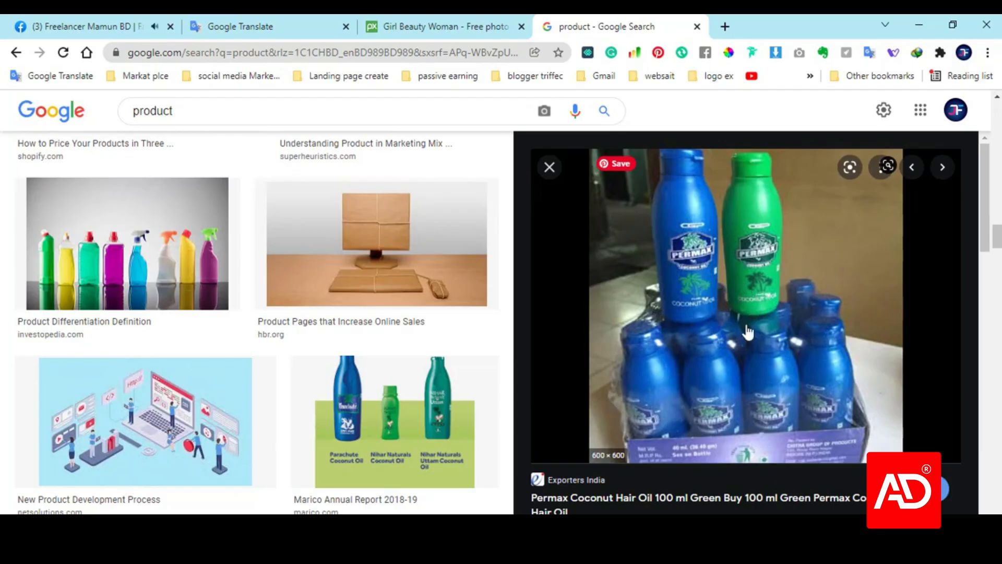
# - Copy the Permax bottles photo into the Photoshop document as a new layer and hide the girl photo's layer
pyautogui.rightClick(756, 231)
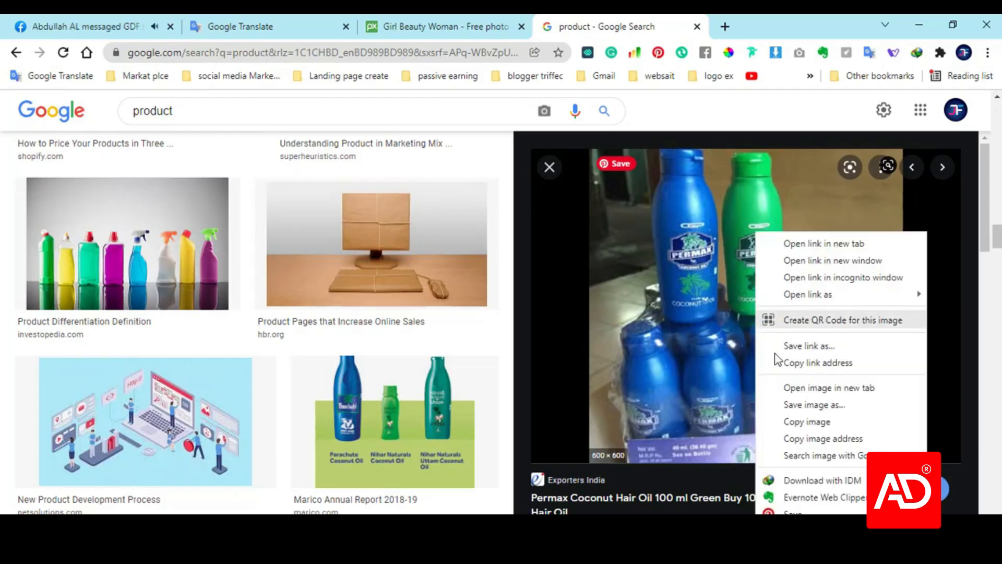
pyautogui.click(807, 421)
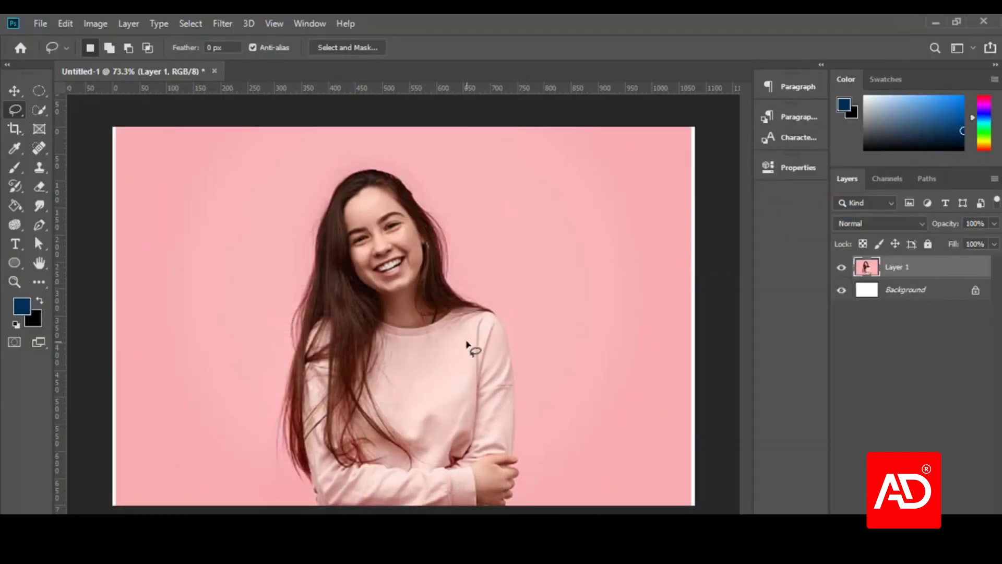
pyautogui.hotkey('ctrl', 'v')
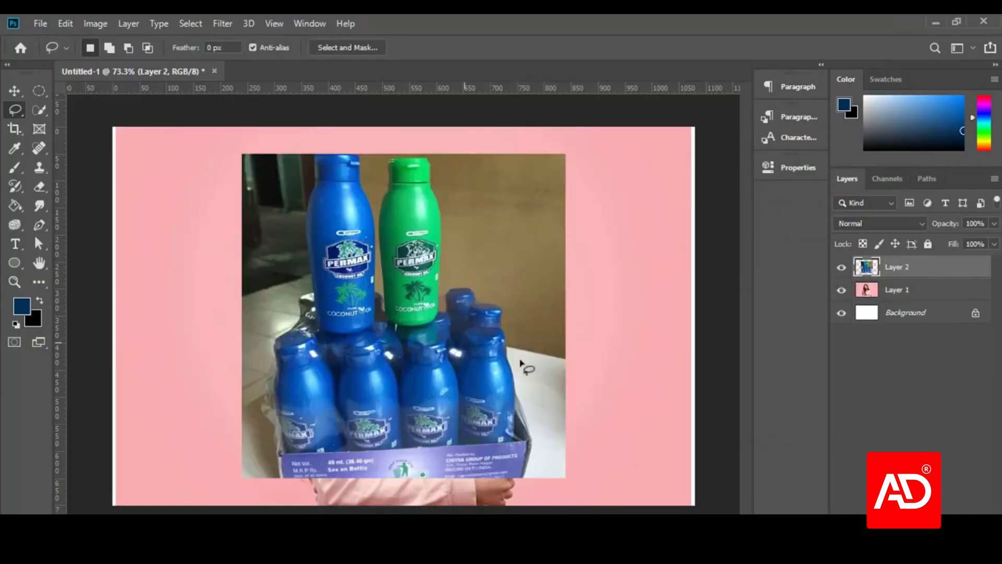
pyautogui.click(841, 294)
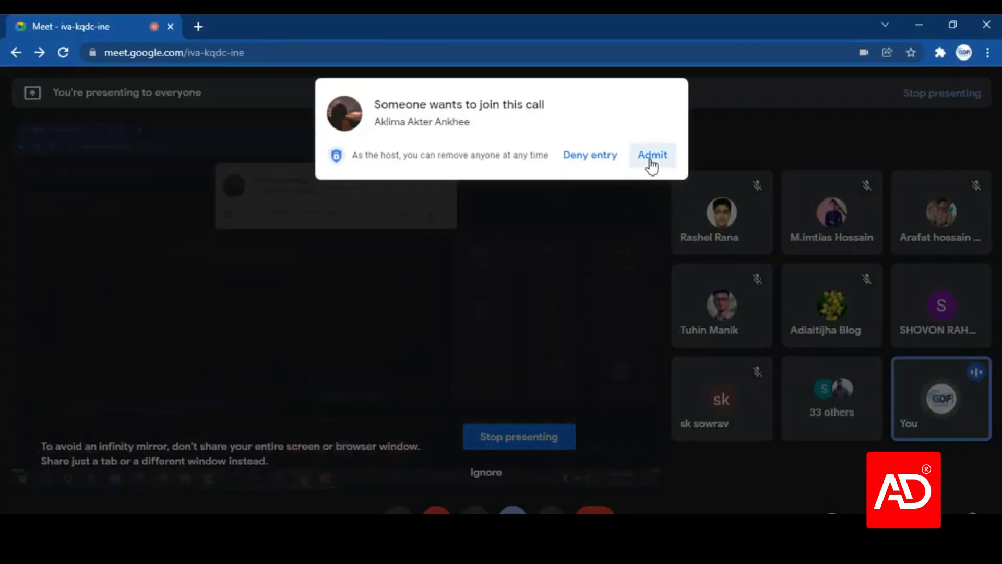
# - Admit the waiting participant to the Google Meet call and minimize the meeting window
pyautogui.click(650, 161)
pyautogui.click(909, 25)
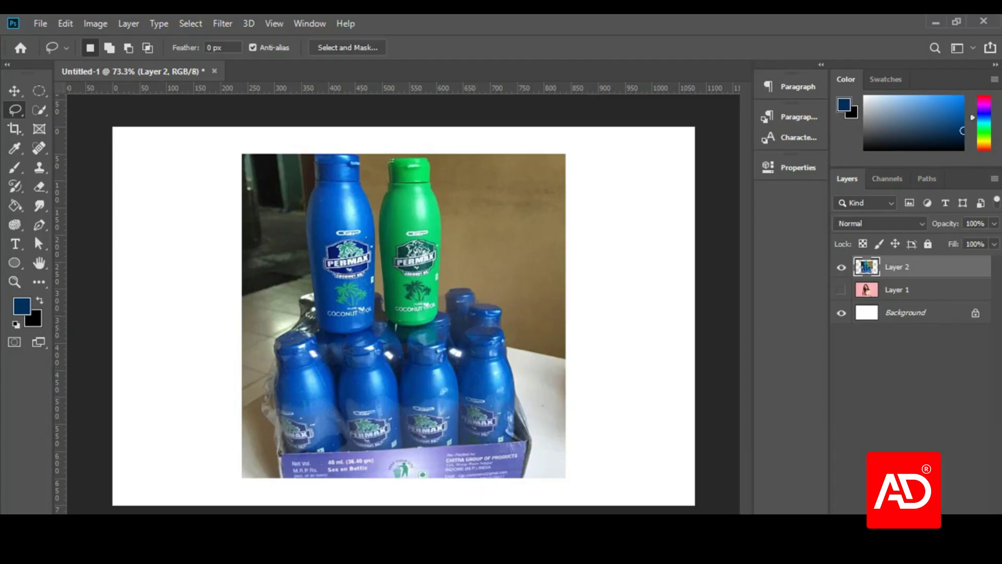
# - Switch to Chrome and save the Permax bottles photo as permax-coconut-hair-oil-100-ml-green-1219856, a JPEG in the Desktop img folder
pyautogui.moveTo(411, 522)
pyautogui.click(379, 501)
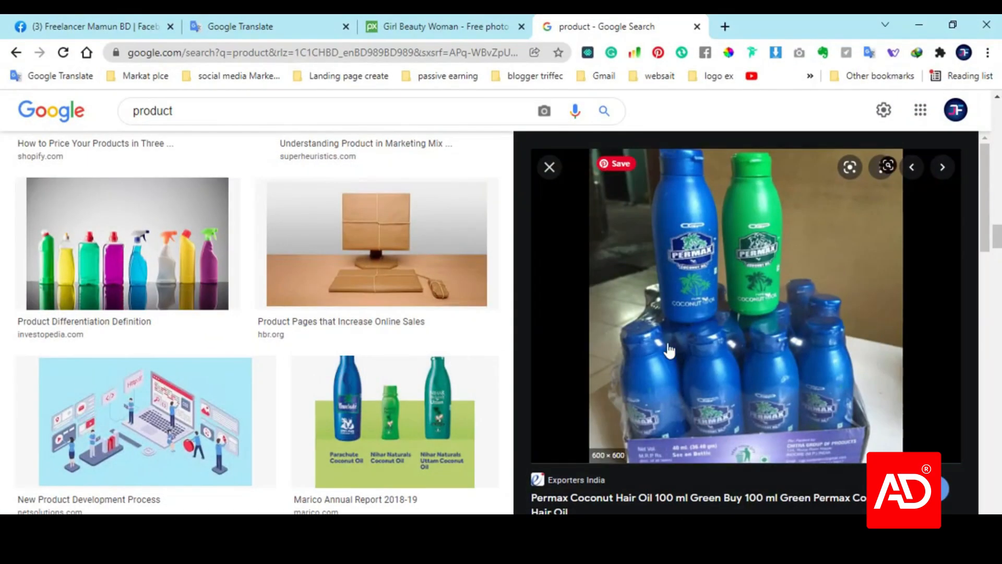
pyautogui.rightClick(681, 319)
pyautogui.click(751, 405)
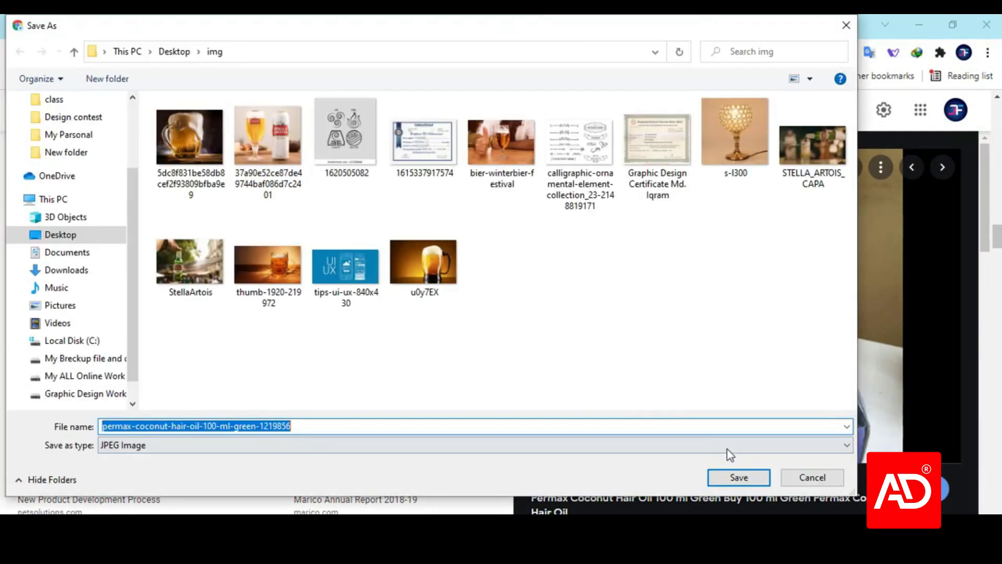
pyautogui.click(738, 477)
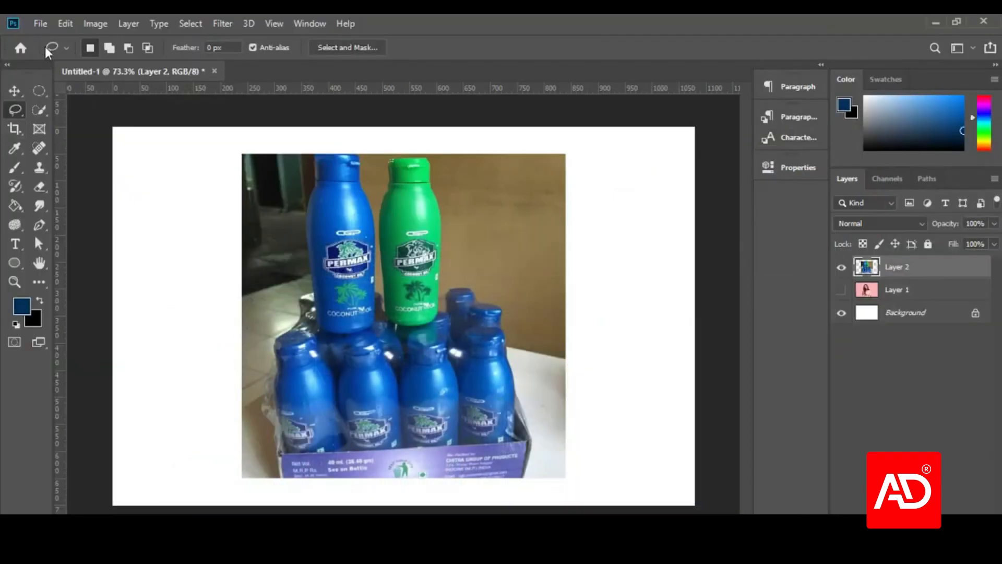
# - Open the permax-coconut-hair-oil-100-ml-green-1219856 photo from the Desktop img folder as its own Photoshop document
pyautogui.click(40, 24)
pyautogui.click(64, 50)
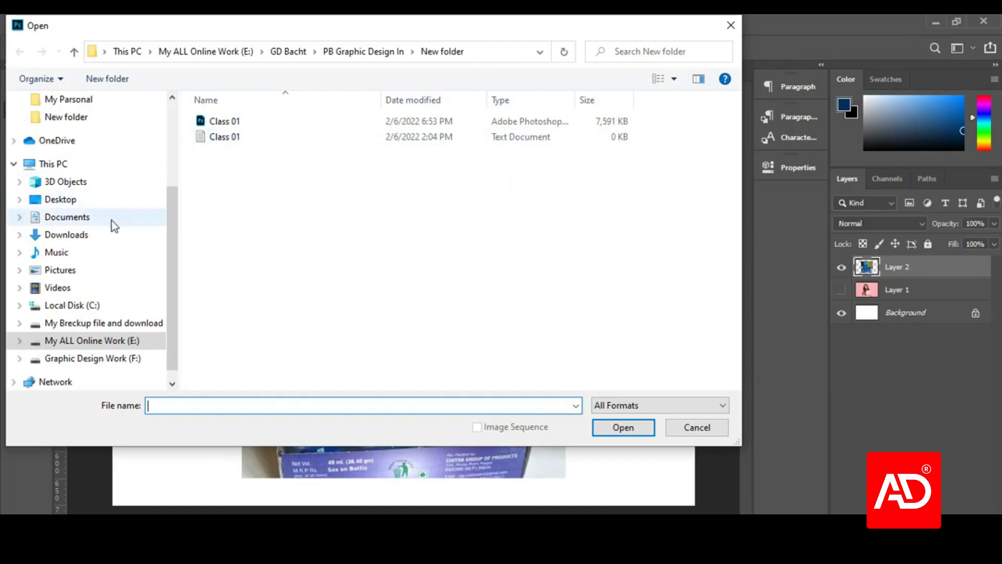
pyautogui.click(61, 199)
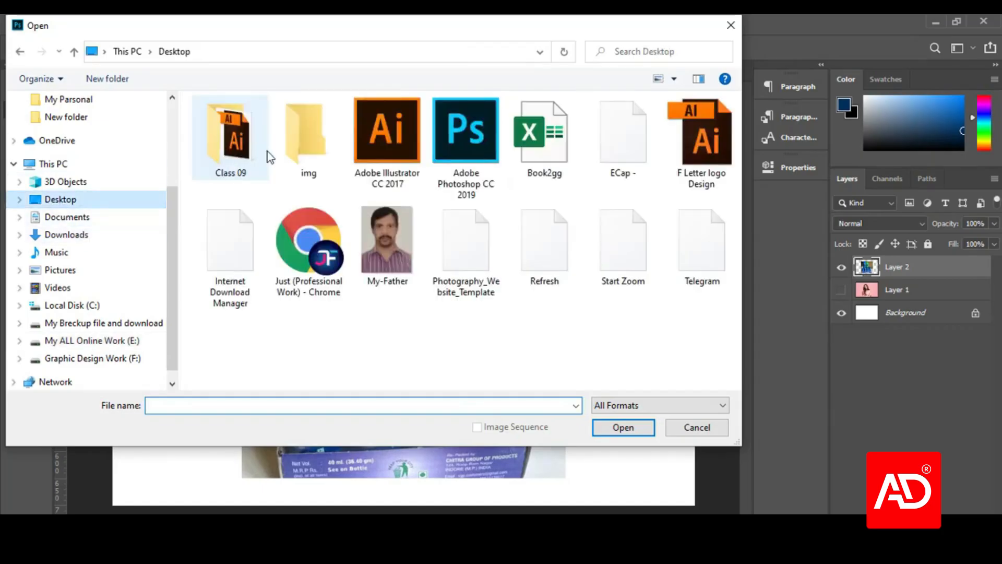
pyautogui.doubleClick(315, 148)
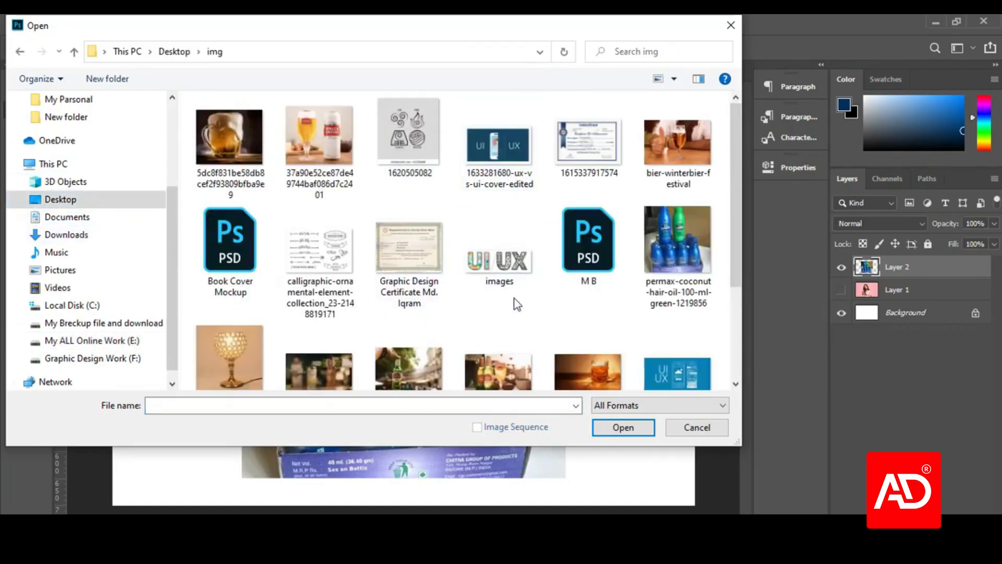
pyautogui.scroll(-1, 572, 292)
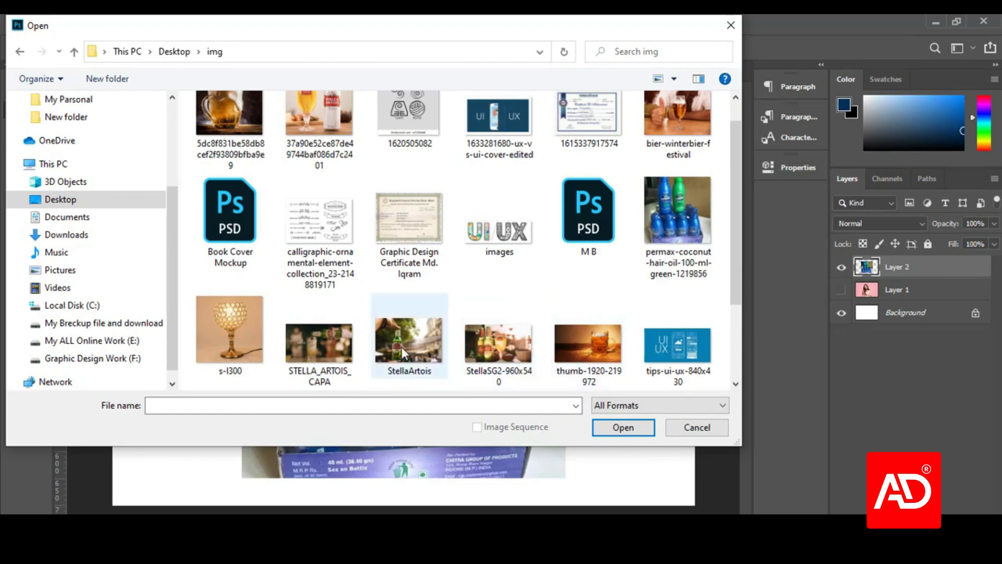
pyautogui.doubleClick(674, 220)
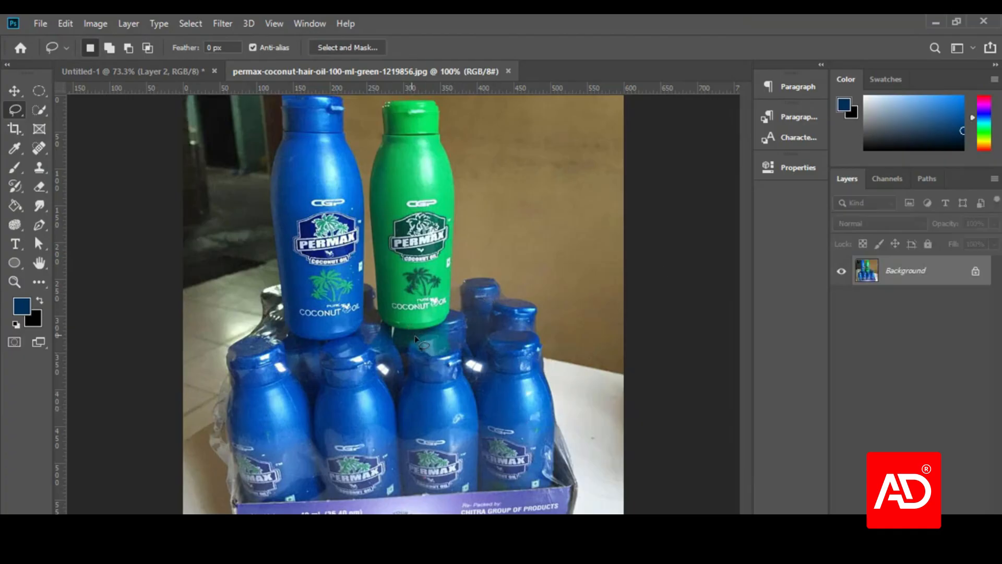
# - Unlock the bottle photo's Background layer to convert it into a regular layer
pyautogui.click(975, 271)
pyautogui.click(219, 23)
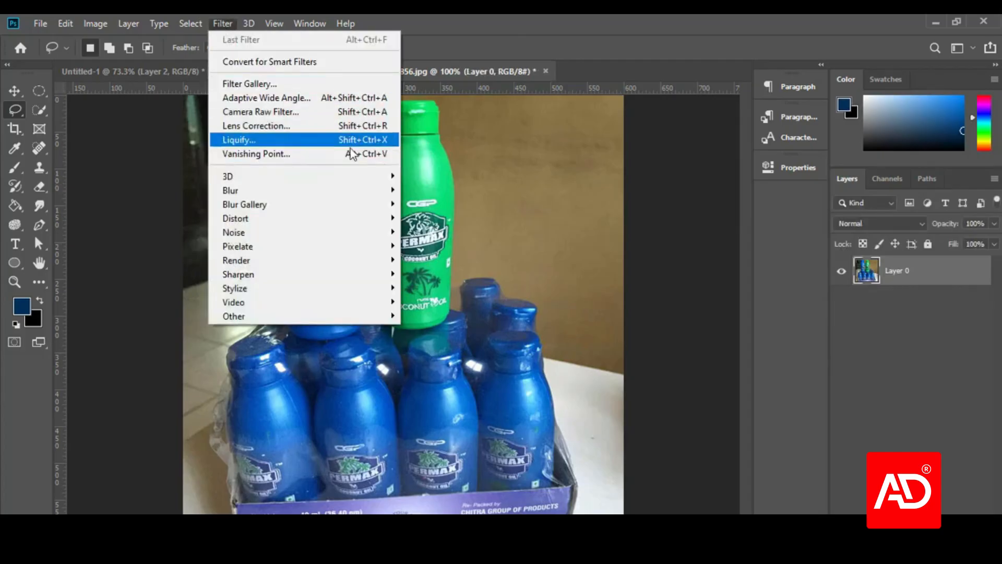
pyautogui.click(657, 245)
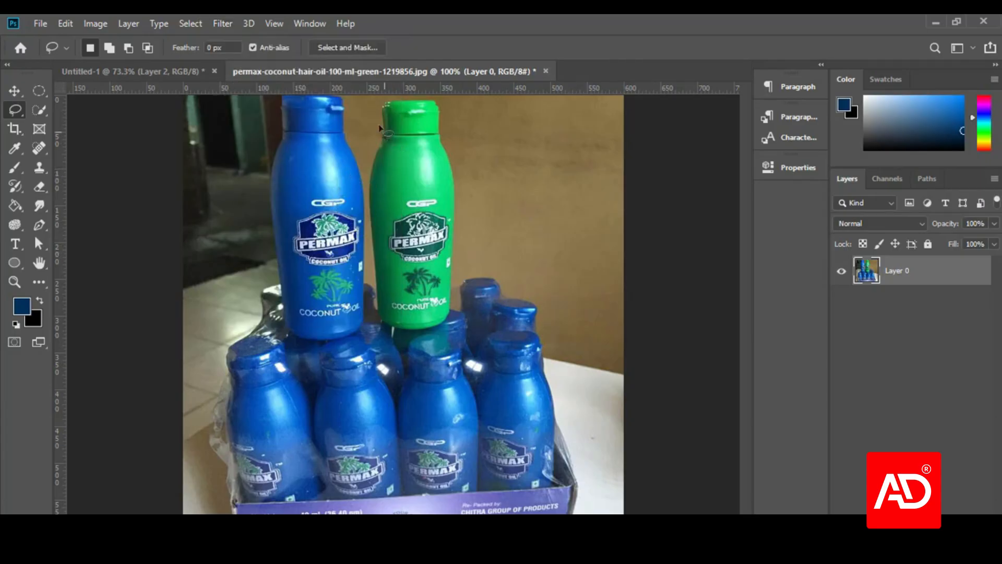
# - Lasso the background beside the green bottle's upper shoulder, between the two standing bottles, delete it and deselect
pyautogui.scroll(5, 379, 128)
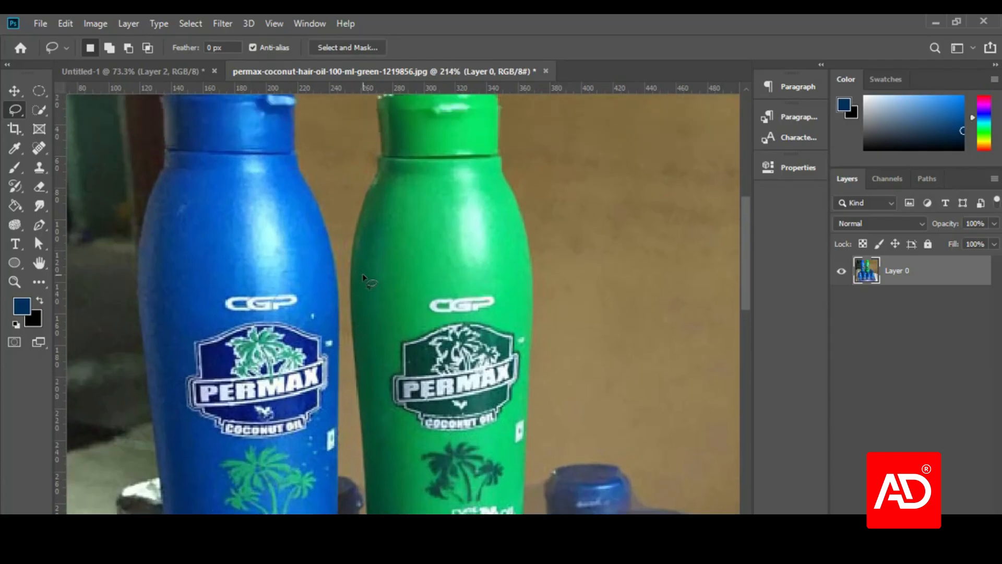
pyautogui.scroll(1, 364, 277)
pyautogui.scroll(6, 381, 208)
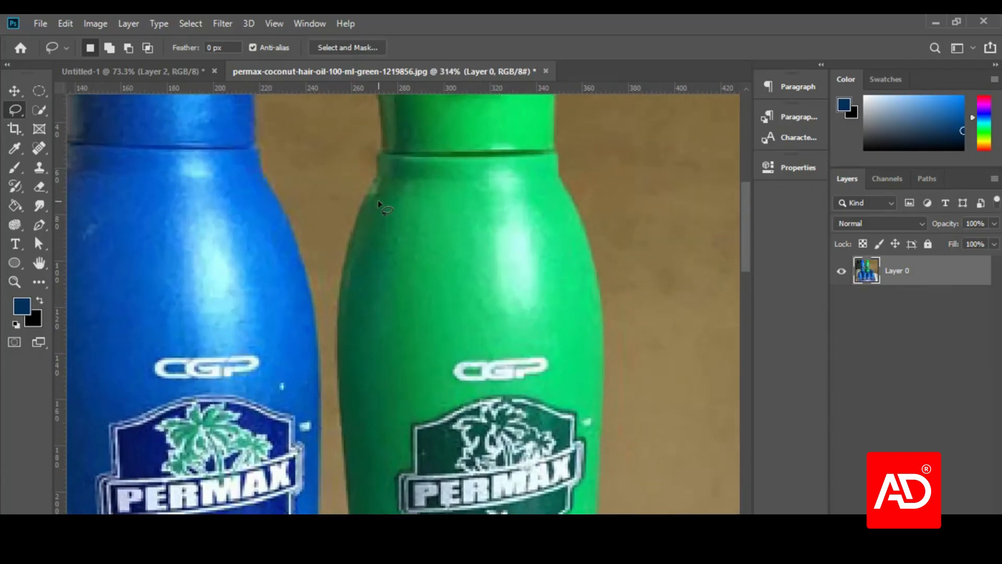
pyautogui.scroll(-2, 525, 246)
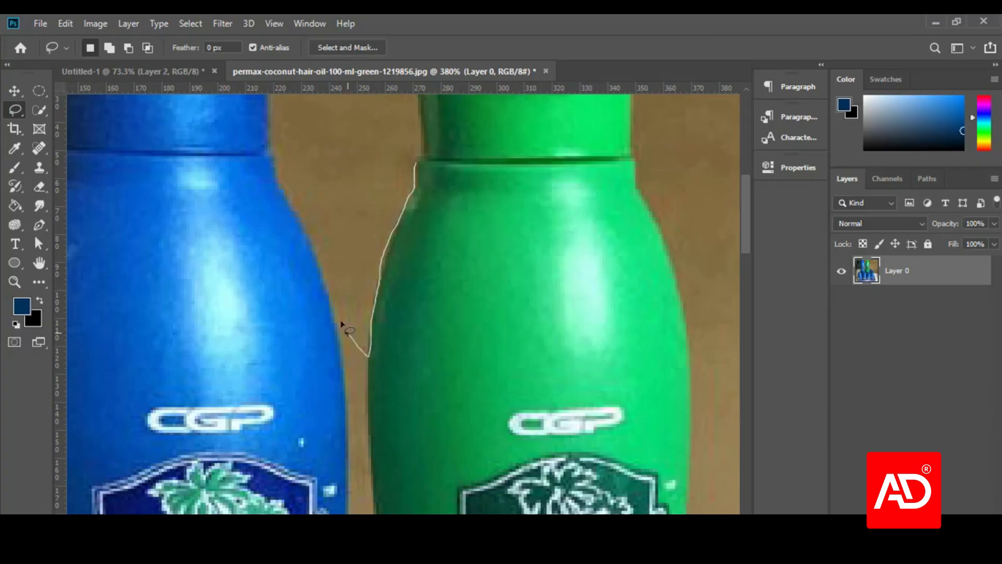
pyautogui.moveTo(334, 189); pyautogui.dragTo(415, 160)
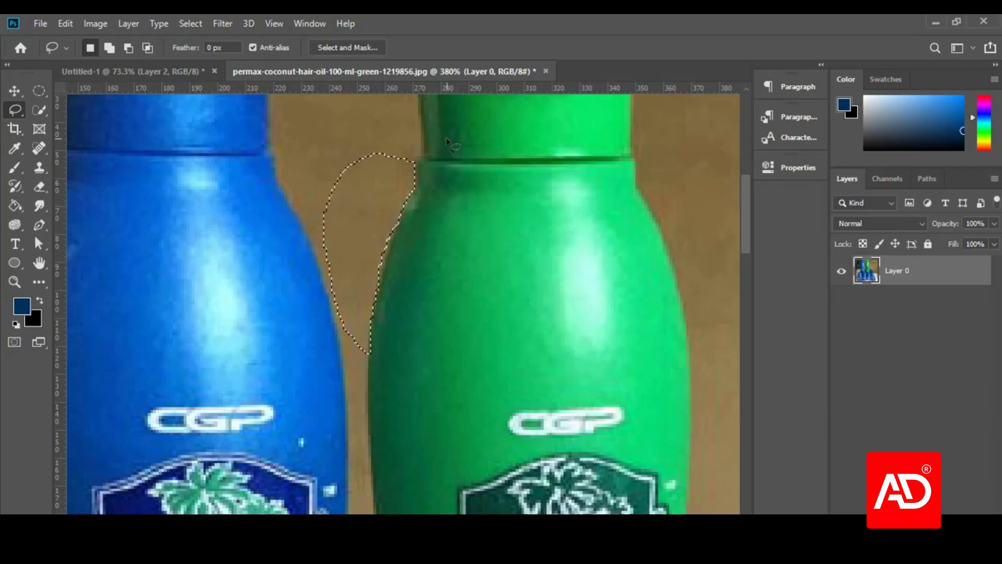
pyautogui.press('Delete')
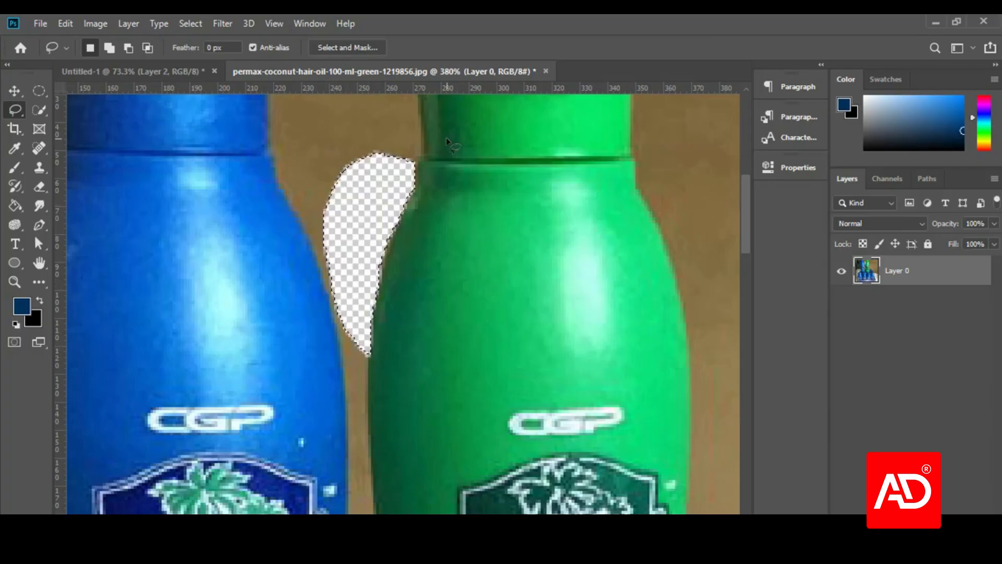
pyautogui.hotkey('ctrl', 'd')
# - Lasso an area down the green bottle's edge, overlapping the blue bottle, delete its pixels and deselect
pyautogui.scroll(-5, 425, 246)
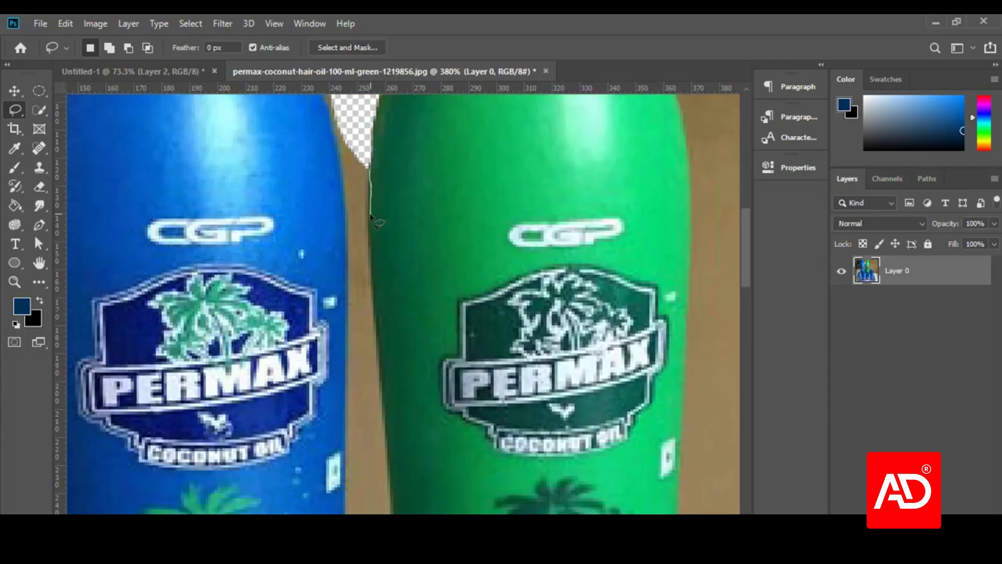
pyautogui.moveTo(371, 216); pyautogui.dragTo(371, 214)
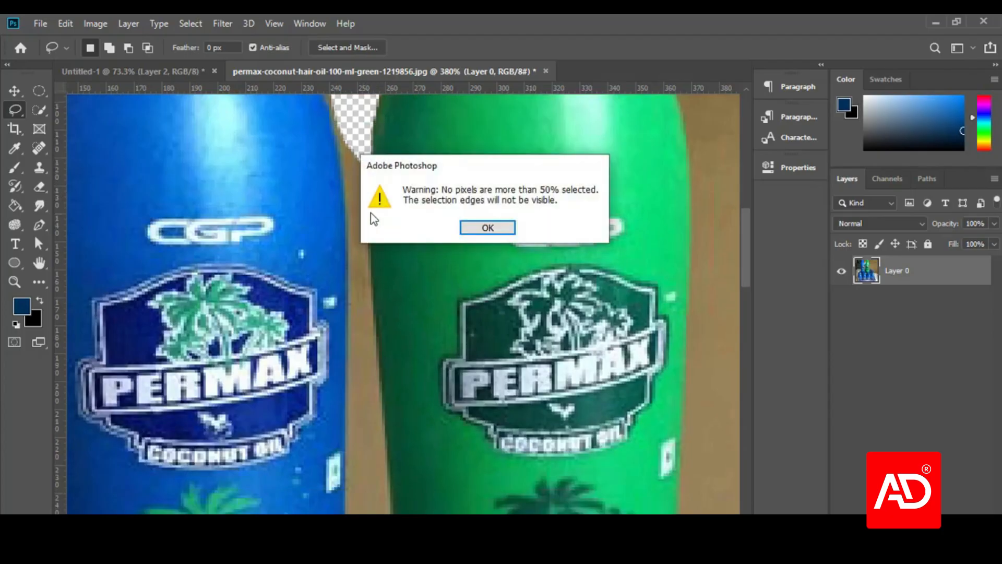
pyautogui.click(488, 228)
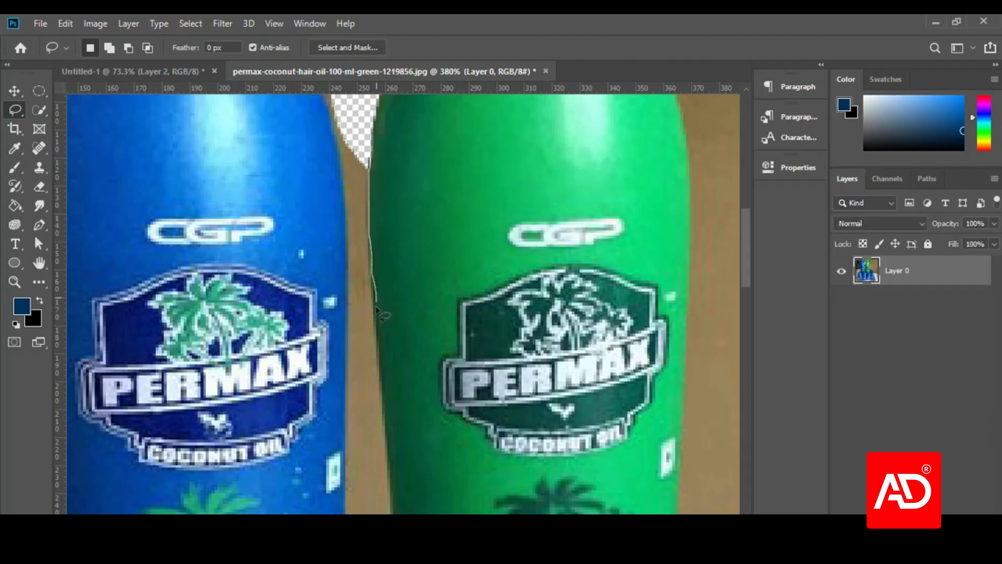
pyautogui.moveTo(374, 356)
pyautogui.mouseDown()
pyautogui.moveTo(273, 174)
pyautogui.moveTo(368, 166)
pyautogui.mouseUp()
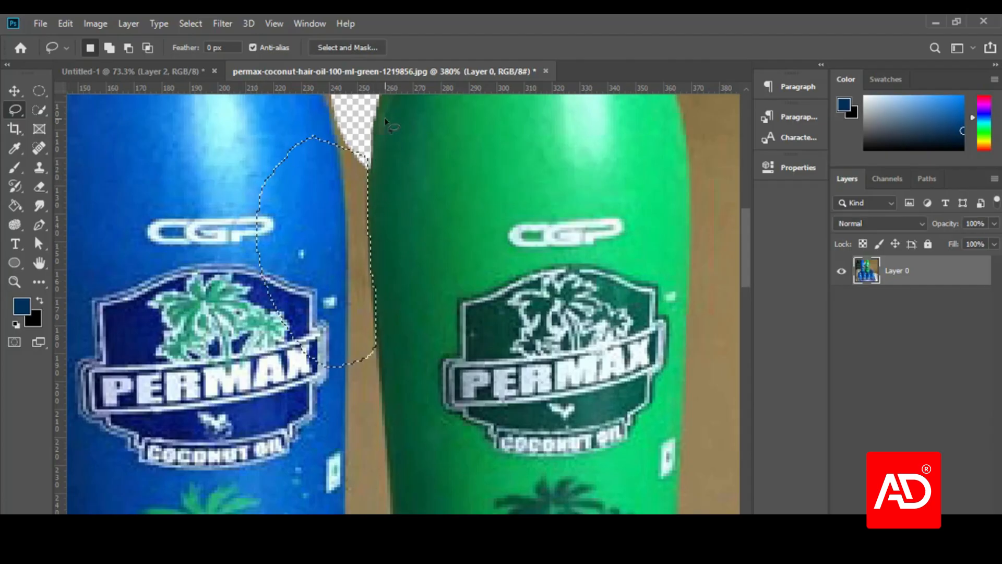
pyautogui.press('Delete')
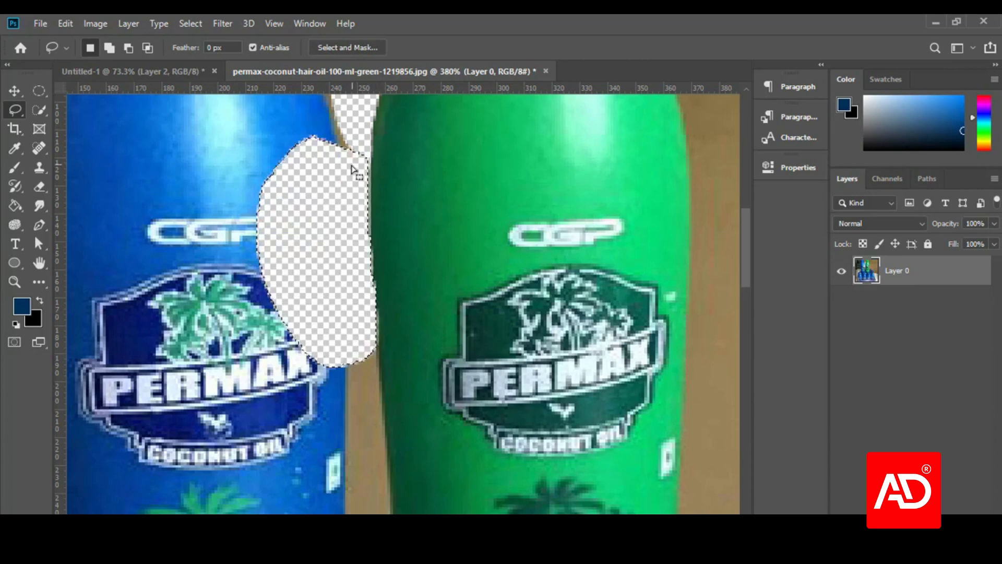
pyautogui.moveTo(346, 199); pyautogui.dragTo(334, 139)
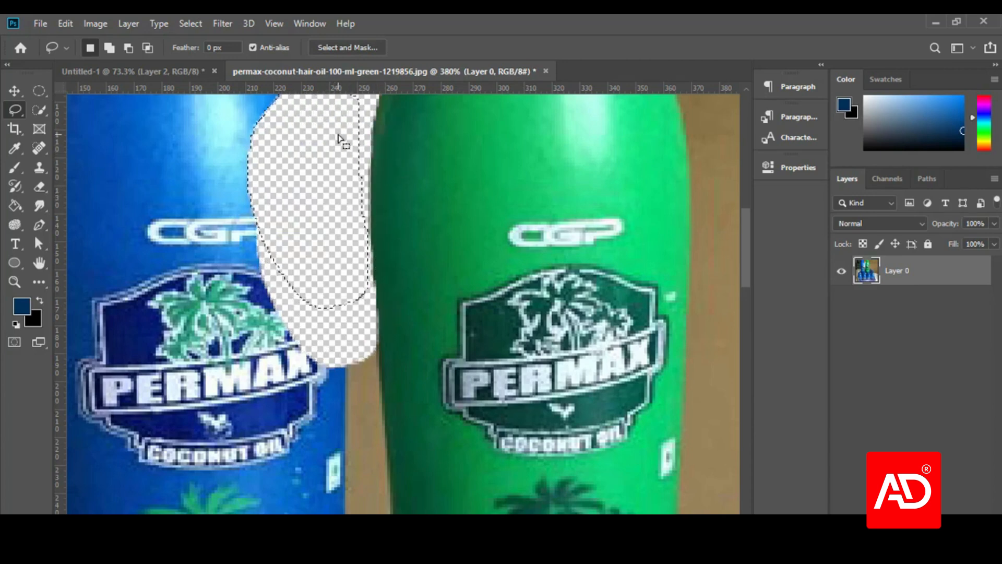
pyautogui.hotkey('ctrl', 'd')
# - Select the green bottle's middle section around the Permax label with the Quick Selection tool
pyautogui.scroll(-3, 374, 209)
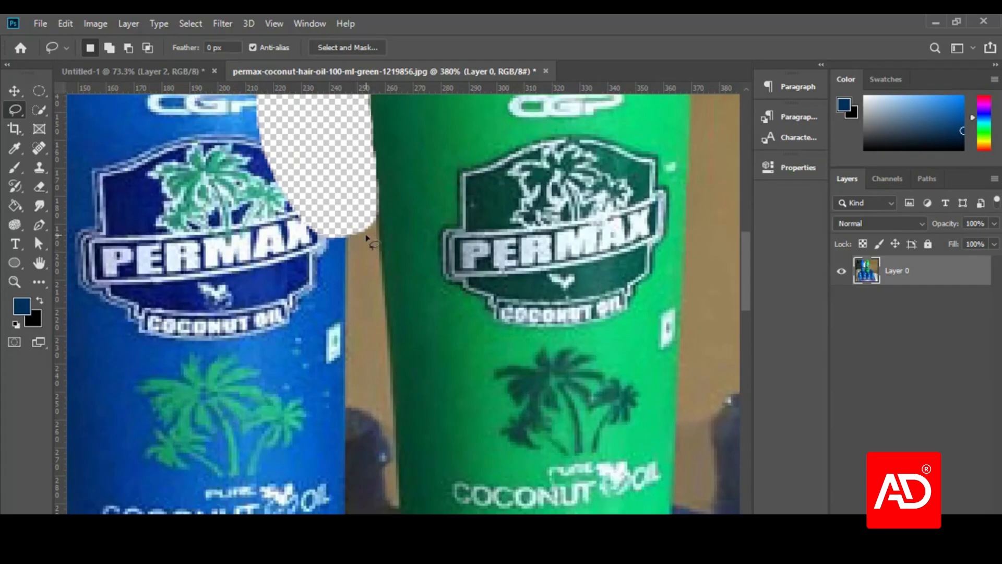
pyautogui.scroll(-1, 367, 240)
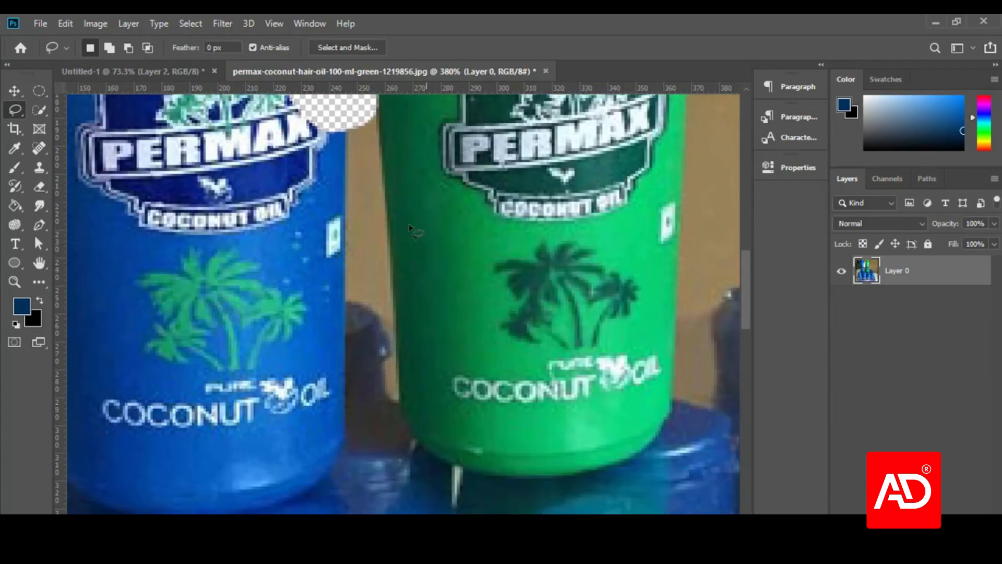
pyautogui.scroll(1, 386, 241)
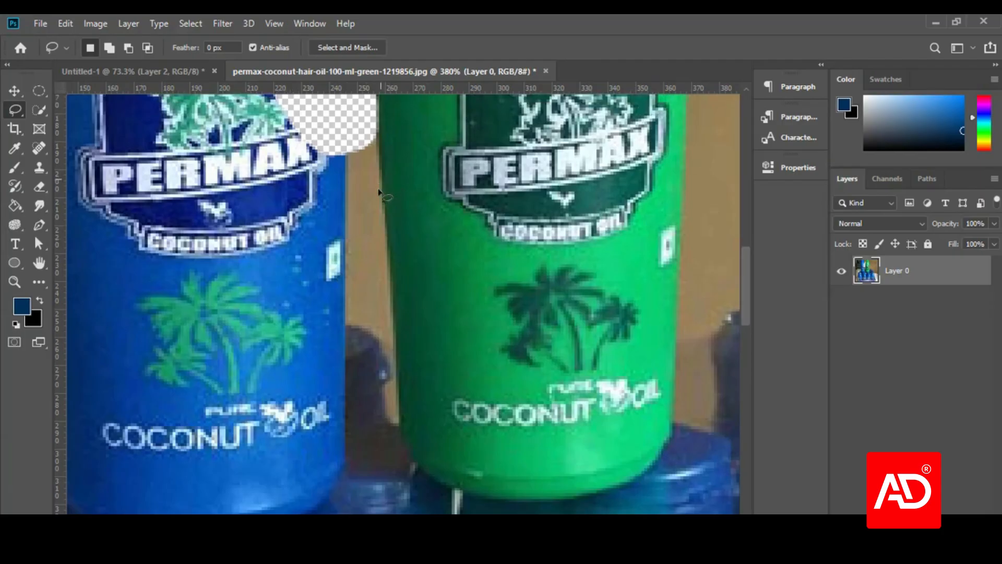
pyautogui.scroll(3, 290, 280)
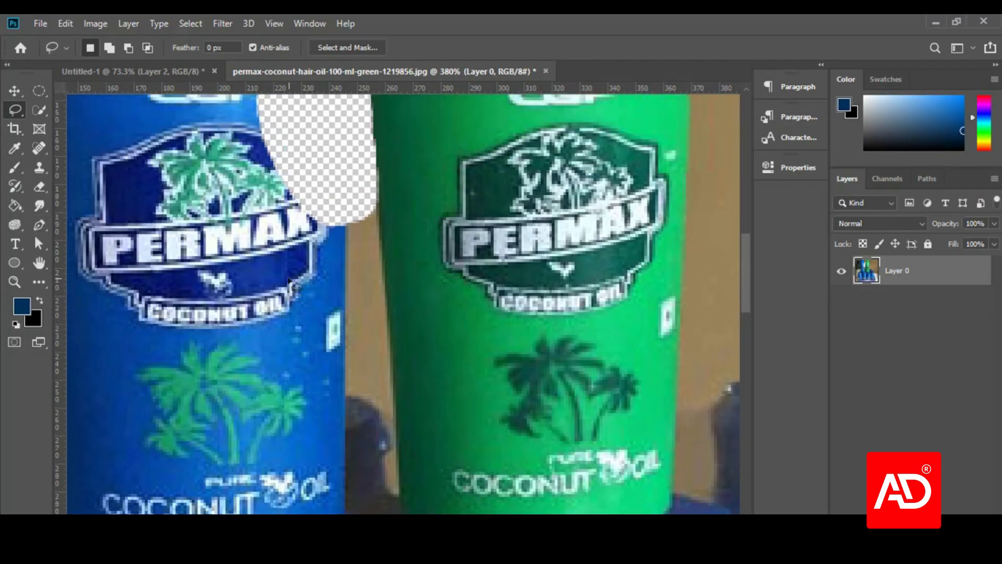
pyautogui.scroll(1, 290, 281)
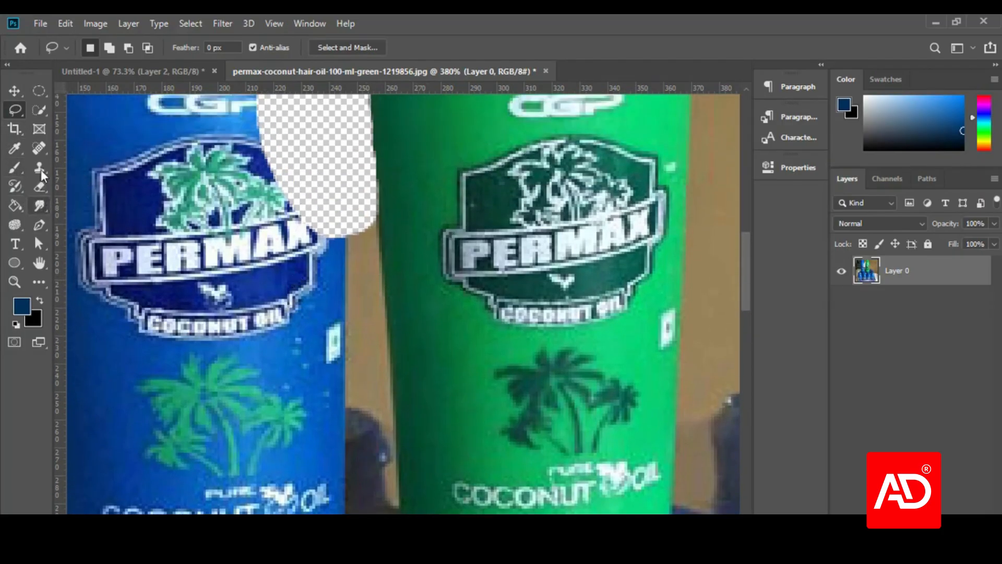
pyautogui.click(39, 110)
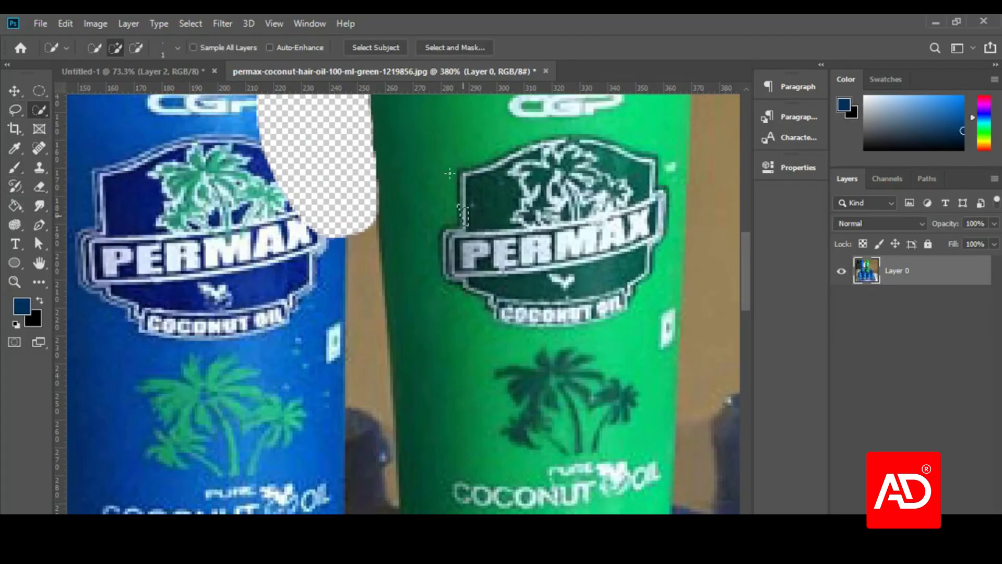
pyautogui.moveTo(449, 173)
pyautogui.mouseDown()
pyautogui.moveTo(429, 219)
pyautogui.moveTo(430, 365)
pyautogui.moveTo(459, 490)
pyautogui.moveTo(589, 370)
pyautogui.moveTo(637, 195)
pyautogui.moveTo(595, 151)
pyautogui.moveTo(521, 172)
pyautogui.mouseUp()
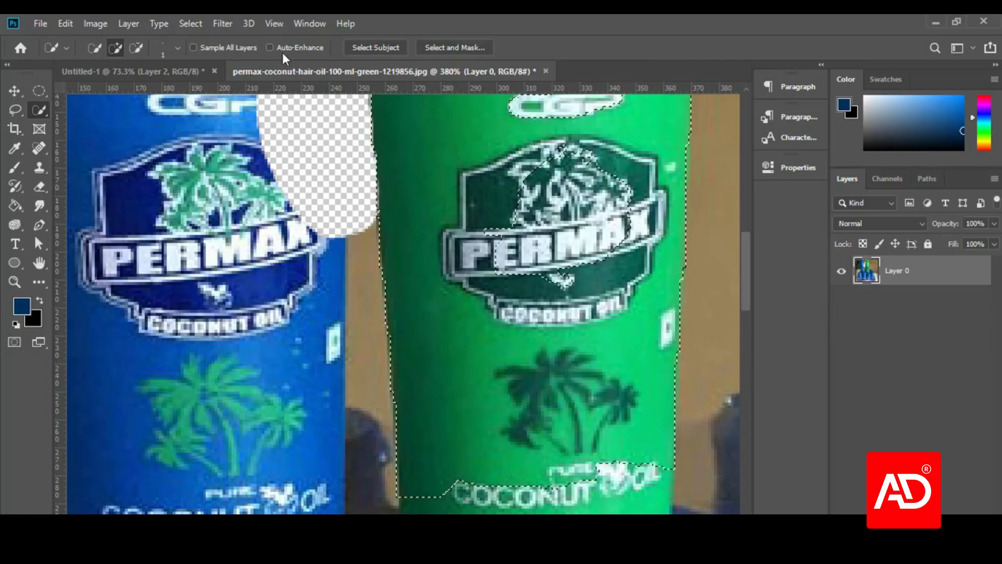
# - Enlarge the Quick Selection brush to size 9 and extend the selection over the green bottle's cap and base
pyautogui.press(']')
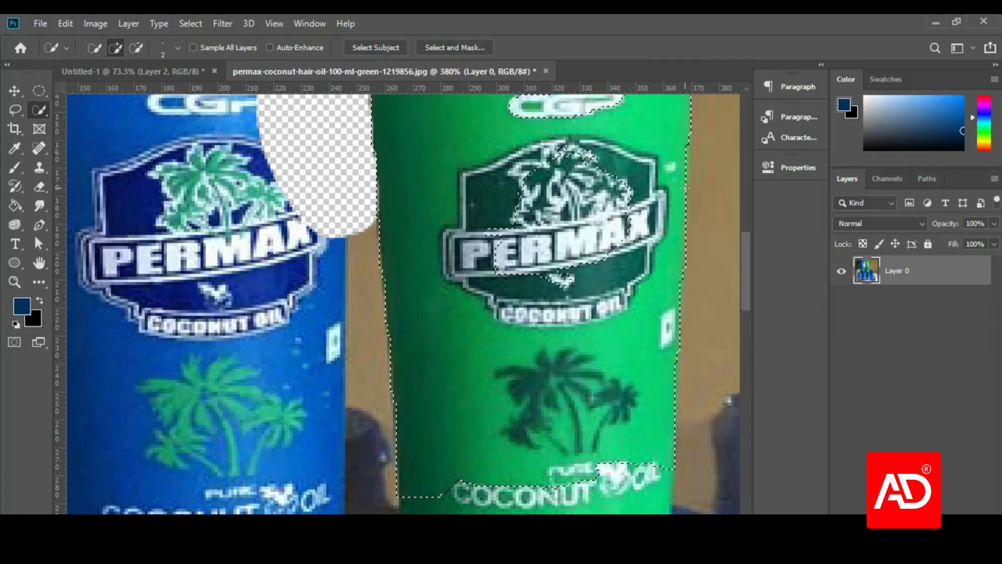
pyautogui.press(']')
pyautogui.press(']')
pyautogui.press(']')
pyautogui.press(']')
pyautogui.press(']')
pyautogui.press(']')
pyautogui.press(']')
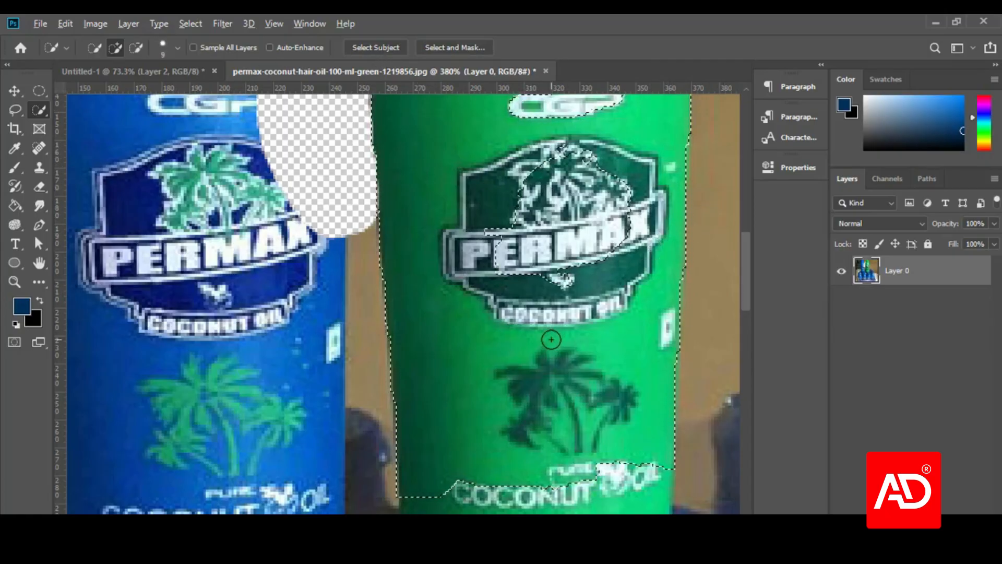
pyautogui.scroll(-3, 551, 340)
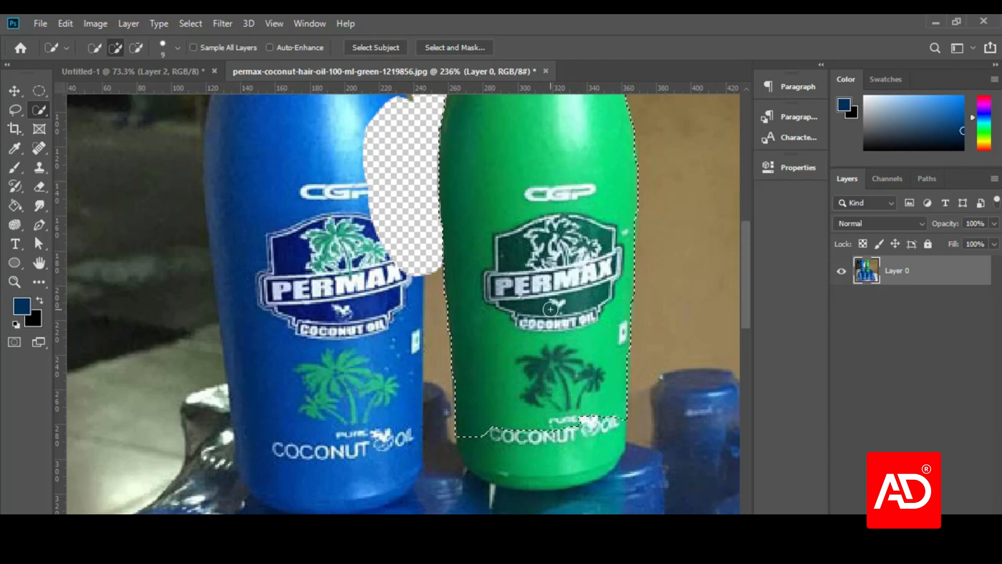
pyautogui.scroll(4, 550, 309)
pyautogui.moveTo(541, 196); pyautogui.dragTo(501, 157)
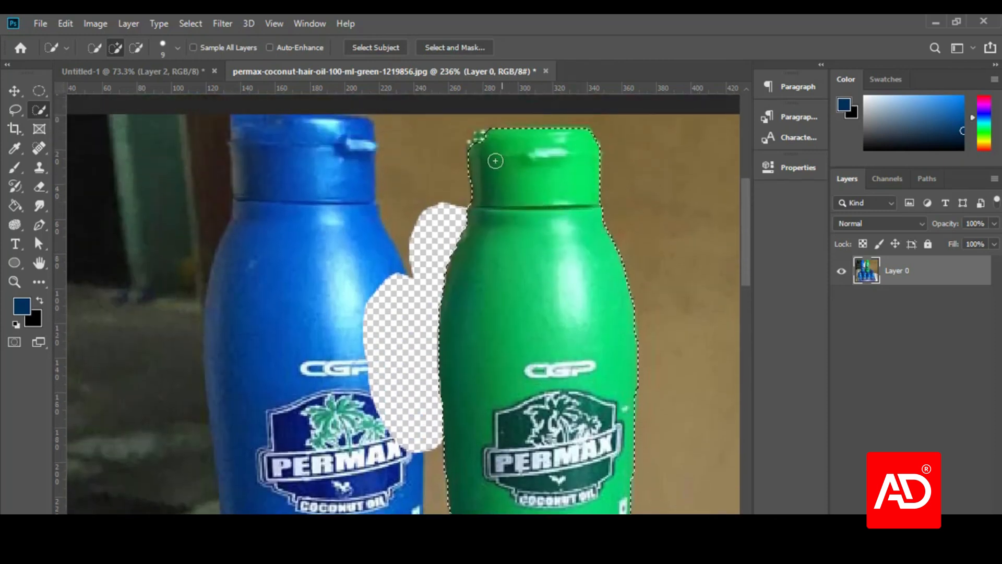
pyautogui.scroll(-5, 518, 412)
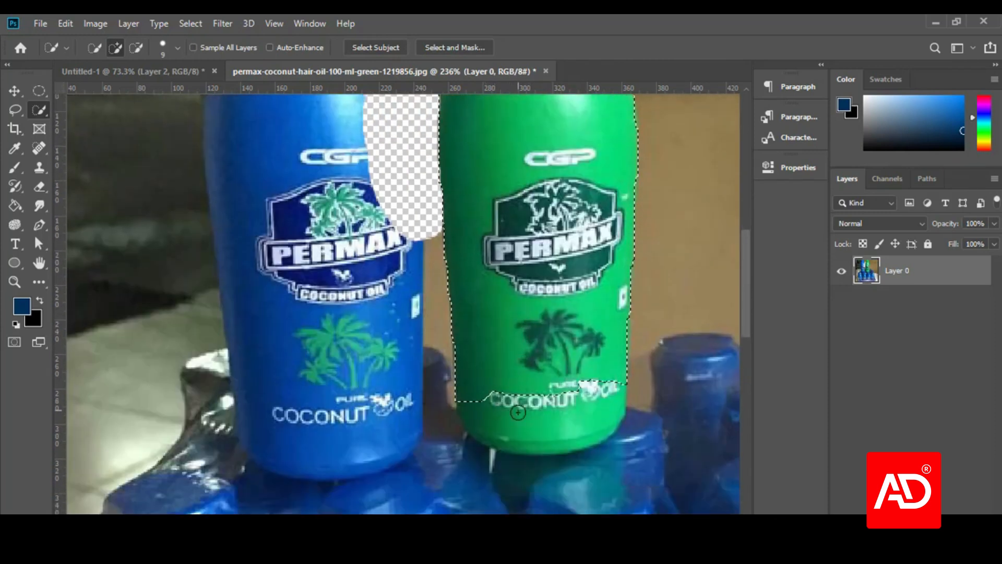
pyautogui.moveTo(518, 412)
pyautogui.mouseDown()
pyautogui.moveTo(506, 393)
pyautogui.moveTo(521, 419)
pyautogui.moveTo(579, 395)
pyautogui.mouseUp()
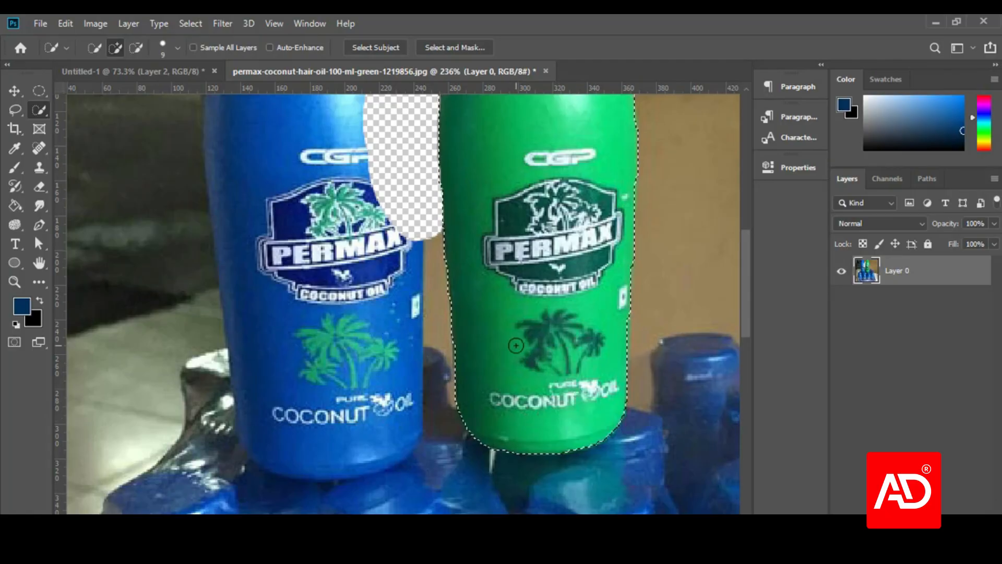
# - With the Lasso tool active, examine the selection outline up close along both sides of the green bottle
pyautogui.click(14, 108)
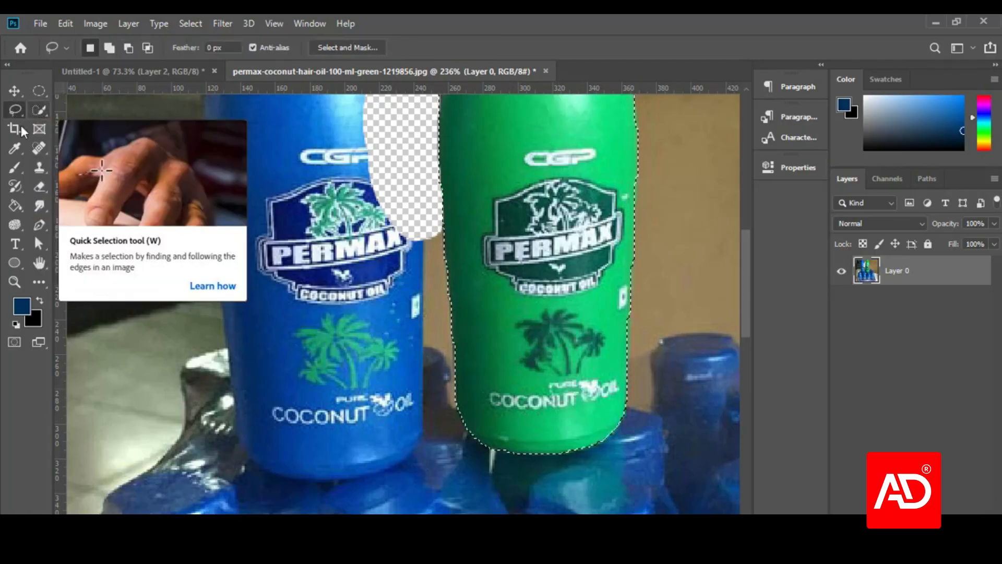
pyautogui.scroll(10, 465, 301)
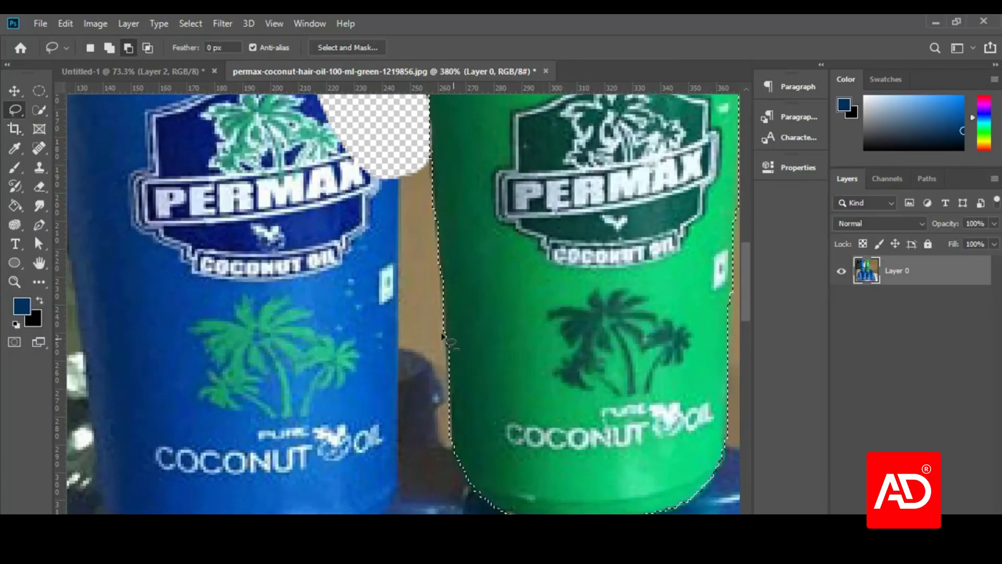
pyautogui.scroll(-5, 465, 331)
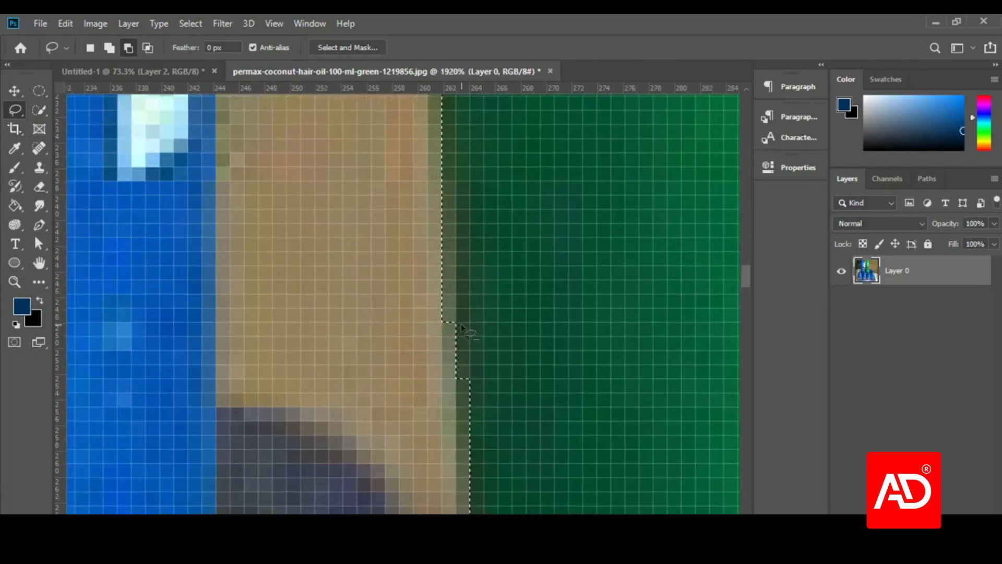
pyautogui.scroll(-8, 439, 344)
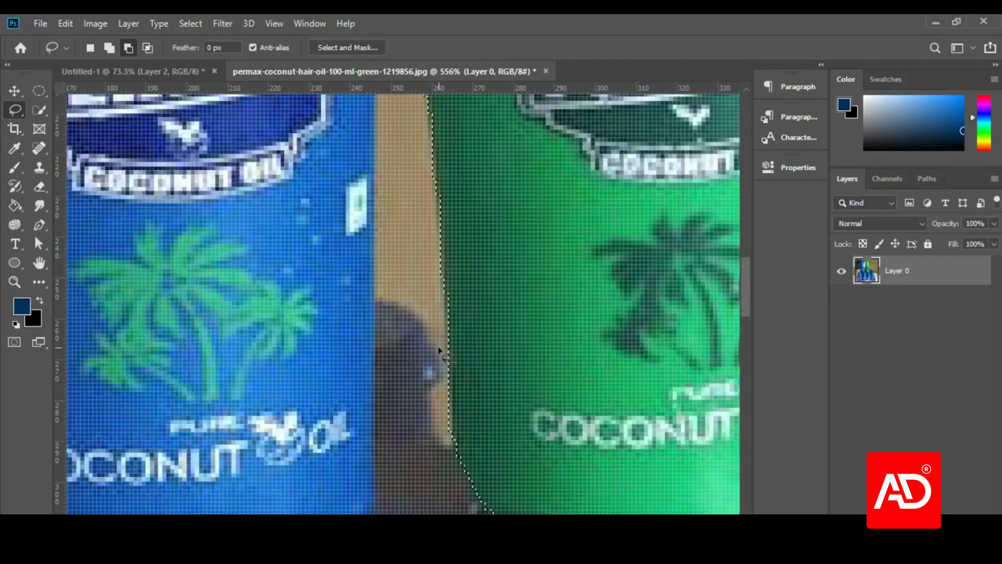
pyautogui.scroll(5, 460, 329)
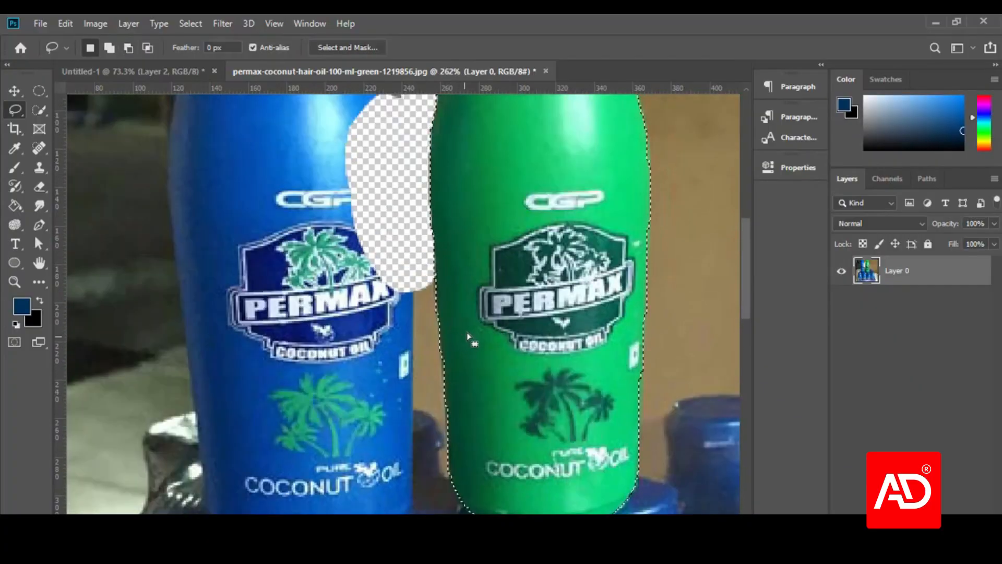
pyautogui.scroll(8, 647, 430)
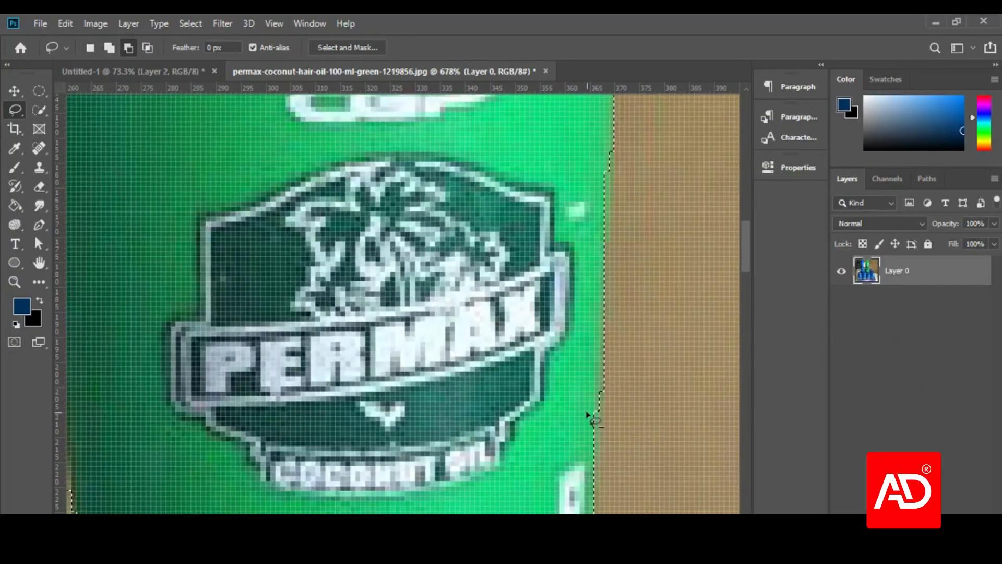
pyautogui.scroll(-2, 606, 389)
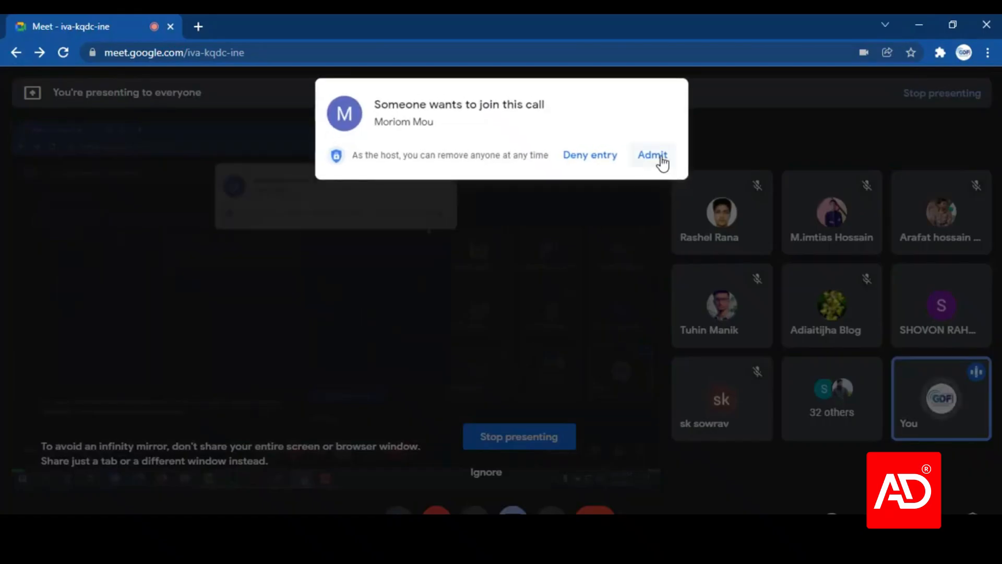
# - Admit the waiting participant to the Google Meet call and return to the upper-left corner of the green cap in Photoshop
pyautogui.click(650, 166)
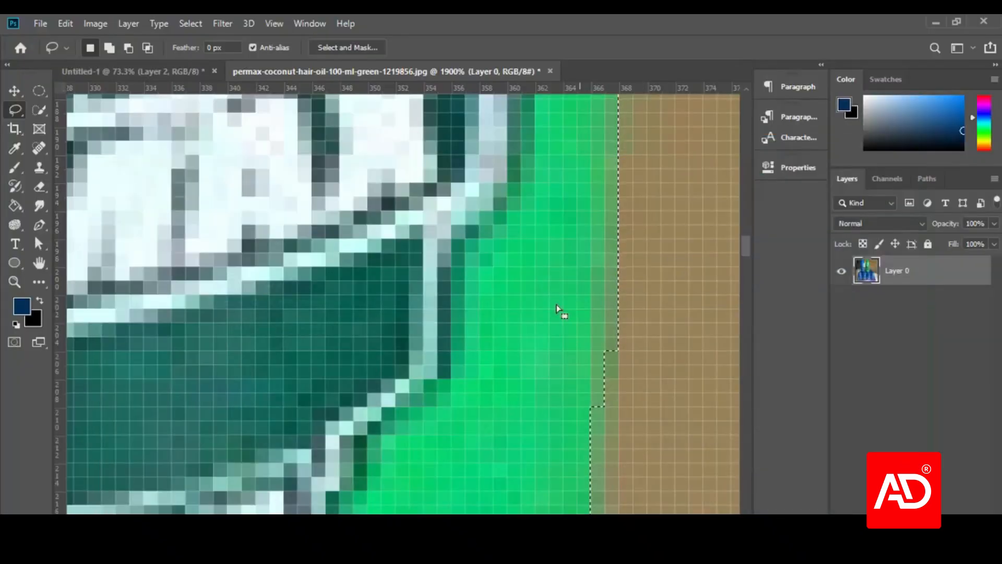
pyautogui.scroll(-10, 631, 433)
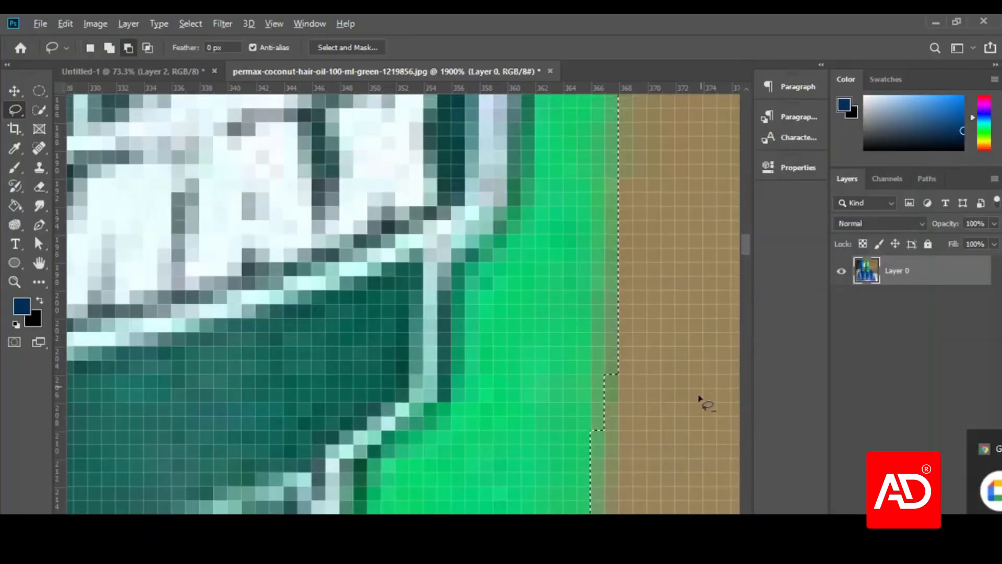
pyautogui.scroll(5, 543, 286)
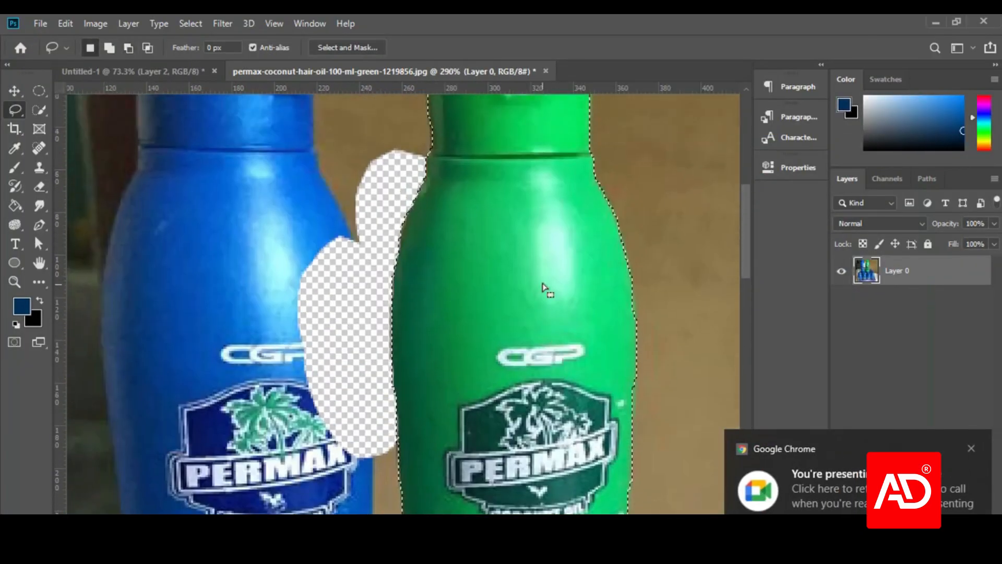
pyautogui.scroll(4, 412, 175)
pyautogui.scroll(5, 413, 175)
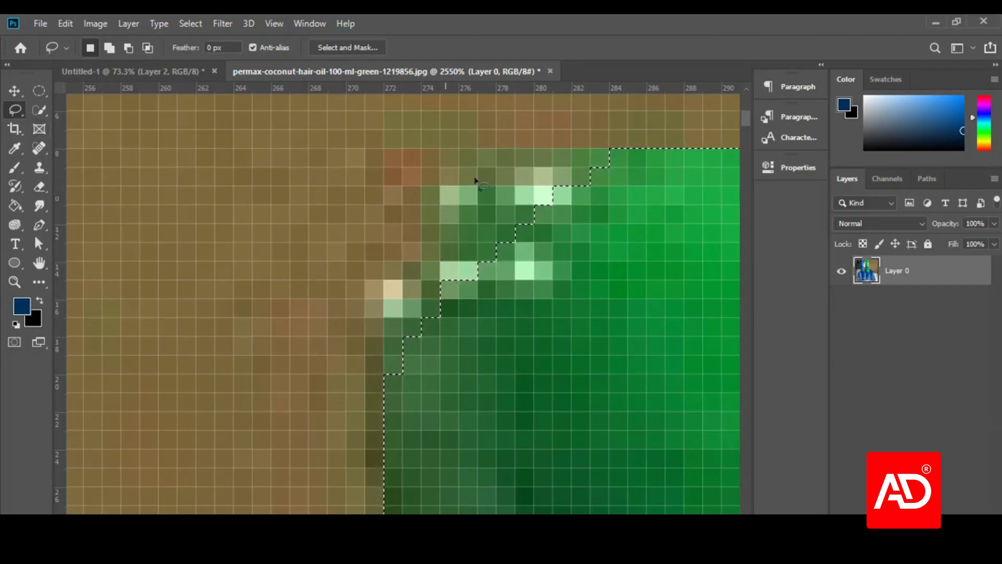
pyautogui.moveTo(568, 149); pyautogui.dragTo(517, 157)
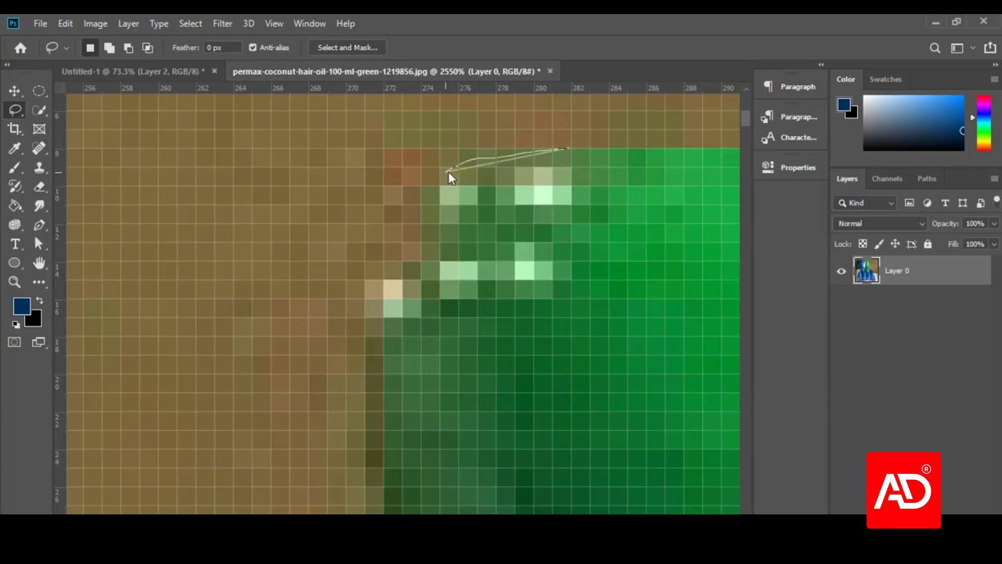
pyautogui.moveTo(449, 171); pyautogui.dragTo(454, 171)
pyautogui.click(492, 230)
pyautogui.hotkey('ctrl', 'z')
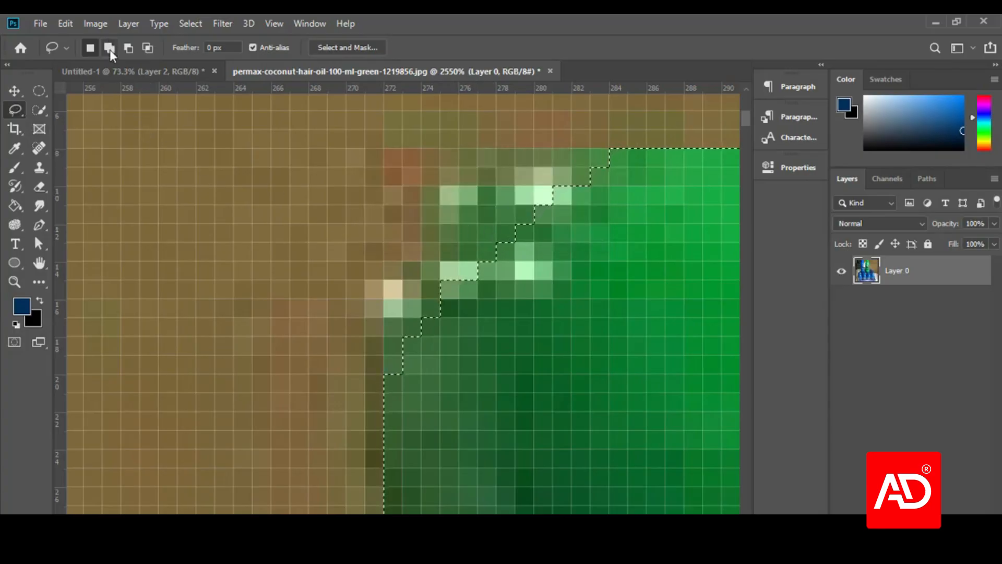
# - Add the cap's missing upper-left corner to the selection with the Lasso, and subtract the stray area above the cap
pyautogui.click(110, 48)
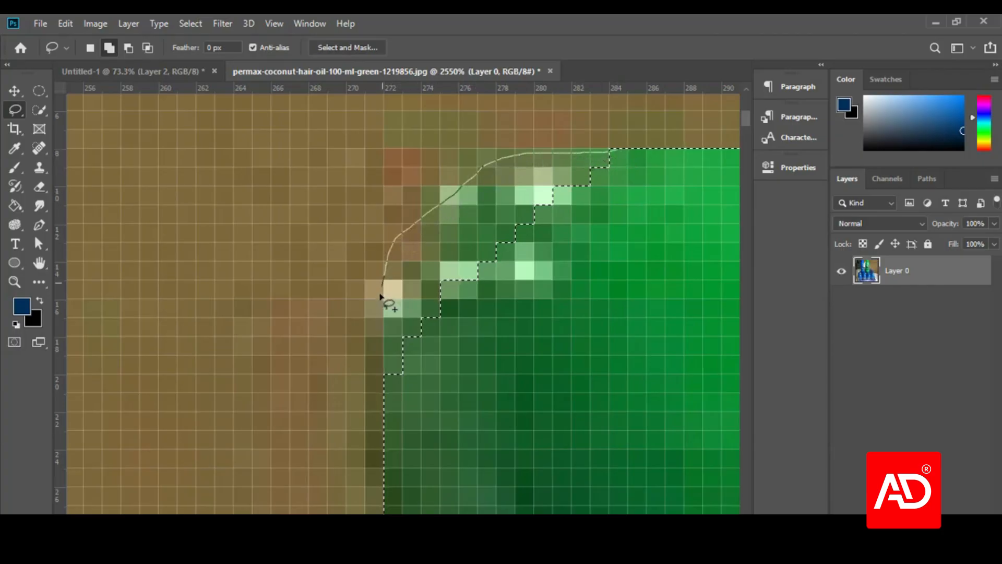
pyautogui.moveTo(410, 407)
pyautogui.mouseDown()
pyautogui.moveTo(672, 235)
pyautogui.moveTo(710, 157)
pyautogui.mouseUp()
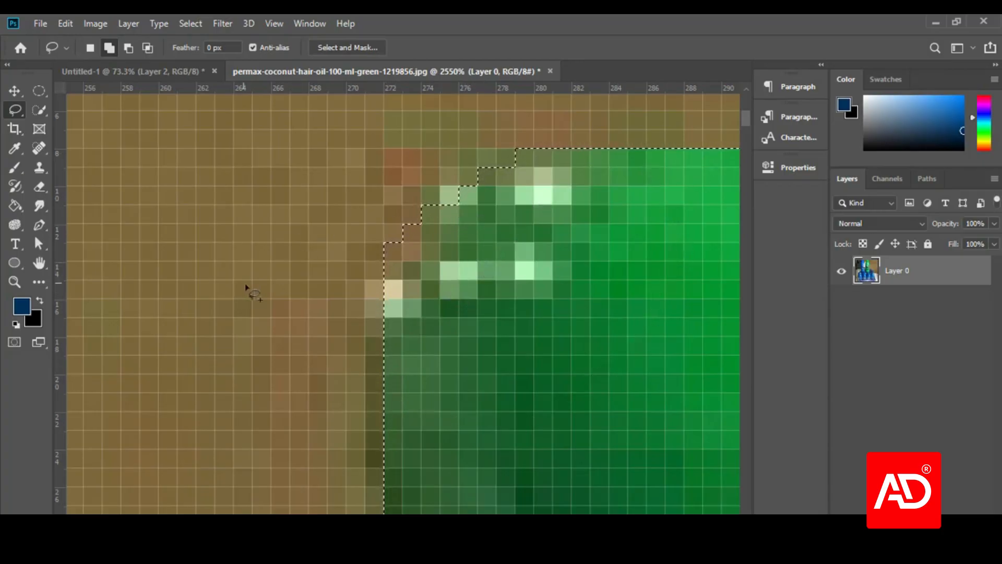
pyautogui.scroll(-5, 246, 289)
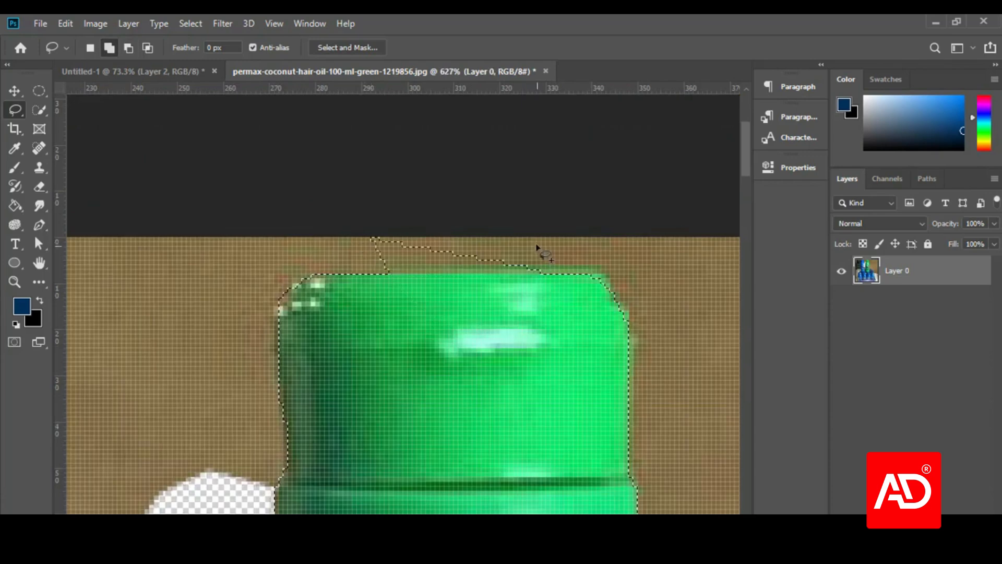
pyautogui.press('alt')
pyautogui.moveTo(395, 261)
pyautogui.mouseDown()
pyautogui.moveTo(537, 312)
pyautogui.moveTo(574, 253)
pyautogui.mouseUp()
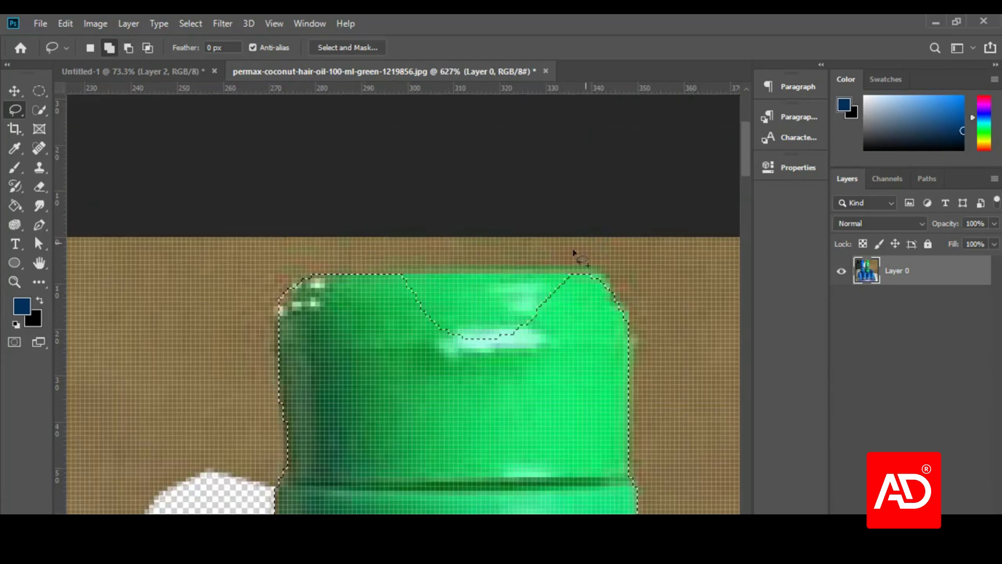
# - Add the notch in the cap's top edge back to the selection using the Lasso and the Rectangular Marquee in add mode
pyautogui.scroll(3, 470, 308)
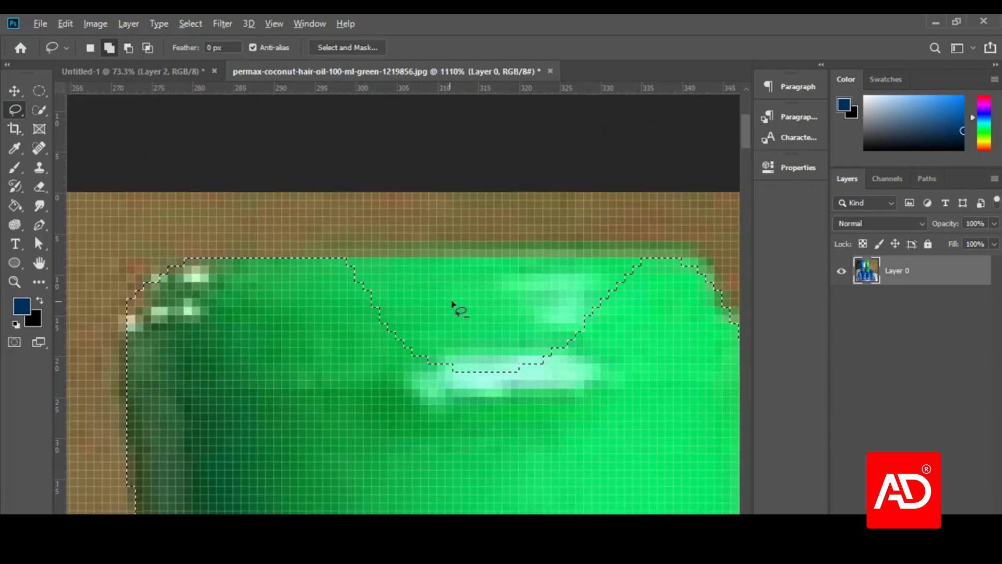
pyautogui.scroll(1, 450, 301)
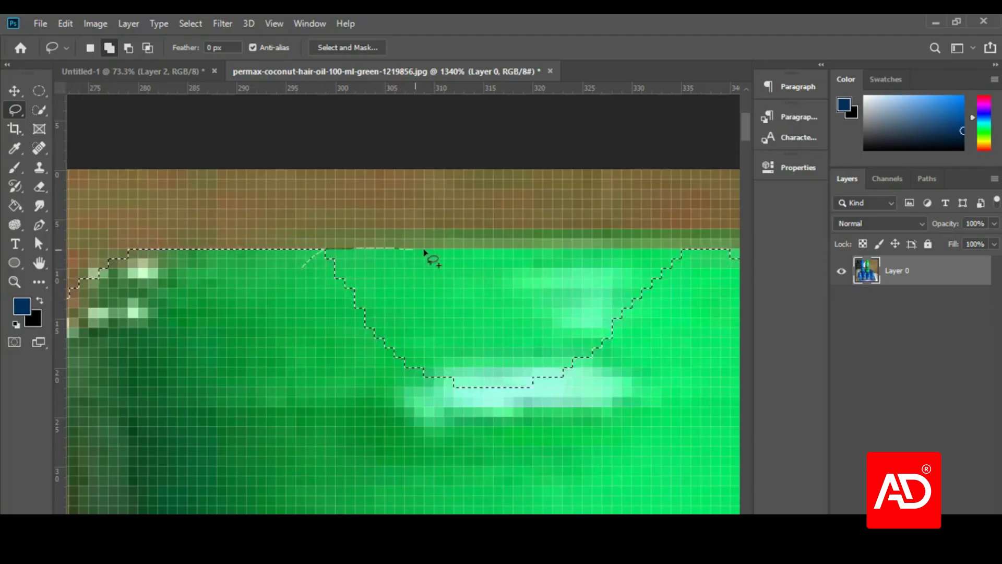
pyautogui.moveTo(600, 399)
pyautogui.mouseDown()
pyautogui.moveTo(275, 369)
pyautogui.moveTo(374, 256)
pyautogui.mouseUp()
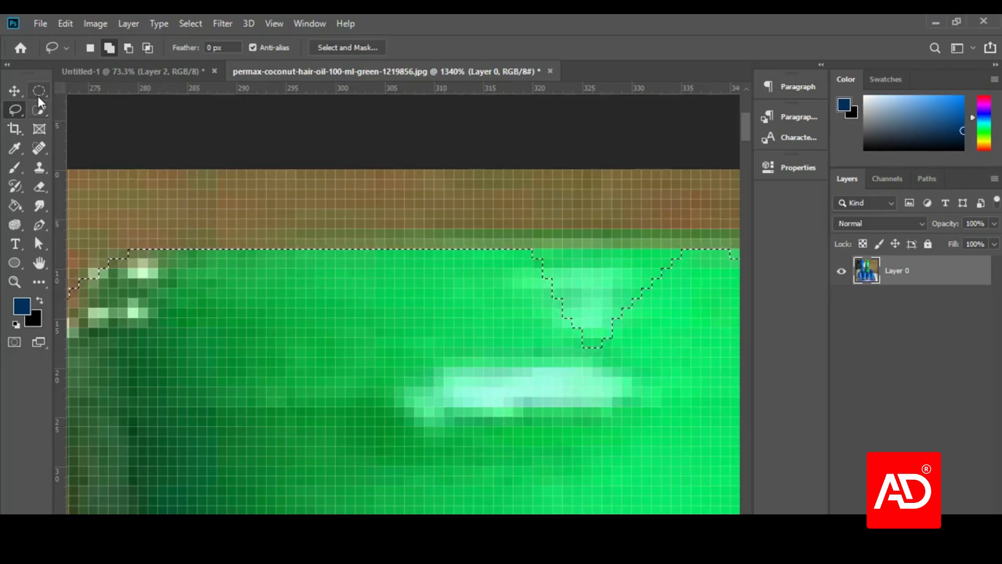
pyautogui.moveTo(37, 96)
pyautogui.mouseDown()
pyautogui.moveTo(95, 102)
pyautogui.moveTo(120, 91)
pyautogui.mouseUp()
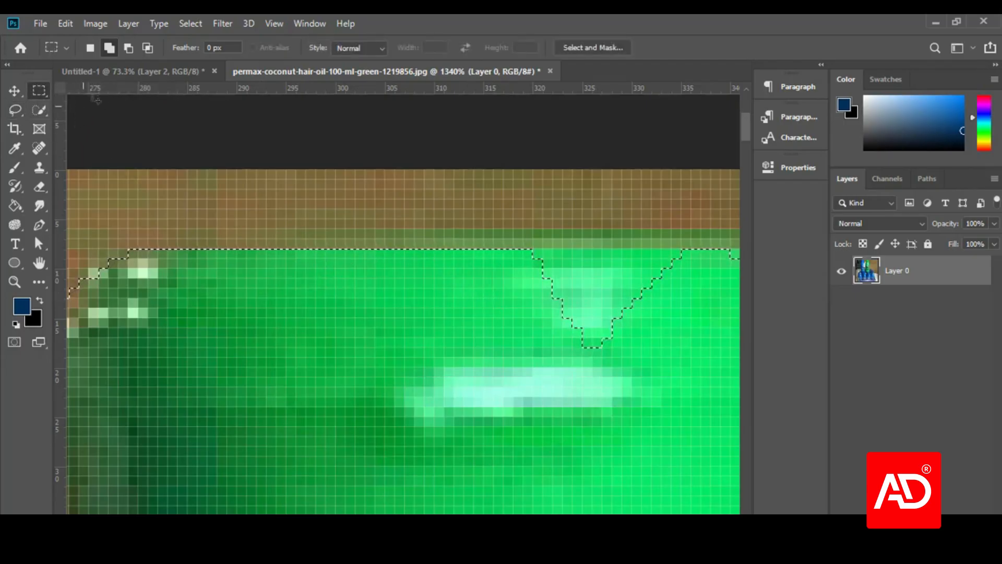
pyautogui.click(109, 48)
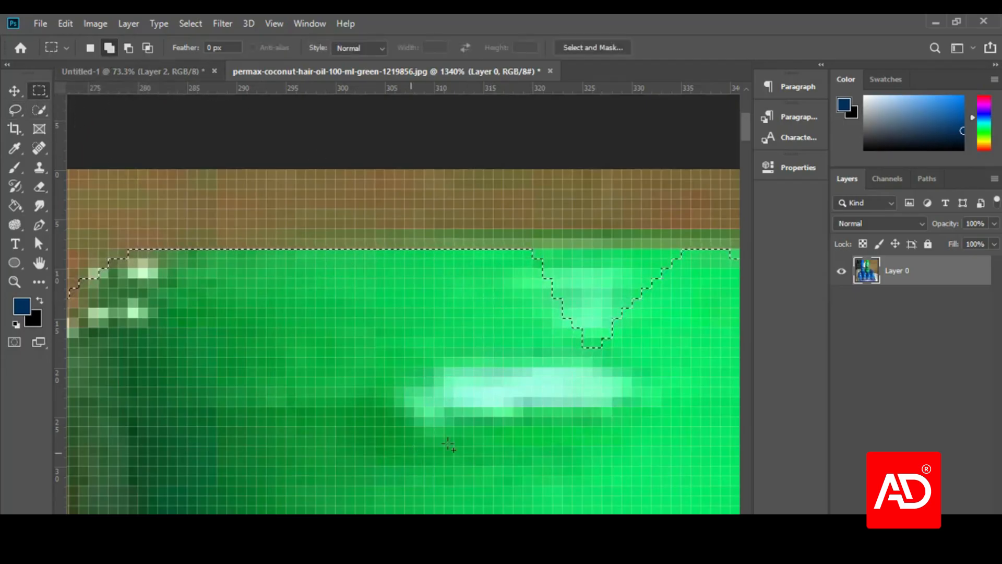
pyautogui.moveTo(700, 263); pyautogui.dragTo(708, 251)
pyautogui.scroll(-3, 376, 287)
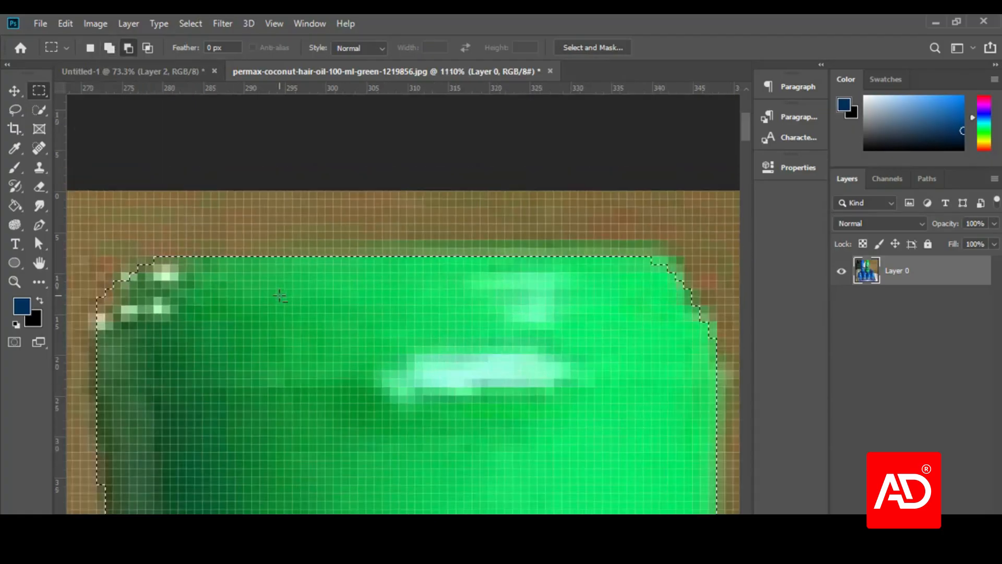
pyautogui.scroll(3, 630, 284)
pyautogui.scroll(2, 630, 284)
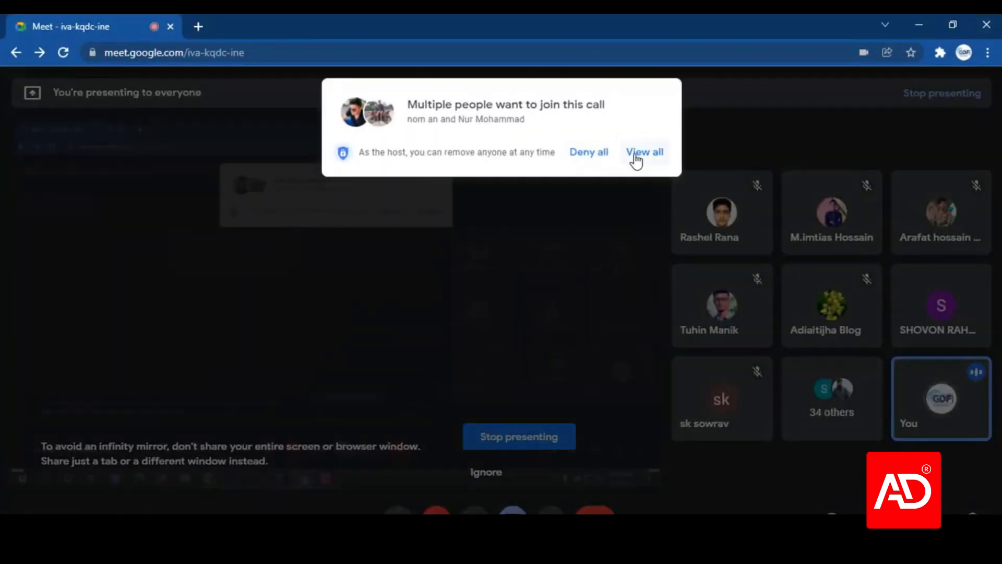
# - Switch to Google Meet and admit all participants waiting to join the call
pyautogui.click(637, 158)
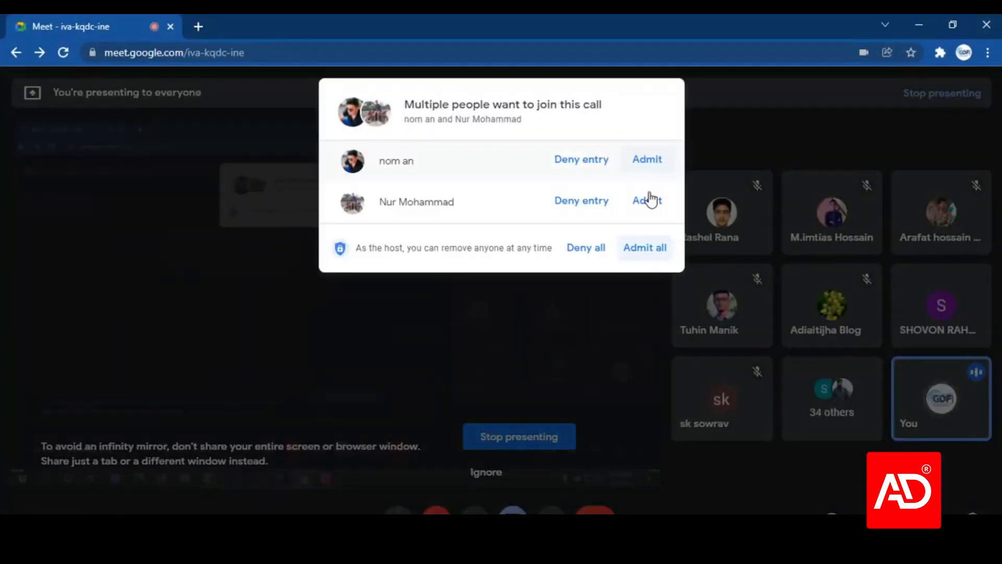
pyautogui.click(646, 248)
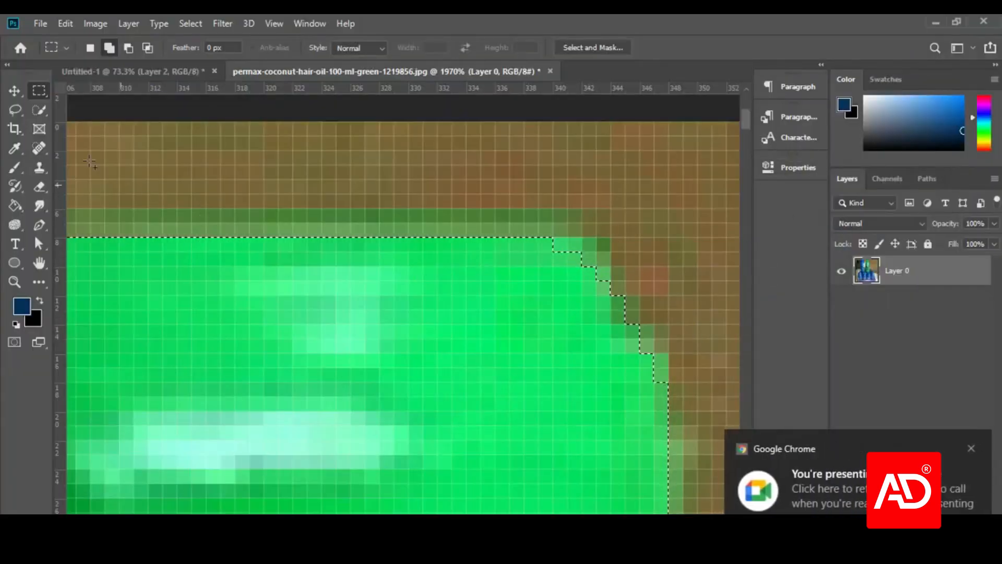
# - Reduce the Quick Selection brush to size 1 and extend the selection into the cap's upper-right corner in Photoshop
pyautogui.click(42, 111)
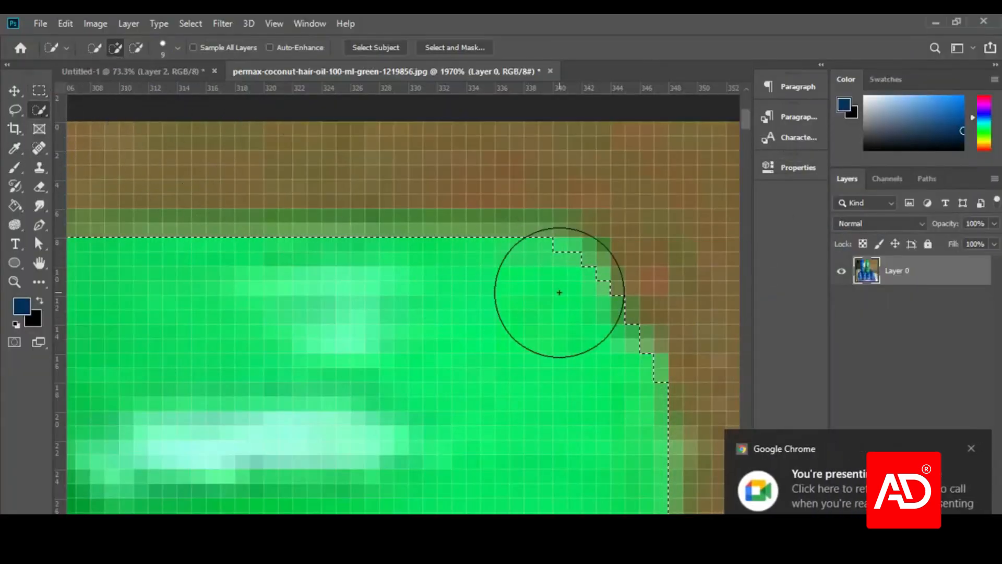
pyautogui.press('[')
pyautogui.press('[')
pyautogui.press('[')
pyautogui.press('[')
pyautogui.press('[')
pyautogui.press('[')
pyautogui.press('[')
pyautogui.press('[')
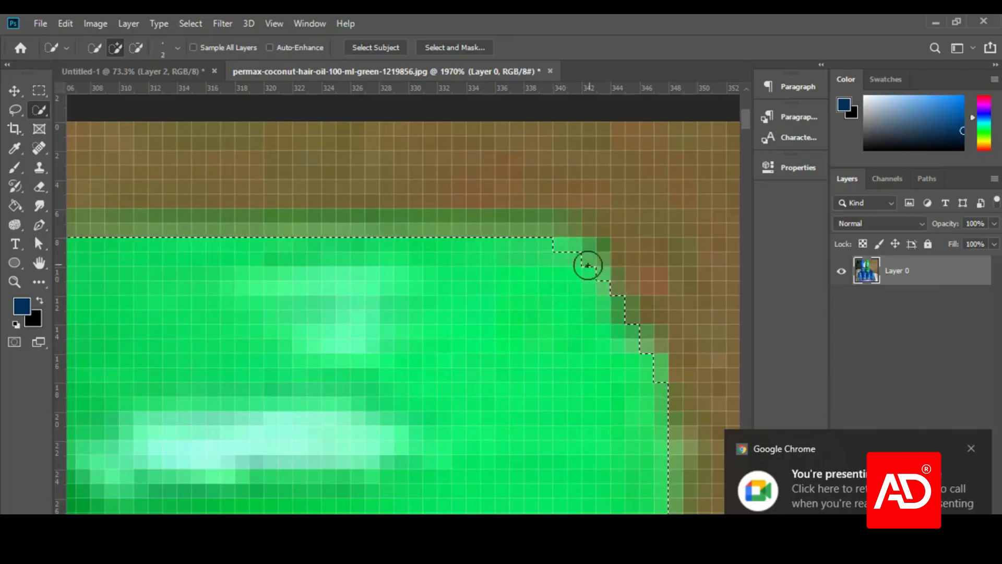
pyautogui.moveTo(579, 262); pyautogui.dragTo(559, 247)
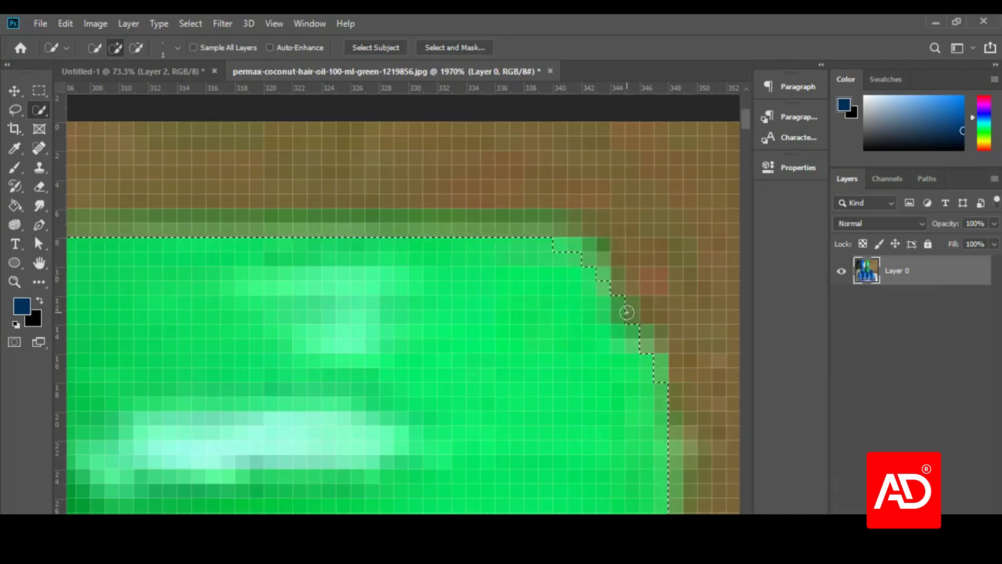
pyautogui.moveTo(585, 278); pyautogui.dragTo(573, 252)
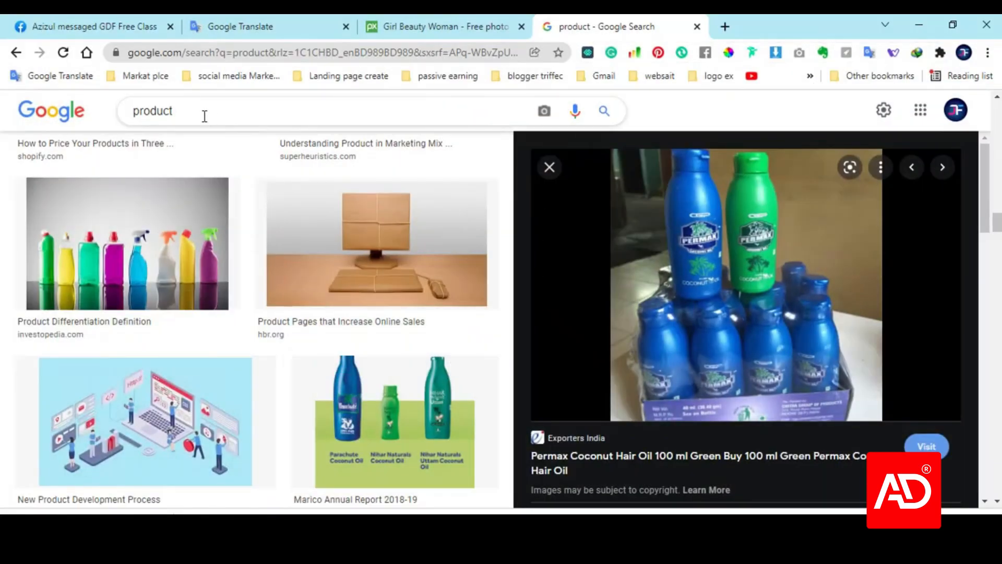
# - Switch to Chrome and browse the product image results, opening the Investopedia bottles picture and a related personal care products picture
pyautogui.click(205, 116)
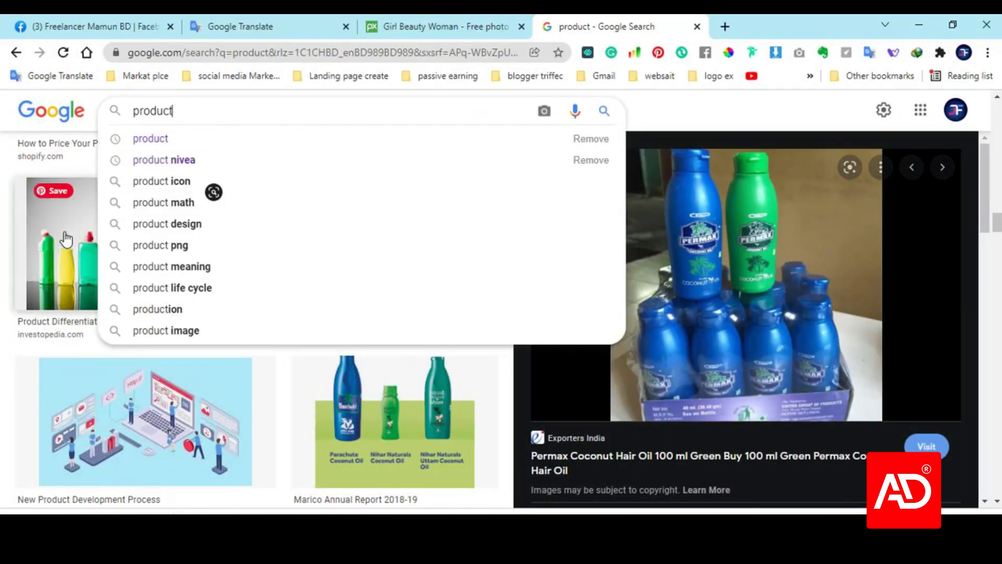
pyautogui.click(105, 248)
pyautogui.scroll(-2, 739, 308)
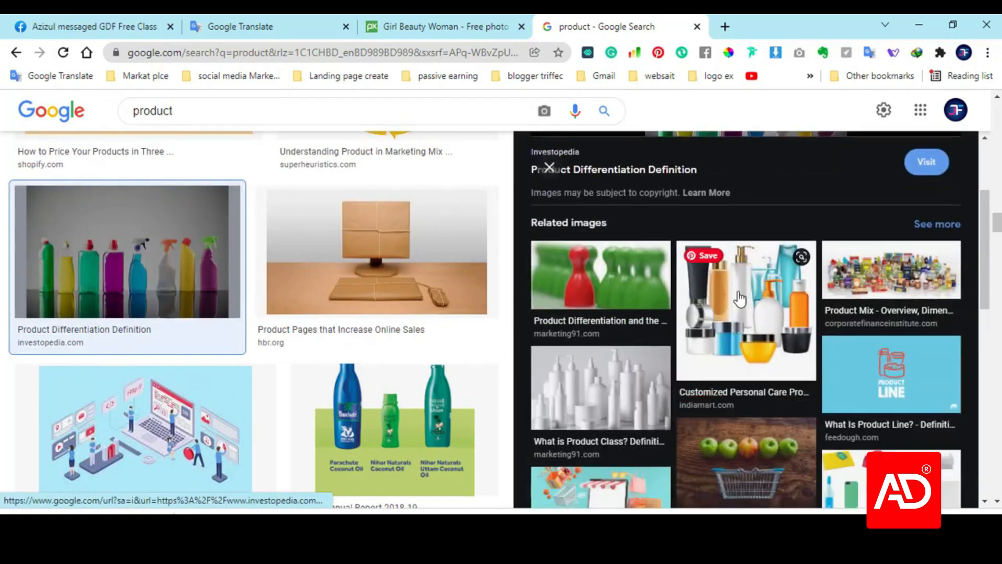
pyautogui.click(740, 297)
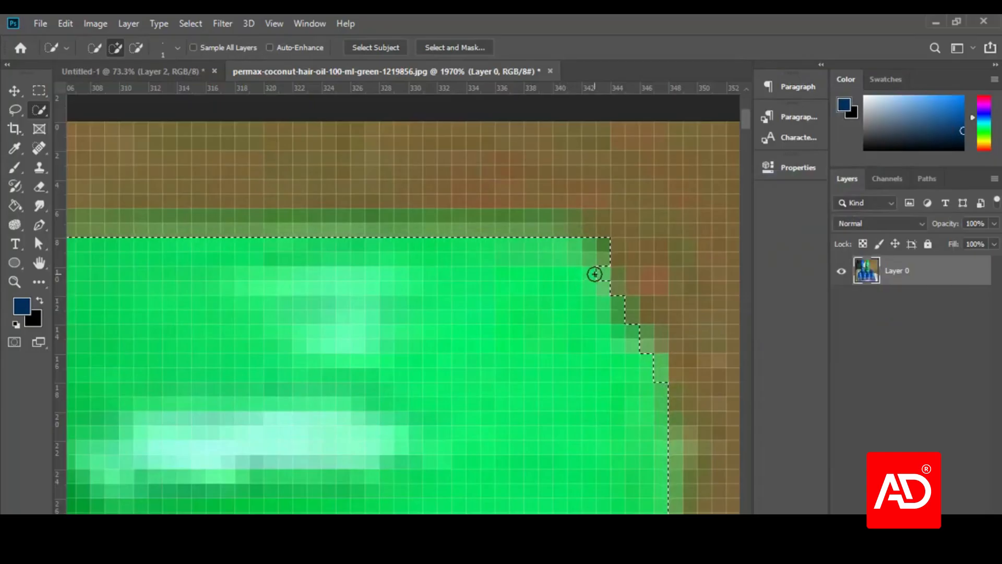
# - Add the missing stair-step pixels along the cap's upper-right corner to the selection using the Lasso in add mode
pyautogui.click(14, 111)
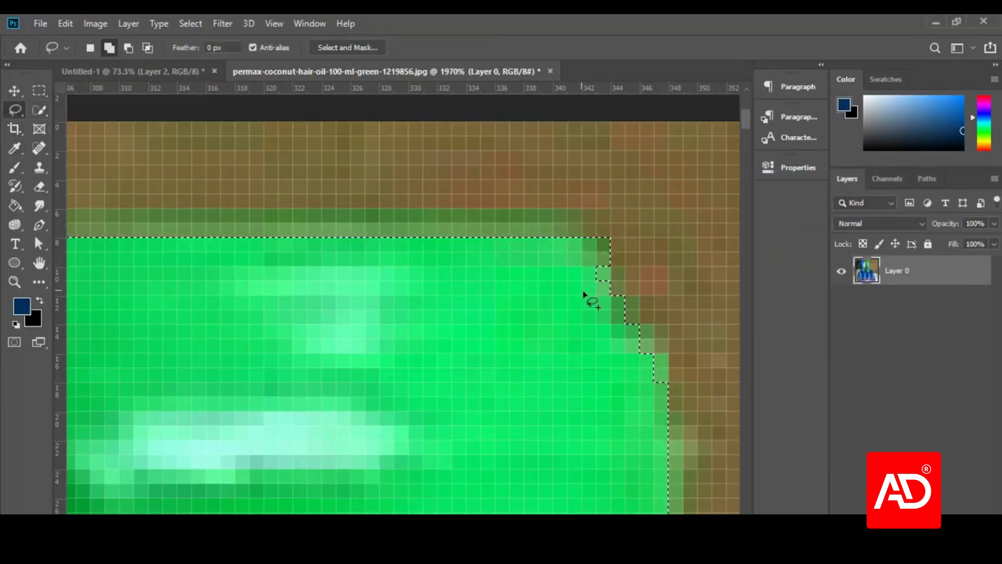
pyautogui.moveTo(581, 280); pyautogui.dragTo(603, 264)
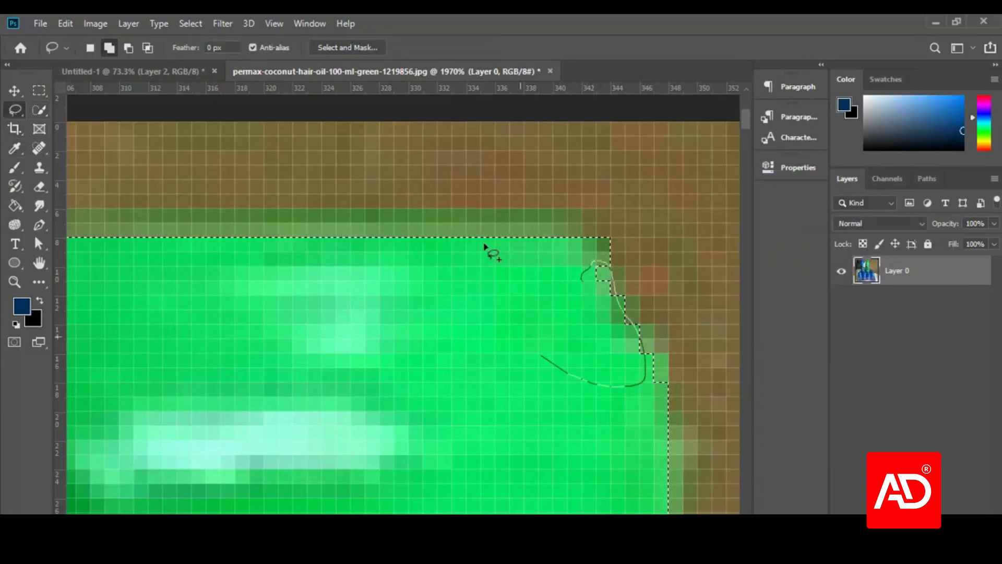
pyautogui.moveTo(485, 247)
pyautogui.mouseDown()
pyautogui.moveTo(524, 275)
pyautogui.moveTo(487, 324)
pyautogui.moveTo(625, 292)
pyautogui.mouseUp()
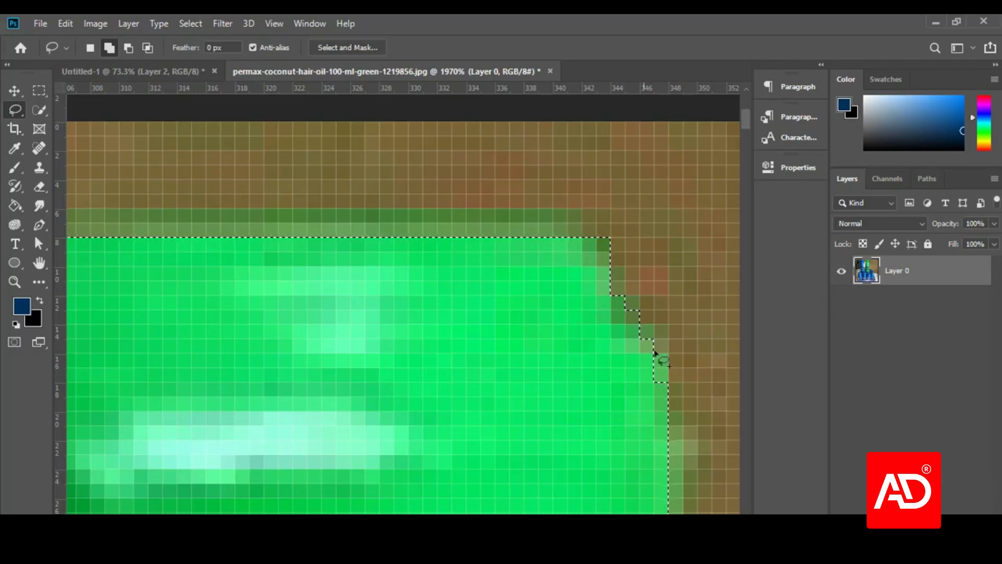
pyautogui.scroll(-2, 655, 353)
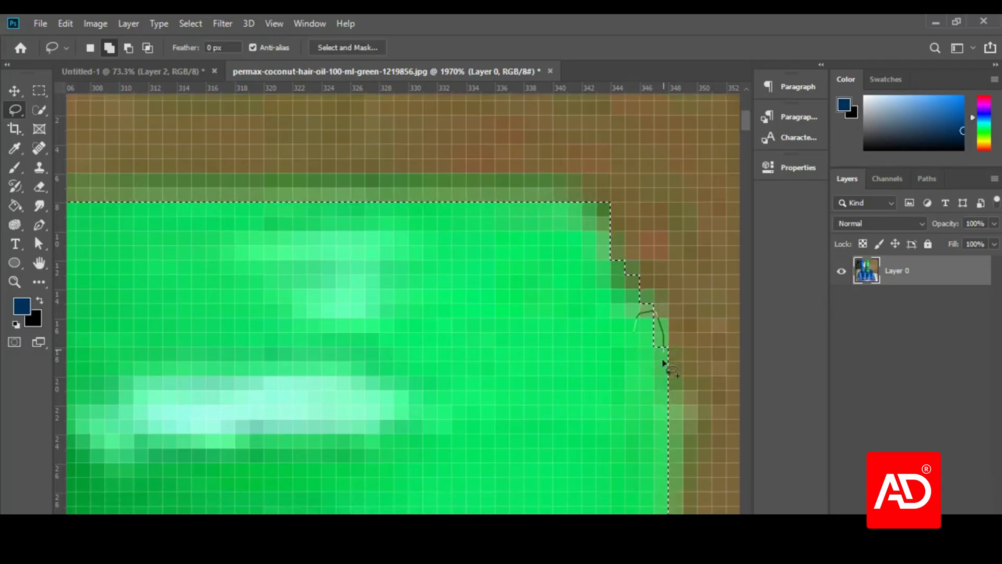
pyautogui.moveTo(670, 369); pyautogui.dragTo(668, 366)
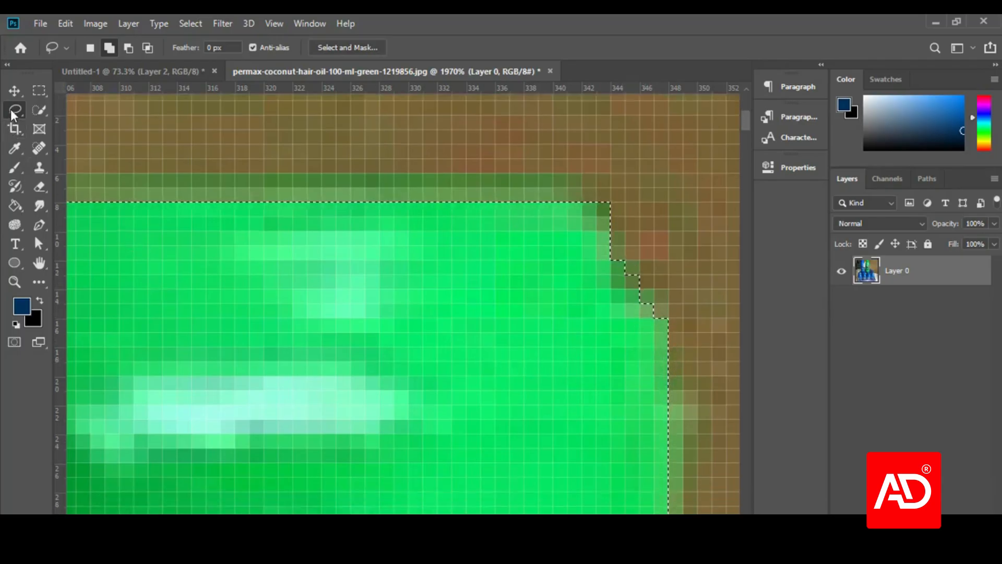
# - Inspect the green bottle's selection outline from the cap down to the base
pyautogui.scroll(-5, 569, 396)
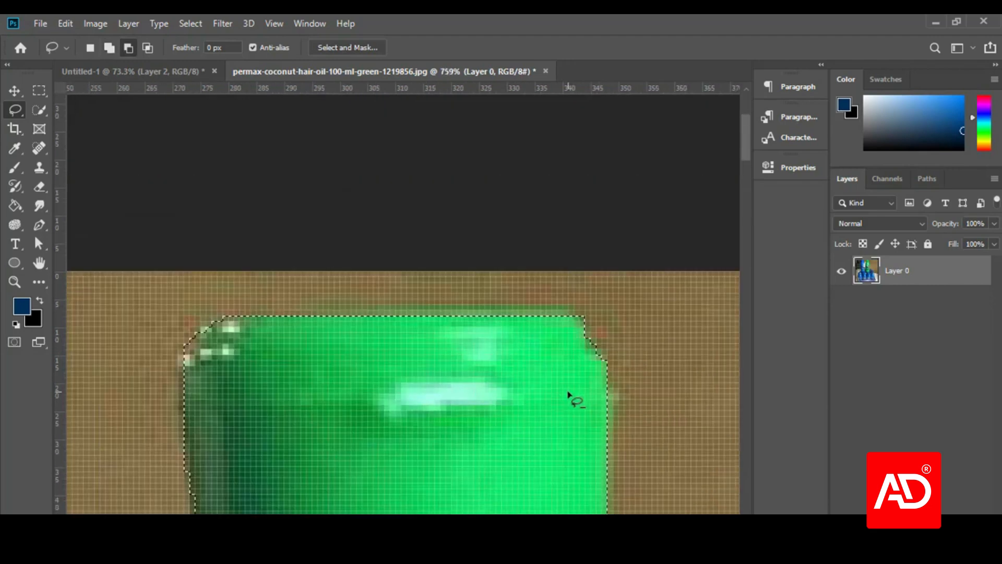
pyautogui.scroll(-2, 569, 395)
pyautogui.scroll(-2, 530, 398)
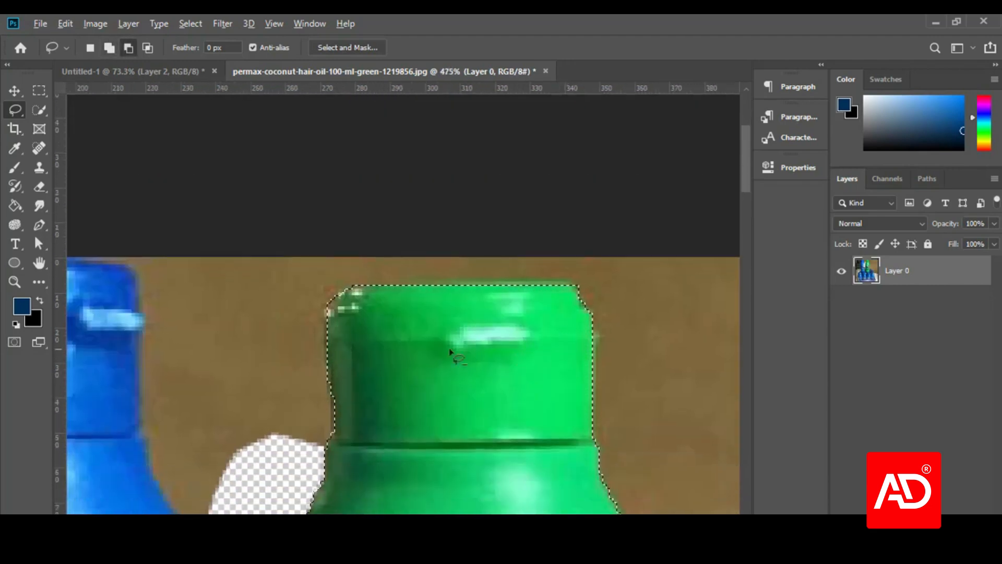
pyautogui.scroll(-2, 480, 358)
pyautogui.scroll(-2, 481, 358)
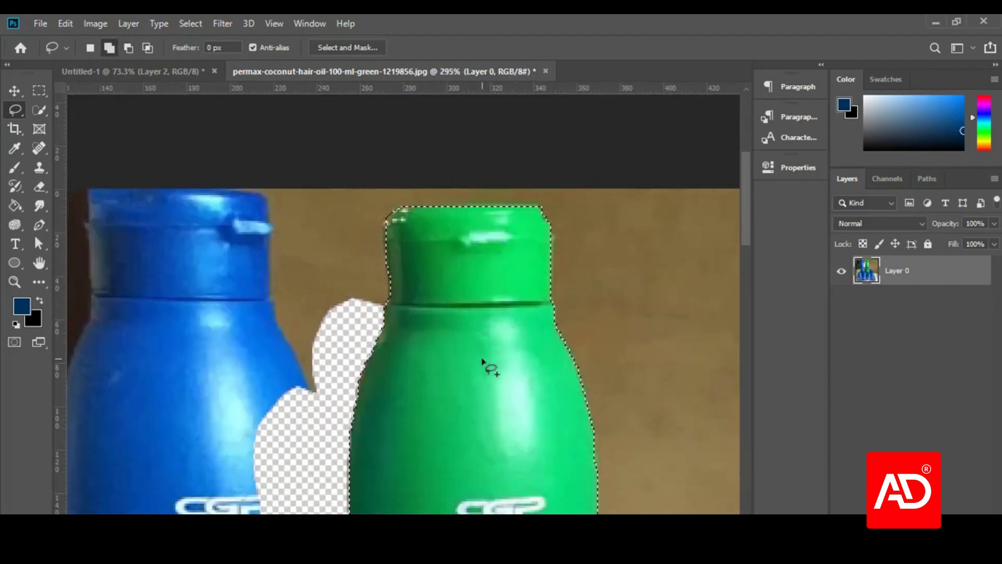
pyautogui.scroll(-5, 482, 360)
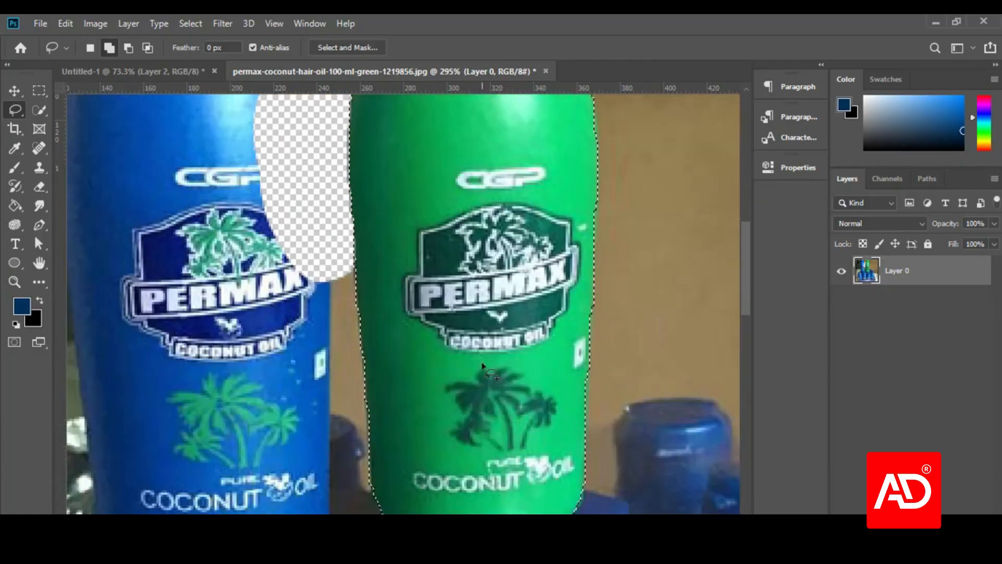
pyautogui.scroll(-1, 482, 365)
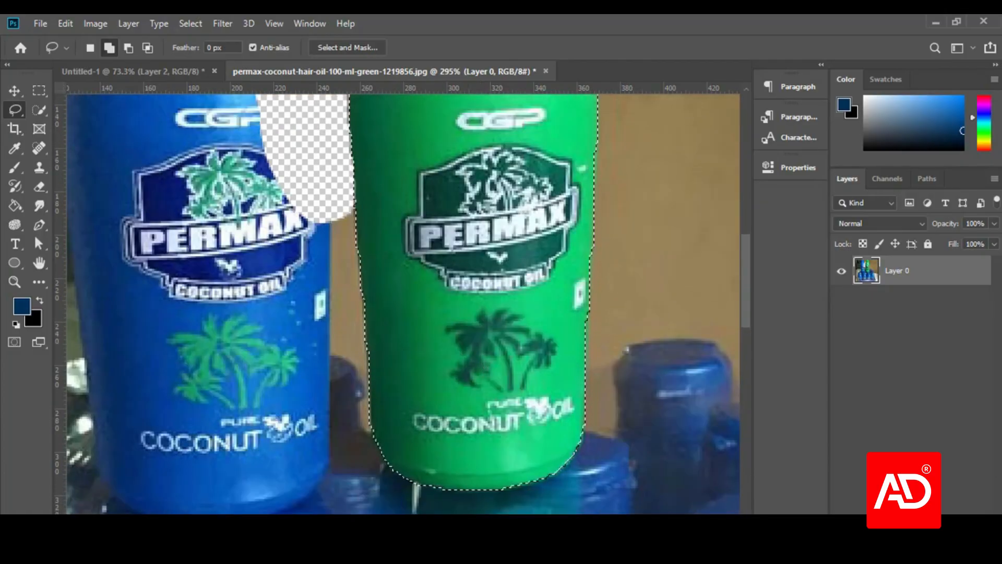
# - Switch to Google Meet, admit the participant waiting to join, and return to Photoshop
pyautogui.click(453, 562)
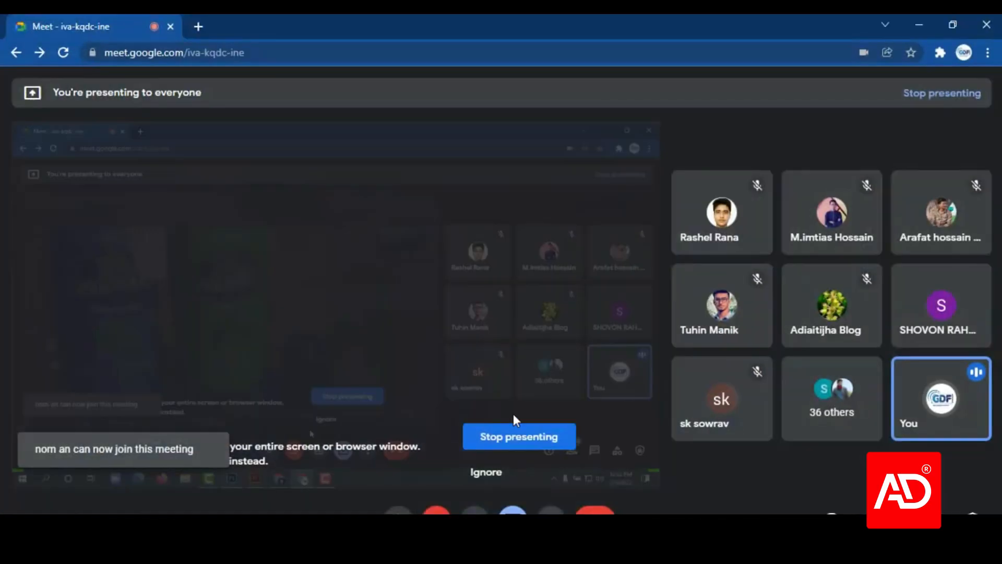
pyautogui.click(649, 167)
pyautogui.click(917, 18)
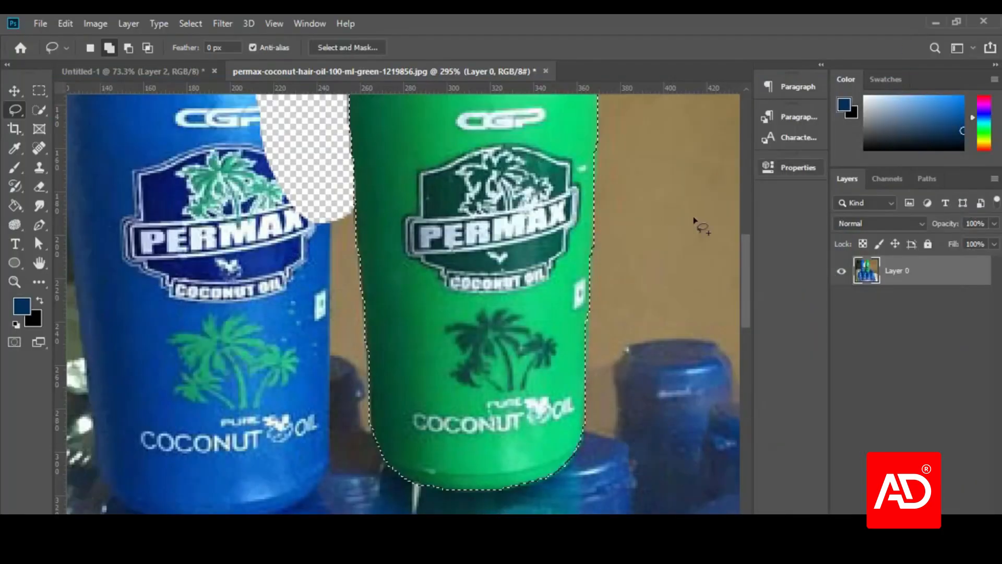
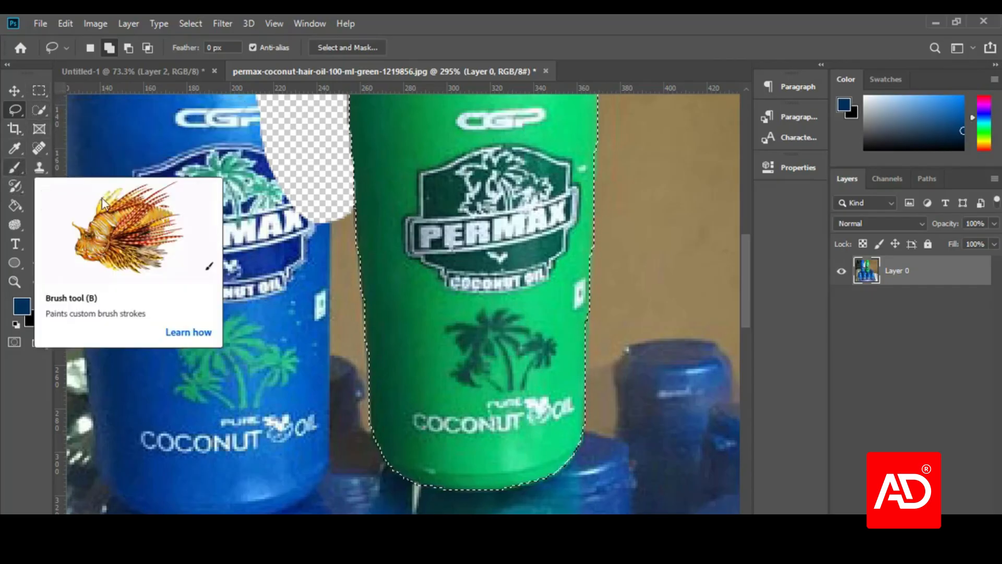
# - Examine the selection edge along the bottle's left shoulder and its overall outline against the whole photo
pyautogui.scroll(10, 353, 434)
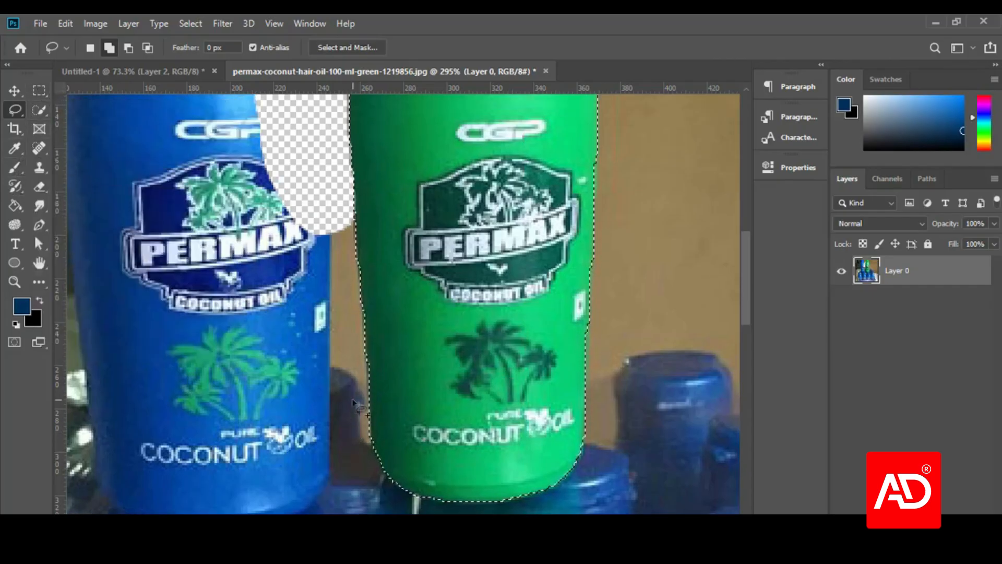
pyautogui.scroll(5, 355, 402)
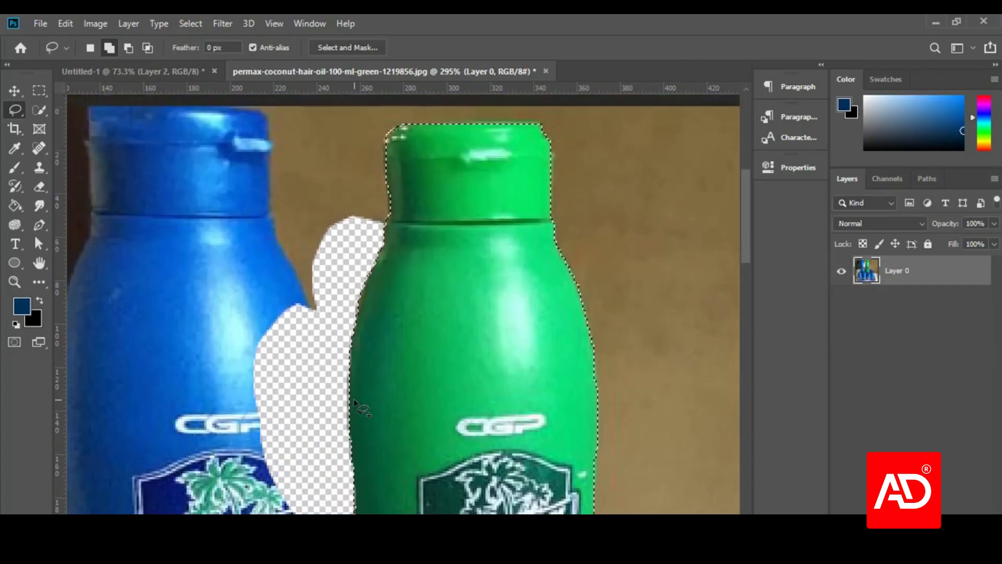
pyautogui.press('alt')
pyautogui.scroll(6, 353, 403)
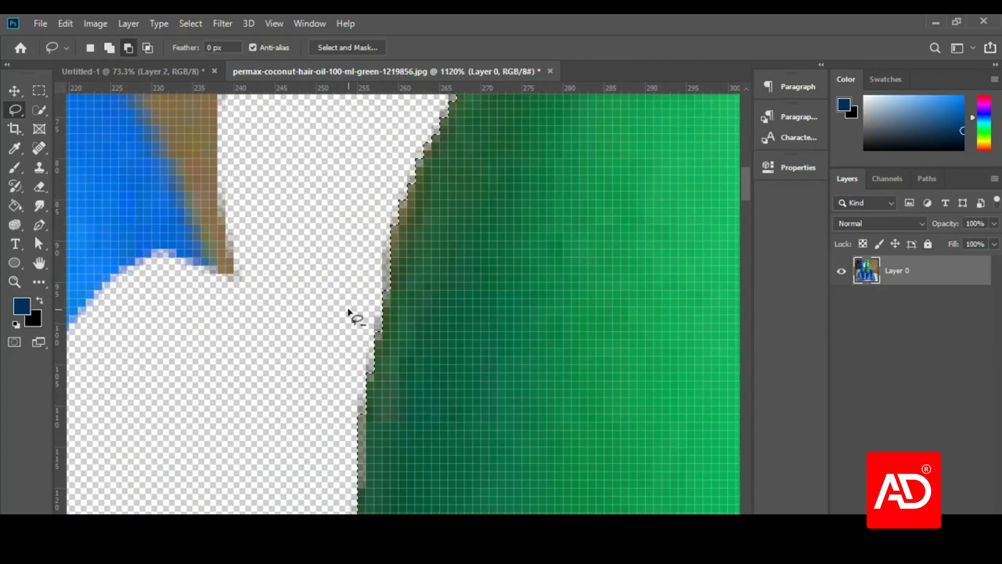
pyautogui.scroll(-4, 334, 343)
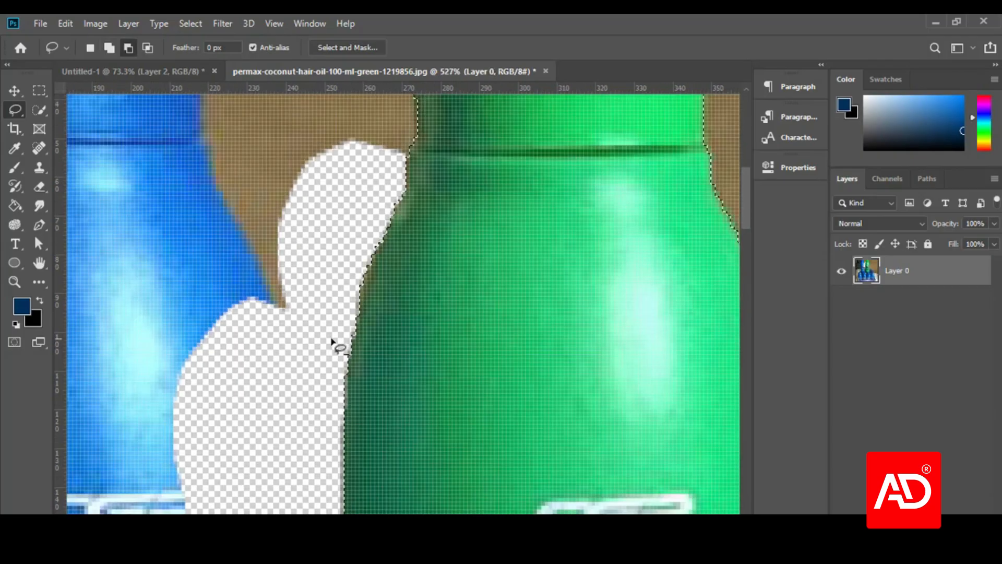
pyautogui.scroll(-2, 332, 341)
pyautogui.scroll(2, 381, 345)
pyautogui.press('shift')
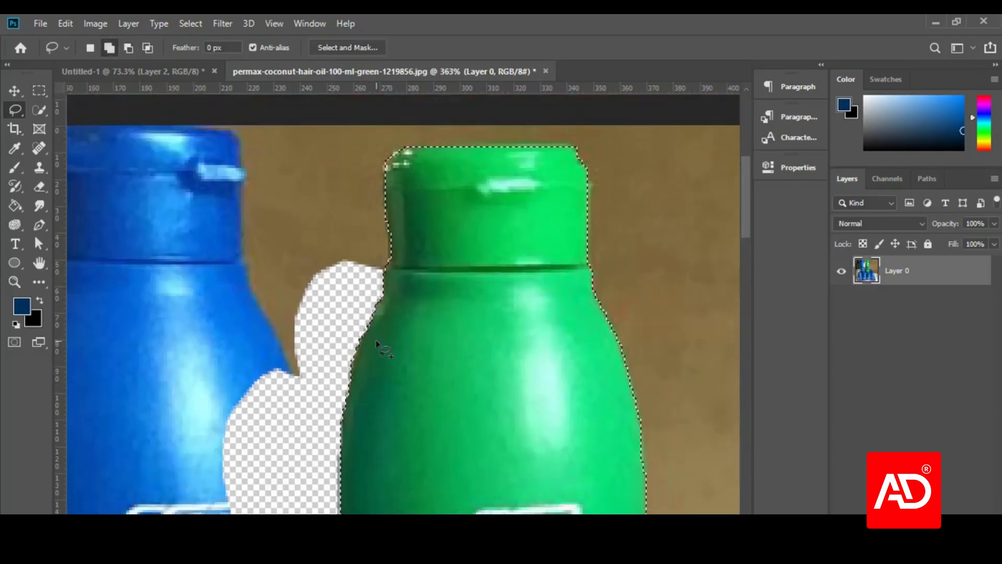
pyautogui.scroll(-5, 377, 343)
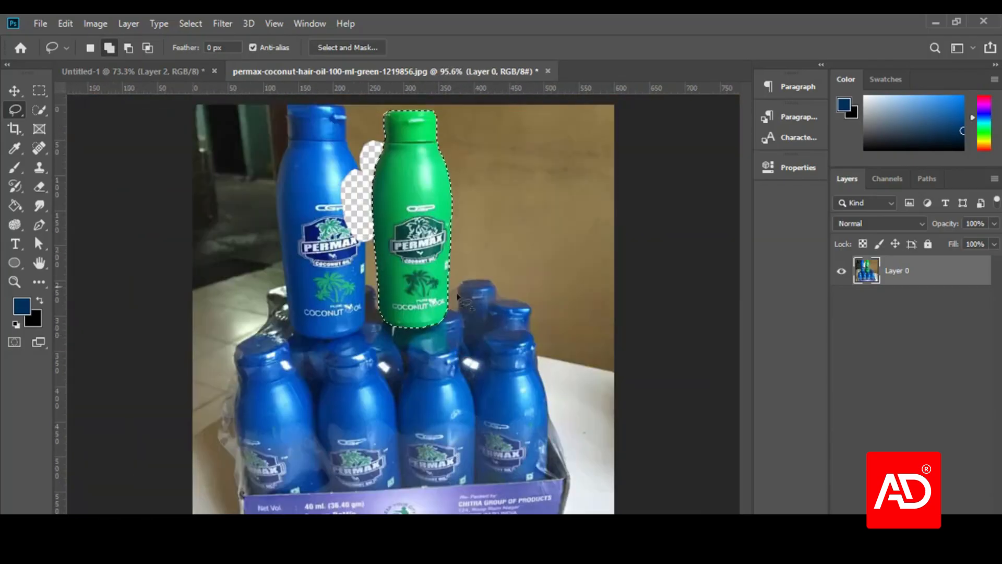
# - Lasso along the bottle's lower-right curve in add mode to refine the selection edge
pyautogui.scroll(10, 458, 297)
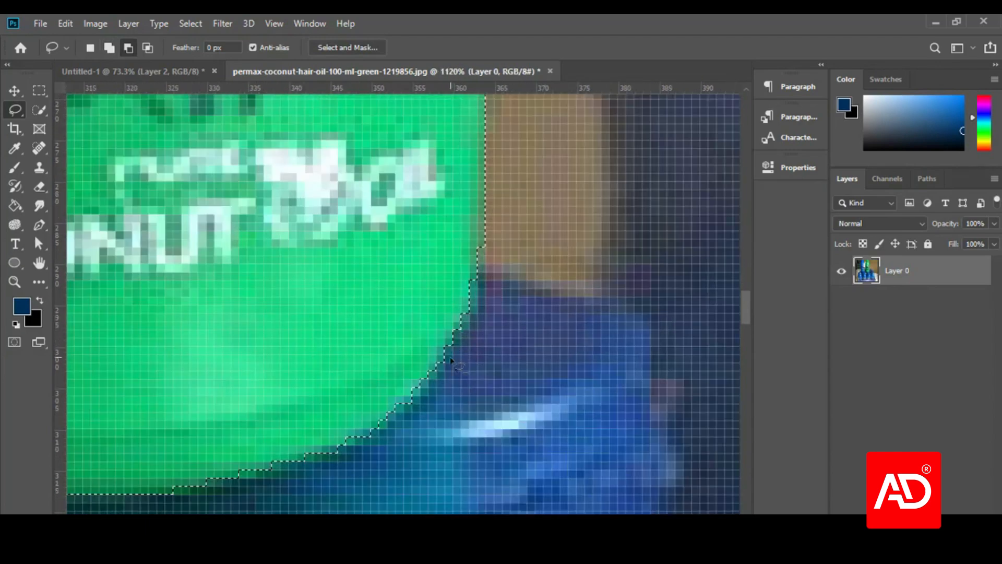
pyautogui.scroll(2, 451, 360)
pyautogui.scroll(-1, 509, 342)
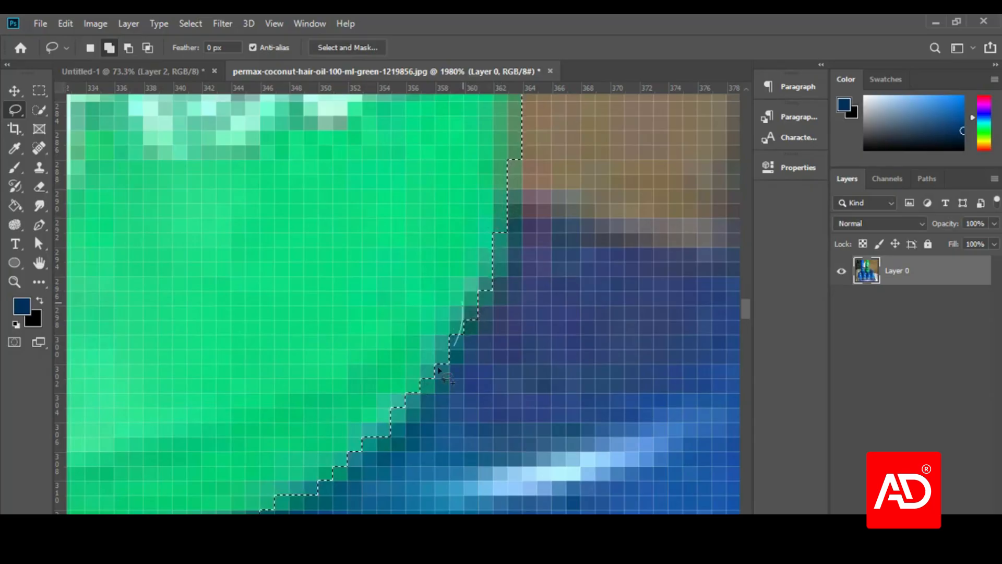
pyautogui.moveTo(369, 422); pyautogui.dragTo(364, 424)
# - Trim the stray dark pixels from the selection beneath the bottle's lower-right curve using the Lasso in subtract mode
pyautogui.scroll(-6, 614, 364)
pyautogui.scroll(4, 360, 482)
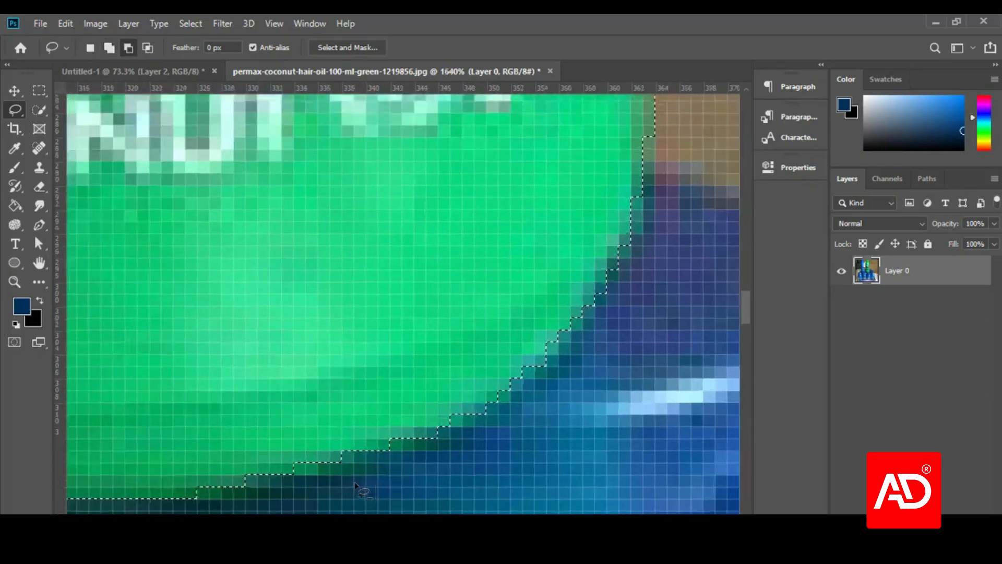
pyautogui.scroll(-3, 334, 482)
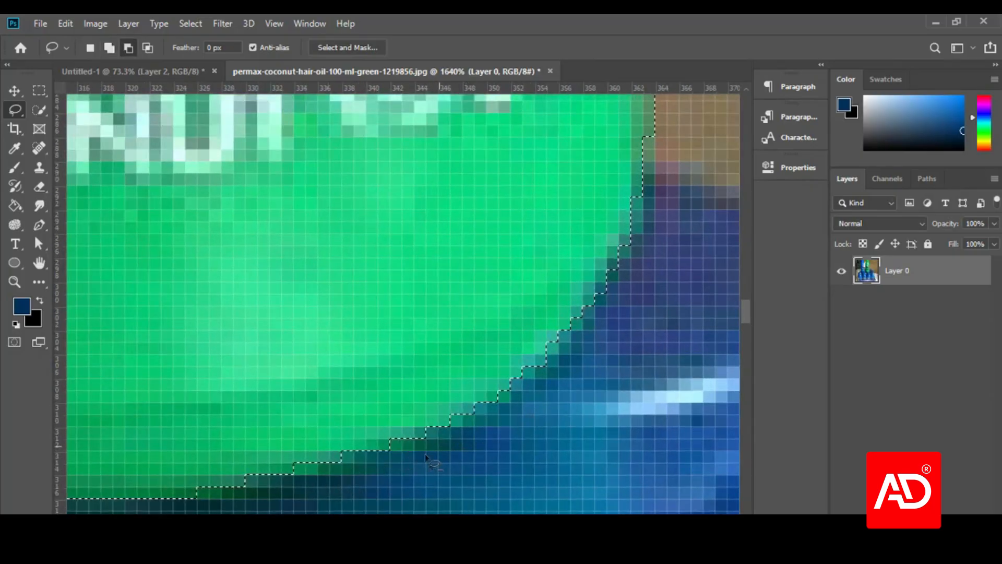
# - Subtract the top of the white streak under the bottle's lower-left base from the selection using the Lasso
pyautogui.scroll(-3, 365, 443)
pyautogui.scroll(8, 224, 438)
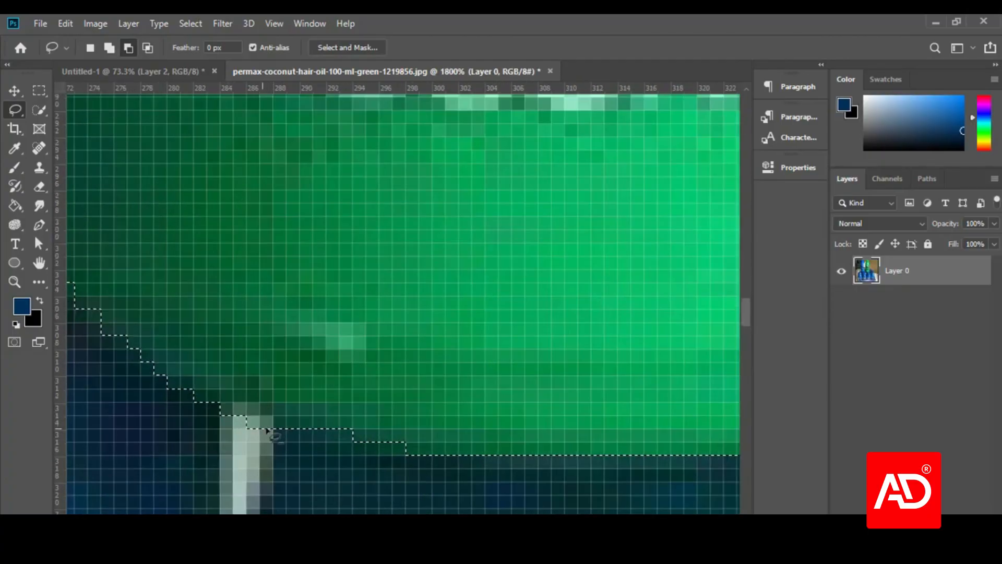
pyautogui.scroll(3, 214, 443)
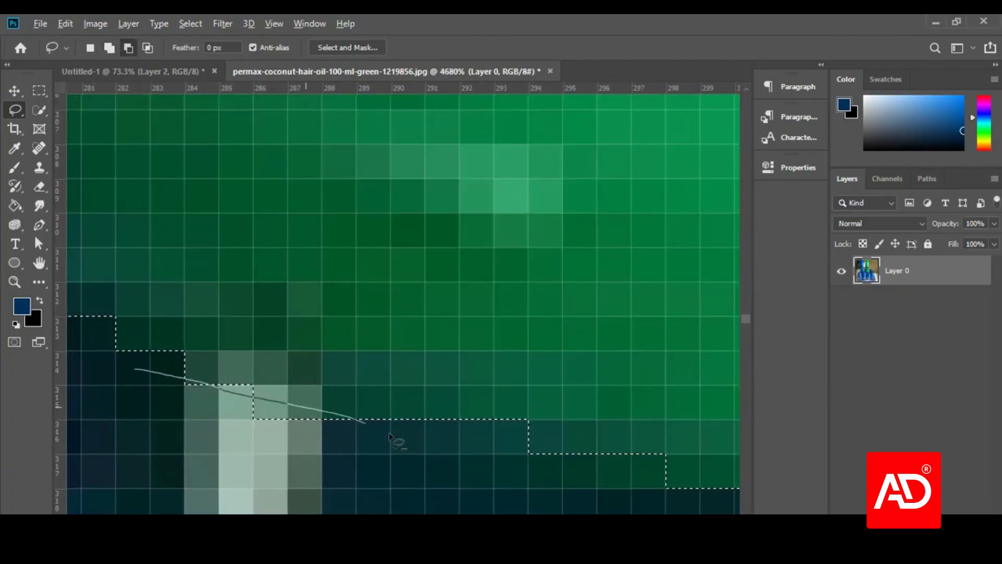
# - Subtract the pale strip under the green bottle's lower edge and the tan strip along its left edge from the selection with the Lasso
pyautogui.moveTo(389, 436)
pyautogui.mouseDown()
pyautogui.moveTo(112, 413)
pyautogui.moveTo(120, 412)
pyautogui.mouseUp()
pyautogui.scroll(-4, 282, 420)
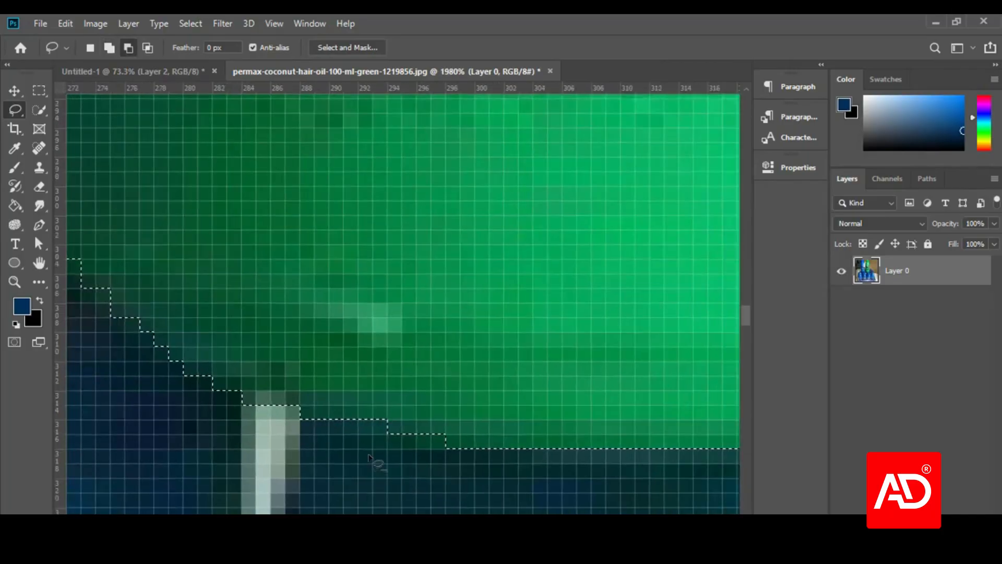
pyautogui.scroll(-4, 368, 458)
pyautogui.scroll(4, 177, 197)
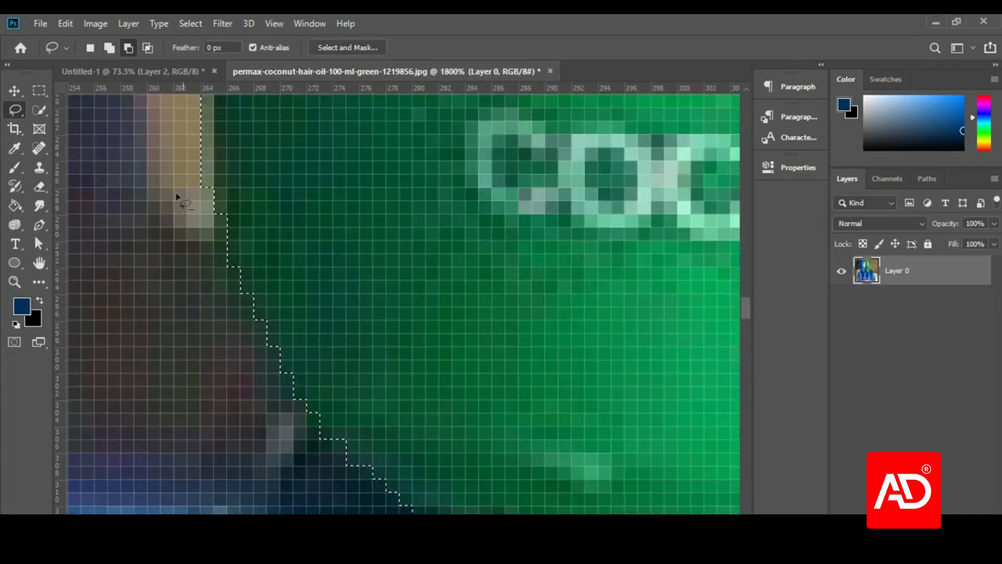
pyautogui.scroll(6, 178, 195)
pyautogui.scroll(-6, 380, 338)
pyautogui.scroll(2, 288, 152)
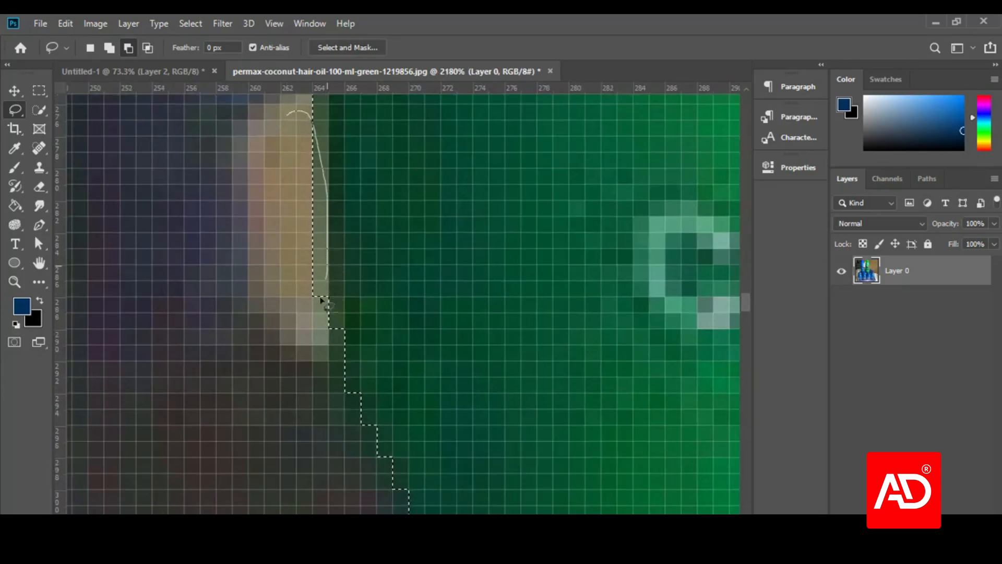
pyautogui.moveTo(320, 300)
pyautogui.mouseDown()
pyautogui.moveTo(249, 134)
pyautogui.moveTo(296, 167)
pyautogui.mouseUp()
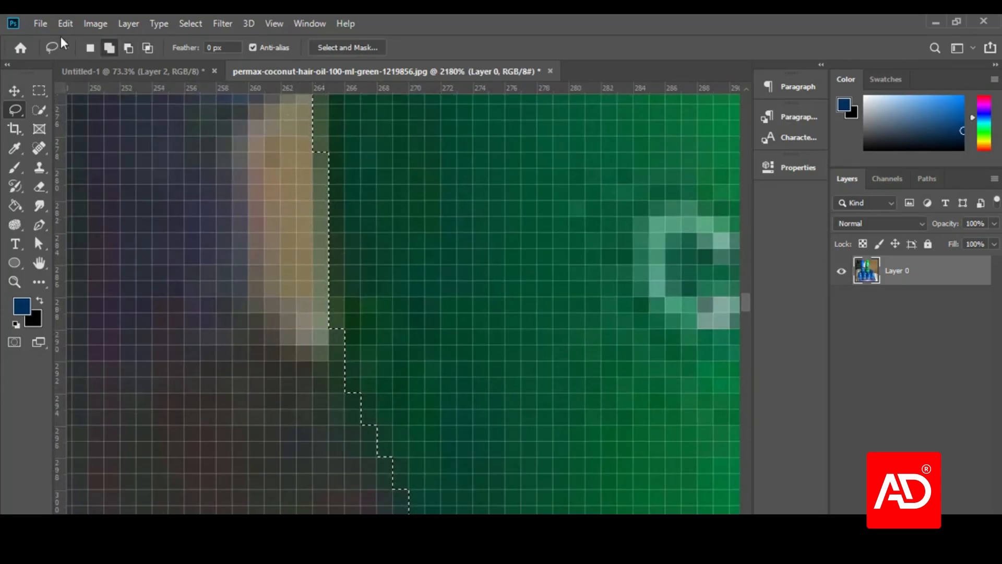
# - Set the Lasso to add to the selection, with a brief switch to subtract mode
pyautogui.click(109, 49)
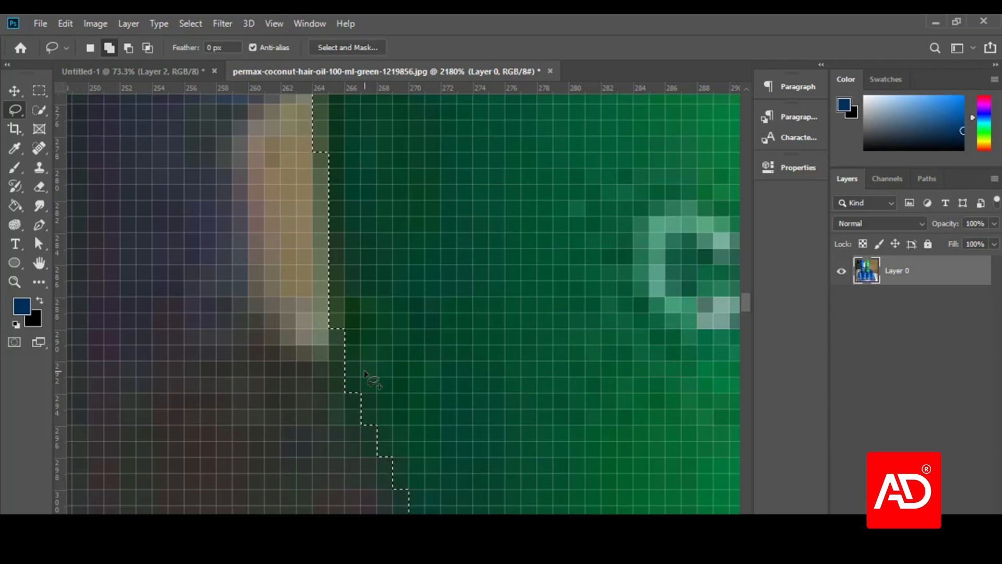
pyautogui.press('alt')
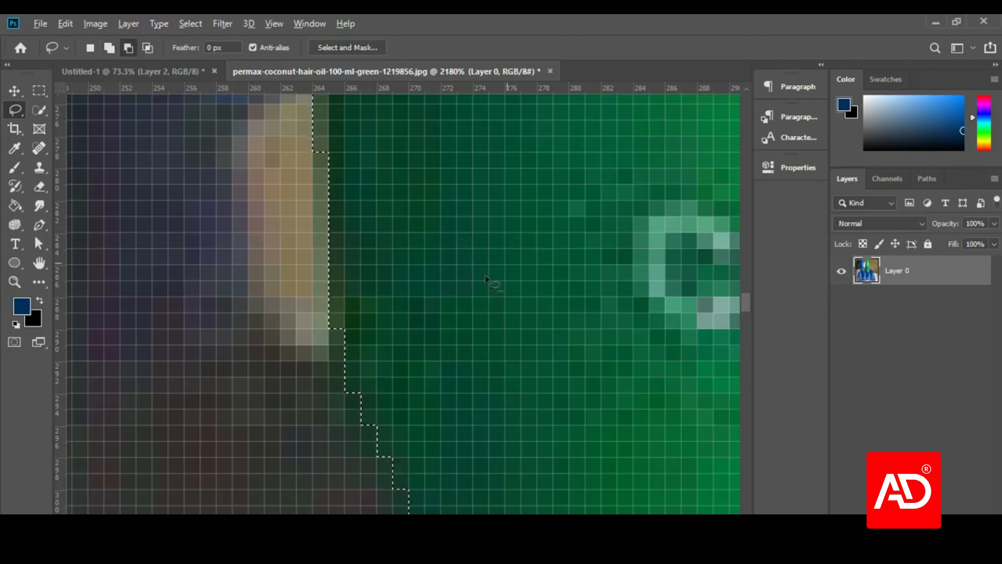
pyautogui.scroll(2, 324, 324)
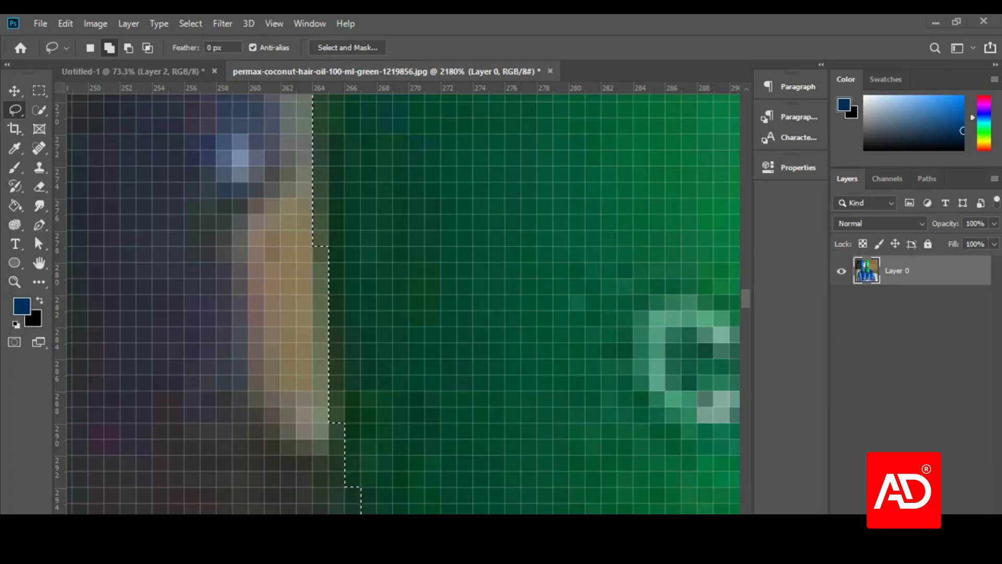
# - Switch to the Google Meet call, read the in-call messages, and return to Photoshop
pyautogui.hotkey('alt', 'Tab')
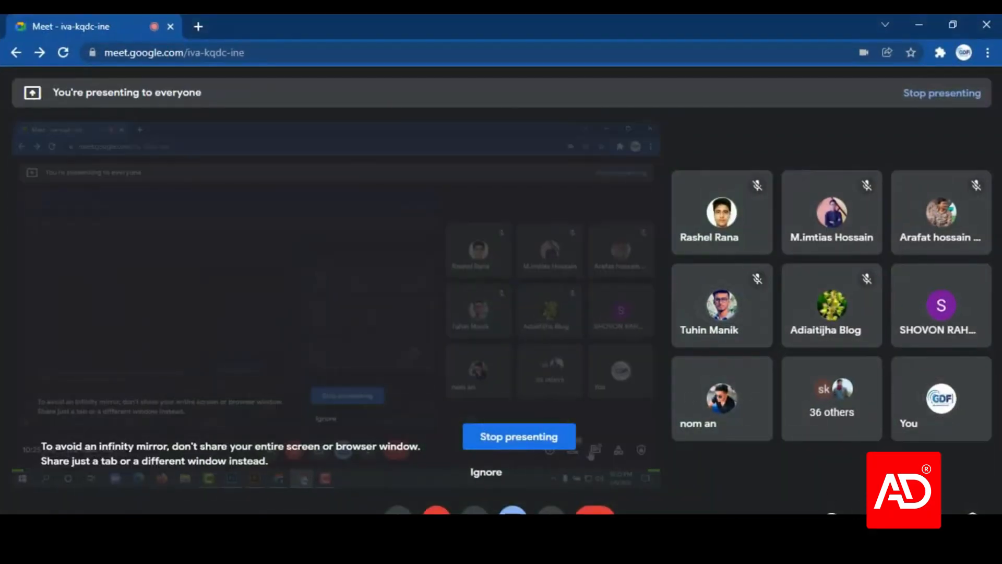
pyautogui.click(901, 521)
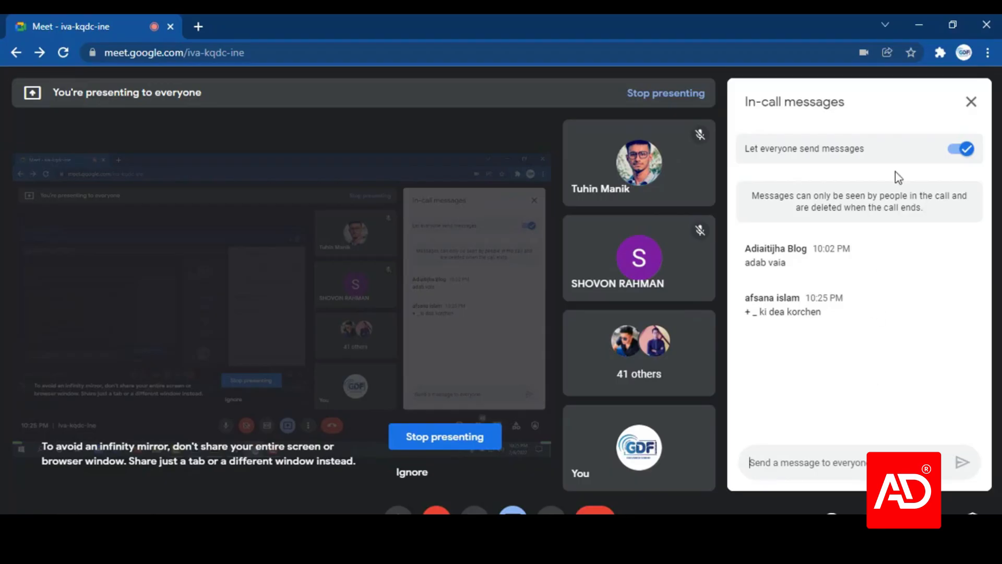
pyautogui.click(919, 25)
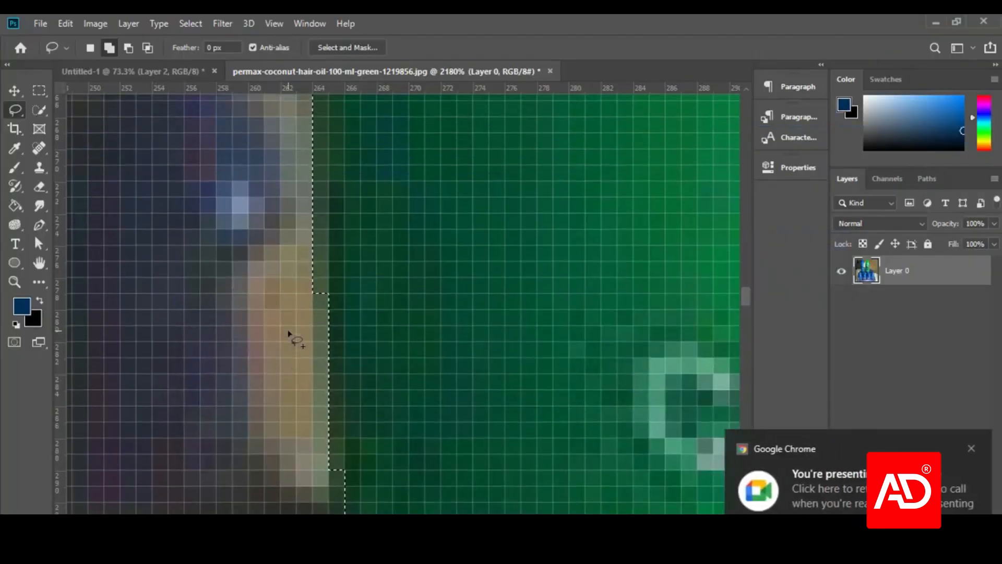
# - In Untitled-1, replace the bottle photo on Layer 2 with the pasted cut-out of the green bottle
pyautogui.scroll(1, 288, 334)
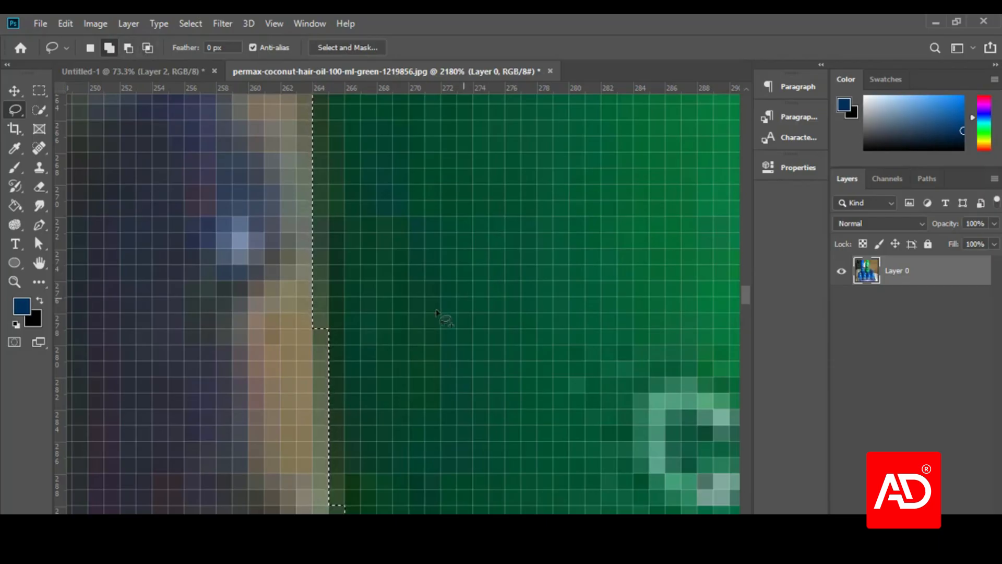
pyautogui.scroll(-20, 437, 401)
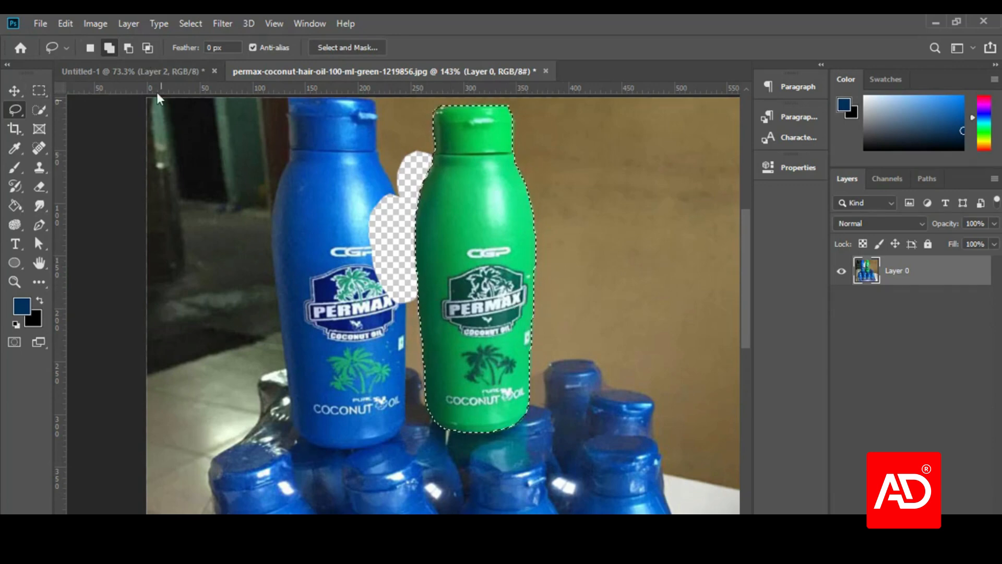
pyautogui.click(151, 73)
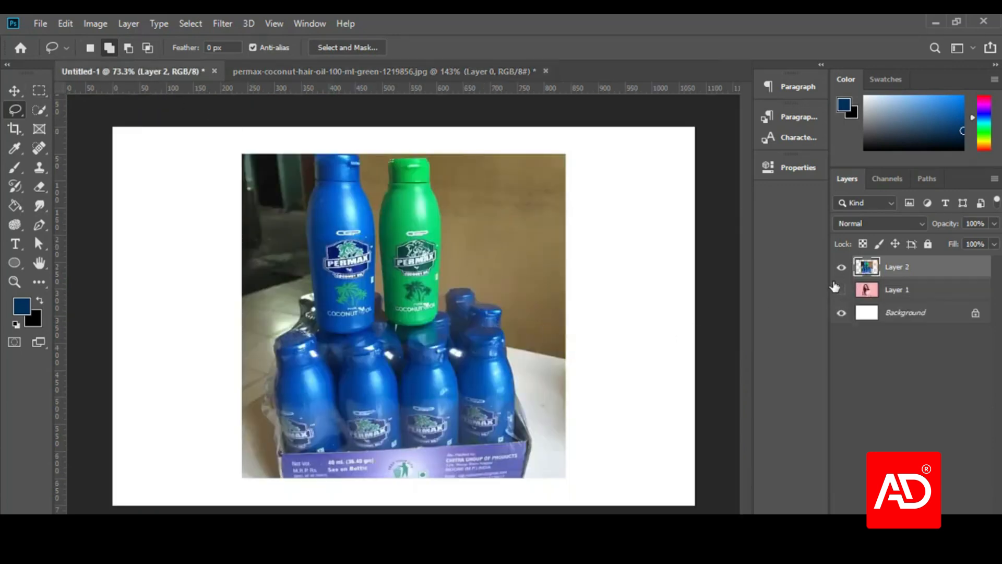
pyautogui.press('Delete')
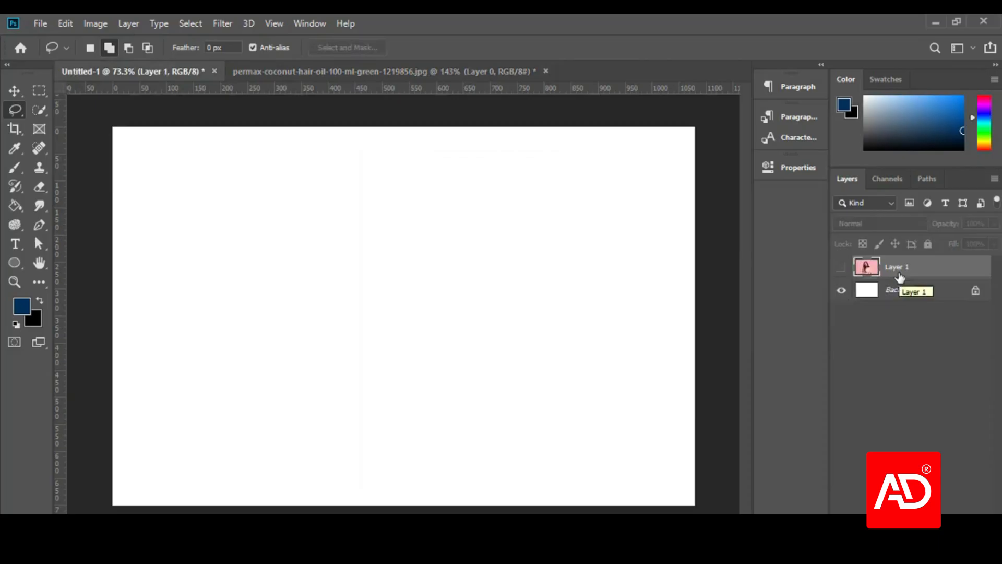
pyautogui.hotkey('ctrl', 'z')
pyautogui.scroll(8, 449, 313)
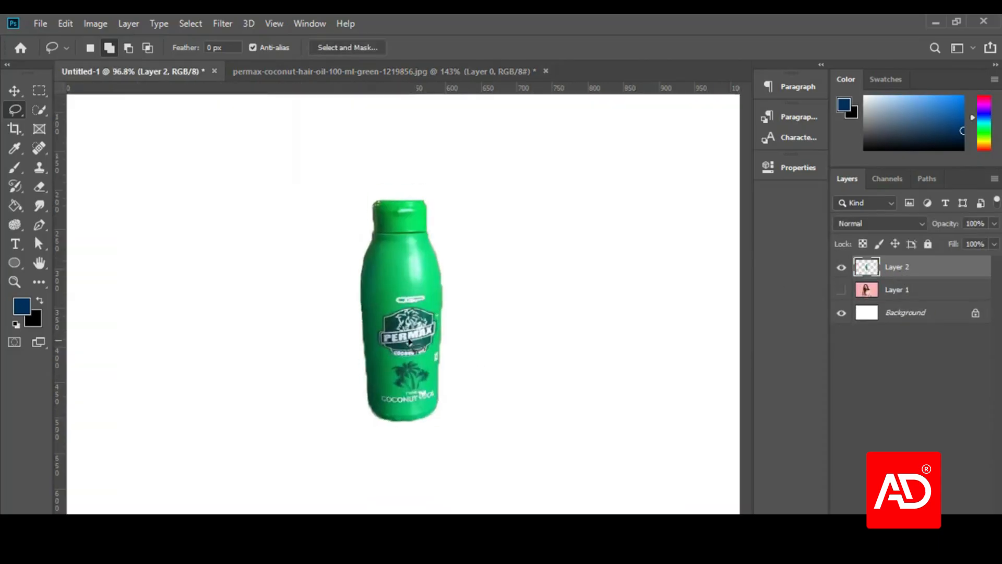
pyautogui.scroll(-6, 469, 309)
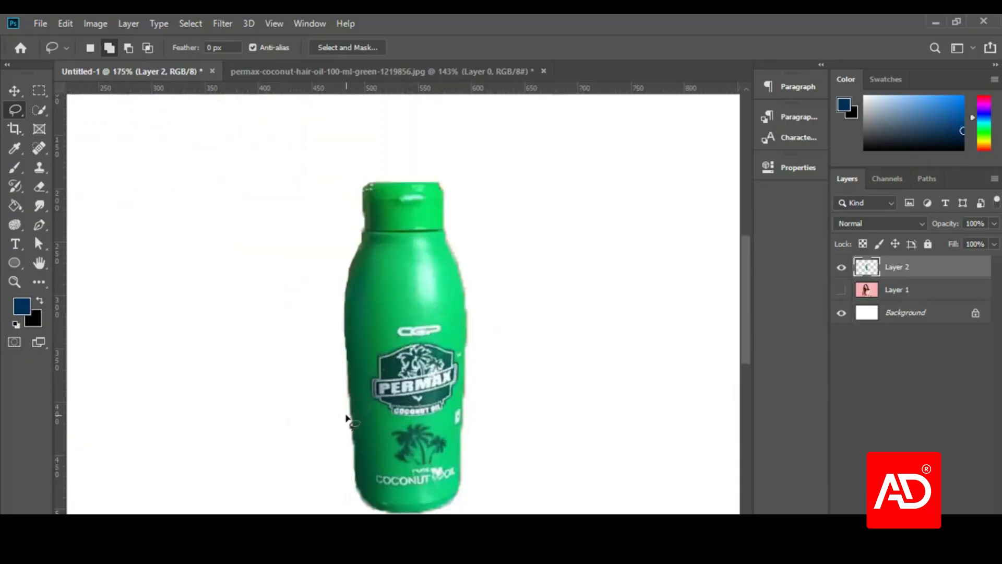
pyautogui.scroll(5, 346, 412)
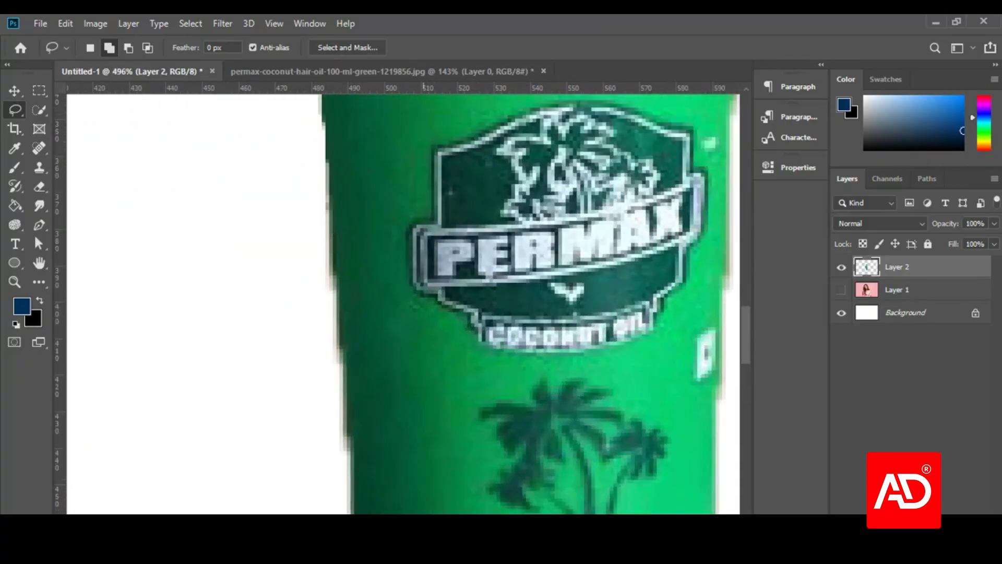
# - Switch to the Google Meet call, mute the participant whose microphone is on, and return to Photoshop
pyautogui.click(483, 560)
pyautogui.click(451, 560)
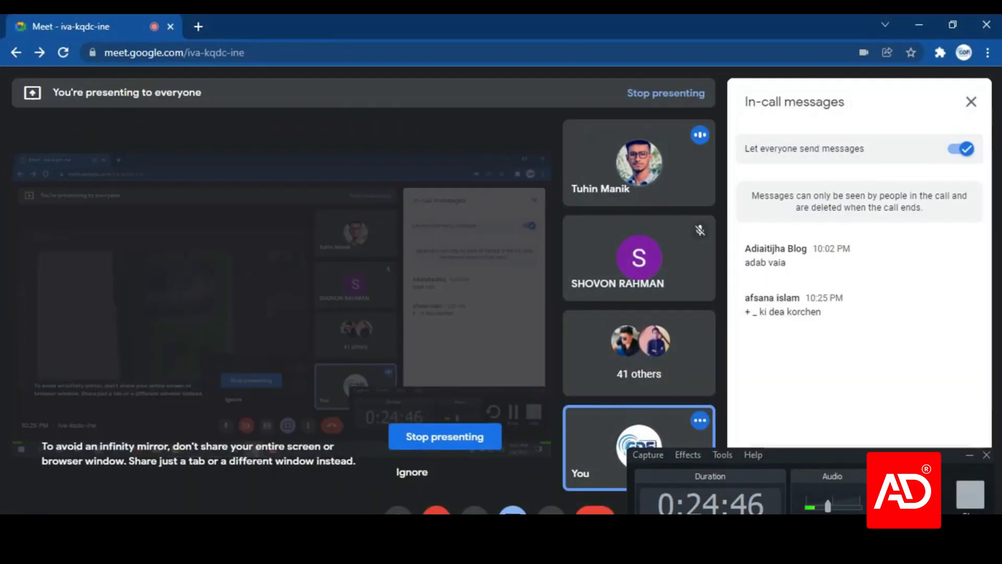
pyautogui.click(970, 455)
pyautogui.moveTo(640, 183)
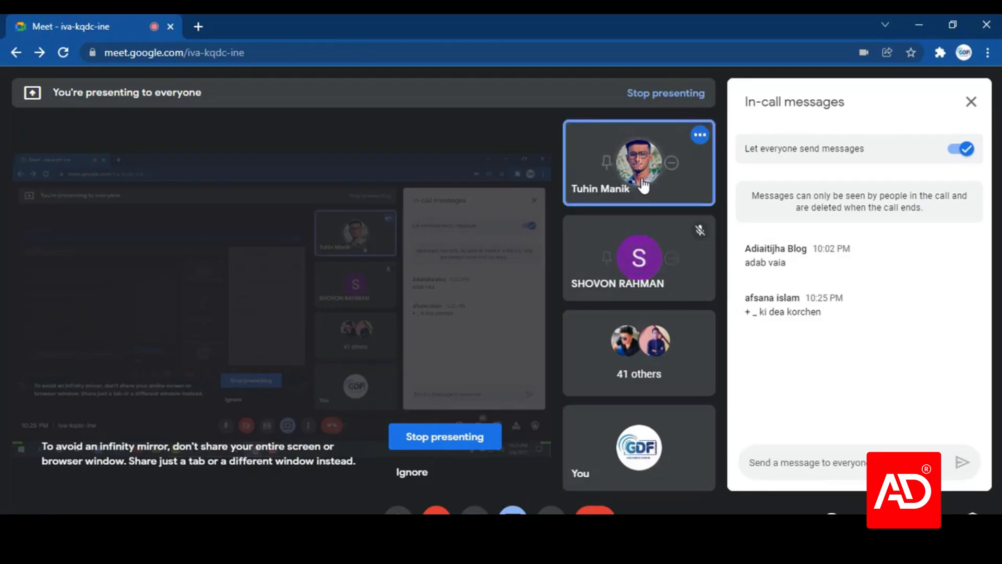
pyautogui.click(641, 162)
pyautogui.click(584, 339)
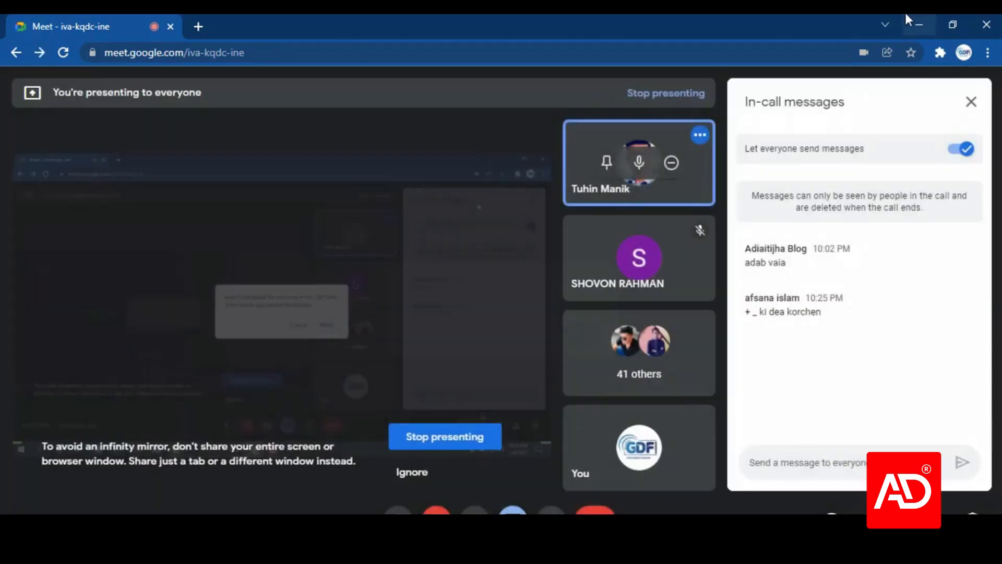
pyautogui.click(918, 25)
# - Lasso the tan fringe on the cut-out bottle's right edge beside the small white mark, including some empty background
pyautogui.scroll(4, 427, 356)
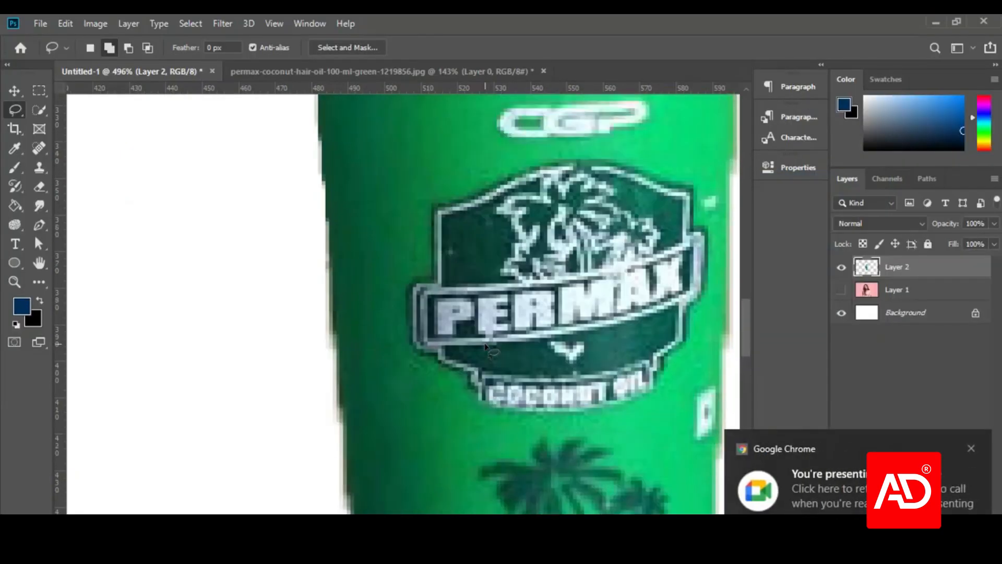
pyautogui.scroll(10, 307, 376)
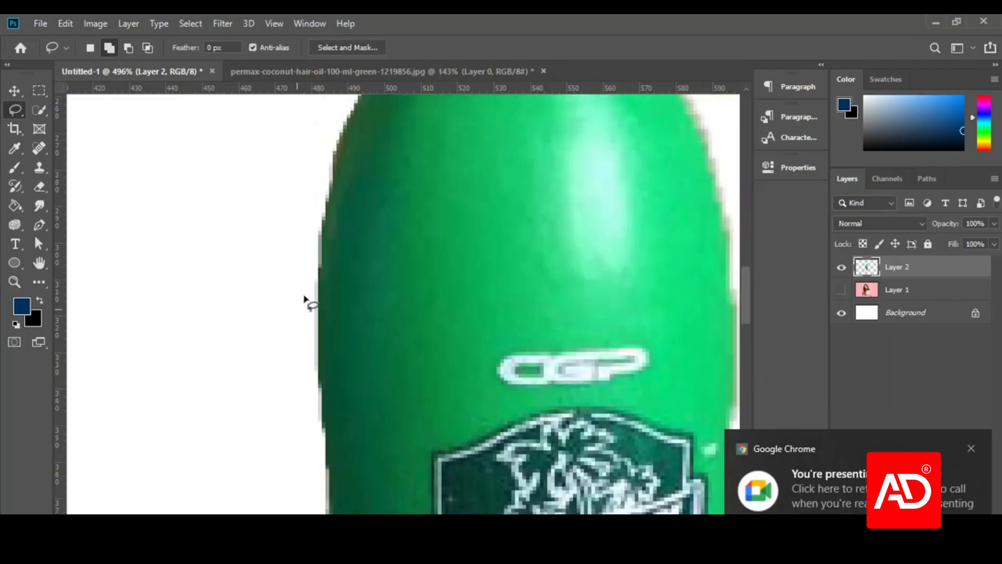
pyautogui.scroll(6, 330, 252)
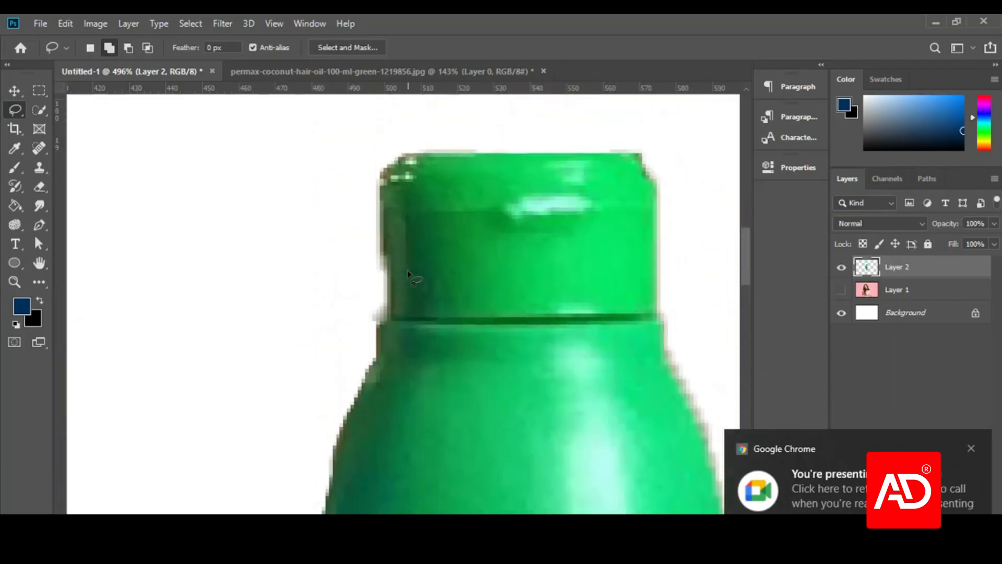
pyautogui.scroll(-6, 389, 305)
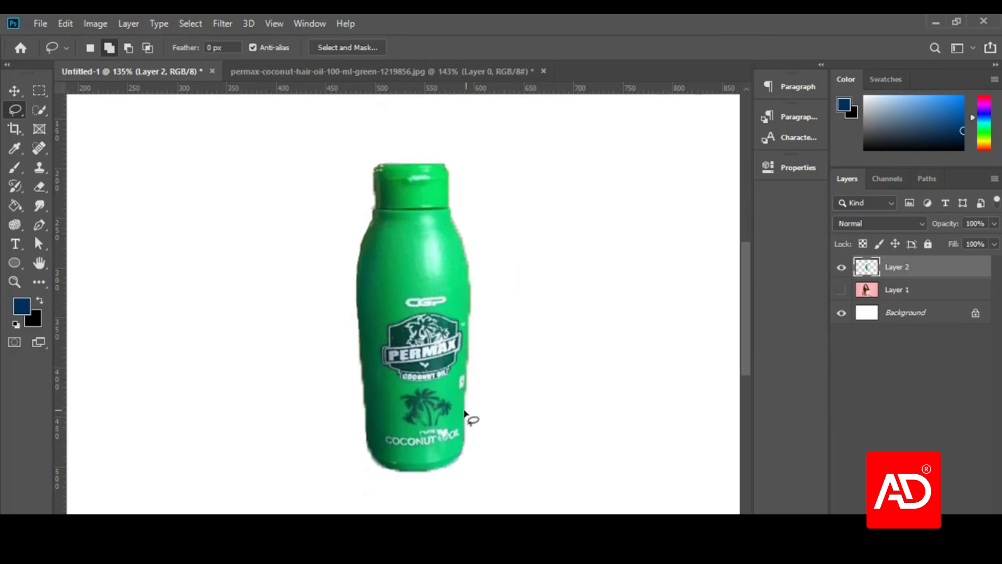
pyautogui.scroll(3, 466, 415)
pyautogui.scroll(6, 464, 413)
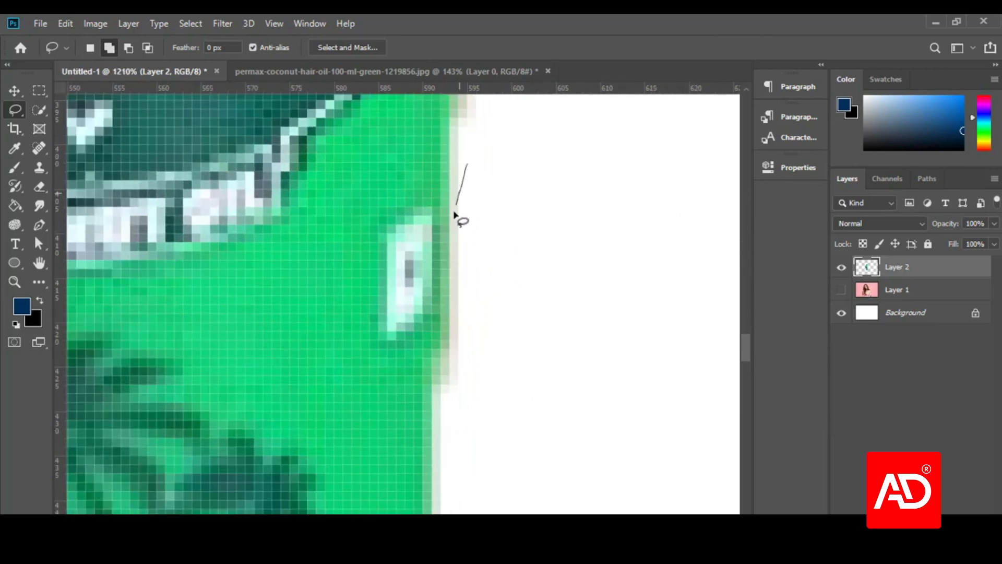
pyautogui.moveTo(452, 228); pyautogui.dragTo(446, 260)
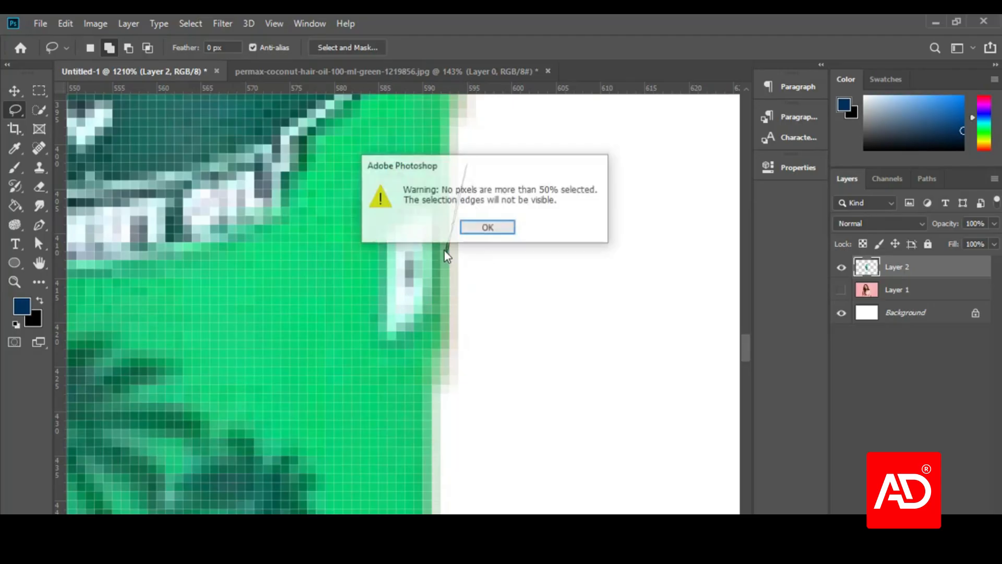
pyautogui.click(485, 228)
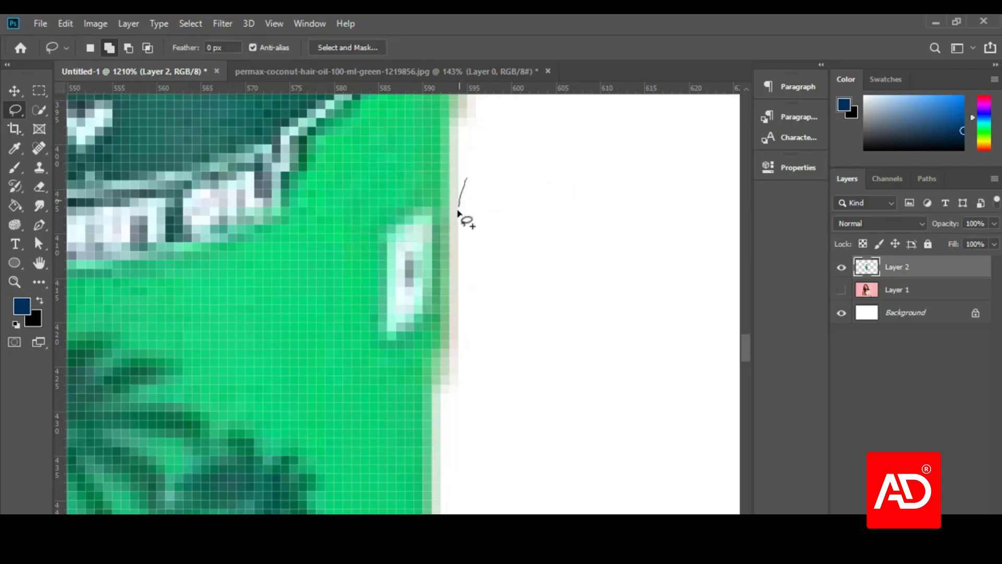
pyautogui.moveTo(446, 281); pyautogui.dragTo(441, 366)
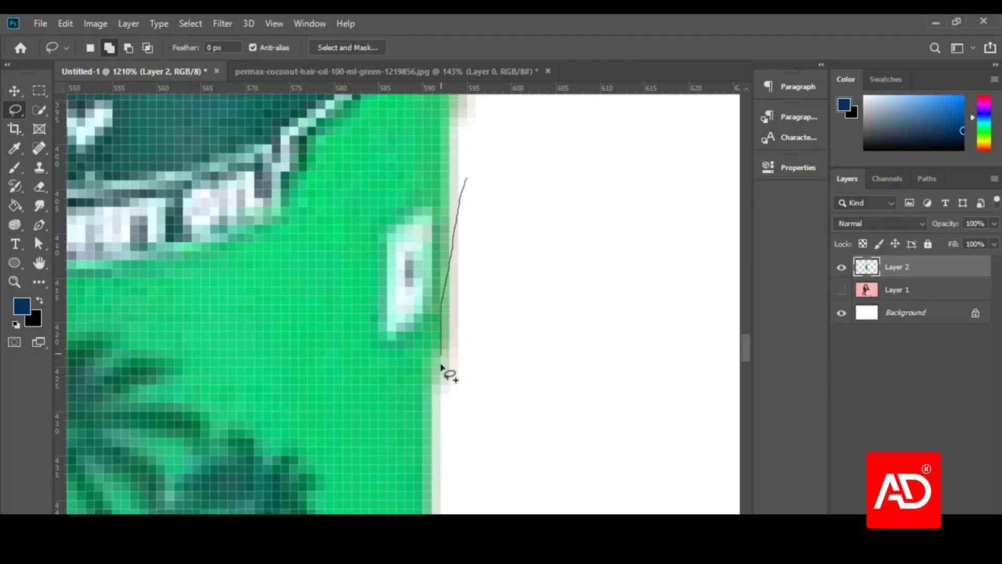
pyautogui.moveTo(447, 422); pyautogui.dragTo(548, 425)
pyautogui.scroll(5, 553, 282)
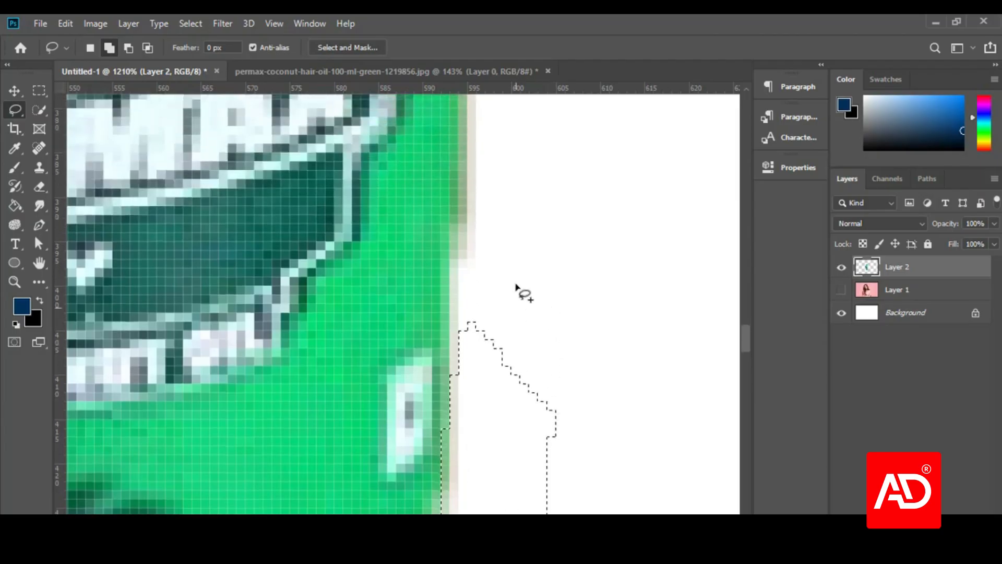
pyautogui.scroll(-4, 440, 365)
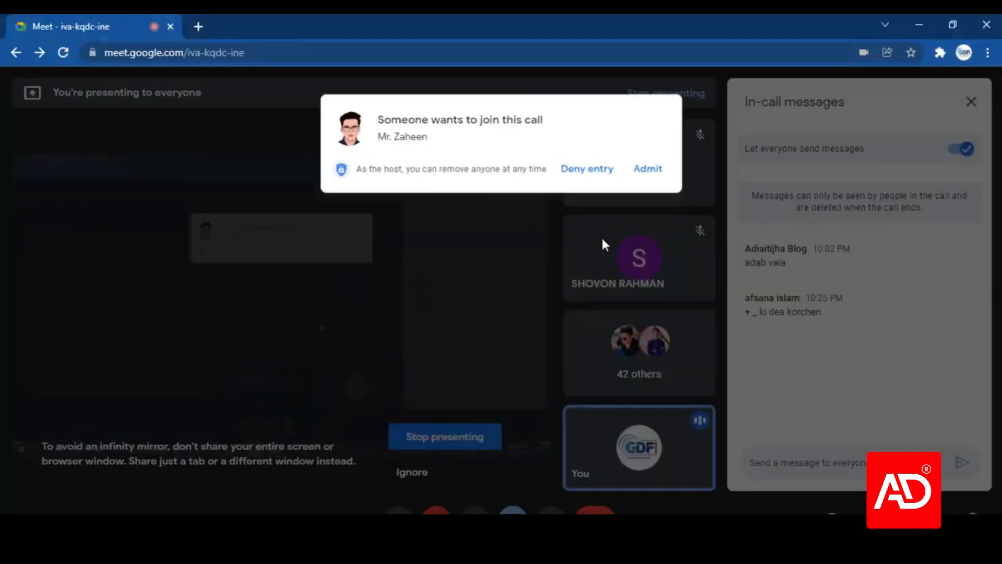
# - Admit the two people waiting to join the Google Meet call
pyautogui.click(646, 157)
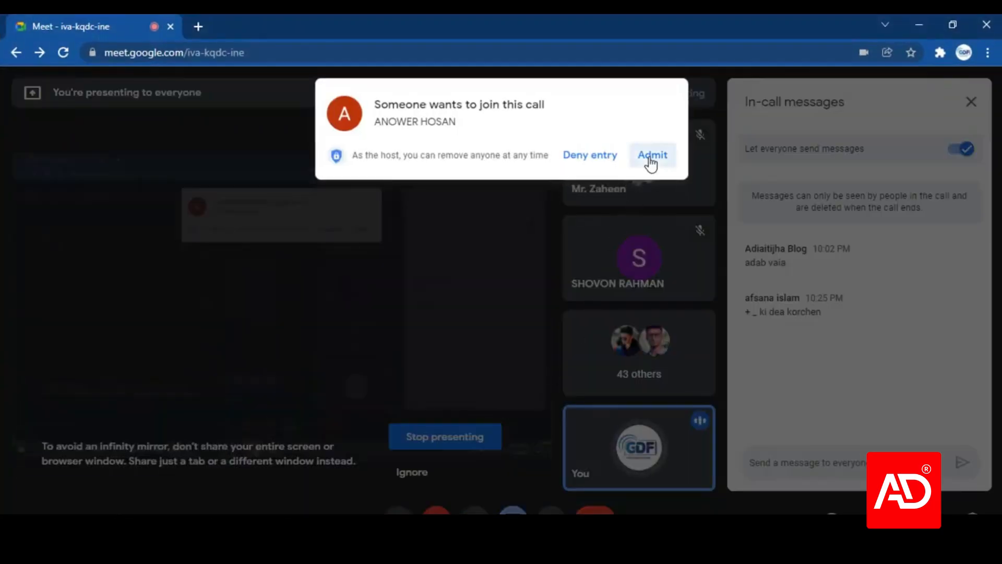
pyautogui.click(650, 154)
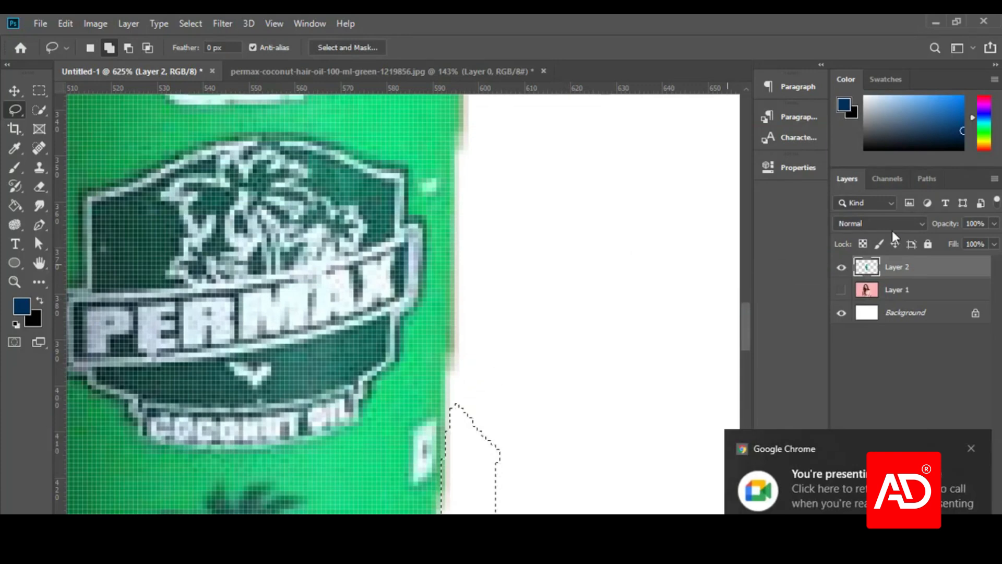
# - Extend the Lasso selection upward along the fringe on the bottle's right edge beside the PERMAX label
pyautogui.scroll(1, 501, 349)
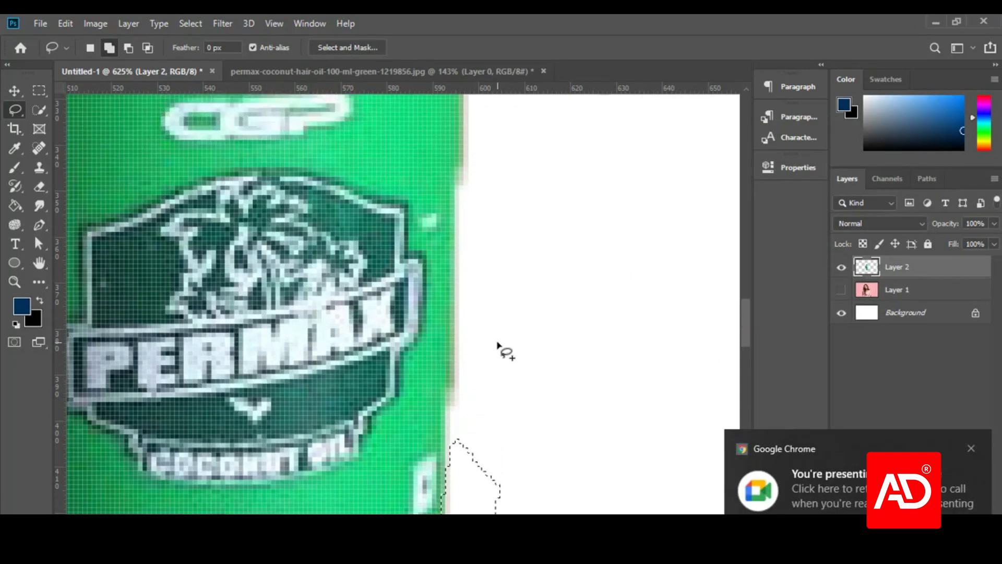
pyautogui.scroll(1, 498, 341)
pyautogui.moveTo(502, 184)
pyautogui.mouseDown()
pyautogui.moveTo(463, 292)
pyautogui.moveTo(451, 369)
pyautogui.mouseUp()
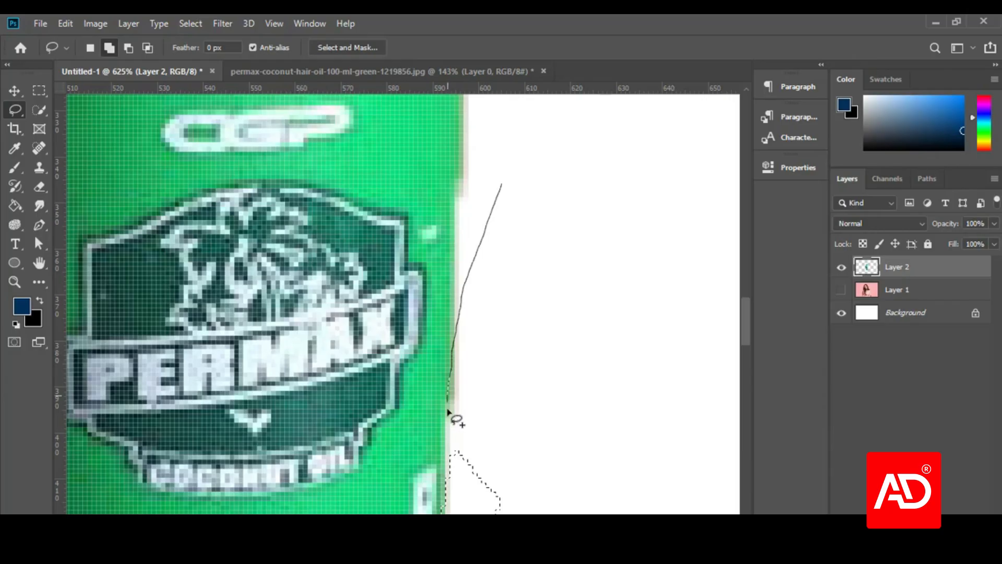
pyautogui.moveTo(447, 409)
pyautogui.mouseDown()
pyautogui.moveTo(449, 430)
pyautogui.moveTo(624, 459)
pyautogui.mouseUp()
pyautogui.scroll(5, 621, 275)
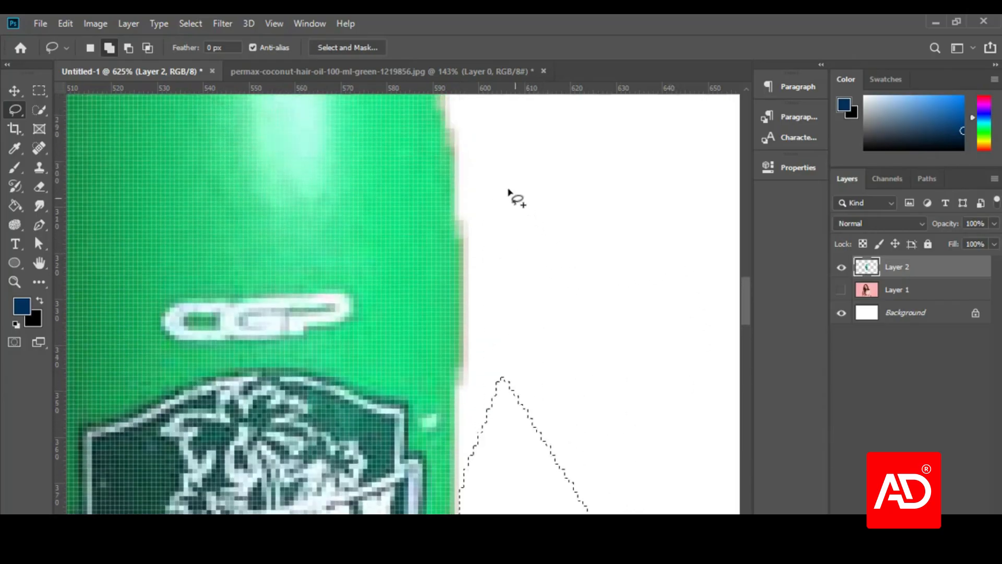
# - Extend the Lasso selection upward along the tan fringe on the bottle's right edge beside the CGP logo
pyautogui.moveTo(502, 177)
pyautogui.mouseDown()
pyautogui.moveTo(460, 215)
pyautogui.moveTo(459, 302)
pyautogui.mouseUp()
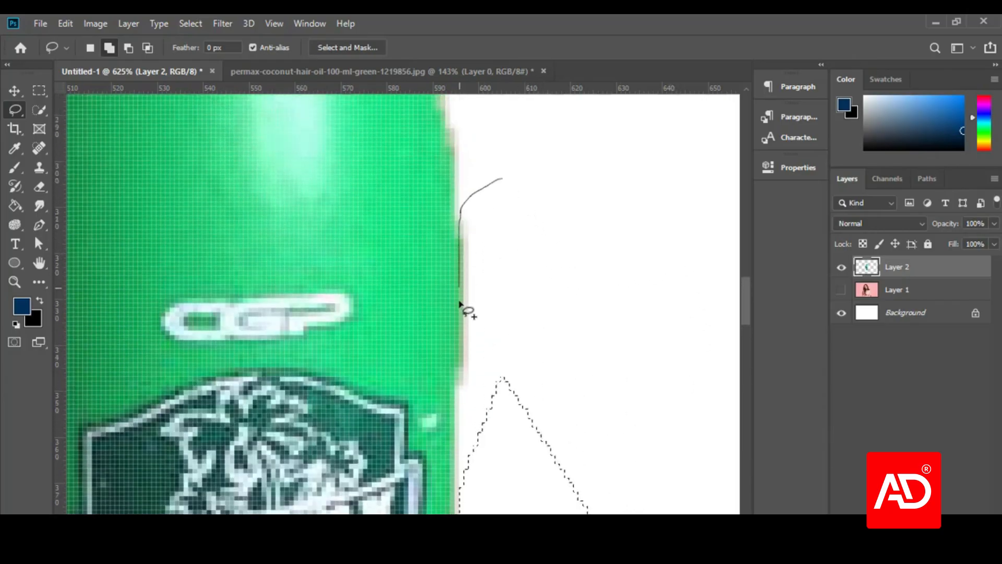
pyautogui.moveTo(460, 355)
pyautogui.mouseDown()
pyautogui.moveTo(459, 396)
pyautogui.moveTo(741, 376)
pyautogui.moveTo(752, 209)
pyautogui.mouseUp()
pyautogui.scroll(3, 696, 224)
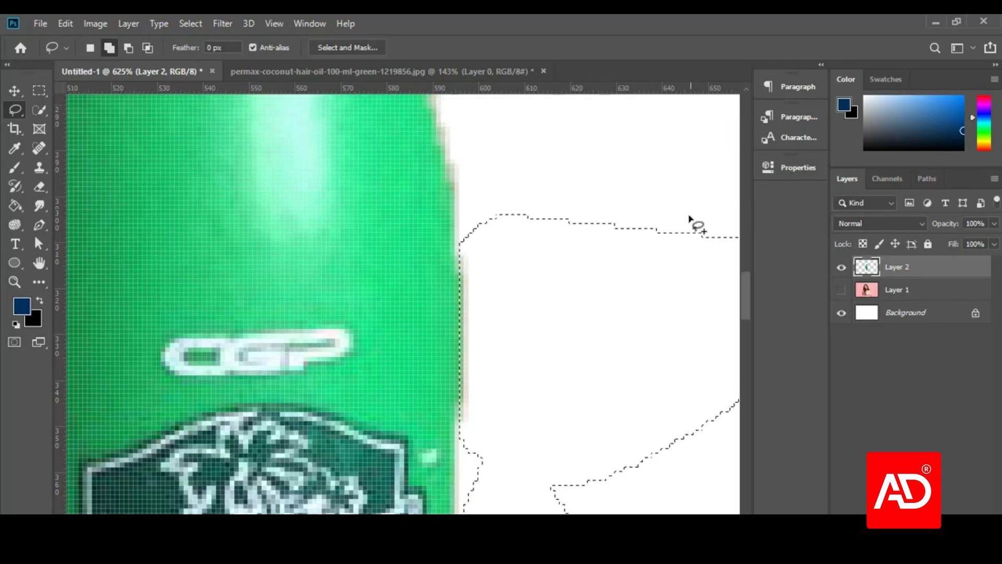
pyautogui.scroll(1, 537, 230)
# - Remove the selected fringe from the bottle's right edge and clear the selection
pyautogui.scroll(-5, 537, 246)
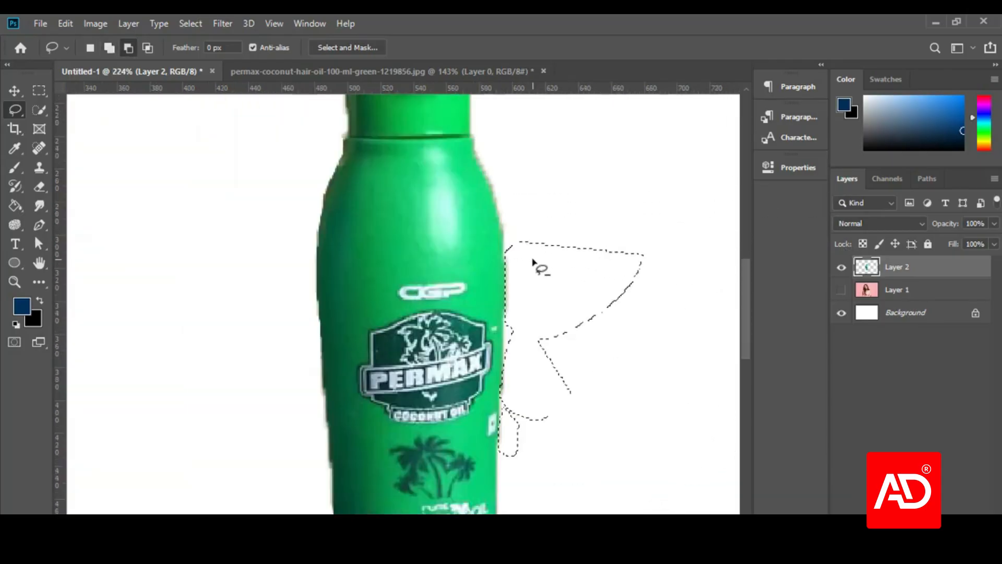
pyautogui.scroll(2, 548, 340)
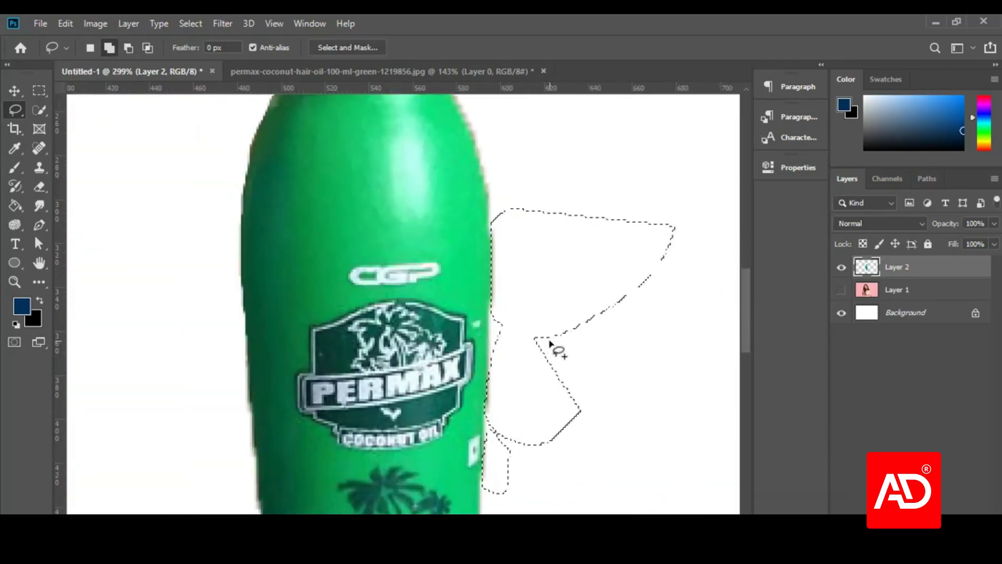
pyautogui.hotkey('ctrl', 'd')
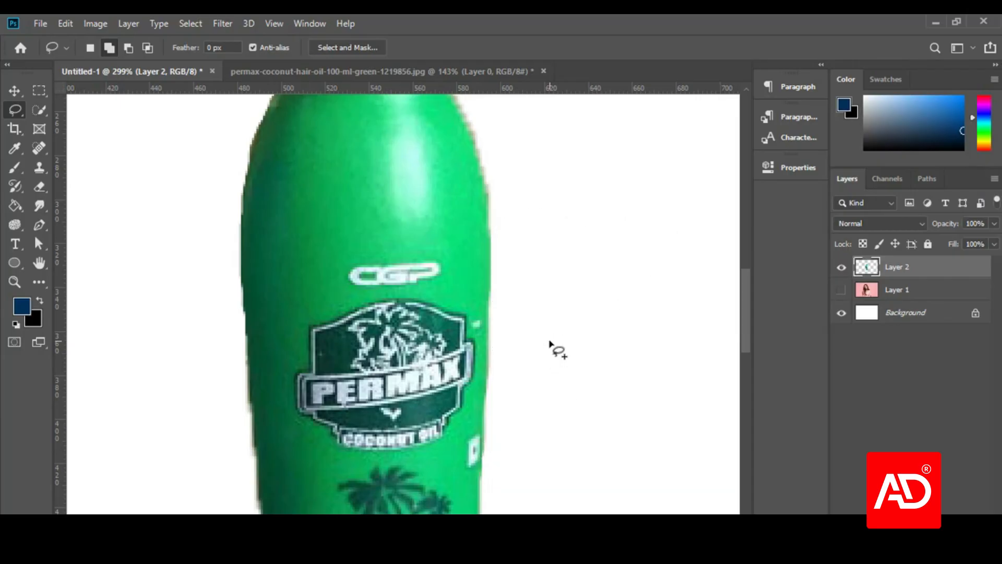
pyautogui.scroll(-3, 478, 339)
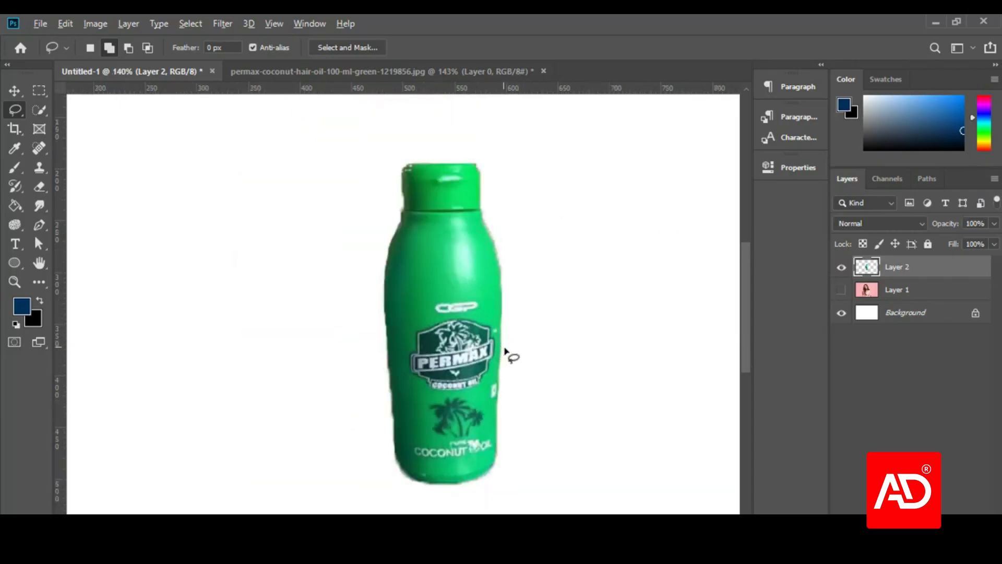
pyautogui.scroll(3, 504, 348)
pyautogui.scroll(2, 509, 282)
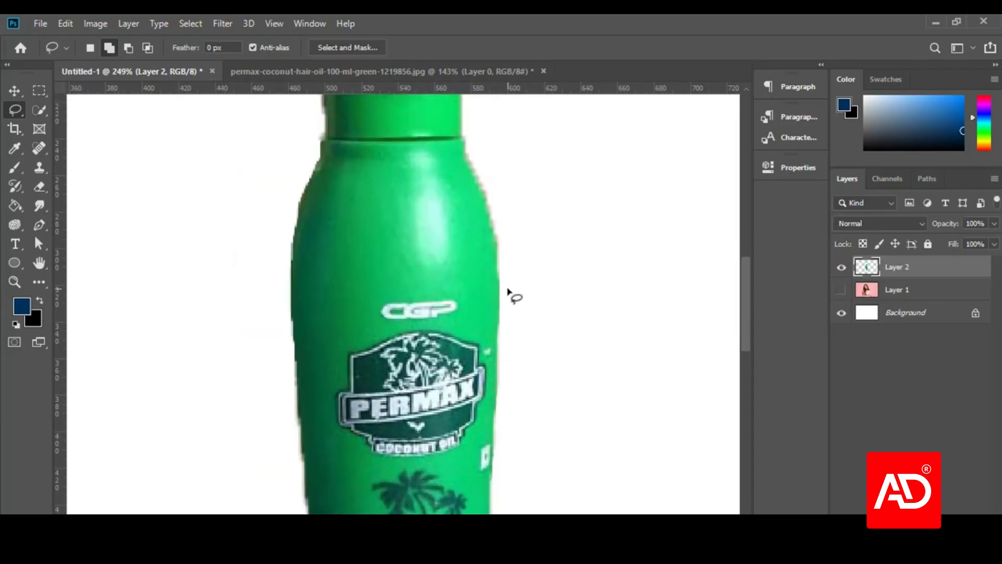
# - In the permax-coconut-hair-oil photo, invert the green bottle's selection and delete everything around the bottle
pyautogui.click(327, 73)
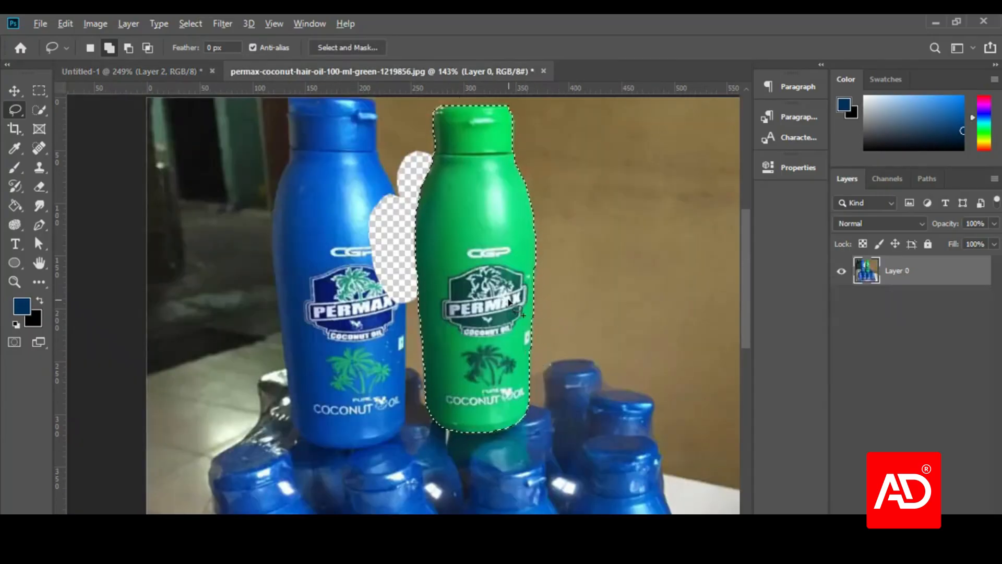
pyautogui.scroll(-3, 447, 326)
pyautogui.scroll(-1, 446, 326)
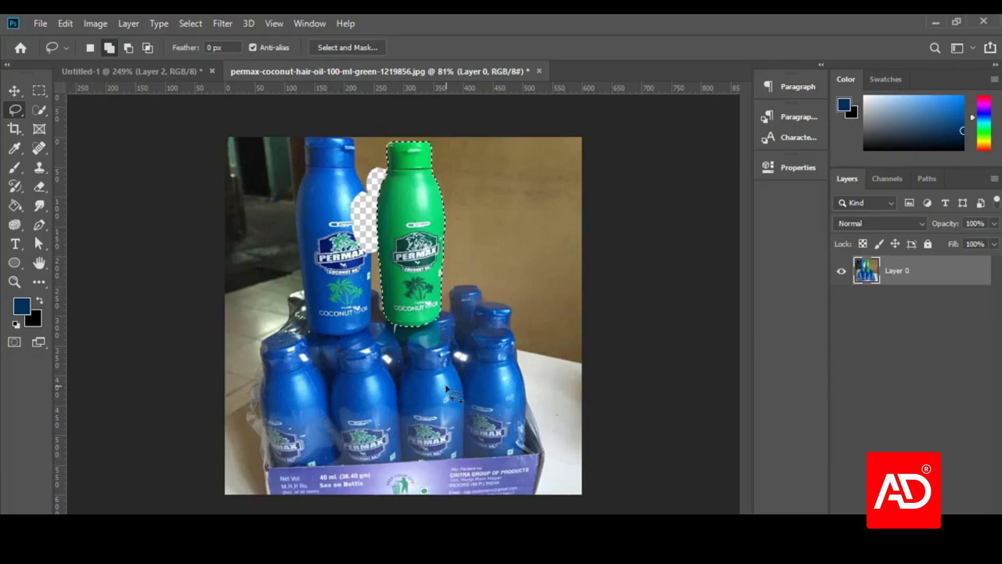
pyautogui.hotkey('ctrl', 'shift', 'i')
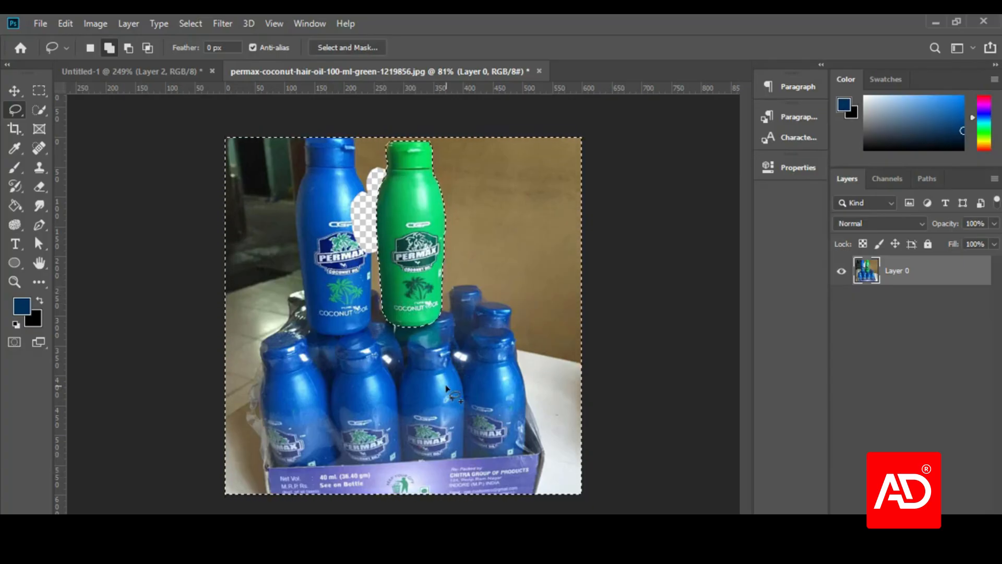
pyautogui.press('Delete')
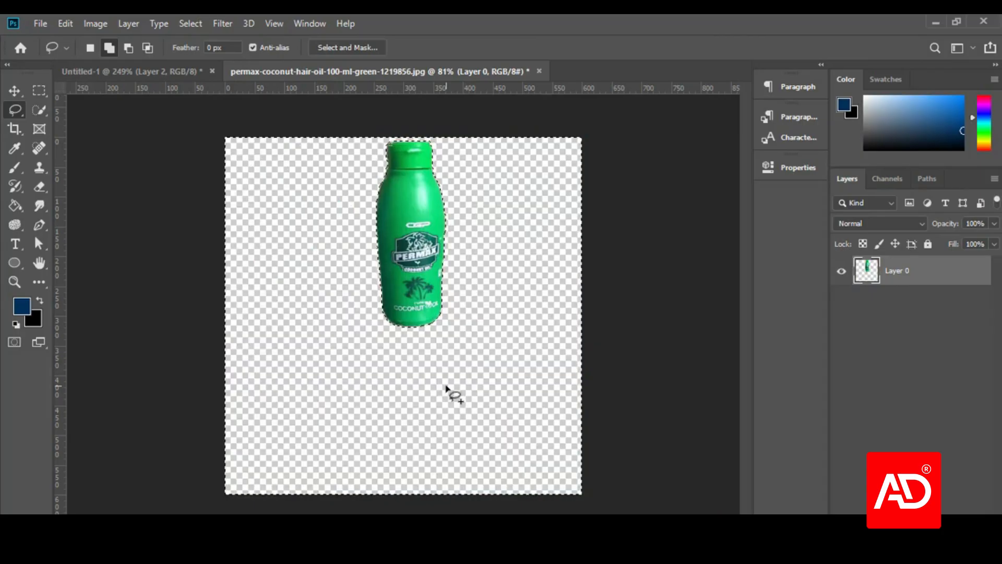
# - Undo the background deletion and invert the selection back to the green bottle
pyautogui.hotkey('ctrl', 'z')
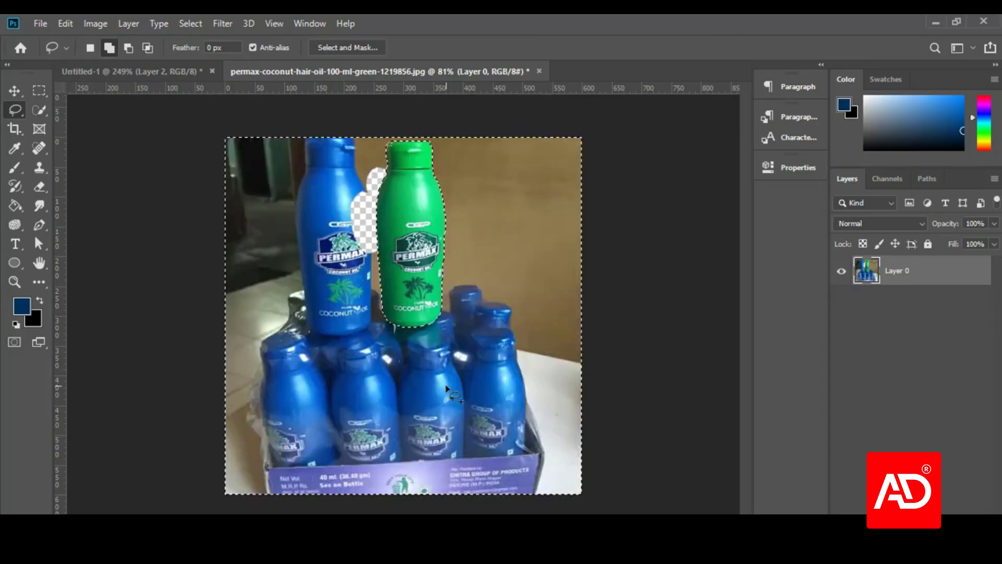
pyautogui.hotkey('ctrl', 'shift', 'i')
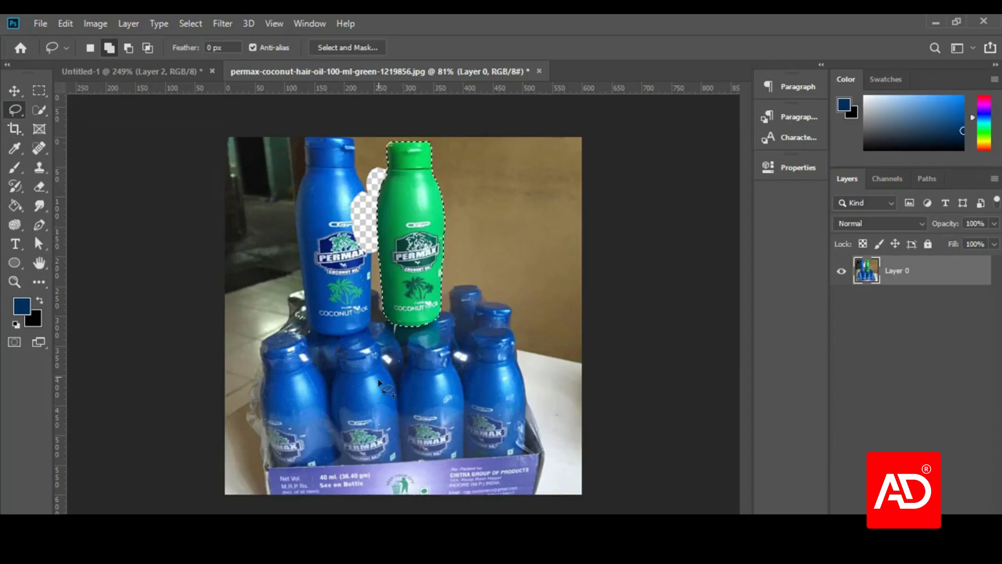
# - Add the neighbouring blue bottle's body, neck and cap to the selection with the Lasso
pyautogui.scroll(5, 288, 274)
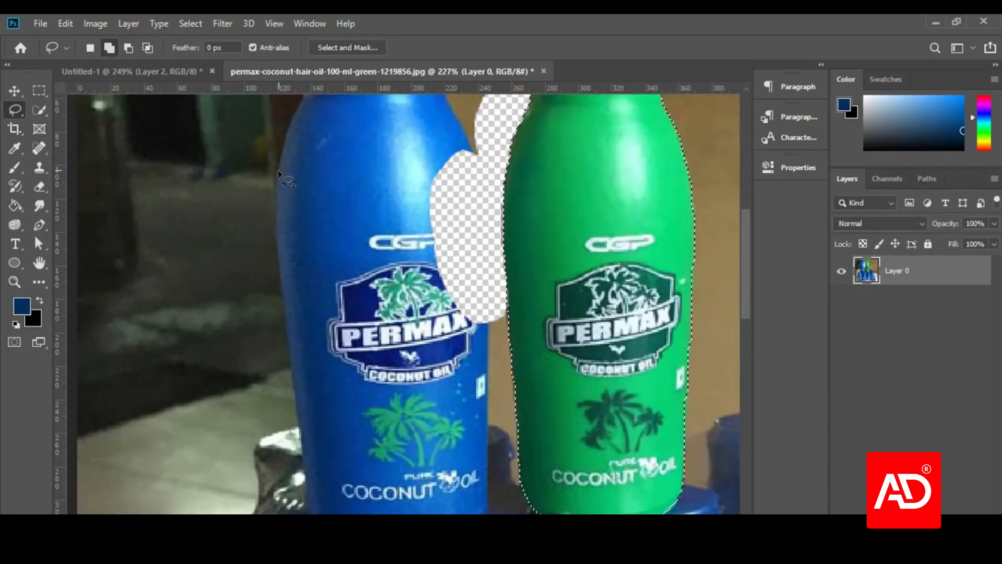
pyautogui.moveTo(279, 171); pyautogui.dragTo(280, 182)
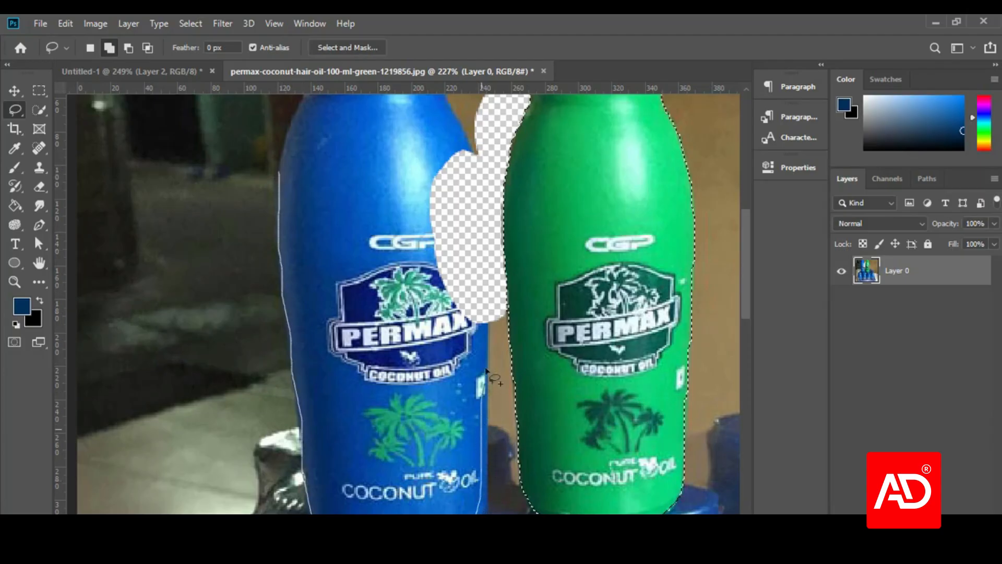
pyautogui.moveTo(486, 371)
pyautogui.mouseDown()
pyautogui.moveTo(462, 157)
pyautogui.moveTo(447, 166)
pyautogui.mouseUp()
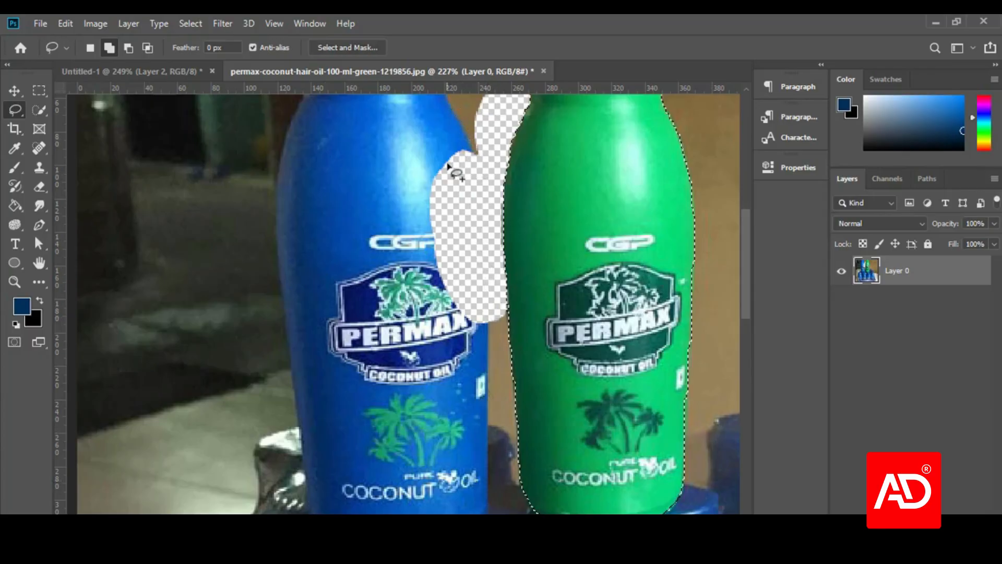
pyautogui.scroll(5, 448, 256)
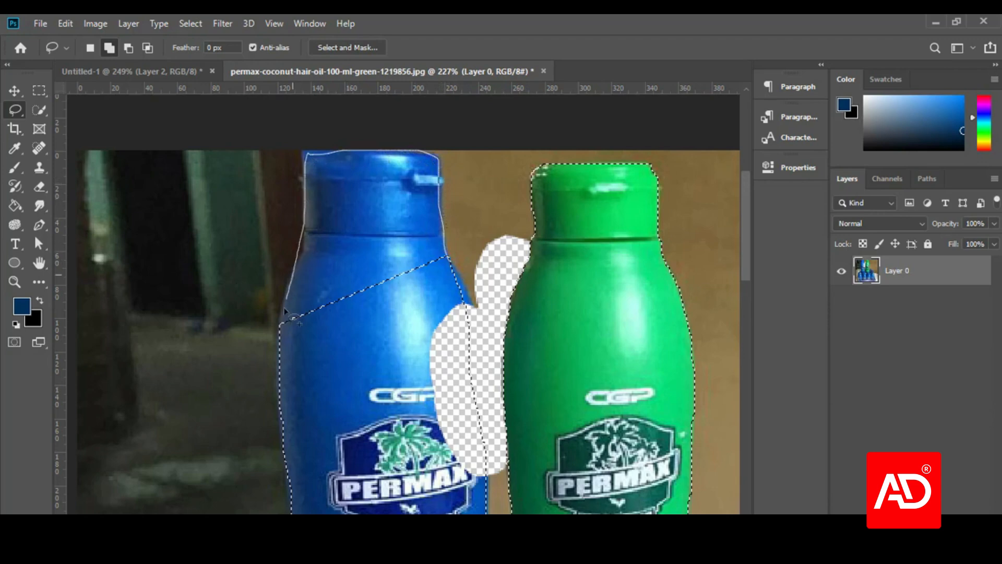
pyautogui.moveTo(359, 368); pyautogui.dragTo(328, 313)
# - Refine the Lasso selection around the top corners and right edge of the blue bottle's cap
pyautogui.scroll(7, 304, 275)
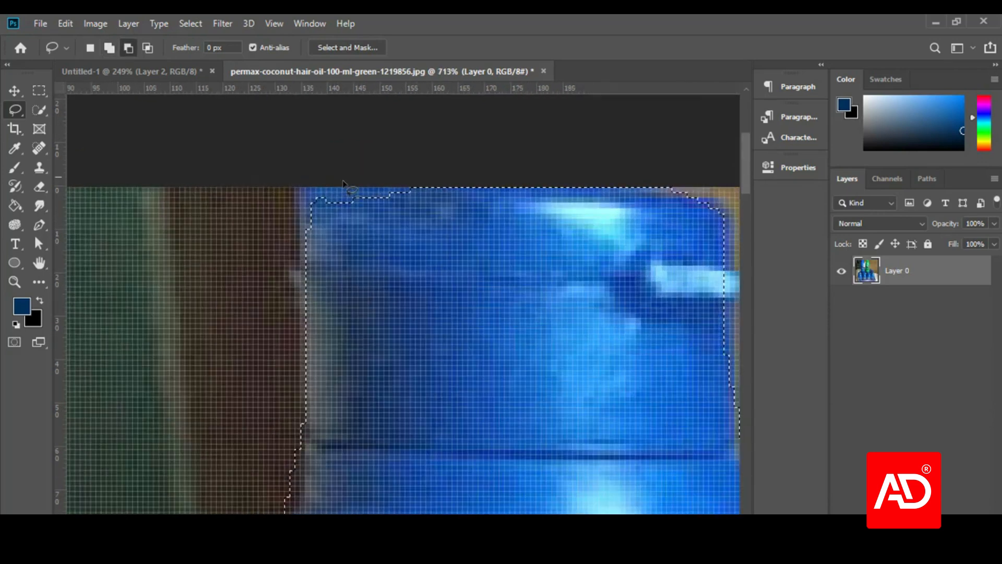
pyautogui.moveTo(303, 195); pyautogui.dragTo(302, 194)
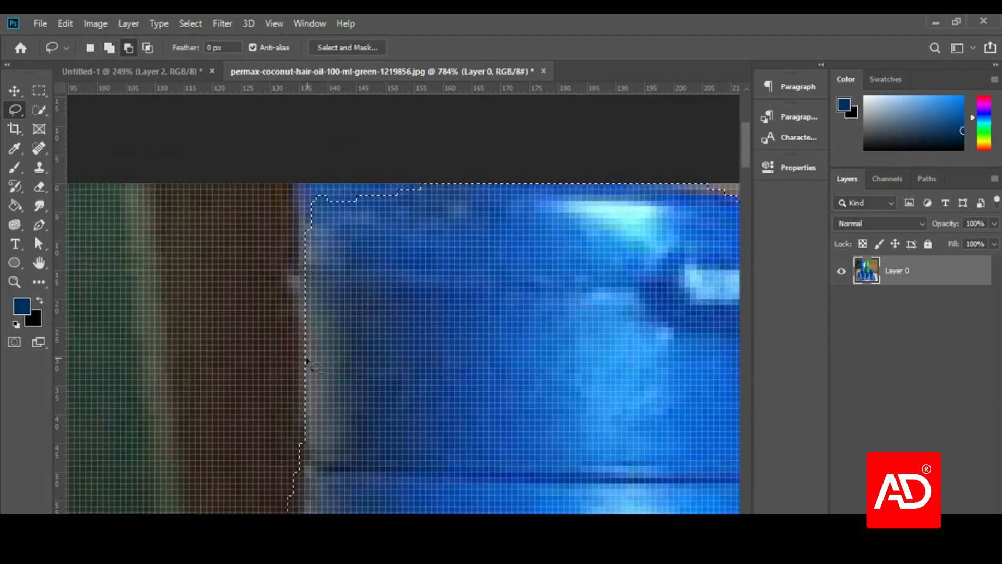
pyautogui.scroll(-3, 441, 370)
pyautogui.scroll(2, 510, 371)
pyautogui.moveTo(407, 218); pyautogui.dragTo(392, 208)
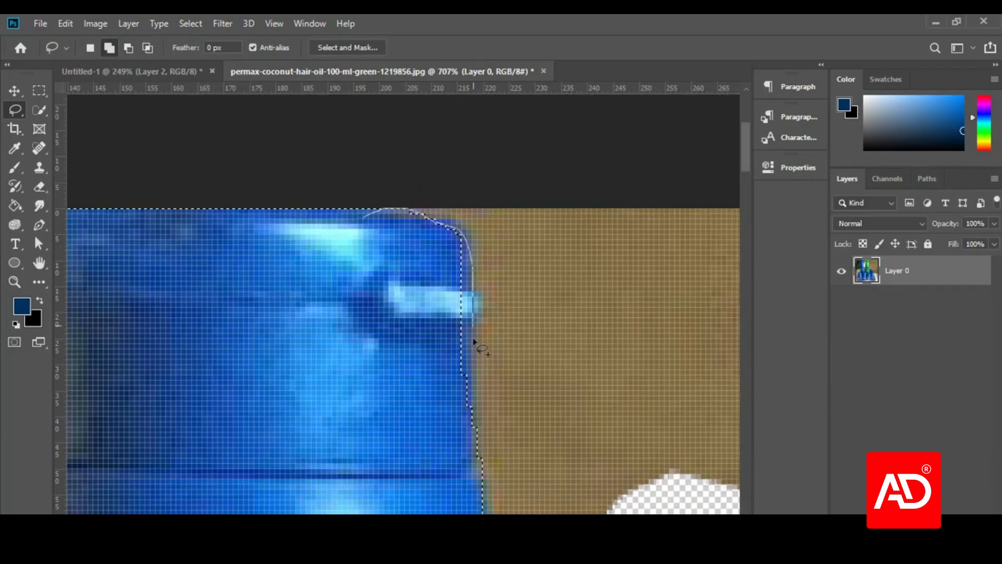
pyautogui.moveTo(469, 421); pyautogui.dragTo(140, 392)
pyautogui.scroll(-4, 425, 360)
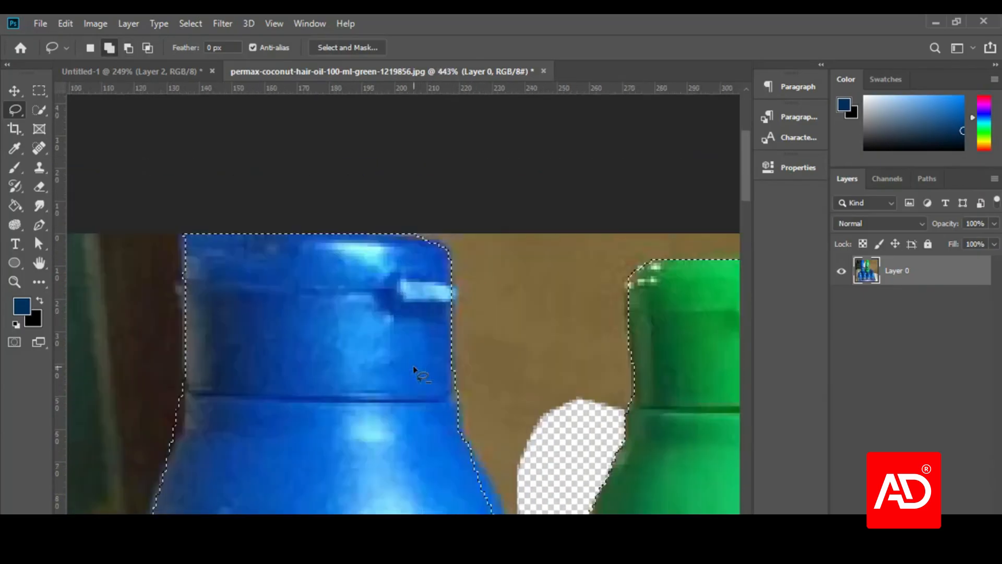
# - Correct the Lasso selection along the blue bottle's right neck and shoulder, down to the erased area
pyautogui.scroll(3, 488, 421)
pyautogui.scroll(1, 491, 425)
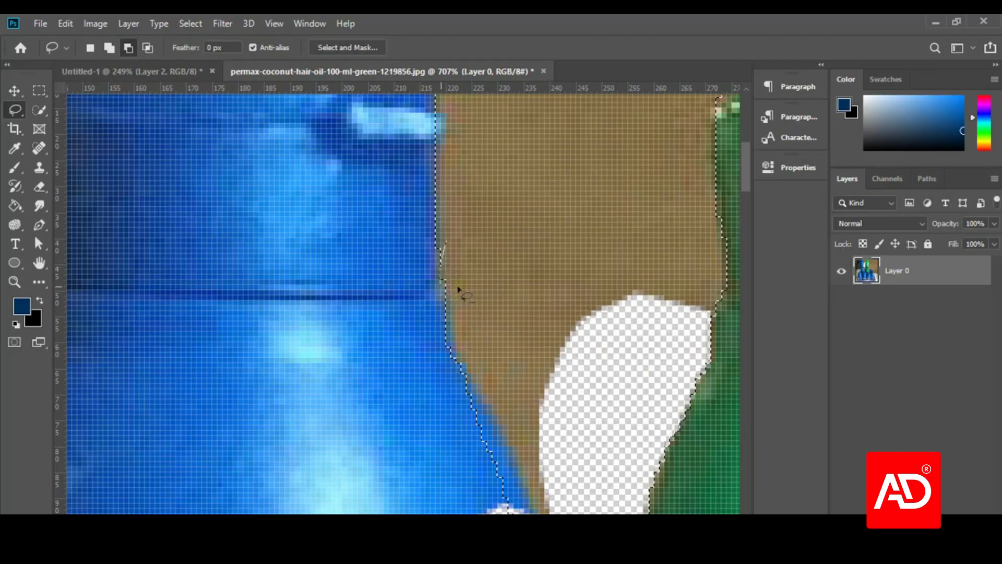
pyautogui.moveTo(458, 287); pyautogui.dragTo(453, 247)
pyautogui.moveTo(408, 221); pyautogui.dragTo(420, 287)
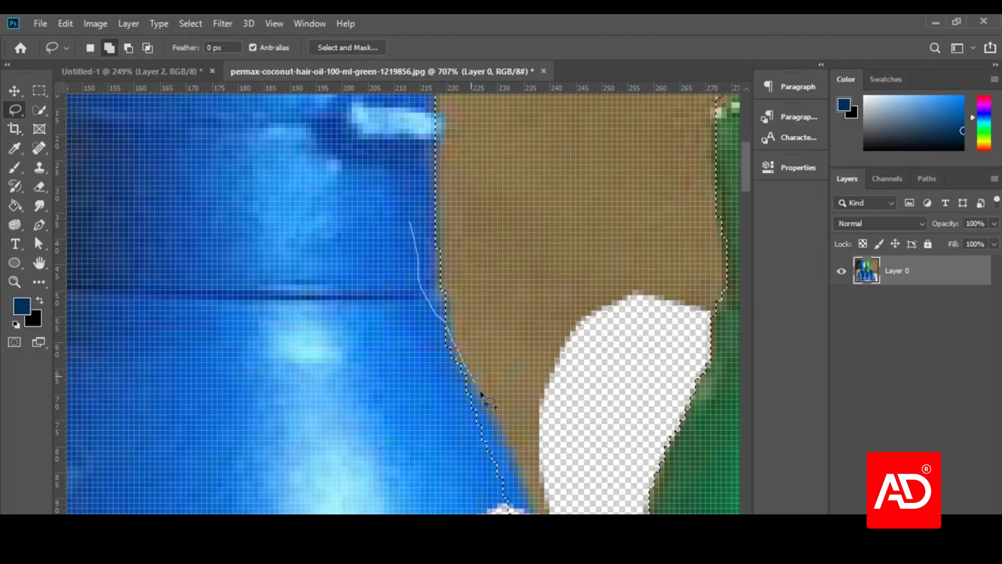
pyautogui.scroll(-5, 497, 353)
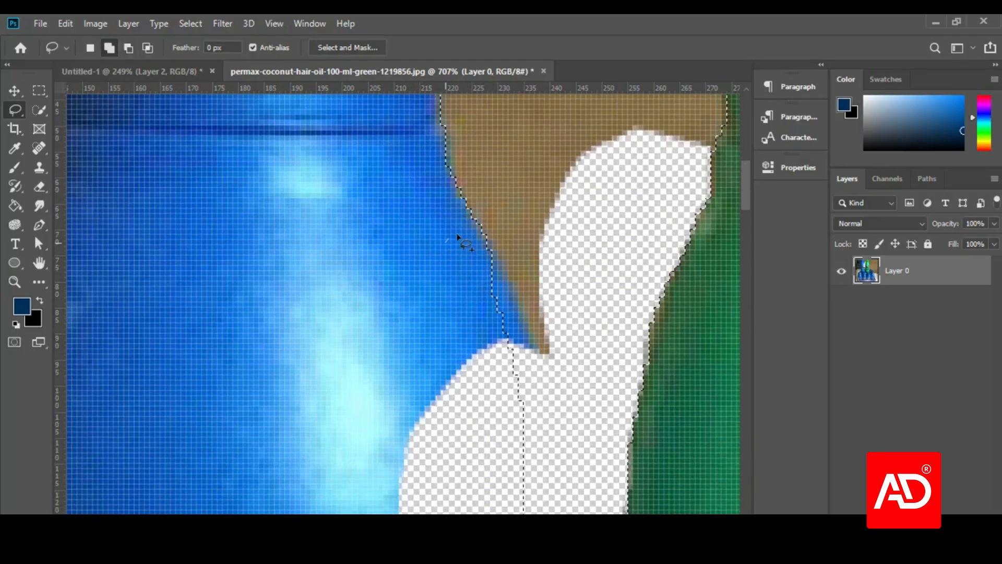
pyautogui.moveTo(529, 361); pyautogui.dragTo(405, 210)
pyautogui.scroll(-15, 397, 255)
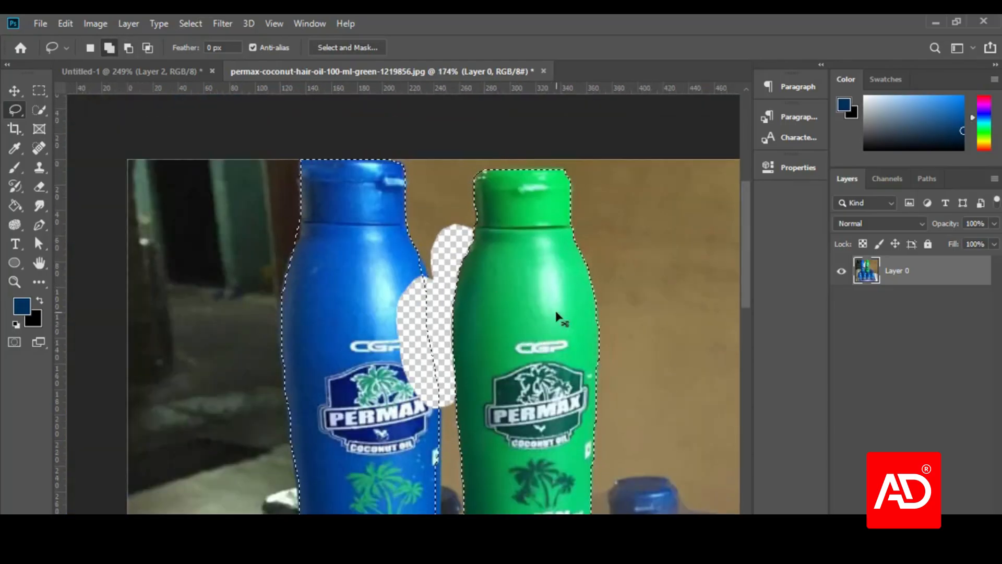
# - Undo the Lasso additions on the blue bottle, keeping only the green bottle selected
pyautogui.hotkey('ctrl', 'z')
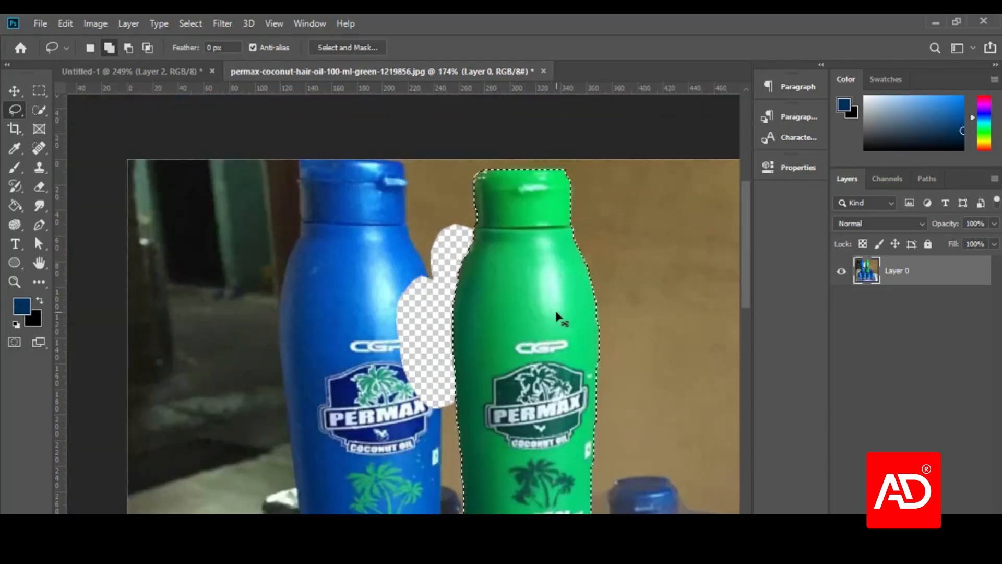
pyautogui.scroll(-5, 459, 324)
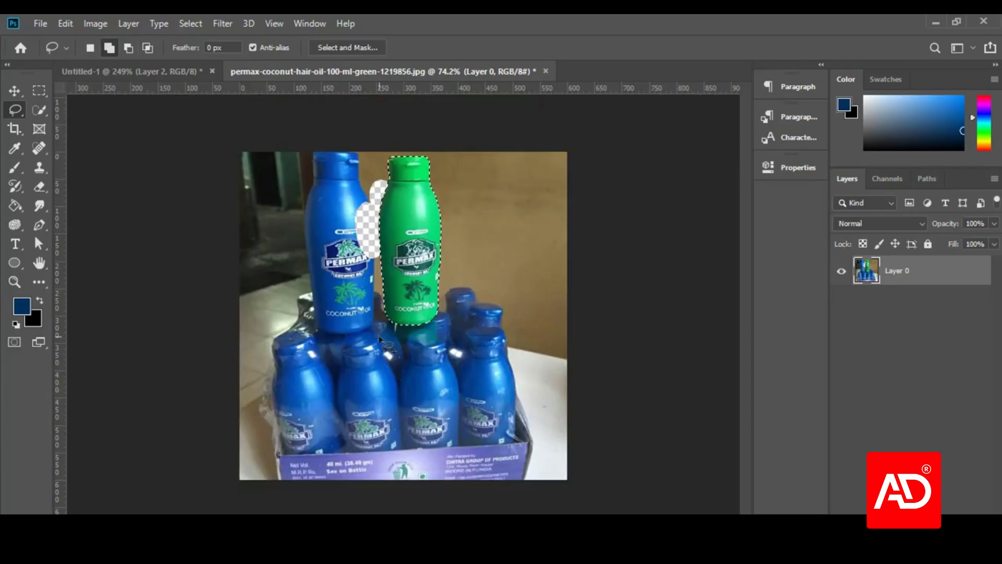
pyautogui.scroll(3, 379, 338)
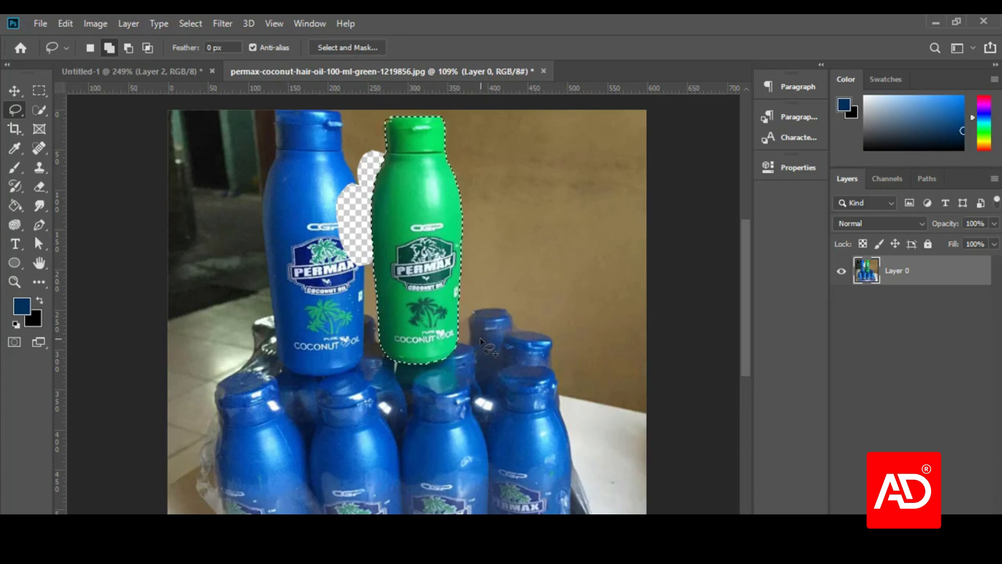
# - Invert the green bottle's selection and delete the surrounding image twice, undoing the deletion each time
pyautogui.hotkey('ctrl', 'shift', 'i')
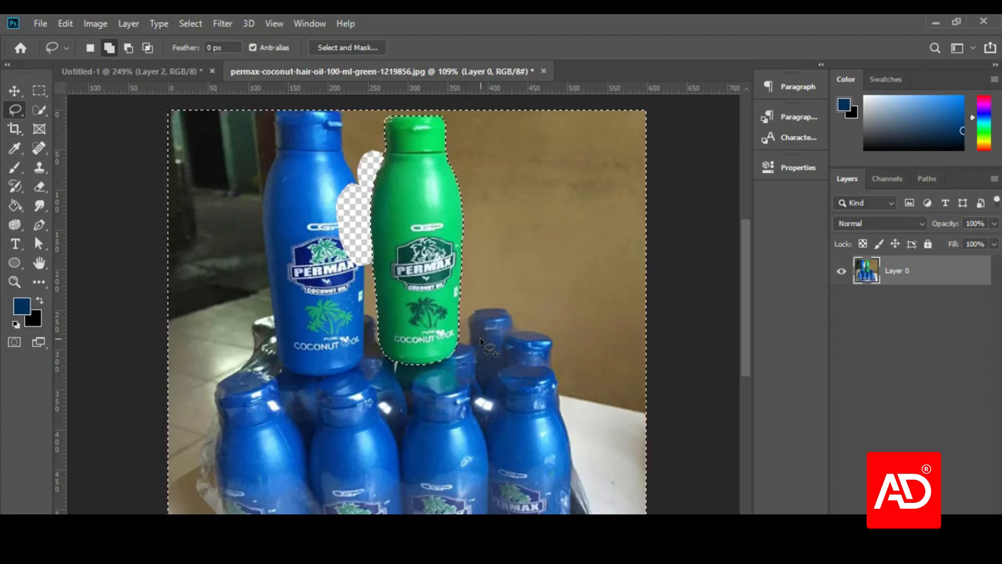
pyautogui.press('Delete')
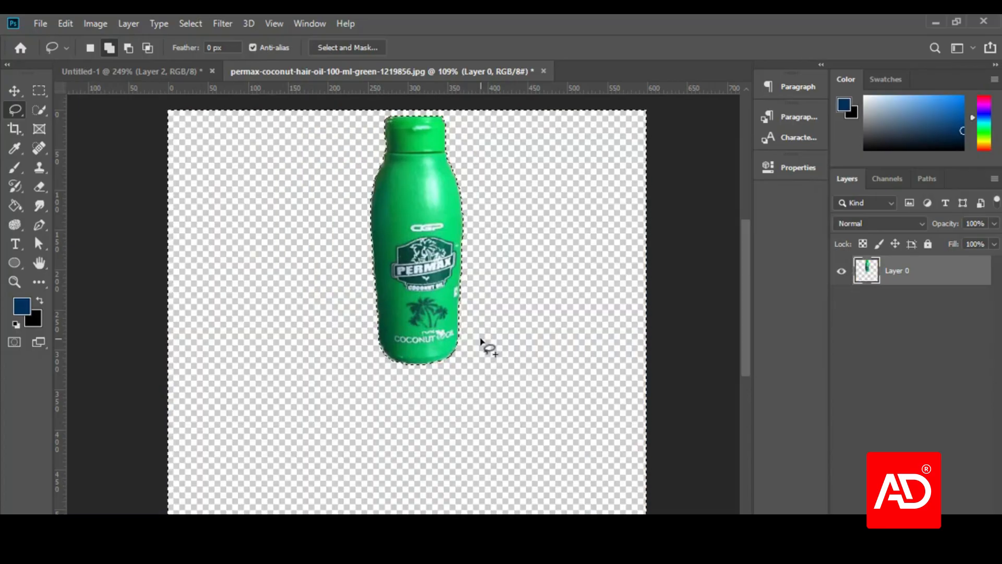
pyautogui.hotkey('ctrl', 'z')
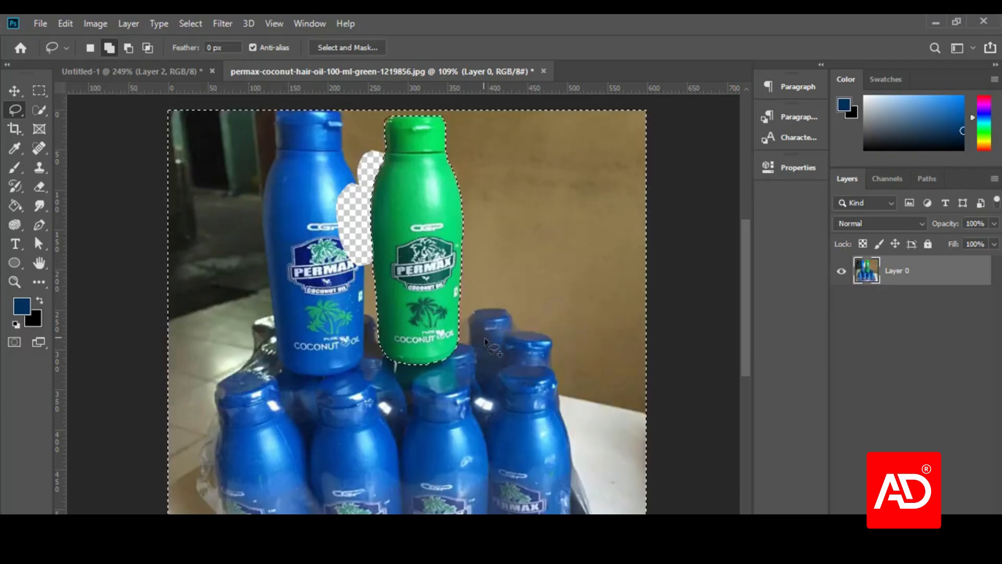
pyautogui.scroll(-3, 483, 342)
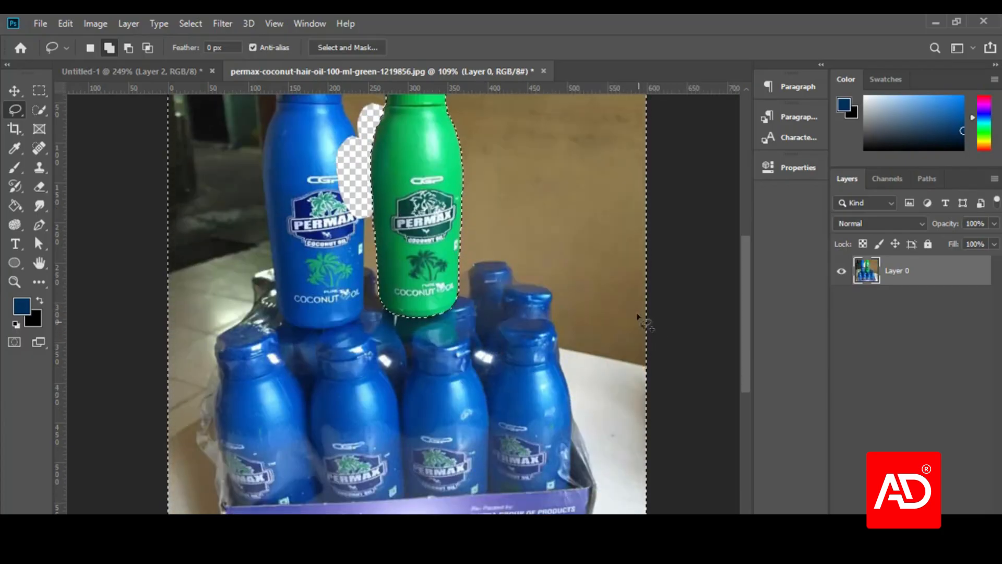
pyautogui.press('Delete')
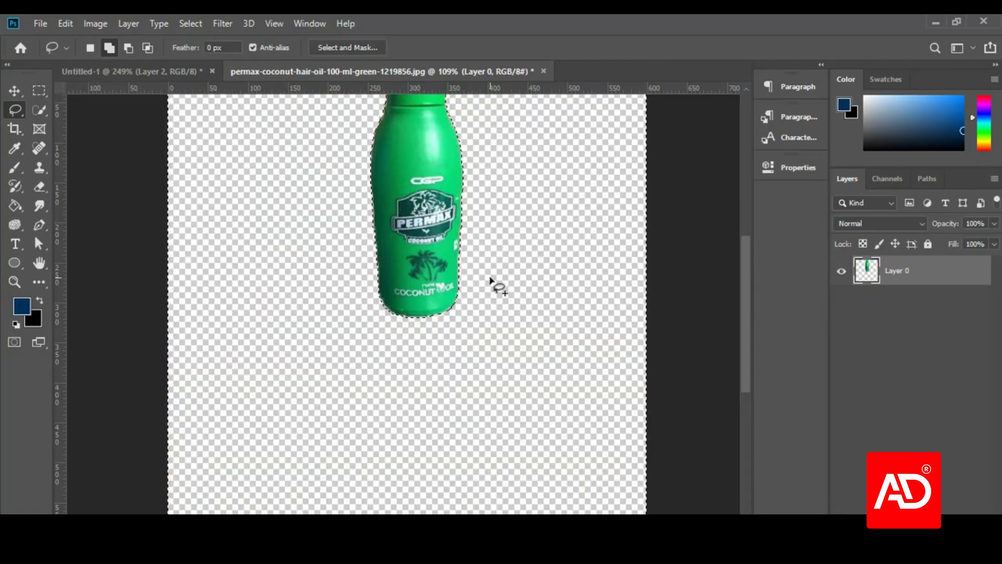
pyautogui.hotkey('ctrl', 'z')
# - Return to the Untitled-1 document with the cut-out green bottle
pyautogui.scroll(3, 490, 314)
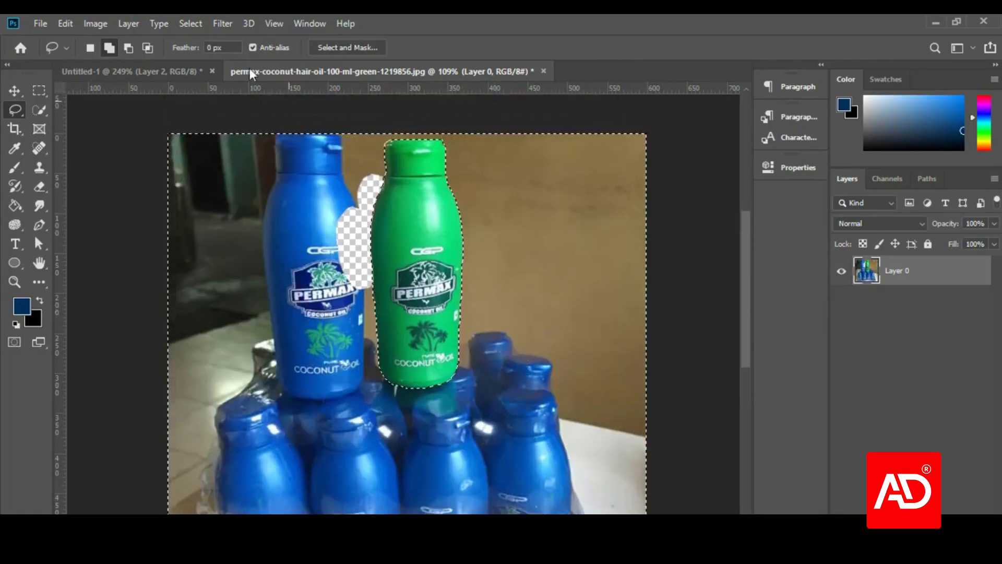
pyautogui.click(158, 72)
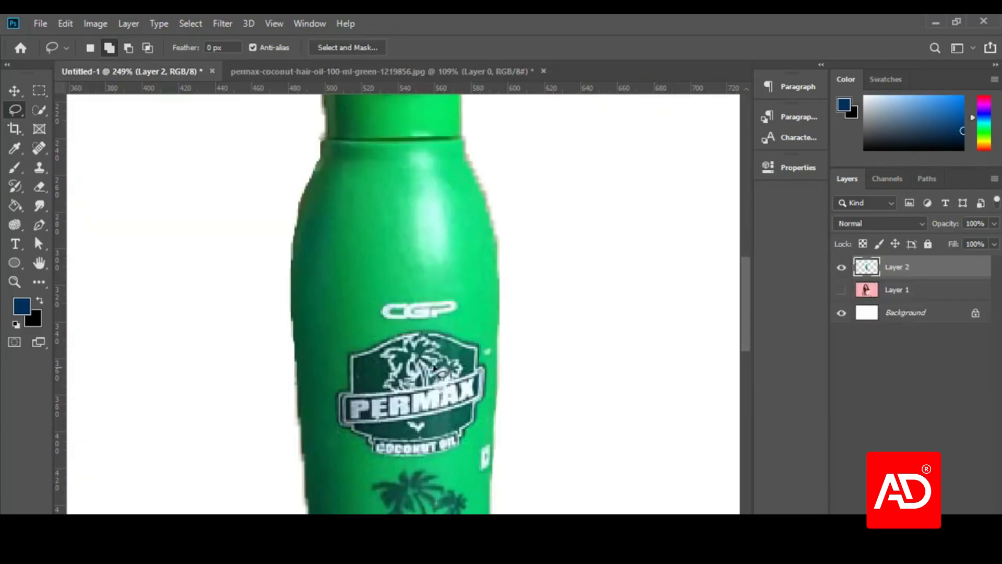
# - Trim the fringe along the green bottle's lower left edge using a Polygonal Lasso selection, and deselect
pyautogui.scroll(-5, 259, 385)
pyautogui.scroll(6, 264, 364)
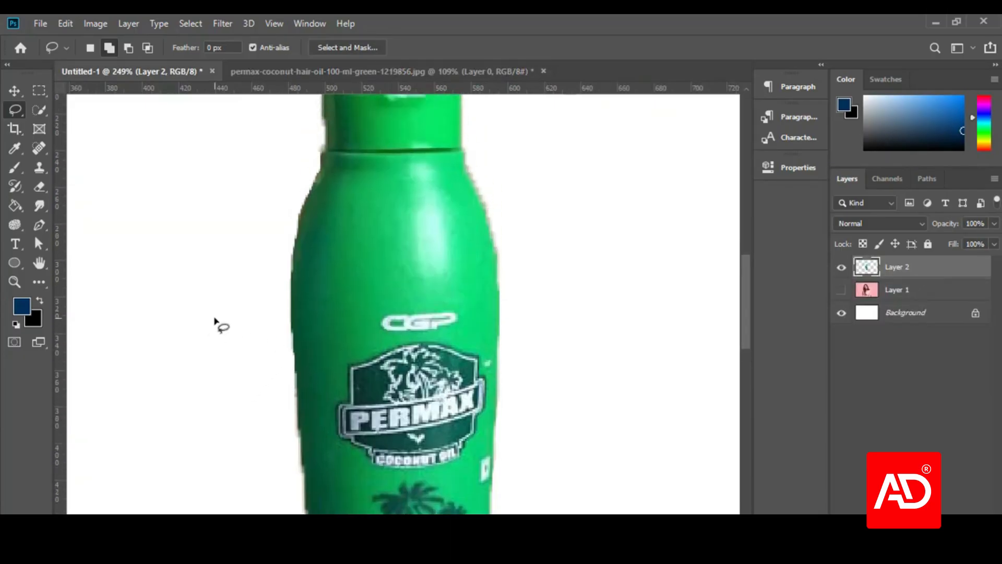
pyautogui.scroll(-9, 219, 329)
pyautogui.rightClick(13, 111)
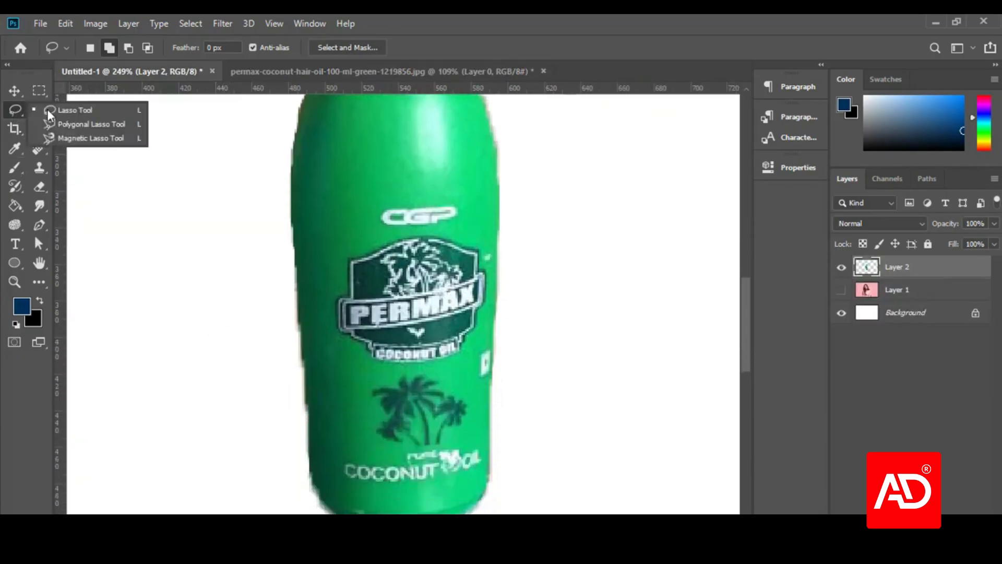
pyautogui.click(86, 126)
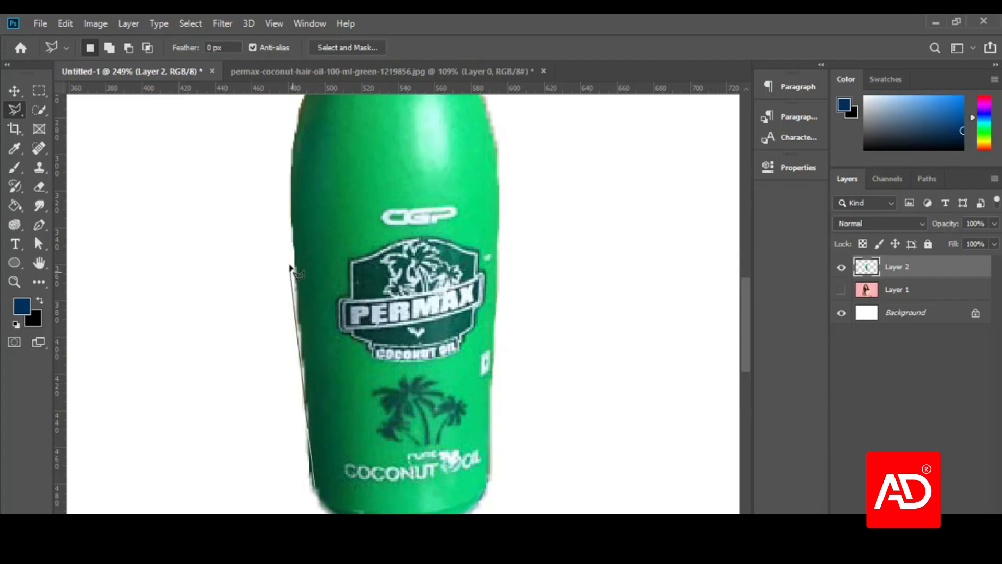
pyautogui.click(292, 209)
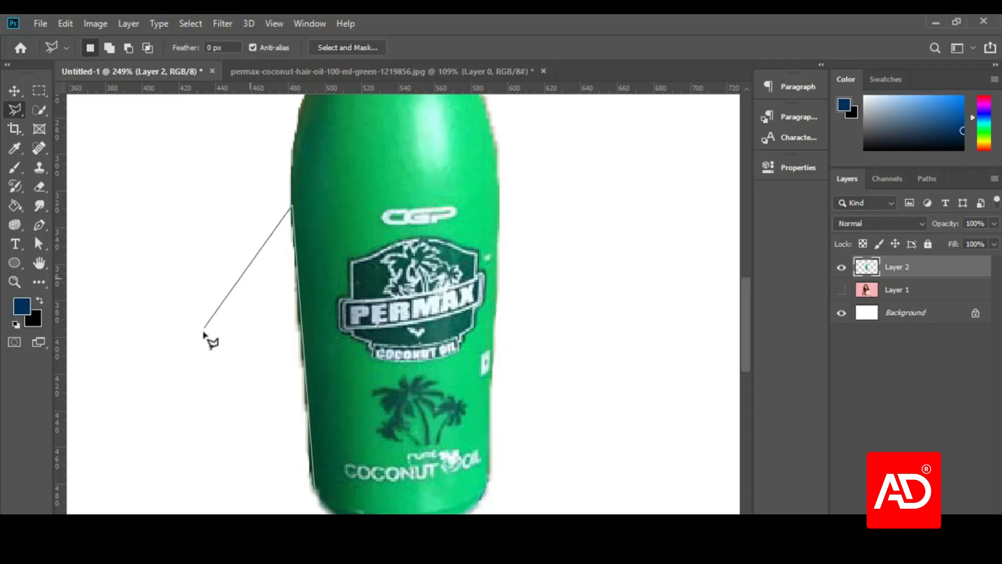
pyautogui.click(166, 408)
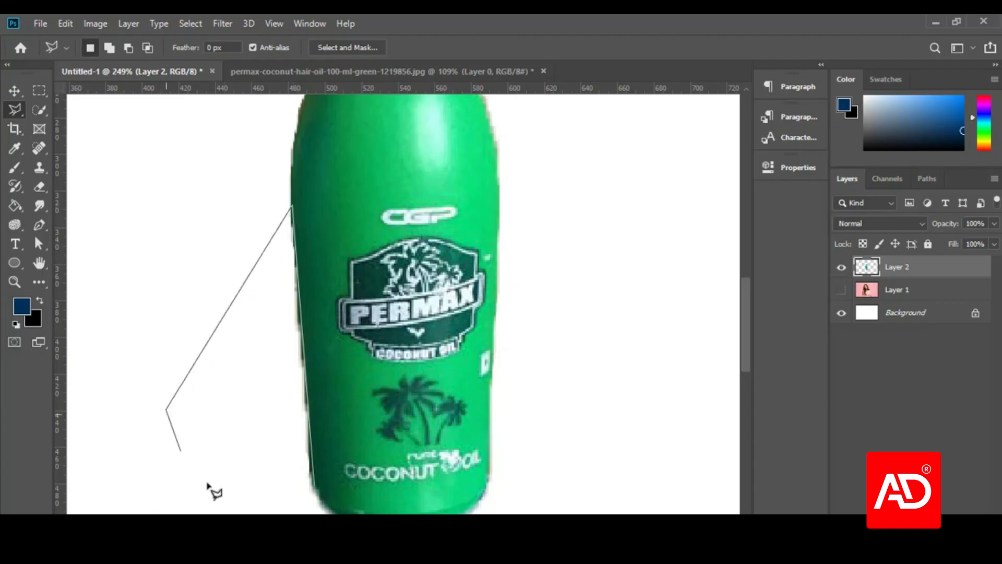
pyautogui.click(314, 485)
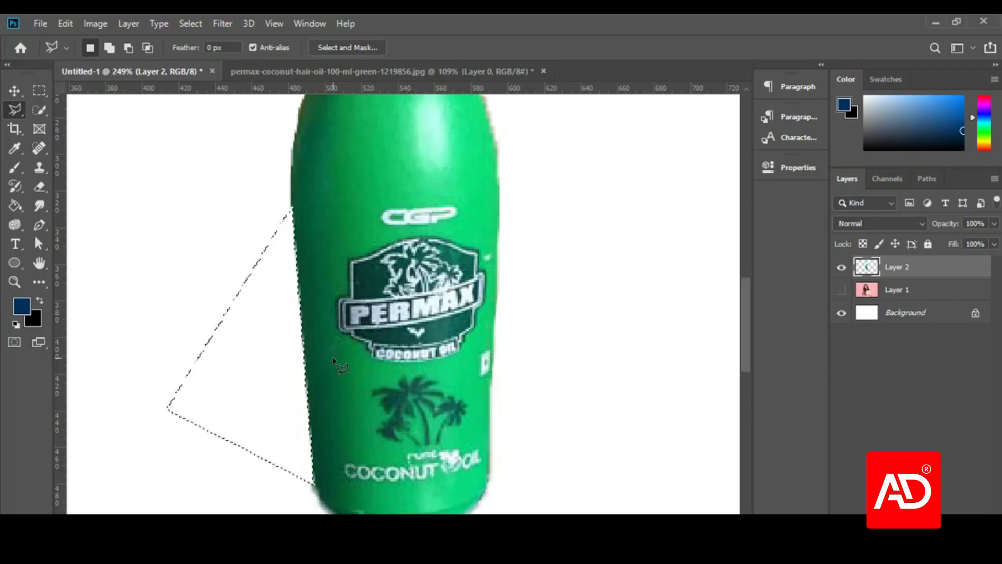
pyautogui.hotkey('ctrl', 'd')
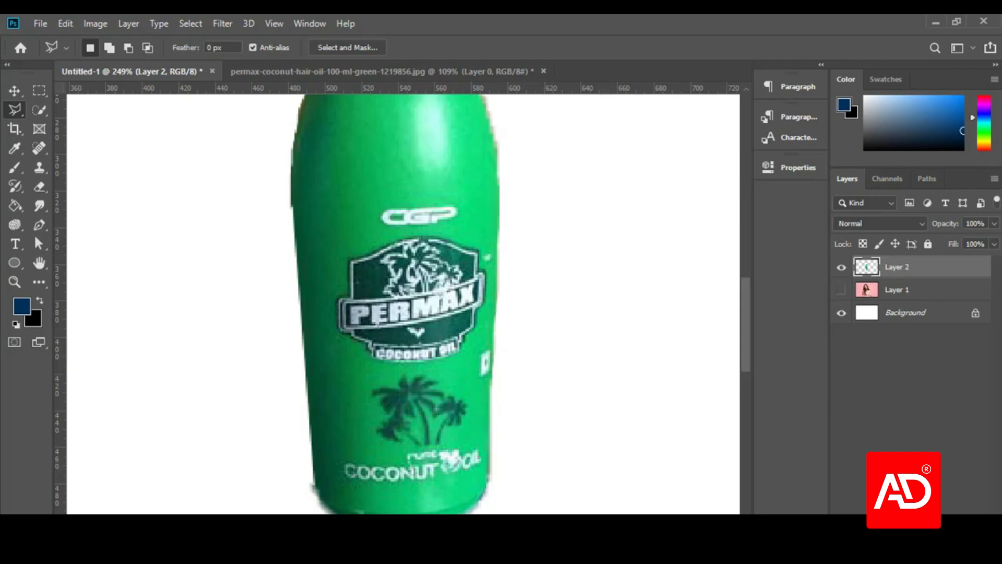
# - Switch to Chrome and search Google Images for "product napa extra"
pyautogui.moveTo(414, 554)
pyautogui.click(362, 508)
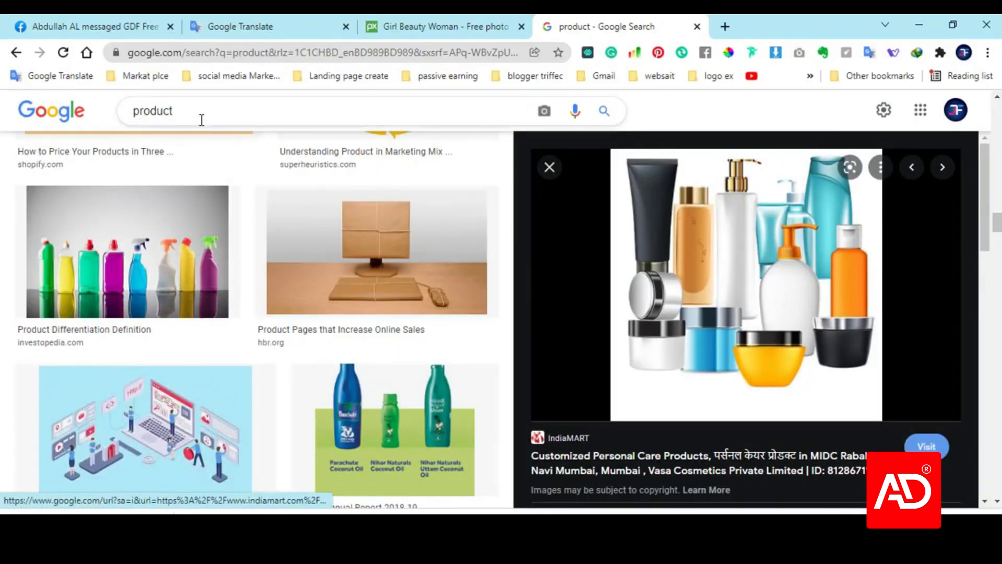
pyautogui.click(199, 117)
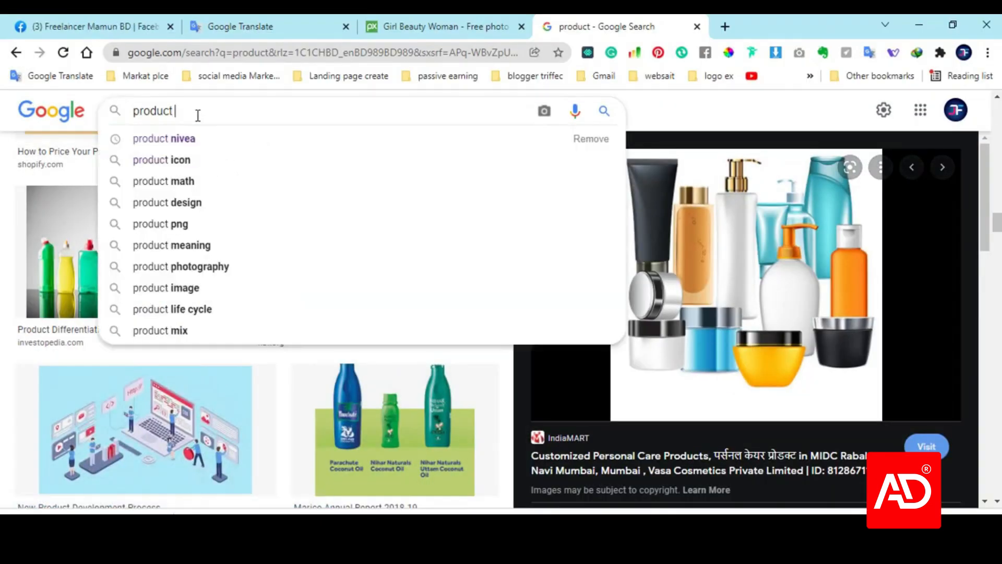
pyautogui.write('napa e')
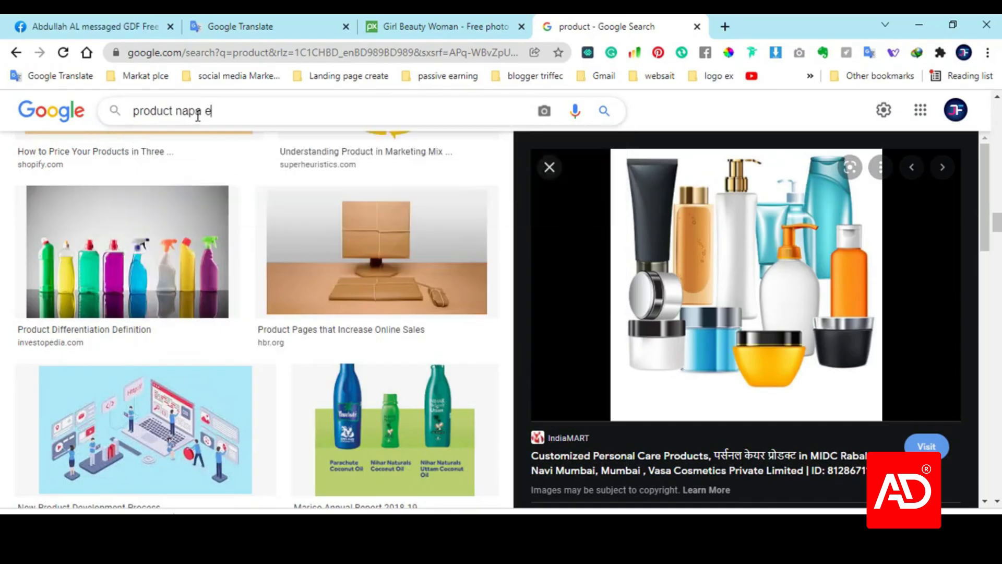
pyautogui.write('x')
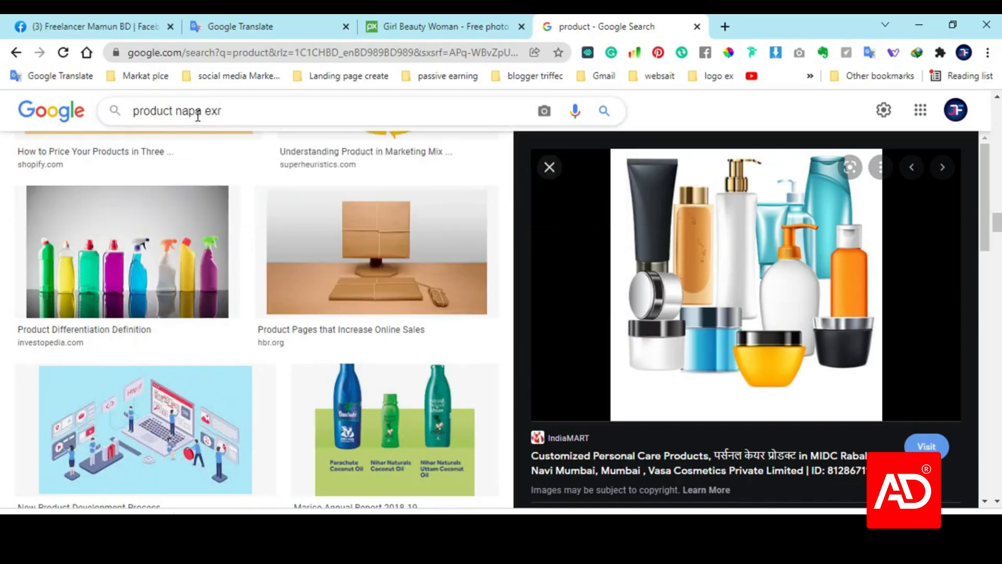
pyautogui.write('tra')
pyautogui.press('Return')
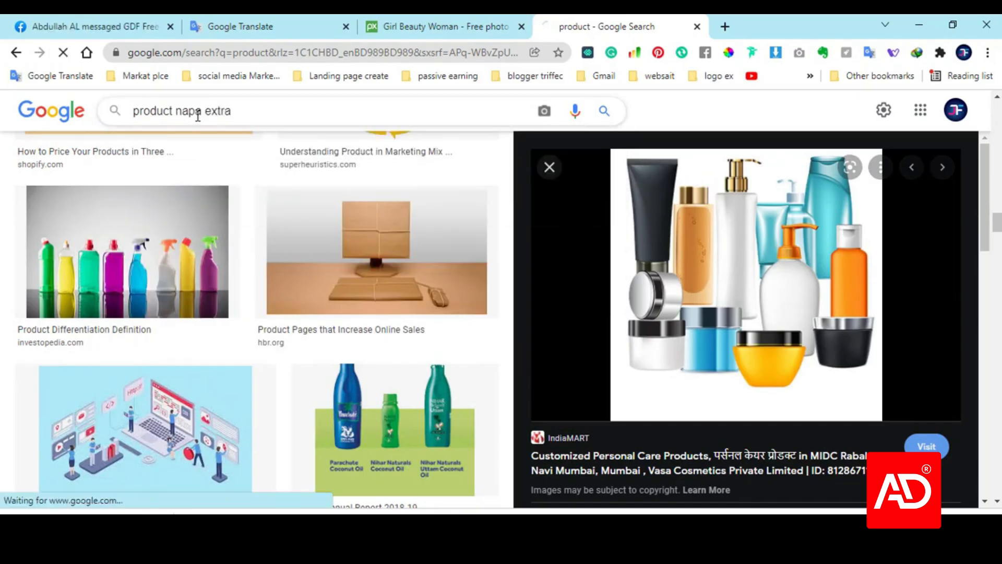
# - Examine the image results for a boxed product, previewing the Napa Extra 12pcs and Ace 500 pictures
pyautogui.scroll(-4, 416, 348)
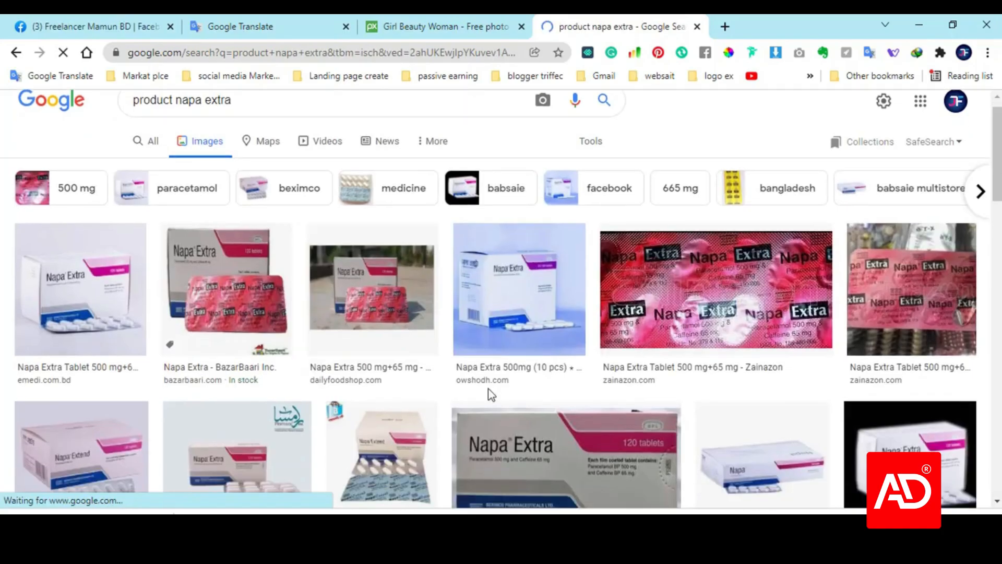
pyautogui.scroll(-3, 858, 344)
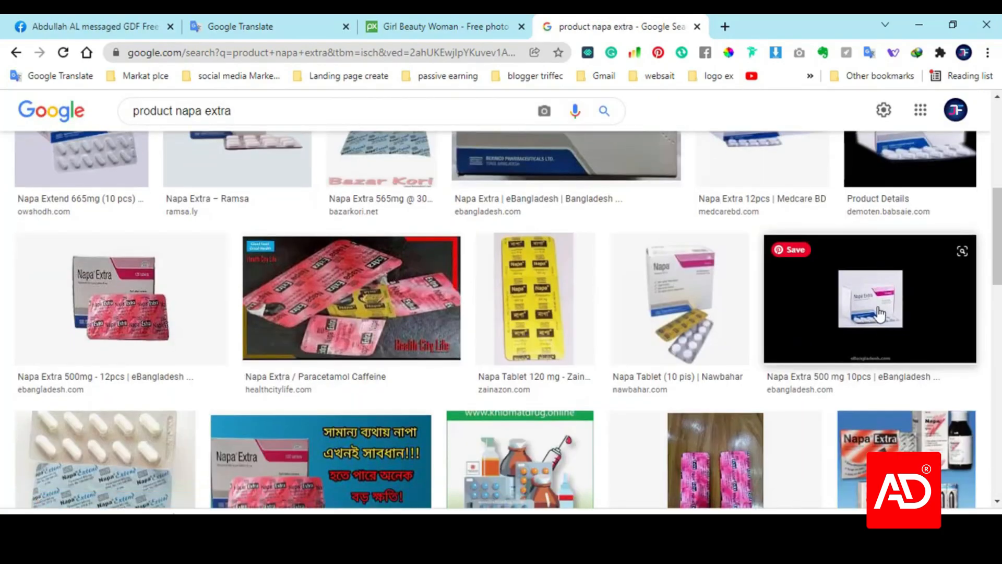
pyautogui.scroll(3, 664, 358)
pyautogui.click(761, 287)
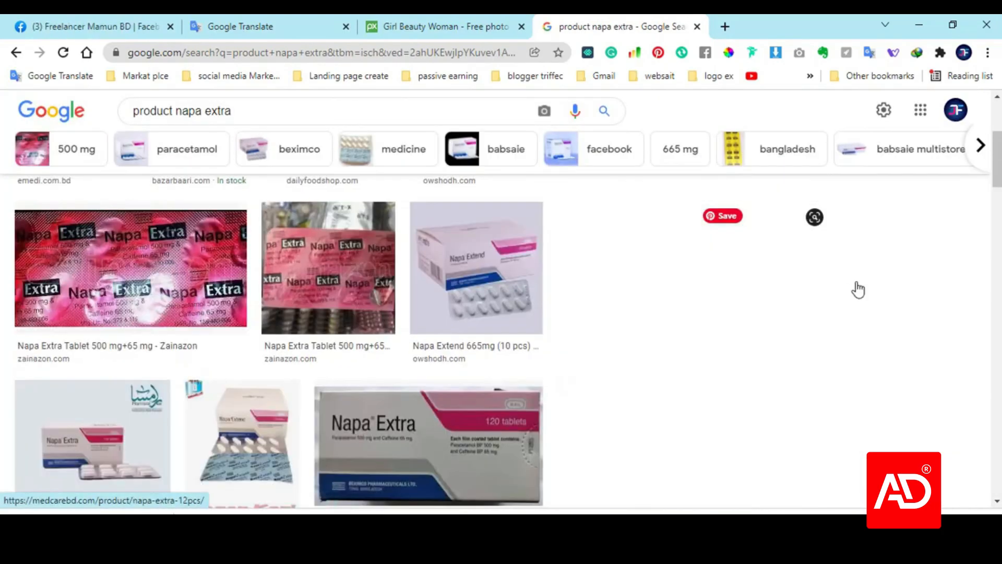
pyautogui.scroll(-5, 767, 369)
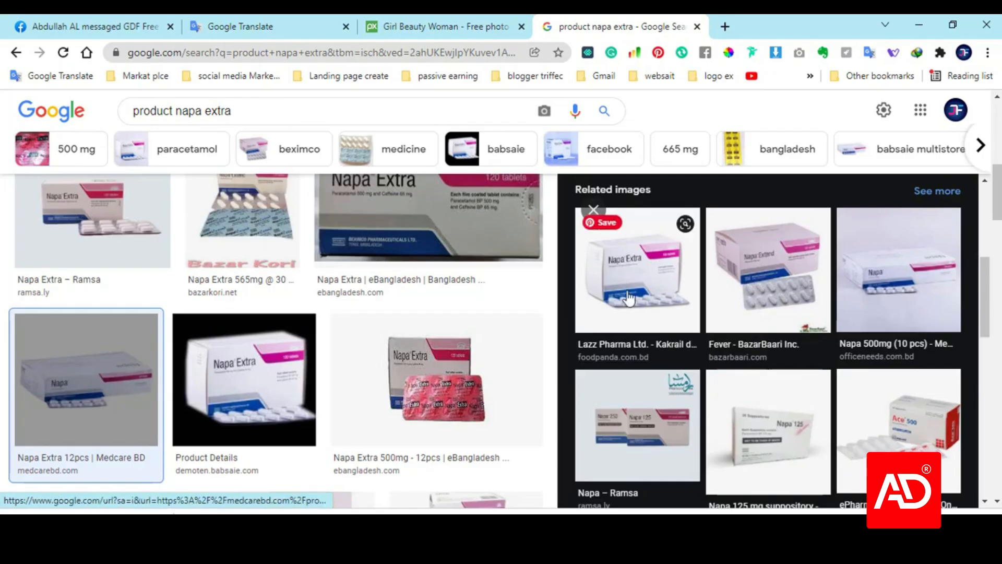
pyautogui.scroll(-5, 882, 323)
pyautogui.click(909, 246)
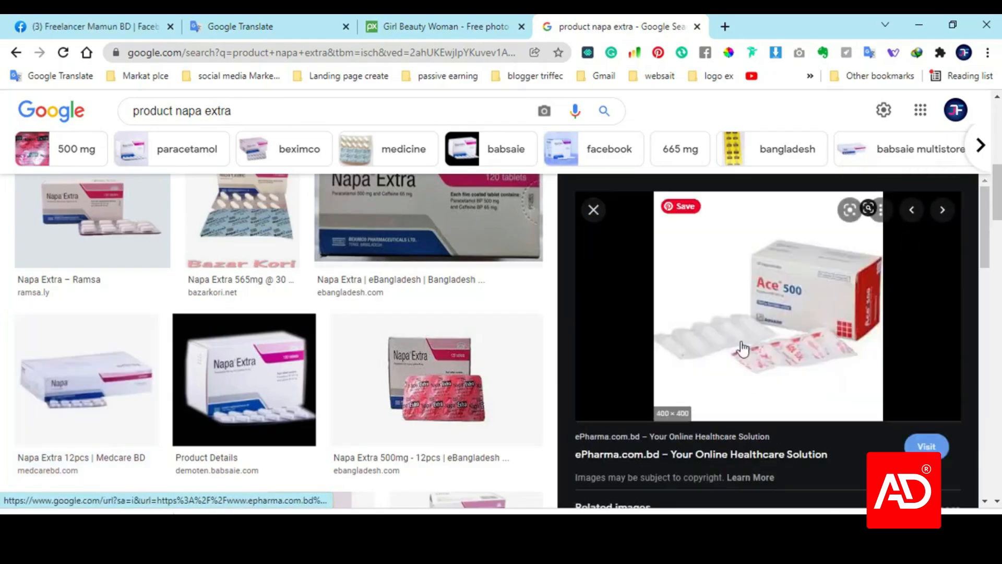
pyautogui.scroll(-10, 487, 380)
pyautogui.scroll(-5, 364, 411)
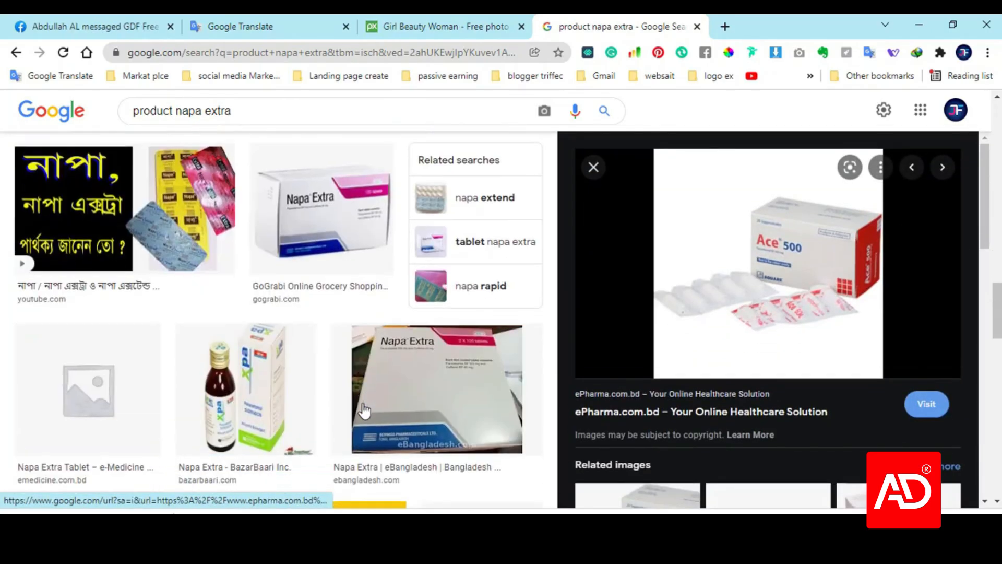
# - Copy the BazarBaari image of the Xpa bottle and box, paste it into Untitled-1 in Photoshop, and hide Layer 2
pyautogui.click(243, 344)
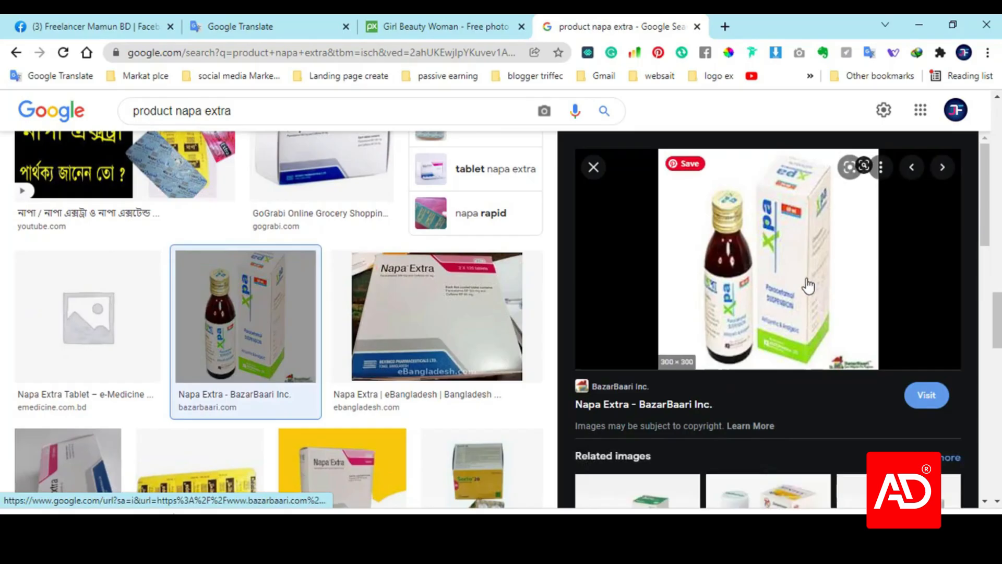
pyautogui.rightClick(789, 349)
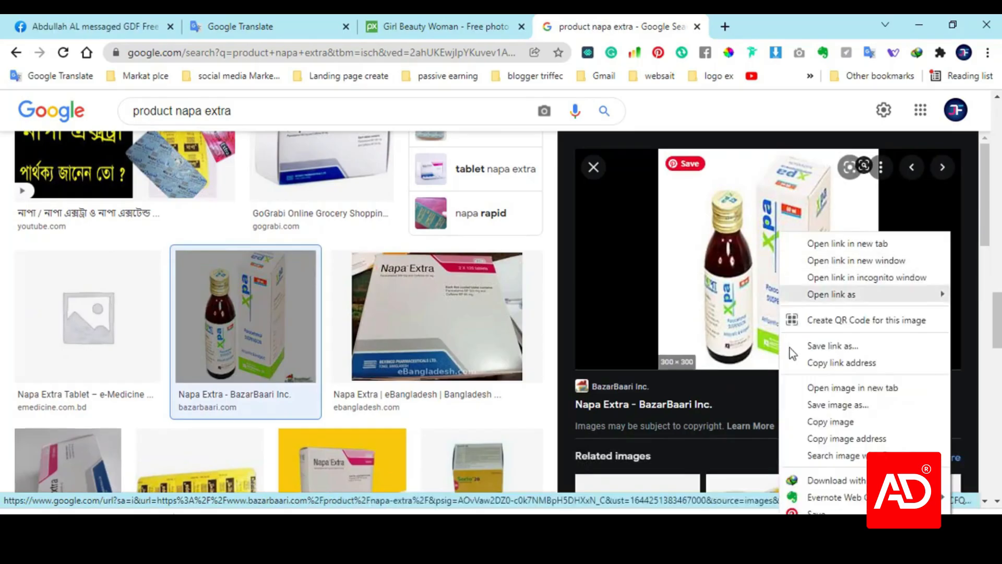
pyautogui.click(848, 421)
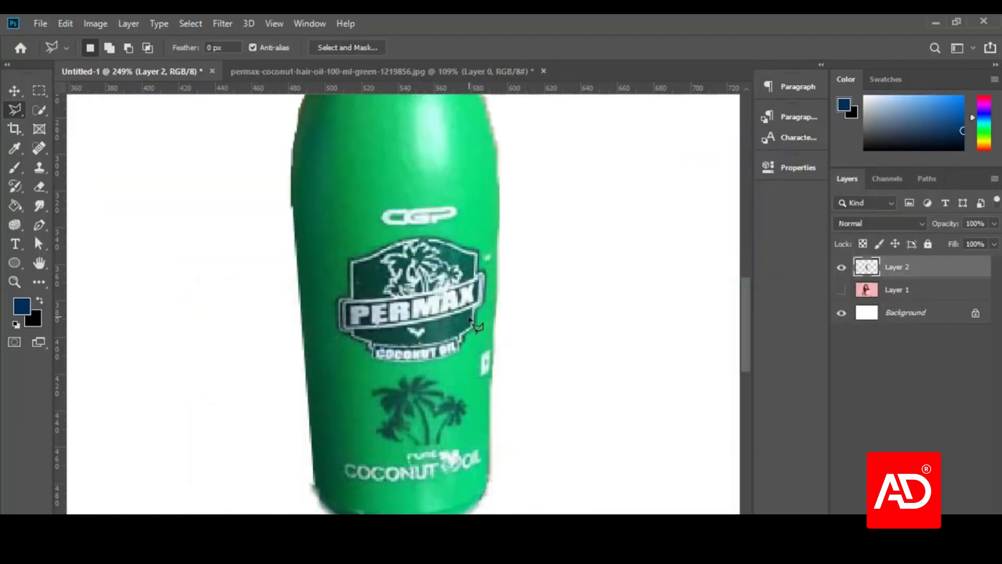
pyautogui.hotkey('ctrl', 'v')
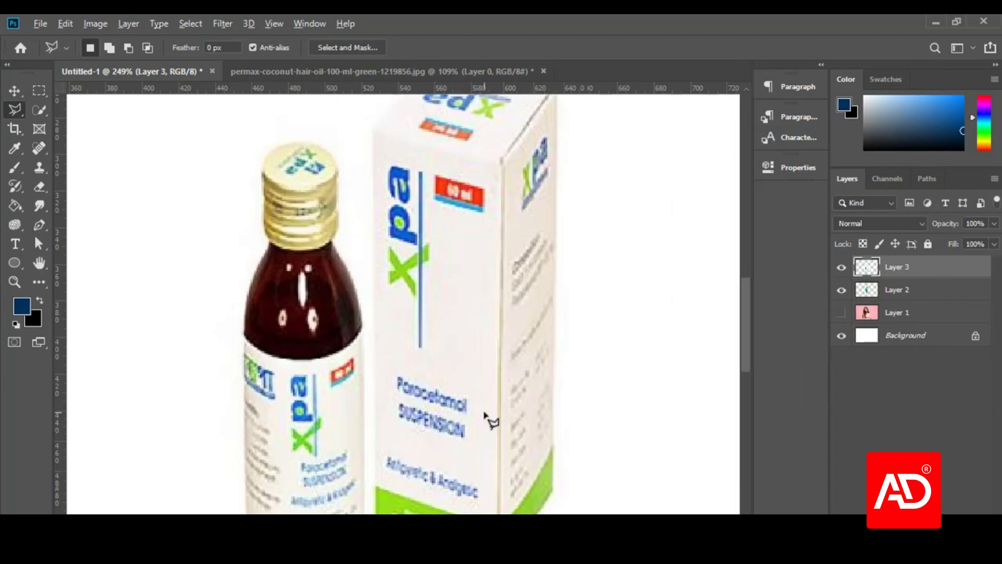
pyautogui.scroll(-5, 486, 418)
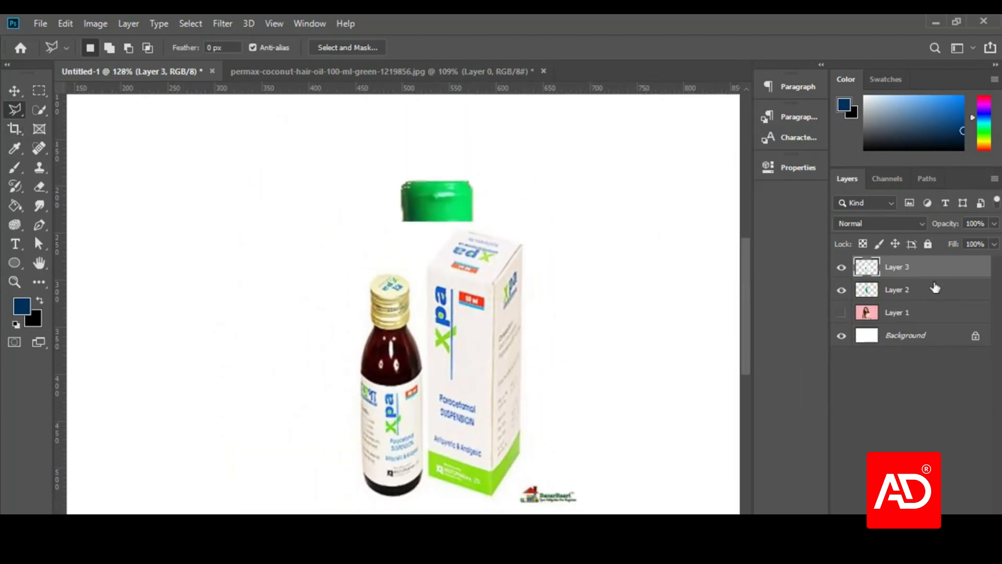
pyautogui.click(841, 311)
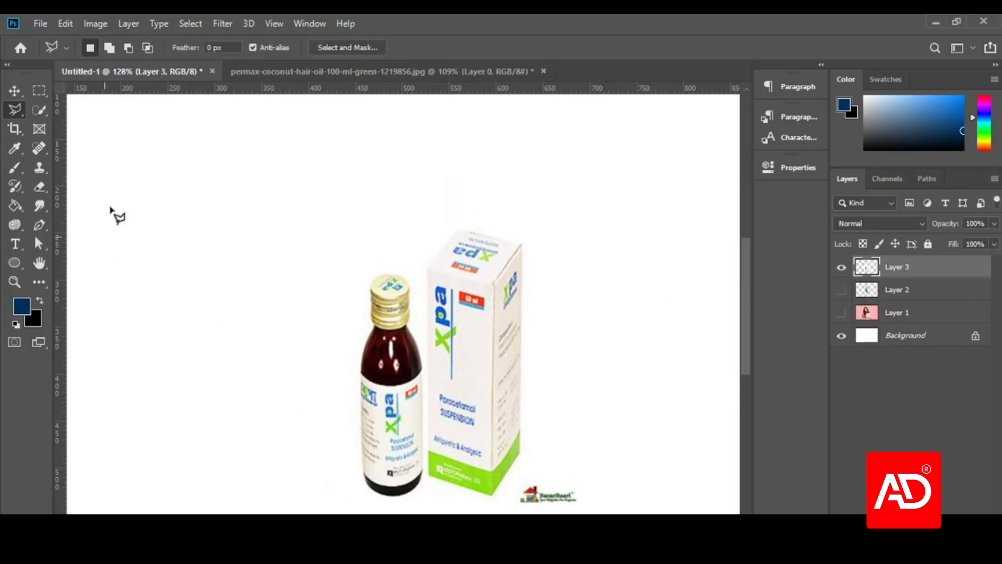
# - Outline the Xpa box corner by corner with the Polygonal Lasso and close it into a selection
pyautogui.click(427, 476)
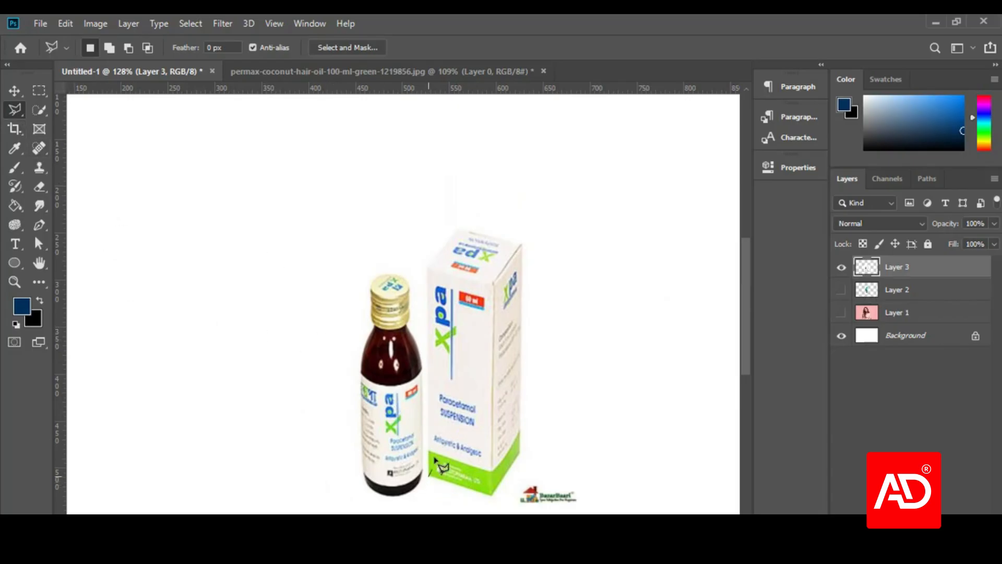
pyautogui.click(428, 267)
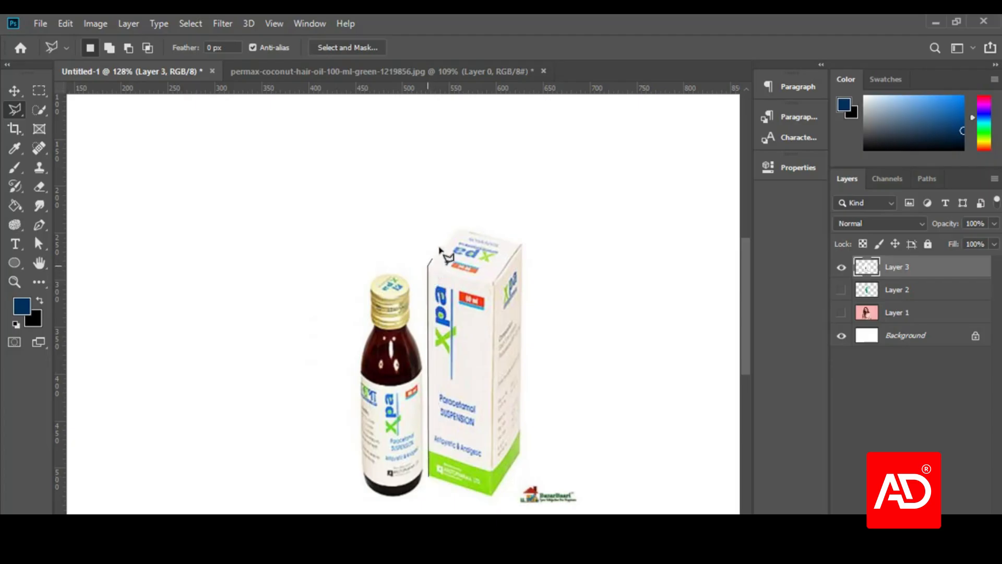
pyautogui.click(458, 228)
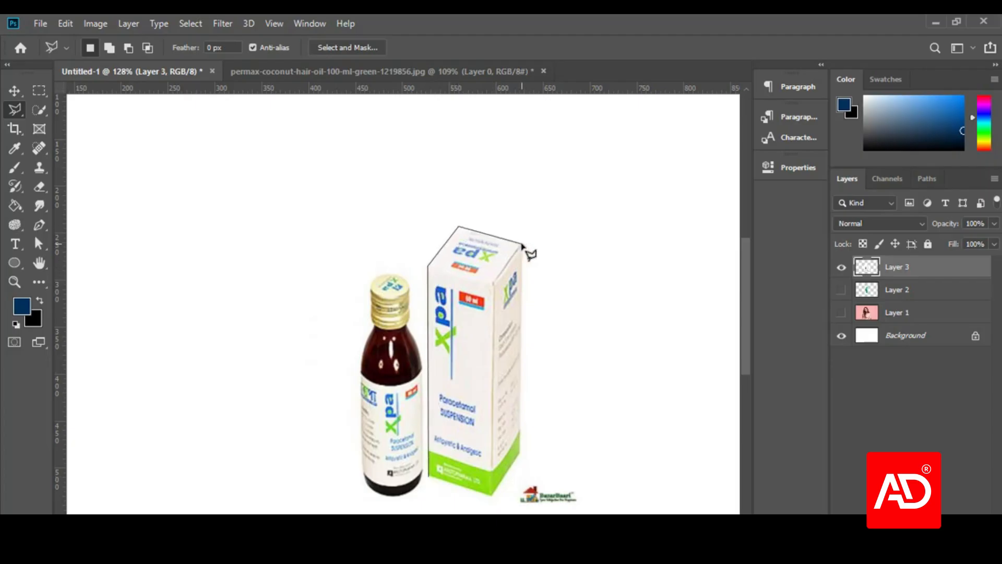
pyautogui.click(522, 244)
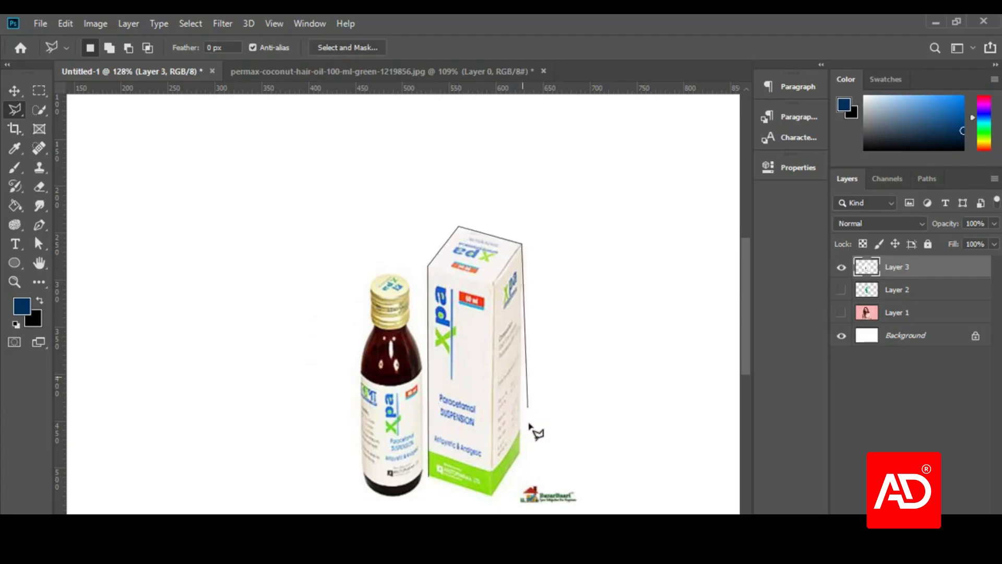
pyautogui.click(521, 453)
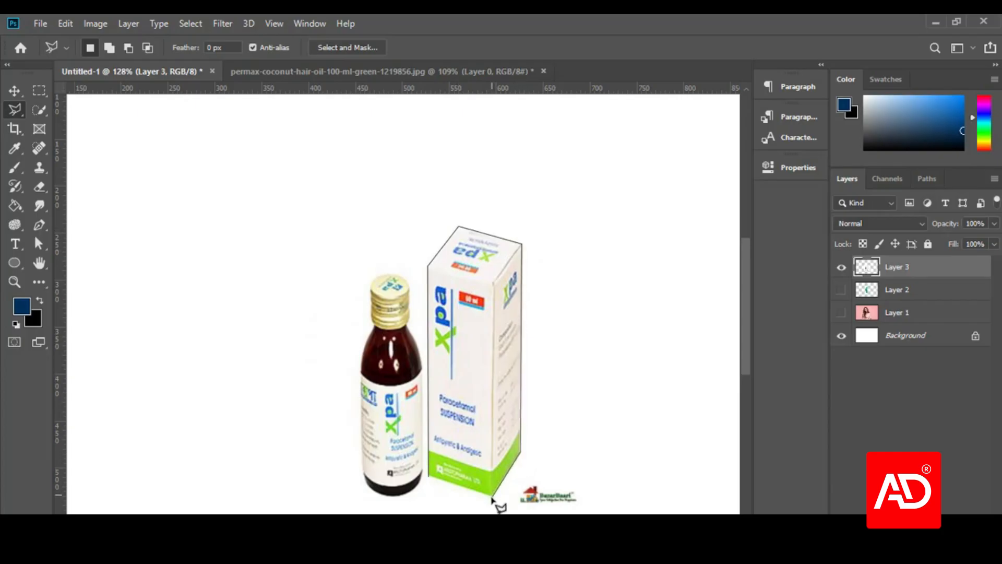
pyautogui.click(490, 497)
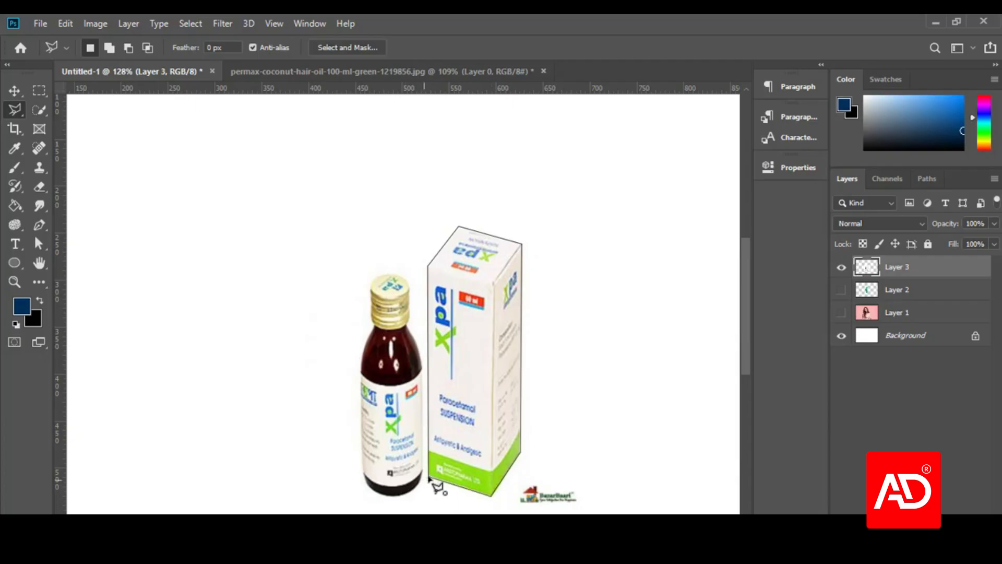
pyautogui.doubleClick(429, 477)
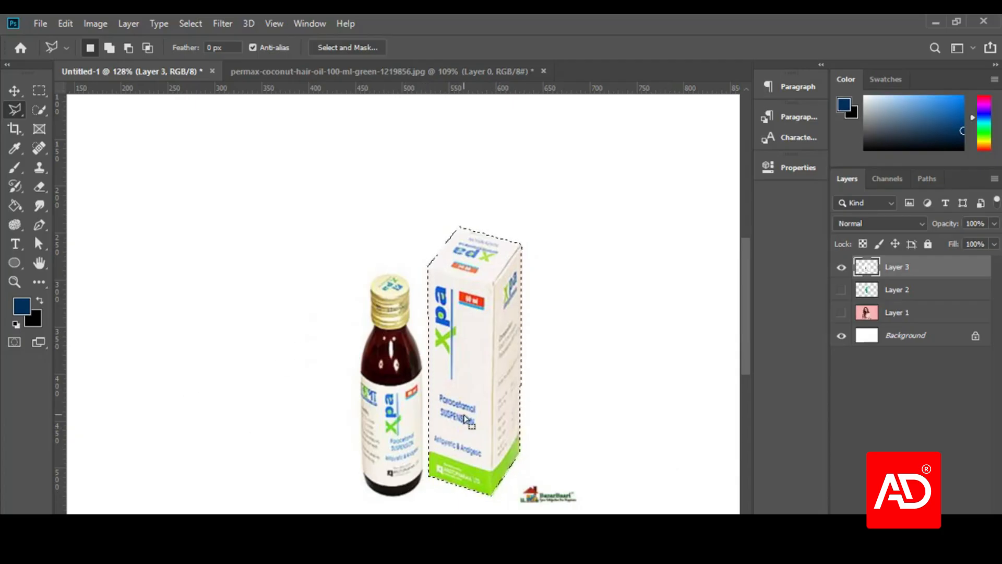
# - Invert the selection, delete everything around the Xpa box on Layer 3, and deselect
pyautogui.hotkey('ctrl', 'shift', 'i')
pyautogui.press('Delete')
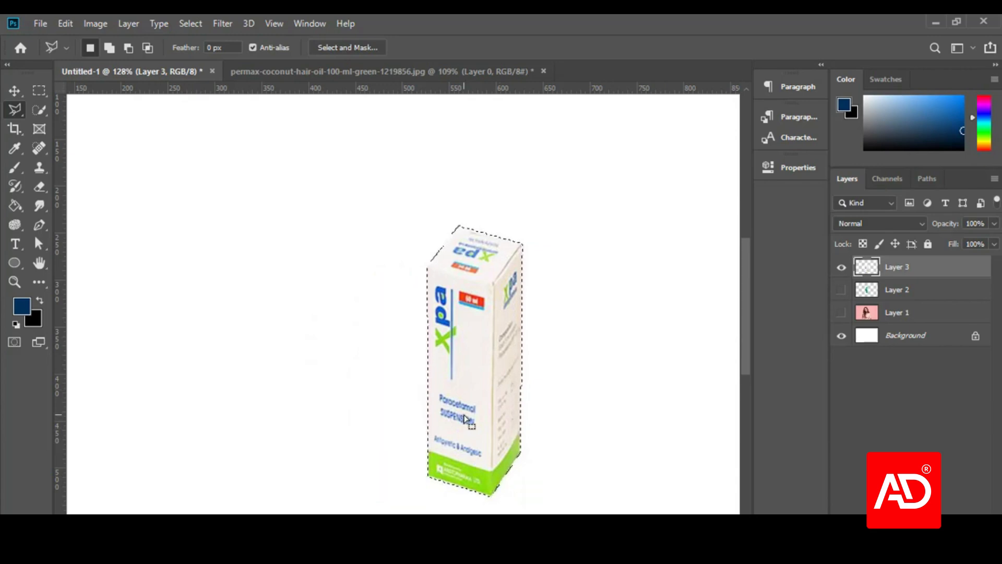
pyautogui.hotkey('ctrl', 'd')
pyautogui.scroll(-3, 492, 393)
pyautogui.scroll(2, 394, 381)
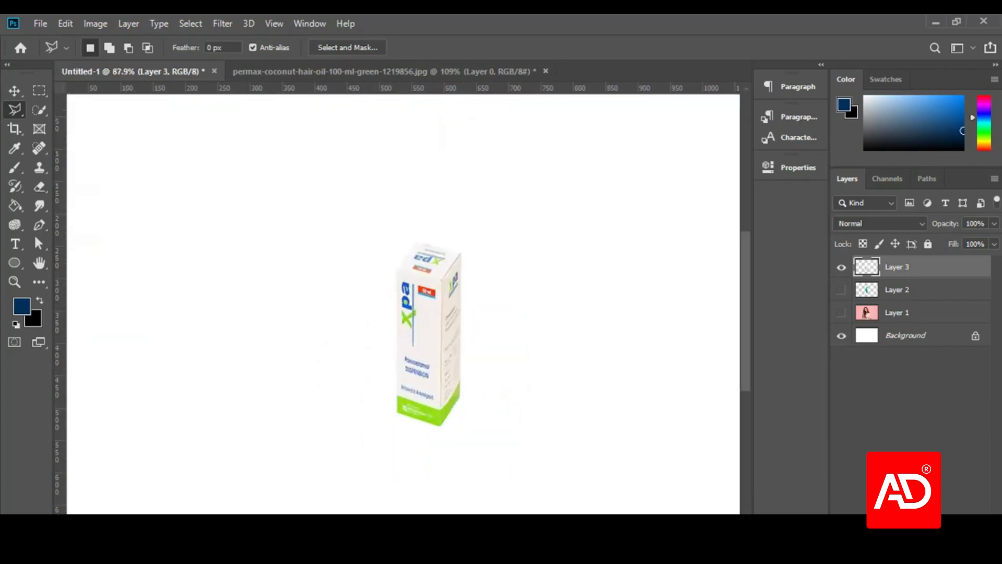
# - Switch to Chrome, search Google in a new tab for "background design", and preview the autumn leaves image
pyautogui.click(329, 485)
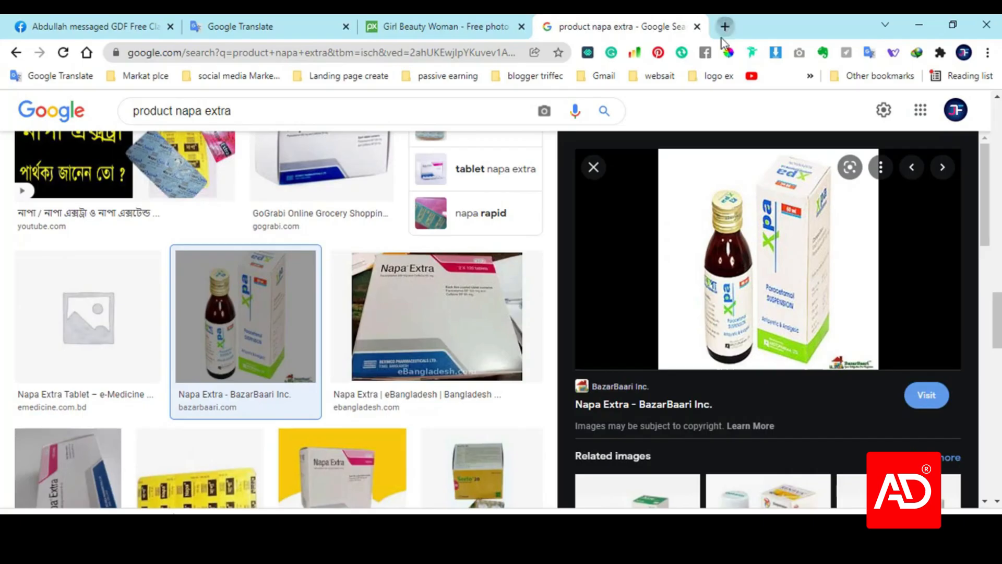
pyautogui.click(722, 35)
pyautogui.write('background design')
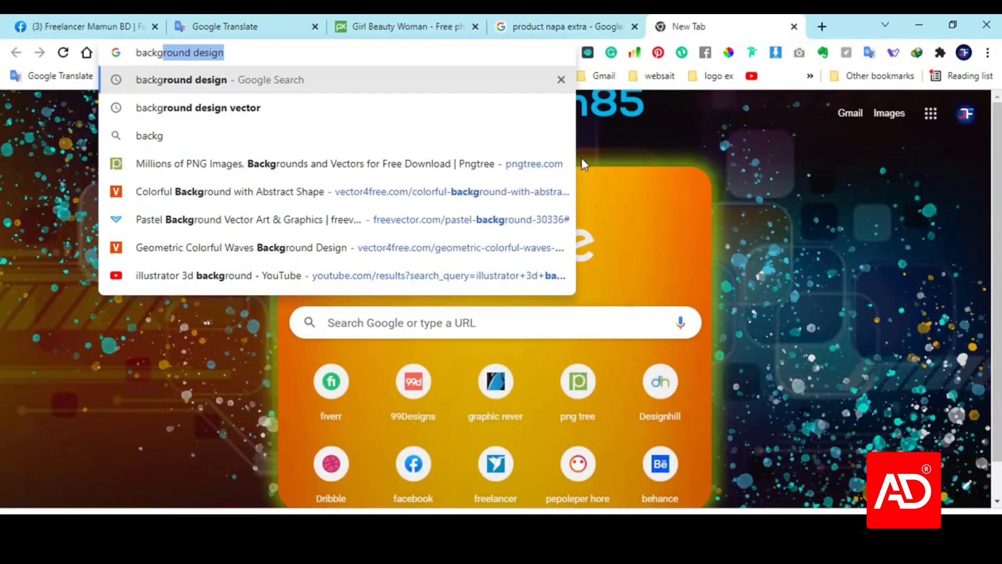
pyautogui.press('Return')
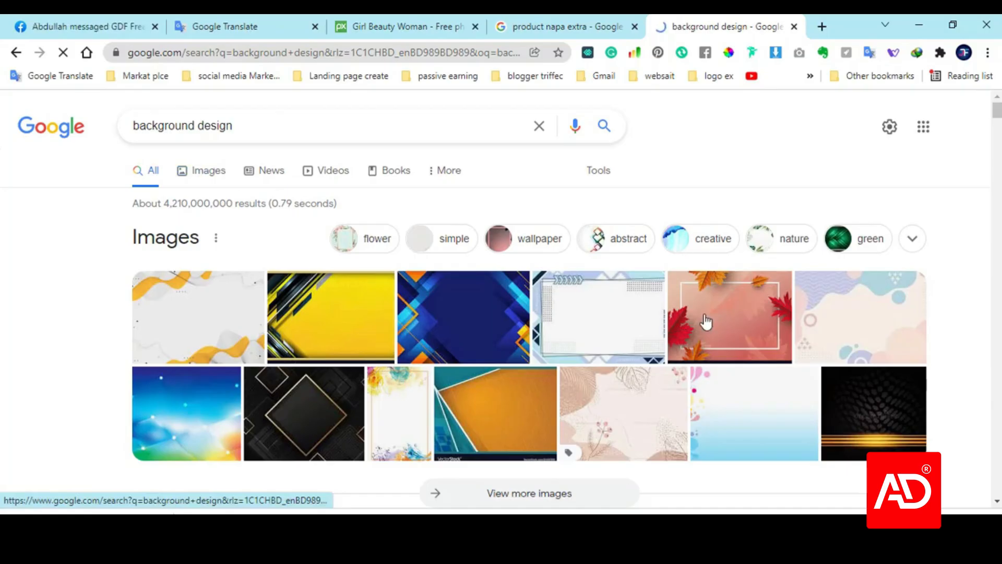
pyautogui.click(706, 322)
pyautogui.click(925, 334)
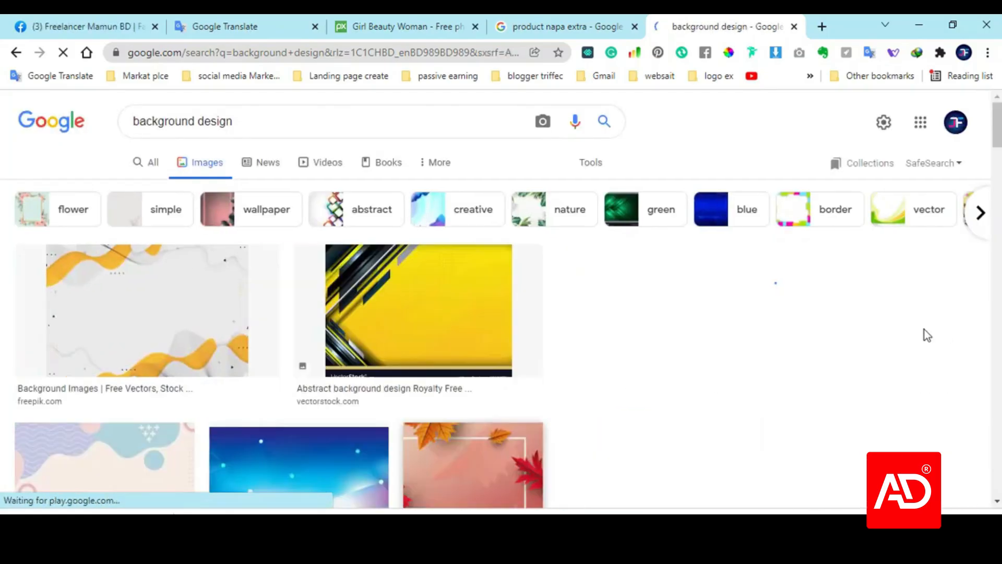
# - Copy the VectorStock autumn leaves image into Untitled-1 in Photoshop and send its layer behind the Xpa box
pyautogui.rightClick(763, 279)
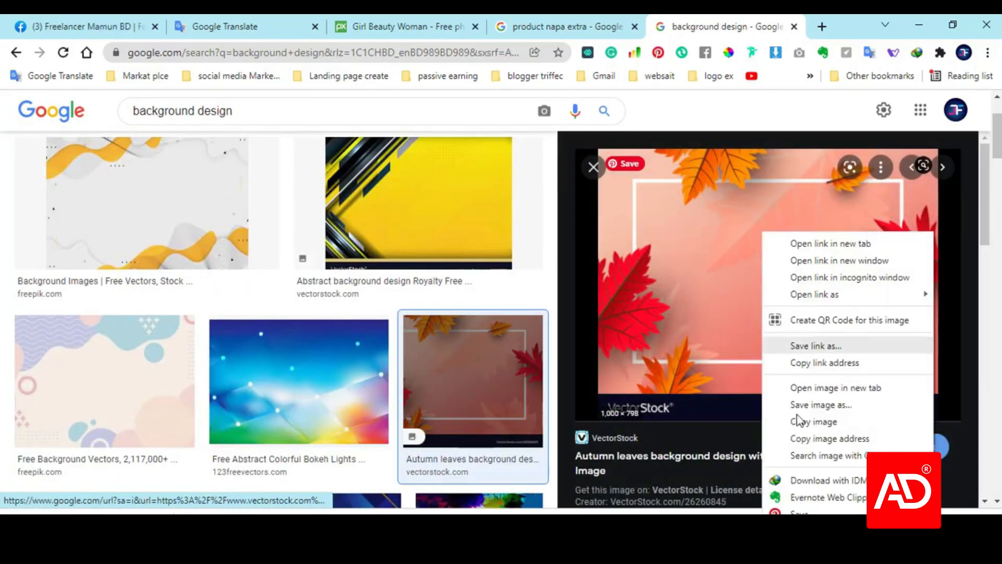
pyautogui.click(817, 419)
pyautogui.click(917, 24)
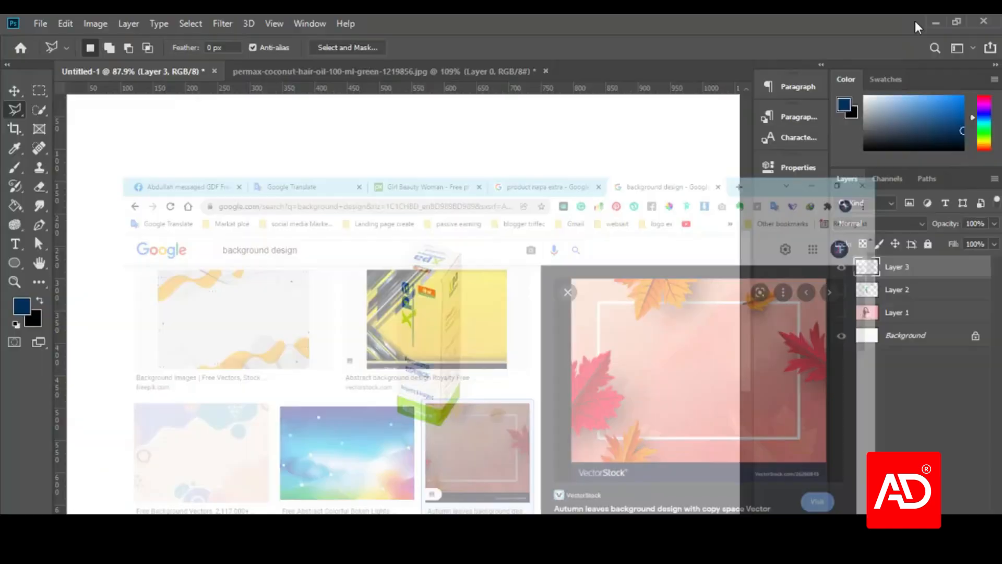
pyautogui.hotkey('ctrl', 'v')
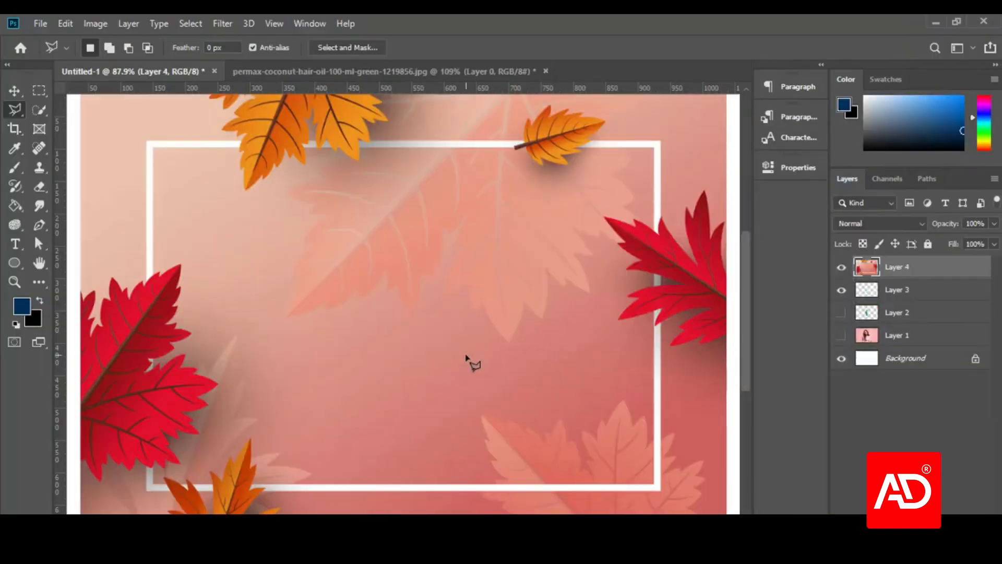
pyautogui.hotkey('ctrl', 'shift', '[')
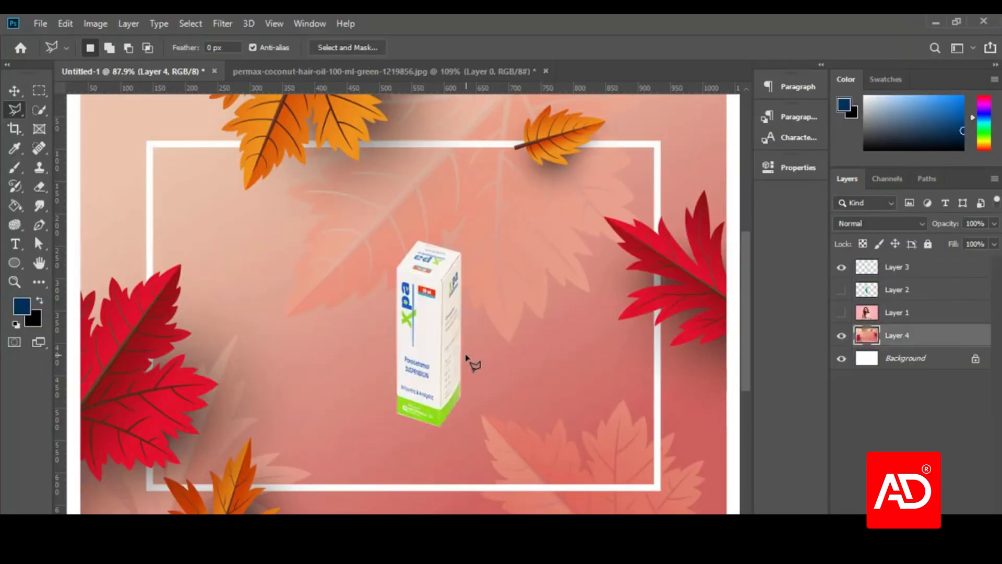
# - Examine the cut edges along the lower part of the Xpa box against the autumn leaves background
pyautogui.click(15, 92)
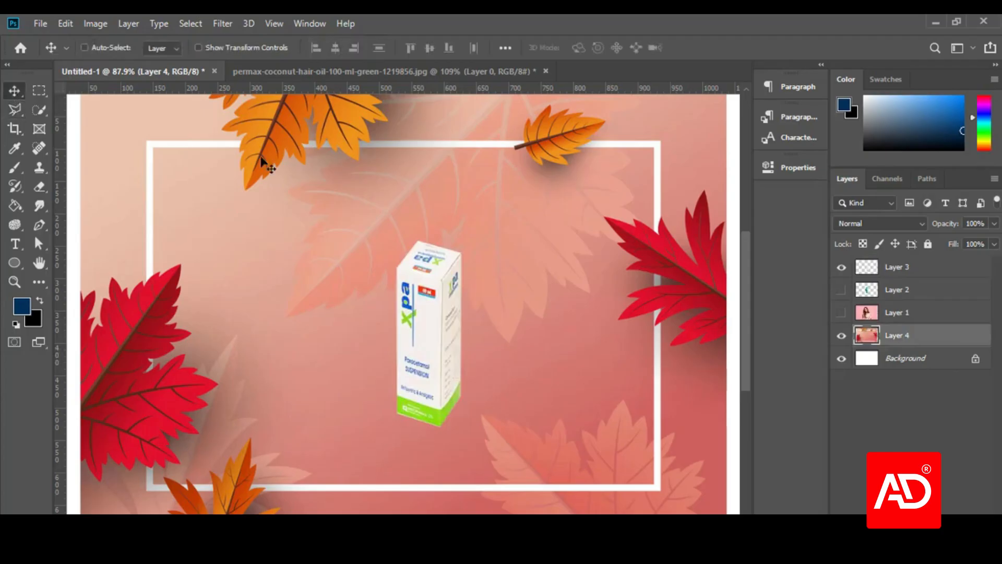
pyautogui.scroll(1, 443, 391)
pyautogui.scroll(1, 444, 401)
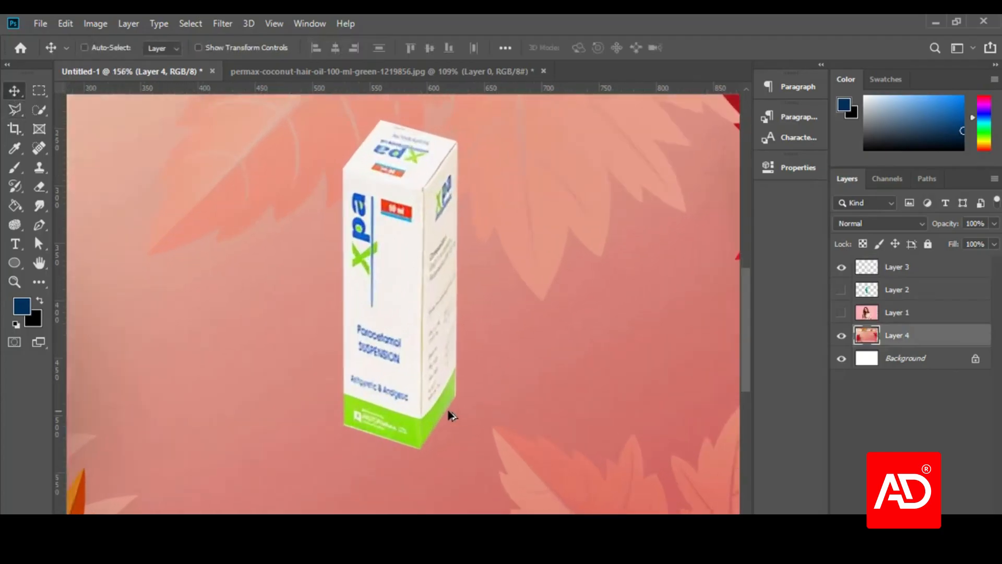
pyautogui.scroll(-3, 495, 415)
pyautogui.scroll(3, 467, 404)
pyautogui.scroll(5, 447, 340)
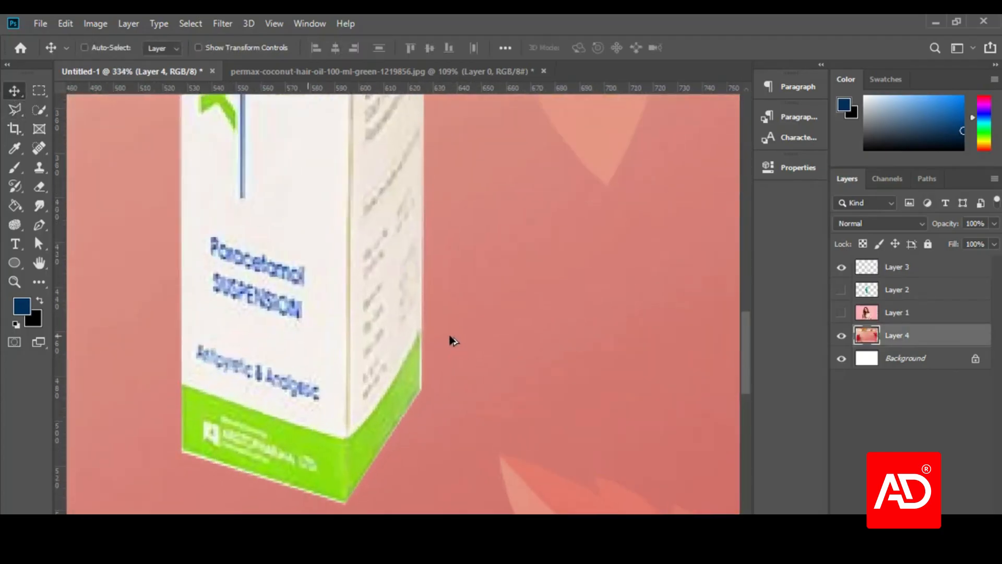
pyautogui.scroll(-2, 454, 339)
pyautogui.scroll(-5, 454, 341)
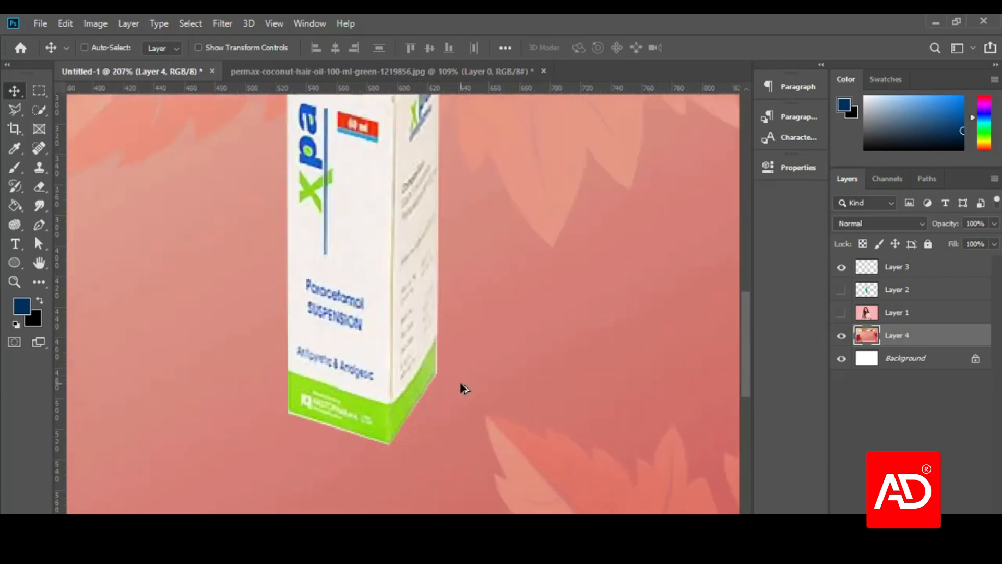
pyautogui.scroll(3, 437, 359)
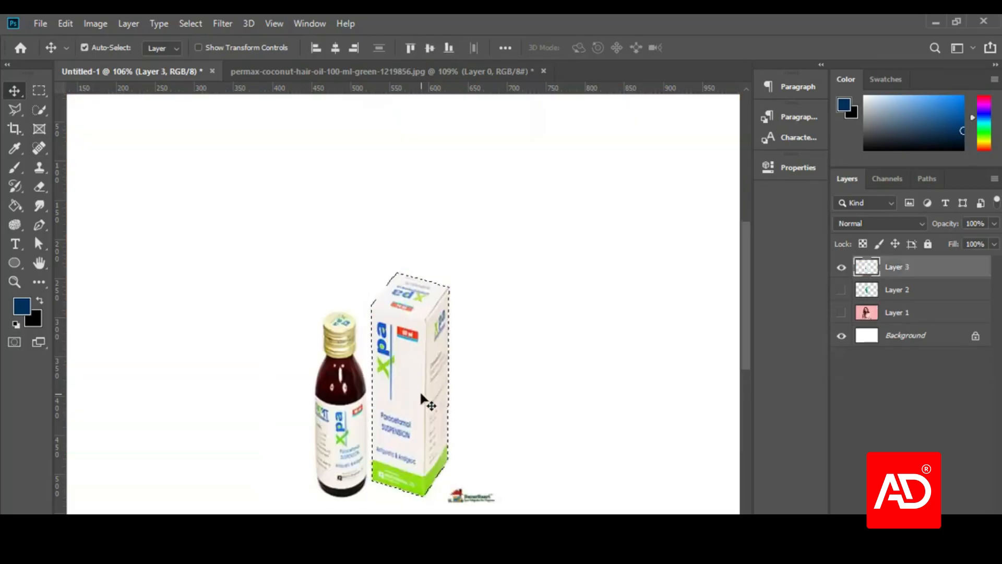
# - Clear the existing selection and outline the Xpa box on Layer 3 corner by corner with the Polygonal Lasso, closing the shape
pyautogui.hotkey('ctrl', 'd')
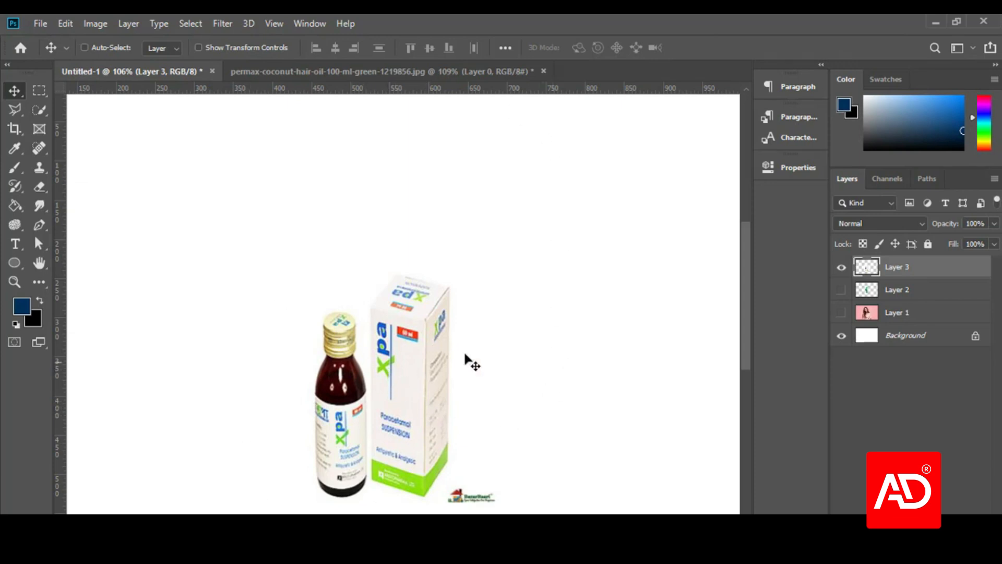
pyautogui.scroll(3, 371, 467)
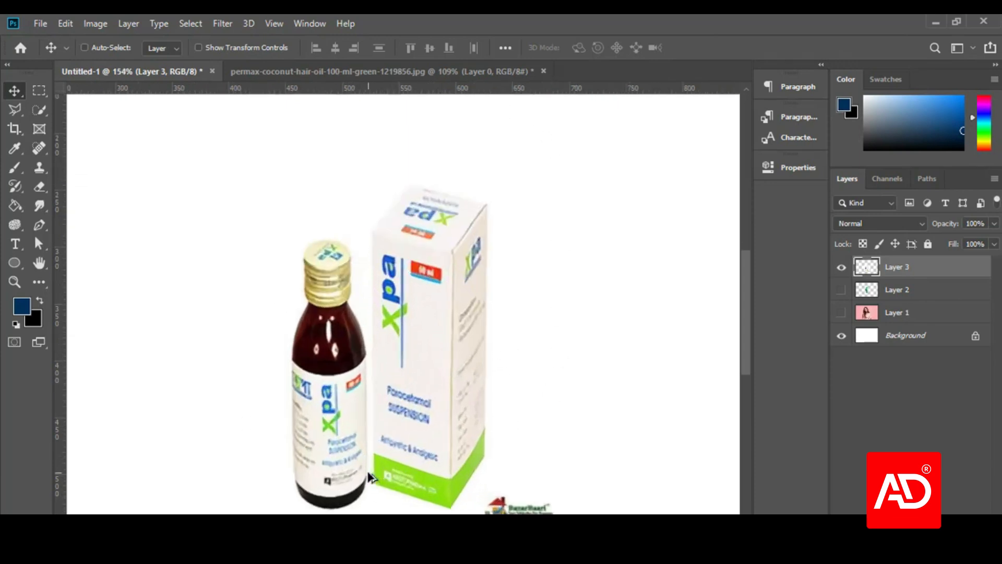
pyautogui.click(18, 111)
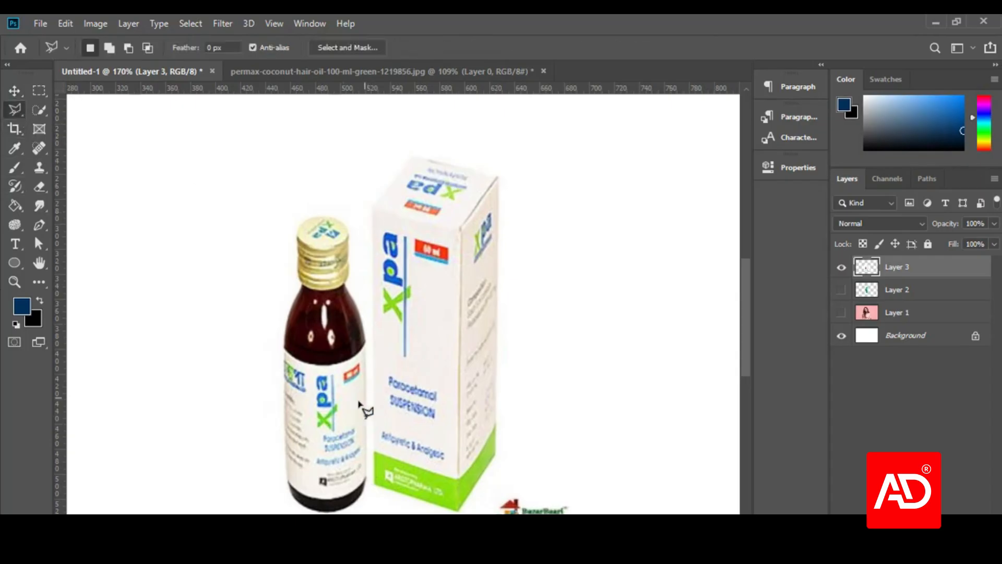
pyautogui.click(374, 478)
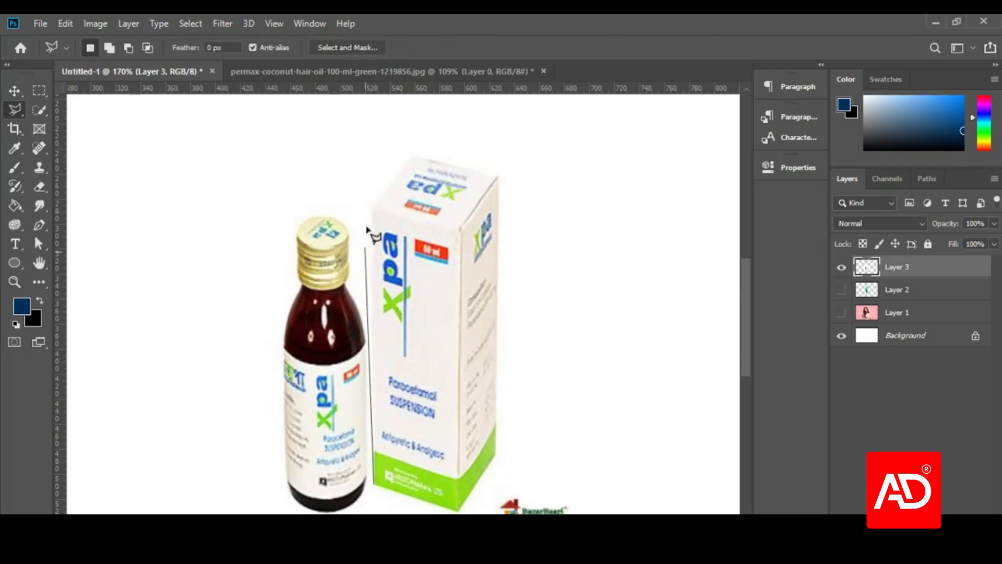
pyautogui.click(372, 205)
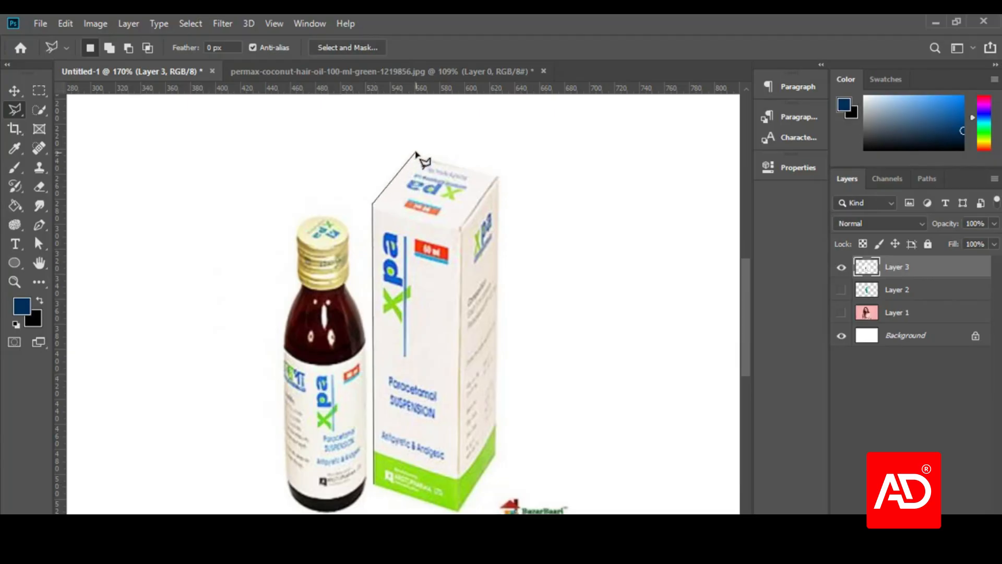
pyautogui.click(412, 155)
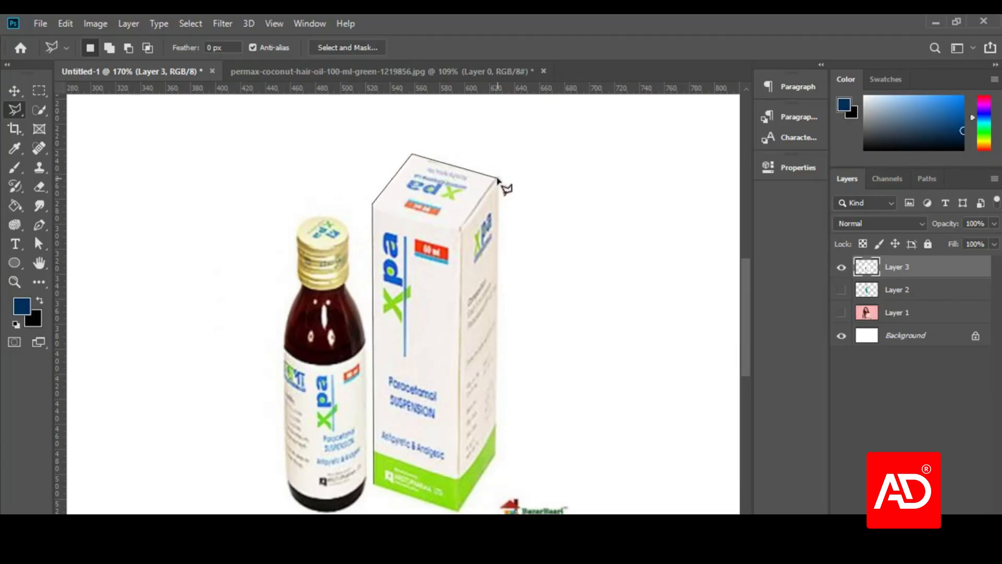
pyautogui.click(498, 178)
pyautogui.click(496, 454)
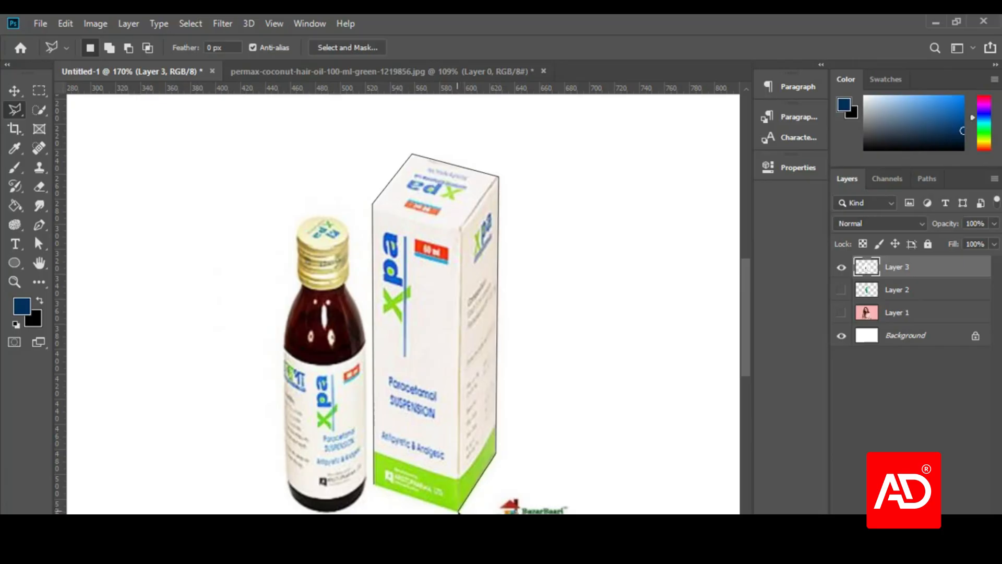
pyautogui.click(459, 510)
pyautogui.doubleClick(374, 484)
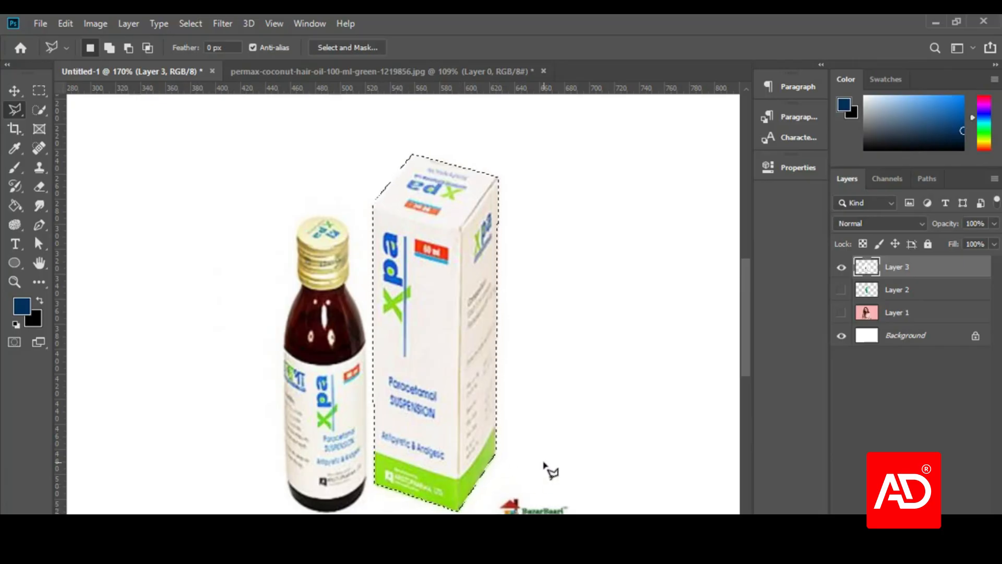
# - Invert the selection, delete the bottle and everything else around the Xpa box on Layer 3, and deselect
pyautogui.hotkey('ctrl', 'shift', 'i')
pyautogui.press('Delete')
pyautogui.hotkey('ctrl', 'd')
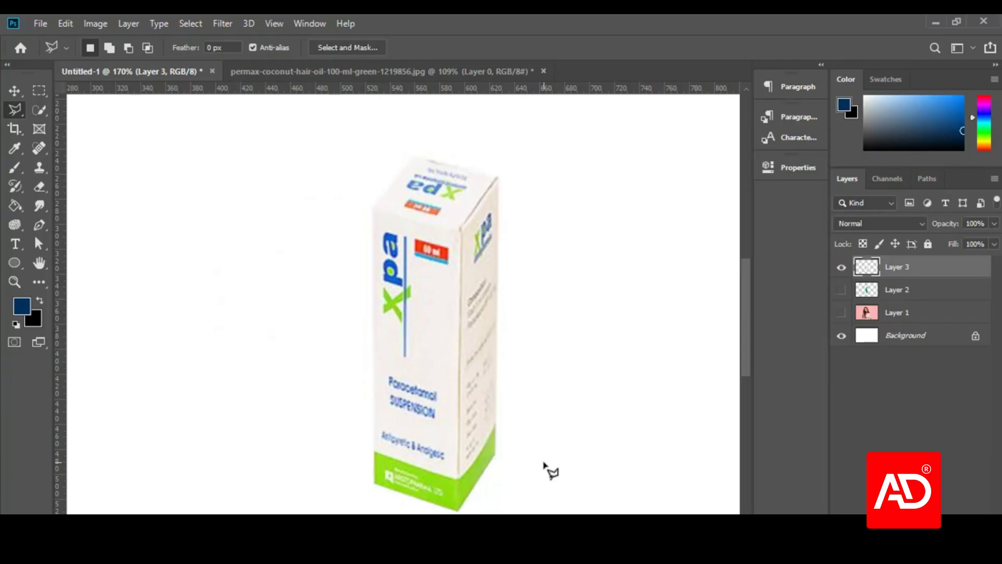
pyautogui.scroll(-1, 480, 402)
pyautogui.scroll(-3, 483, 407)
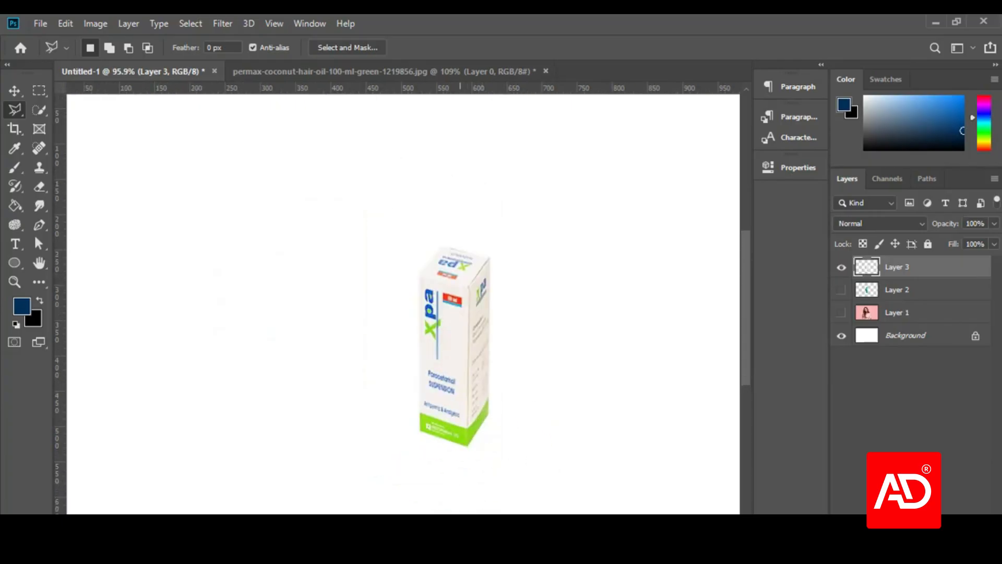
# - Copy the autumn leaves background image from the Google results in Chrome and paste it into Untitled-1 in Photoshop
pyautogui.hotkey('alt', 'Tab')
pyautogui.hotkey('alt', 'Tab')
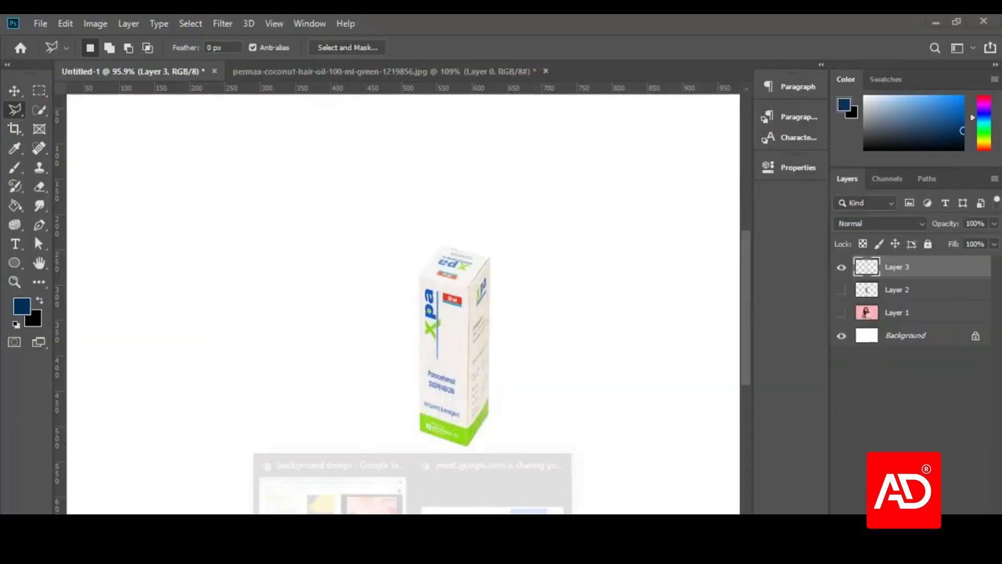
pyautogui.hotkey('alt', 'Tab')
pyautogui.rightClick(731, 275)
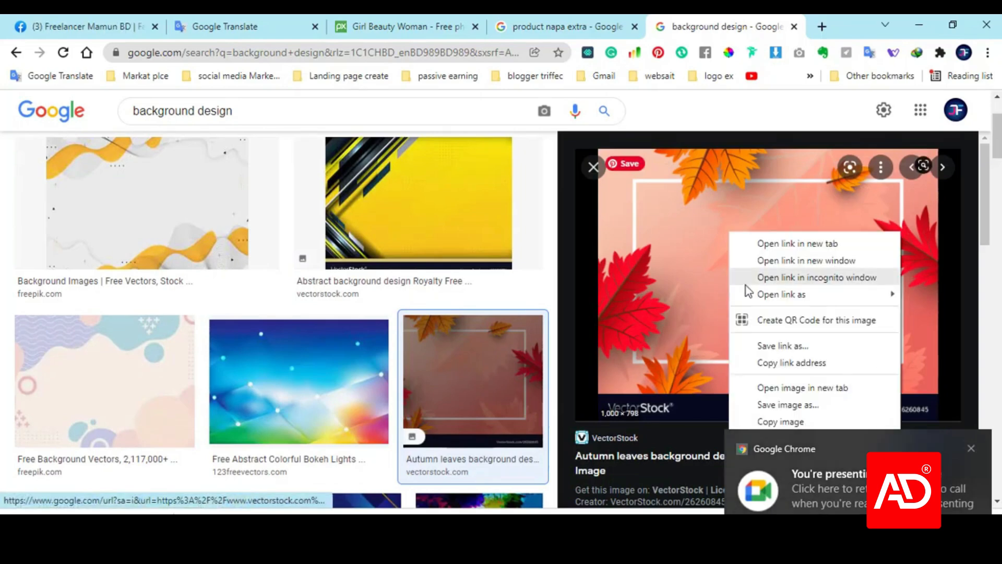
pyautogui.click(781, 421)
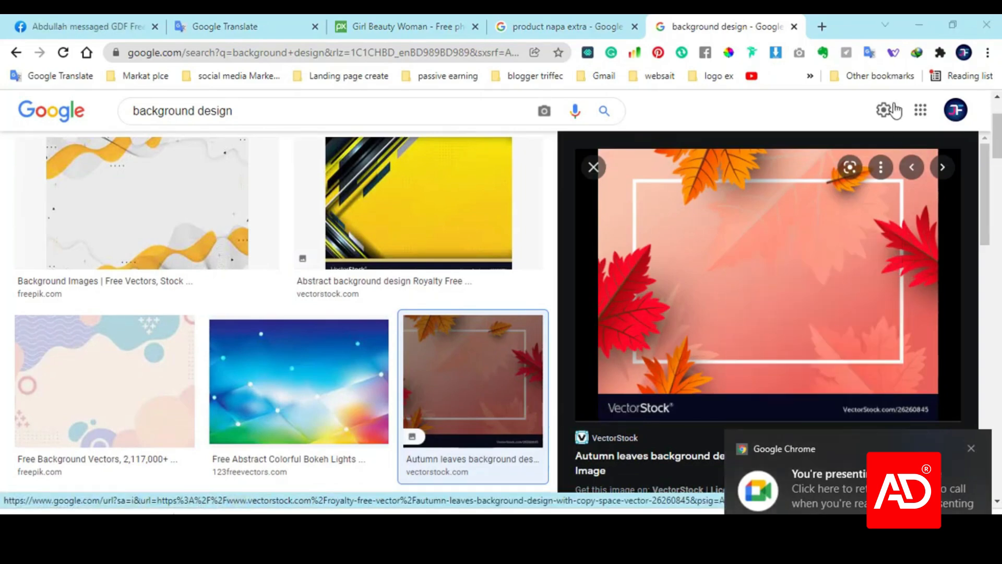
pyautogui.click(918, 24)
pyautogui.hotkey('ctrl', 'v')
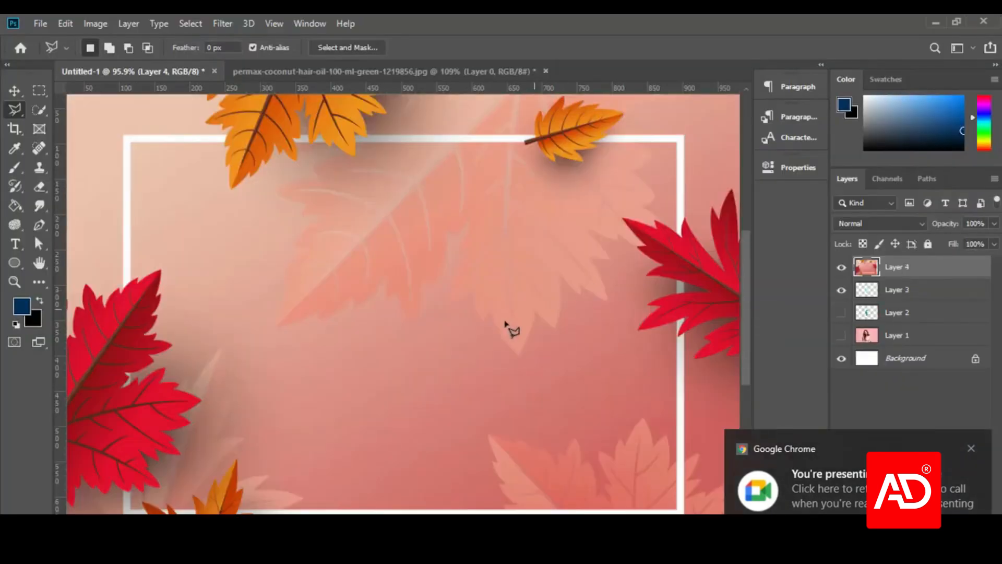
# - Send the autumn leaves layer to the back of the stack, then move it up directly above Layer 1
pyautogui.click(11, 92)
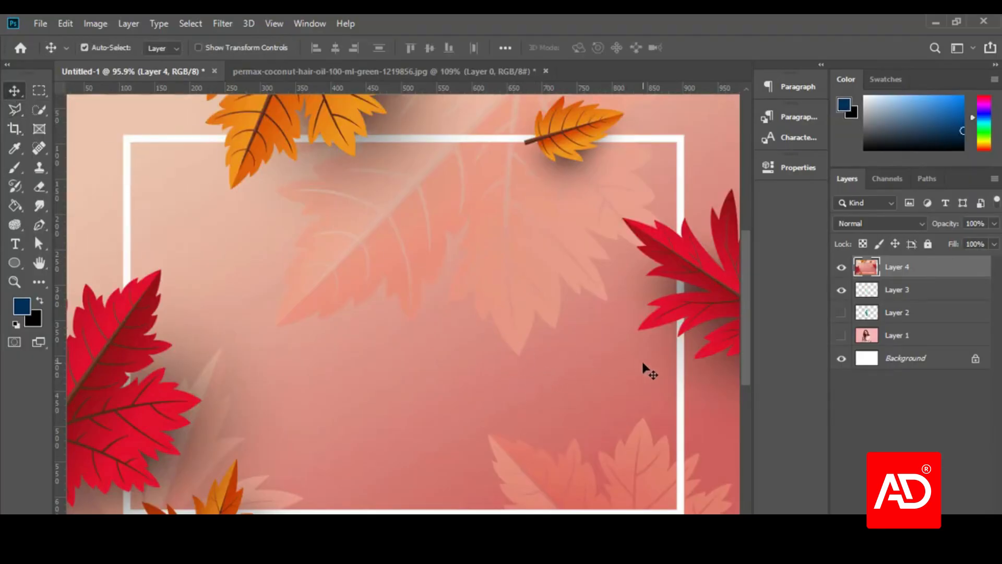
pyautogui.hotkey('ctrl', 'shift', '[')
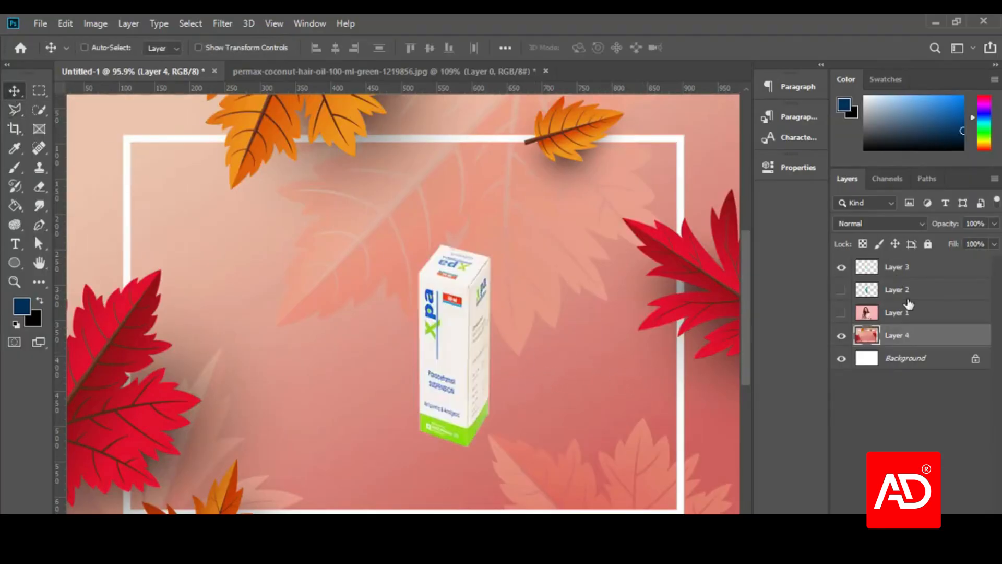
pyautogui.moveTo(886, 338); pyautogui.dragTo(897, 316)
pyautogui.scroll(2, 430, 359)
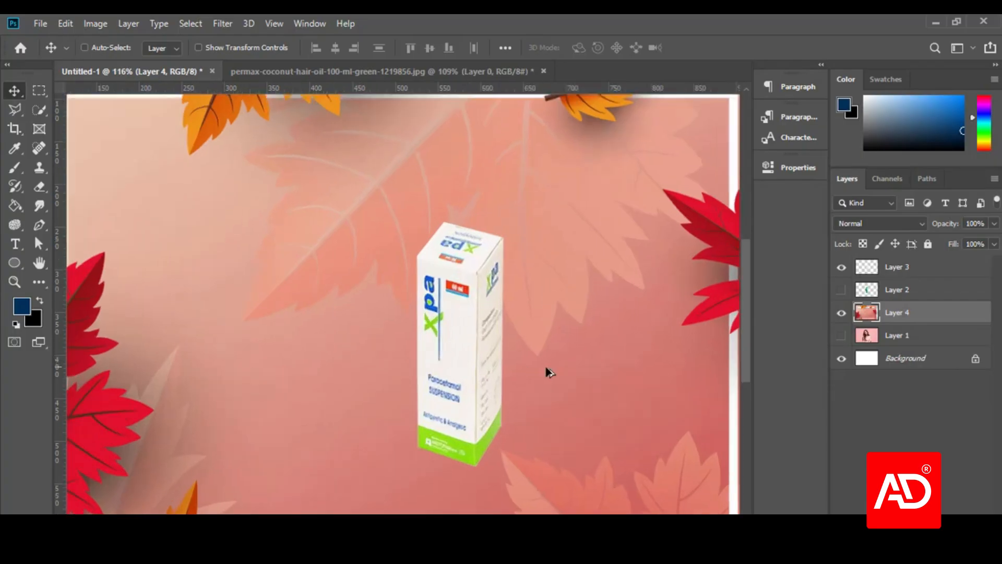
pyautogui.scroll(-6, 547, 372)
pyautogui.scroll(3, 374, 385)
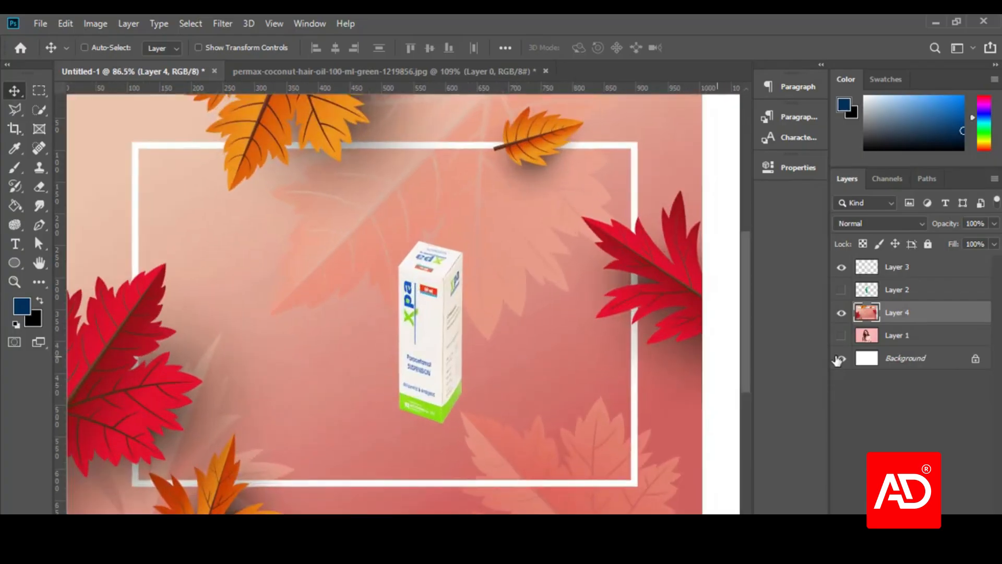
# - Scale the Xpa box on Layer 3 to about 160% with Free Transform and move it to about X 528, Y 367 px
pyautogui.click(893, 276)
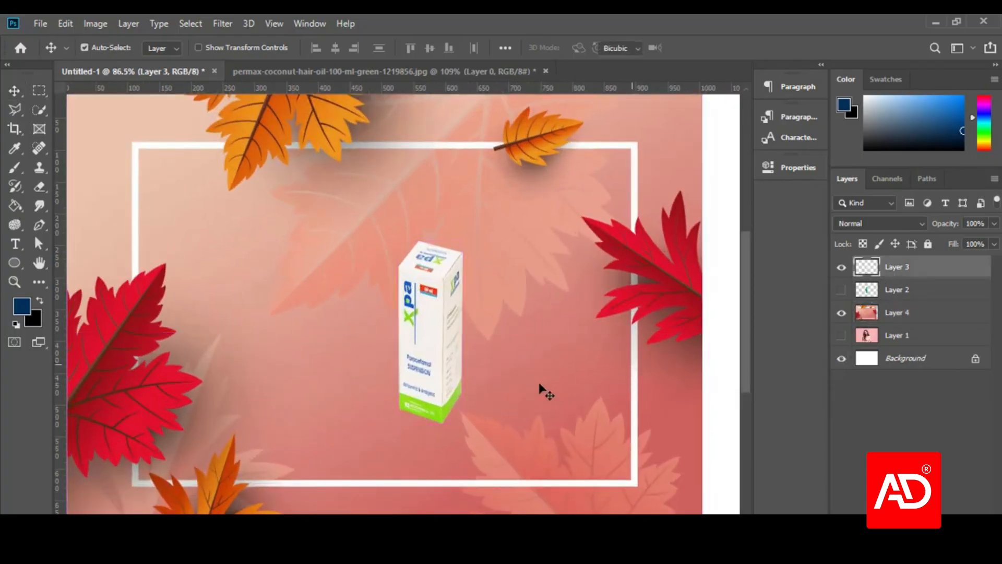
pyautogui.hotkey('ctrl', 't')
pyautogui.moveTo(461, 424); pyautogui.dragTo(527, 460)
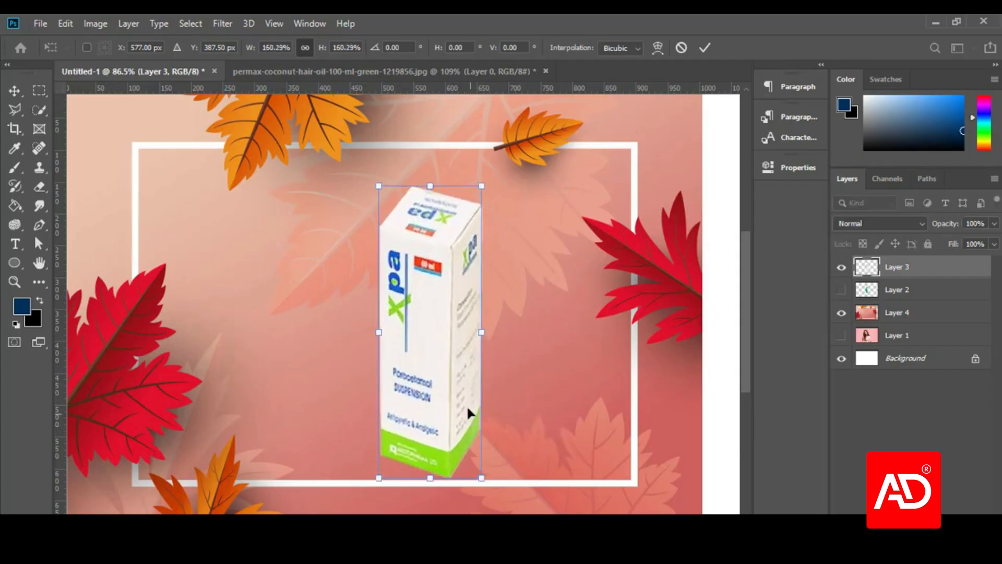
pyautogui.moveTo(467, 405); pyautogui.dragTo(411, 377)
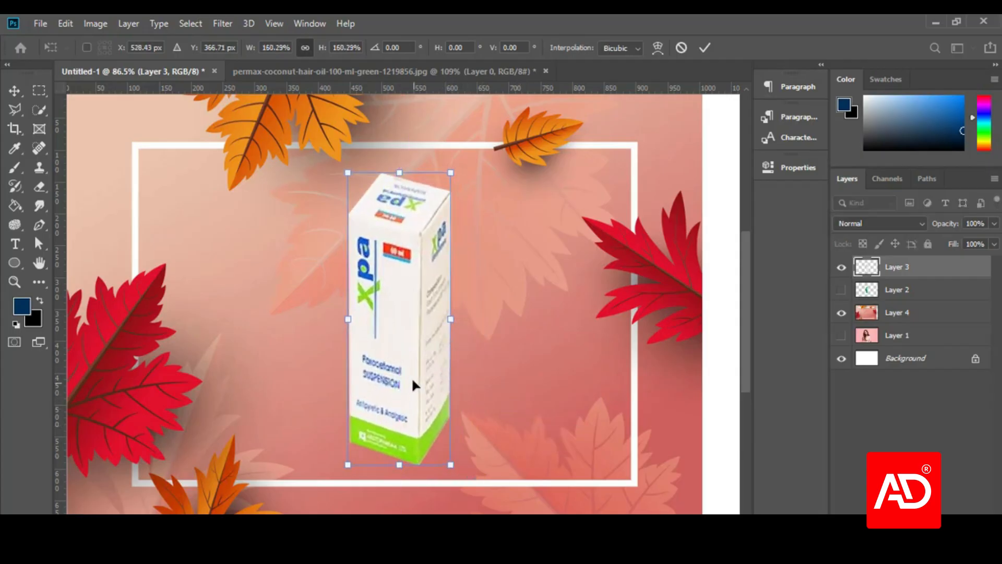
pyautogui.click(705, 47)
pyautogui.scroll(-2, 402, 420)
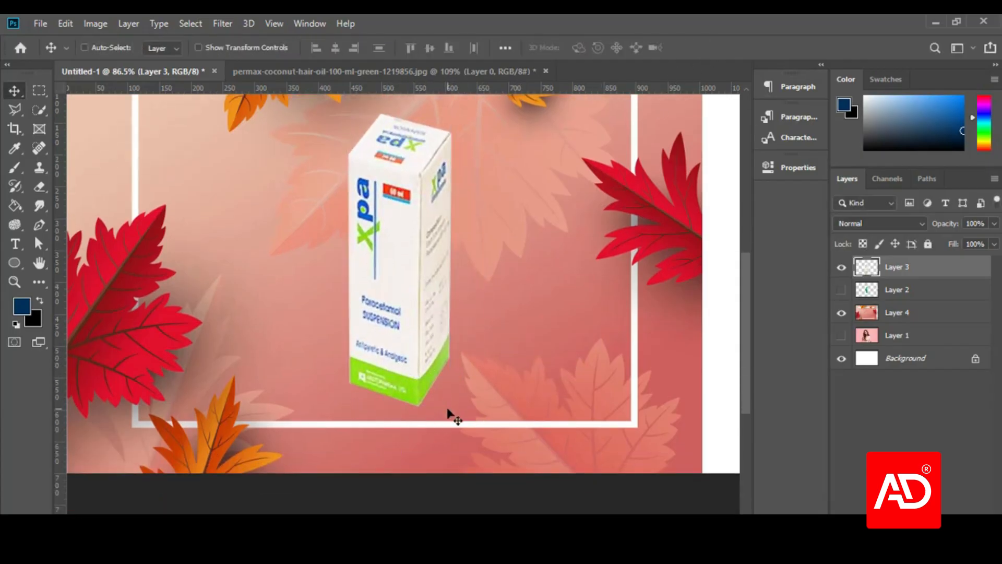
# - Move the Xpa box on Layer 3 slightly upward on the autumn leaves background
pyautogui.scroll(1, 444, 415)
pyautogui.moveTo(407, 366); pyautogui.dragTo(404, 328)
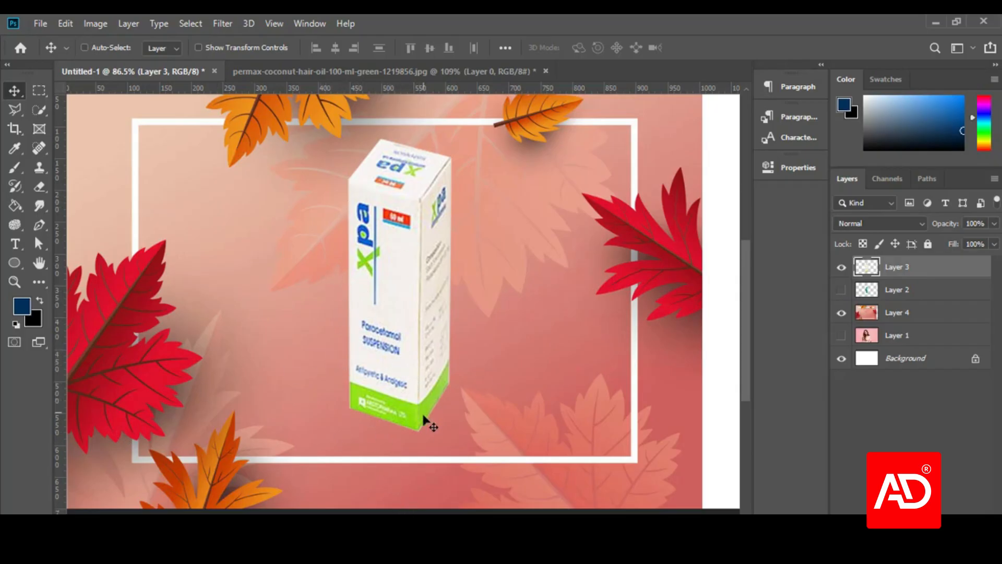
pyautogui.click(14, 112)
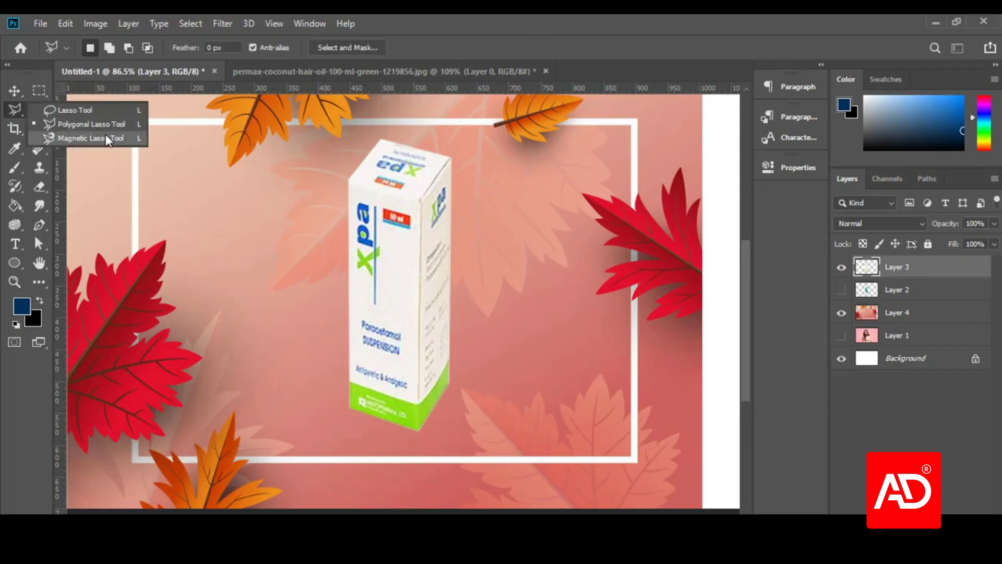
pyautogui.click(507, 298)
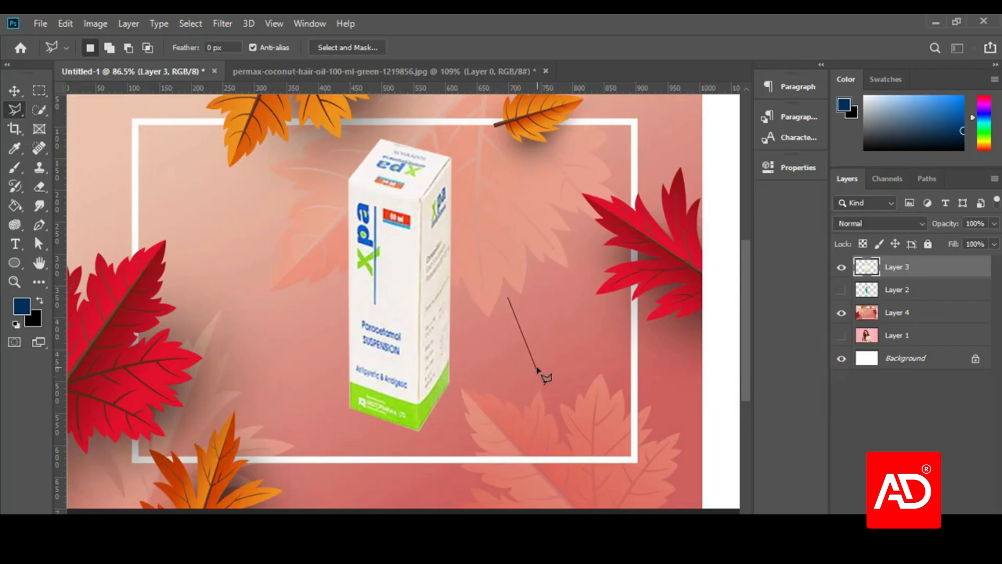
pyautogui.keyDown('ctrl'); pyautogui.click(537, 369); pyautogui.keyUp('ctrl')
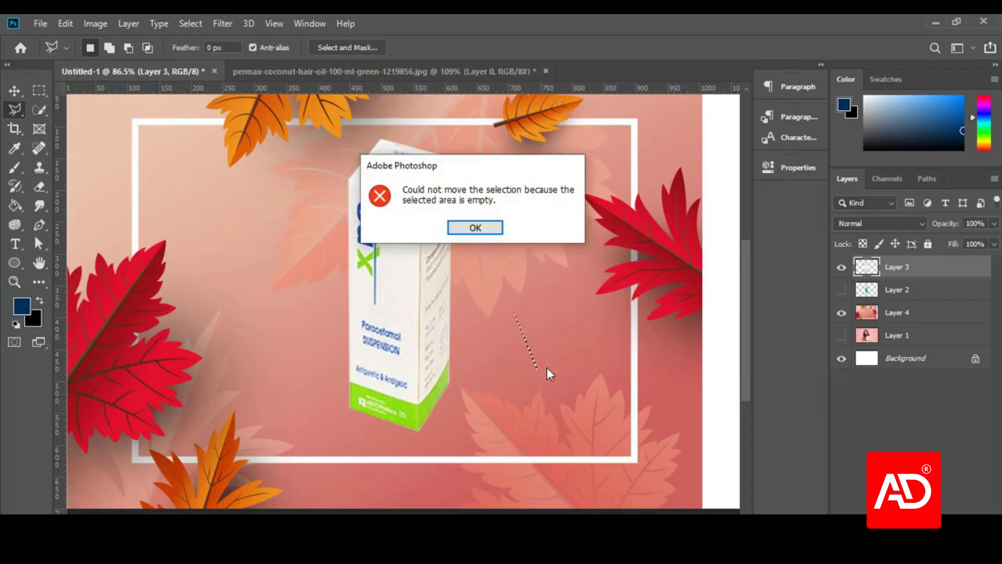
pyautogui.click(487, 229)
pyautogui.hotkey('ctrl', 'd')
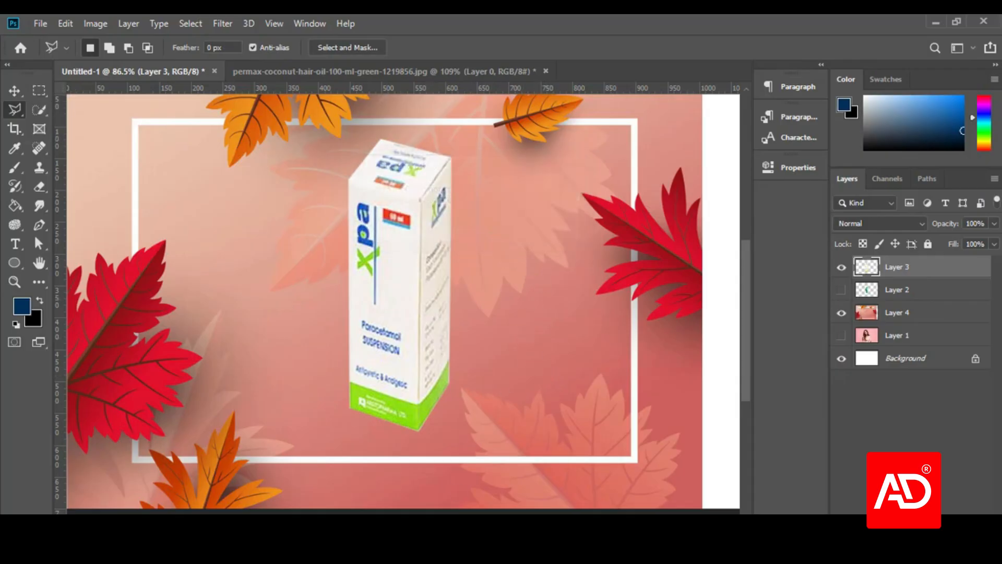
# - Delete Layer 3, Layer 2, Layer 4 and Layer 1, keeping only the Background layer in Untitled-1
pyautogui.hotkey('alt', 'Tab')
pyautogui.hotkey('alt', 'Tab')
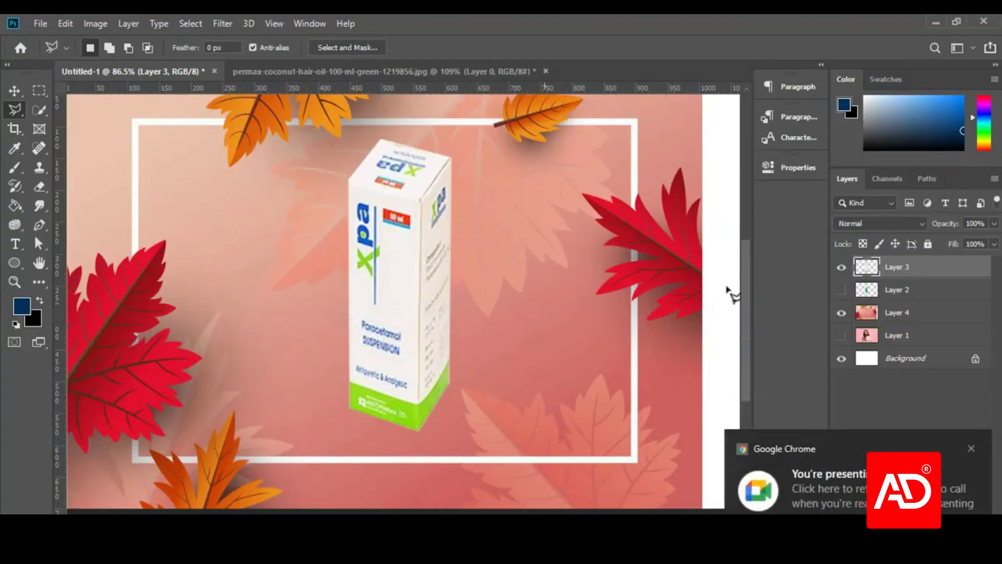
pyautogui.press('Delete')
pyautogui.press('Delete')
pyautogui.press('Delete')
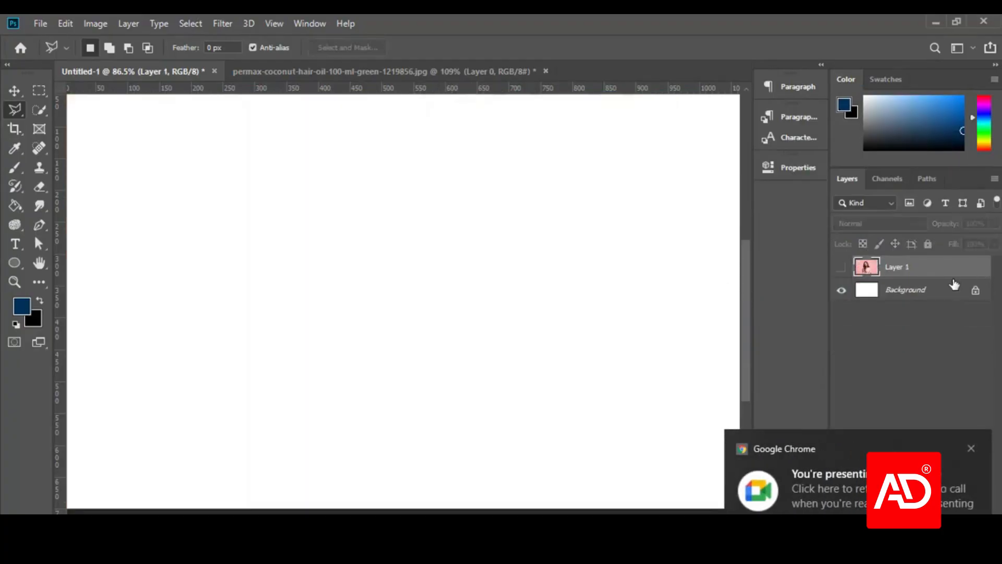
pyautogui.press('Delete')
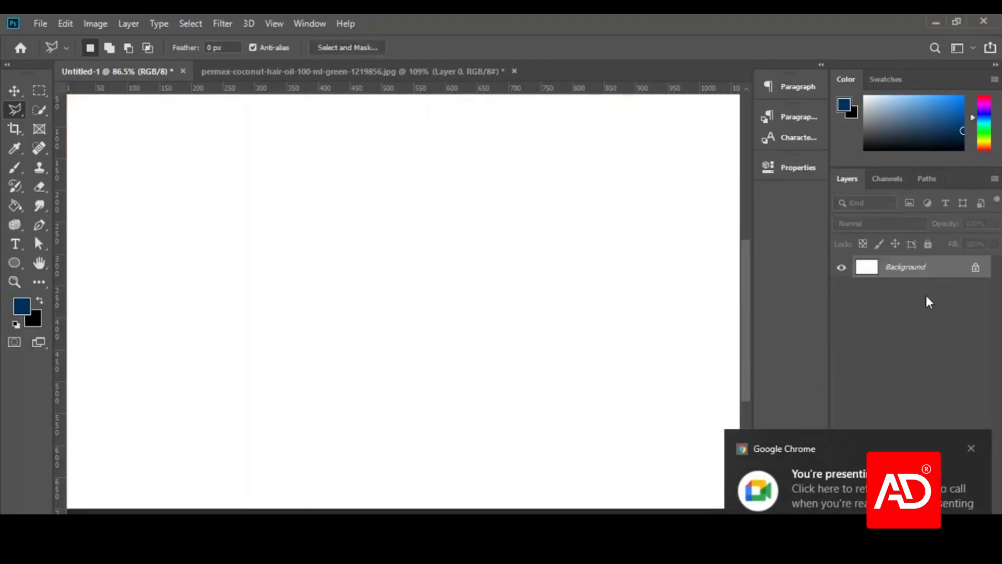
# - Draw a dark blue rectangle shape of about 200 × 348 px at about X 351, Y 193 px
pyautogui.rightClick(15, 262)
pyautogui.click(54, 259)
pyautogui.moveTo(286, 184); pyautogui.dragTo(414, 406)
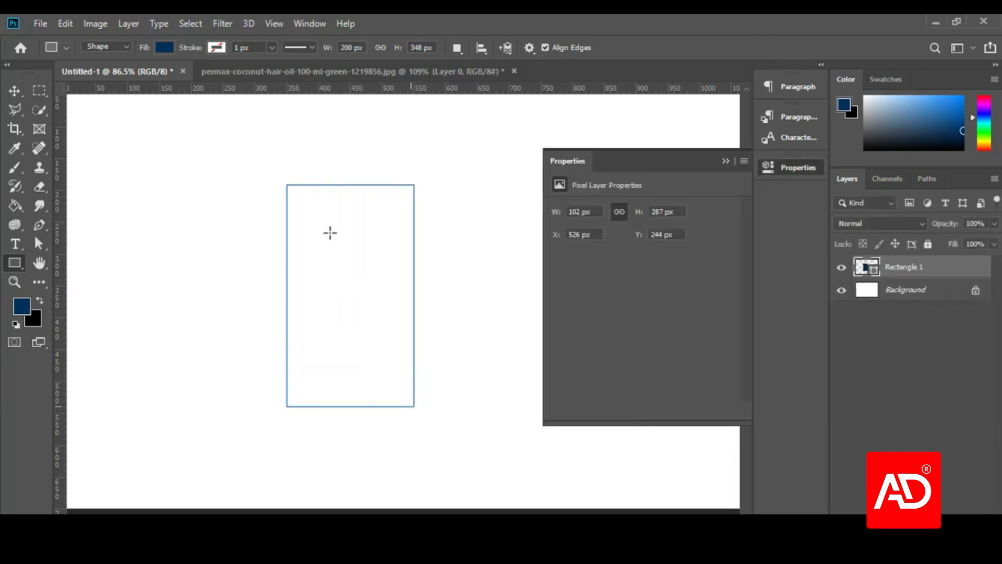
pyautogui.click(725, 161)
# - Add five rectangles overlapping the first one, about 189 × 168, 173 × 187, 207 × 208, 192 × 164 and 197 × 145 px
pyautogui.moveTo(360, 253); pyautogui.dragTo(480, 359)
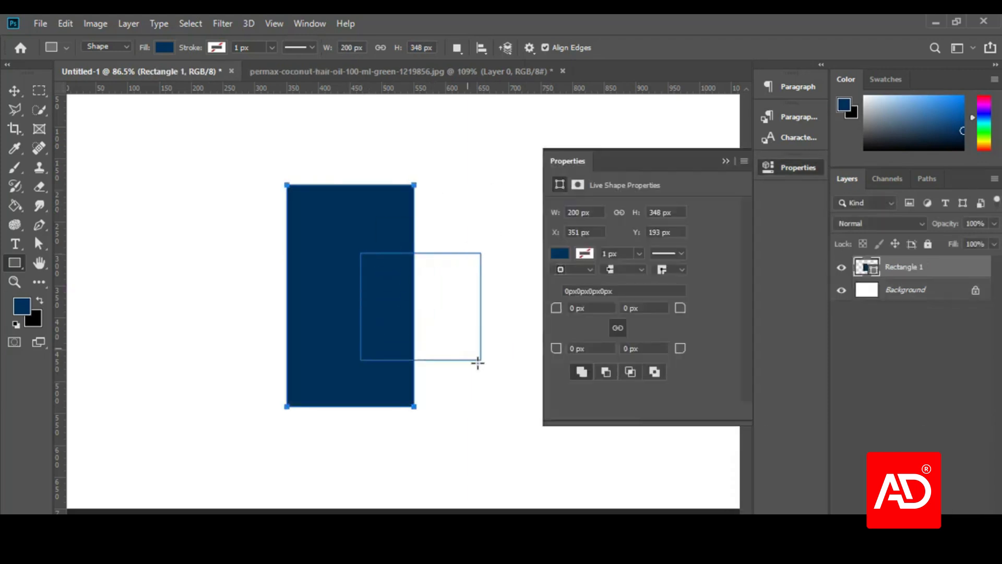
pyautogui.moveTo(383, 303); pyautogui.dragTo(493, 422)
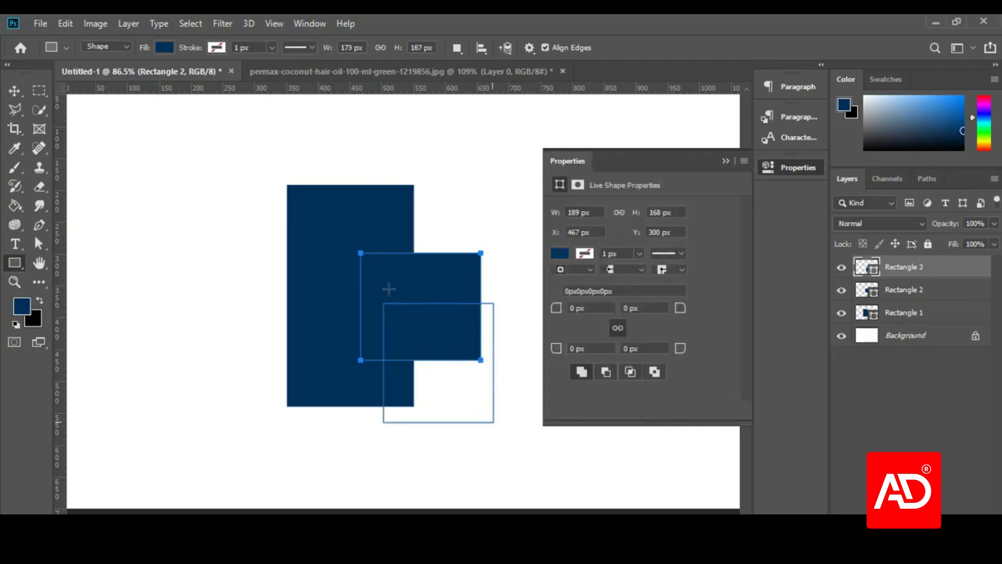
pyautogui.moveTo(382, 142); pyautogui.dragTo(514, 274)
pyautogui.moveTo(196, 287); pyautogui.dragTo(316, 391)
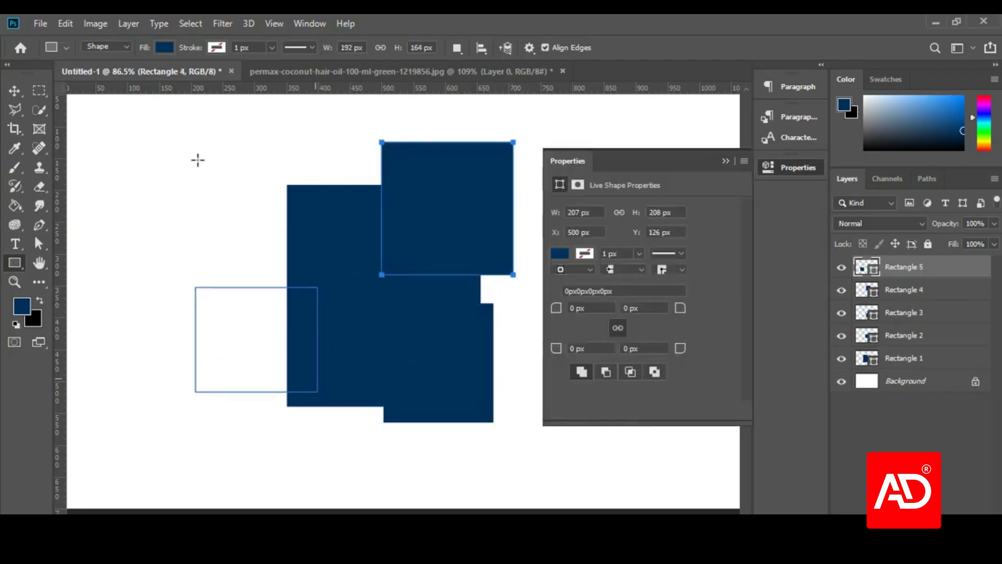
pyautogui.moveTo(195, 158); pyautogui.dragTo(320, 251)
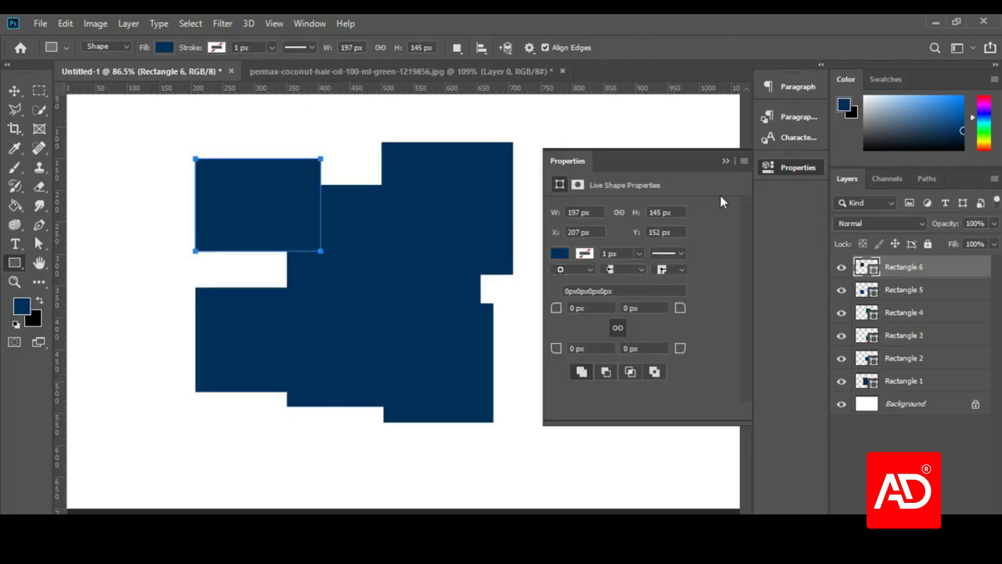
pyautogui.click(725, 161)
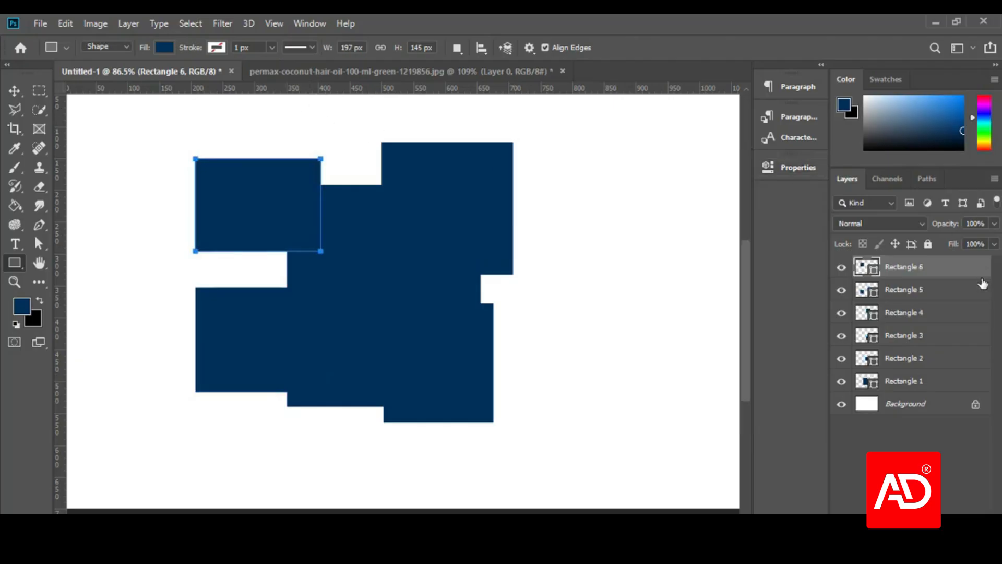
# - Recolor the Rectangle 6 shape light blue (#71a6d7) and the Rectangle 5 shape bright green (#4dfc00)
pyautogui.doubleClick(864, 268)
pyautogui.moveTo(702, 201); pyautogui.dragTo(703, 158)
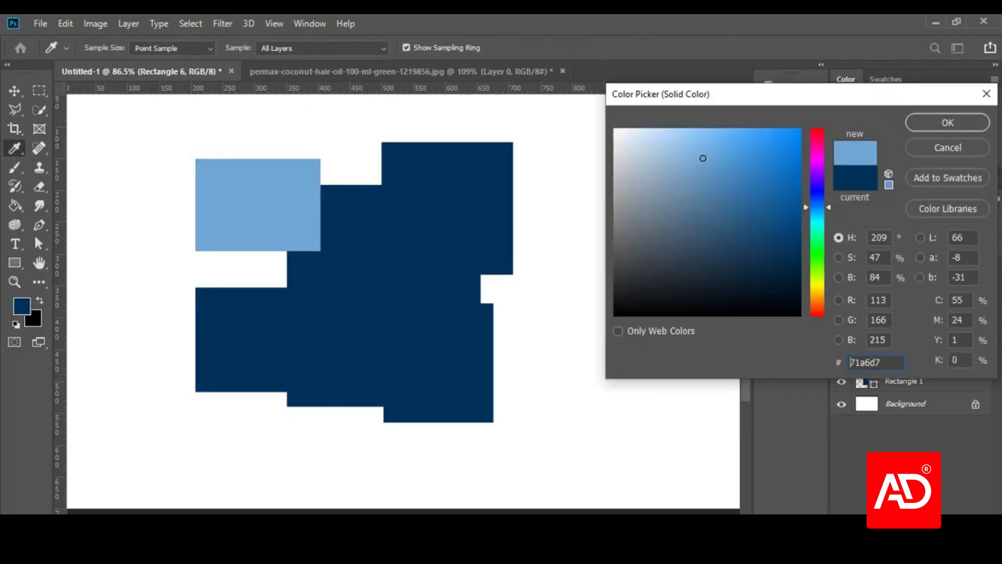
pyautogui.click(931, 124)
pyautogui.doubleClick(863, 294)
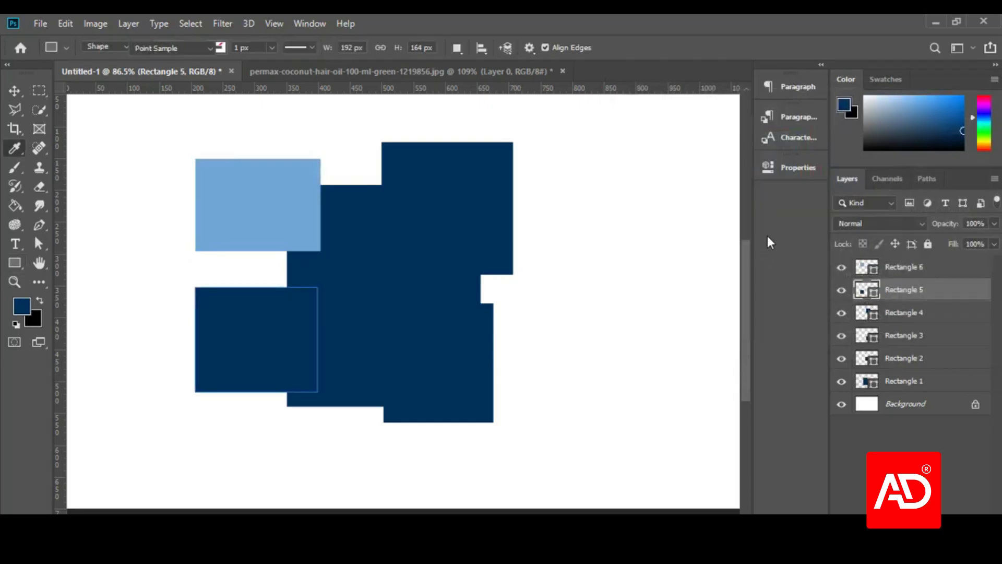
pyautogui.moveTo(819, 273); pyautogui.dragTo(819, 263)
pyautogui.moveTo(784, 211); pyautogui.dragTo(797, 131)
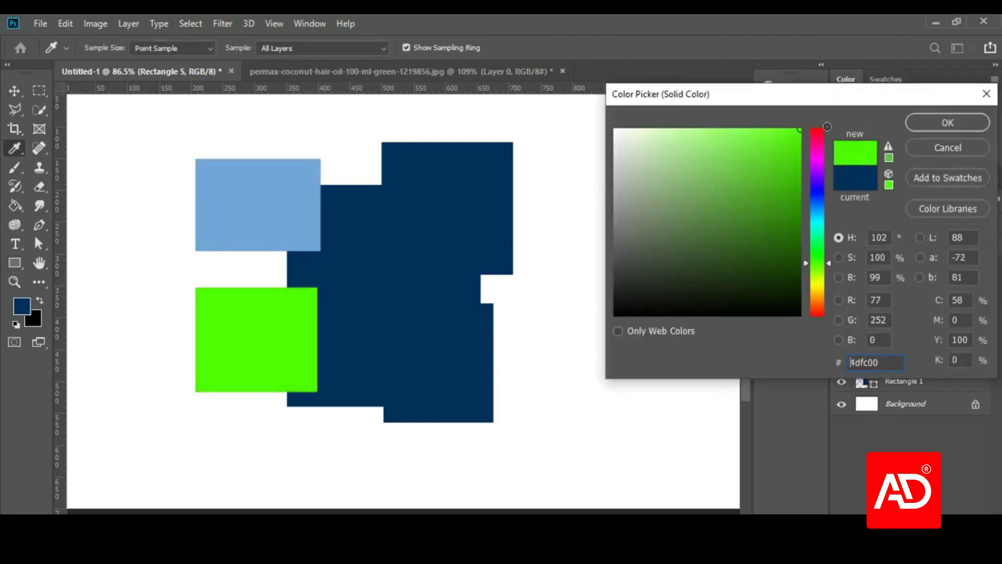
pyautogui.click(933, 125)
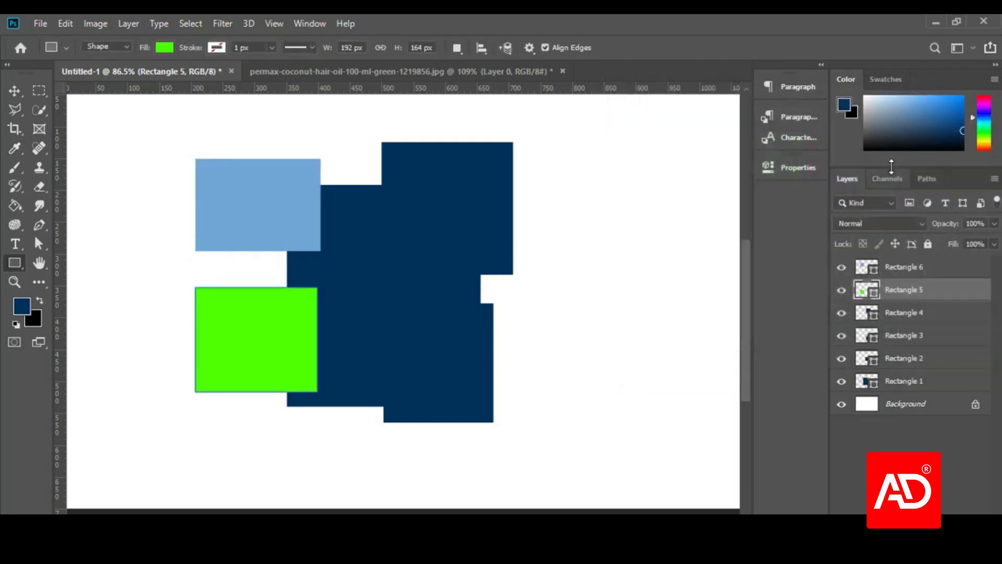
# - Recolor the Rectangle 4 shape magenta and the Rectangle 3 shape yellow
pyautogui.doubleClick(863, 313)
pyautogui.click(755, 235)
pyautogui.moveTo(755, 235)
pyautogui.mouseDown()
pyautogui.moveTo(783, 148)
pyautogui.moveTo(810, 114)
pyautogui.mouseUp()
pyautogui.moveTo(821, 236); pyautogui.dragTo(818, 152)
pyautogui.click(922, 124)
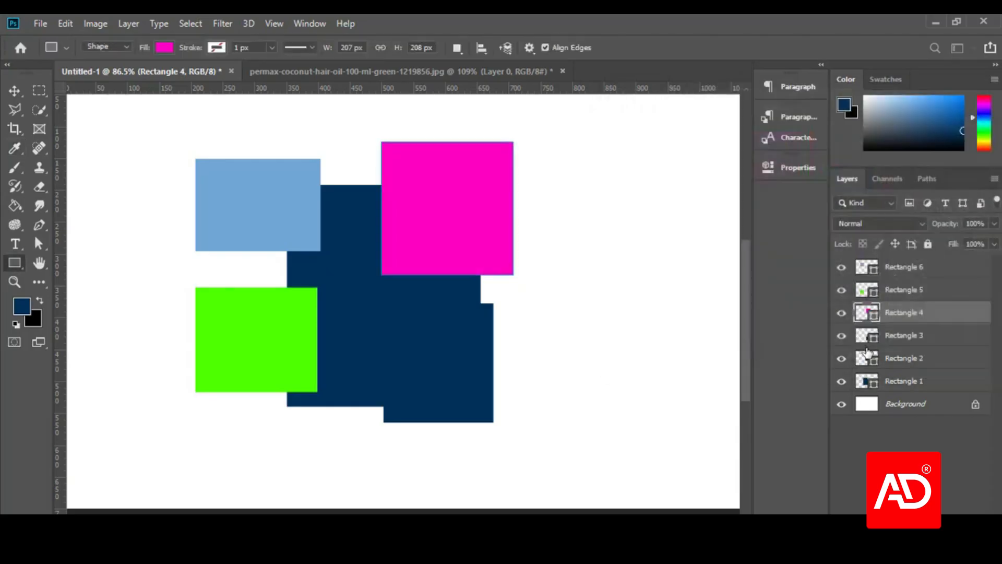
pyautogui.doubleClick(865, 338)
pyautogui.moveTo(746, 230); pyautogui.dragTo(825, 88)
pyautogui.click(816, 286)
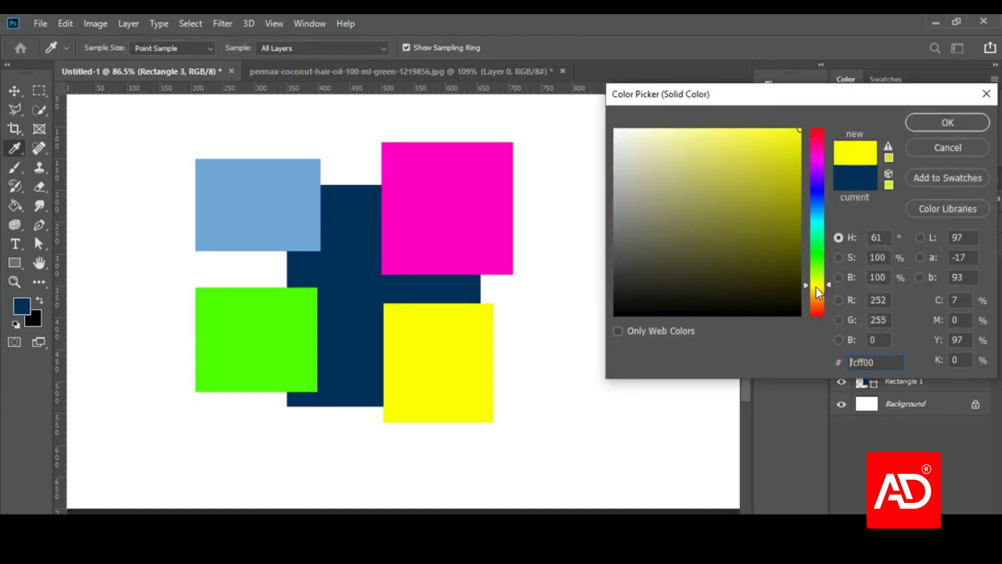
pyautogui.click(922, 123)
# - Recolor the Rectangle 2 shape red (#ff0808)
pyautogui.doubleClick(865, 360)
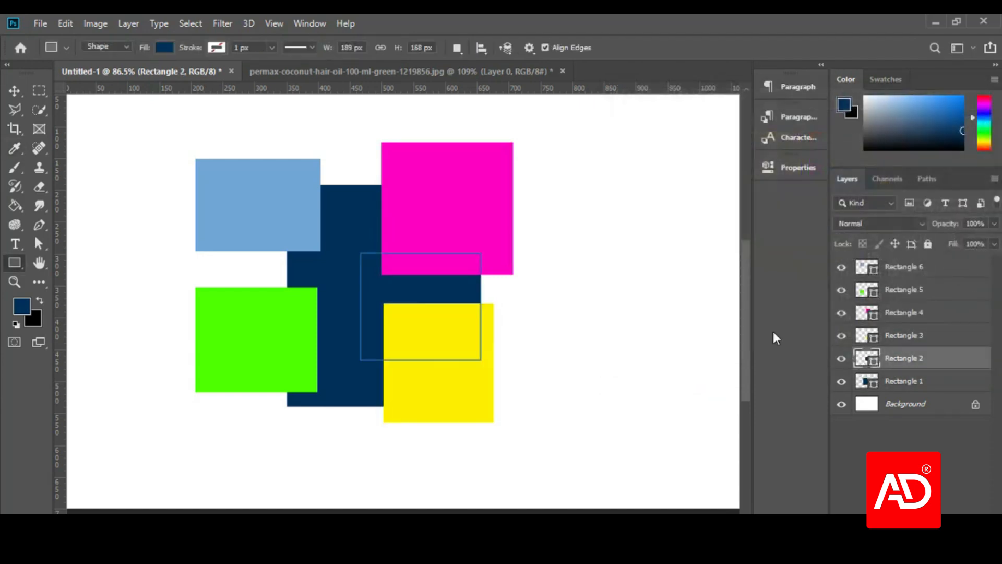
pyautogui.moveTo(762, 234)
pyautogui.mouseDown()
pyautogui.moveTo(707, 349)
pyautogui.moveTo(792, 140)
pyautogui.mouseUp()
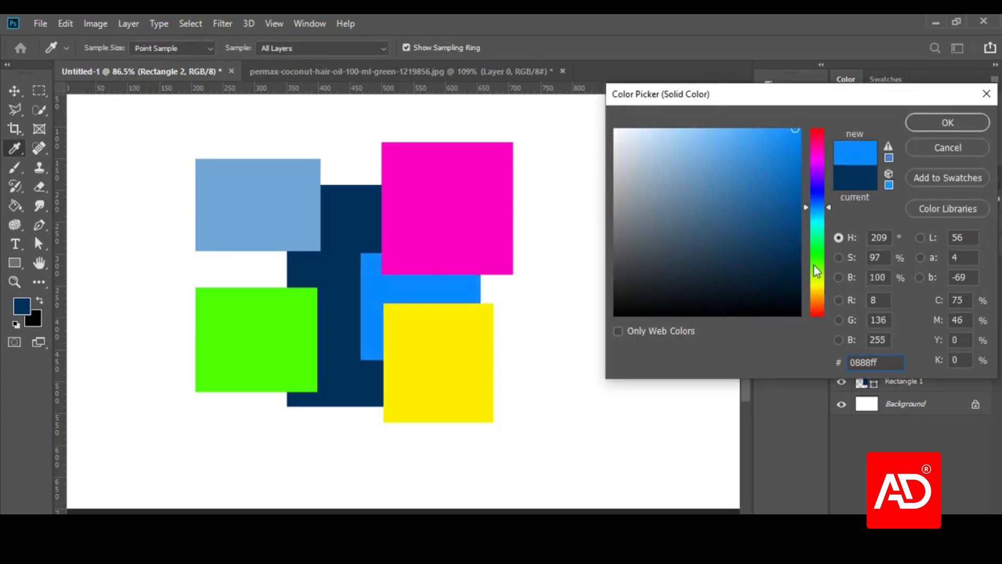
pyautogui.moveTo(814, 265); pyautogui.dragTo(821, 328)
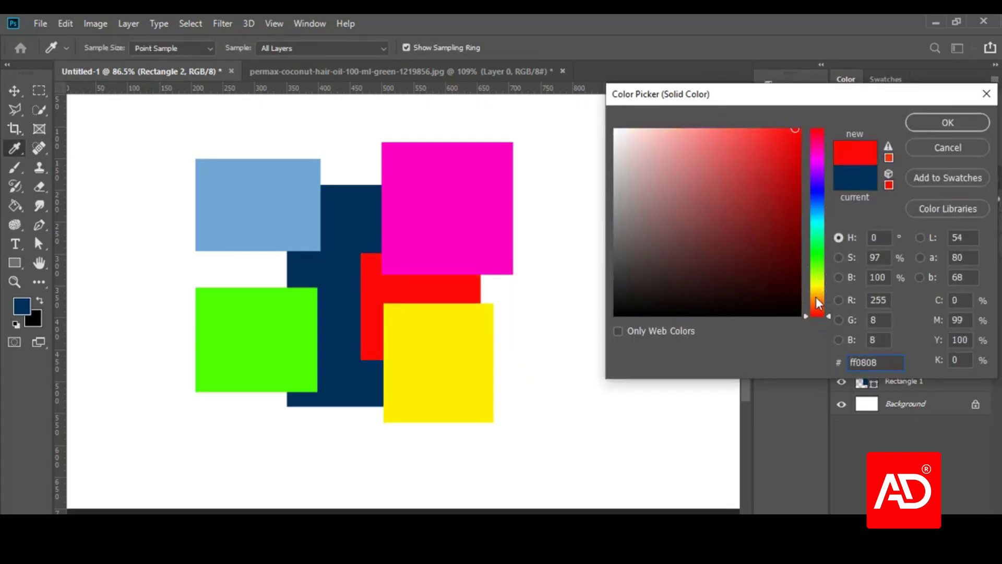
pyautogui.click(944, 123)
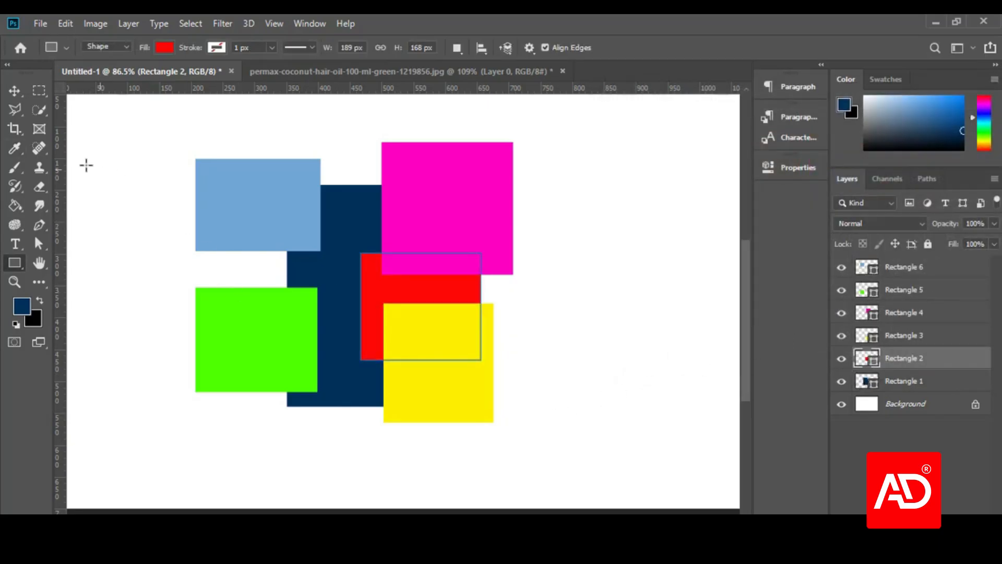
# - Rasterize all six rectangle layers and combine them into a single smart object
pyautogui.click(20, 94)
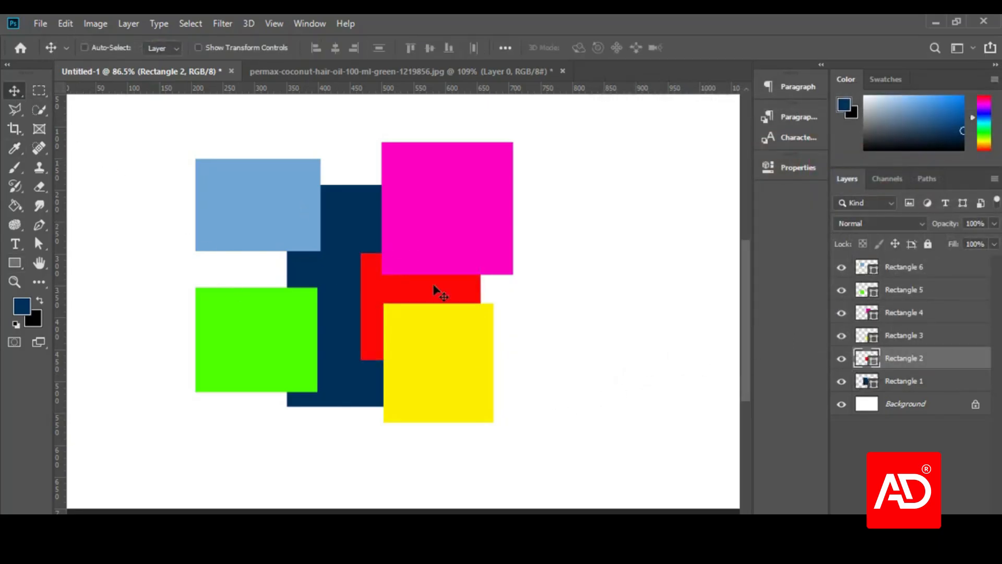
pyautogui.click(938, 383)
pyautogui.keyDown('shift'); pyautogui.click(920, 271); pyautogui.keyUp('shift')
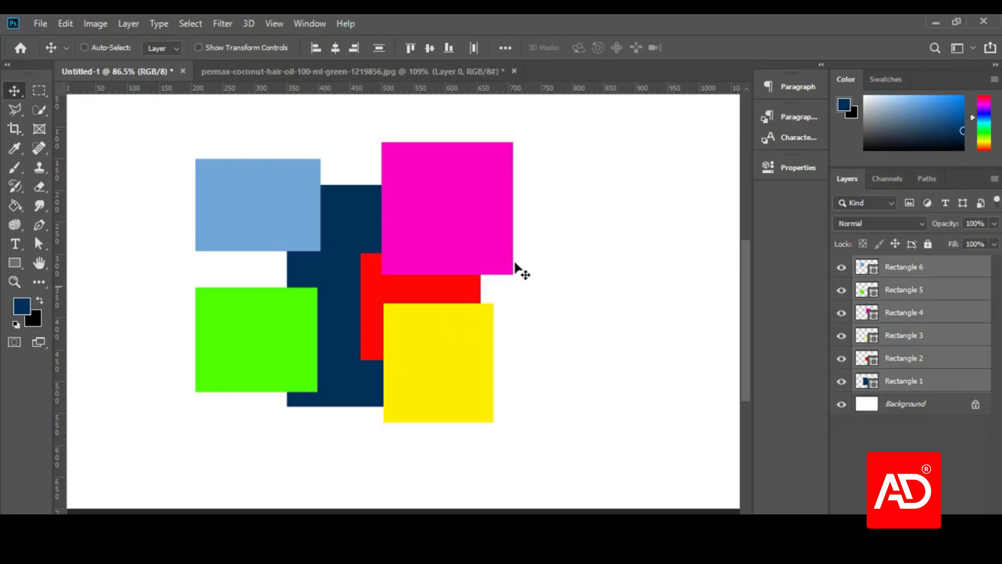
pyautogui.rightClick(913, 338)
pyautogui.click(744, 240)
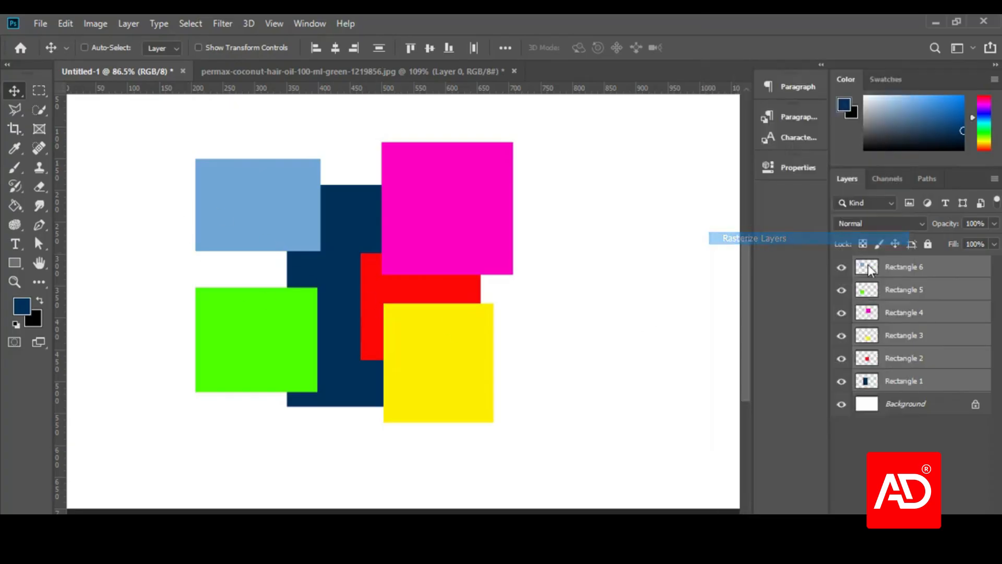
pyautogui.rightClick(918, 295)
pyautogui.click(772, 217)
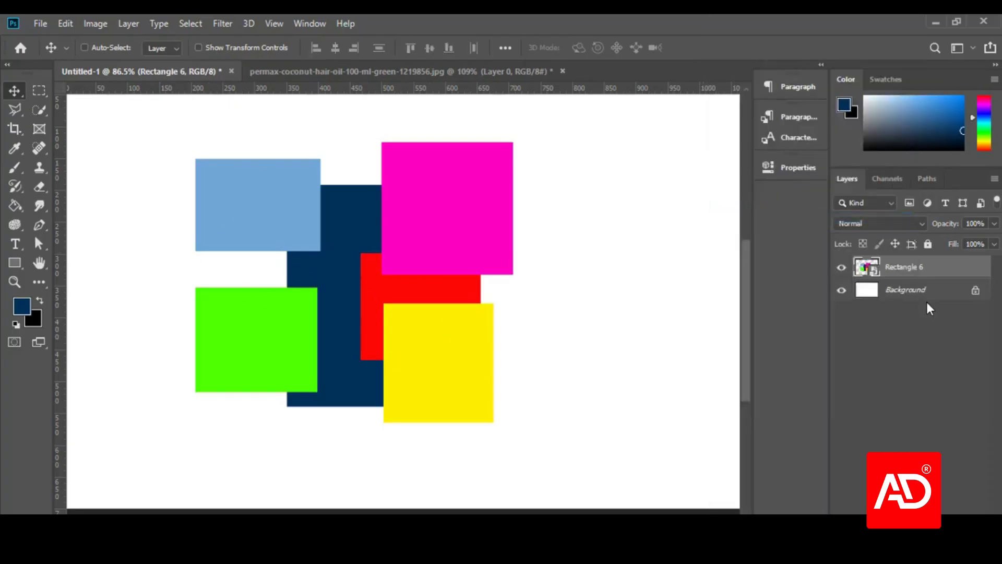
# - Rasterize the combined Rectangle 6 layer and move the artwork about 130 px to the right
pyautogui.rightClick(925, 302)
pyautogui.rightClick(909, 268)
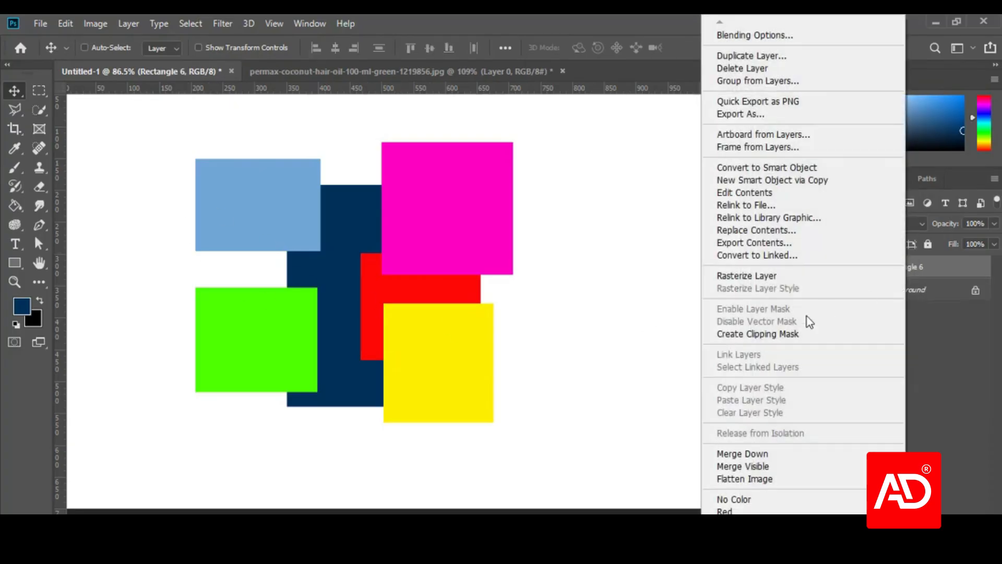
pyautogui.click(757, 276)
pyautogui.moveTo(263, 371); pyautogui.dragTo(365, 363)
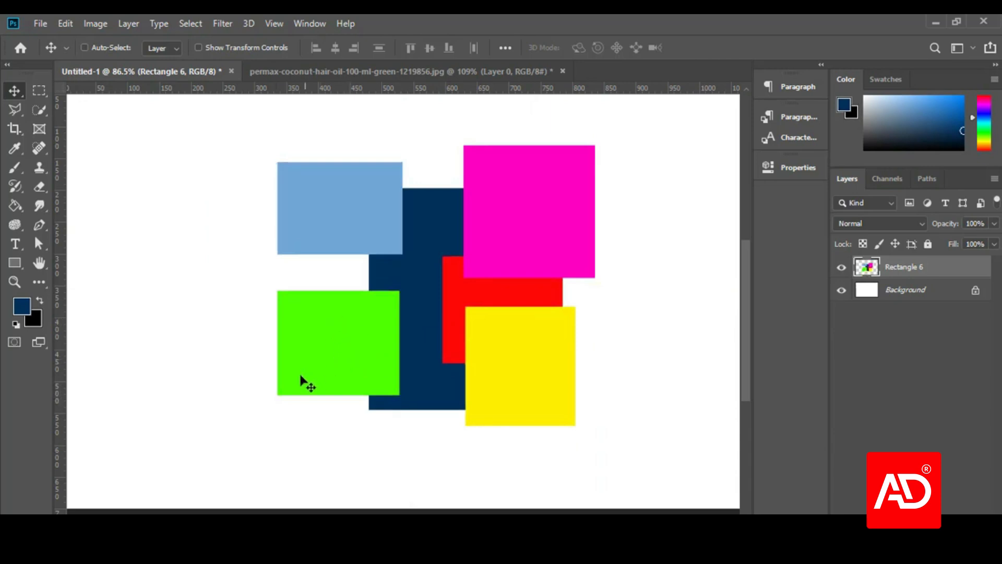
# - Select the green rectangle by tracing its outline with the Magnetic Lasso from its upper-left corner
pyautogui.scroll(-2, 349, 371)
pyautogui.scroll(4, 280, 405)
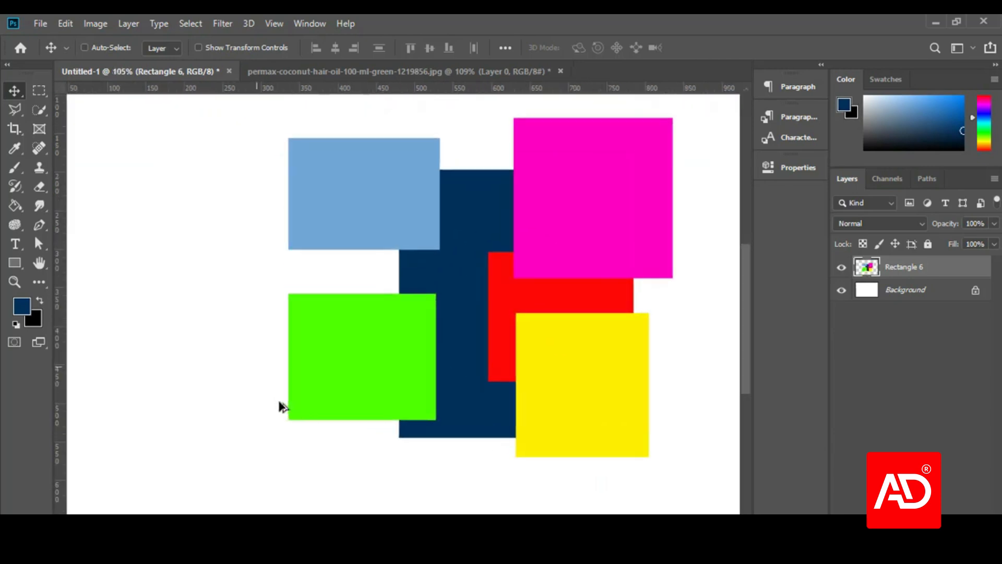
pyautogui.scroll(1, 283, 406)
pyautogui.scroll(3, 315, 369)
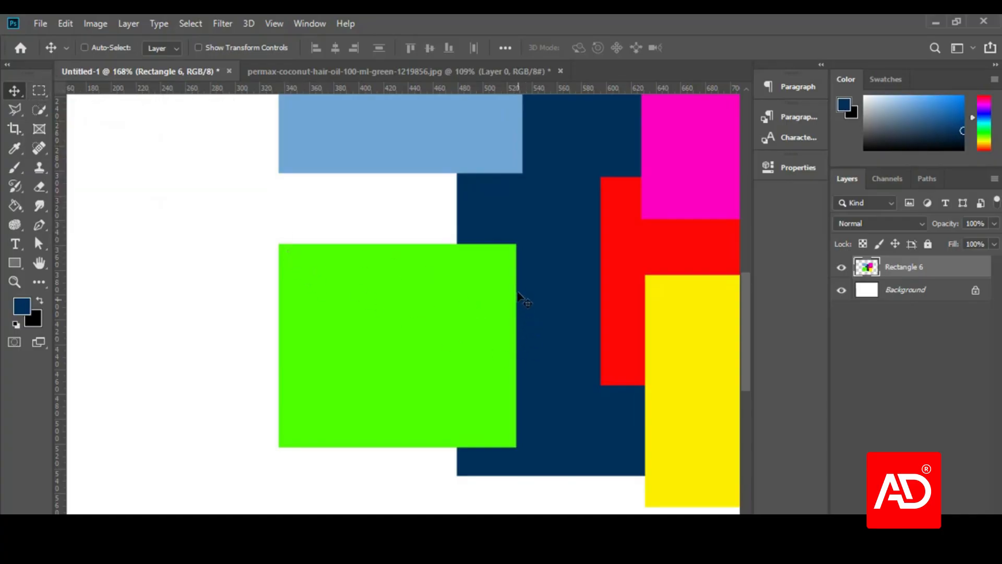
pyautogui.click(12, 111)
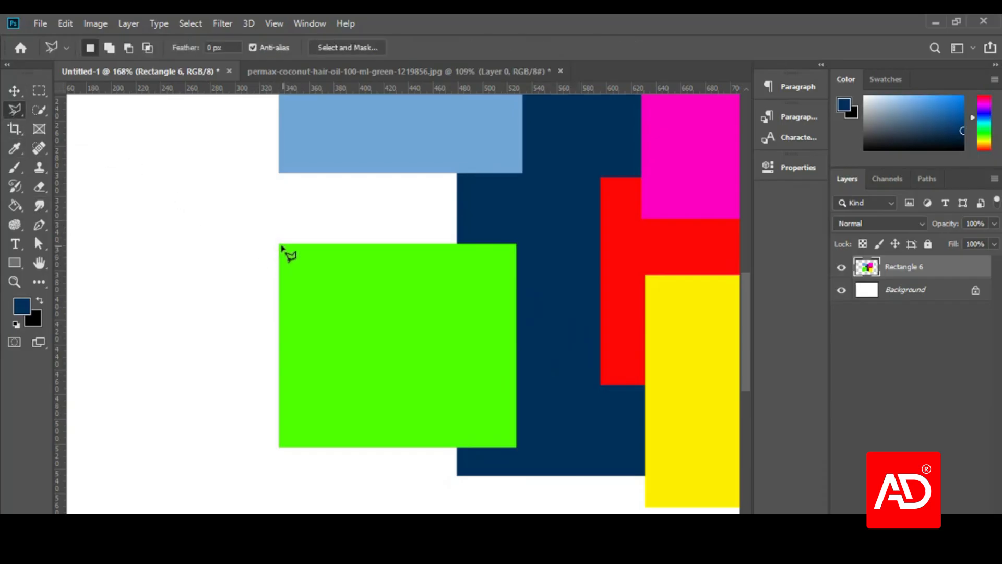
pyautogui.rightClick(14, 108)
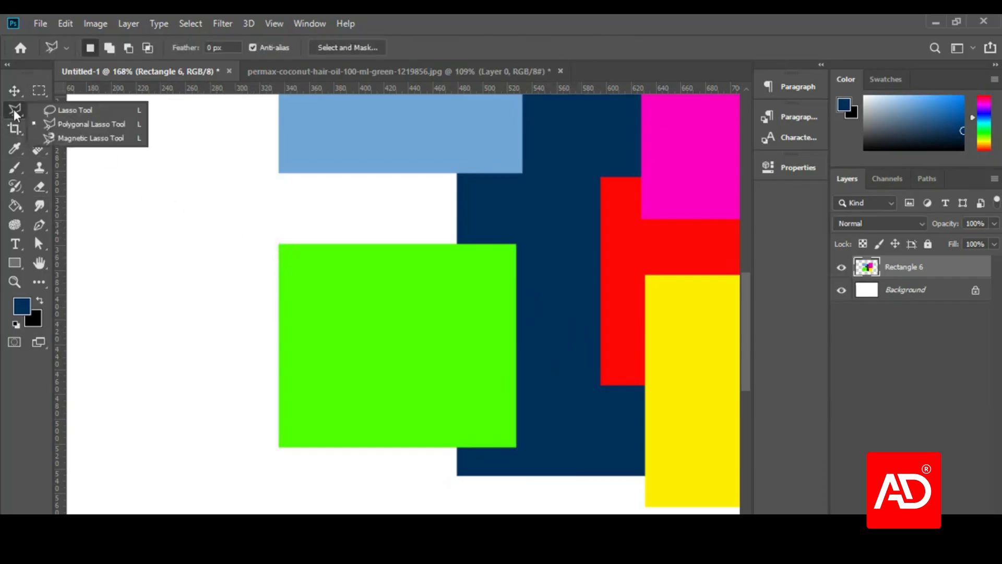
pyautogui.click(83, 139)
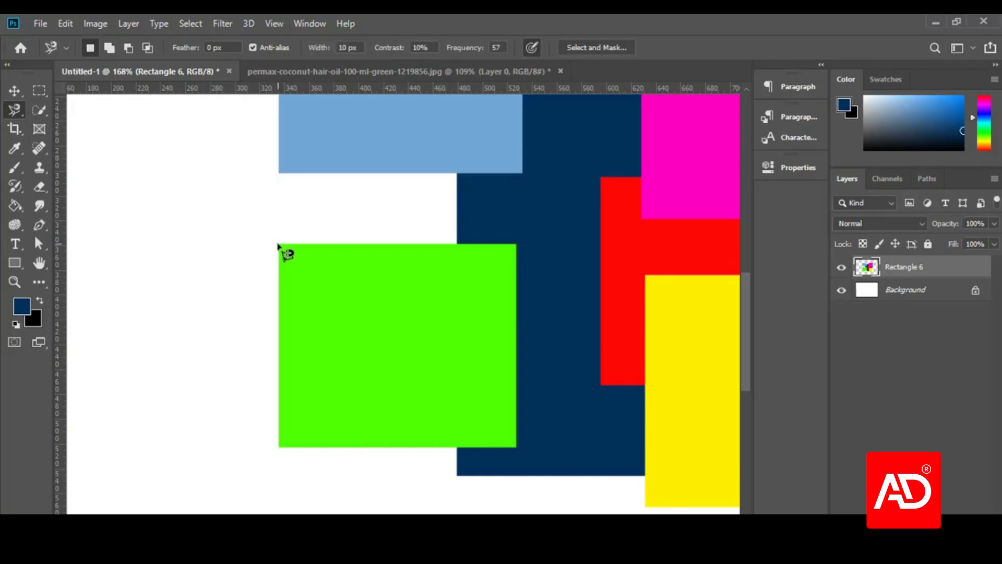
pyautogui.click(279, 243)
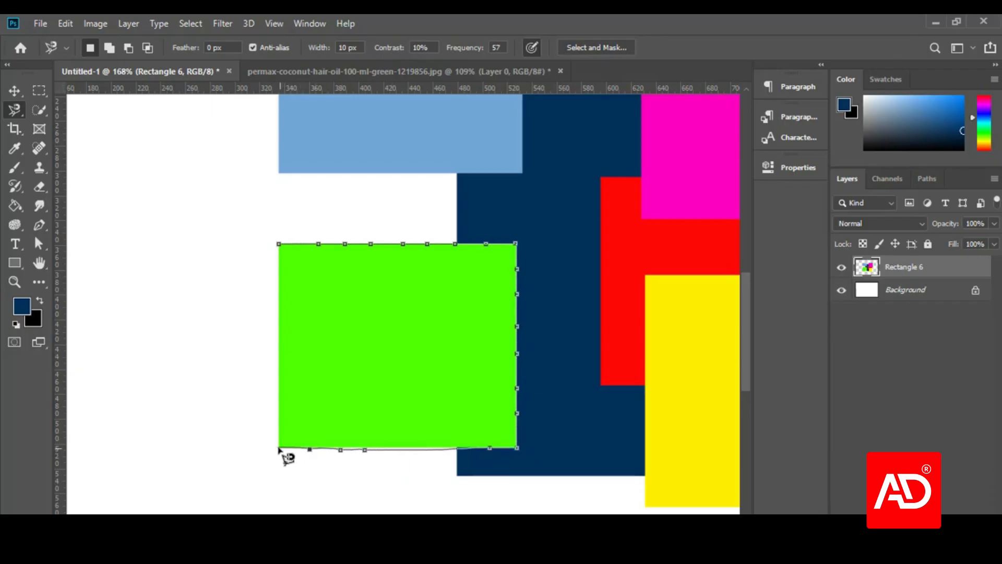
pyautogui.click(279, 447)
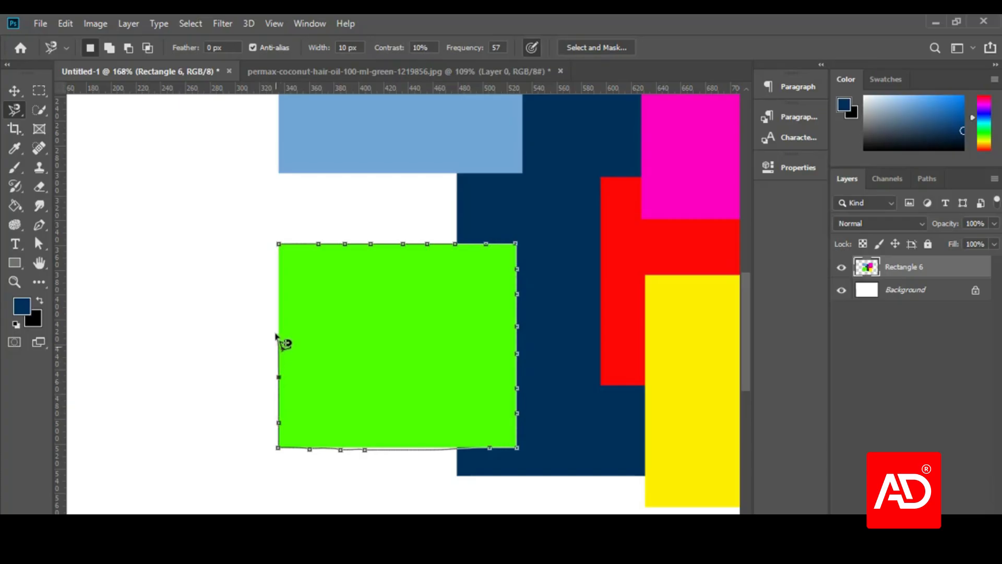
pyautogui.click(278, 243)
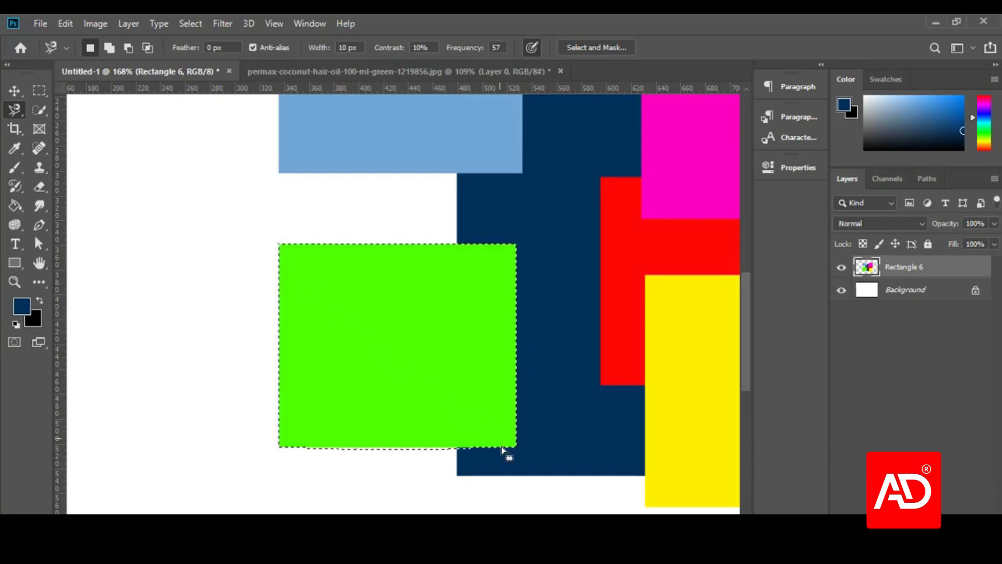
# - Subtract the excess strip below the green rectangle's bottom edge from the selection with the Rectangular Marquee
pyautogui.scroll(6, 369, 480)
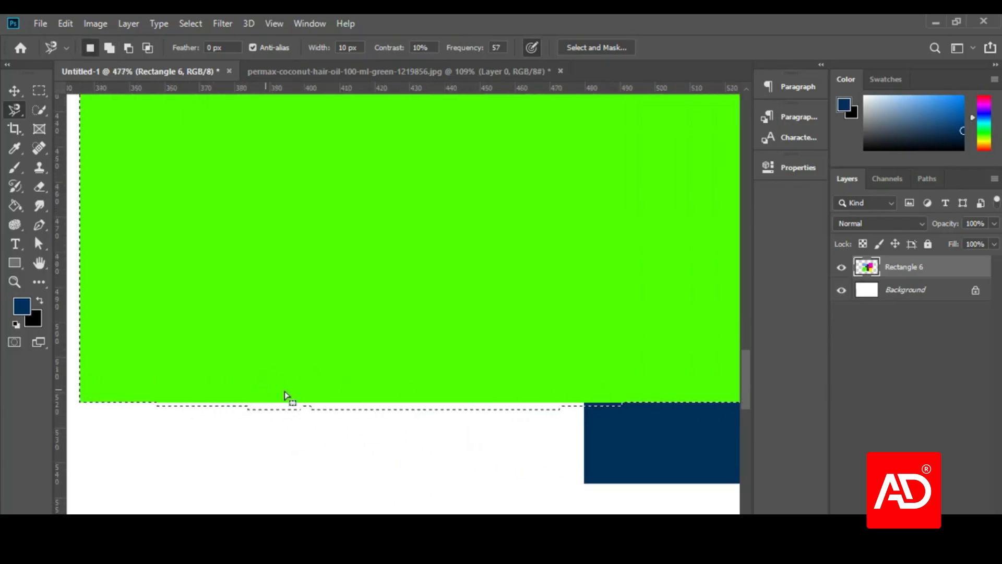
pyautogui.click(36, 92)
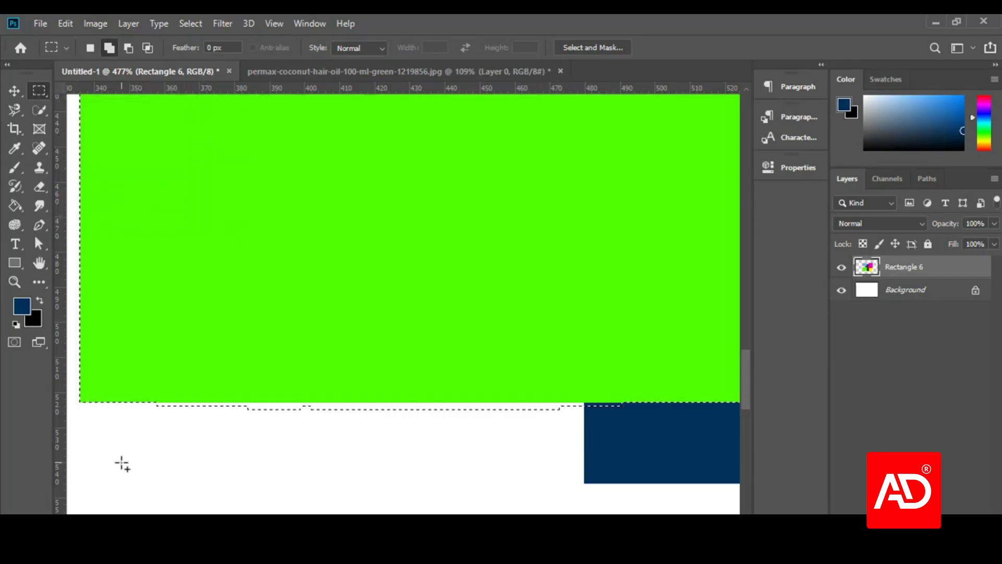
pyautogui.press('alt')
pyautogui.moveTo(122, 472); pyautogui.dragTo(681, 402)
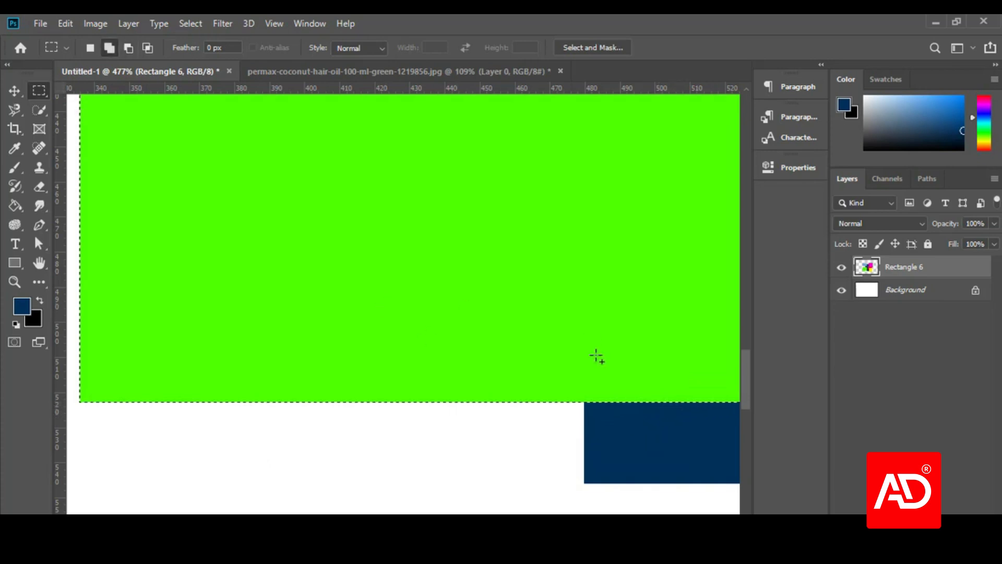
# - Cut the selected green rectangle out of the Rectangle 6 layer and paste it as a new layer
pyautogui.scroll(-3, 199, 443)
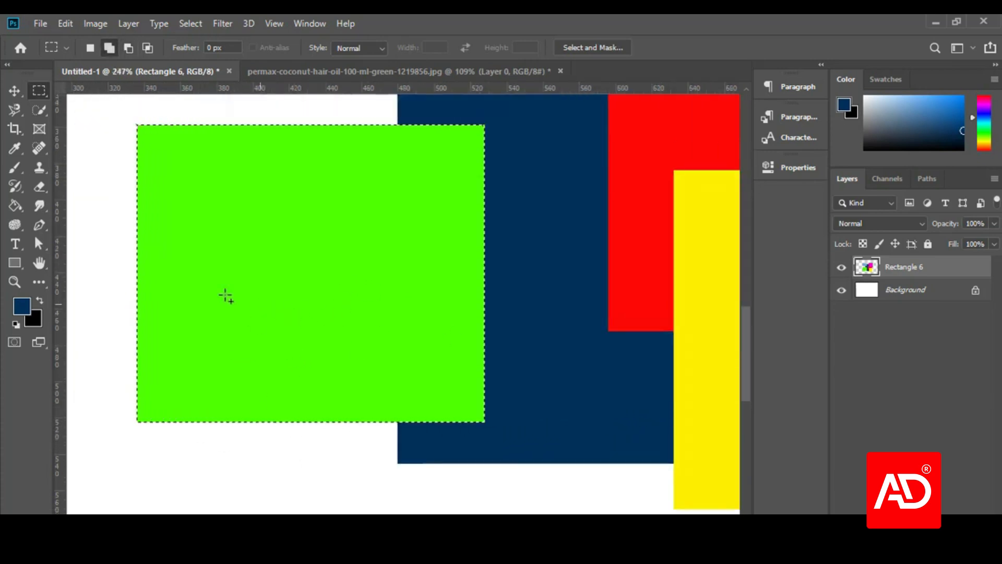
pyautogui.scroll(-2, 259, 328)
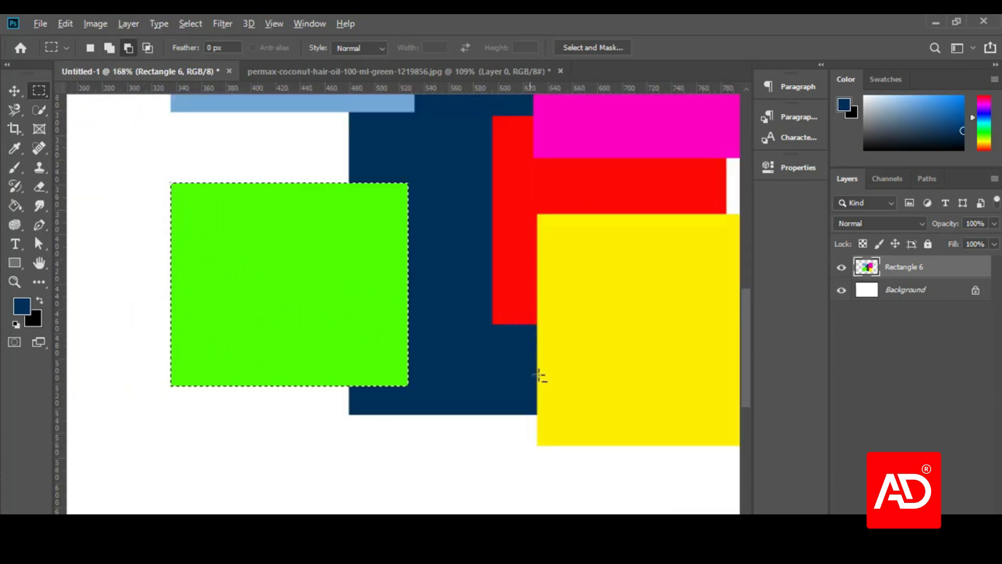
pyautogui.scroll(-2, 539, 374)
pyautogui.click(8, 92)
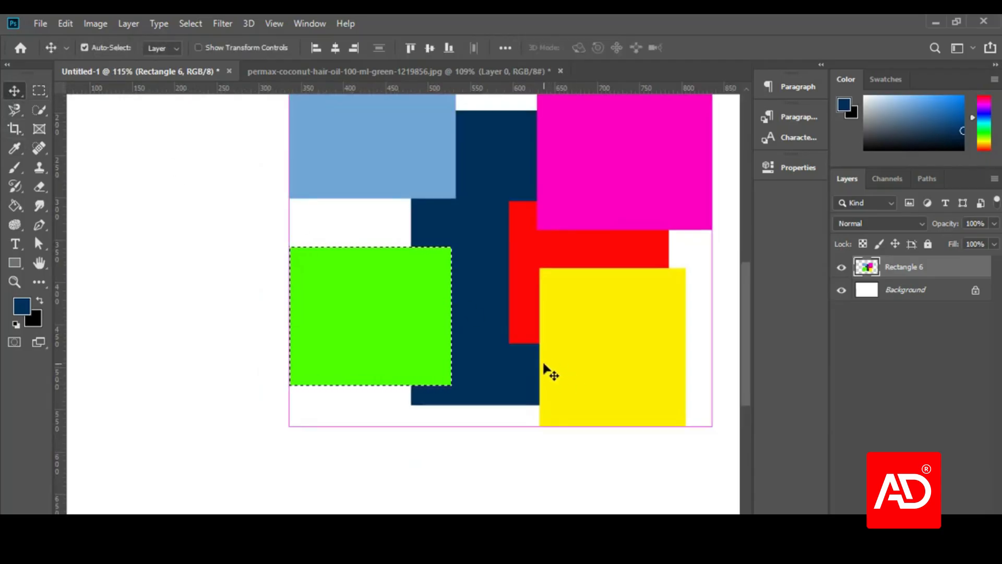
pyautogui.hotkey('ctrl', 'x')
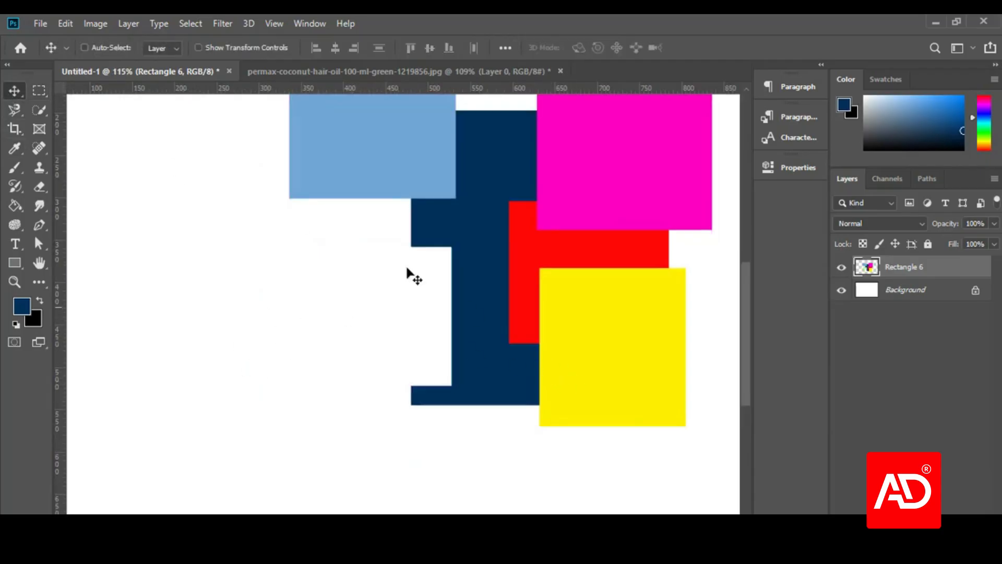
pyautogui.hotkey('ctrl', 'v')
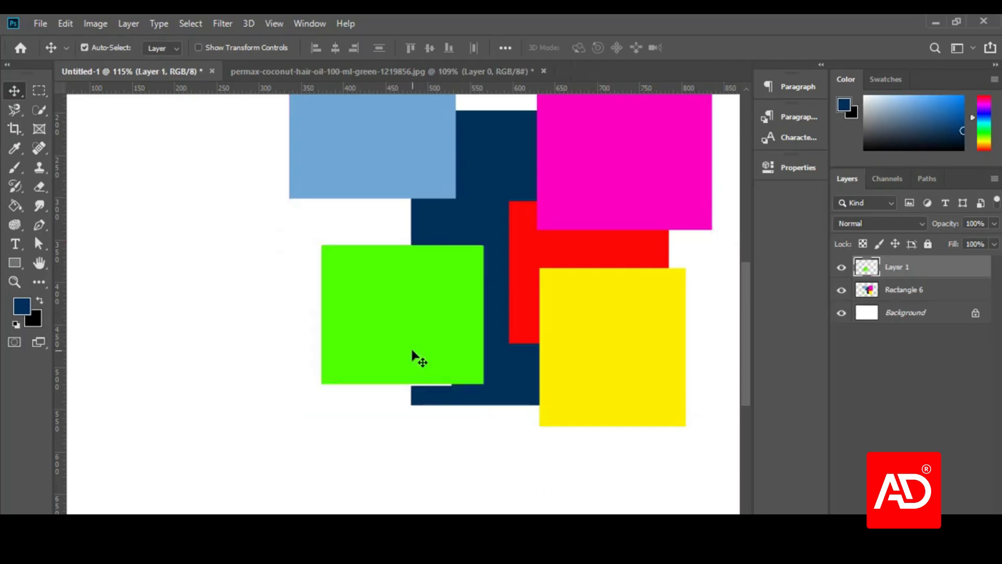
# - Move the pasted green rectangle to the empty canvas area left of the other rectangles
pyautogui.scroll(-4, 595, 374)
pyautogui.moveTo(345, 395); pyautogui.dragTo(202, 395)
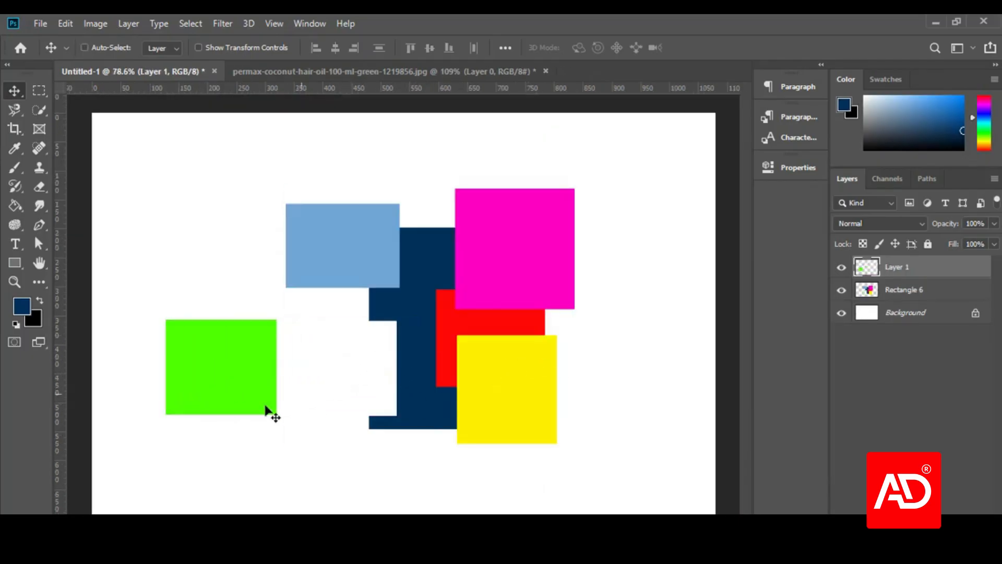
pyautogui.moveTo(196, 356); pyautogui.dragTo(160, 213)
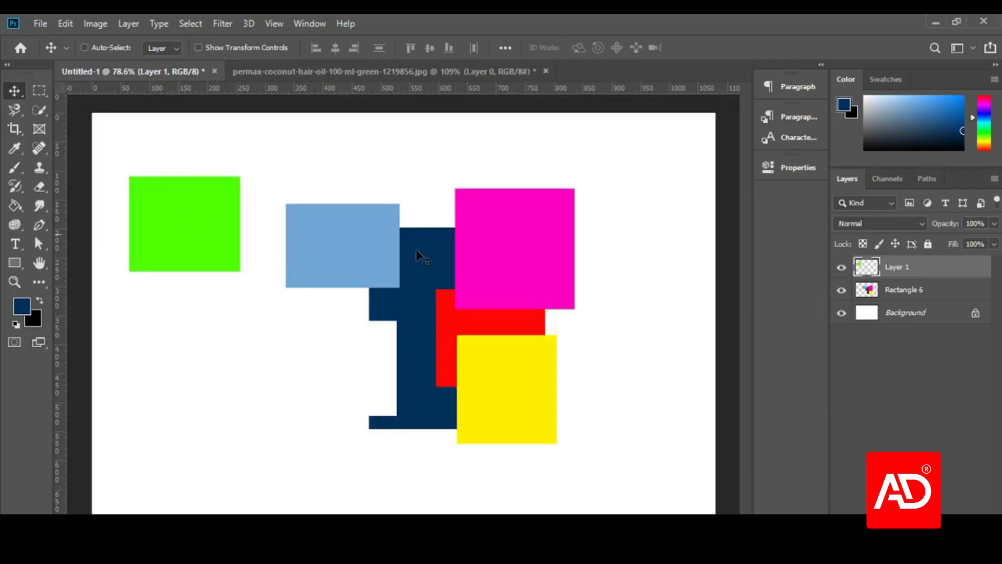
pyautogui.moveTo(318, 259); pyautogui.dragTo(224, 319)
# - Select the light blue rectangle by tracing its outline with the Magnetic Lasso from its lower-left corner
pyautogui.scroll(2, 365, 261)
pyautogui.scroll(3, 313, 228)
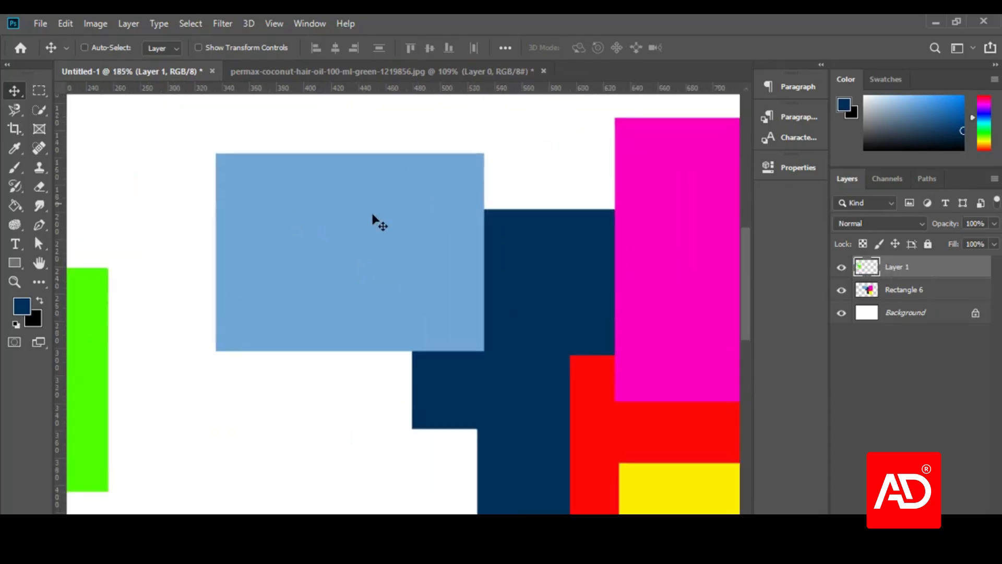
pyautogui.click(24, 110)
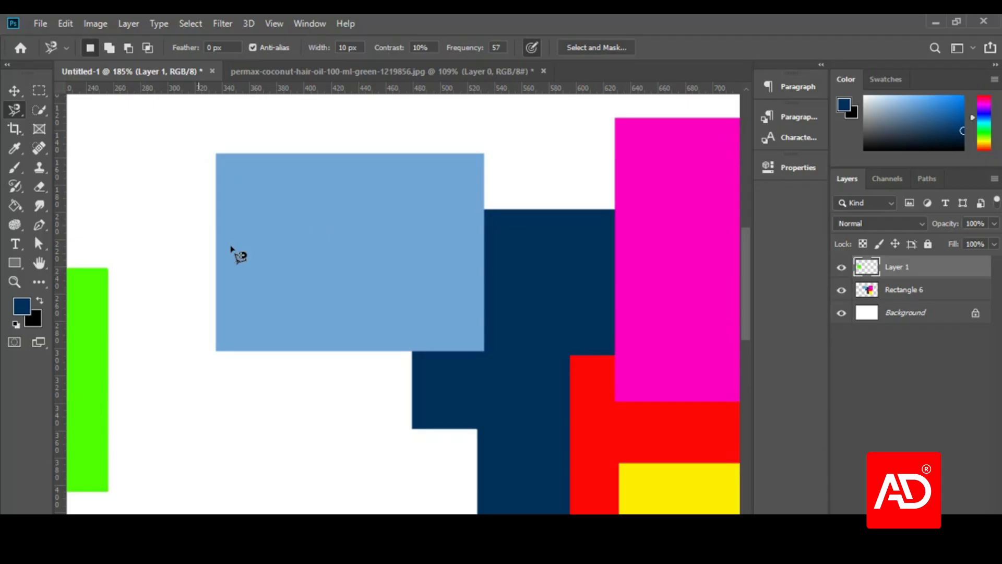
pyautogui.click(216, 351)
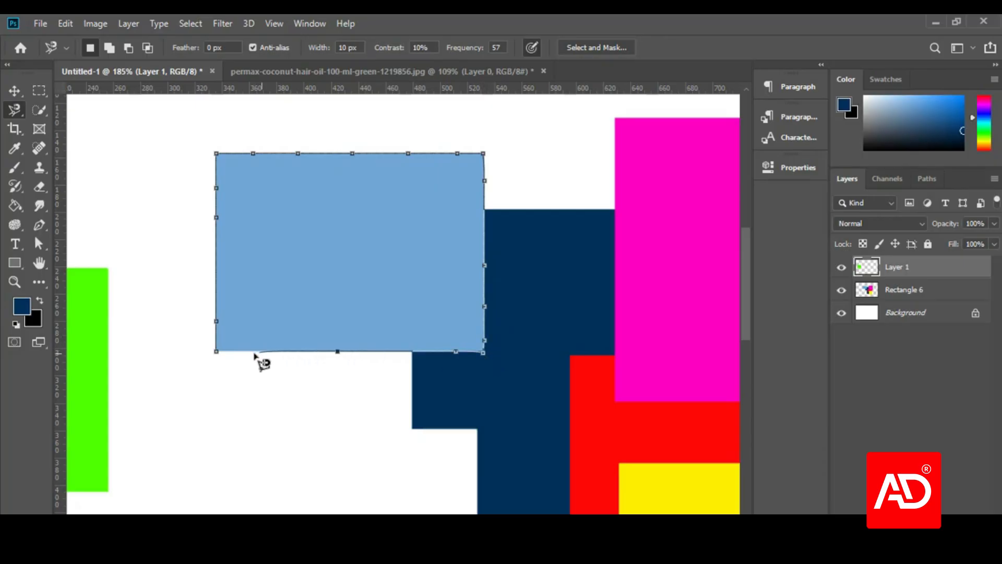
pyautogui.click(219, 353)
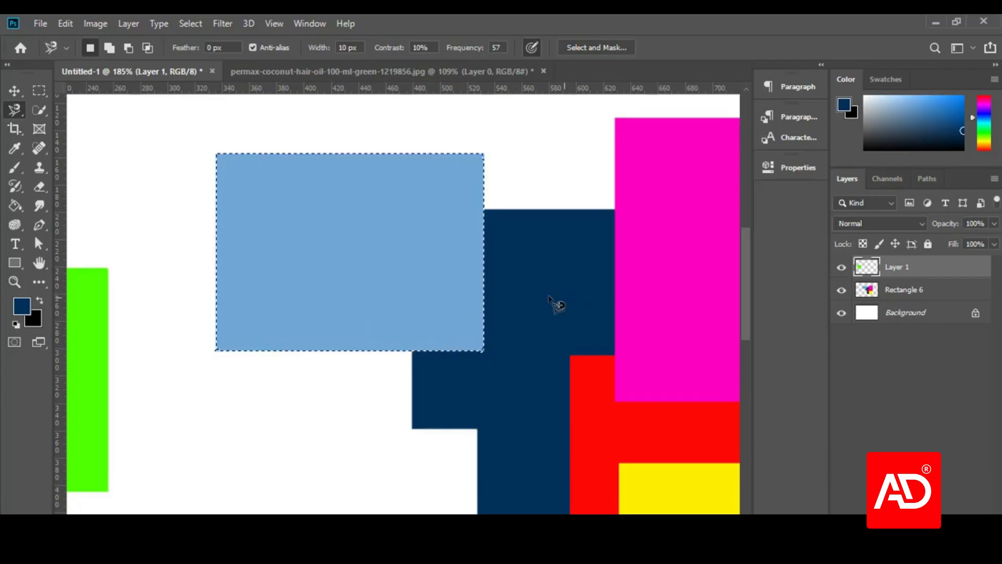
# - Cut the selected light blue rectangle out of the Rectangle 6 layer and paste it as a new layer
pyautogui.hotkey('ctrl', 'x')
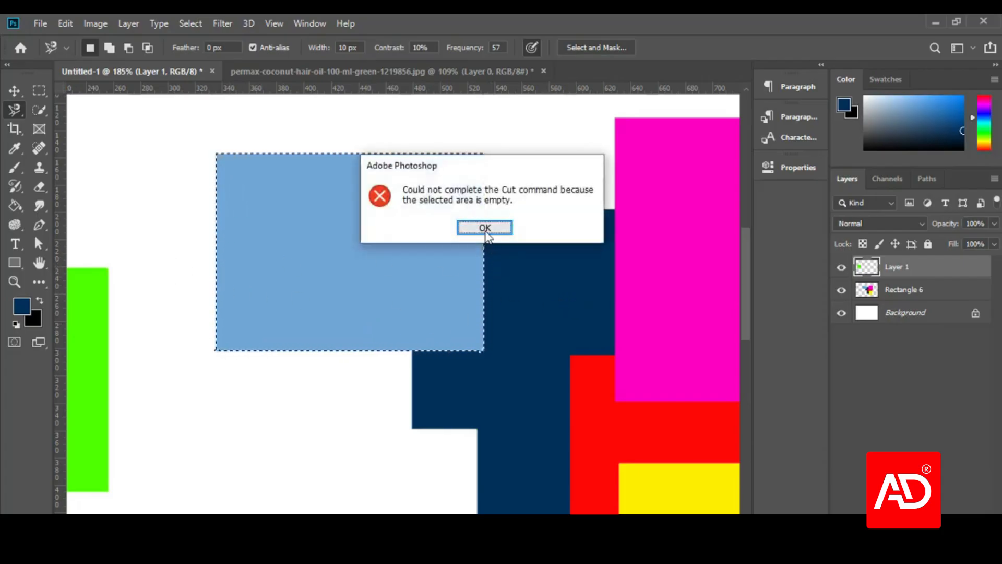
pyautogui.press('Return')
pyautogui.click(917, 286)
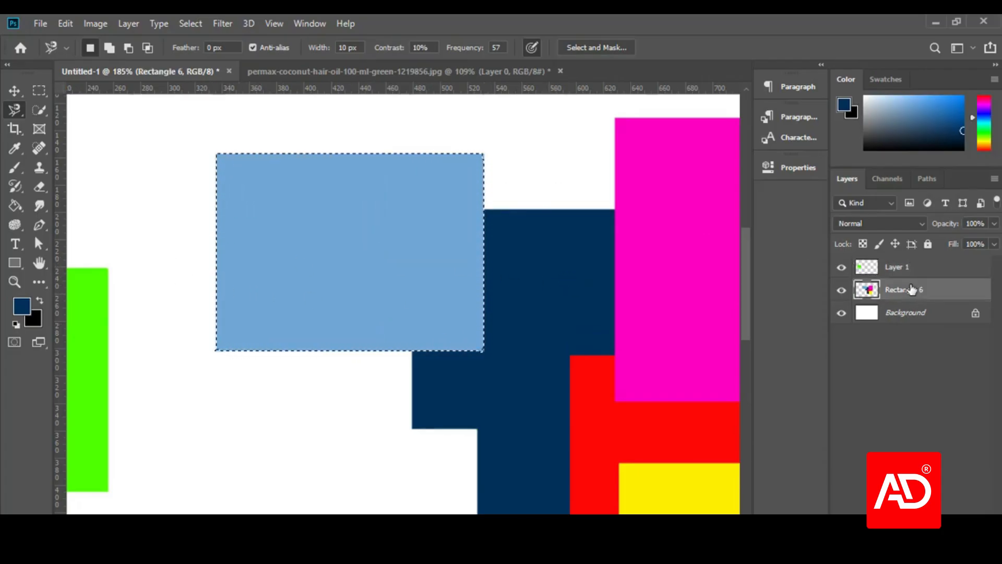
pyautogui.hotkey('ctrl', 'x')
pyautogui.hotkey('ctrl', 'v')
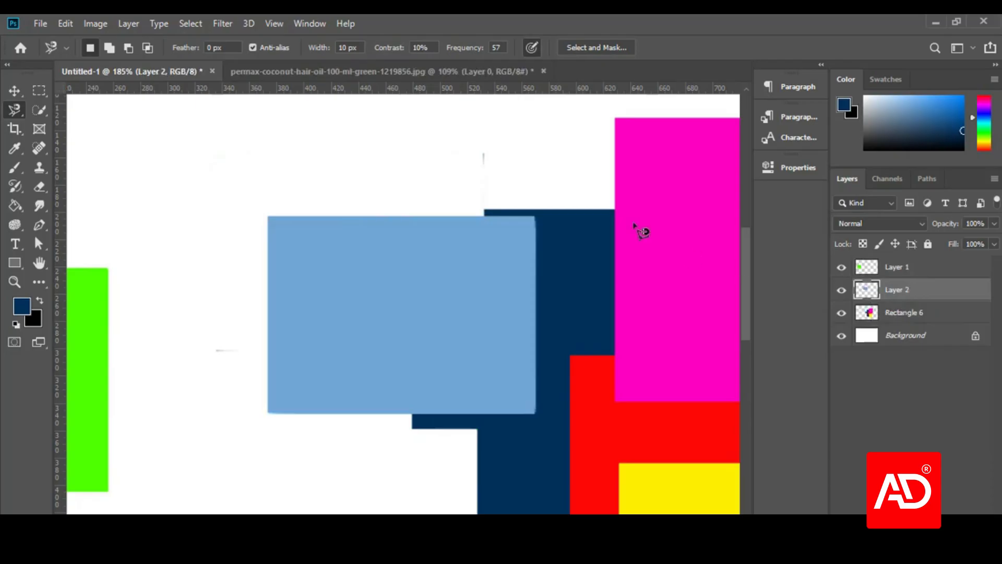
# - Move the pasted light blue rectangle directly below the green rectangle, aligned with its left edge
pyautogui.click(14, 91)
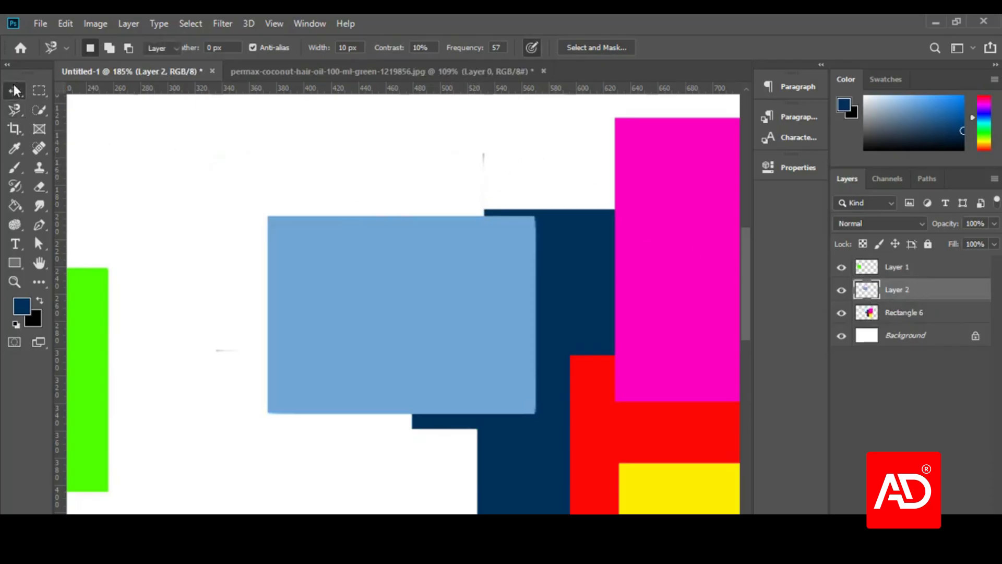
pyautogui.scroll(-3, 485, 313)
pyautogui.scroll(-1, 481, 310)
pyautogui.moveTo(463, 318); pyautogui.dragTo(261, 466)
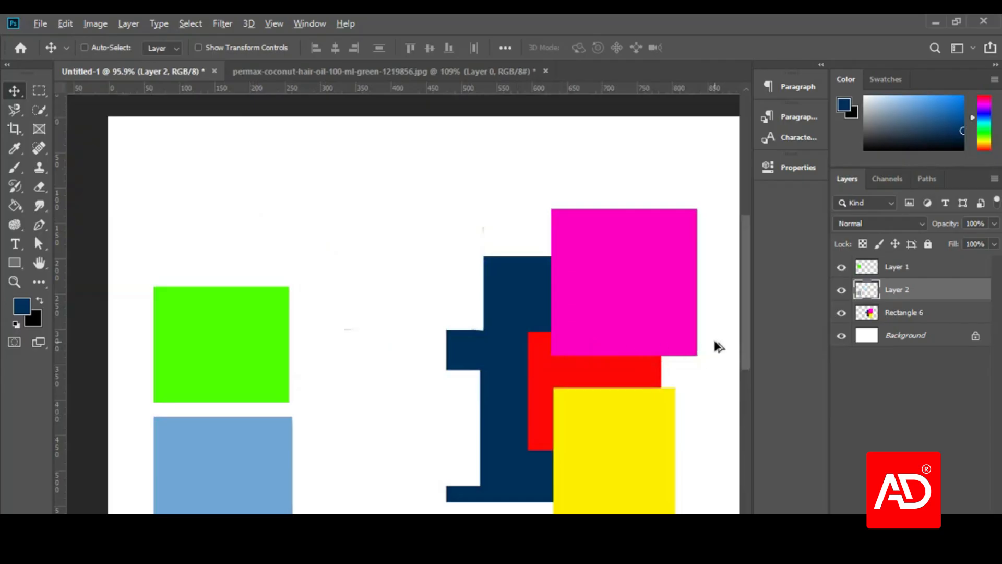
pyautogui.scroll(1, 719, 347)
pyautogui.scroll(1, 658, 324)
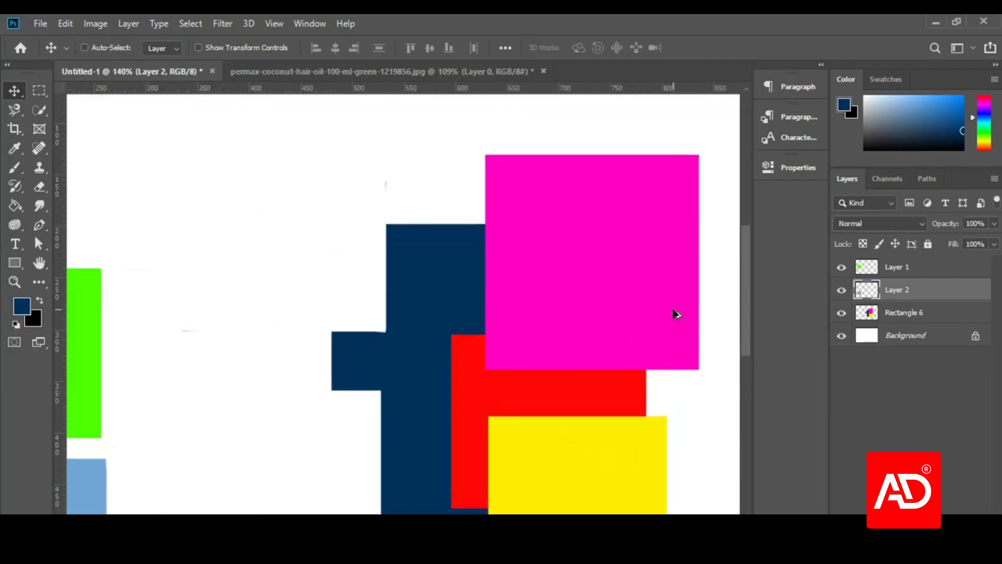
pyautogui.scroll(-1, 342, 311)
pyautogui.scroll(1, 652, 292)
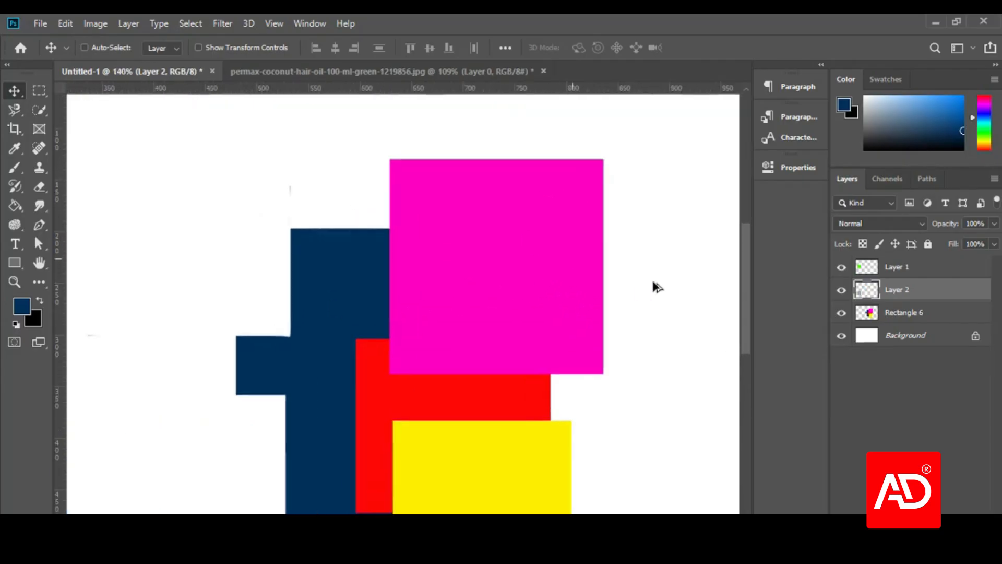
pyautogui.click(15, 124)
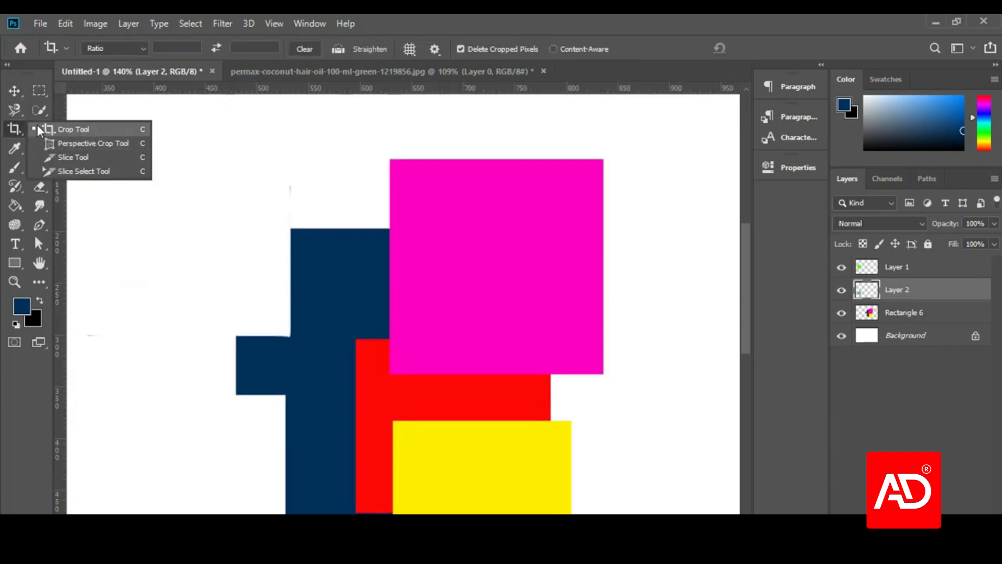
pyautogui.click(9, 109)
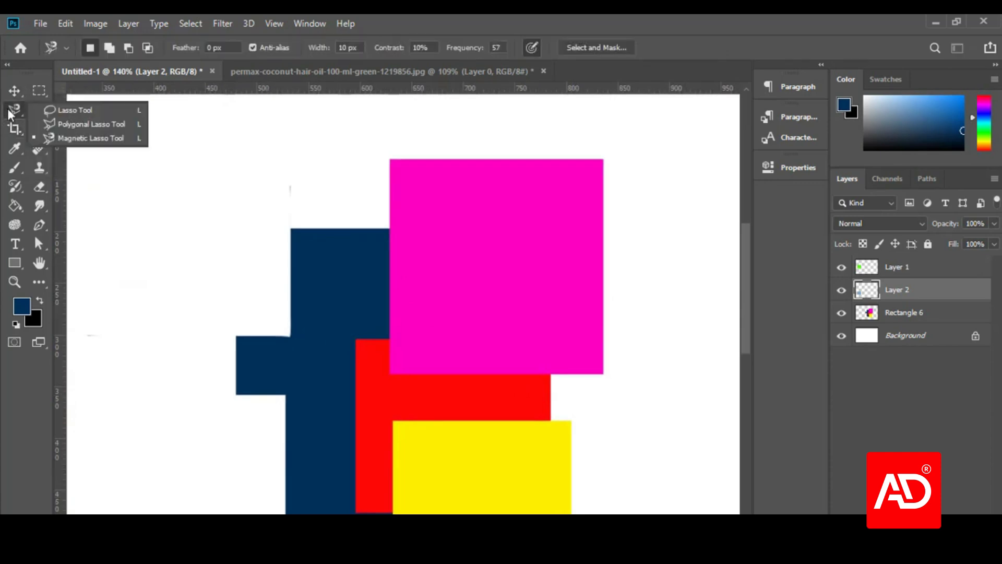
pyautogui.click(63, 133)
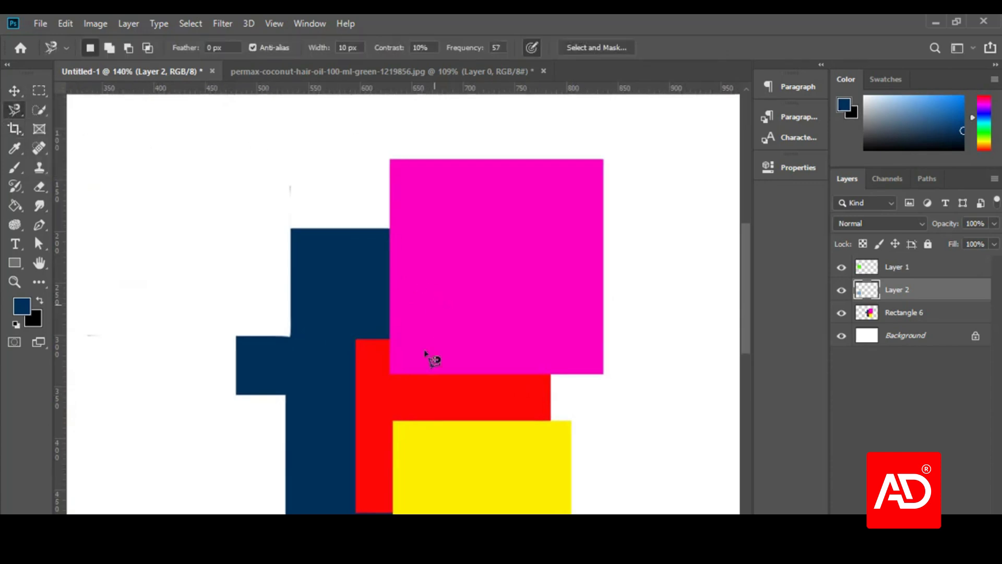
pyautogui.click(393, 422)
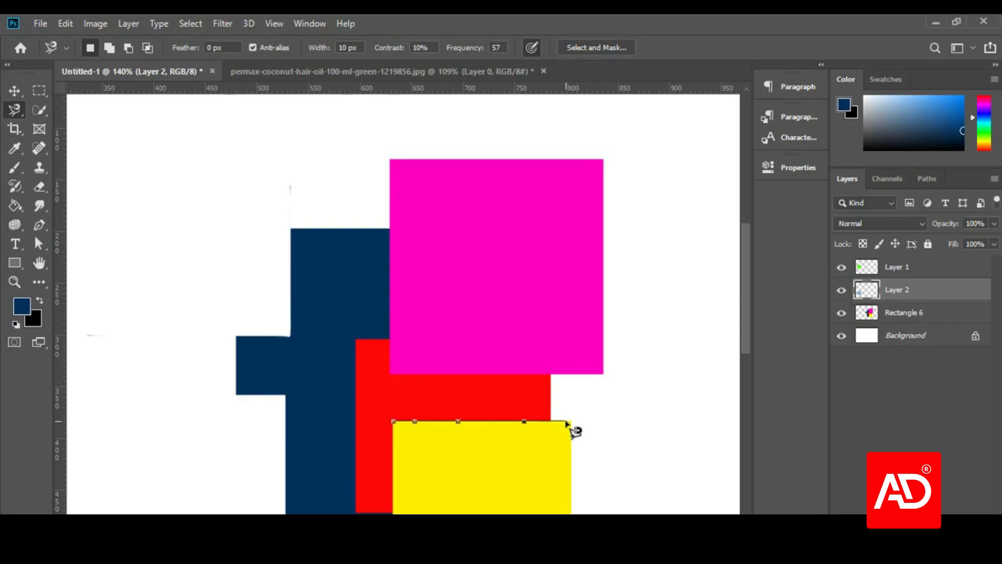
pyautogui.click(570, 421)
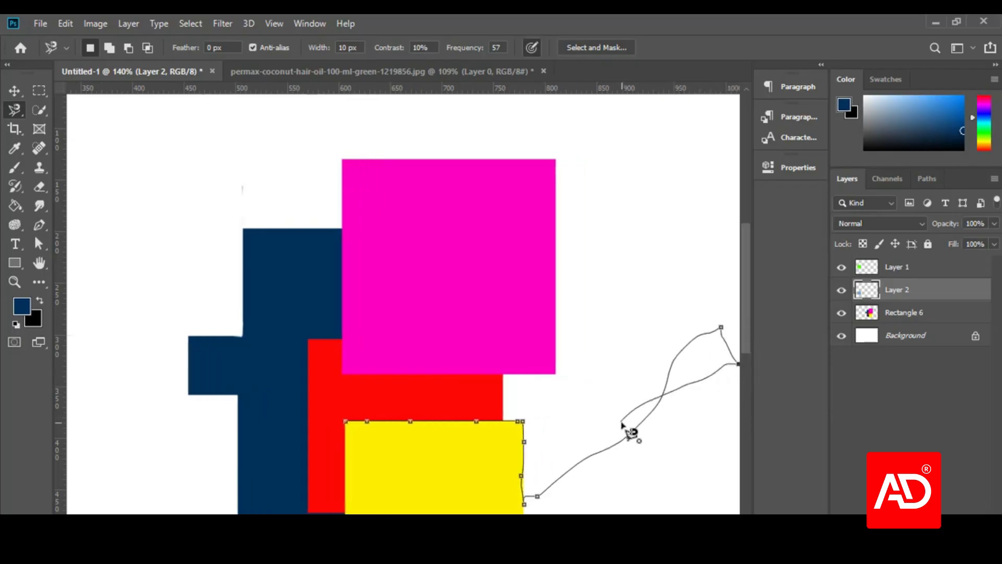
pyautogui.doubleClick(631, 428)
pyautogui.hotkey('ctrl', 'd')
pyautogui.scroll(-5, 610, 402)
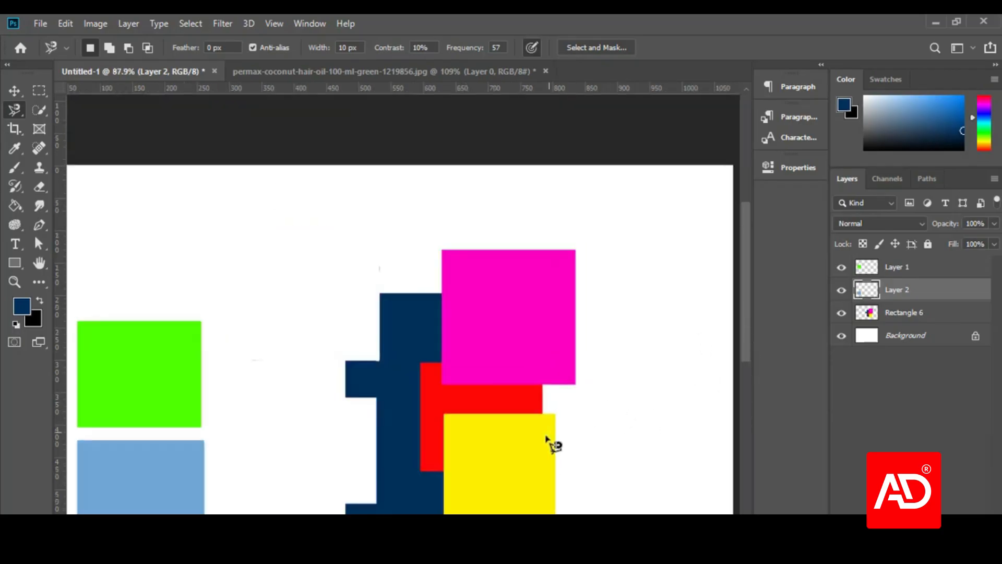
# - Select the yellow rectangle by tracing its outline with the Magnetic Lasso, starting from its lower-left corner
pyautogui.scroll(-3, 523, 478)
pyautogui.scroll(2, 486, 446)
pyautogui.scroll(1, 482, 446)
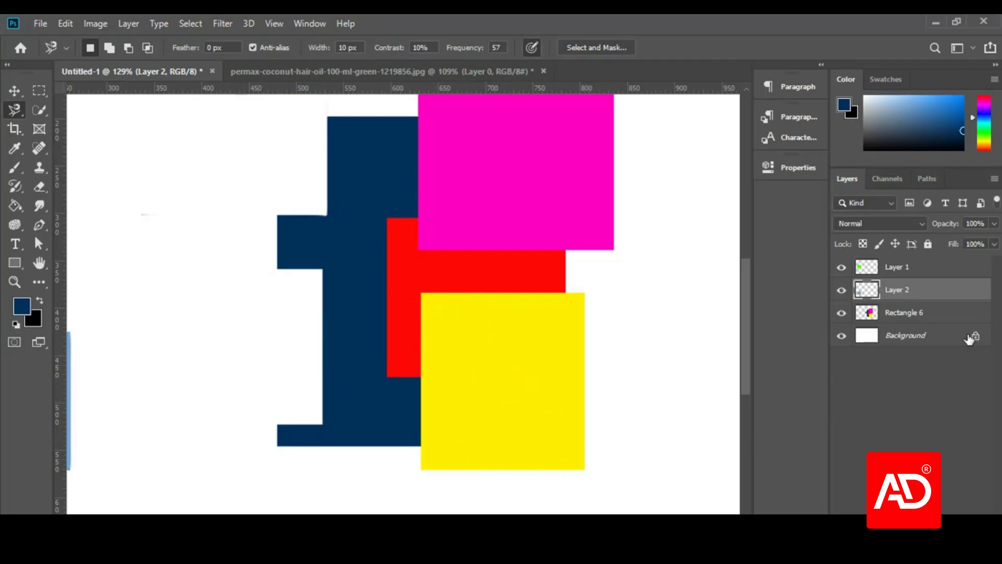
pyautogui.click(421, 468)
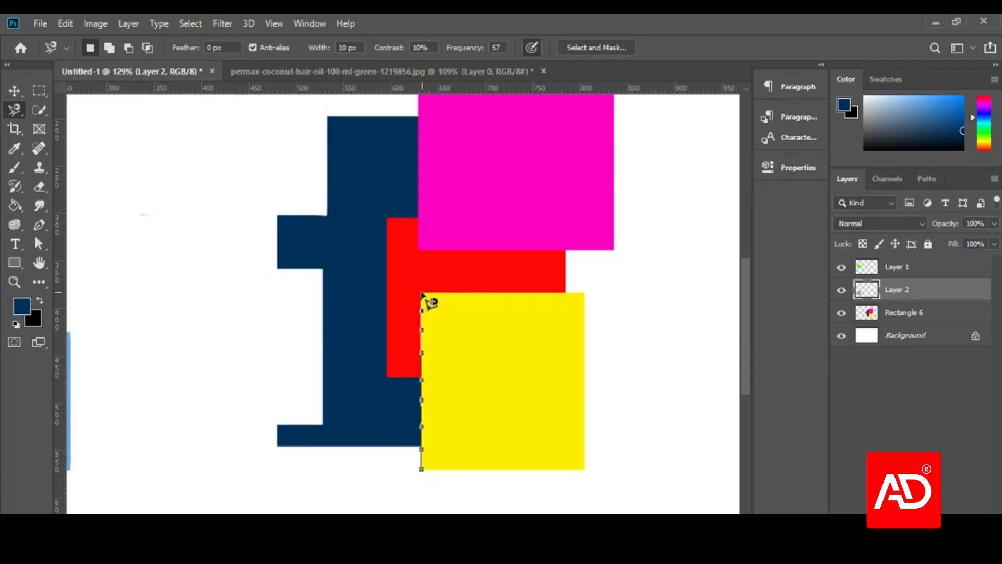
pyautogui.click(422, 293)
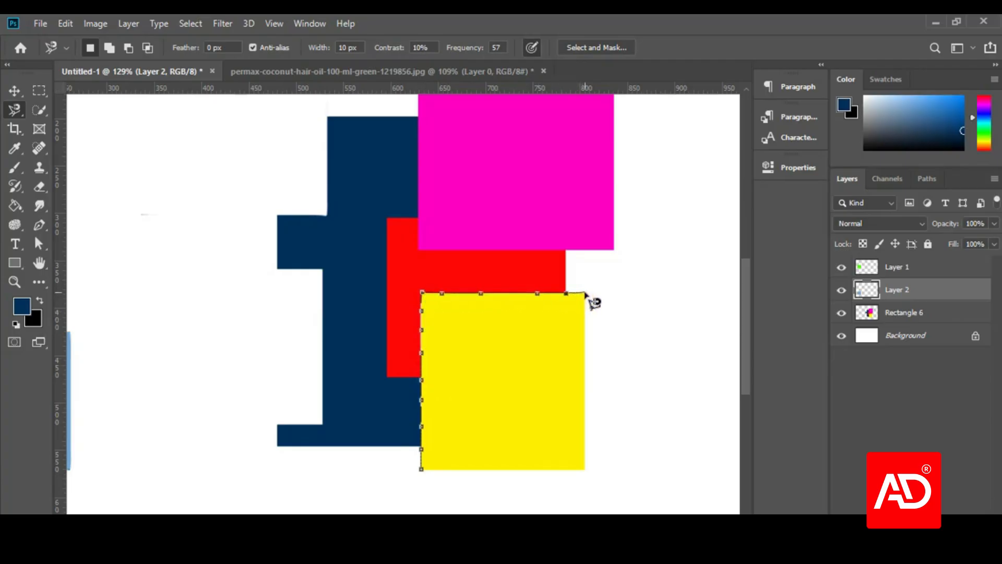
pyautogui.click(585, 292)
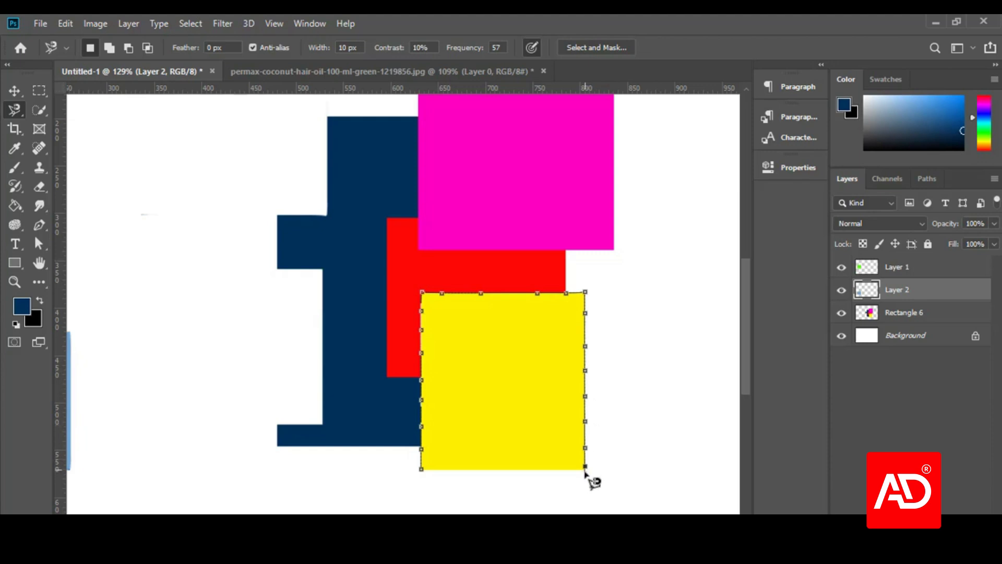
pyautogui.click(421, 472)
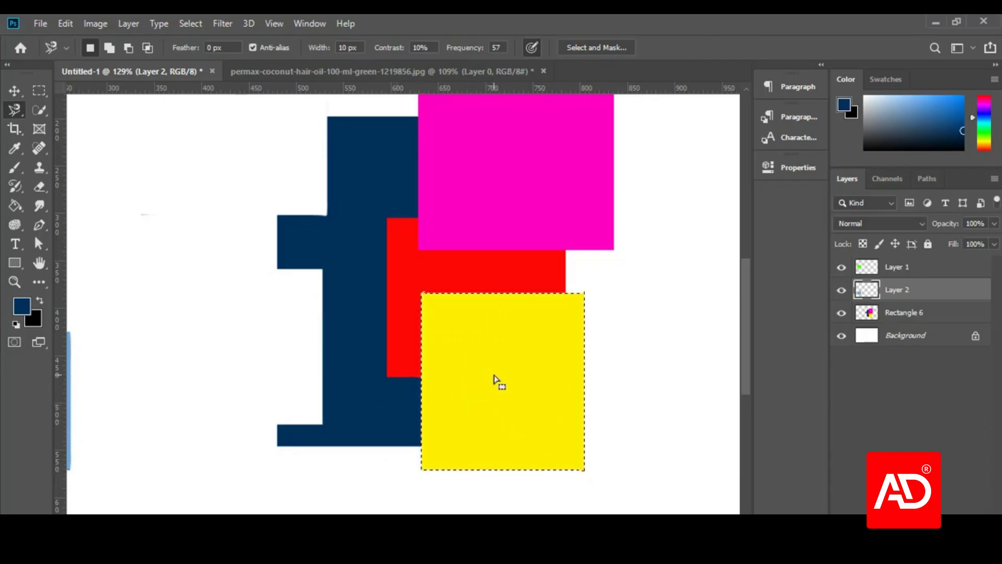
# - Cut the selected yellow rectangle out of the Rectangle 6 layer and paste it as a new layer
pyautogui.hotkey('ctrl', 'x')
pyautogui.click(491, 227)
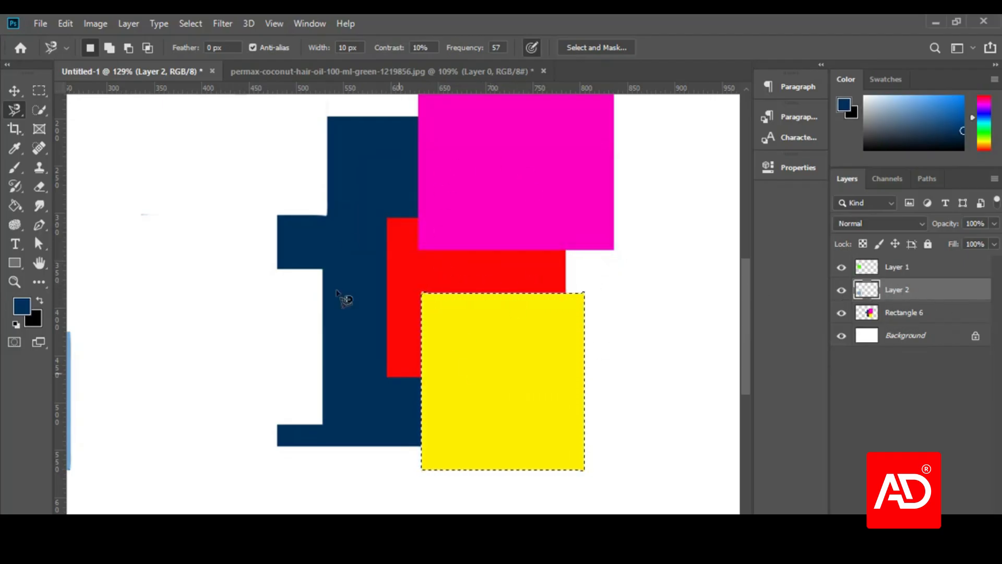
pyautogui.click(906, 321)
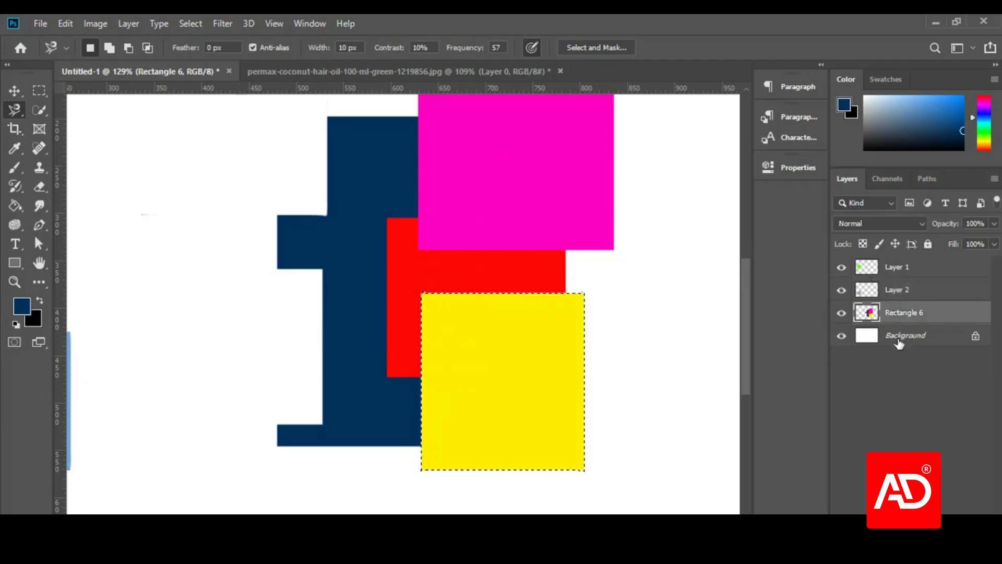
pyautogui.hotkey('ctrl', 'x')
pyautogui.hotkey('ctrl', 'v')
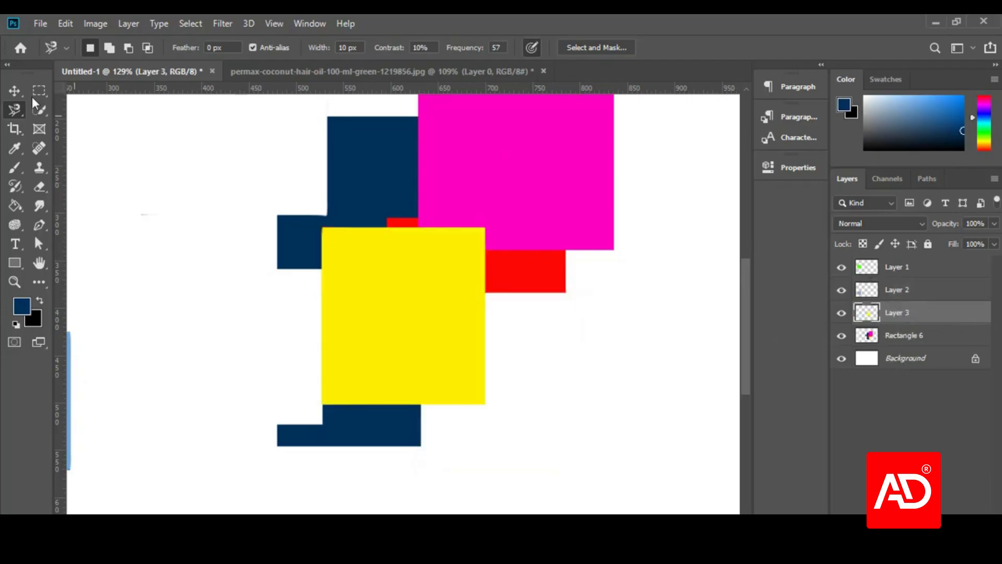
# - Move the pasted yellow rectangle to the empty canvas area directly above the green rectangle
pyautogui.click(14, 91)
pyautogui.hotkey('ctrl', '-')
pyautogui.hotkey('ctrl', '-')
pyautogui.moveTo(449, 339); pyautogui.dragTo(220, 201)
pyautogui.scroll(3, 510, 257)
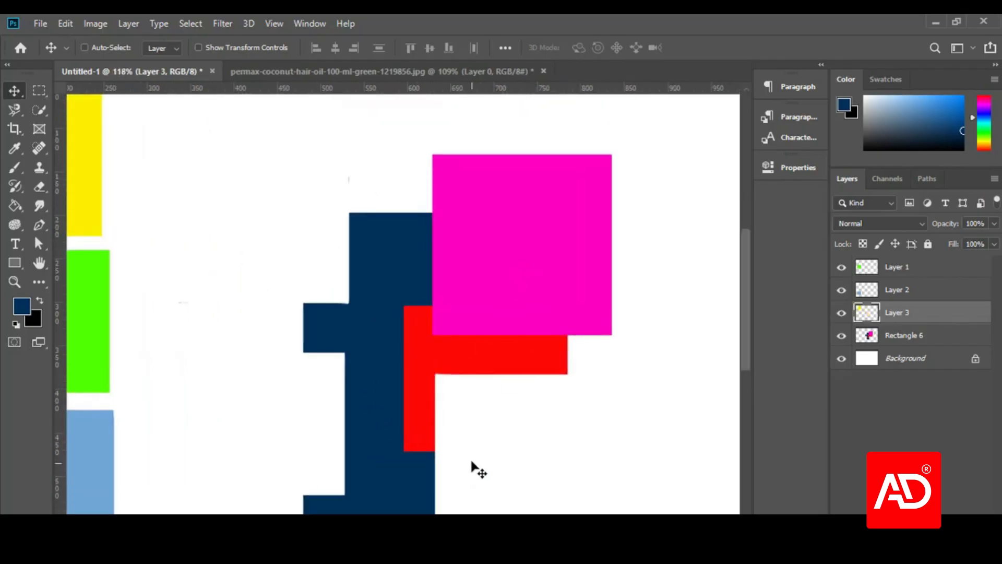
# - Delete Layer 1, Layer 2, Layer 3 and Rectangle 6, leaving only the Background layer
pyautogui.click(907, 276)
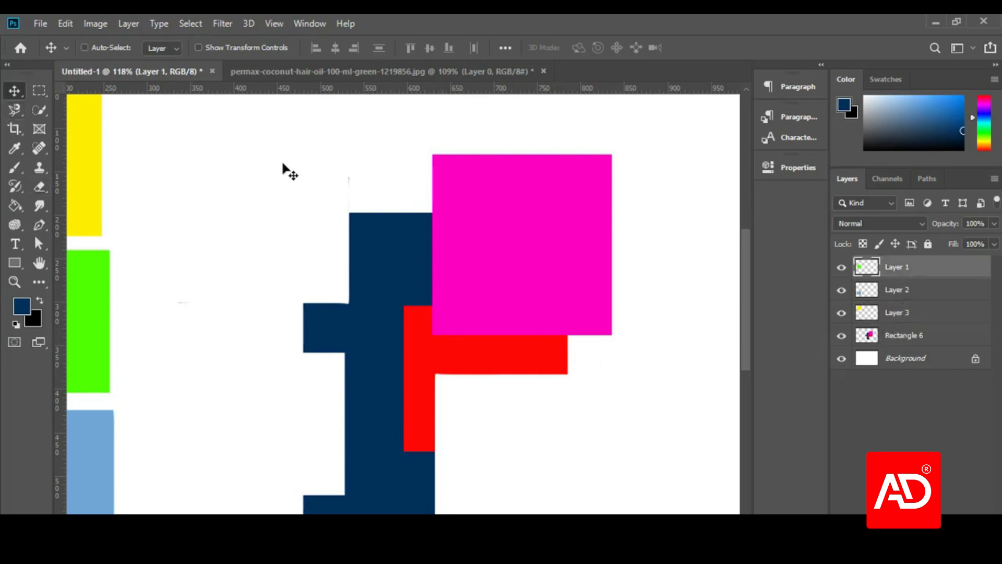
pyautogui.press('Delete')
pyautogui.press('Delete')
pyautogui.press('Delete')
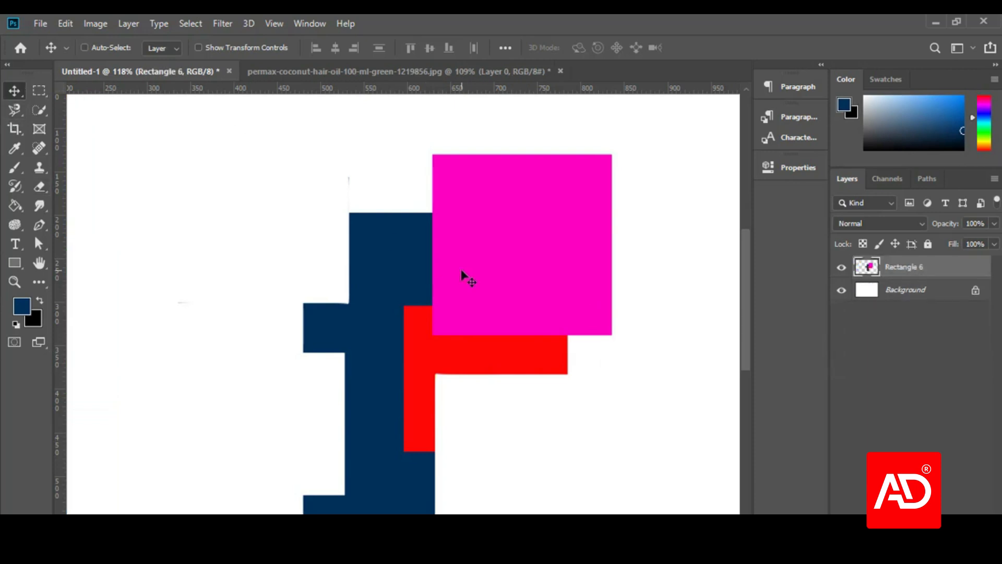
pyautogui.press('Delete')
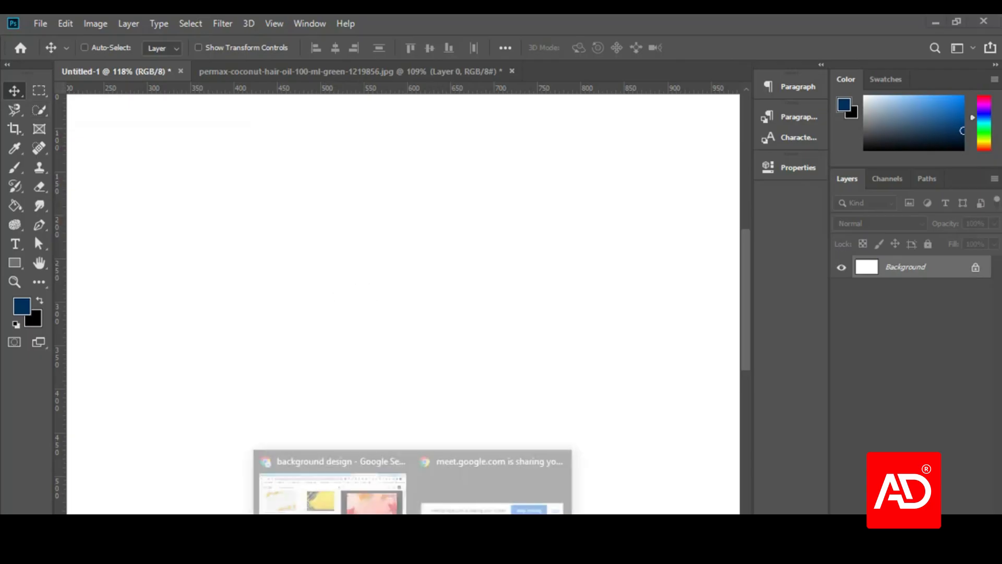
# - Switch to Chrome and run a Google image search for "baybe" in place of the background design search
pyautogui.click(324, 481)
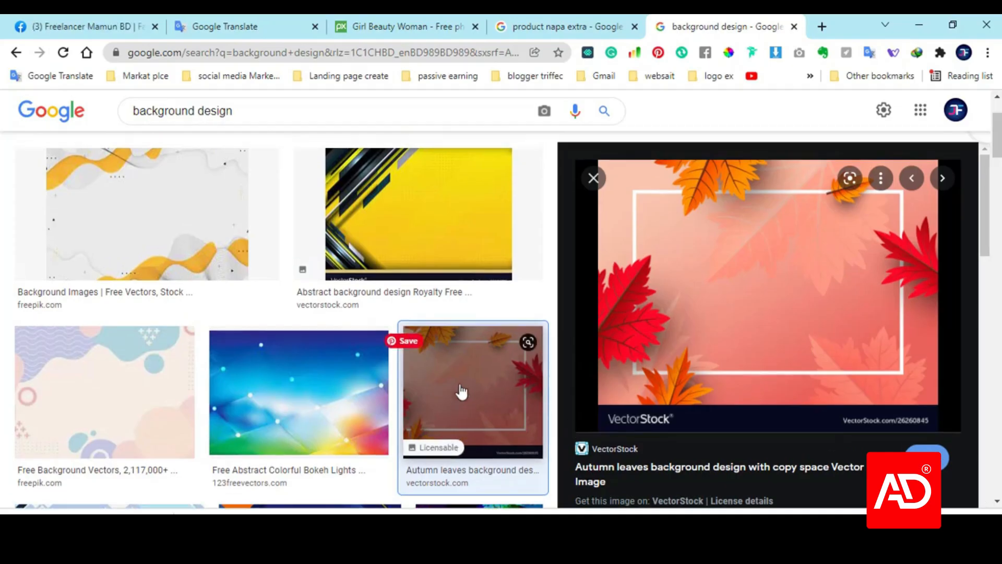
pyautogui.scroll(2, 464, 391)
pyautogui.scroll(-3, 686, 386)
pyautogui.scroll(-3, 687, 396)
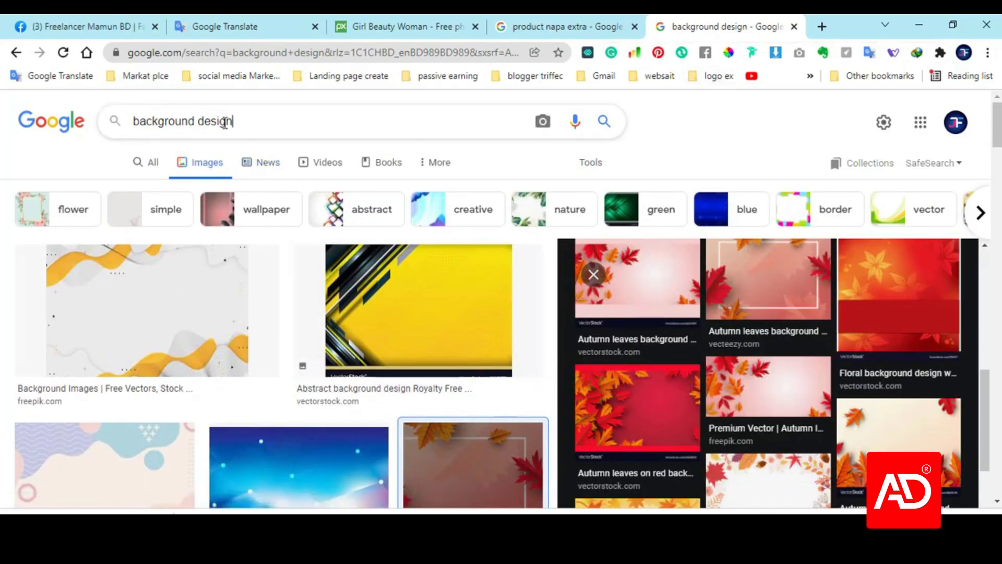
pyautogui.moveTo(226, 120); pyautogui.dragTo(97, 135)
pyautogui.write('gi')
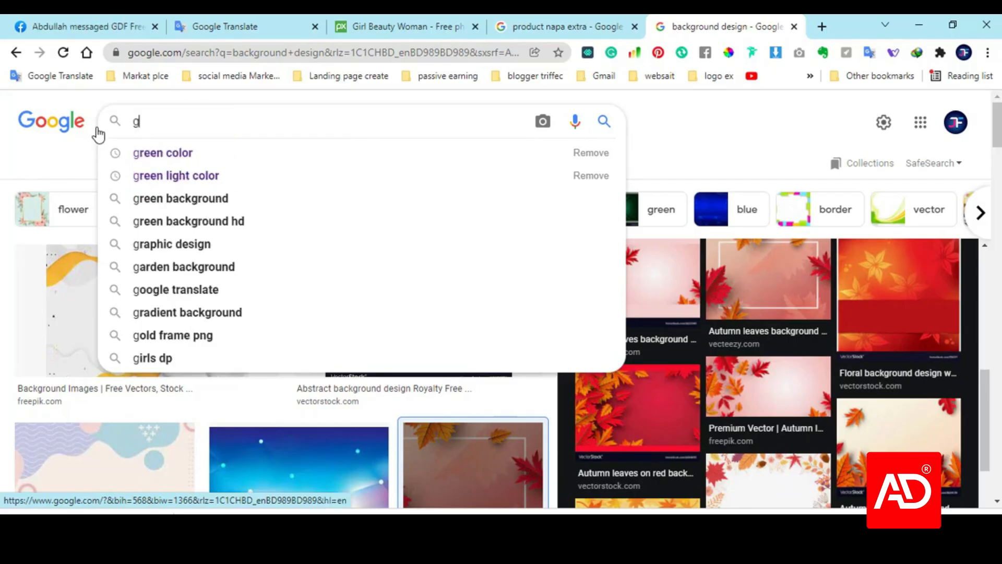
pyautogui.press('BackSpace')
pyautogui.press('BackSpace')
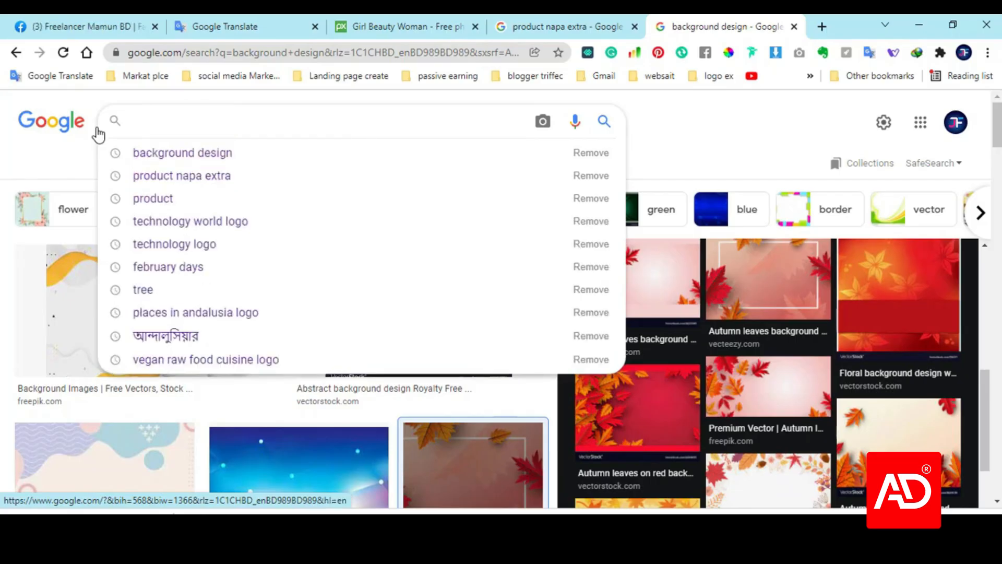
pyautogui.write('baybe')
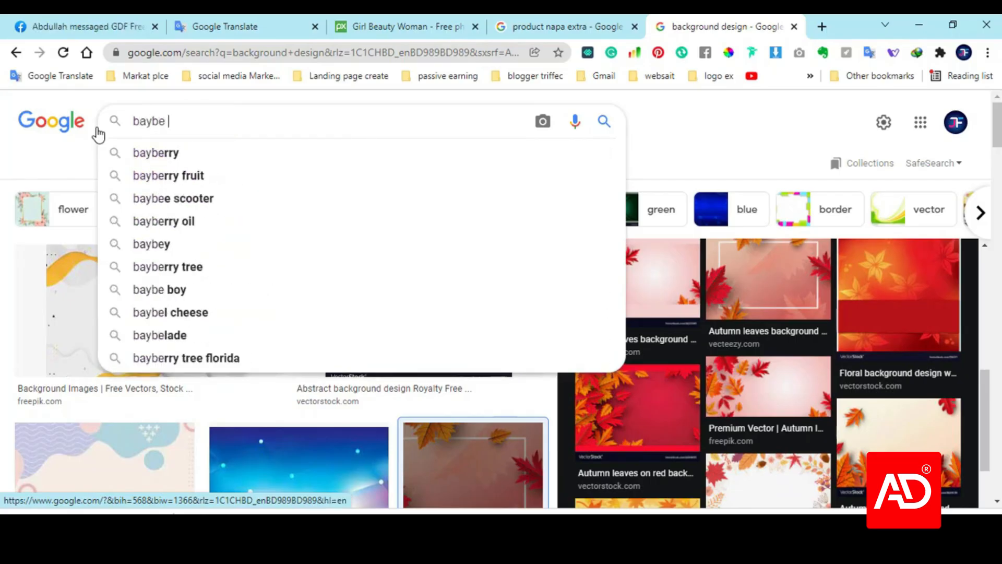
pyautogui.press('Return')
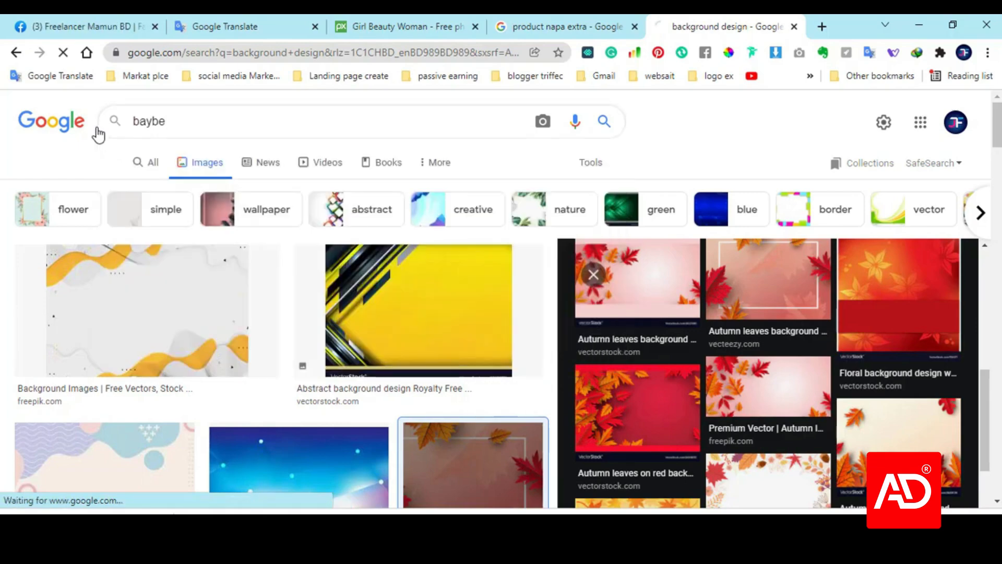
# - Examine the image results and their related images for a suitable baby photo
pyautogui.scroll(-2, 525, 357)
pyautogui.scroll(-5, 525, 356)
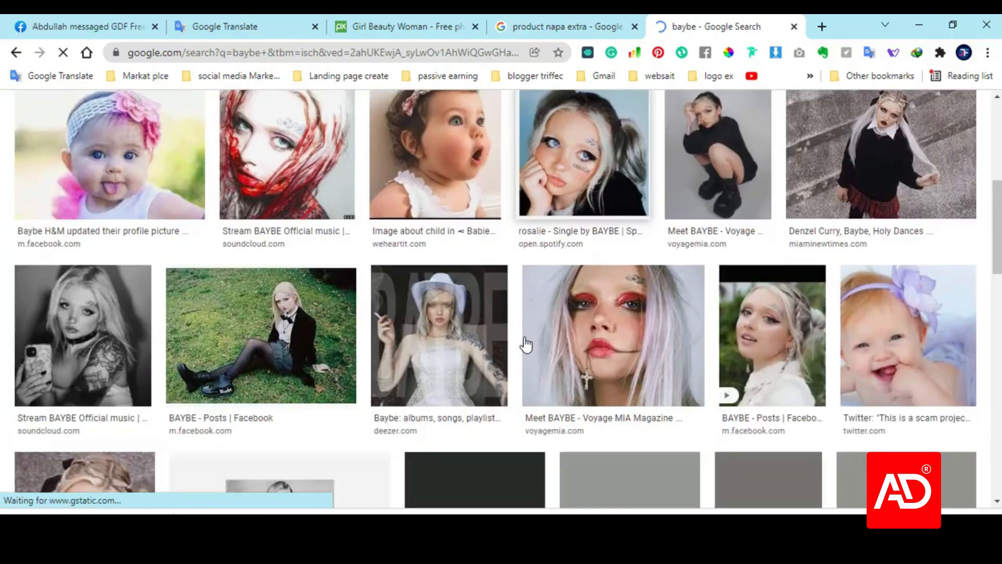
pyautogui.click(440, 163)
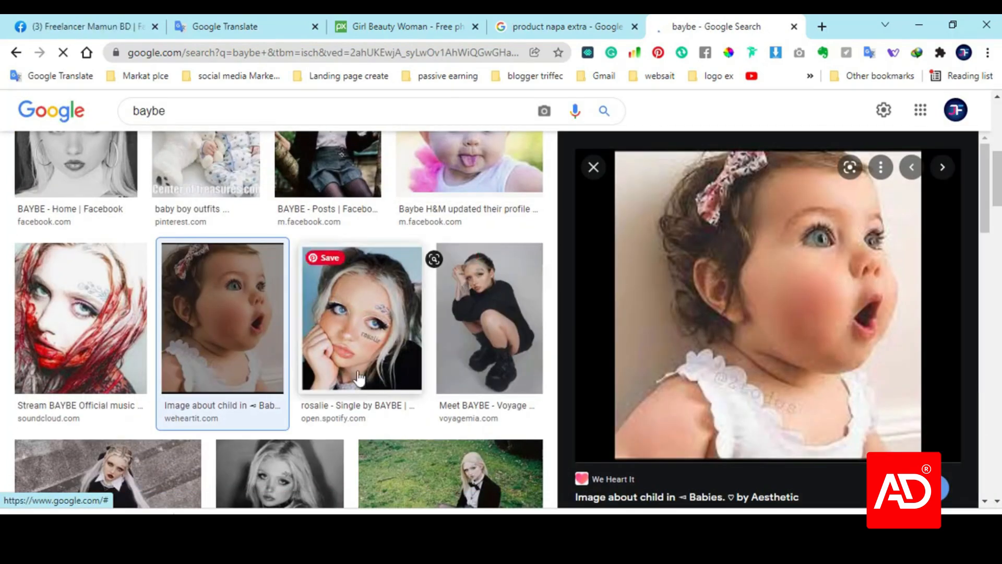
pyautogui.scroll(-6, 234, 346)
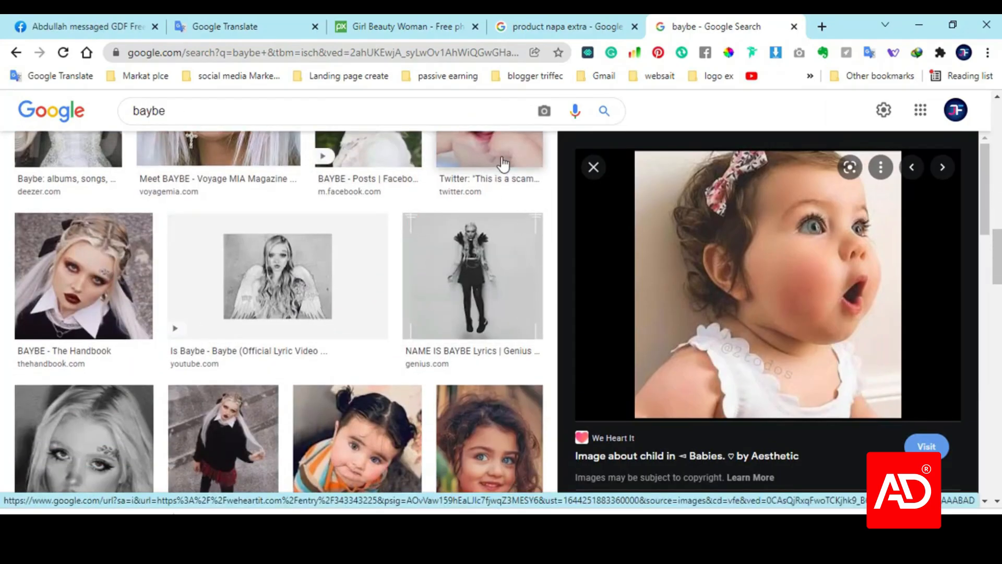
pyautogui.click(502, 163)
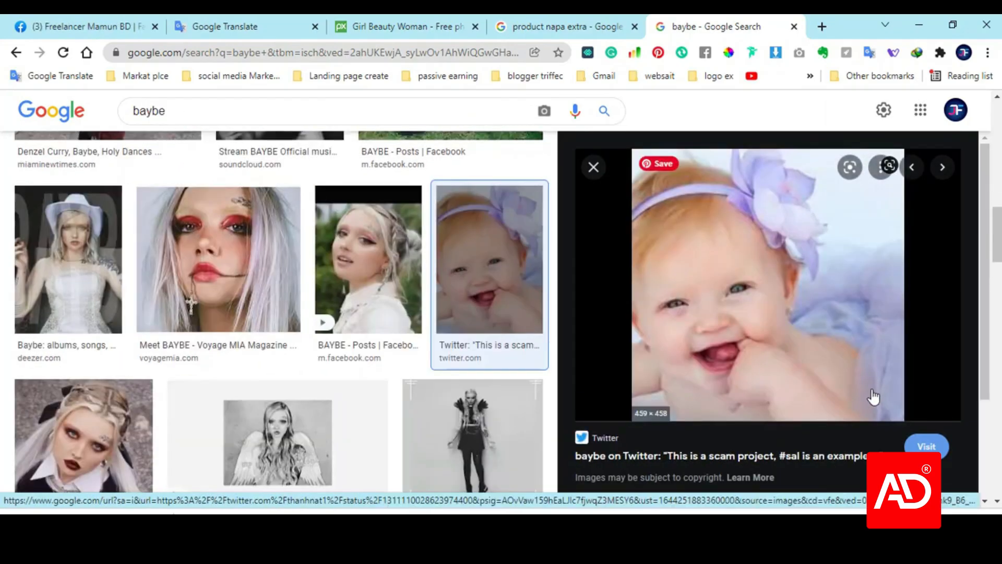
pyautogui.scroll(-5, 811, 354)
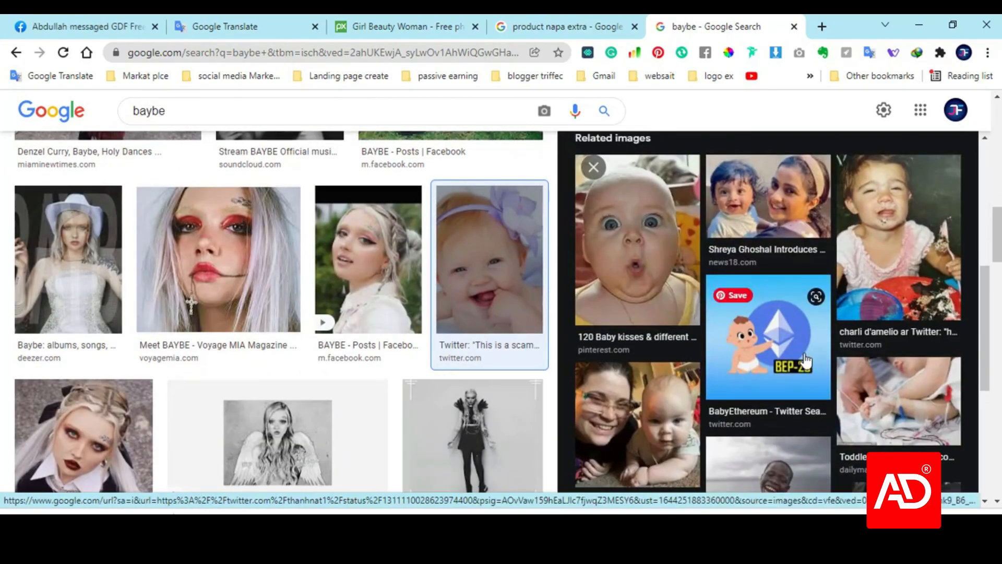
pyautogui.scroll(-2, 809, 353)
pyautogui.scroll(-2, 809, 353)
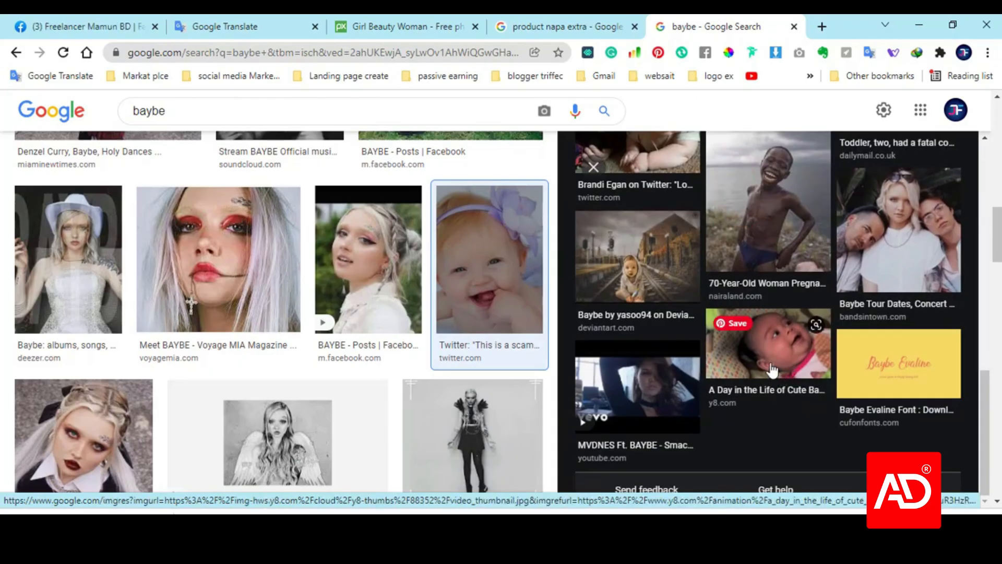
pyautogui.click(798, 355)
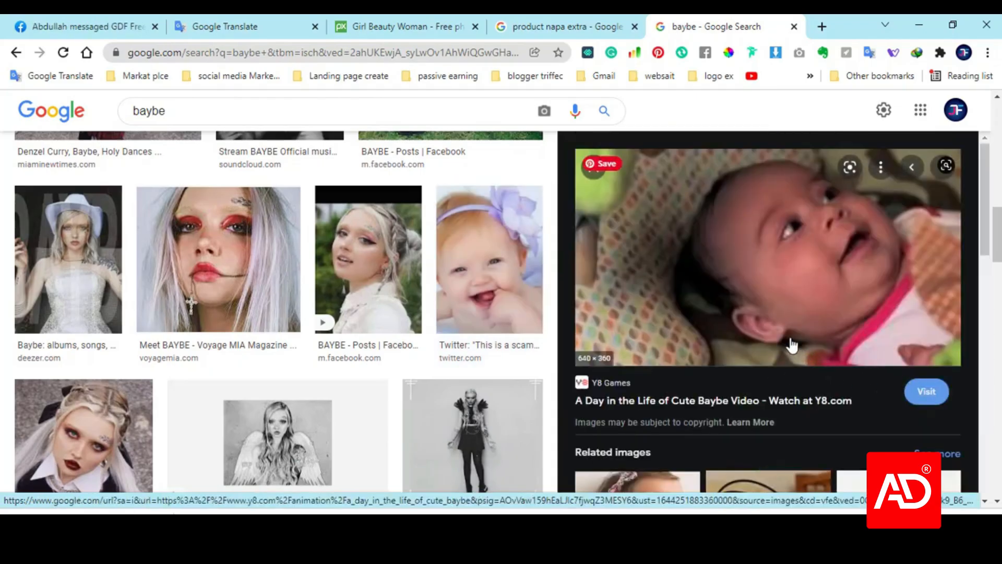
pyautogui.scroll(-4, 792, 345)
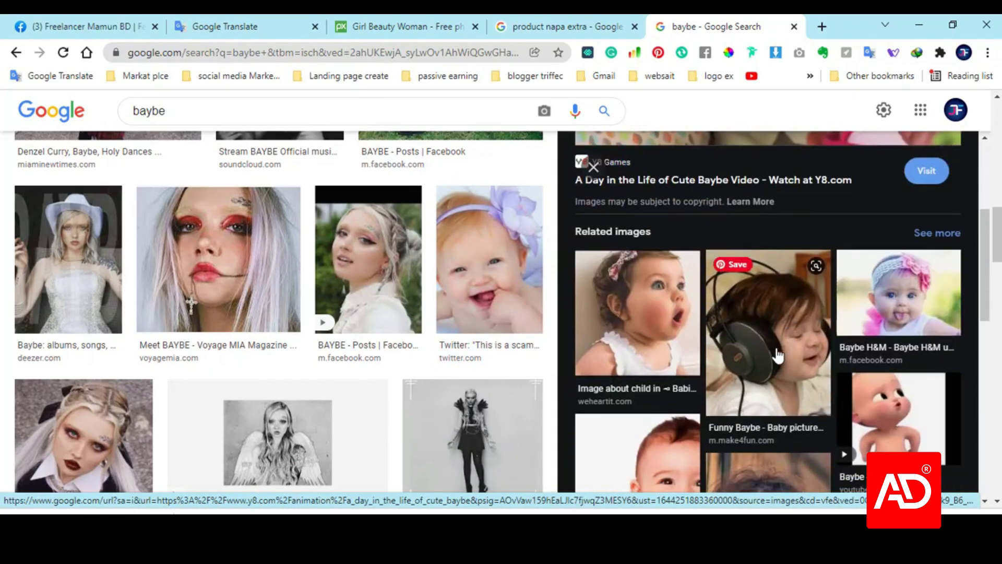
# - Copy the We Heart It photo of the baby with a hair bow and paste it into Untitled-1 in Photoshop
pyautogui.click(665, 352)
pyautogui.rightClick(737, 307)
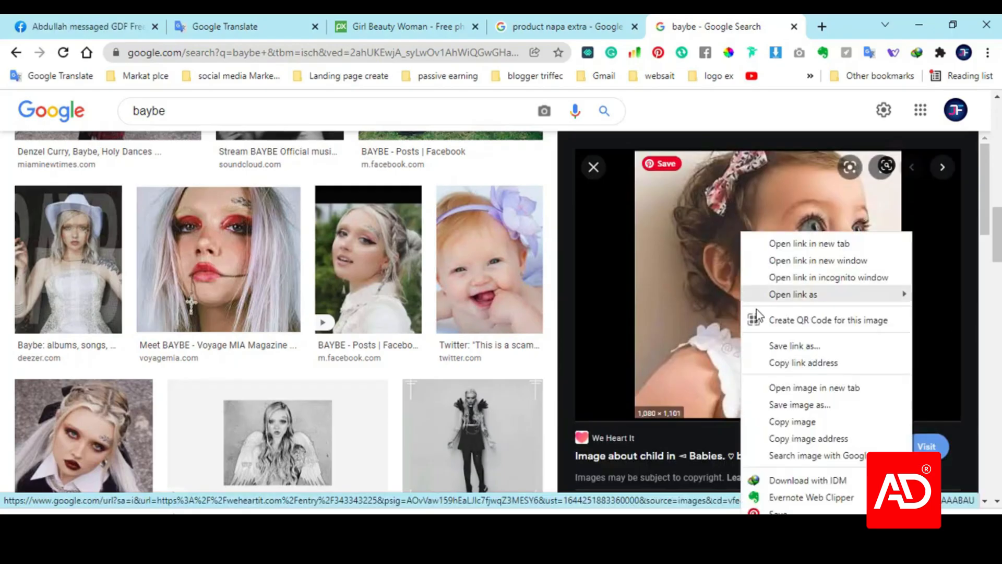
pyautogui.click(791, 421)
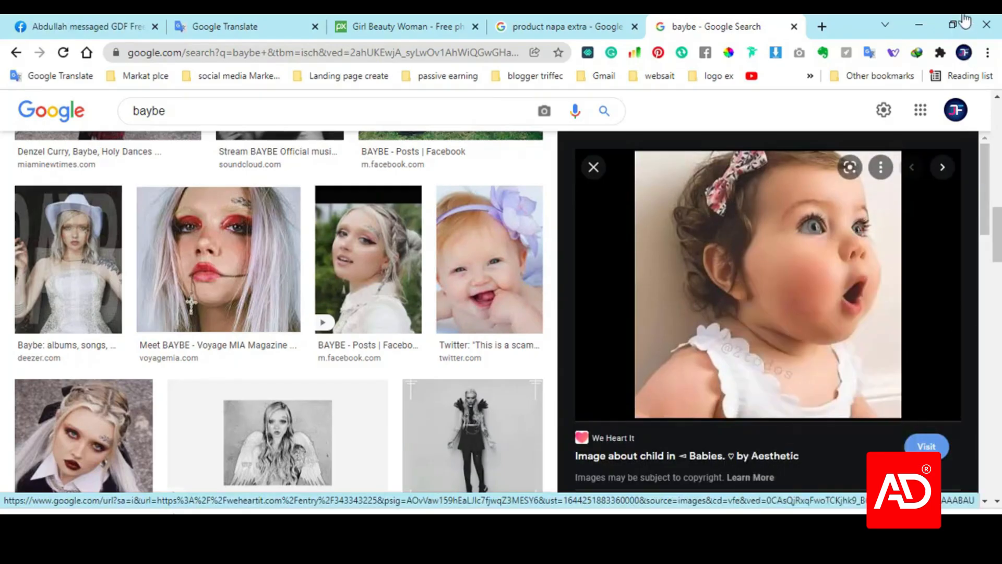
pyautogui.click(920, 16)
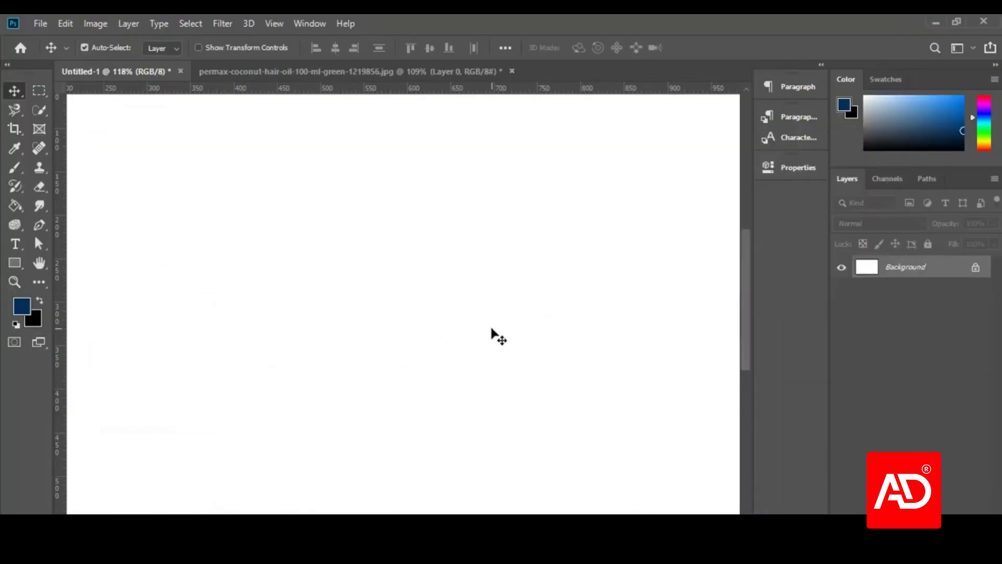
pyautogui.hotkey('ctrl', 'v')
pyautogui.scroll(-8, 515, 364)
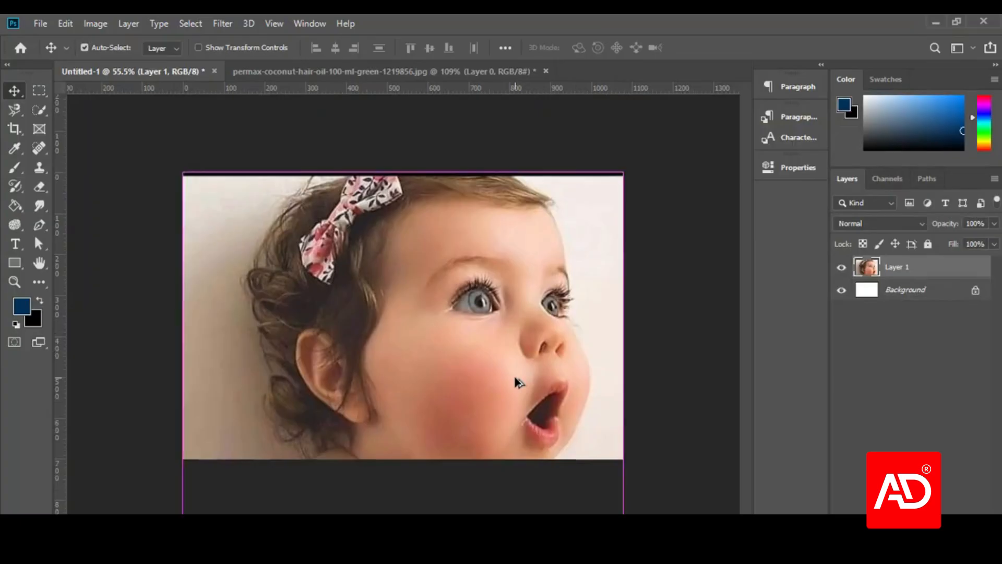
# - Scale the pasted baby photo to 36.75% with Free Transform and center it on the canvas
pyautogui.hotkey('ctrl', 't')
pyautogui.moveTo(192, 184); pyautogui.dragTo(334, 324)
pyautogui.moveTo(433, 390); pyautogui.dragTo(428, 317)
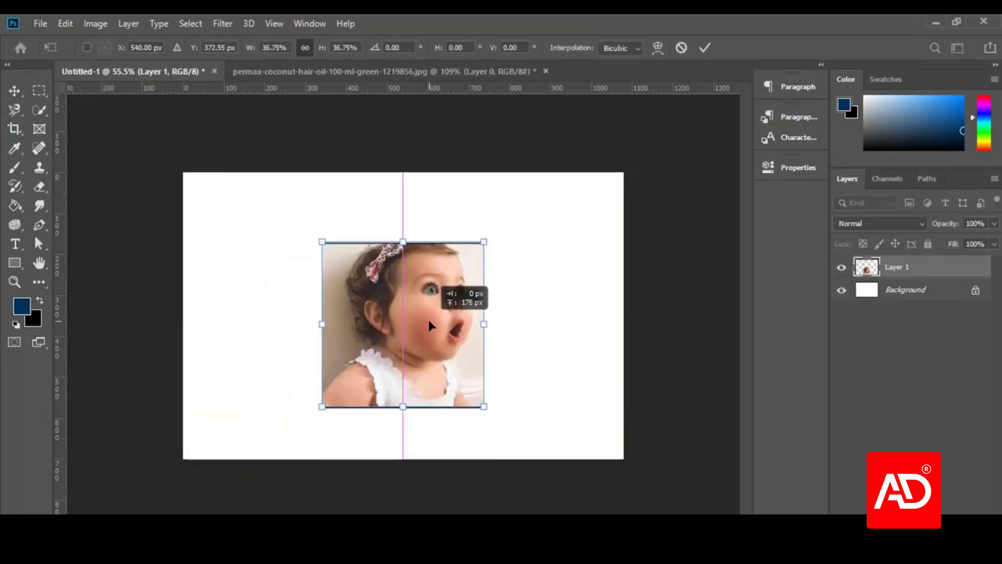
pyautogui.click(704, 48)
# - Activate the Quick Selection tool for working on the baby photo
pyautogui.scroll(6, 376, 346)
pyautogui.scroll(-2, 423, 406)
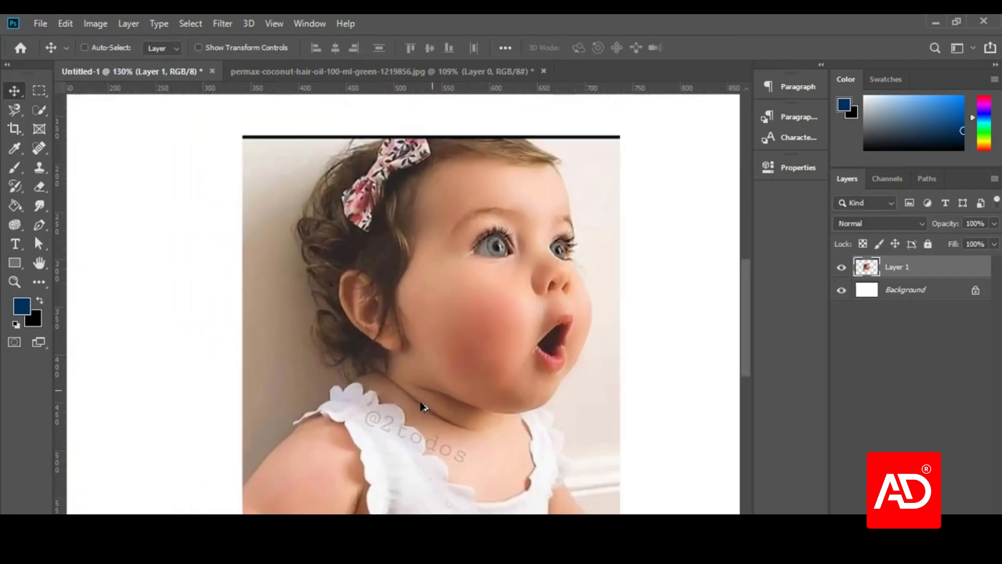
pyautogui.scroll(1, 389, 435)
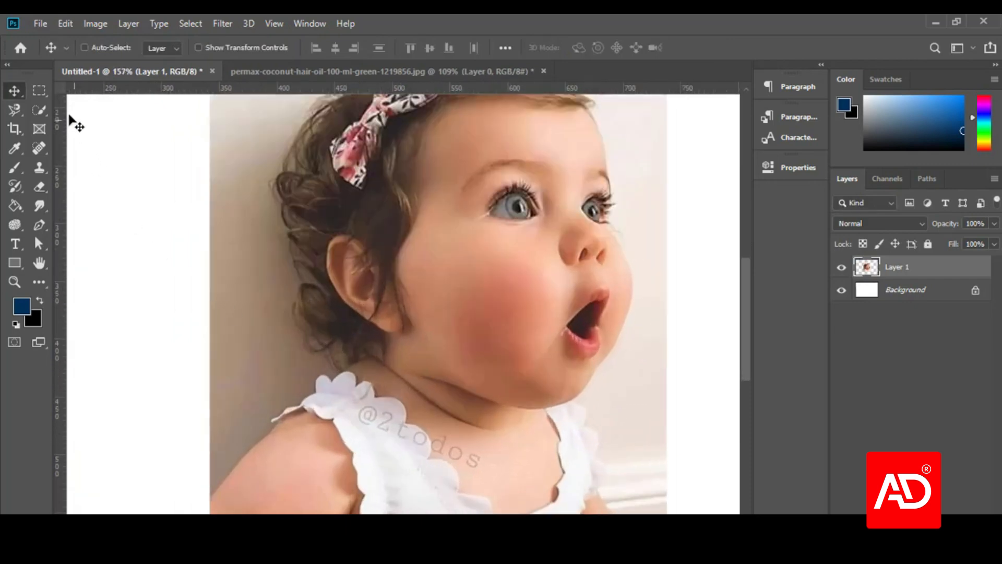
pyautogui.click(35, 109)
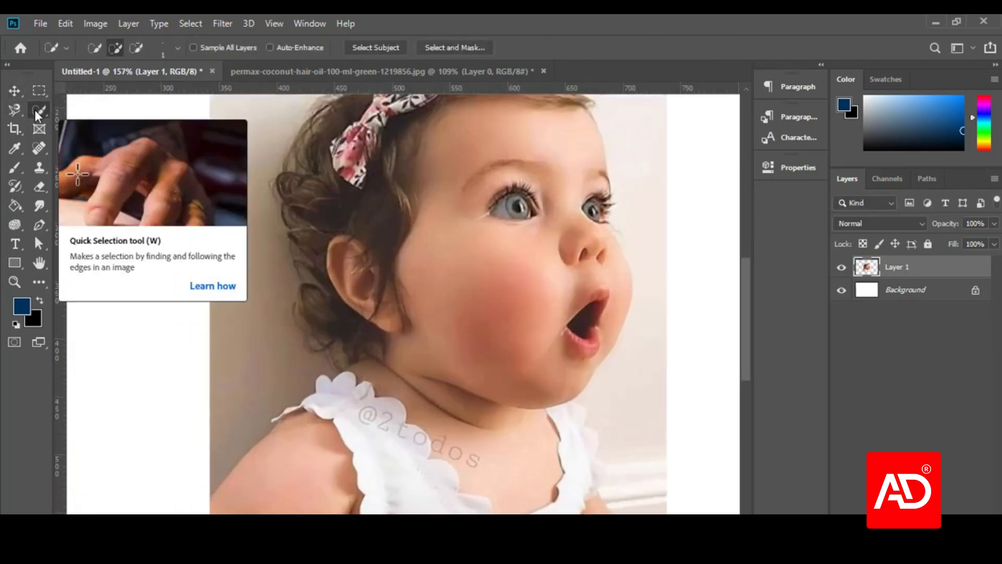
pyautogui.rightClick(34, 109)
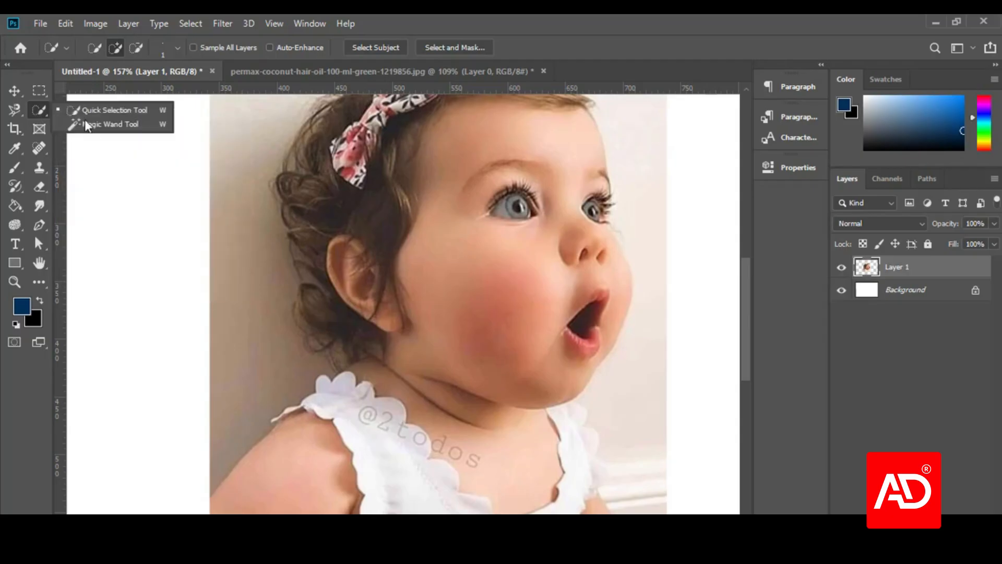
pyautogui.click(98, 109)
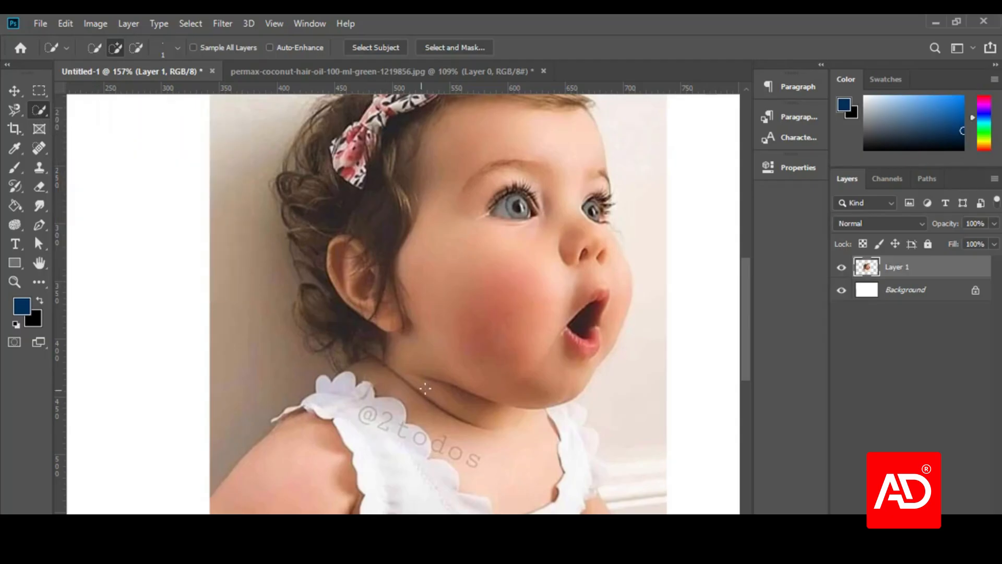
# - Try quick-selecting the baby's cheek, forehead, ear and shoulder, and deselect everything
pyautogui.moveTo(478, 277); pyautogui.dragTo(498, 282)
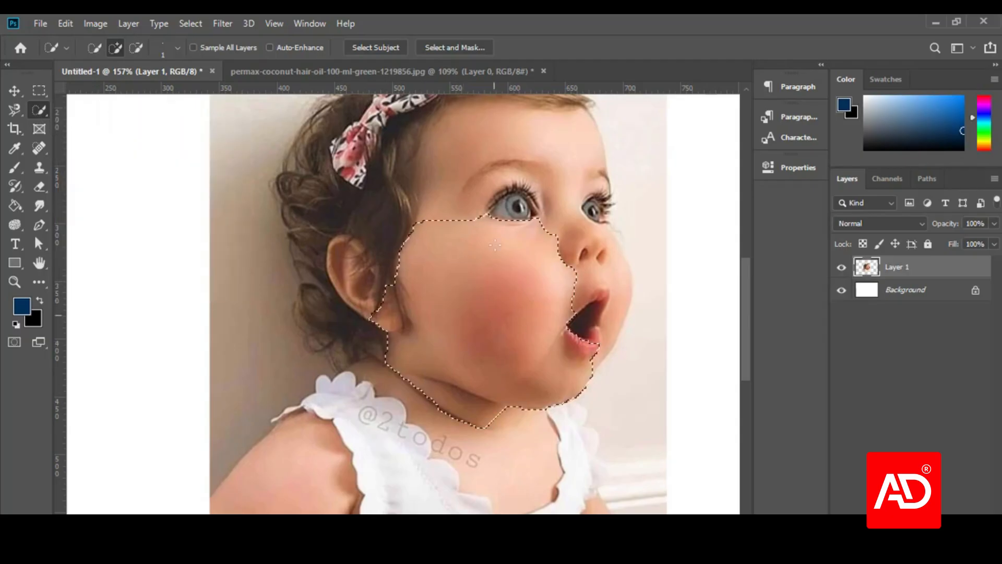
pyautogui.moveTo(495, 245); pyautogui.dragTo(492, 136)
pyautogui.moveTo(366, 195); pyautogui.dragTo(366, 260)
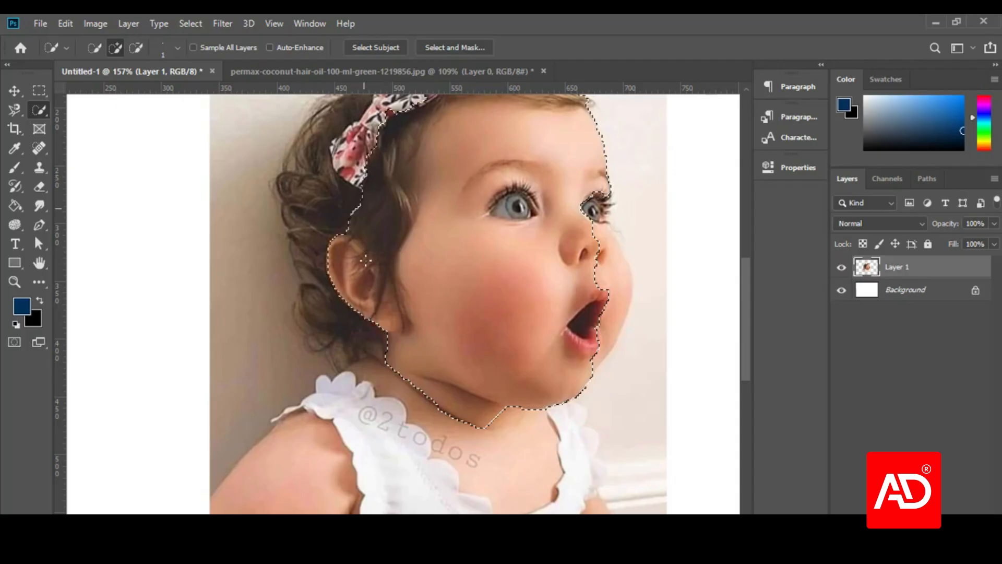
pyautogui.moveTo(331, 401); pyautogui.dragTo(334, 397)
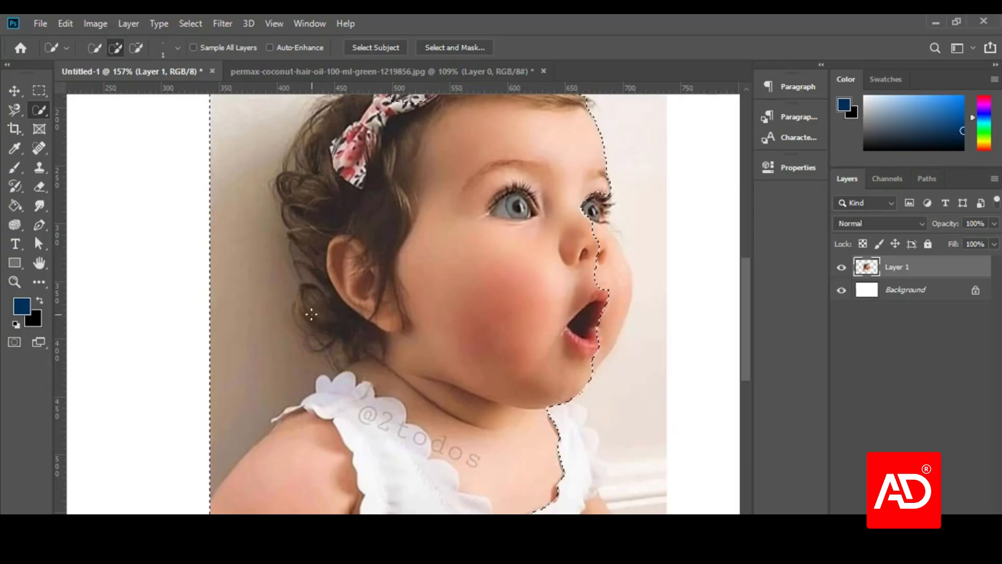
pyautogui.hotkey('ctrl', 'd')
# - Quick-select the baby's dress, chest, neck and face, enlarging the selection brush to 40
pyautogui.moveTo(412, 417); pyautogui.dragTo(431, 390)
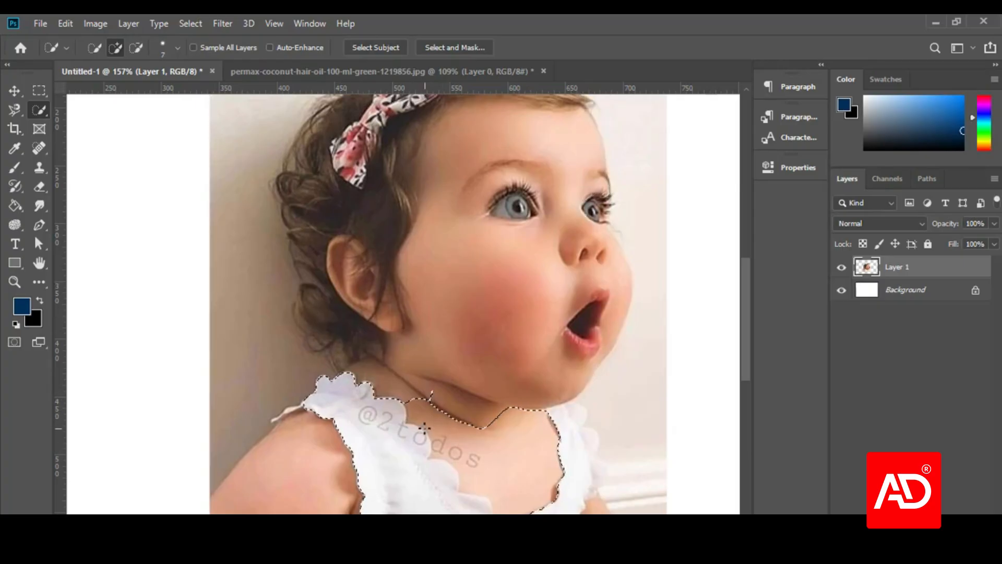
pyautogui.press(']')
pyautogui.press(']')
pyautogui.press(']')
pyautogui.press(']')
pyautogui.press(']')
pyautogui.press(']')
pyautogui.press(']')
pyautogui.press(']')
pyautogui.press(']')
pyautogui.press(']')
pyautogui.press(']')
pyautogui.press(']')
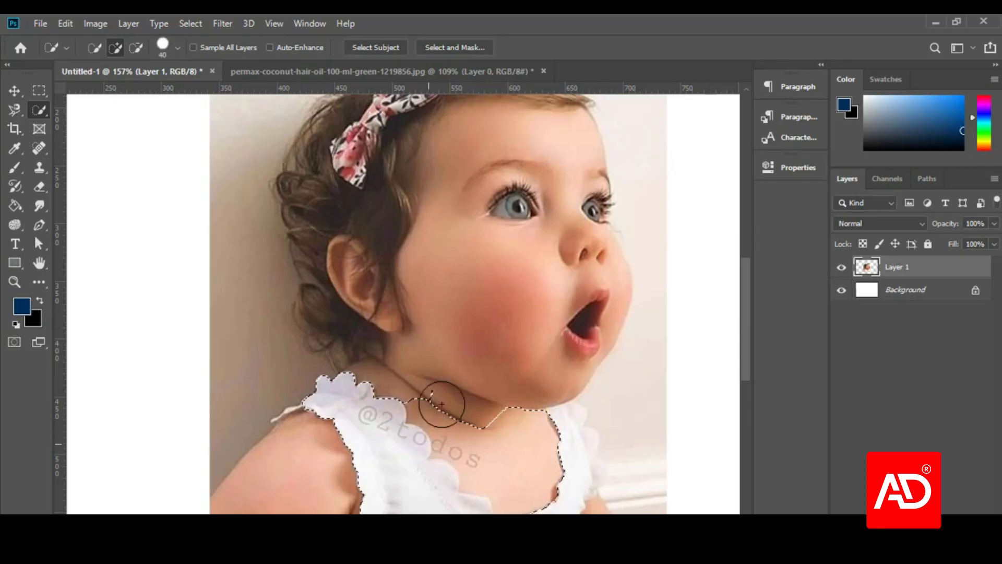
pyautogui.moveTo(440, 405)
pyautogui.mouseDown()
pyautogui.moveTo(466, 322)
pyautogui.moveTo(459, 206)
pyautogui.moveTo(504, 132)
pyautogui.moveTo(523, 145)
pyautogui.moveTo(561, 224)
pyautogui.moveTo(590, 219)
pyautogui.moveTo(593, 279)
pyautogui.mouseUp()
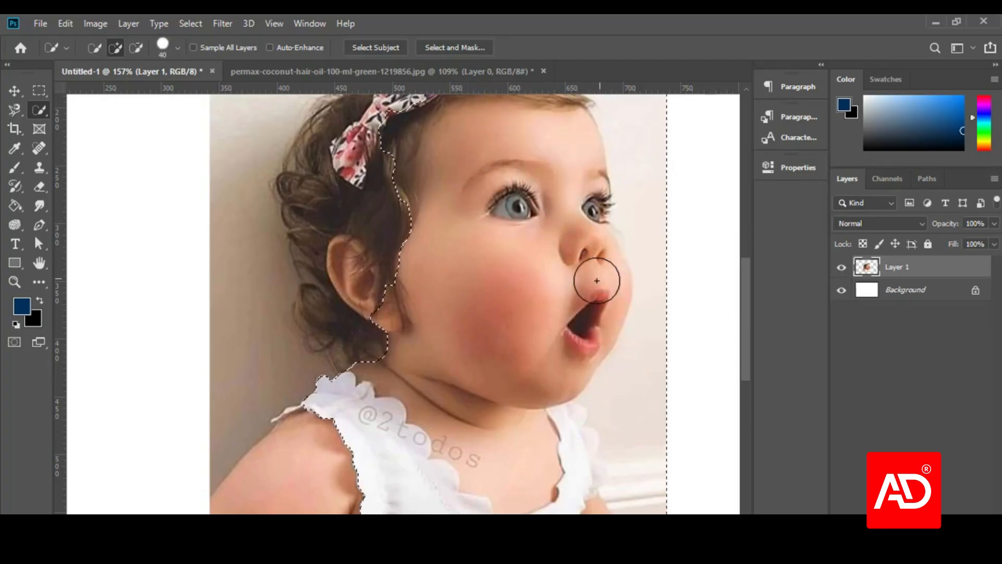
pyautogui.moveTo(512, 295)
pyautogui.mouseDown()
pyautogui.moveTo(559, 241)
pyautogui.moveTo(575, 242)
pyautogui.moveTo(587, 265)
pyautogui.mouseUp()
# - Try to add the remaining dress strap and the shoulder with the Quick Selection brush reduced to 30, and undo the unwanted additions
pyautogui.scroll(-4, 541, 346)
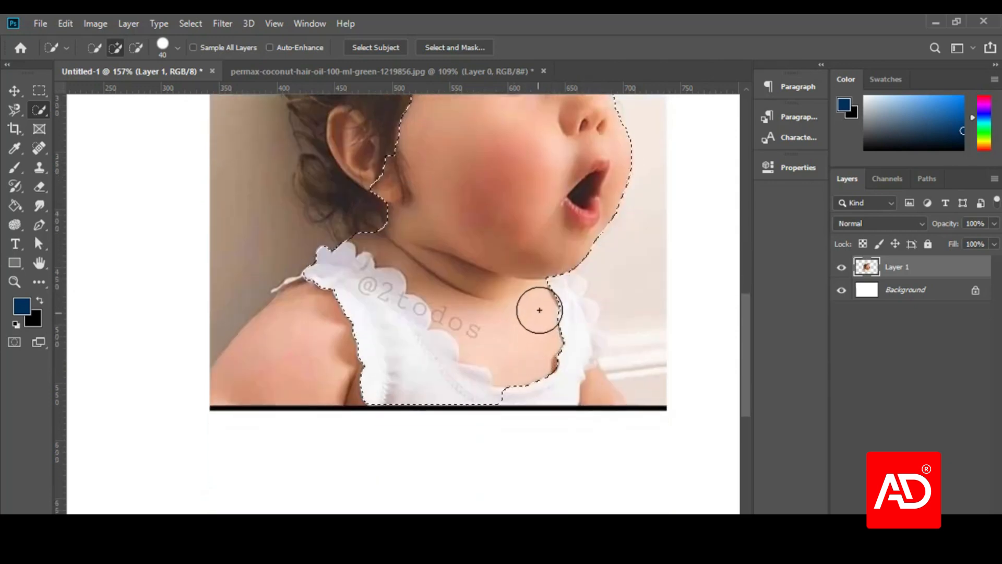
pyautogui.moveTo(539, 309); pyautogui.dragTo(549, 310)
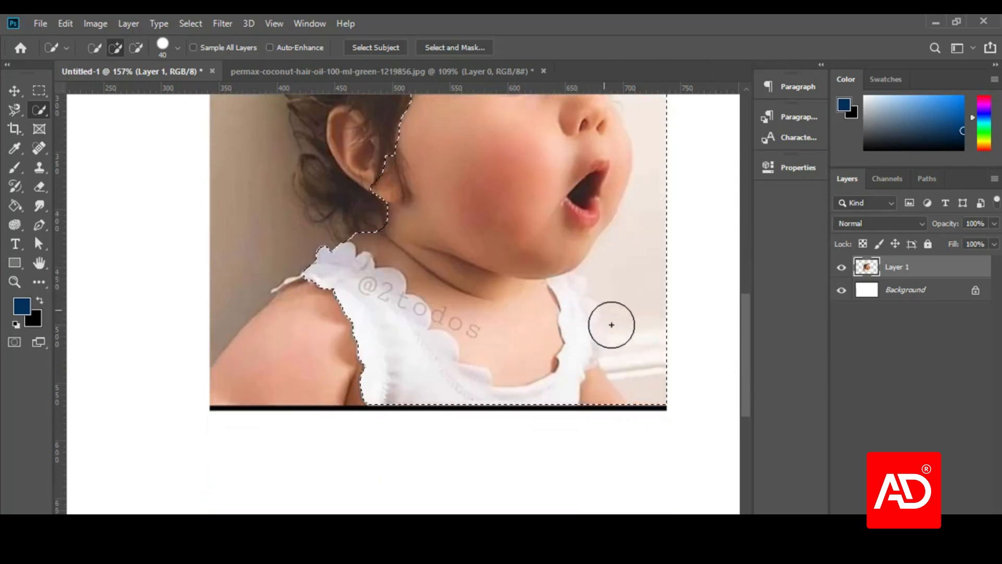
pyautogui.moveTo(586, 328)
pyautogui.mouseDown()
pyautogui.moveTo(564, 320)
pyautogui.moveTo(547, 346)
pyautogui.mouseUp()
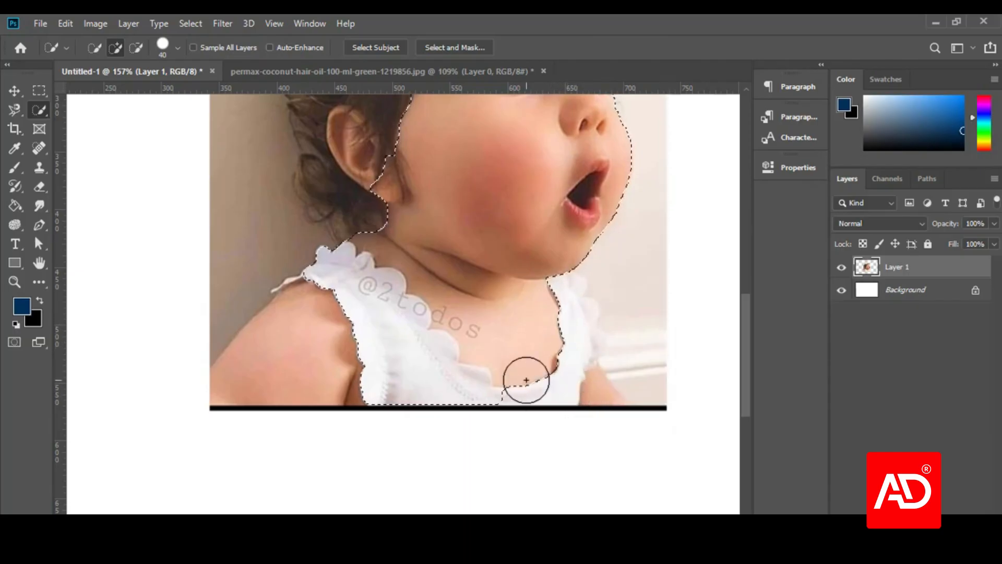
pyautogui.press('[')
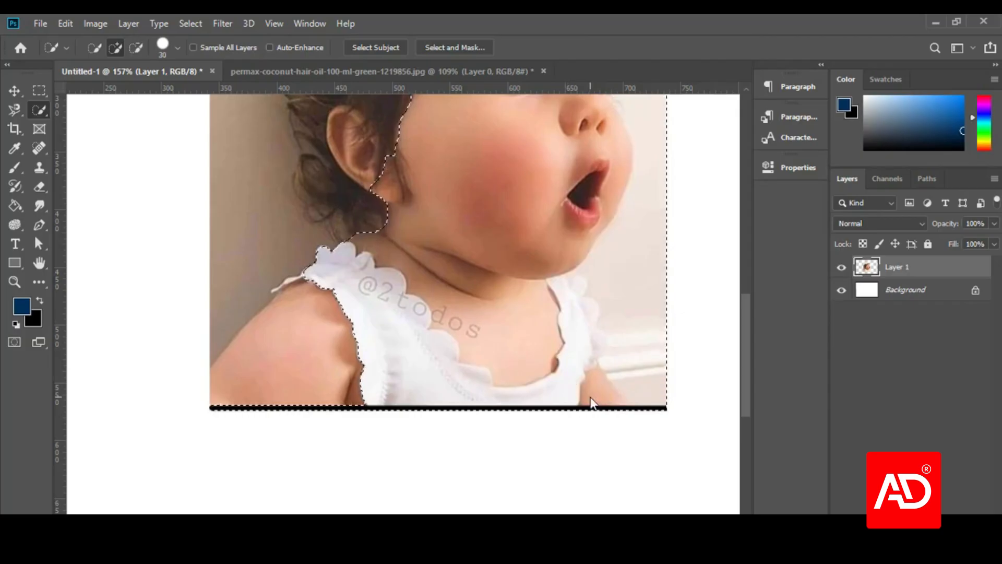
pyautogui.hotkey('ctrl', 'z')
pyautogui.moveTo(320, 391); pyautogui.dragTo(327, 393)
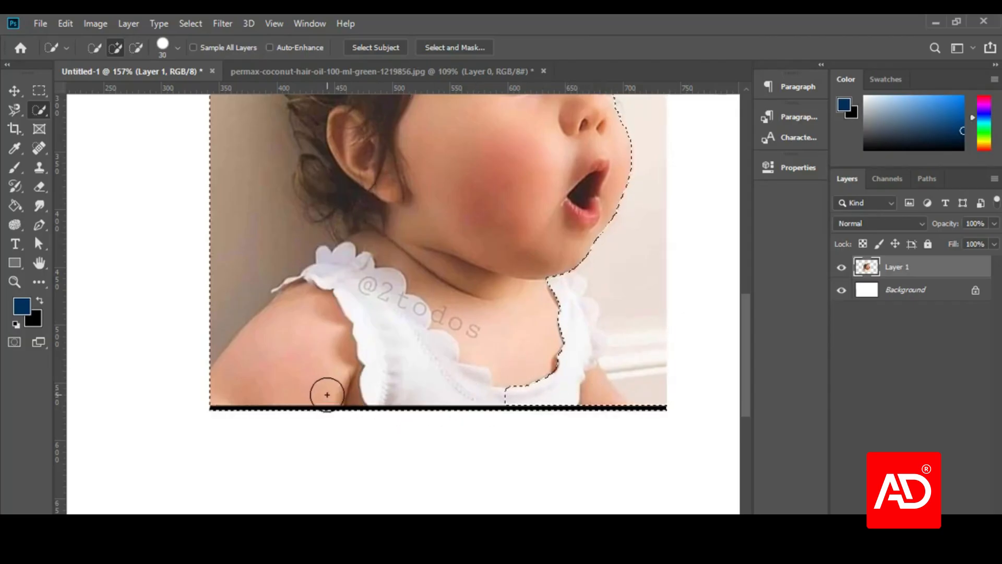
pyautogui.hotkey('ctrl', 'z')
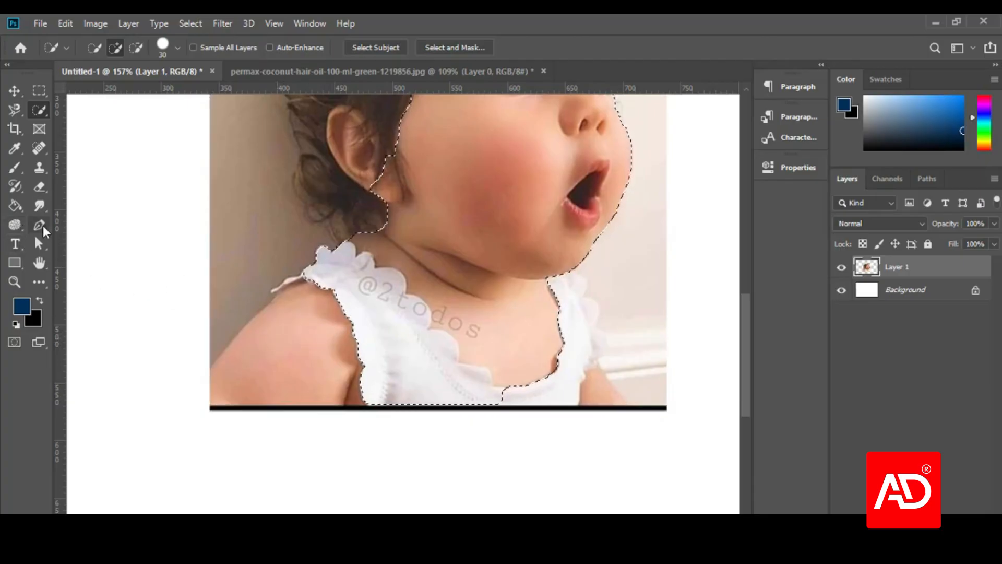
# - Using the Lasso tool, add the upper ruffles of the dress strap just beneath the chin to the selection
pyautogui.click(14, 110)
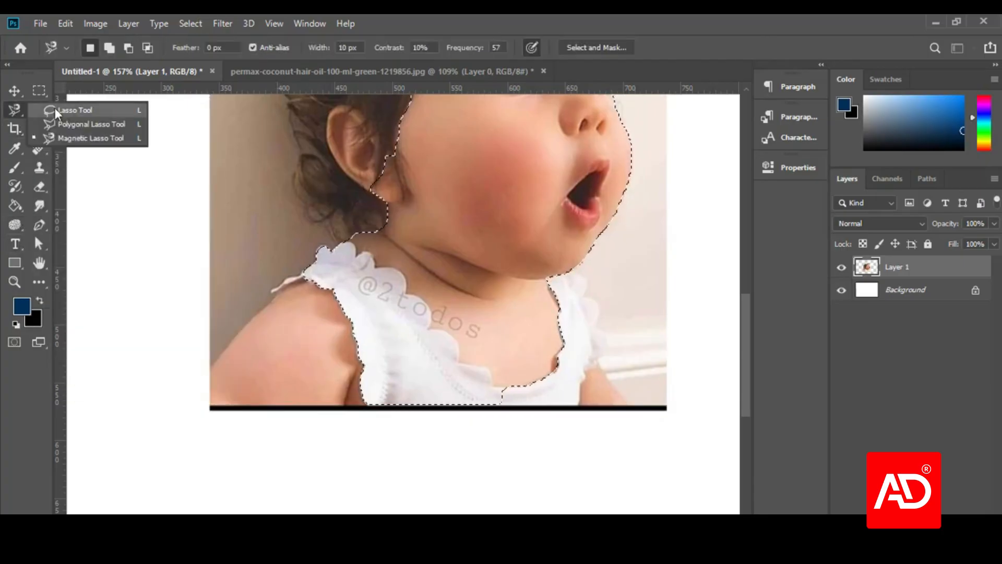
pyautogui.click(73, 110)
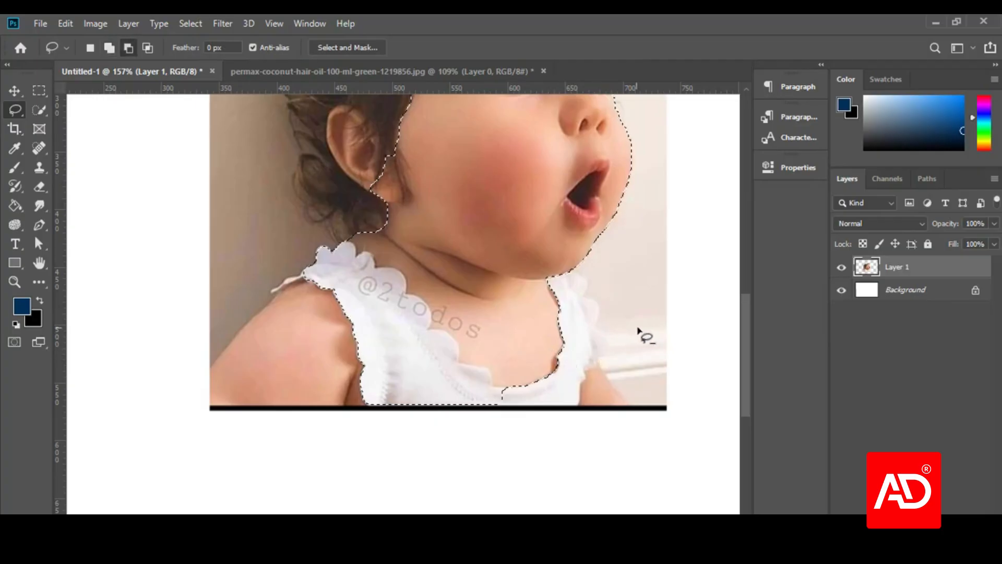
pyautogui.keyDown('alt'); pyautogui.scroll(6, 552, 353); pyautogui.keyUp('alt')
pyautogui.scroll(2, 516, 223)
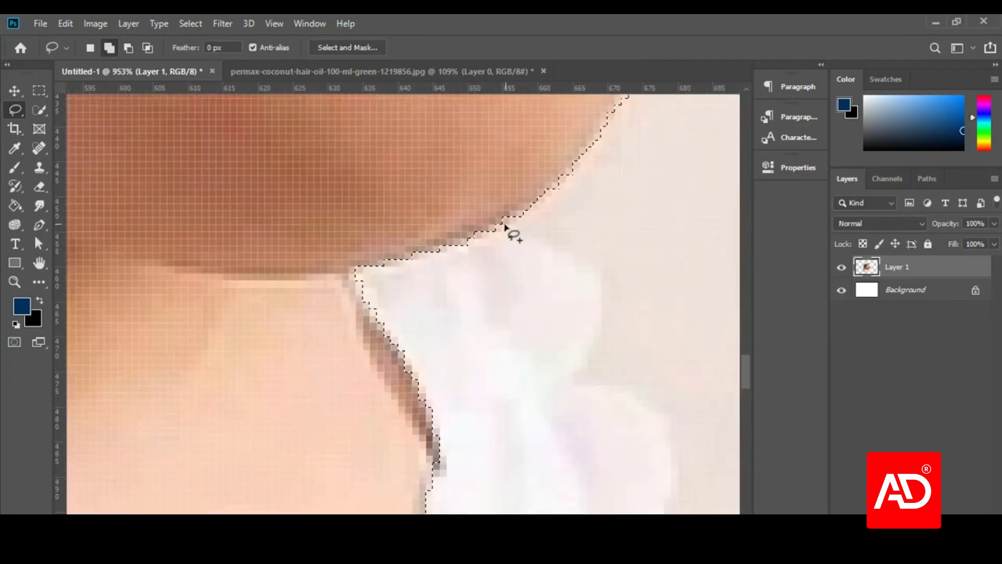
pyautogui.moveTo(497, 226); pyautogui.dragTo(527, 240)
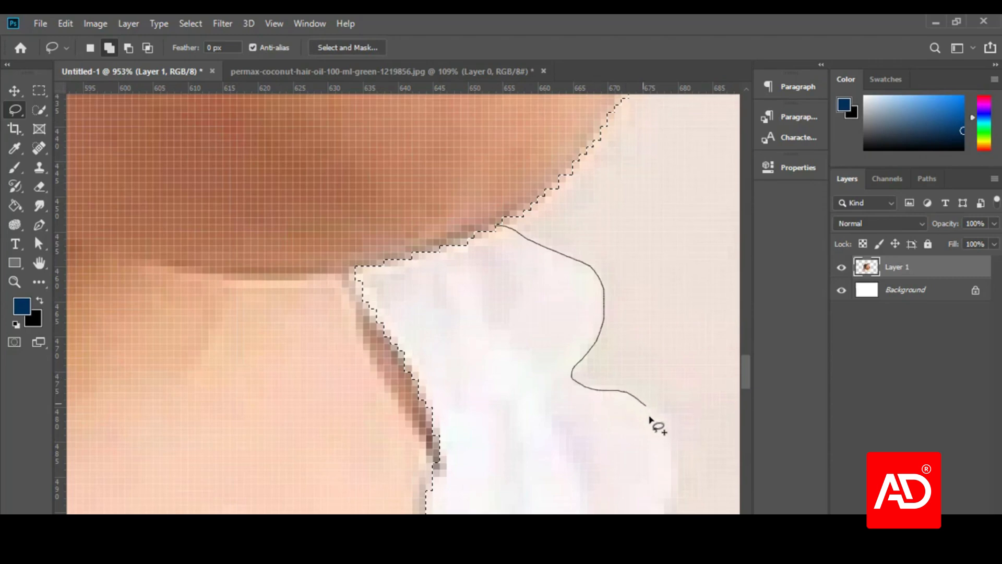
pyautogui.moveTo(650, 418)
pyautogui.mouseDown()
pyautogui.moveTo(608, 445)
pyautogui.moveTo(400, 482)
pyautogui.moveTo(249, 387)
pyautogui.moveTo(285, 231)
pyautogui.mouseUp()
pyautogui.moveTo(463, 188); pyautogui.dragTo(516, 254)
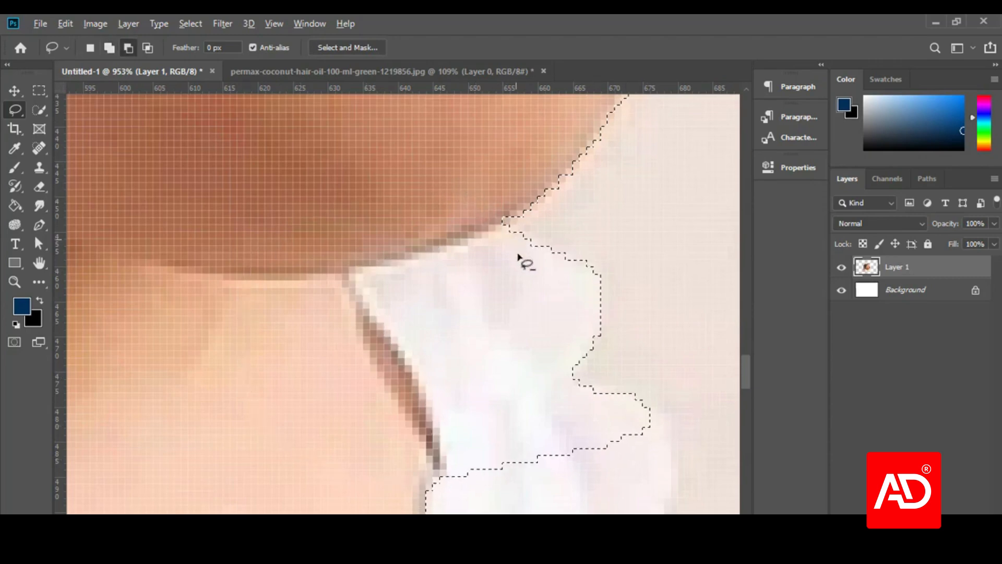
# - Extend the lasso selection around the rest of the strap's second ruffle, back to the neckline
pyautogui.keyDown('alt'); pyautogui.scroll(-7, 517, 255); pyautogui.keyUp('alt')
pyautogui.scroll(-3, 573, 332)
pyautogui.keyDown('alt'); pyautogui.scroll(5, 603, 271); pyautogui.keyUp('alt')
pyautogui.keyDown('alt'); pyautogui.scroll(3, 604, 272); pyautogui.keyUp('alt')
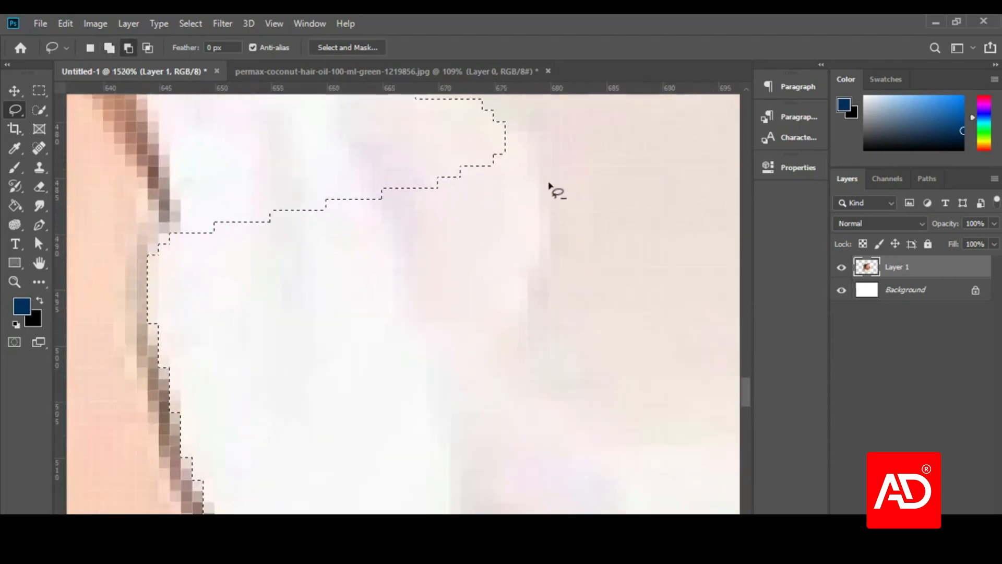
pyautogui.moveTo(474, 112); pyautogui.dragTo(507, 125)
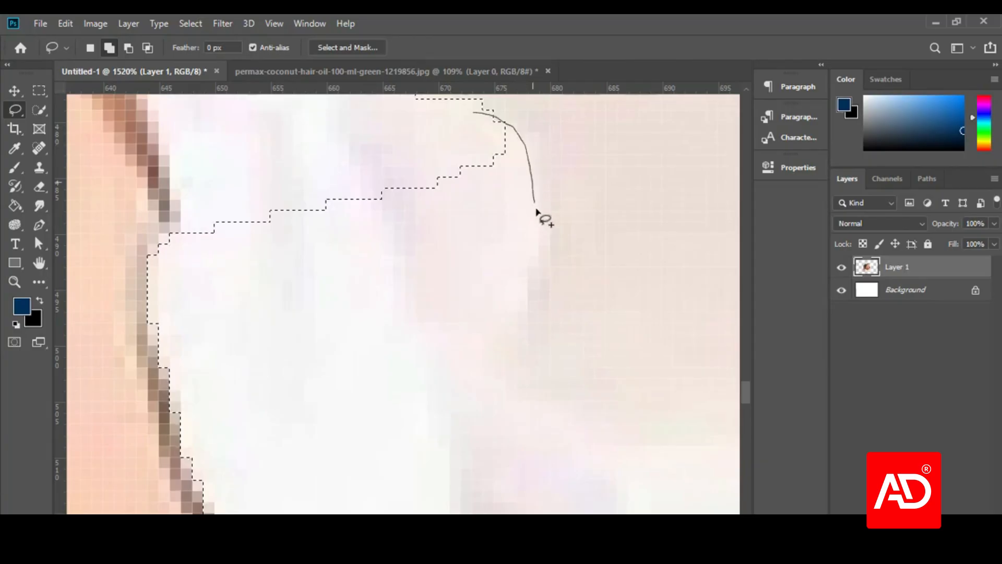
pyautogui.moveTo(531, 308)
pyautogui.mouseDown()
pyautogui.moveTo(268, 396)
pyautogui.moveTo(127, 284)
pyautogui.moveTo(151, 246)
pyautogui.mouseUp()
# - Add the strap's lowest ruffle, just above the right-hand arm, to the selection with the Lasso tool
pyautogui.keyDown('alt'); pyautogui.scroll(-2, 527, 294); pyautogui.keyUp('alt')
pyautogui.keyDown('alt'); pyautogui.scroll(-7, 527, 294); pyautogui.keyUp('alt')
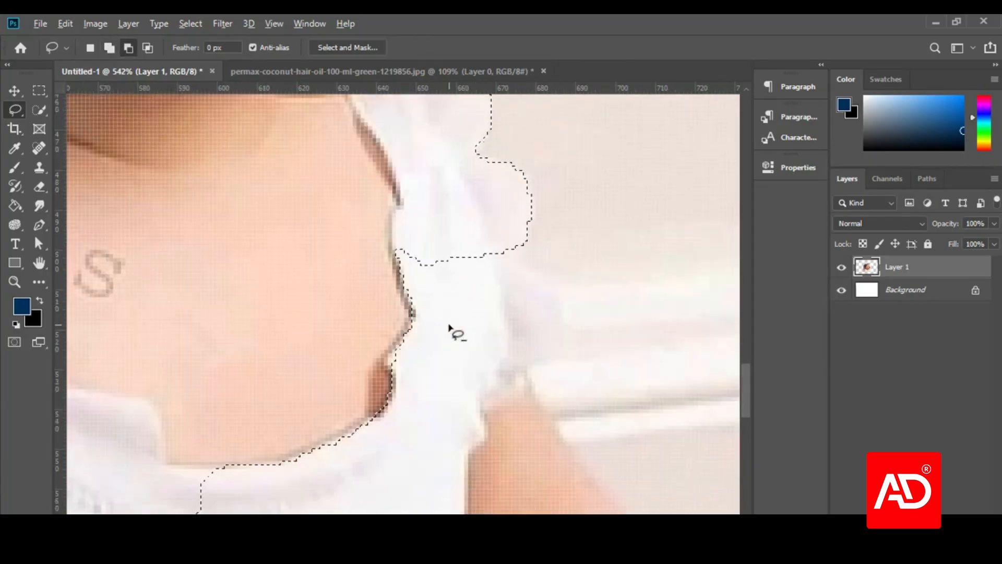
pyautogui.keyDown('alt'); pyautogui.scroll(6, 497, 361); pyautogui.keyUp('alt')
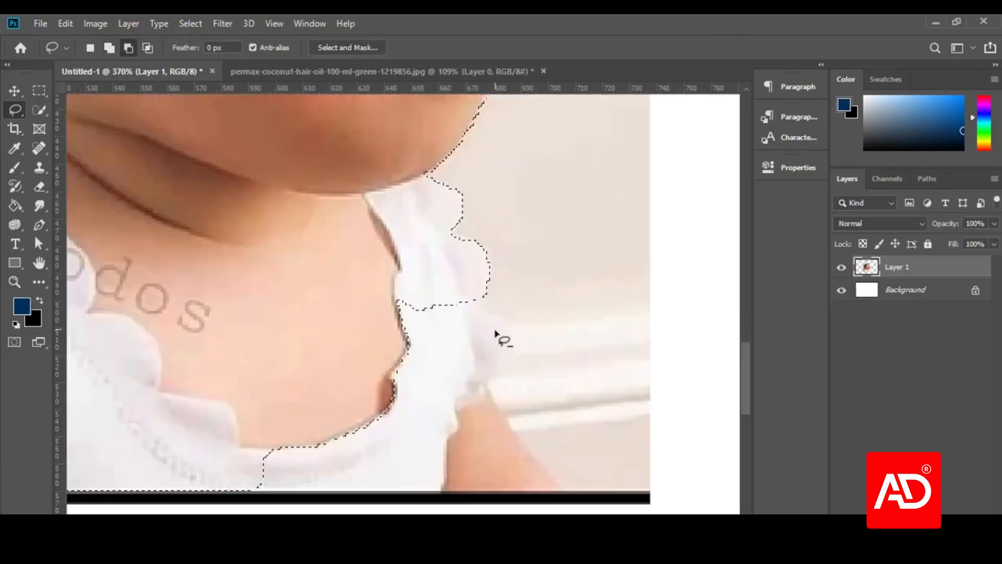
pyautogui.moveTo(474, 269); pyautogui.dragTo(473, 294)
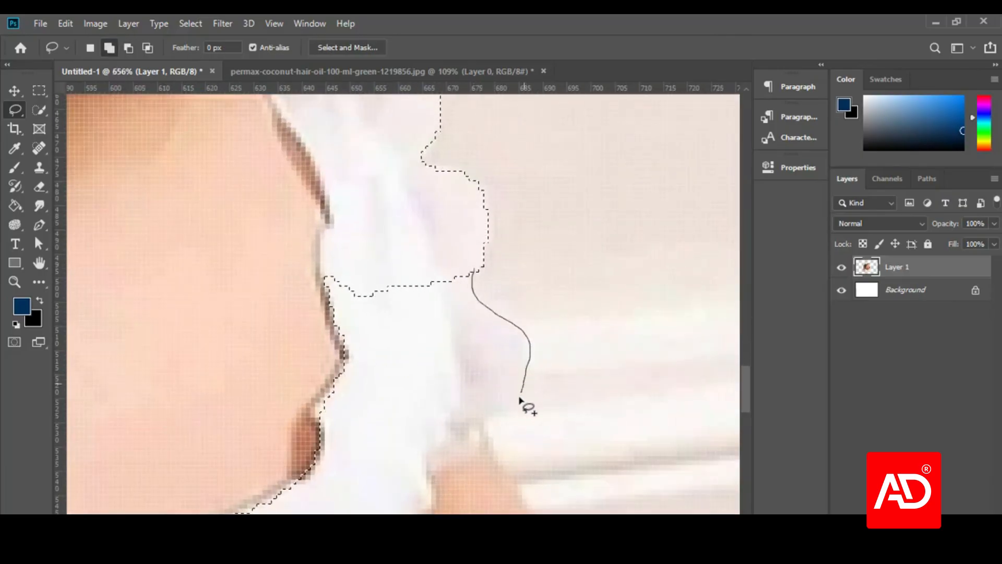
pyautogui.moveTo(480, 427)
pyautogui.mouseDown()
pyautogui.moveTo(371, 394)
pyautogui.moveTo(268, 282)
pyautogui.mouseUp()
# - Lasso the right-hand arm and the remaining dress area down to the photo's lower edge into the selection
pyautogui.keyDown('alt'); pyautogui.scroll(-3, 381, 250); pyautogui.keyUp('alt')
pyautogui.scroll(-2, 427, 251)
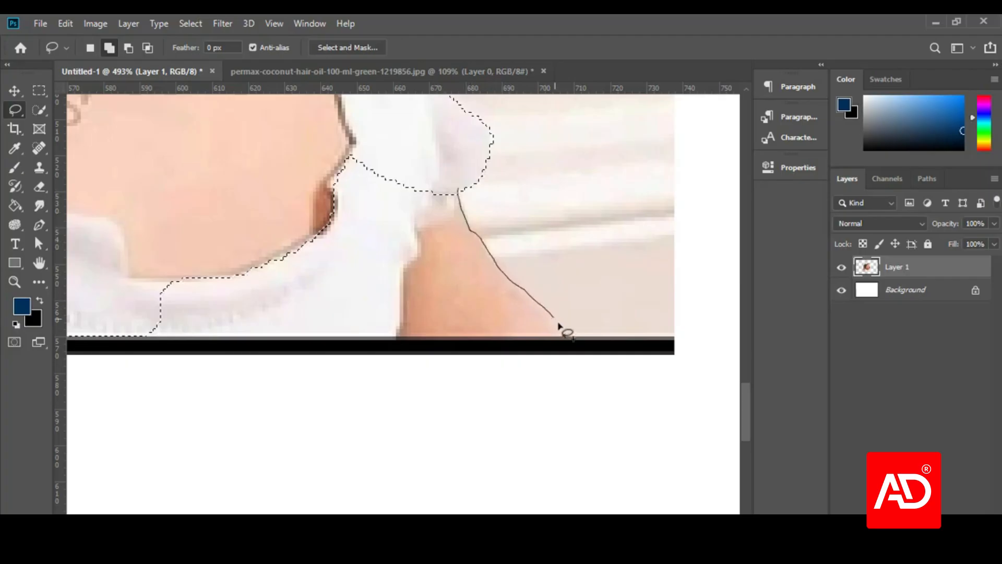
pyautogui.moveTo(558, 324); pyautogui.dragTo(567, 332)
pyautogui.moveTo(375, 336)
pyautogui.mouseDown()
pyautogui.moveTo(135, 183)
pyautogui.moveTo(213, 230)
pyautogui.mouseUp()
pyautogui.moveTo(257, 153); pyautogui.dragTo(392, 163)
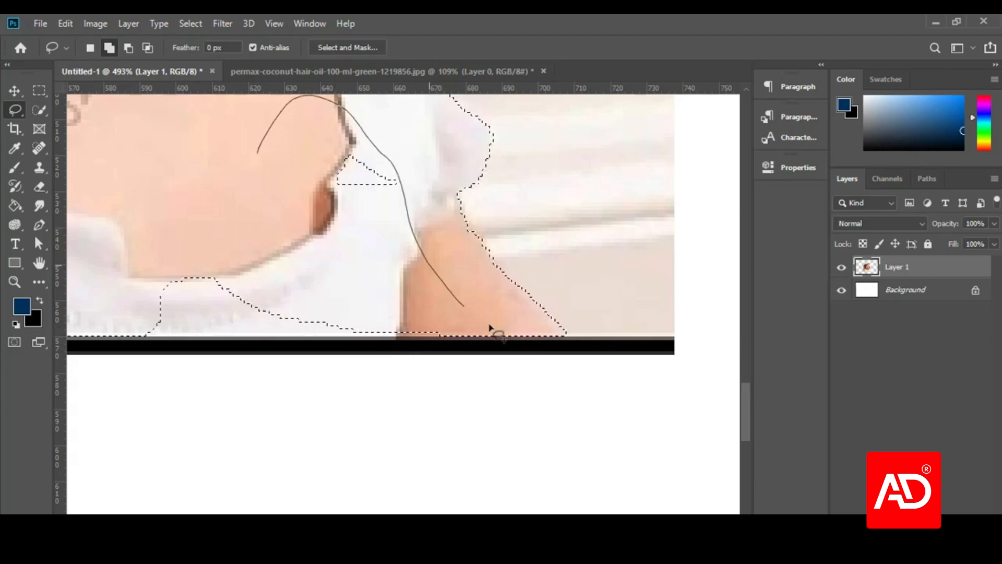
pyautogui.moveTo(572, 348)
pyautogui.mouseDown()
pyautogui.moveTo(536, 388)
pyautogui.moveTo(314, 406)
pyautogui.moveTo(193, 401)
pyautogui.moveTo(100, 259)
pyautogui.moveTo(214, 121)
pyautogui.mouseUp()
# - Add the thin ruffle tip on the left-hand shoulder and the skin just below it to the selection
pyautogui.scroll(-2, 603, 311)
pyautogui.scroll(-4, 603, 311)
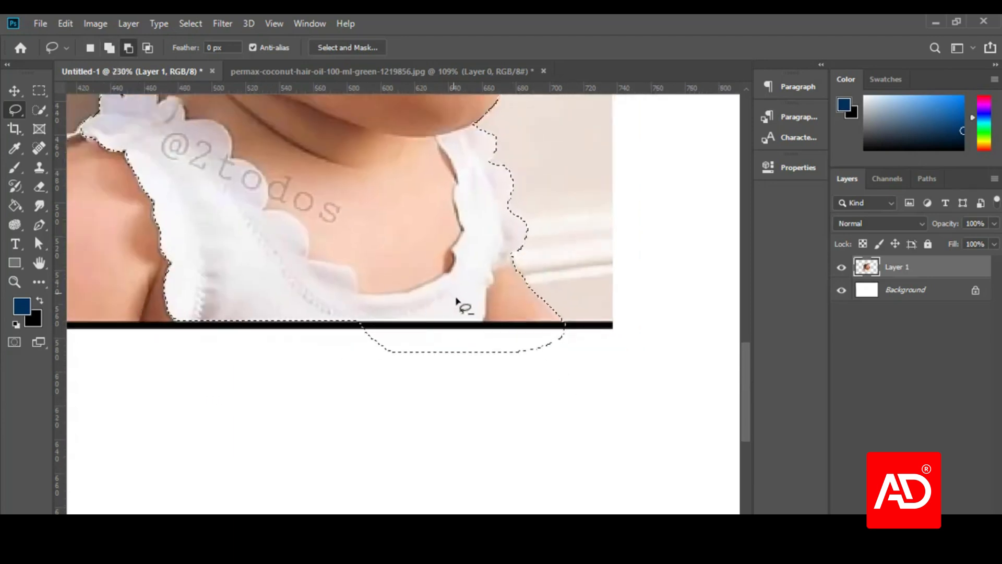
pyautogui.scroll(8, 405, 235)
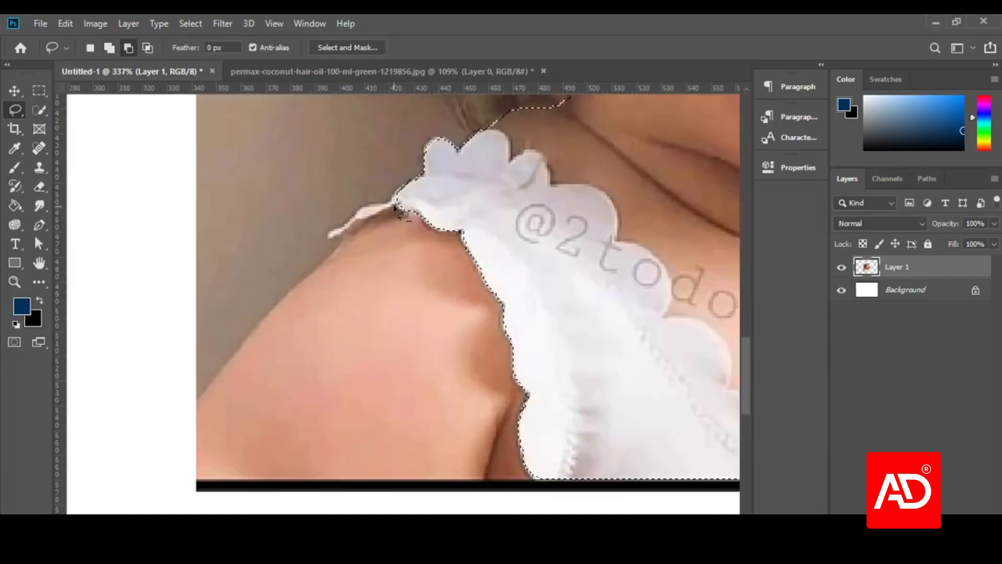
pyautogui.moveTo(420, 180); pyautogui.dragTo(401, 192)
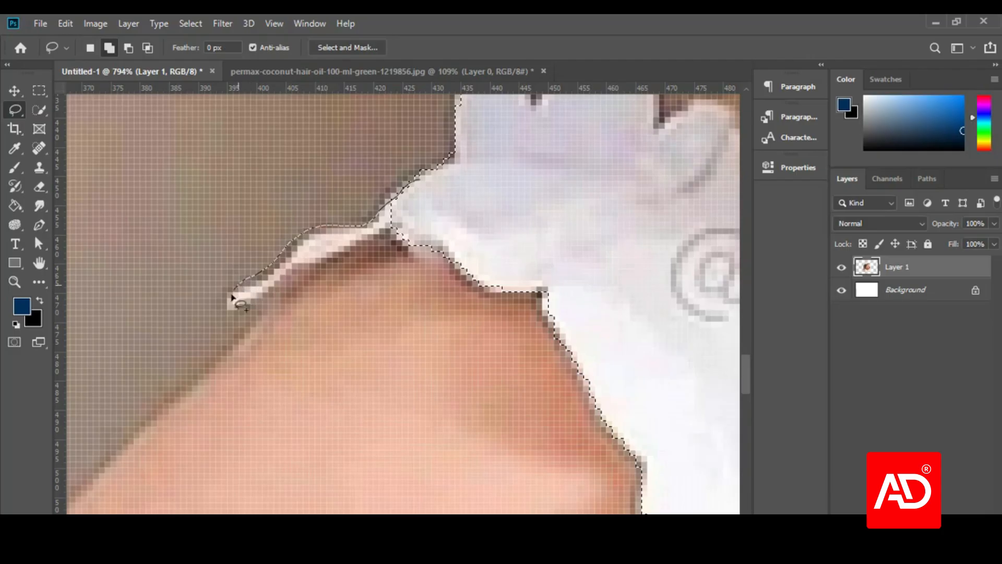
pyautogui.moveTo(257, 327)
pyautogui.mouseDown()
pyautogui.moveTo(274, 352)
pyautogui.moveTo(463, 350)
pyautogui.moveTo(635, 291)
pyautogui.moveTo(658, 272)
pyautogui.mouseUp()
pyautogui.scroll(-5, 568, 311)
pyautogui.scroll(-4, 568, 302)
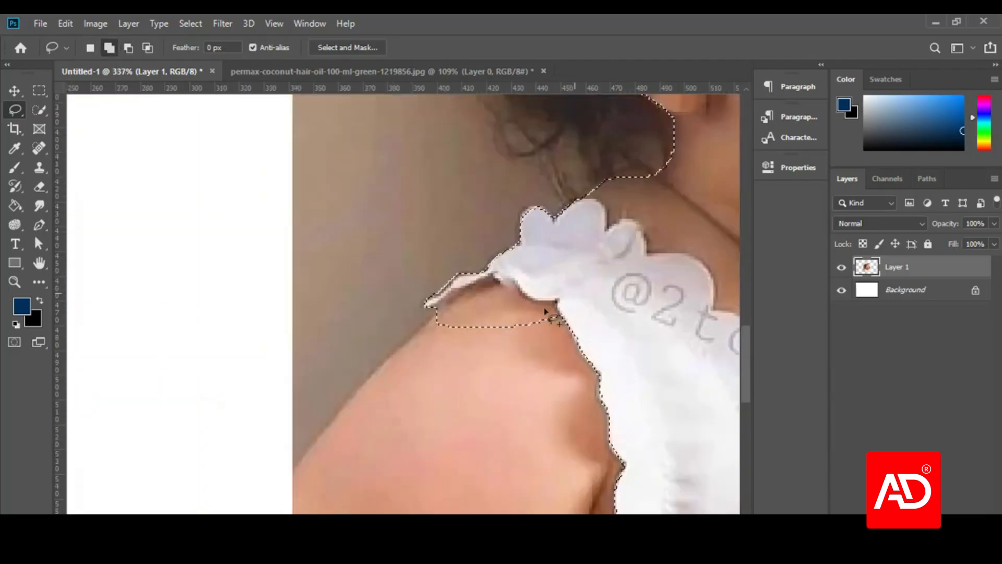
# - Lasso the upper part of the left-hand arm, just below the shoulder, into the selection
pyautogui.scroll(-4, 545, 310)
pyautogui.scroll(3, 360, 365)
pyautogui.scroll(1, 392, 323)
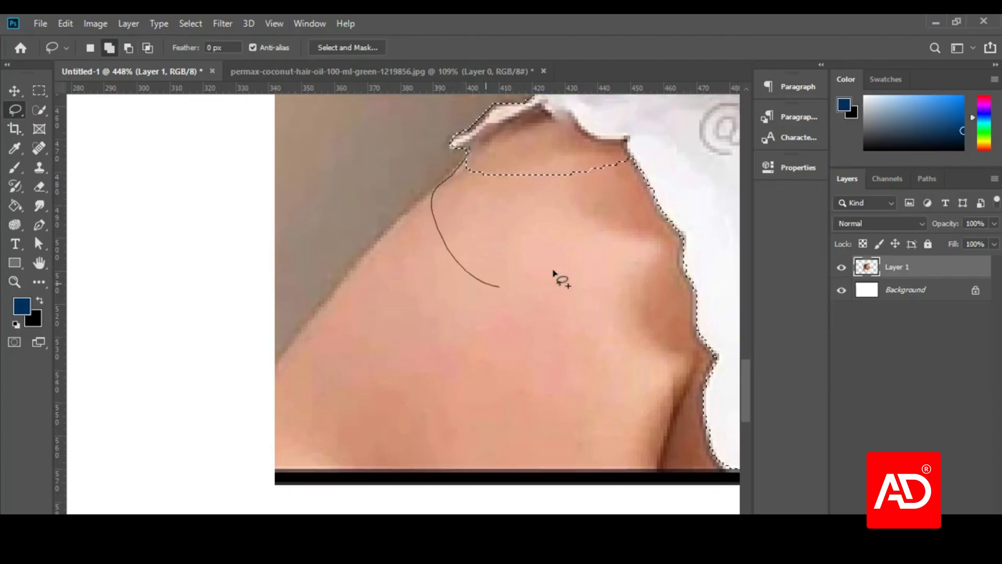
pyautogui.moveTo(555, 272); pyautogui.dragTo(702, 136)
# - Extend the selection down the left-hand arm's outer edge and subtract the background sliver caught beside the arm
pyautogui.scroll(3, 436, 250)
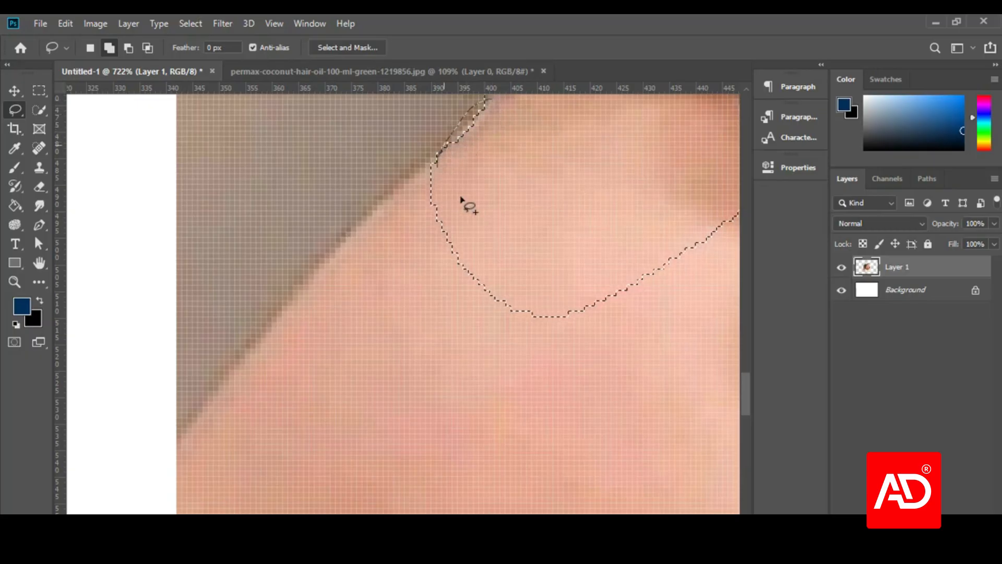
pyautogui.scroll(-3, 600, 149)
pyautogui.scroll(-4, 324, 239)
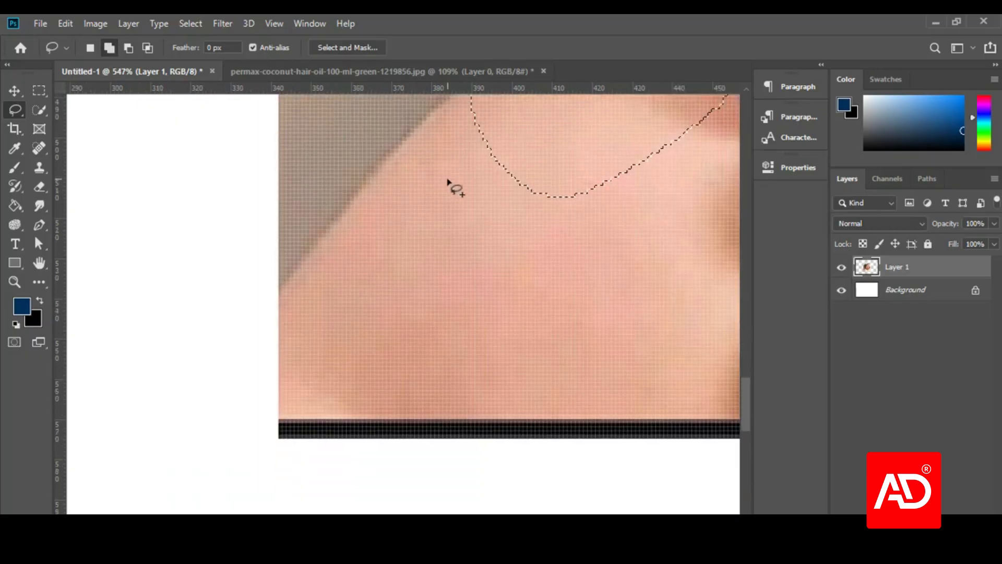
pyautogui.scroll(2, 447, 180)
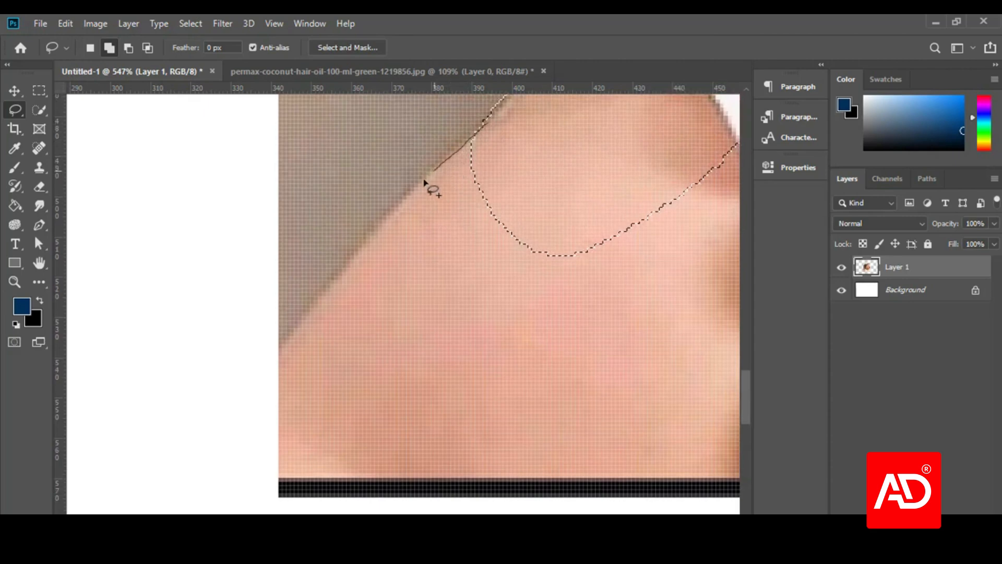
pyautogui.moveTo(395, 233)
pyautogui.mouseDown()
pyautogui.moveTo(498, 278)
pyautogui.moveTo(659, 135)
pyautogui.moveTo(646, 154)
pyautogui.mouseUp()
pyautogui.scroll(-2, 574, 172)
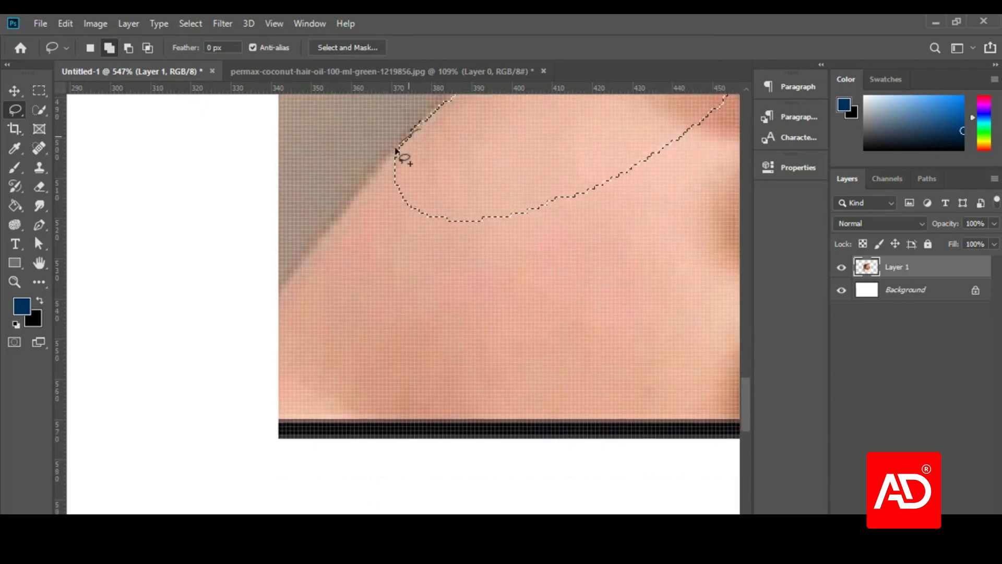
pyautogui.moveTo(415, 255); pyautogui.dragTo(553, 198)
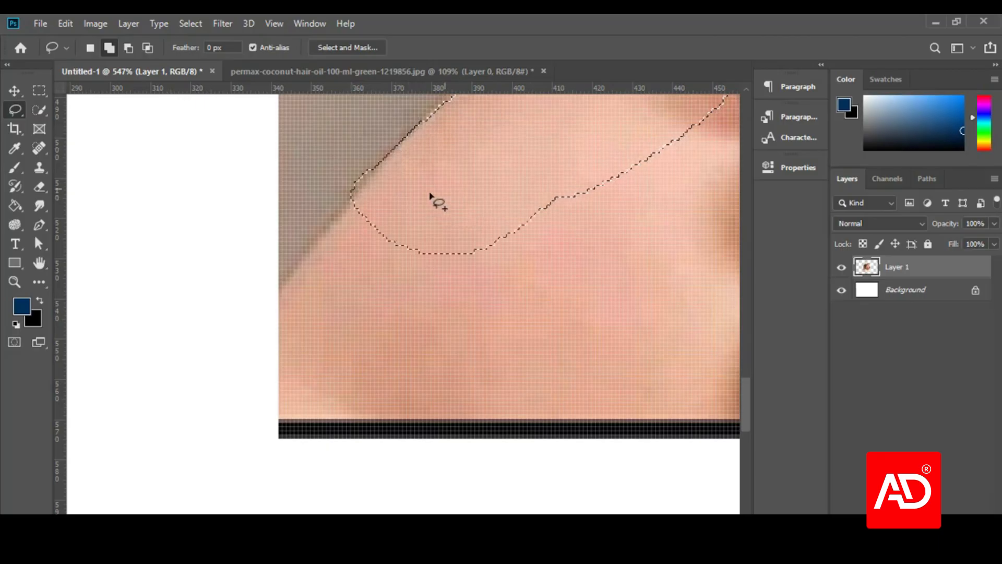
pyautogui.moveTo(357, 125); pyautogui.dragTo(386, 120)
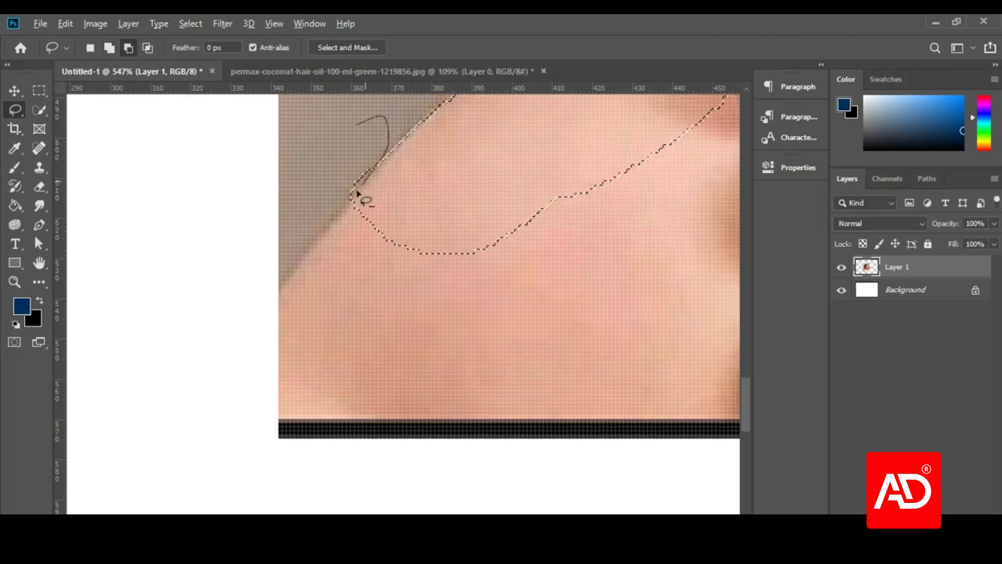
pyautogui.moveTo(332, 102); pyautogui.dragTo(380, 189)
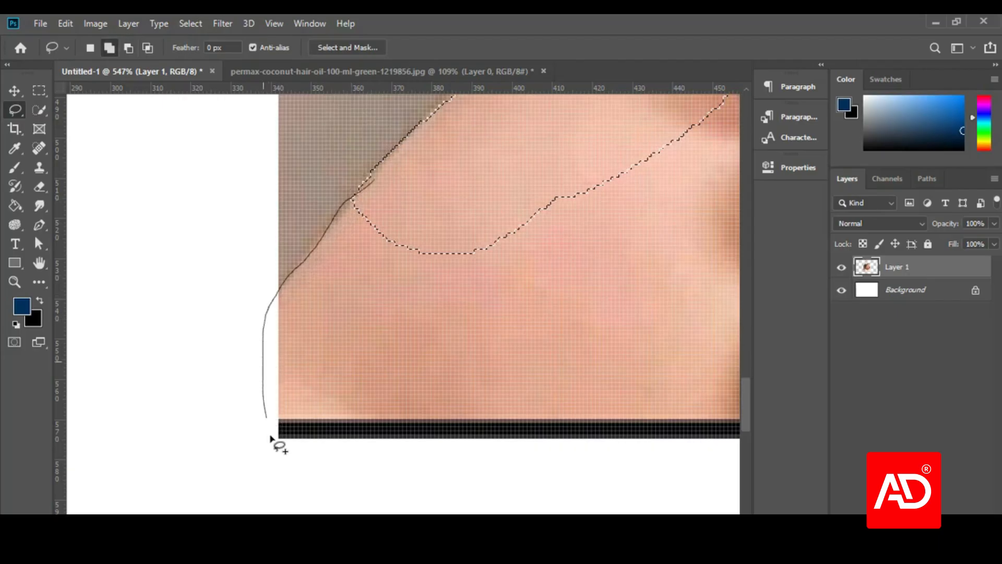
# - Lasso the rest of the left-hand arm, down past the photo's lower edge and across to the dress, into the selection
pyautogui.moveTo(270, 439)
pyautogui.mouseDown()
pyautogui.moveTo(318, 480)
pyautogui.moveTo(589, 309)
pyautogui.moveTo(593, 161)
pyautogui.mouseUp()
pyautogui.scroll(-5, 346, 295)
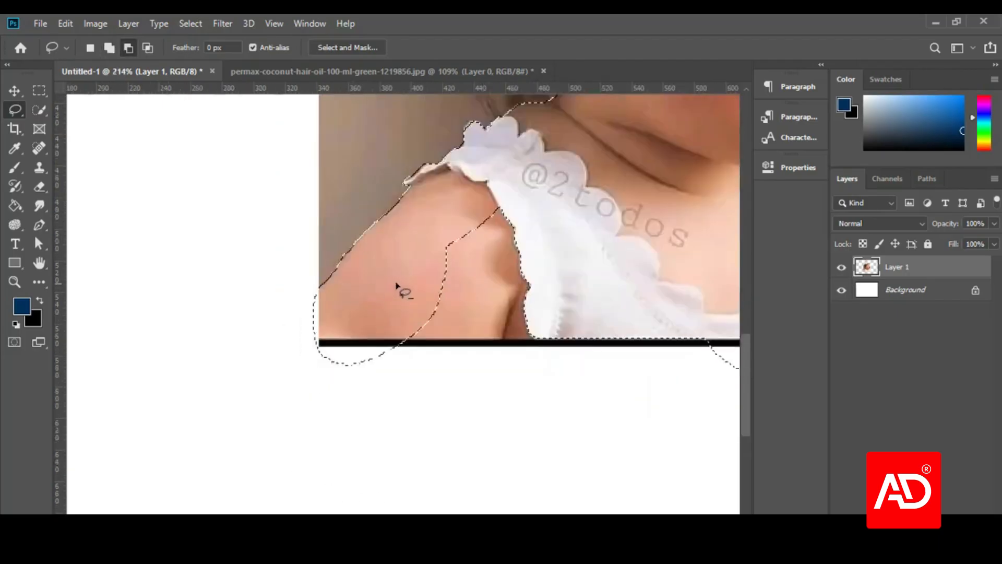
pyautogui.scroll(-2, 397, 285)
pyautogui.moveTo(374, 385); pyautogui.dragTo(381, 315)
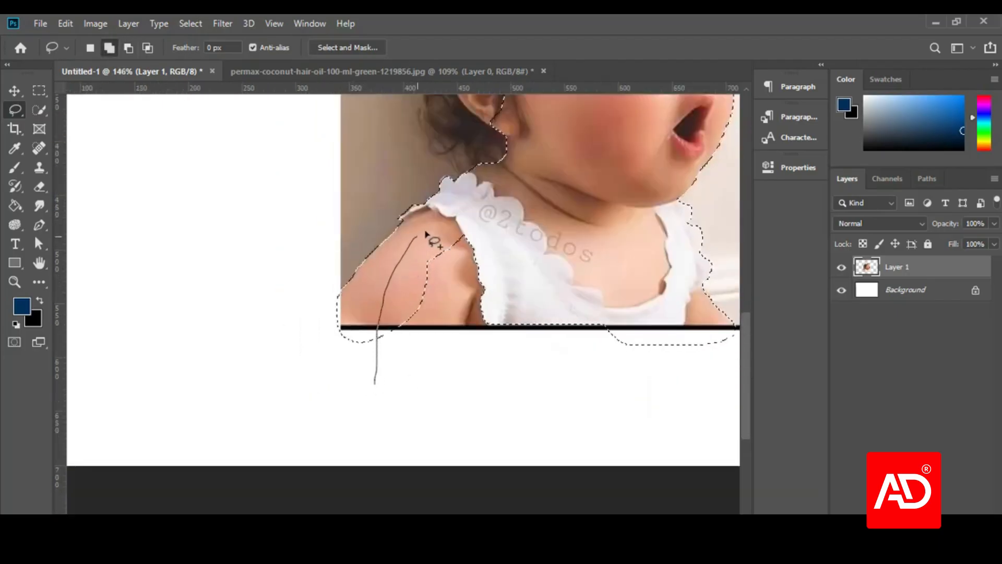
pyautogui.moveTo(552, 385); pyautogui.dragTo(374, 385)
# - Add the hair, bow and ear at the back of the baby's head to the selection with the Lasso tool
pyautogui.scroll(-3, 459, 340)
pyautogui.scroll(3, 438, 236)
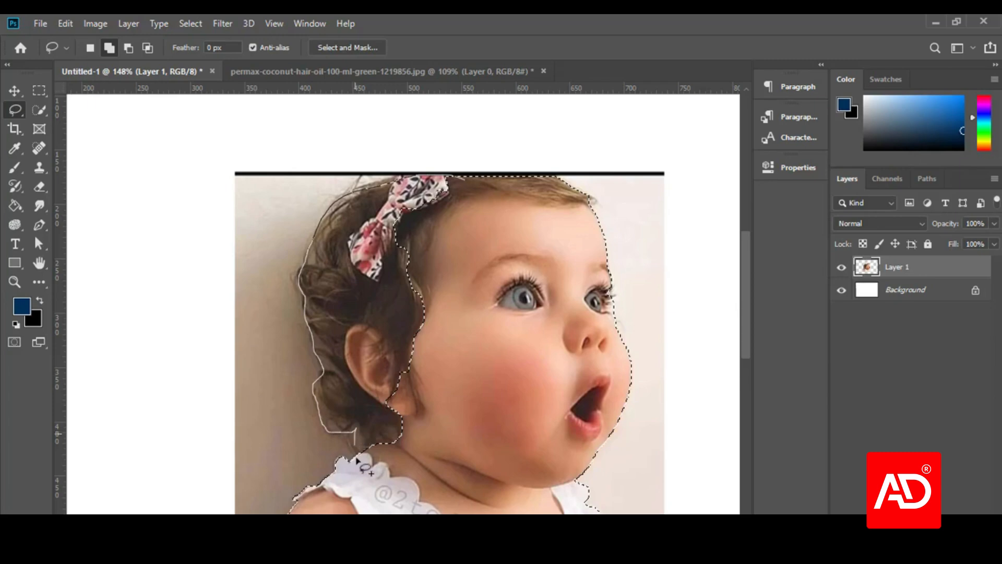
pyautogui.moveTo(490, 219); pyautogui.dragTo(469, 272)
pyautogui.scroll(-4, 470, 285)
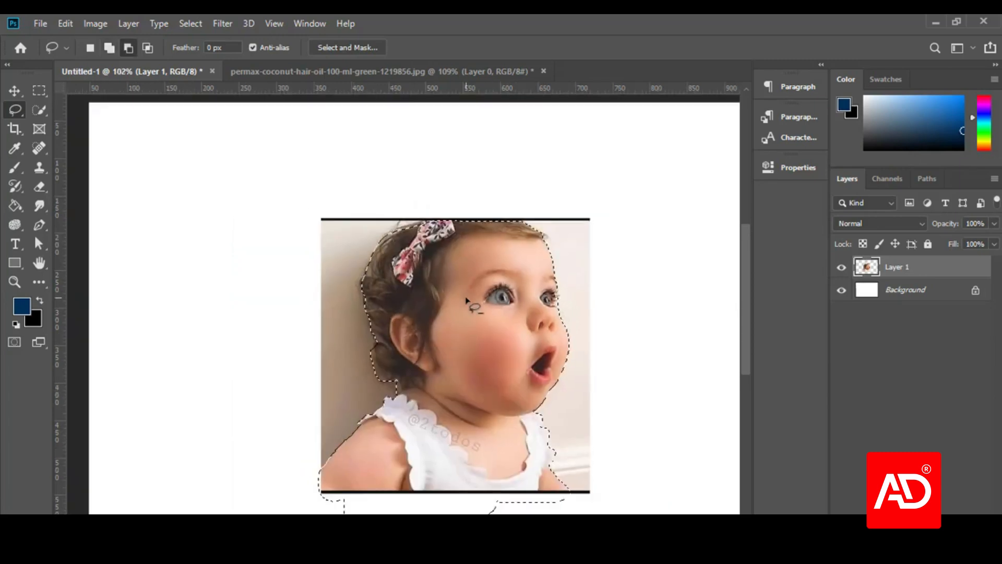
pyautogui.press('shift')
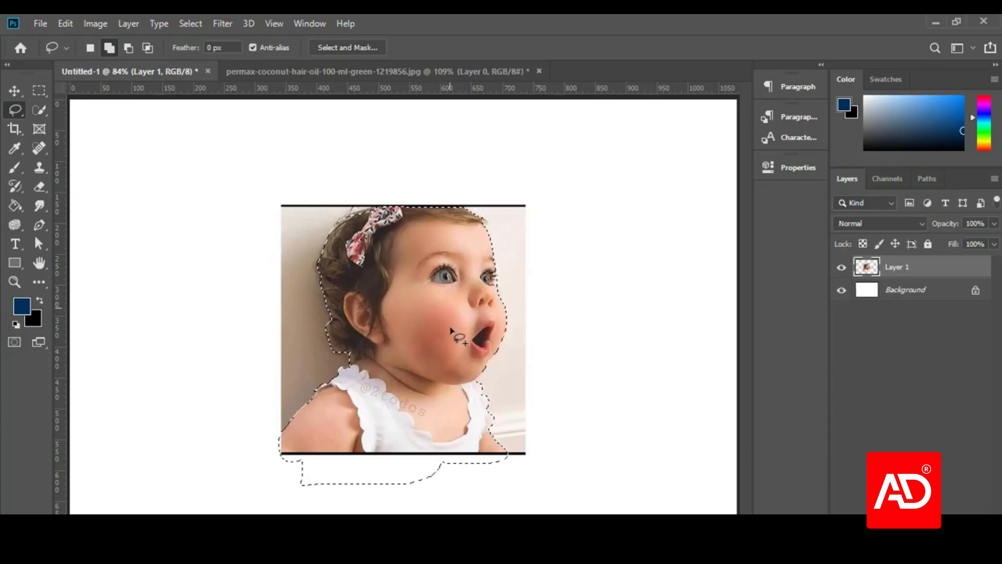
# - Switch to the Magic Wand tool and try tolerance values of 37 and 50
pyautogui.click(39, 109)
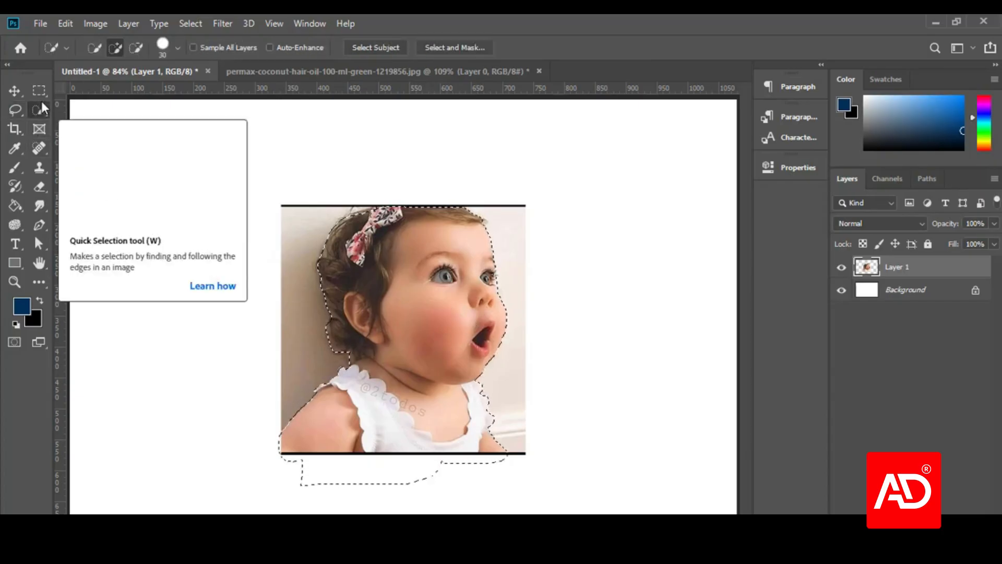
pyautogui.click(71, 124)
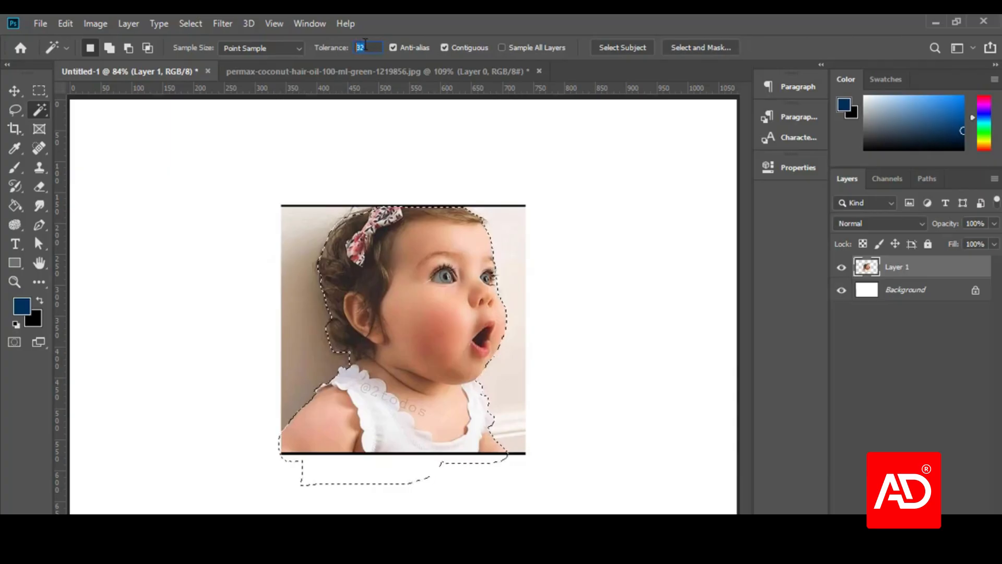
pyautogui.write('37')
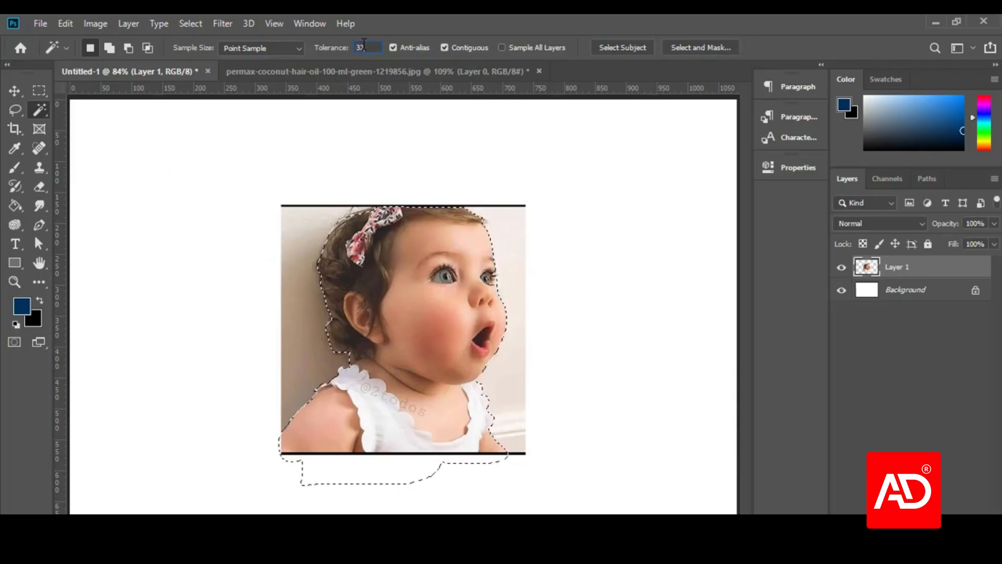
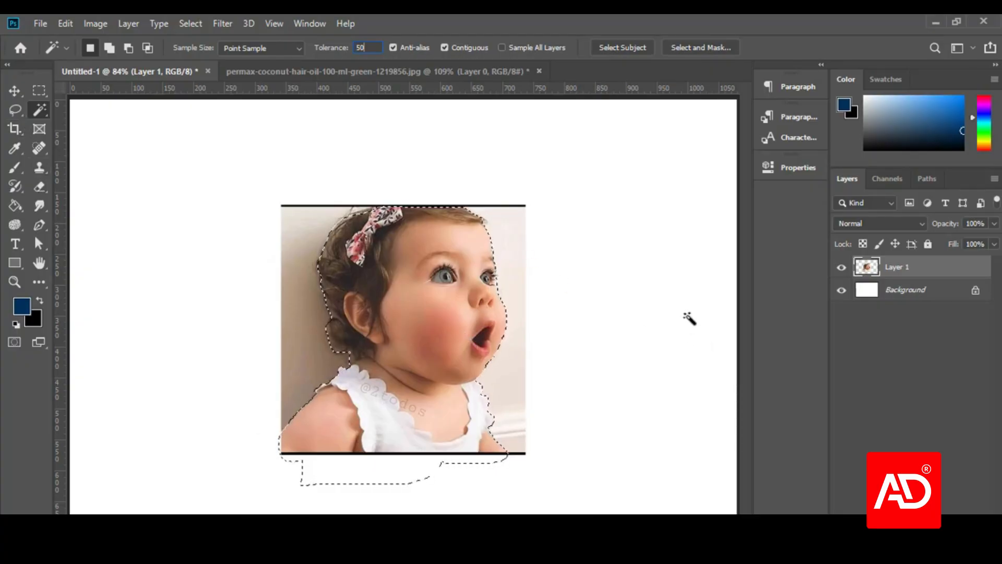
# - Invert the selection, delete the photo background around the baby from Layer 1, and deselect
pyautogui.click(687, 316)
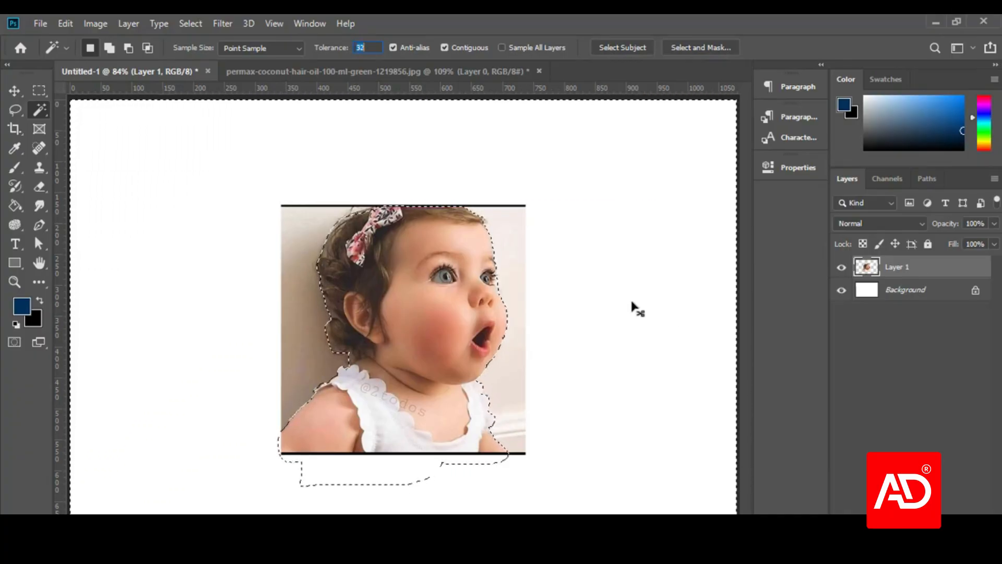
pyautogui.click(14, 90)
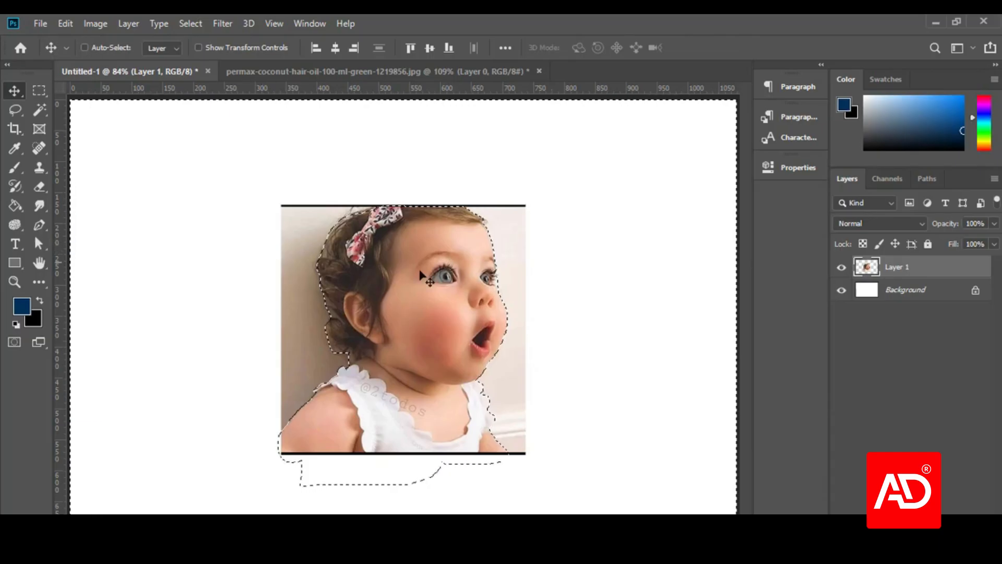
pyautogui.press('Delete')
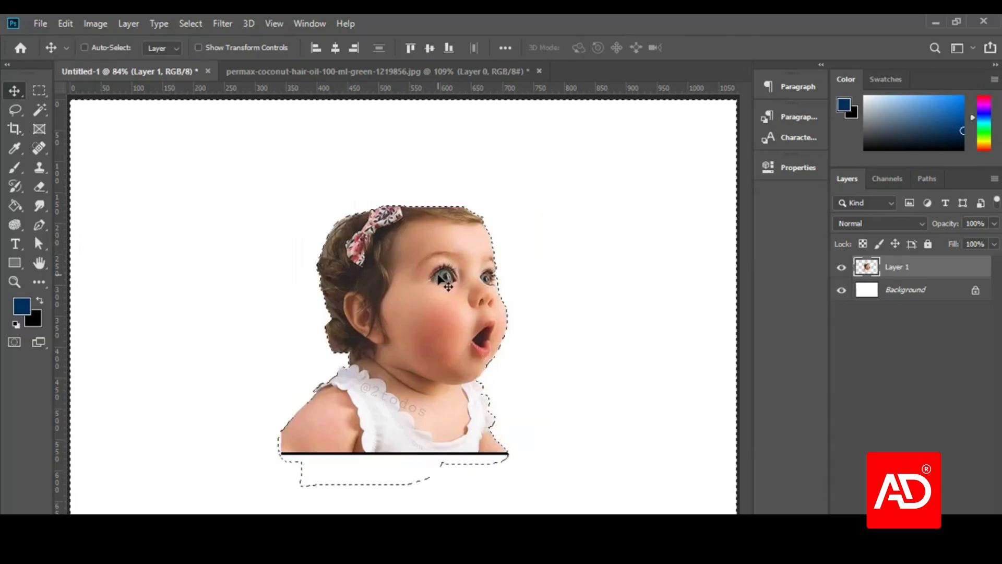
pyautogui.press('ctrl')
pyautogui.press('ctrl')
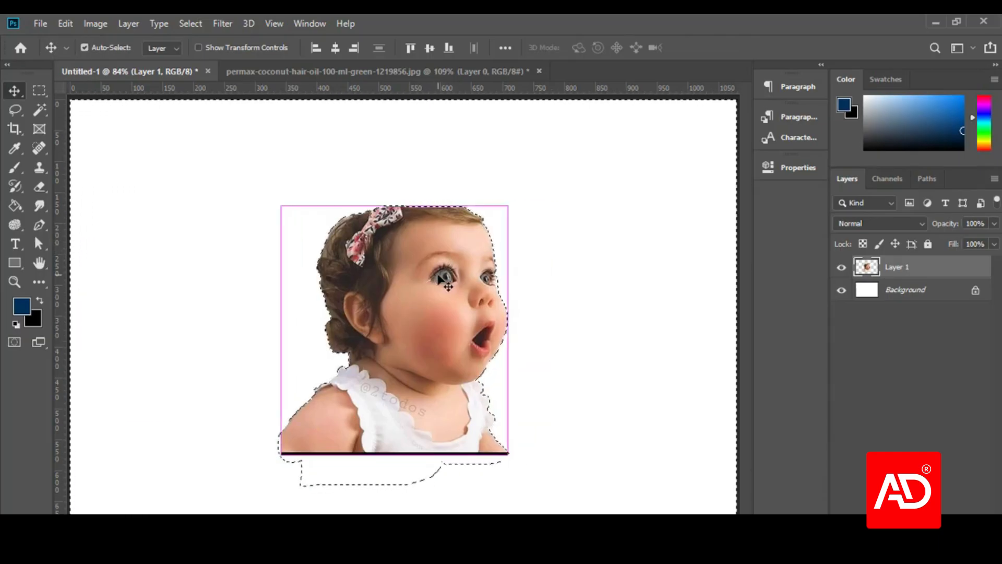
pyautogui.hotkey('ctrl', 'd')
pyautogui.hotkey('ctrl', '0')
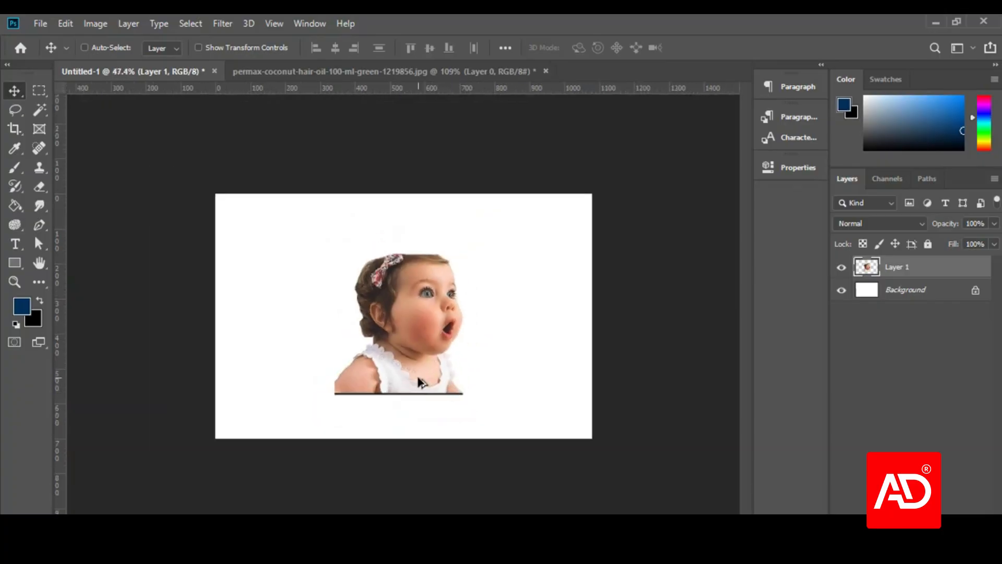
# - Switch to the Google Meet call to check the in-call messages, and return to Photoshop
pyautogui.click(451, 469)
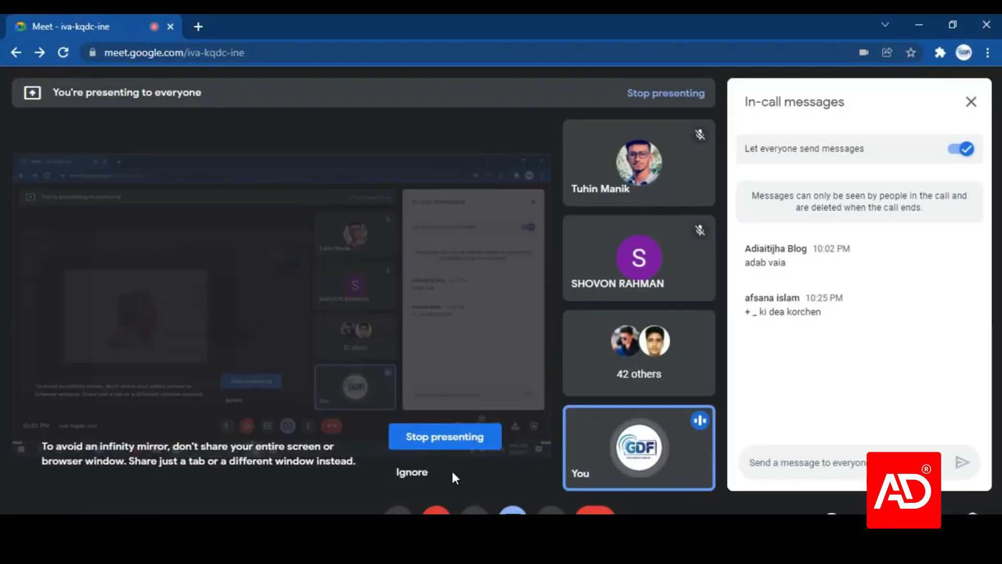
pyautogui.click(648, 164)
pyautogui.click(908, 15)
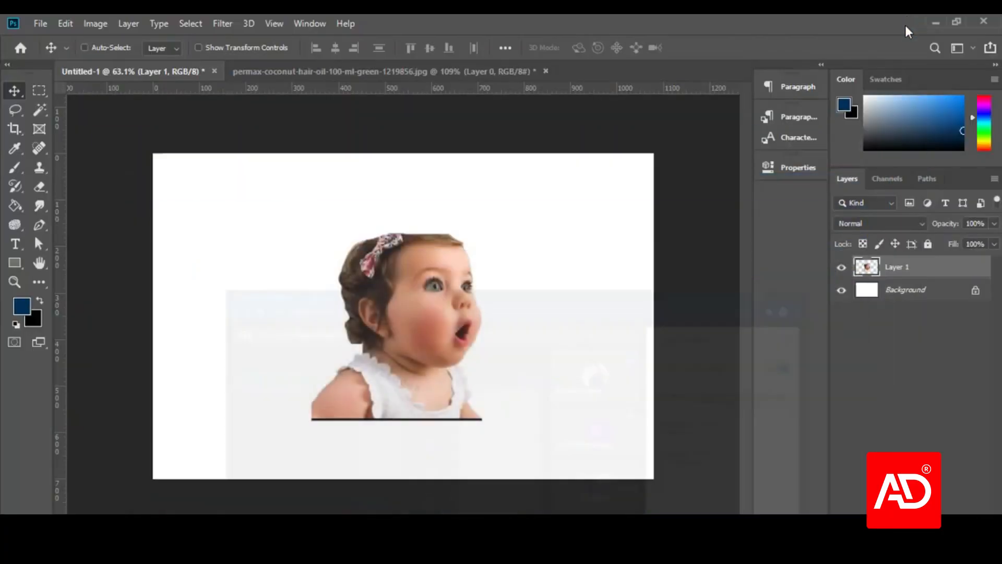
pyautogui.click(972, 448)
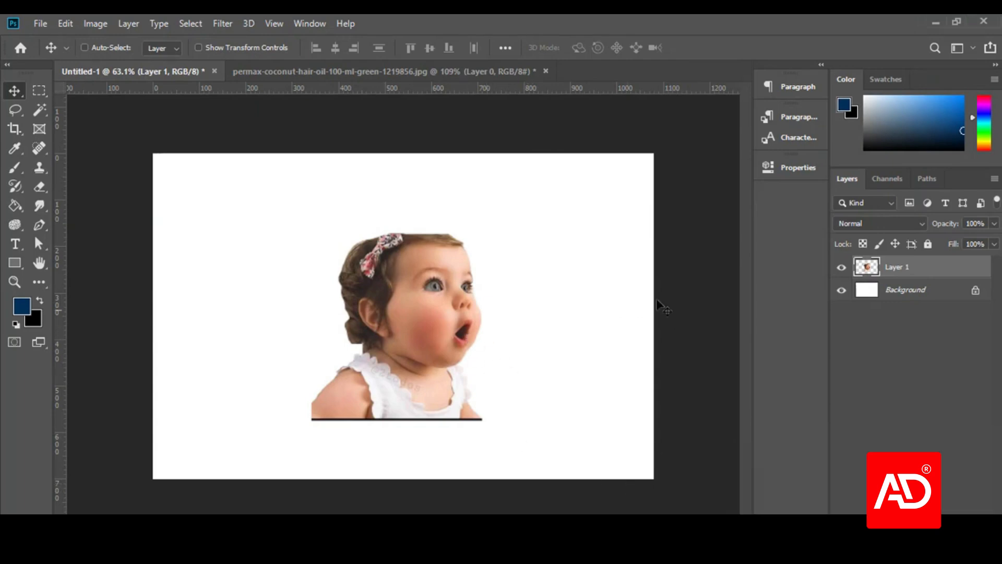
# - Move the baby cutout to the upper-left corner of the canvas
pyautogui.moveTo(493, 335); pyautogui.dragTo(333, 258)
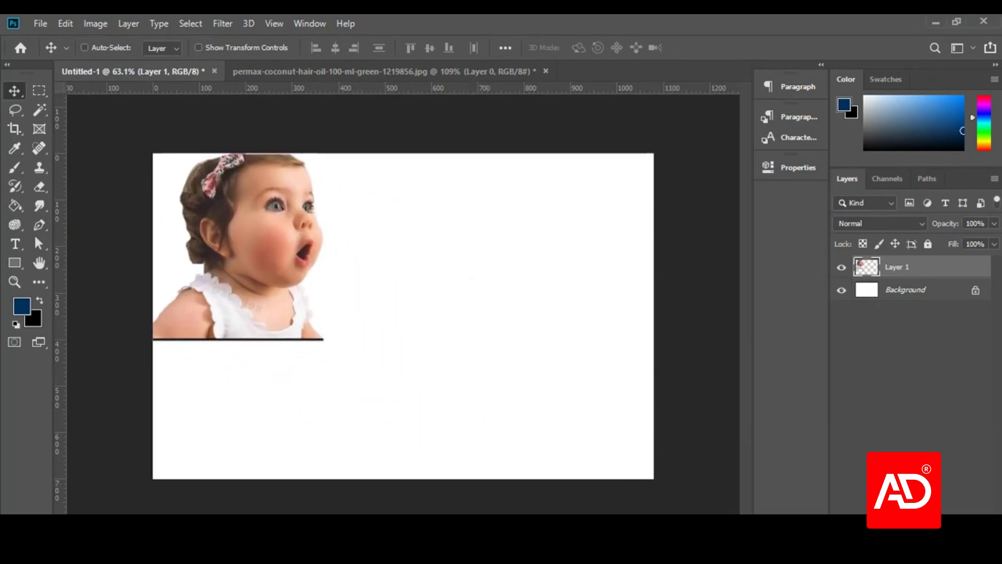
# - Switch to Chrome's "baybe" Google image results and preview the photo of the baby in the striped outfit
pyautogui.click(443, 559)
pyautogui.click(444, 559)
pyautogui.moveTo(412, 559)
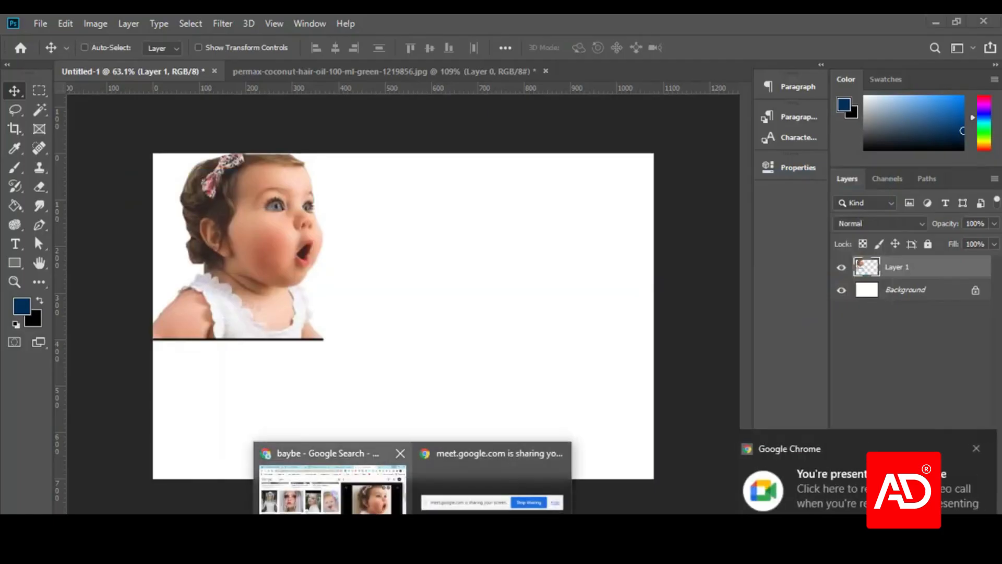
pyautogui.click(333, 487)
pyautogui.scroll(-5, 421, 364)
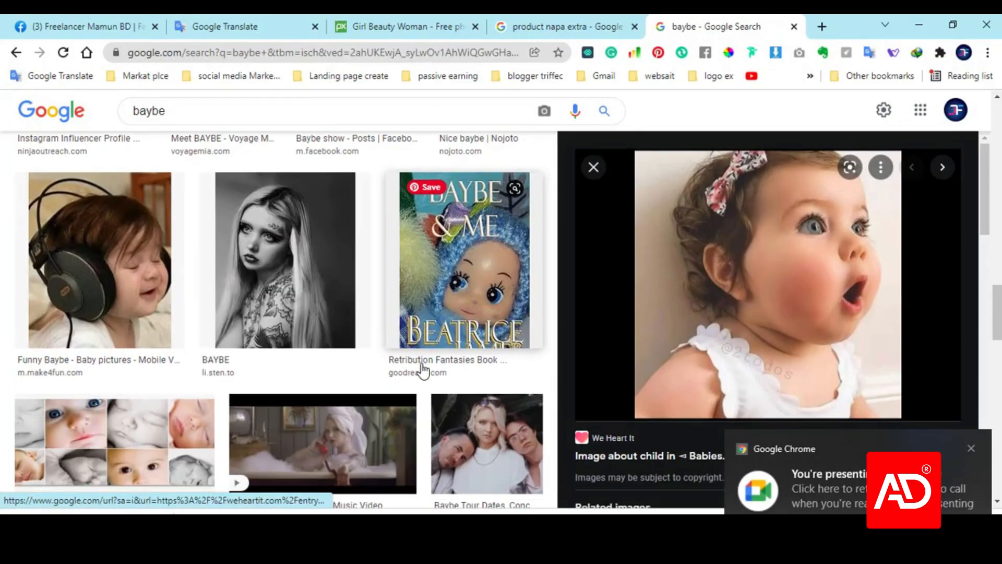
pyautogui.scroll(5, 422, 371)
pyautogui.click(360, 281)
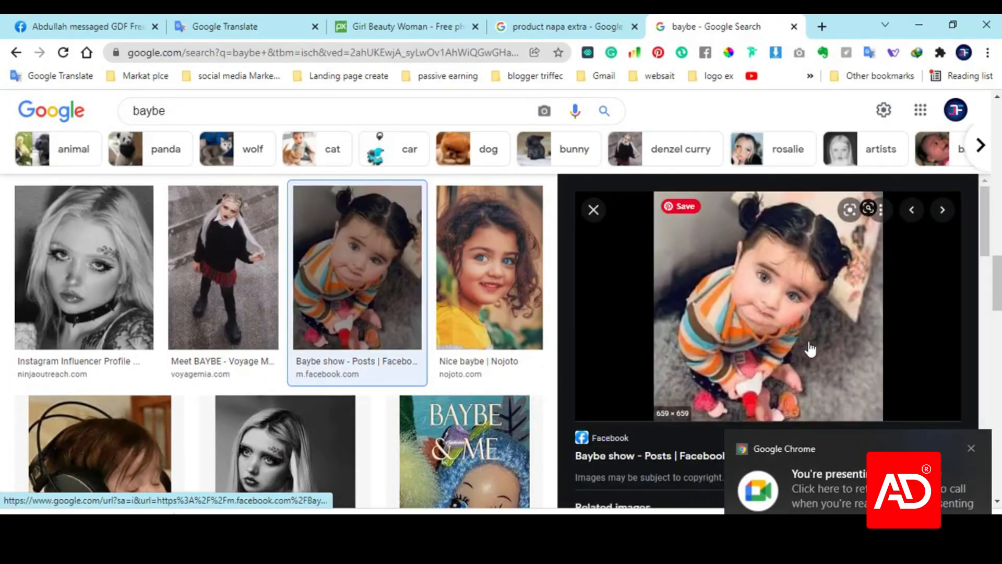
# - Look through the related baby images and the rest of the "baybe" search results for a usable picture
pyautogui.scroll(-5, 782, 342)
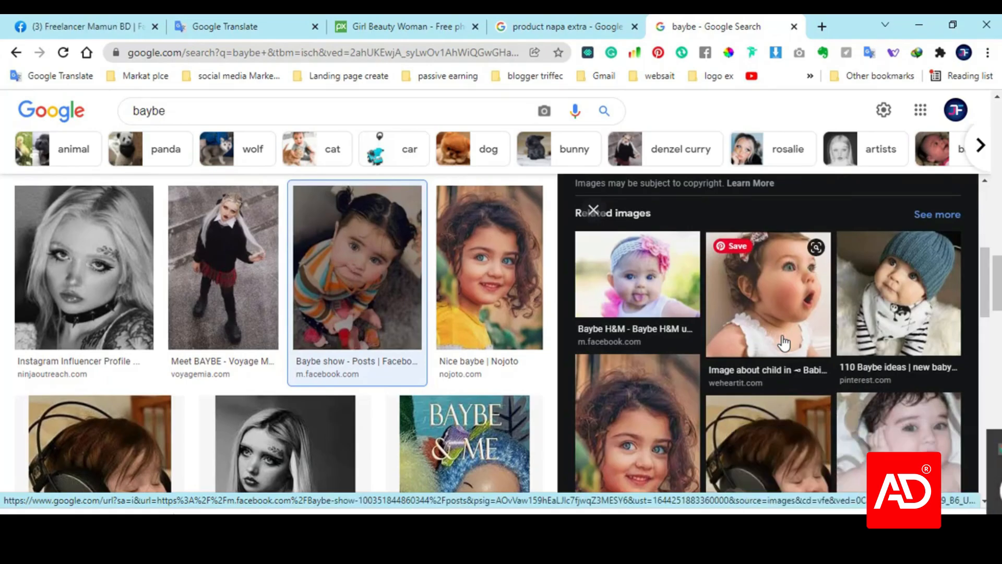
pyautogui.scroll(-3, 787, 349)
pyautogui.scroll(2, 786, 351)
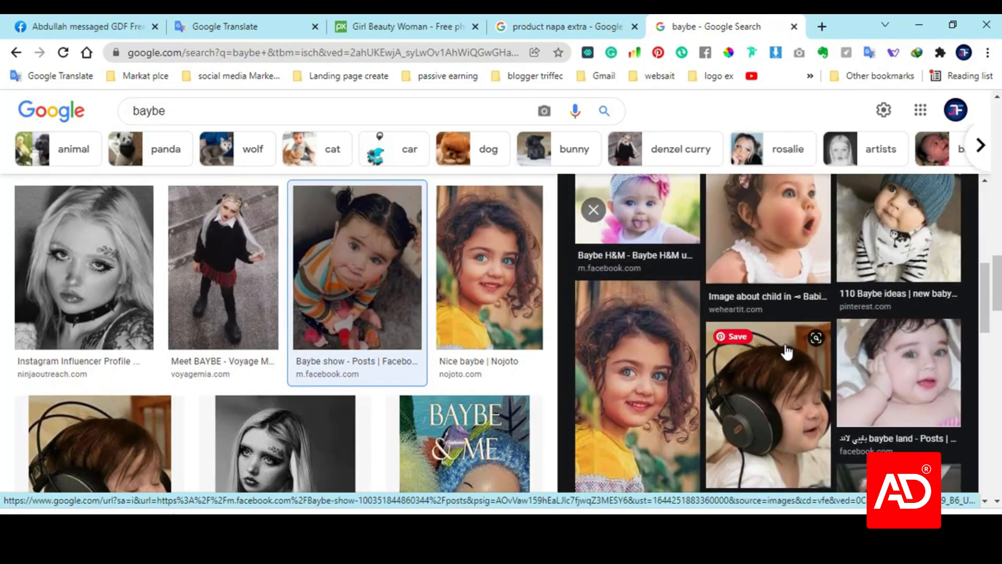
pyautogui.scroll(-2, 786, 352)
pyautogui.scroll(-5, 786, 352)
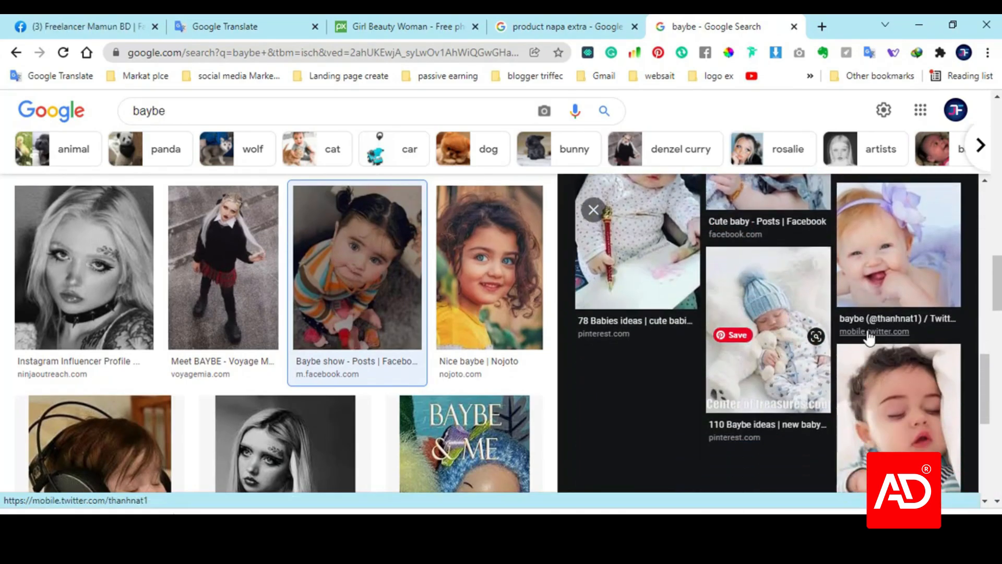
pyautogui.scroll(-10, 287, 376)
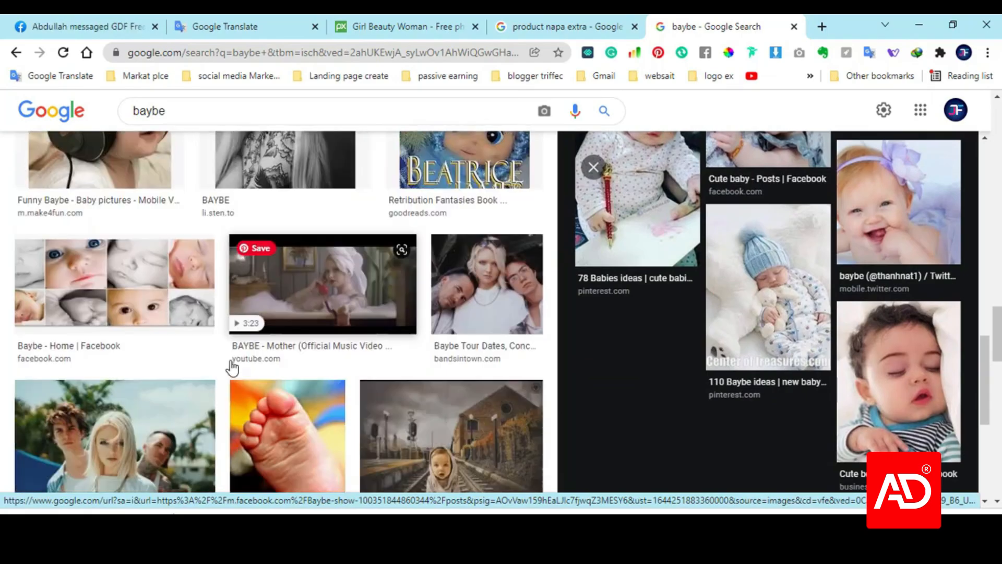
pyautogui.scroll(-10, 233, 369)
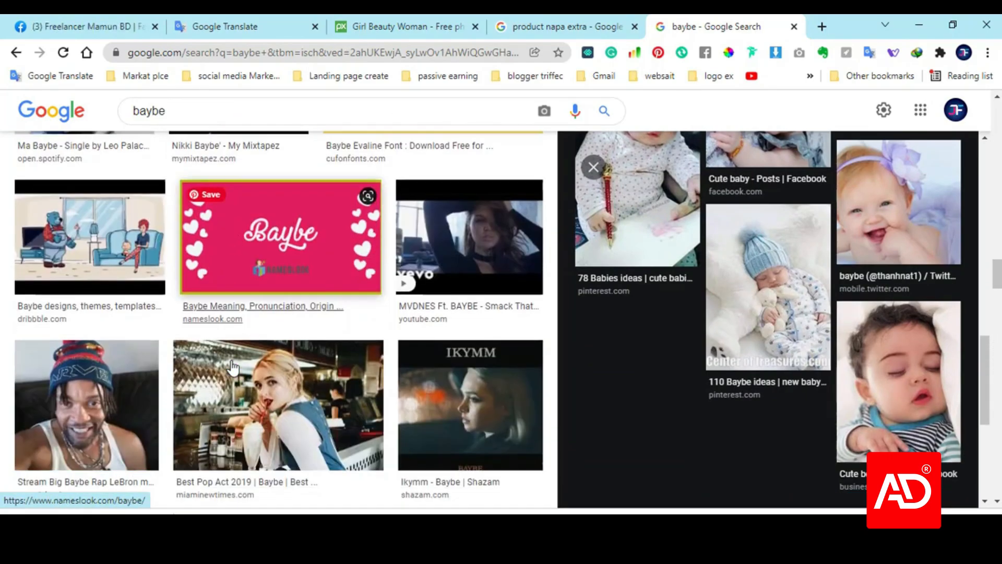
pyautogui.scroll(-10, 232, 368)
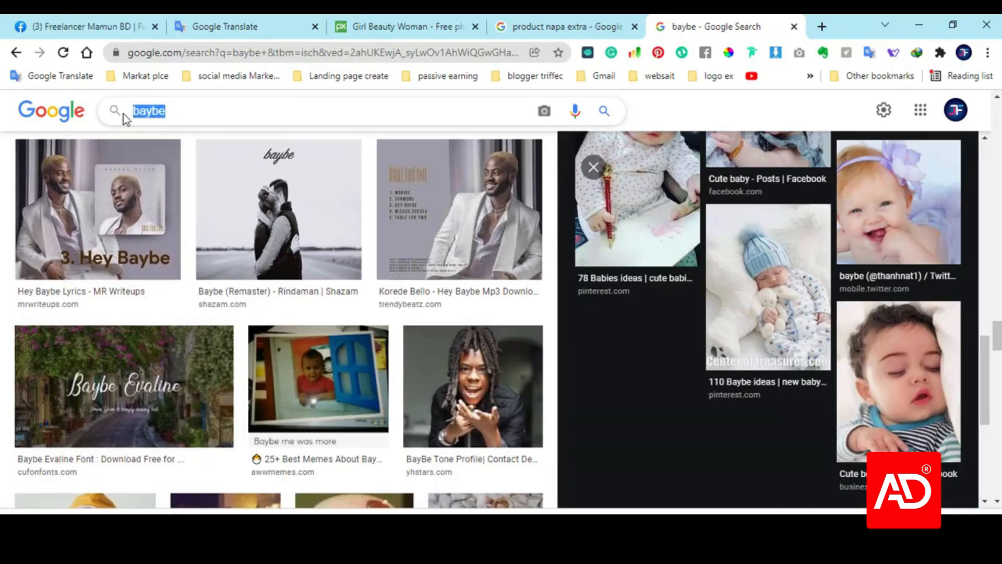
# - Replace the image search query with "Girl Image Hd" and run the search
pyautogui.write('Girl')
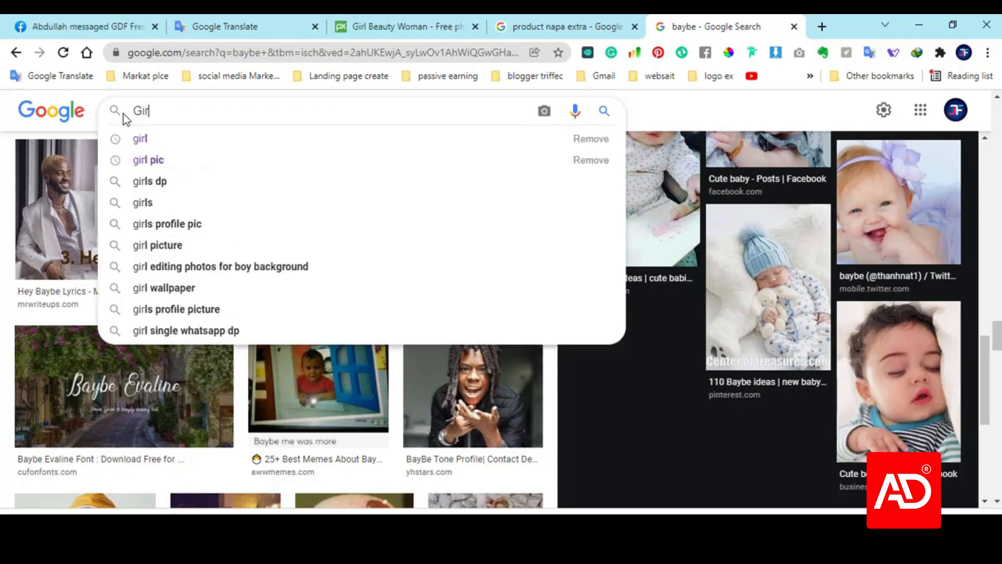
pyautogui.write(' Image ')
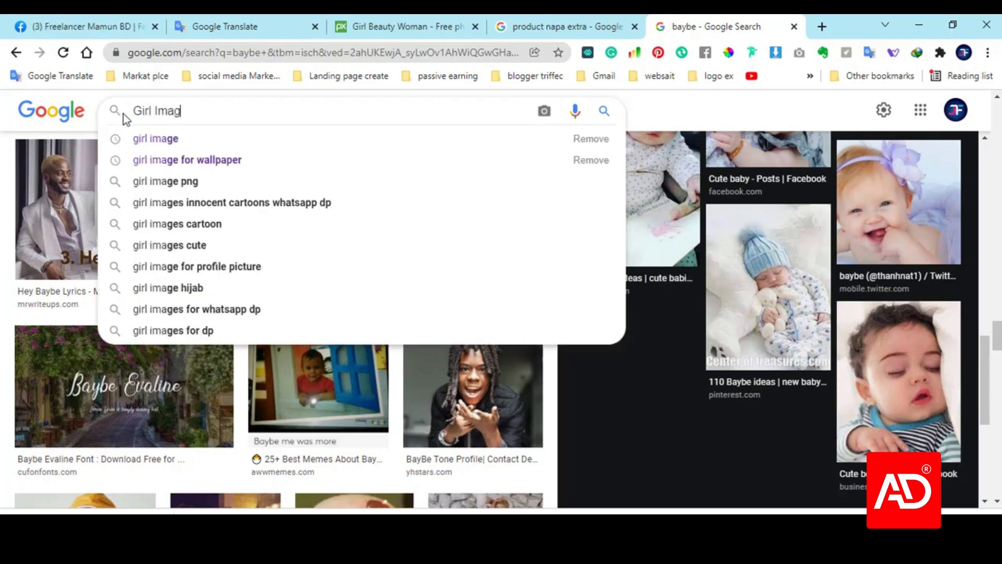
pyautogui.write('Hd')
pyautogui.press('Return')
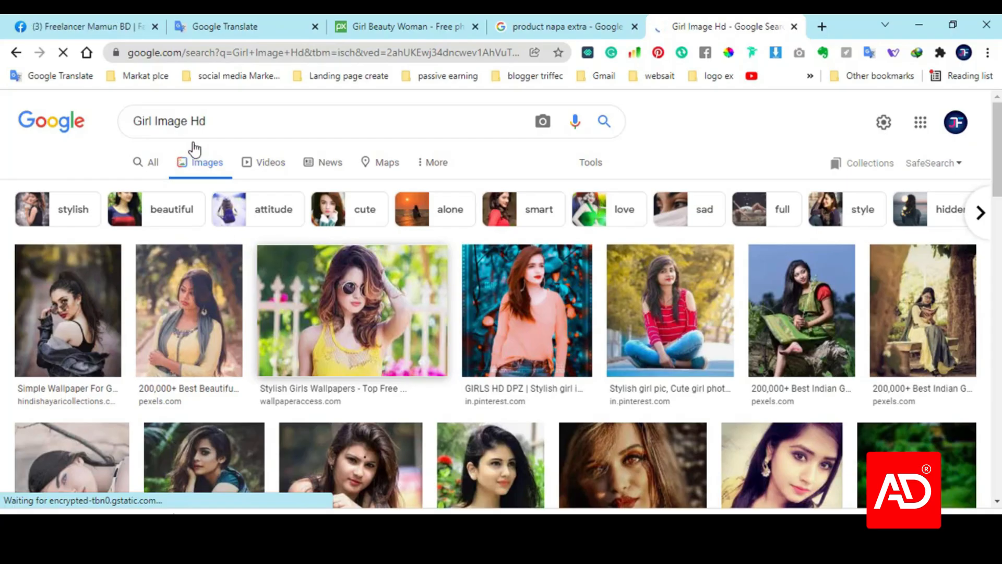
# - Shorten the search query to "Girl Image" and run the image search again
pyautogui.moveTo(212, 120); pyautogui.dragTo(188, 121)
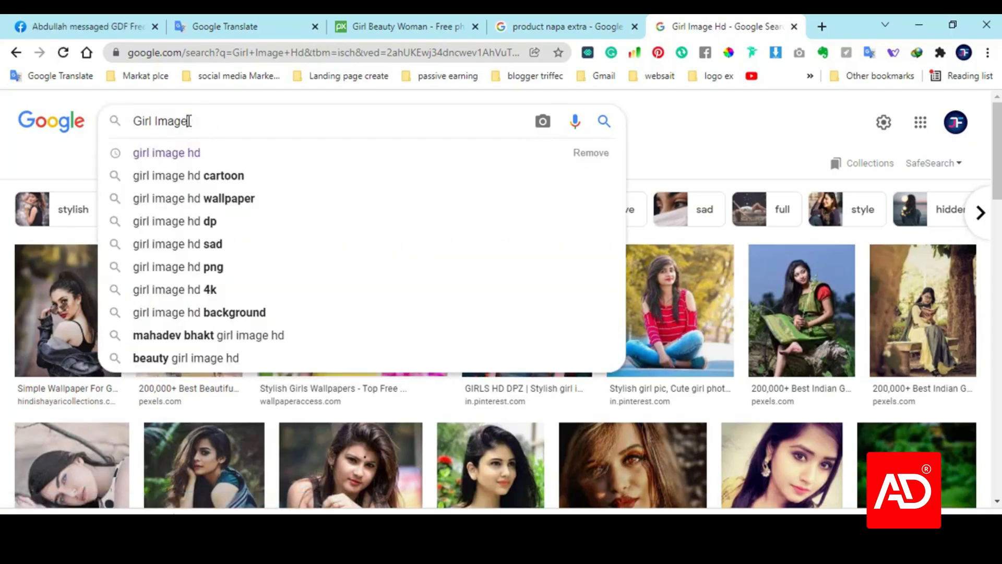
pyautogui.click(690, 129)
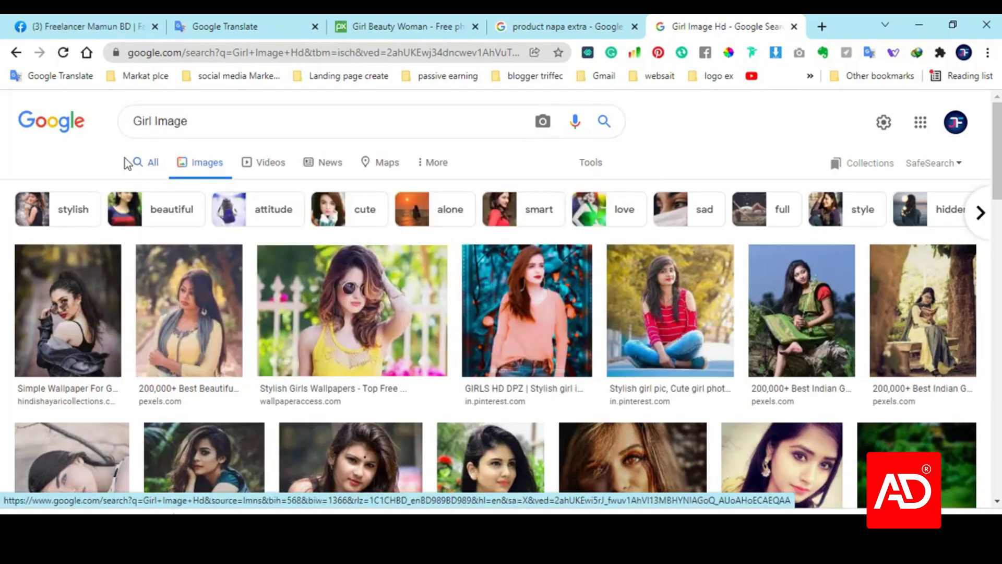
pyautogui.click(604, 121)
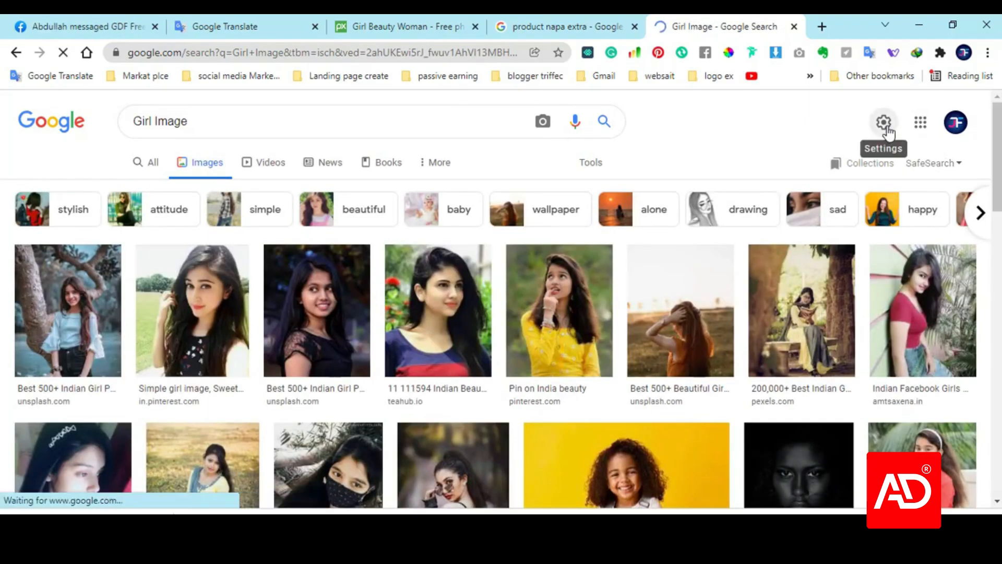
# - Open Google's advanced image search for the query and set the image size to Large
pyautogui.click(883, 122)
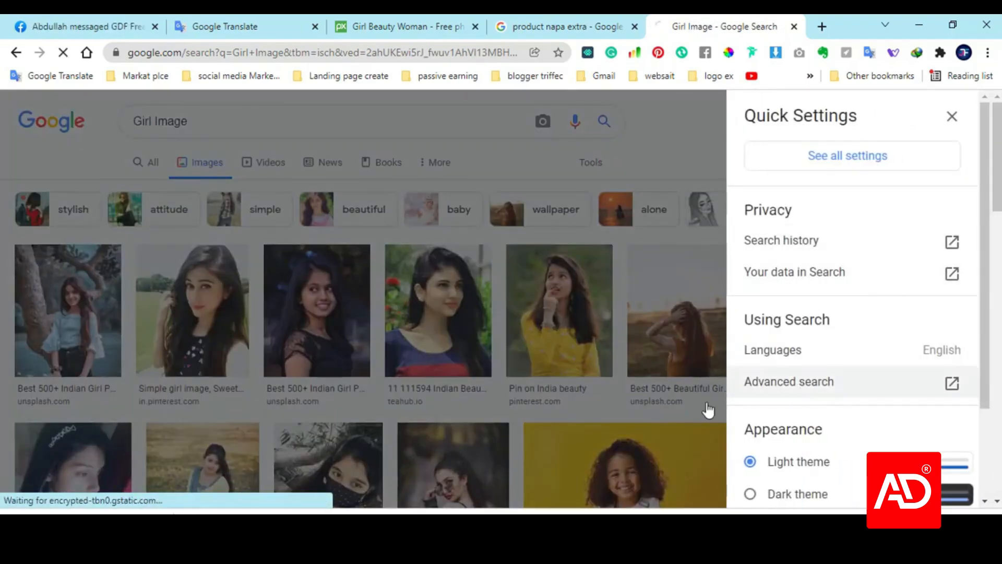
pyautogui.scroll(-4, 287, 430)
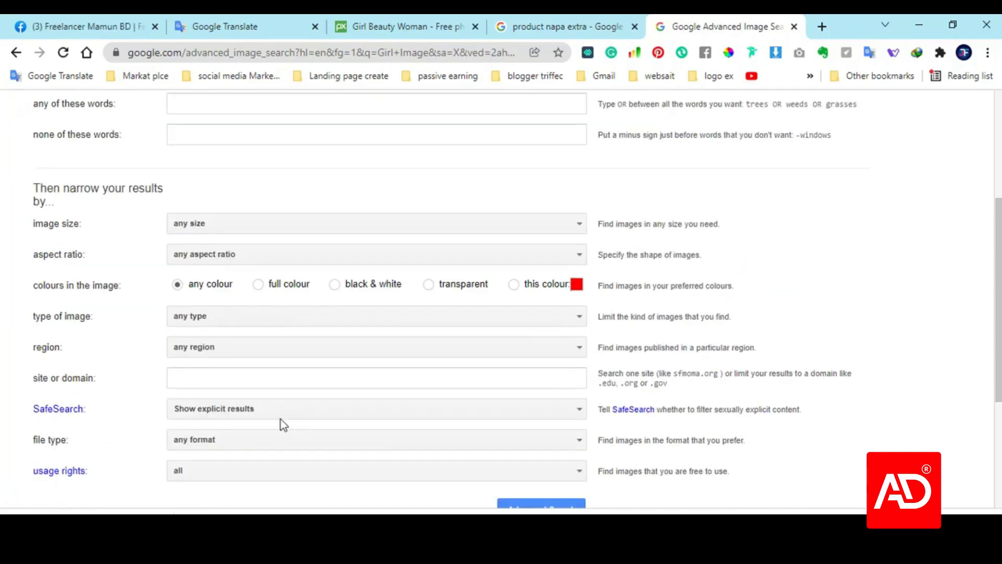
pyautogui.click(218, 225)
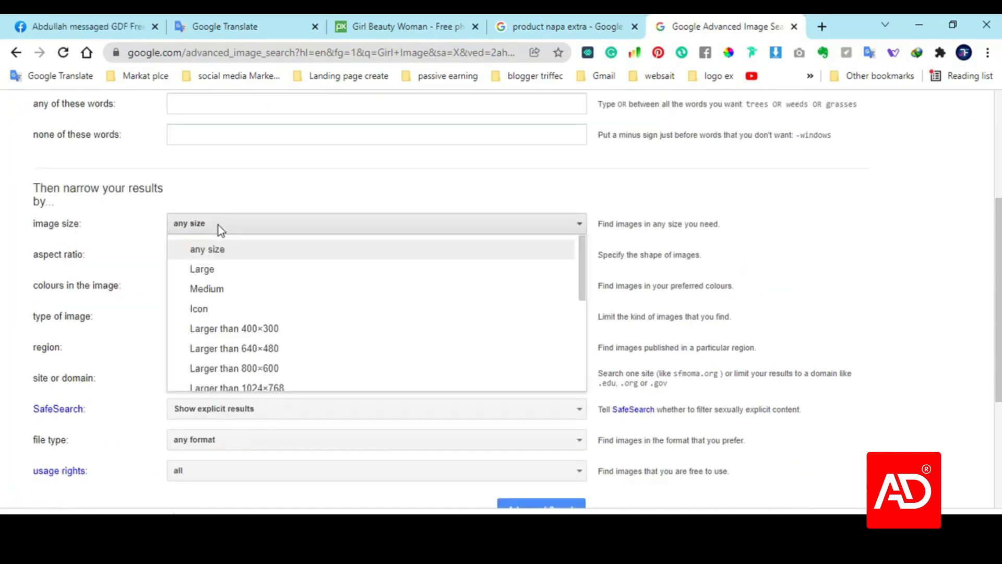
pyautogui.click(203, 269)
# - Set the usage rights to Commercial and other licences and run the advanced search
pyautogui.scroll(-3, 295, 307)
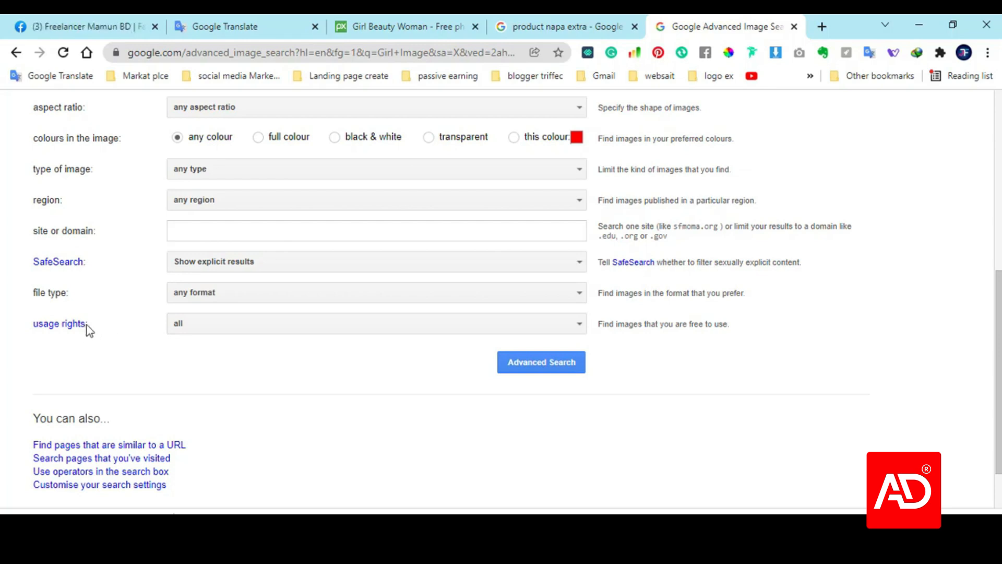
pyautogui.click(196, 323)
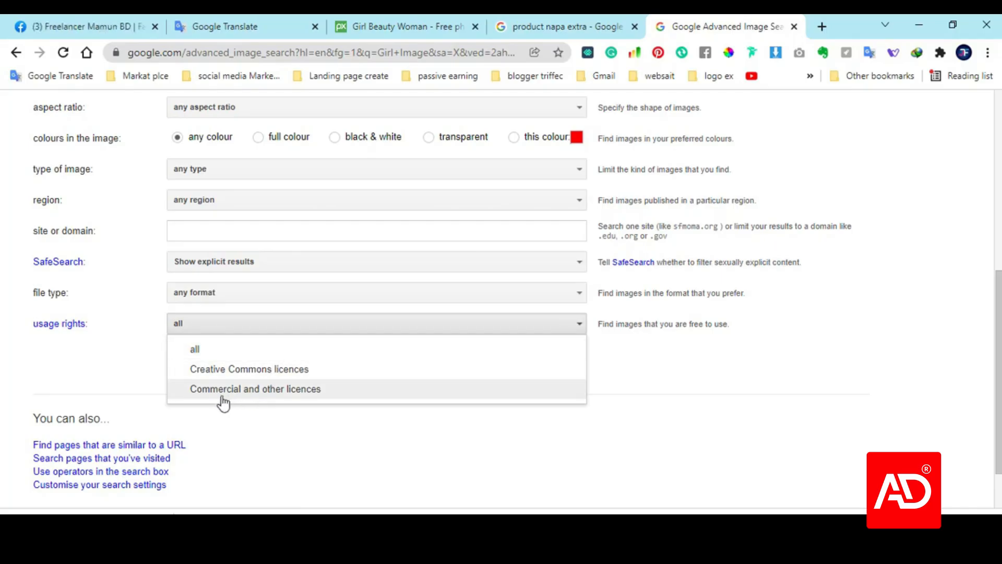
pyautogui.click(327, 396)
pyautogui.click(527, 363)
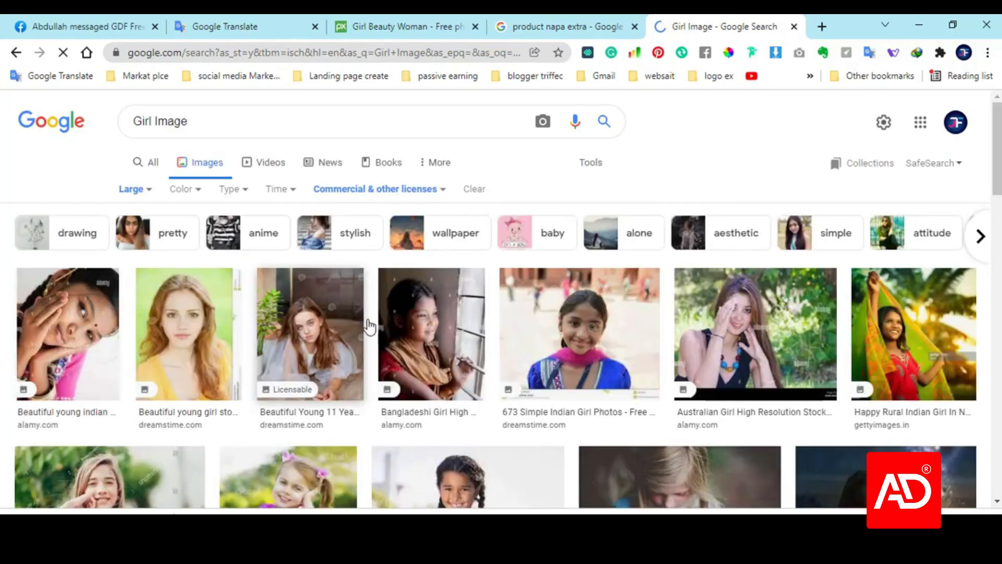
# - Browse the licensed girl images and preview the Dreamstime photo of the girl giving two thumbs up
pyautogui.scroll(-5, 604, 366)
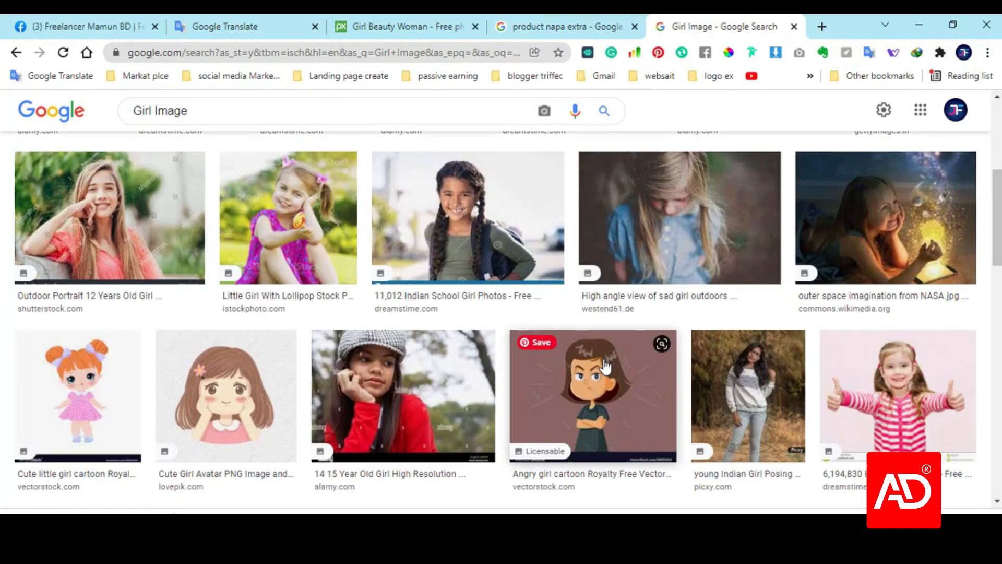
pyautogui.scroll(-3, 604, 367)
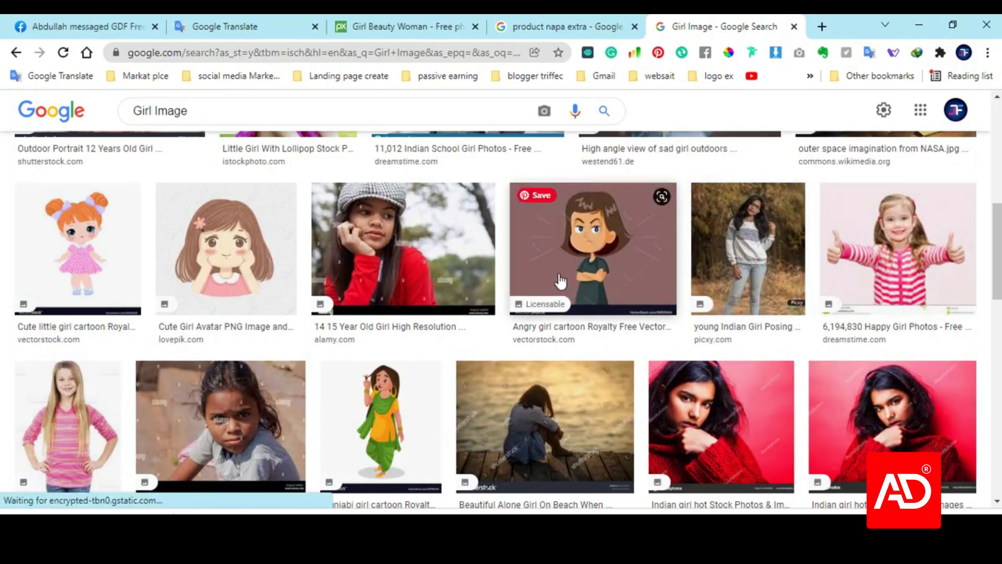
pyautogui.click(904, 264)
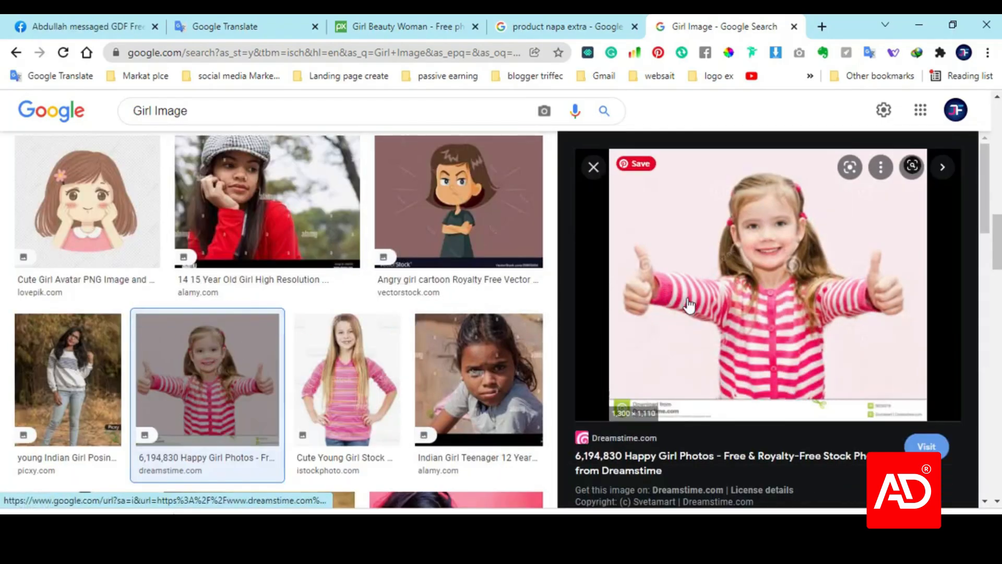
pyautogui.scroll(-7, 280, 374)
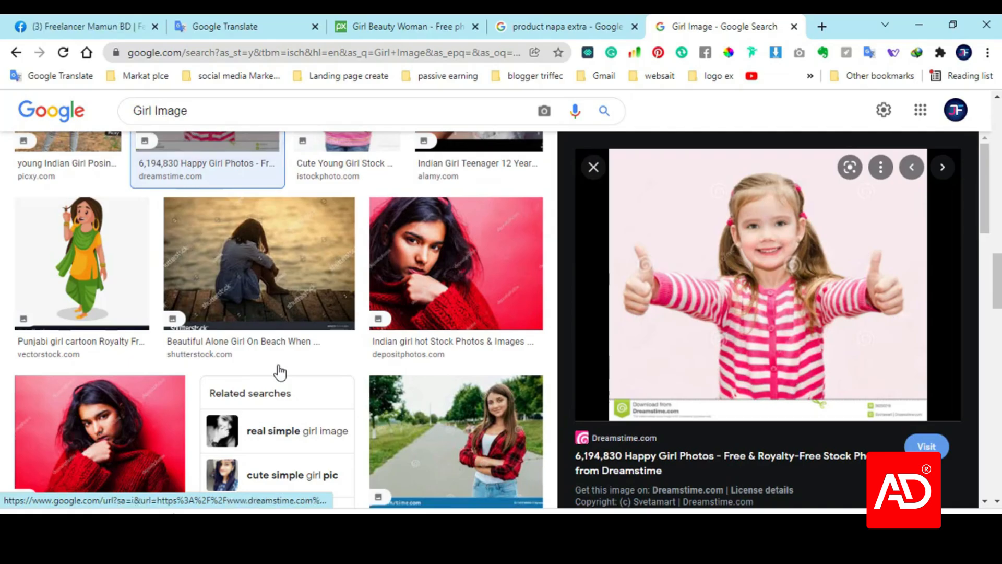
pyautogui.scroll(-4, 281, 372)
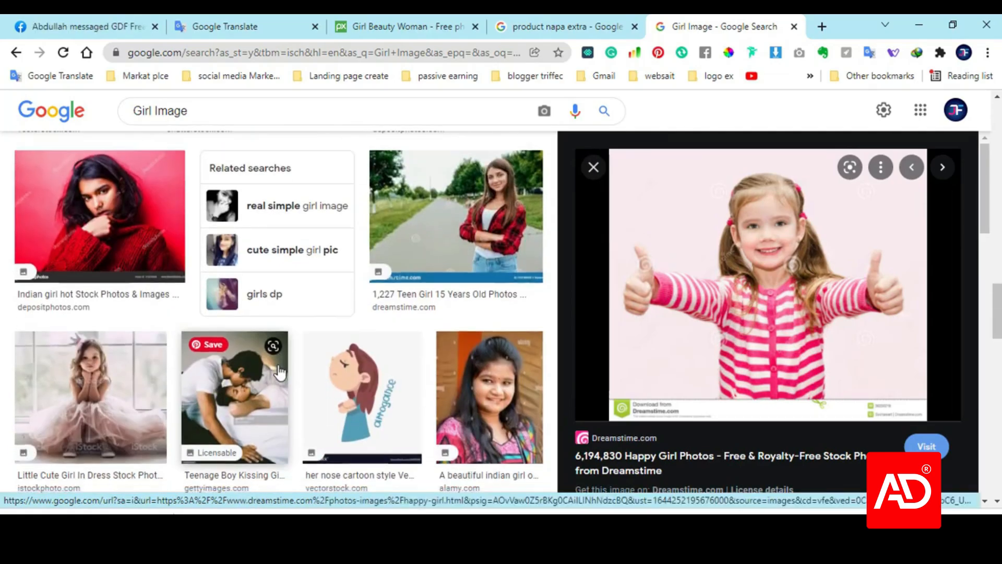
pyautogui.scroll(-5, 280, 371)
pyautogui.scroll(-12, 279, 371)
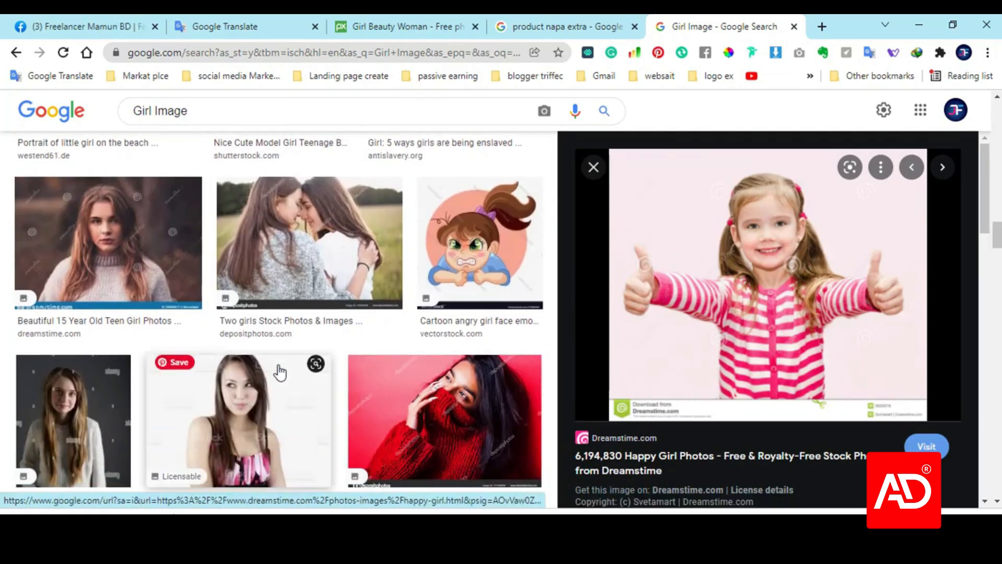
pyautogui.scroll(-2, 280, 371)
pyautogui.scroll(7, 206, 262)
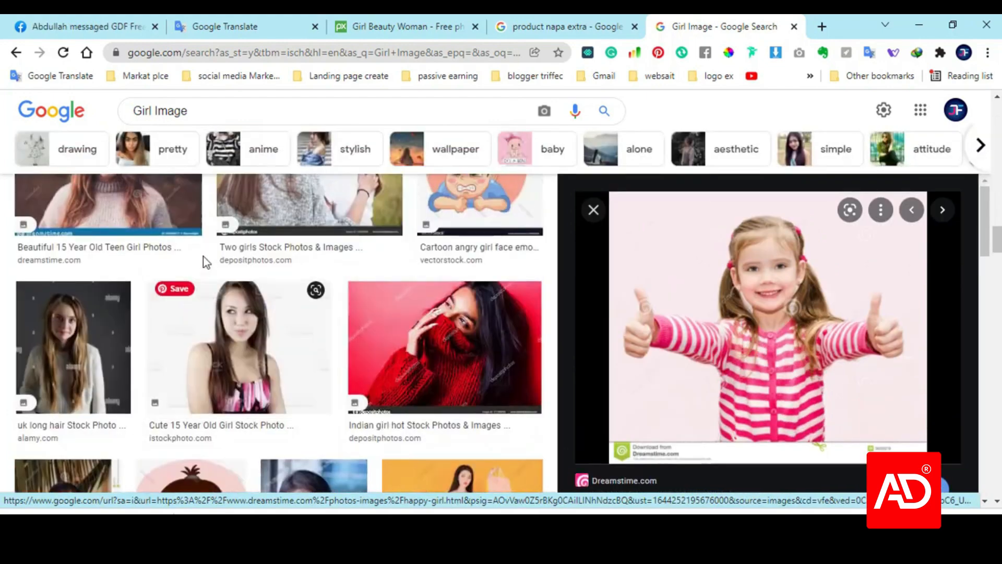
# - Close the image preview and return from the filtered results to the Advanced Image Search form
pyautogui.click(16, 54)
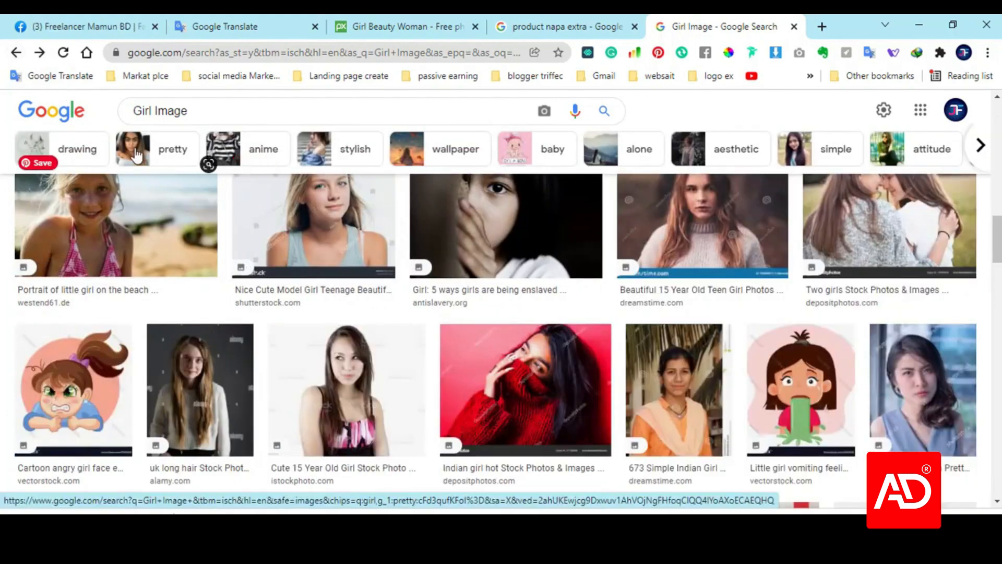
pyautogui.scroll(10, 369, 331)
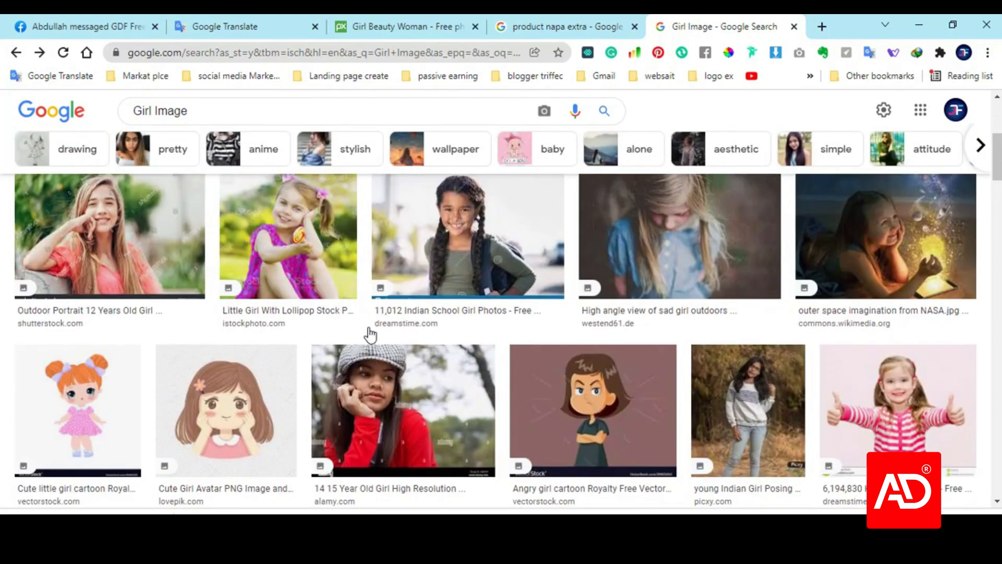
pyautogui.scroll(2, 369, 331)
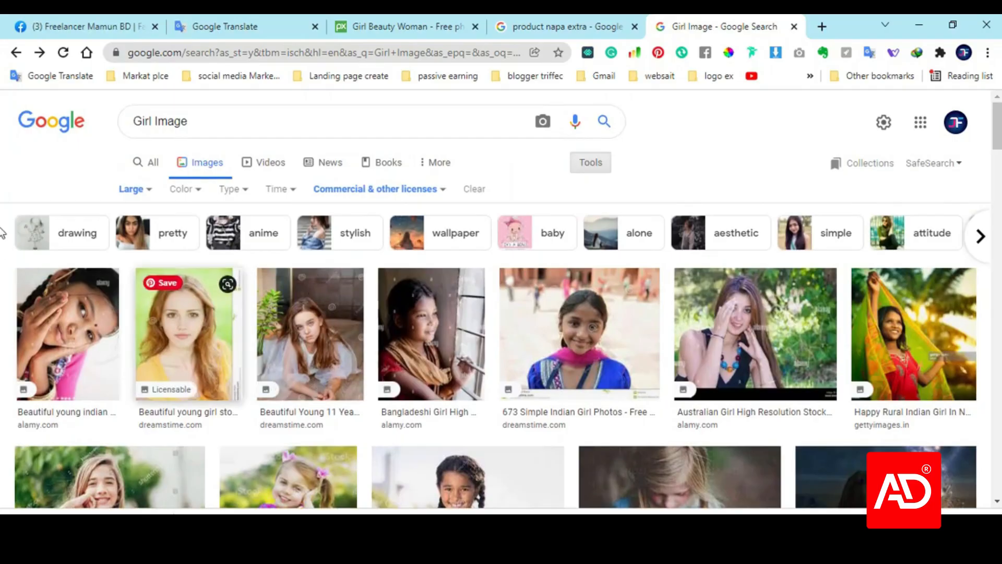
pyautogui.click(17, 53)
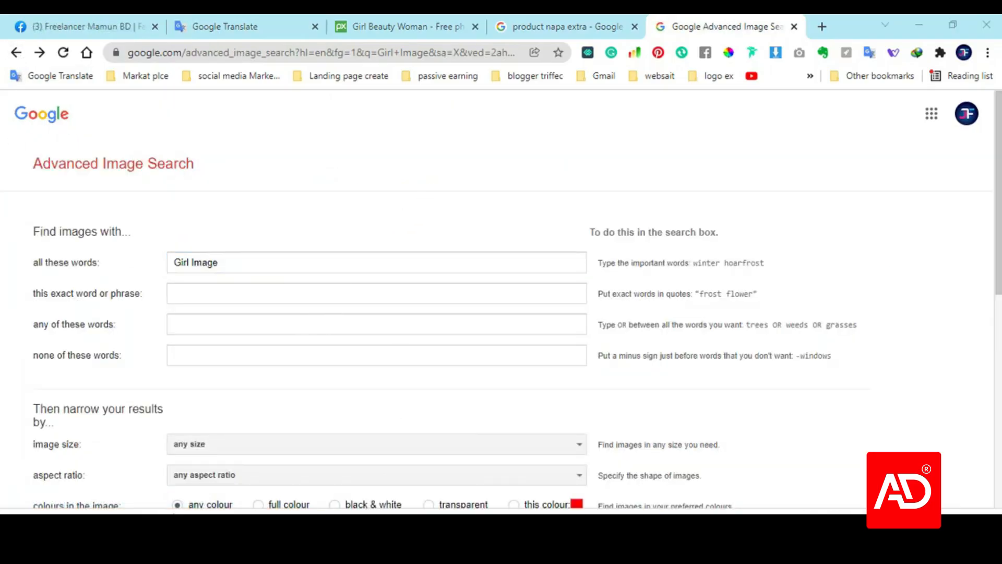
# - Open File Explorer and go to the GD Bacht folder on the My ALL Online Work (E:) drive
pyautogui.press('super+e')
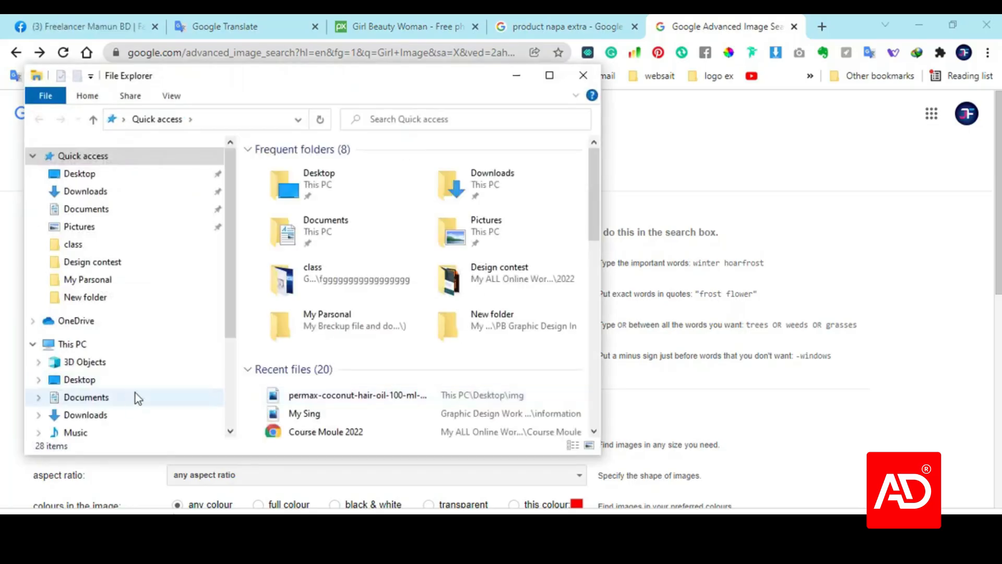
pyautogui.scroll(-2, 123, 405)
pyautogui.click(126, 420)
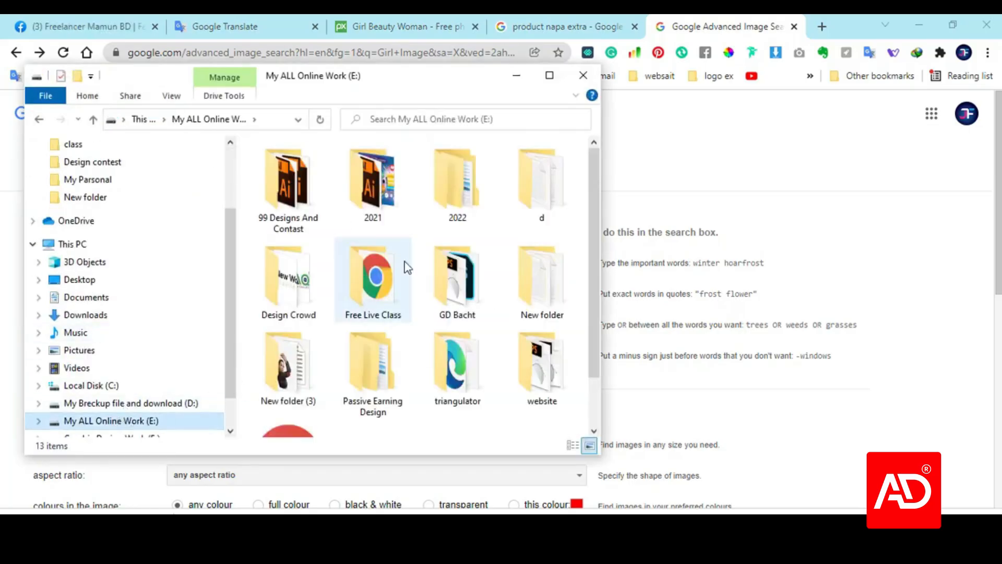
pyautogui.scroll(-2, 470, 309)
pyautogui.doubleClick(456, 232)
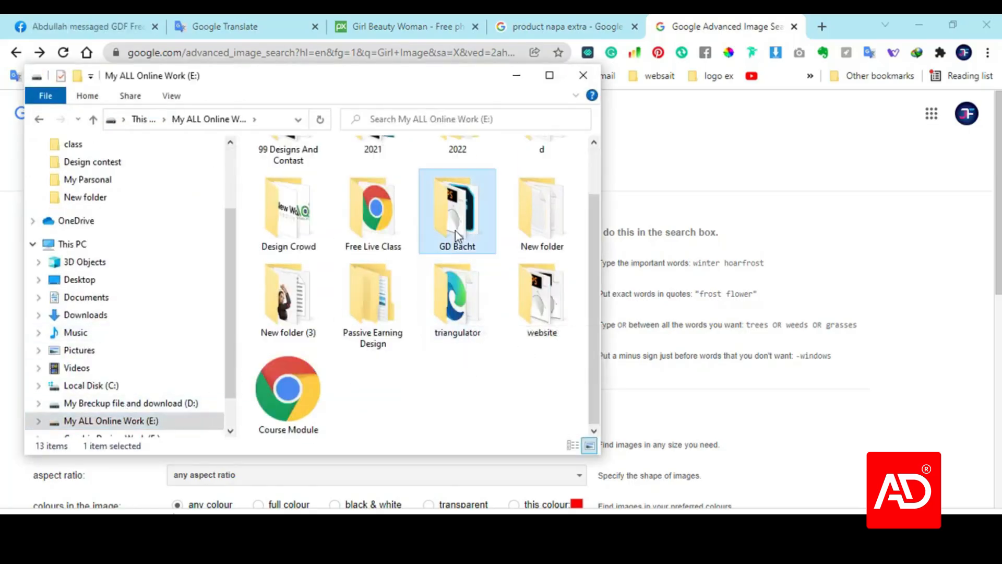
# - Open the 01 folder inside GD Bacht and enlarge the File Explorer window to show more image thumbnails
pyautogui.doubleClick(319, 196)
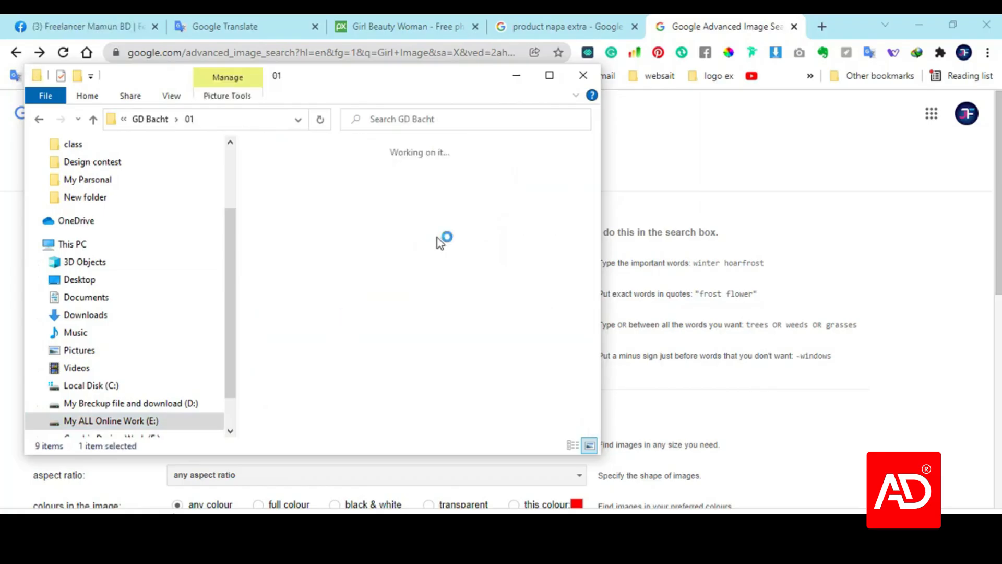
pyautogui.scroll(-3, 443, 317)
pyautogui.scroll(-5, 412, 331)
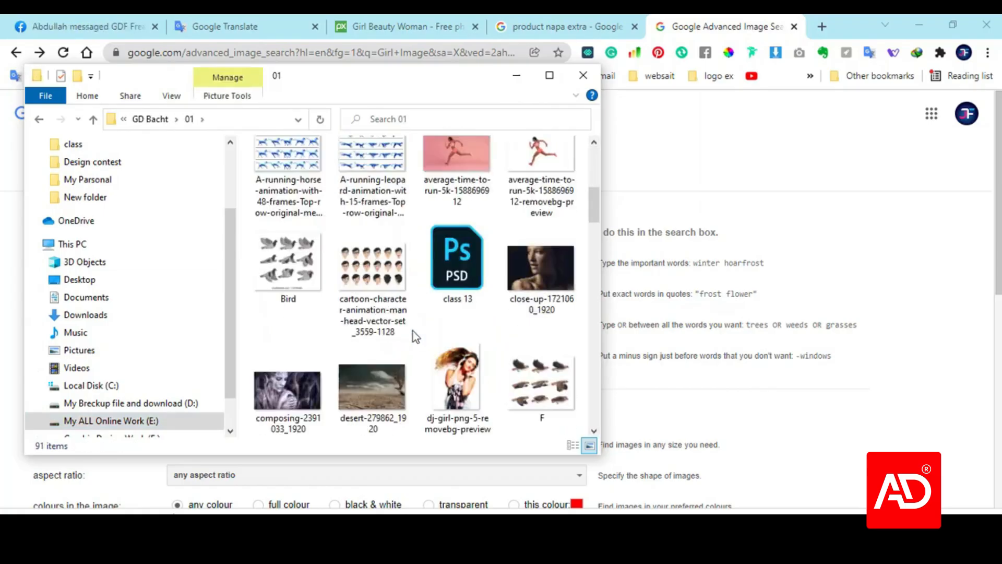
pyautogui.scroll(-3, 365, 338)
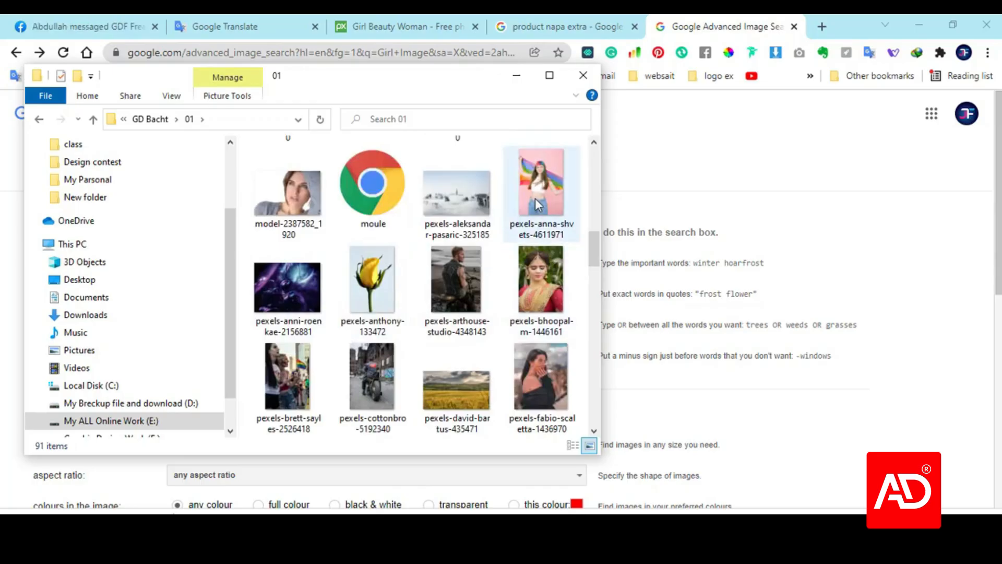
pyautogui.scroll(-3, 538, 209)
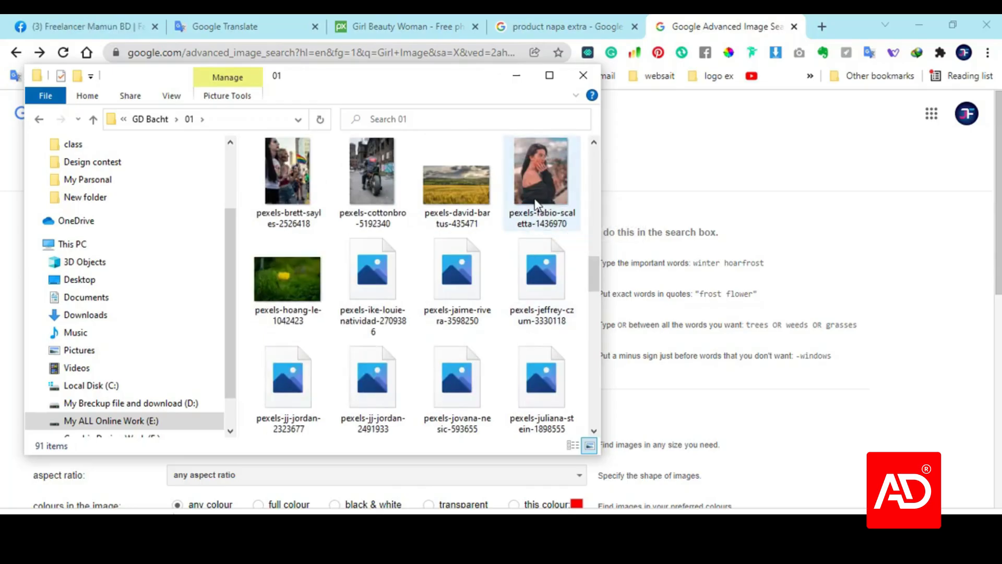
pyautogui.scroll(-7, 537, 213)
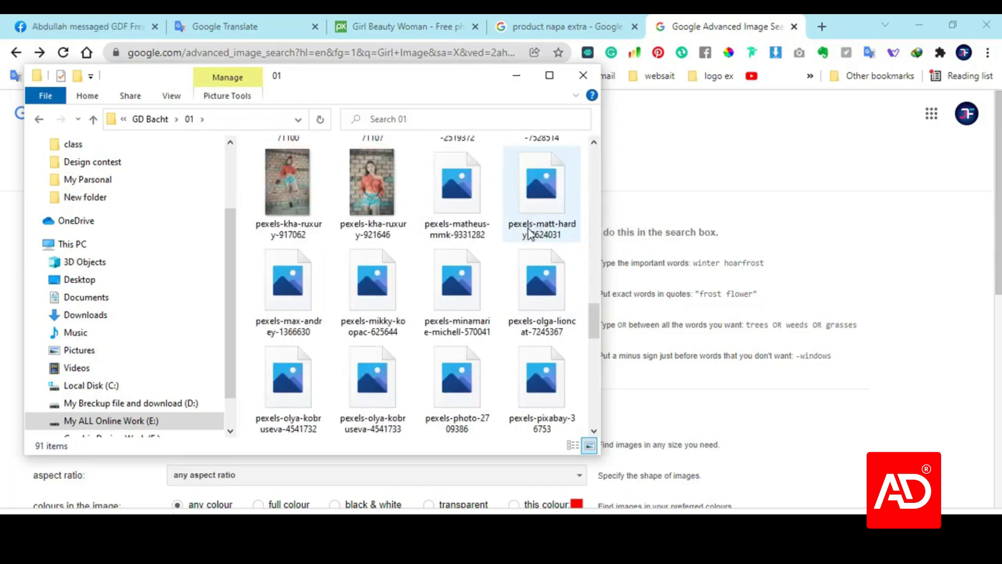
pyautogui.scroll(3, 459, 275)
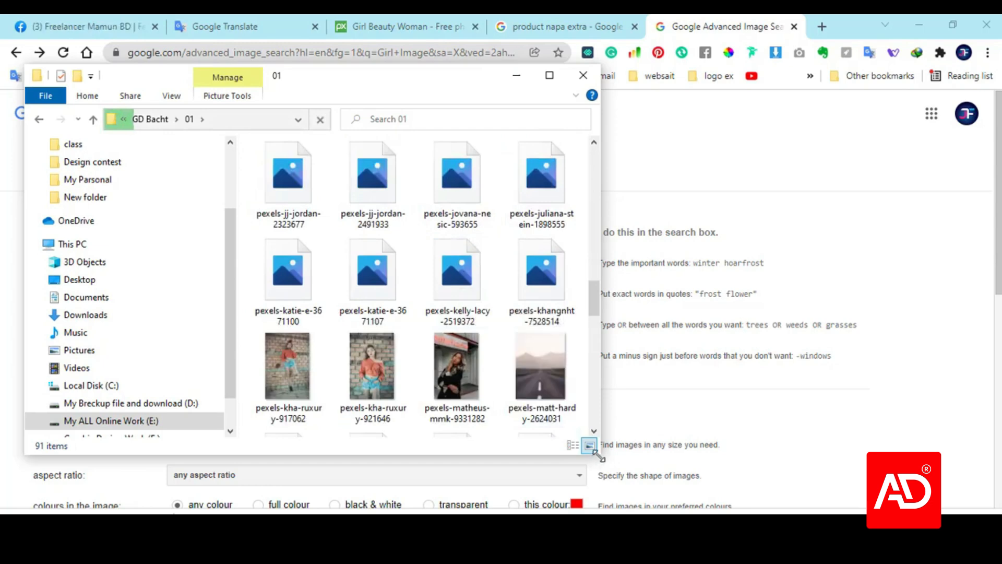
pyautogui.moveTo(601, 455); pyautogui.dragTo(966, 511)
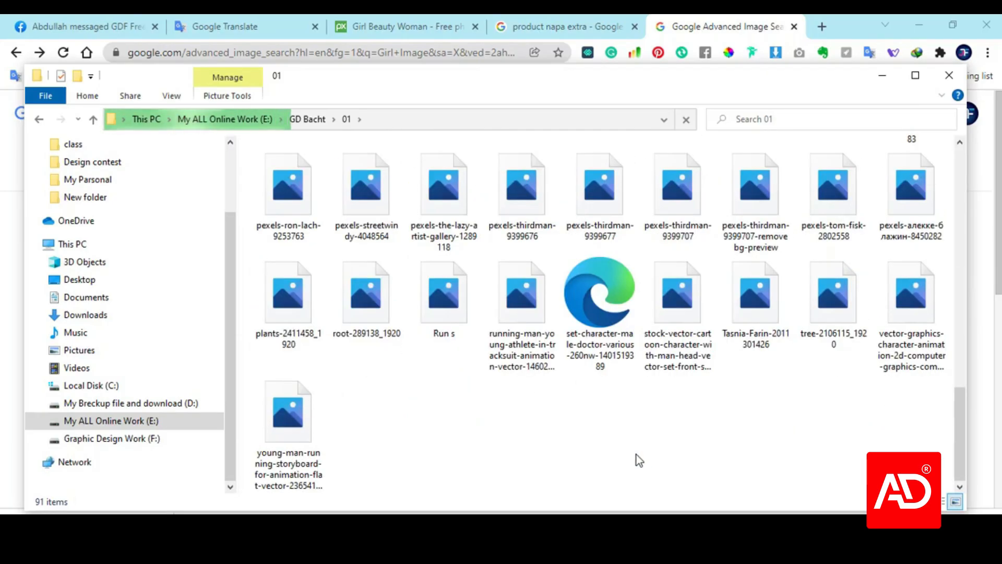
# - Find the photo of the girl holding a rainbow flag in the 01 folder and open it as a document in Photoshop
pyautogui.scroll(3, 636, 455)
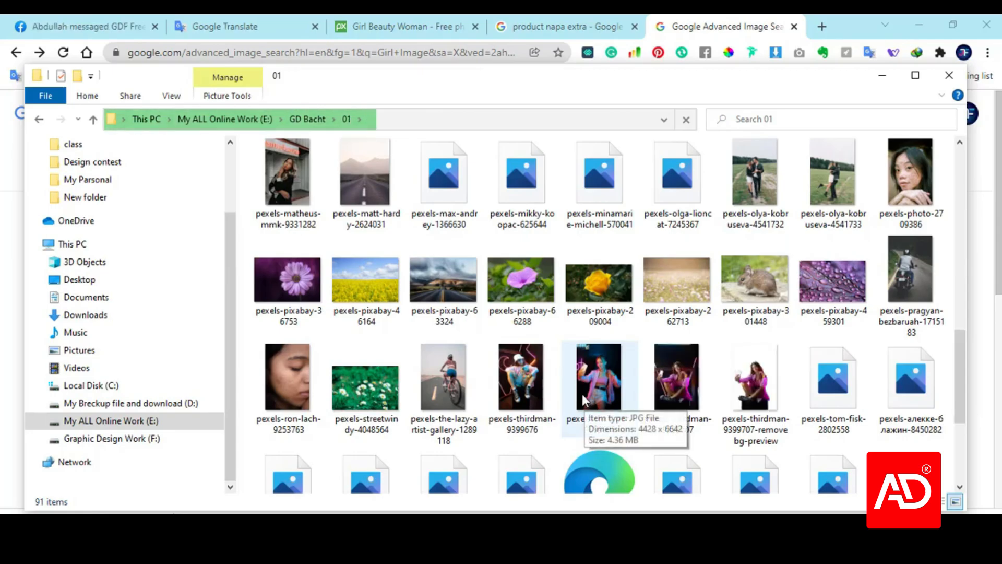
pyautogui.scroll(-3, 584, 399)
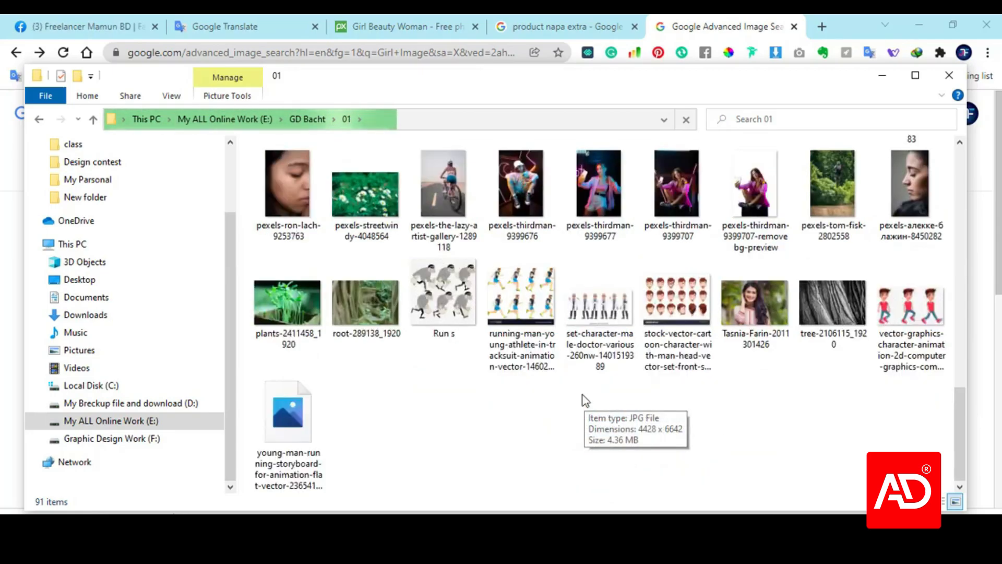
pyautogui.scroll(5, 583, 400)
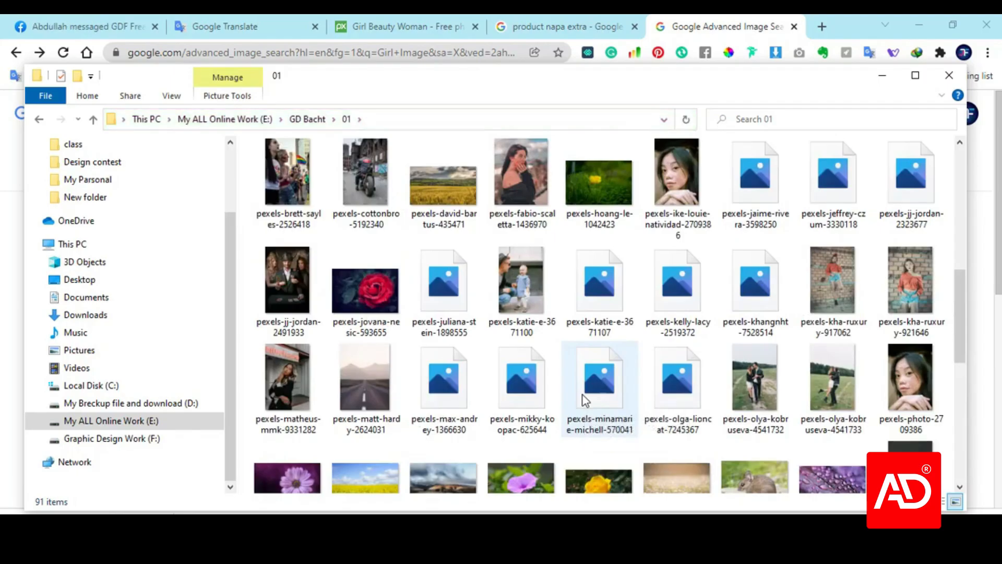
pyautogui.scroll(2, 584, 400)
pyautogui.scroll(3, 590, 398)
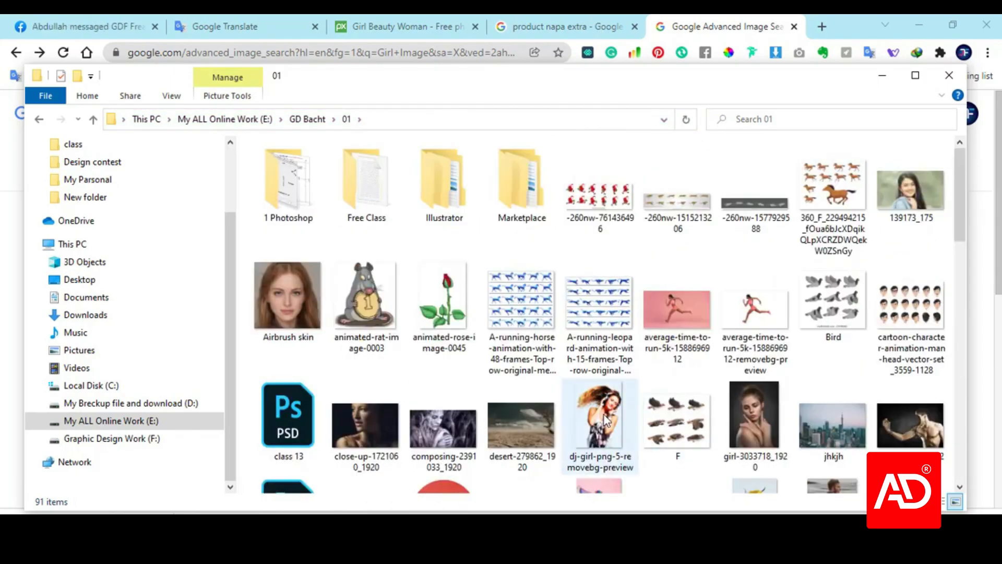
pyautogui.scroll(-2, 606, 416)
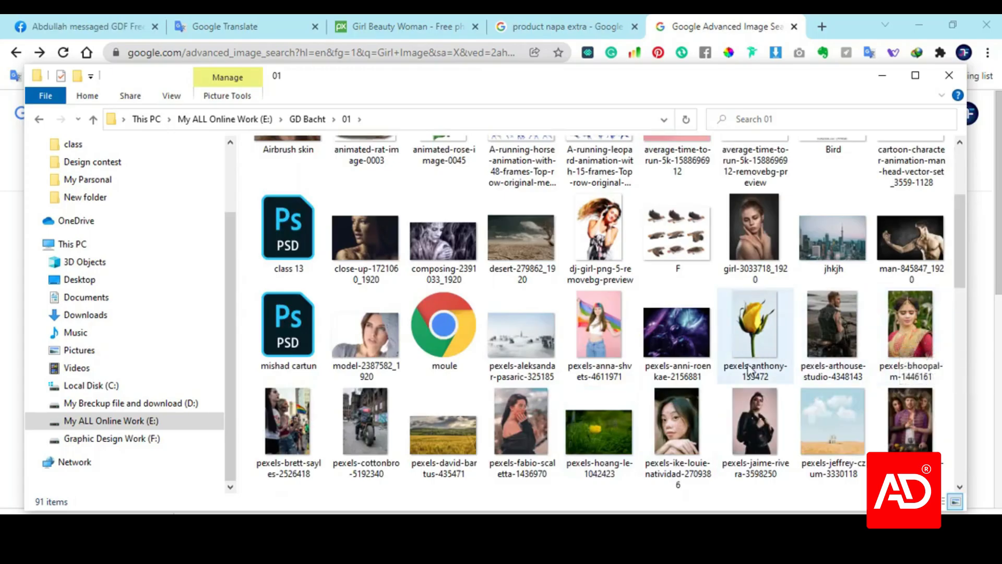
pyautogui.scroll(2, 750, 371)
pyautogui.scroll(-2, 750, 370)
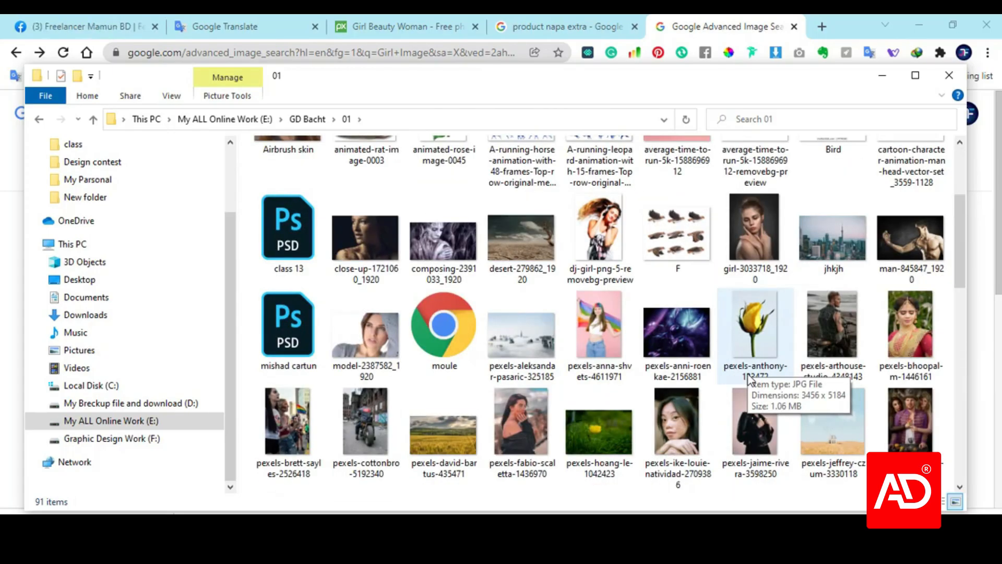
pyautogui.scroll(-3, 749, 377)
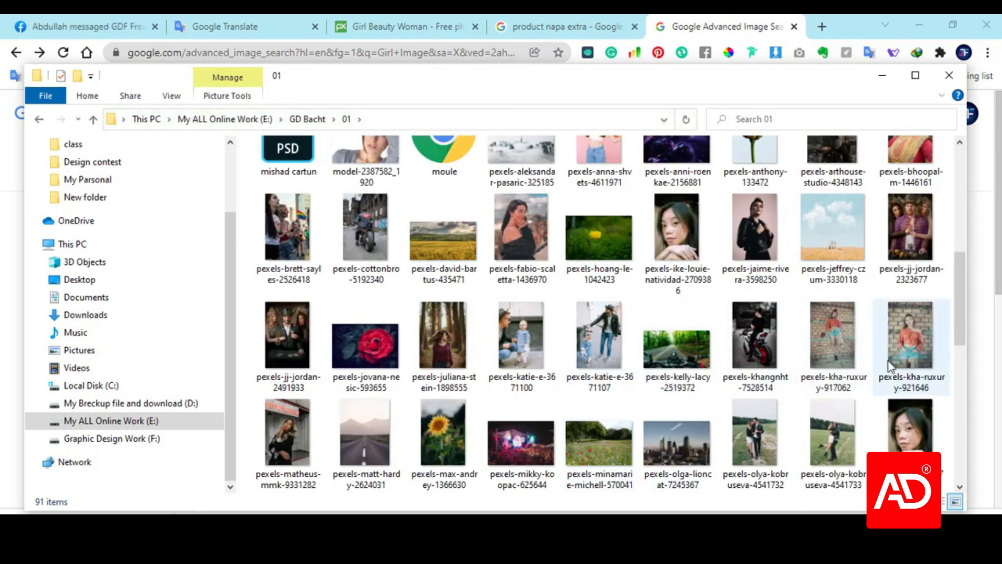
pyautogui.scroll(3, 871, 359)
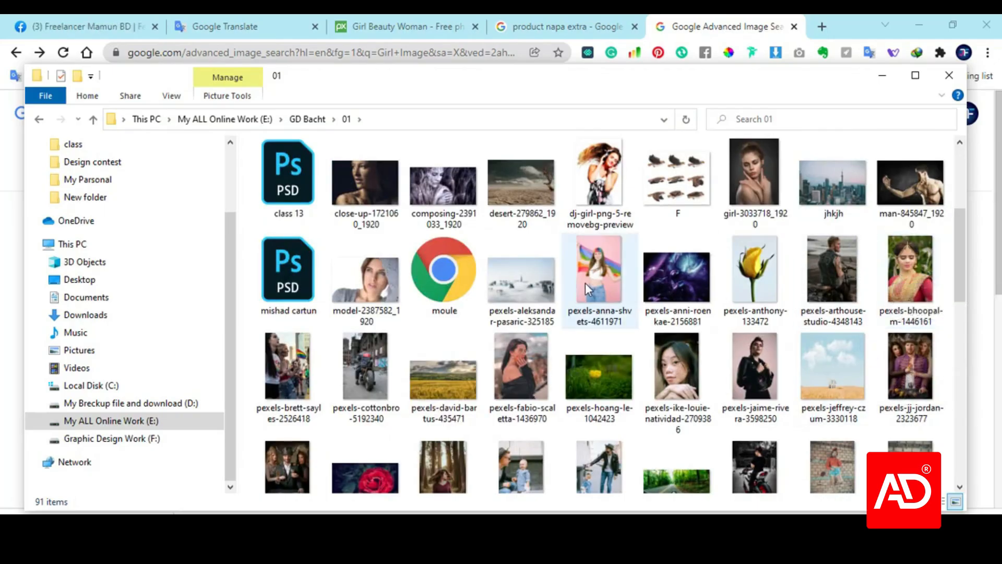
pyautogui.moveTo(584, 283); pyautogui.dragTo(535, 76)
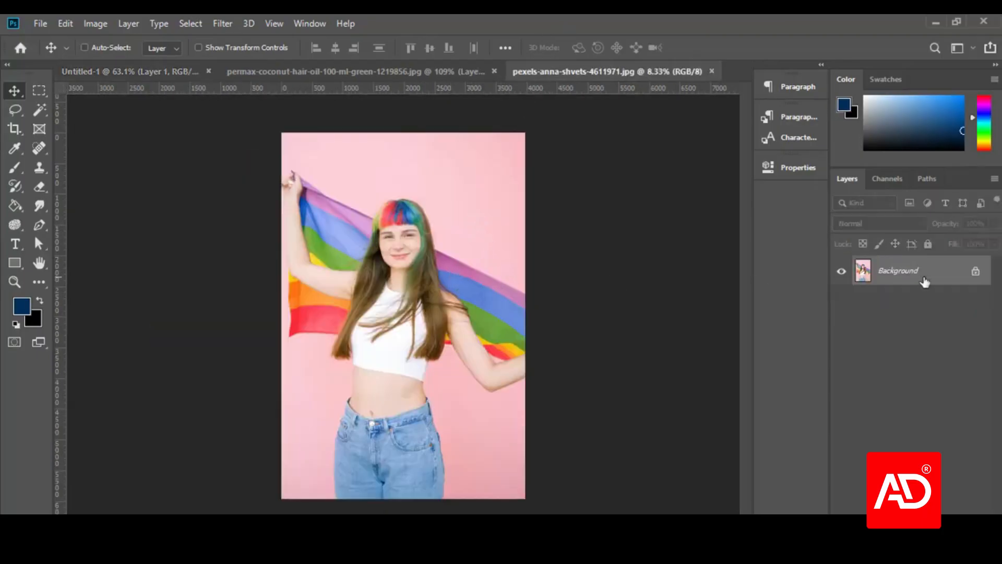
# - Unlock the Background layer, duplicate it, and fully lock the original Layer 0
pyautogui.click(975, 273)
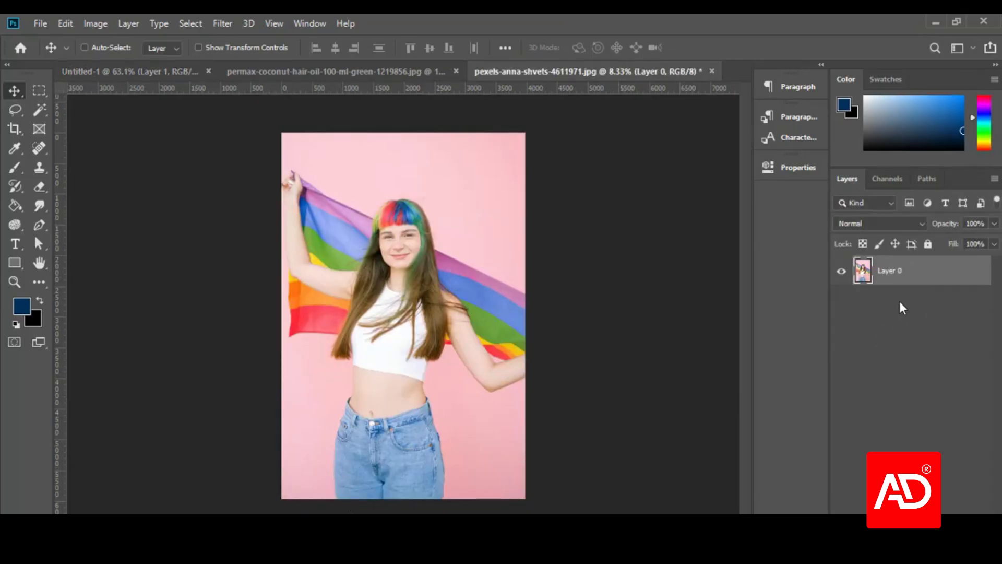
pyautogui.hotkey('ctrl', 'j')
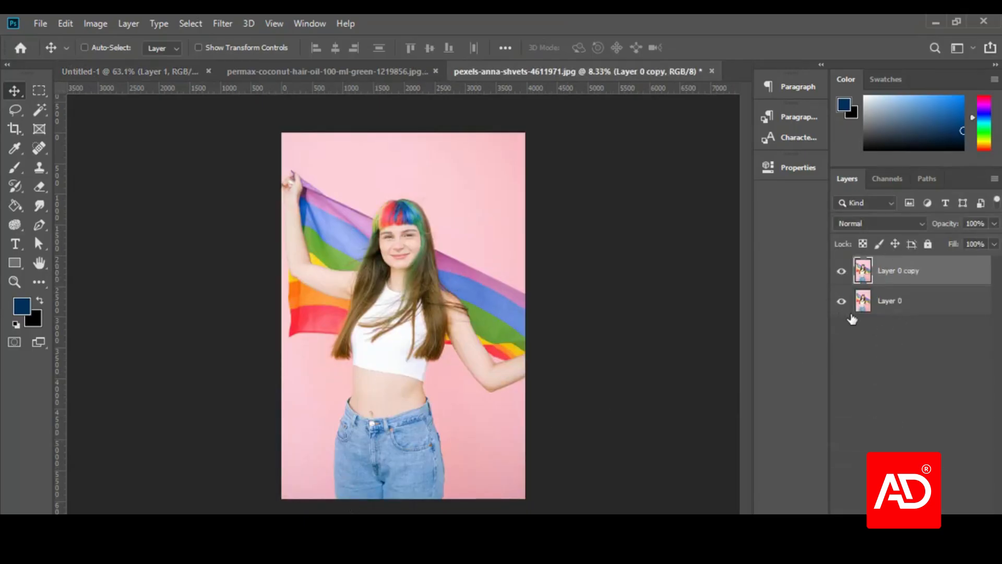
pyautogui.click(882, 306)
pyautogui.click(927, 244)
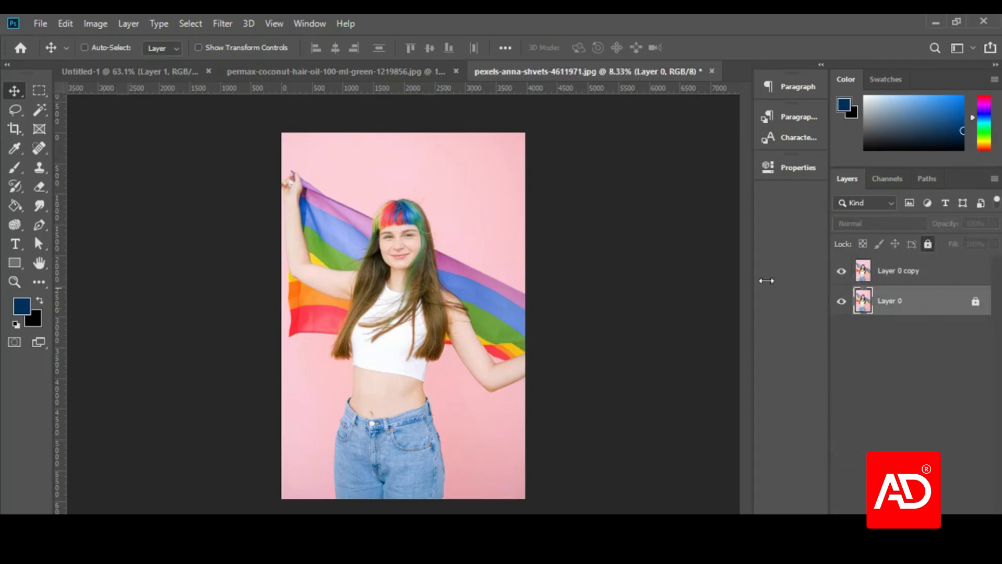
# - Activate Layer 0 copy, try the Magic Wand on the white top and the hair, and clear the selection
pyautogui.click(881, 276)
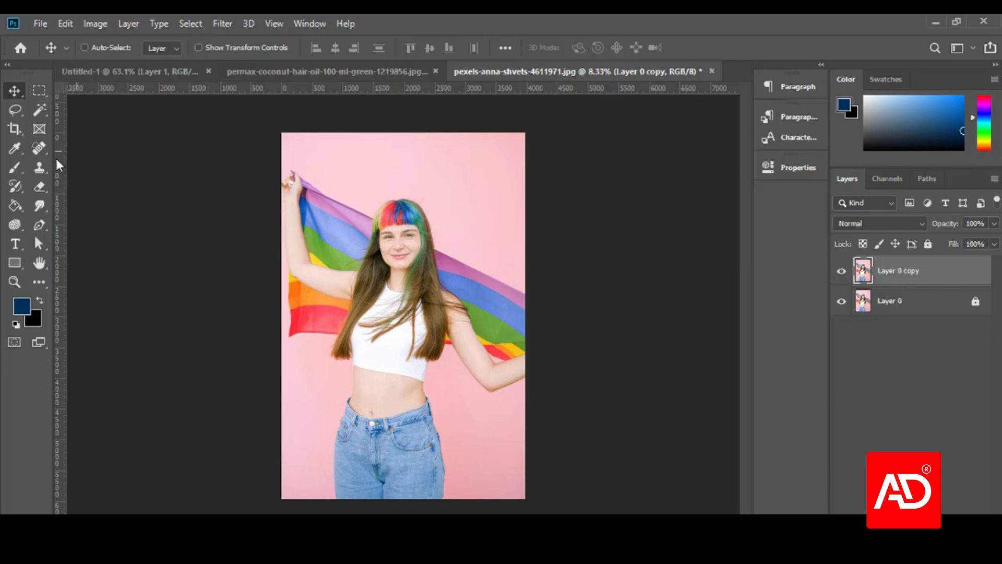
pyautogui.click(36, 114)
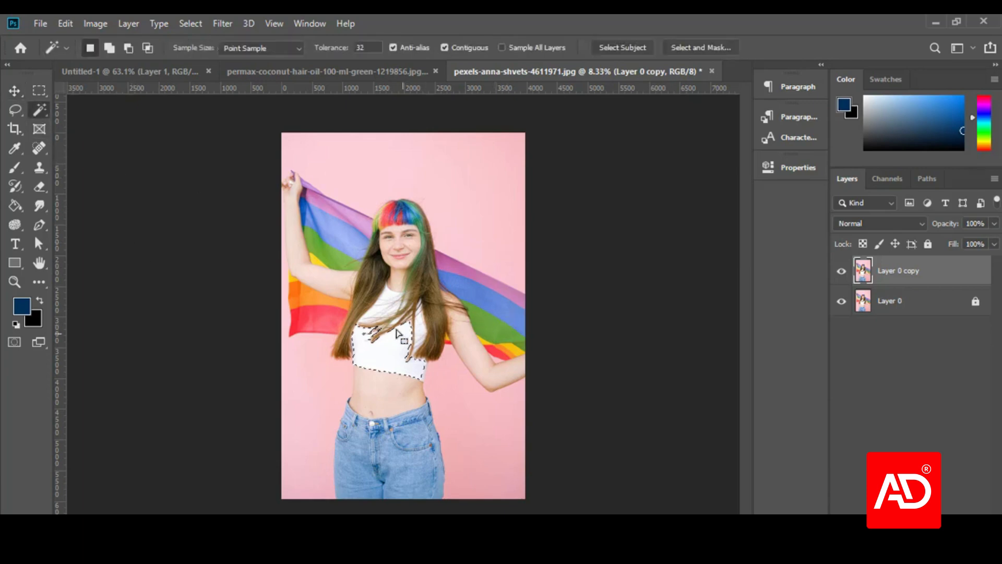
pyautogui.click(376, 284)
pyautogui.hotkey('ctrl', 'd')
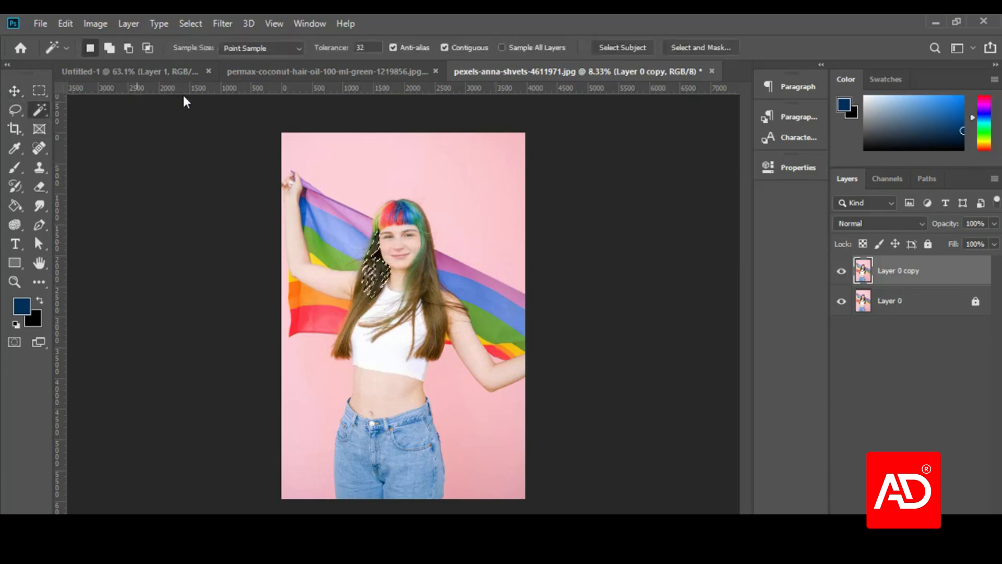
# - Build up a Magic Wand selection over the lowered arm, the hair, and the orange and red flag stripes
pyautogui.click(487, 345)
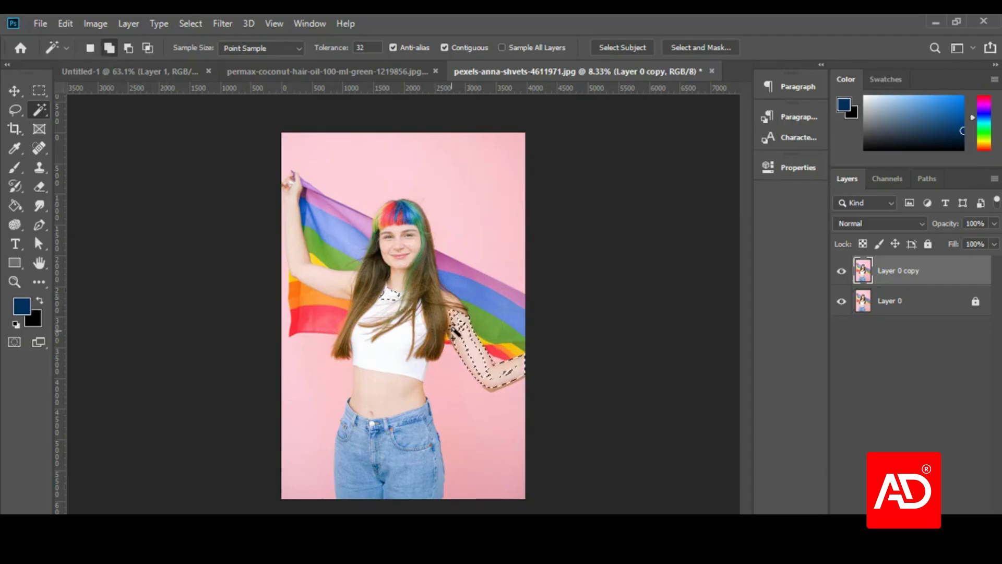
pyautogui.click(364, 298)
pyautogui.click(320, 299)
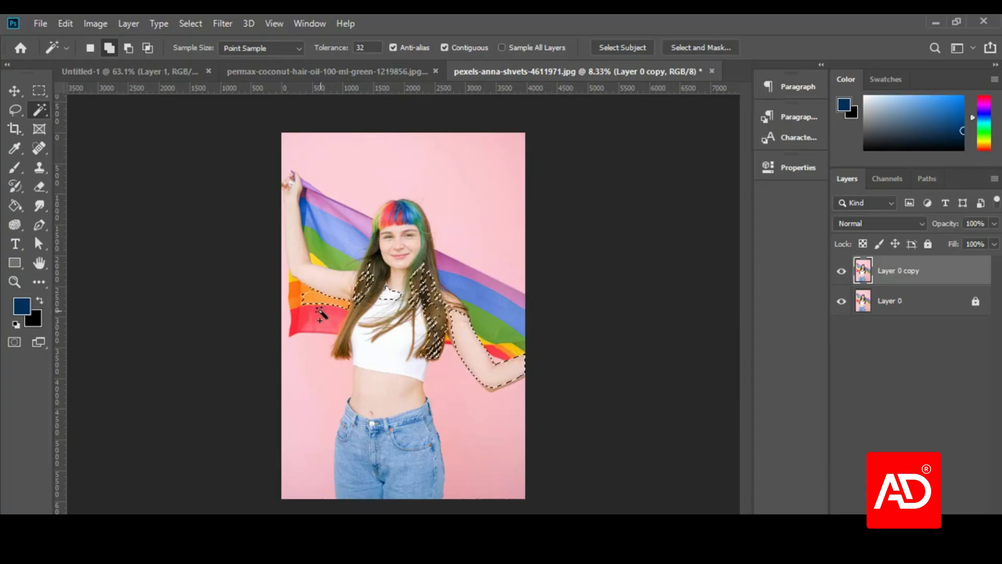
pyautogui.click(319, 313)
pyautogui.click(322, 267)
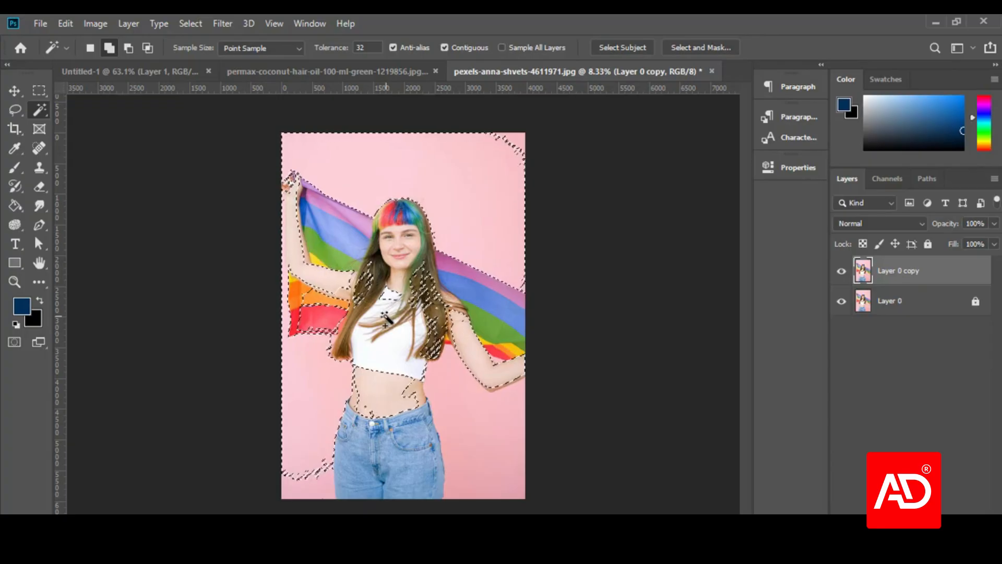
pyautogui.hotkey('ctrl', 'z')
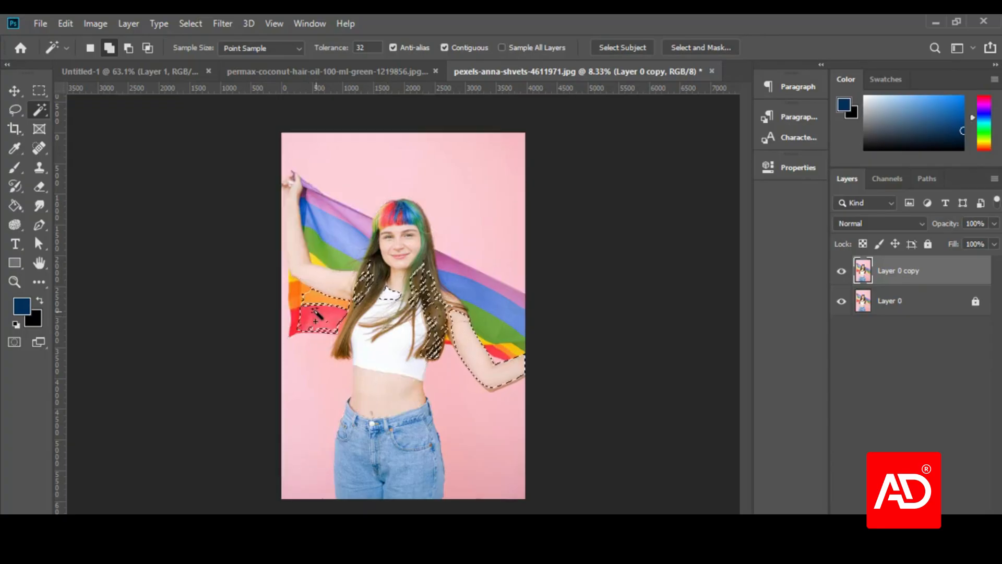
pyautogui.click(303, 290)
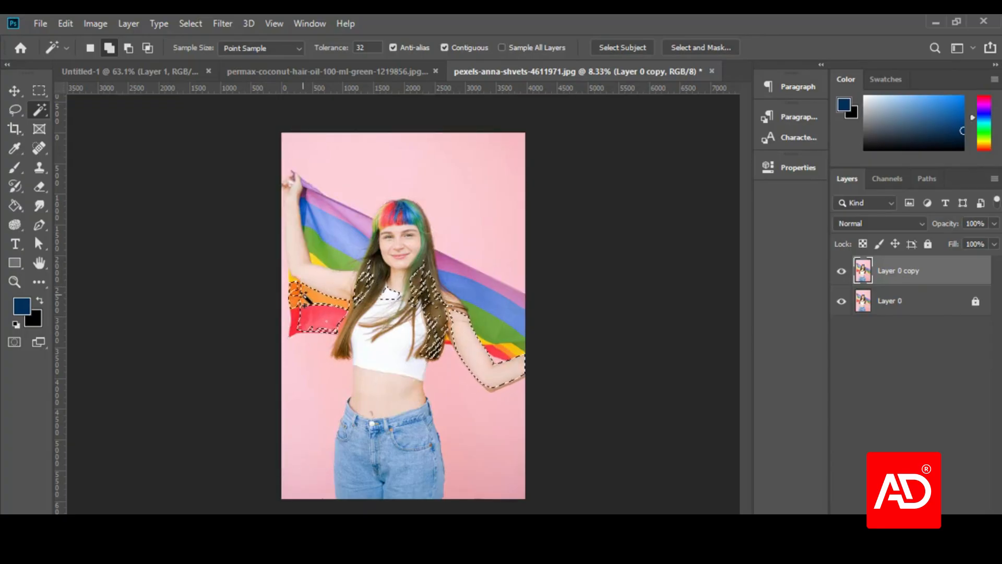
# - Set the Magic Wand tolerance to 64 and extend the selection over the raised arm and the flag's other stripes
pyautogui.doubleClick(366, 49)
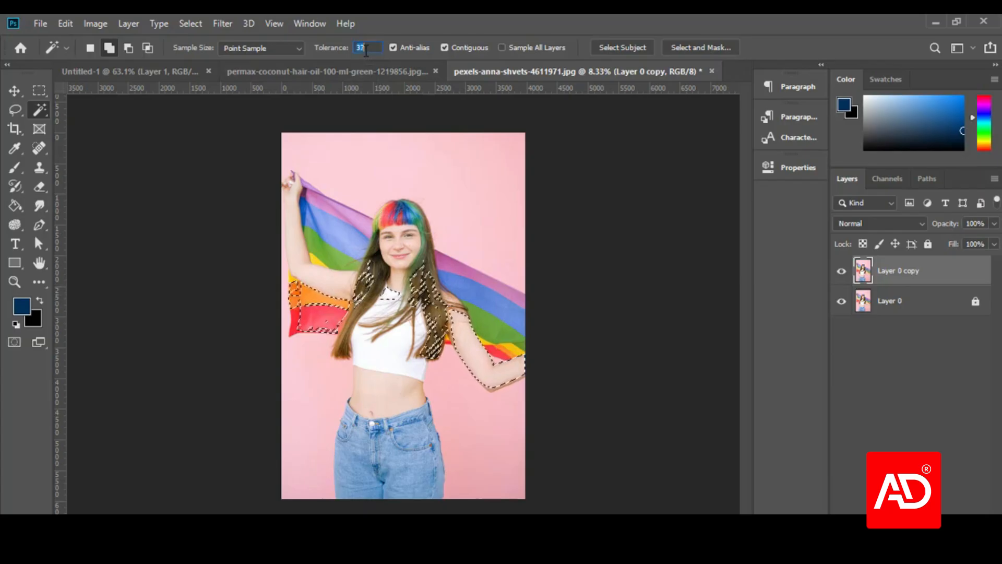
pyautogui.write('50')
pyautogui.press('Return')
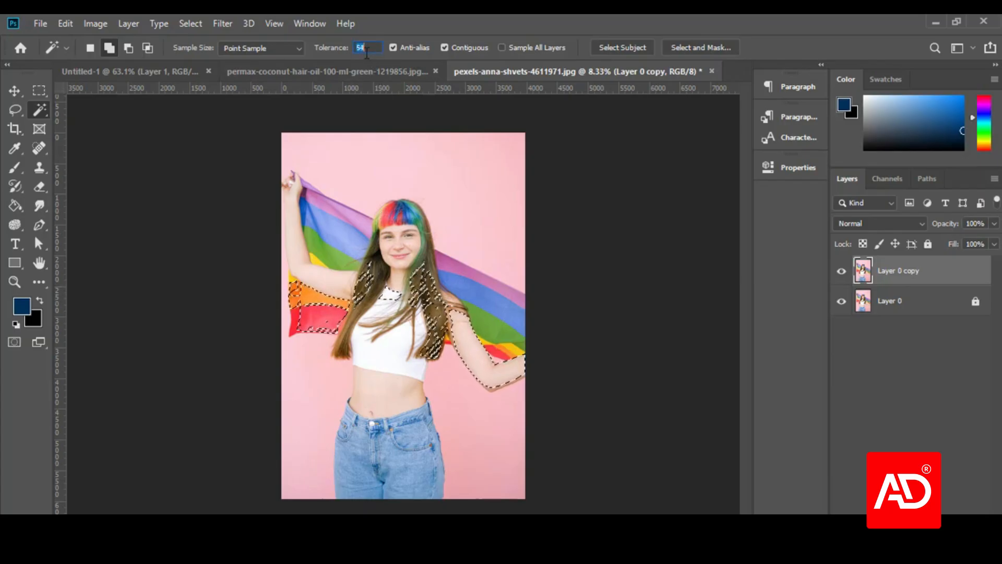
pyautogui.write('64')
pyautogui.press('Return')
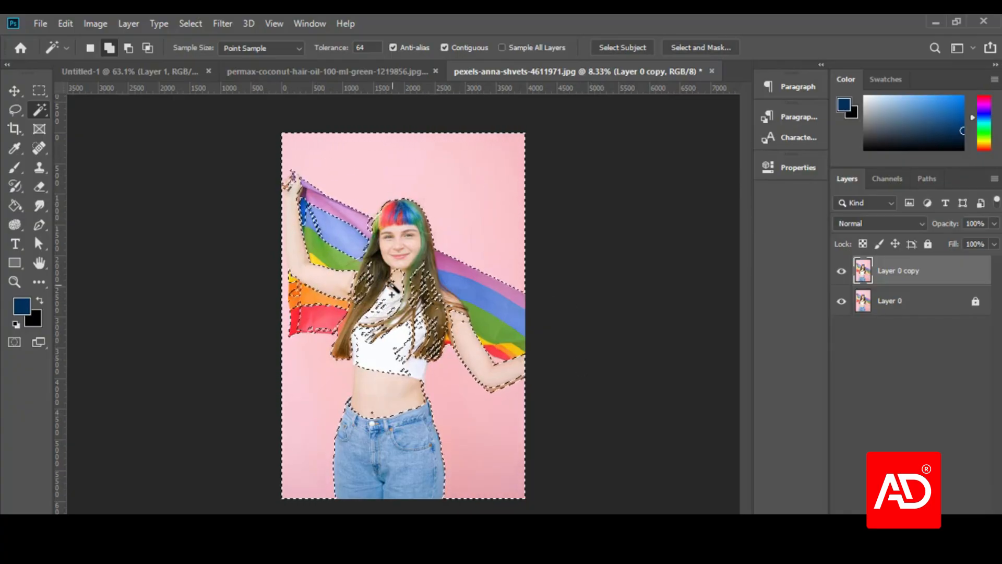
pyautogui.scroll(3, 333, 261)
pyautogui.scroll(3, 285, 227)
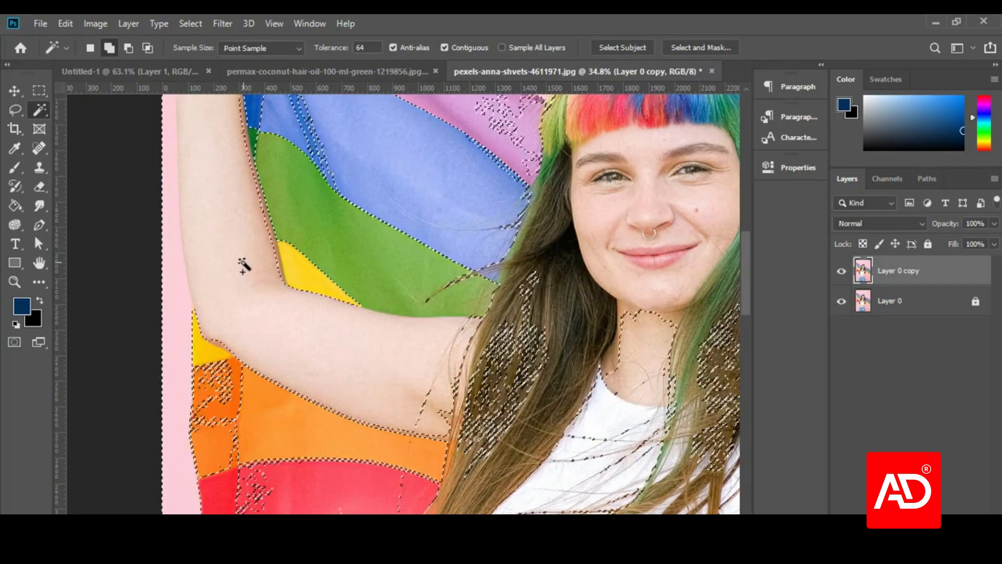
pyautogui.click(260, 285)
pyautogui.click(460, 311)
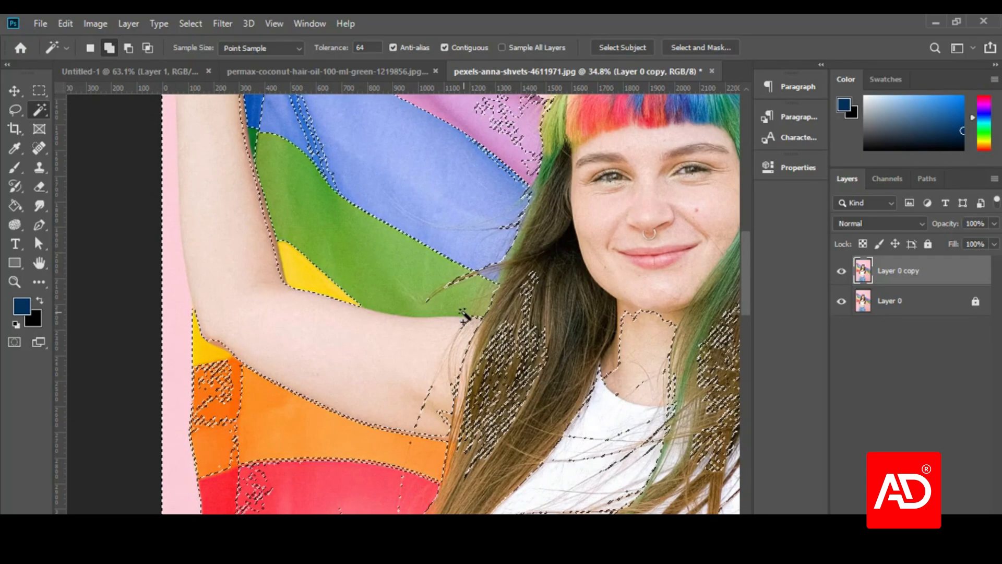
# - Set the Magic Wand tolerance to 25 and add the skin of the raised arm to the selection
pyautogui.click(368, 47)
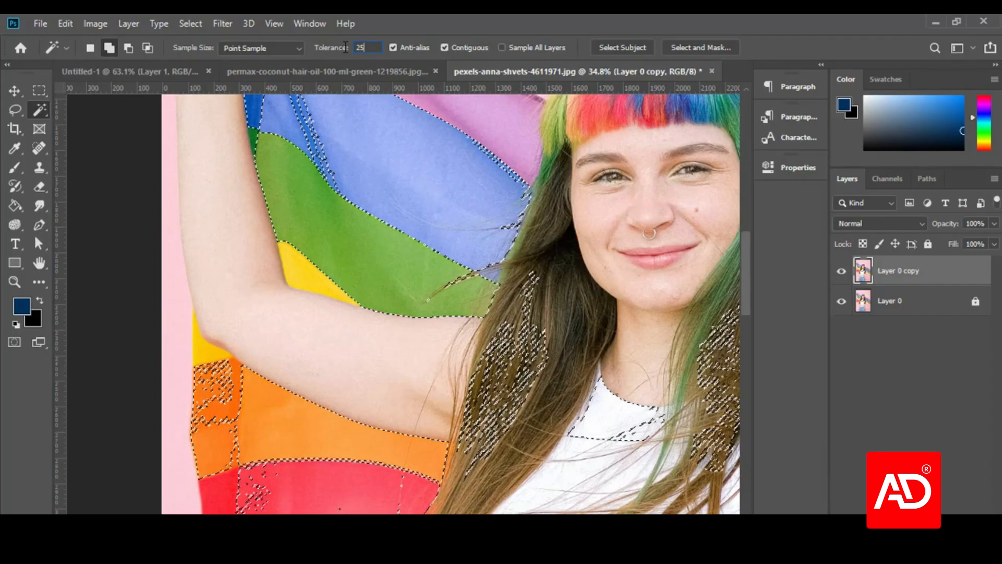
pyautogui.click(241, 241)
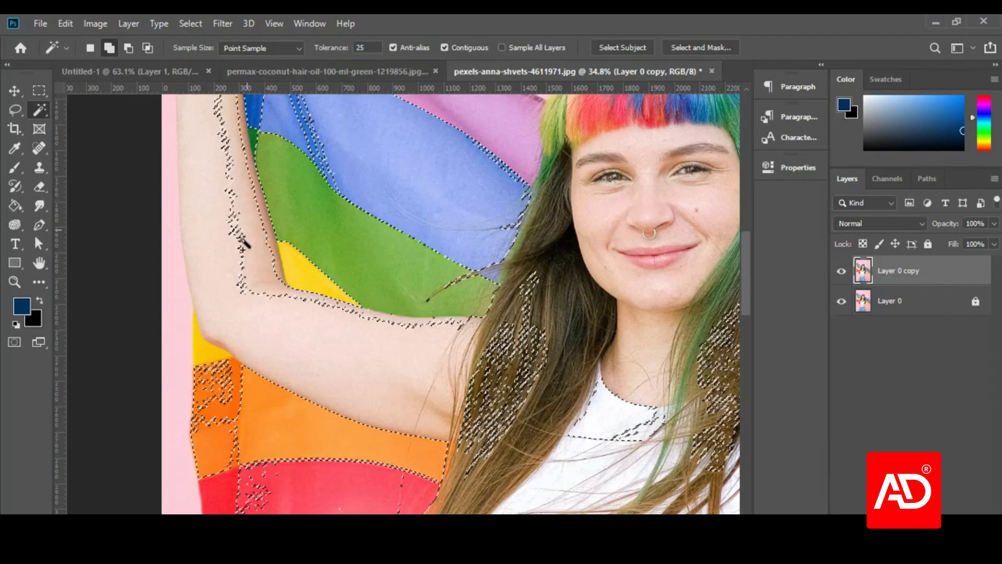
pyautogui.click(234, 259)
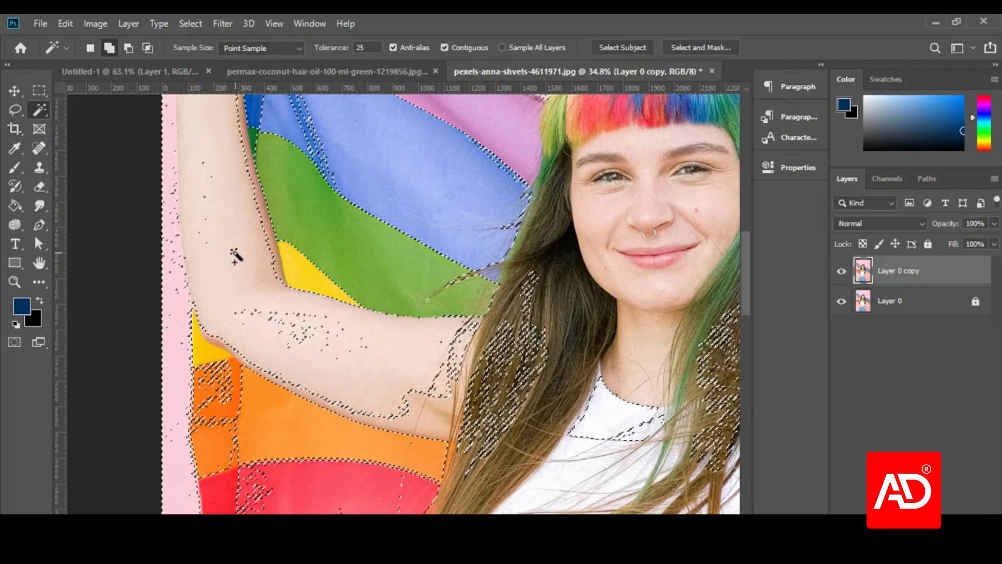
# - Refine the Magic Wand selection over the raised arm's skin, undo the addition at the hand, and set the tolerance to 15
pyautogui.click(244, 248)
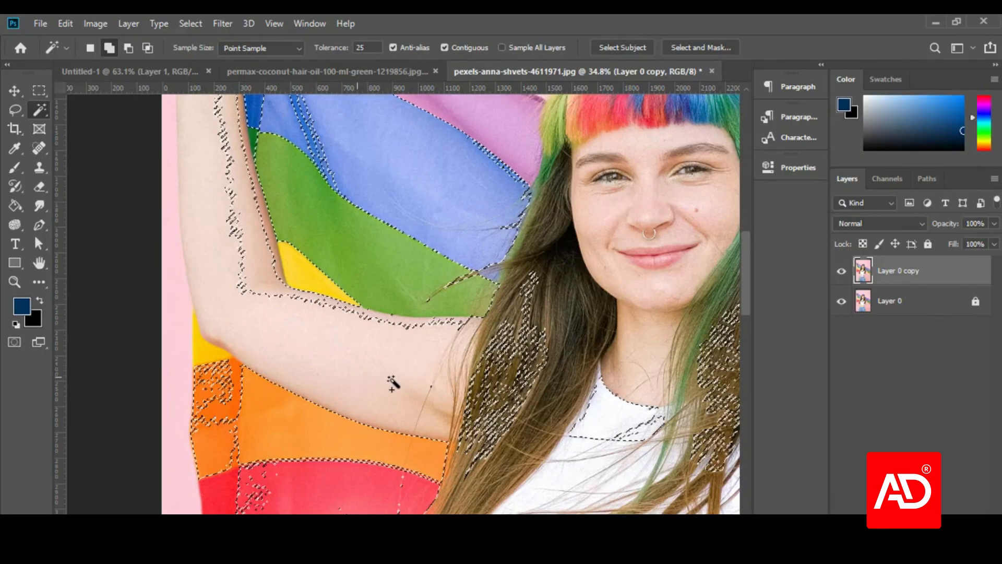
pyautogui.click(433, 391)
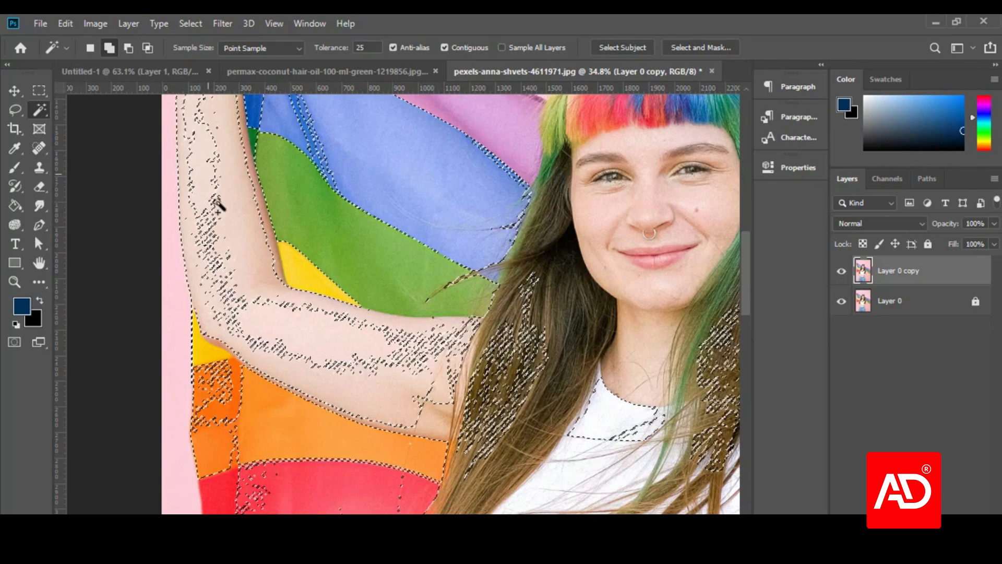
pyautogui.scroll(5, 270, 285)
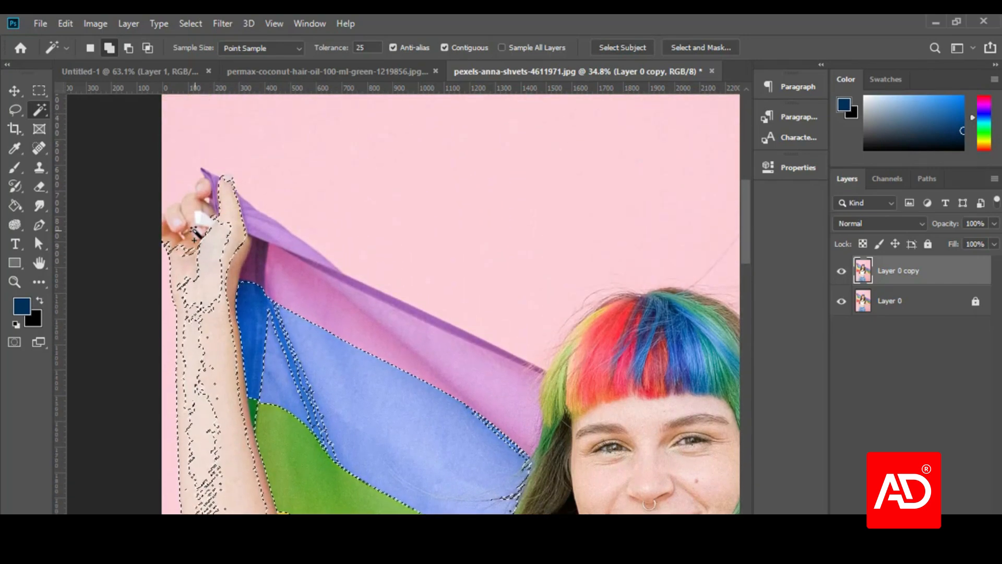
pyautogui.click(197, 226)
pyautogui.hotkey('ctrl', 'z')
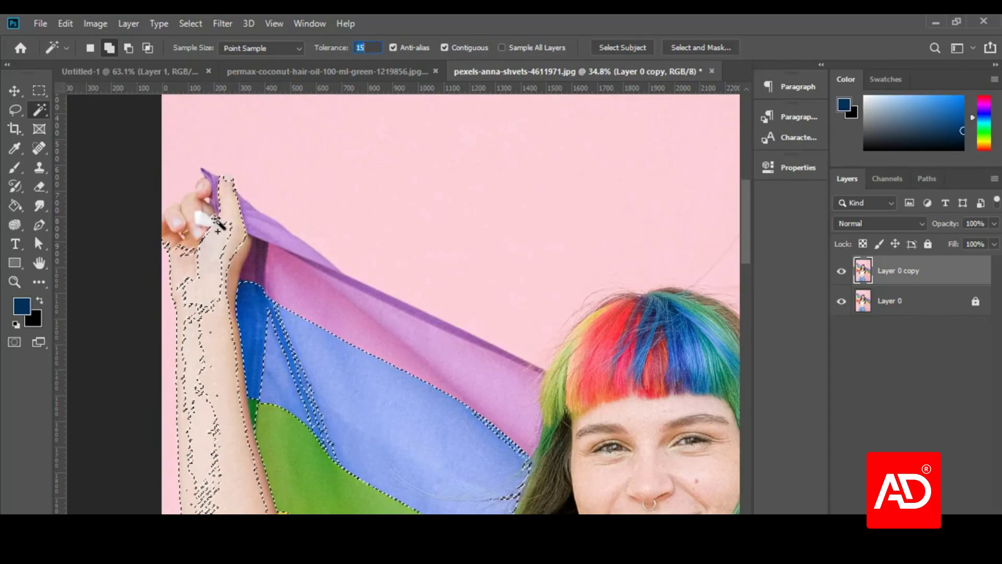
pyautogui.press('alt')
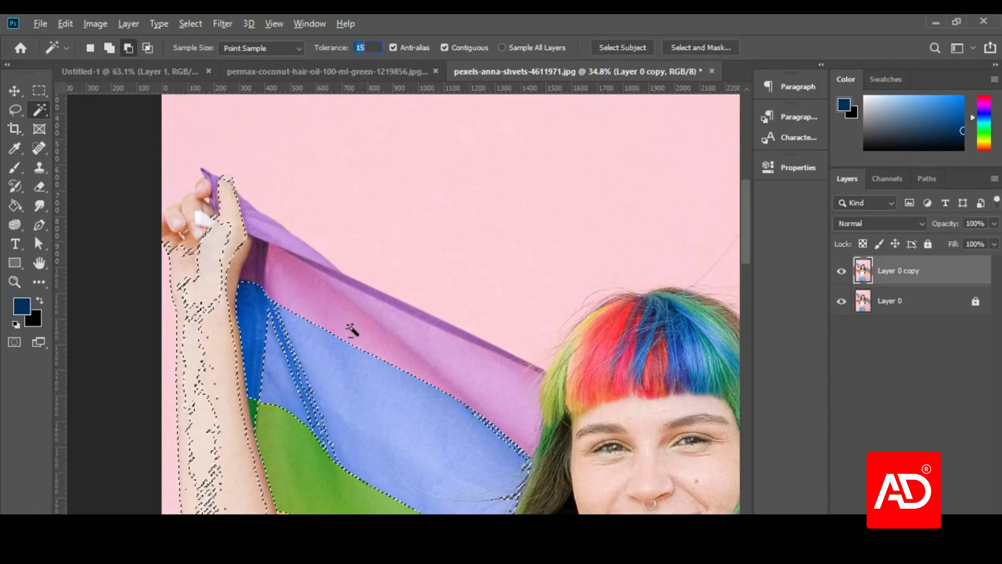
pyautogui.press('shift')
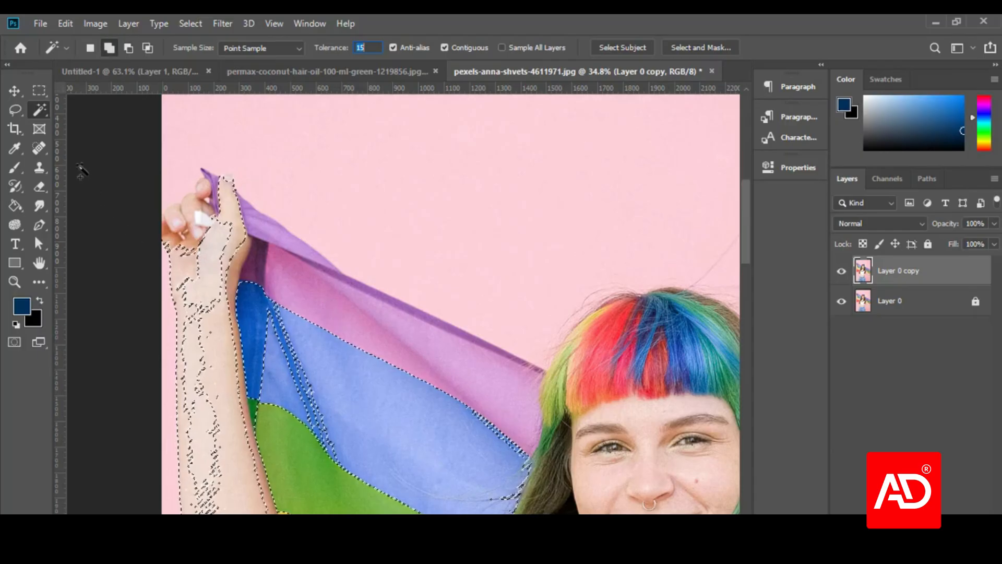
# - Switch to the Move tool and examine the pink background above the flag down to its individual pixels
pyautogui.click(17, 90)
pyautogui.scroll(8, 378, 257)
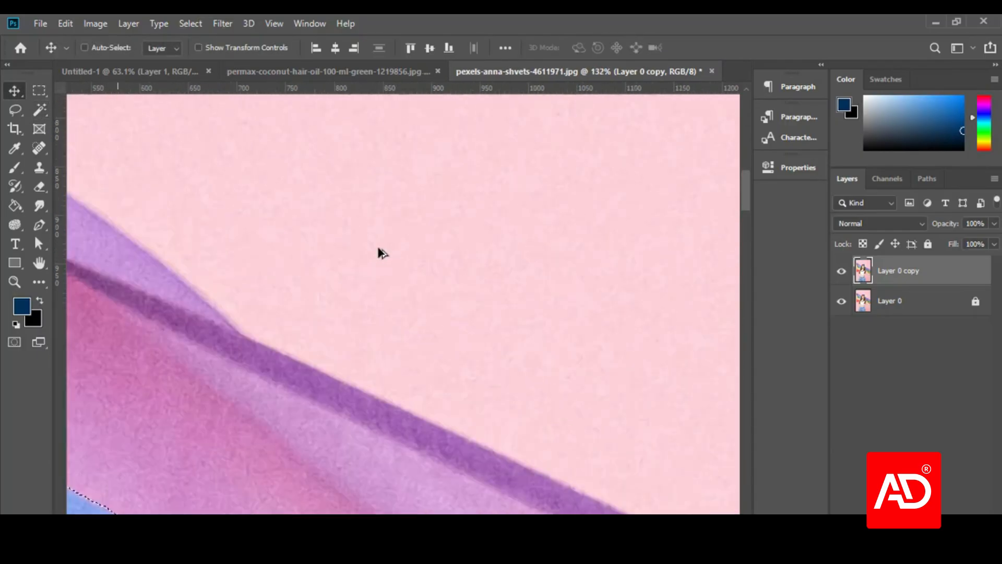
pyautogui.scroll(3, 386, 298)
pyautogui.scroll(-8, 404, 334)
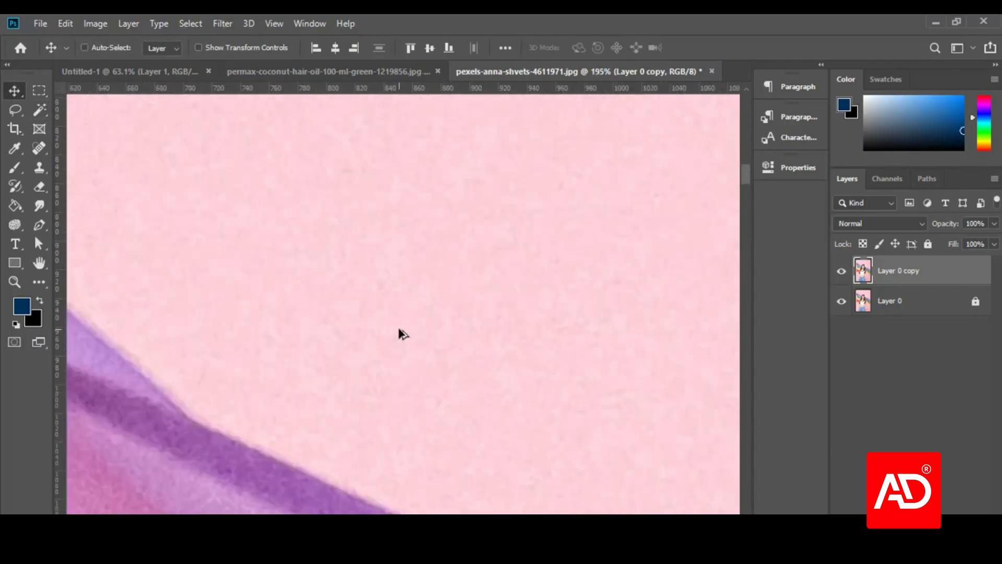
pyautogui.scroll(2, 389, 256)
pyautogui.scroll(15, 388, 256)
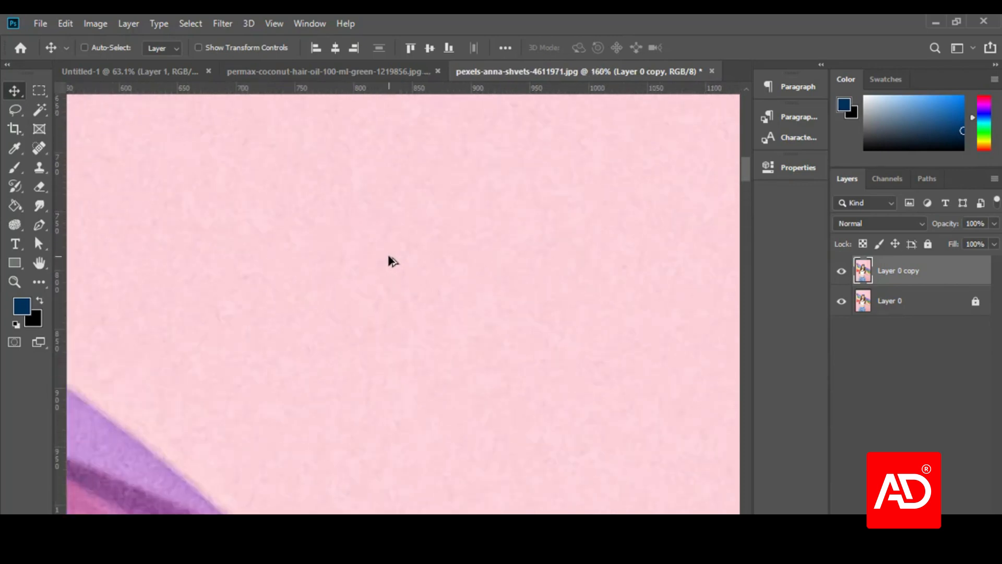
pyautogui.scroll(7, 388, 255)
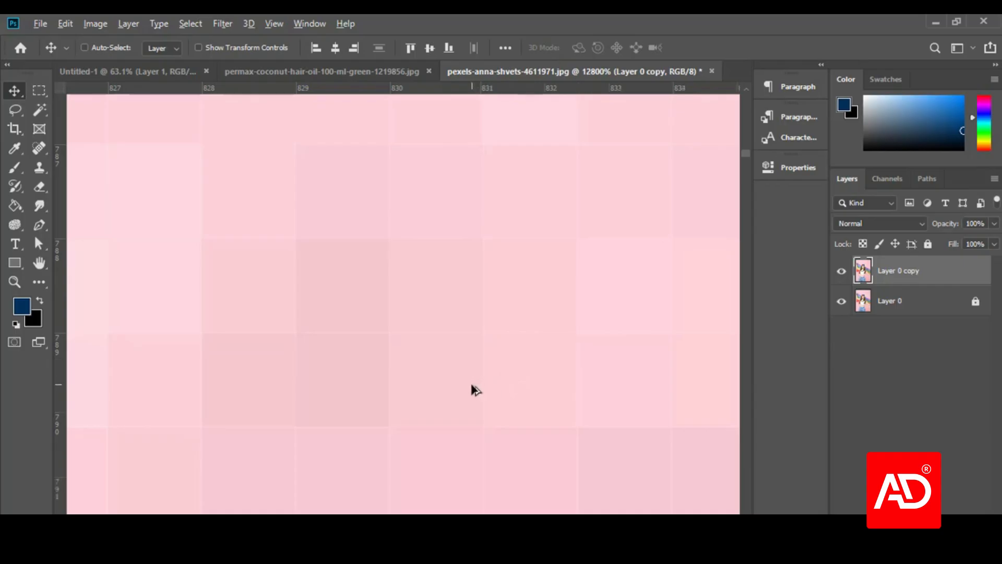
pyautogui.scroll(-3, 472, 389)
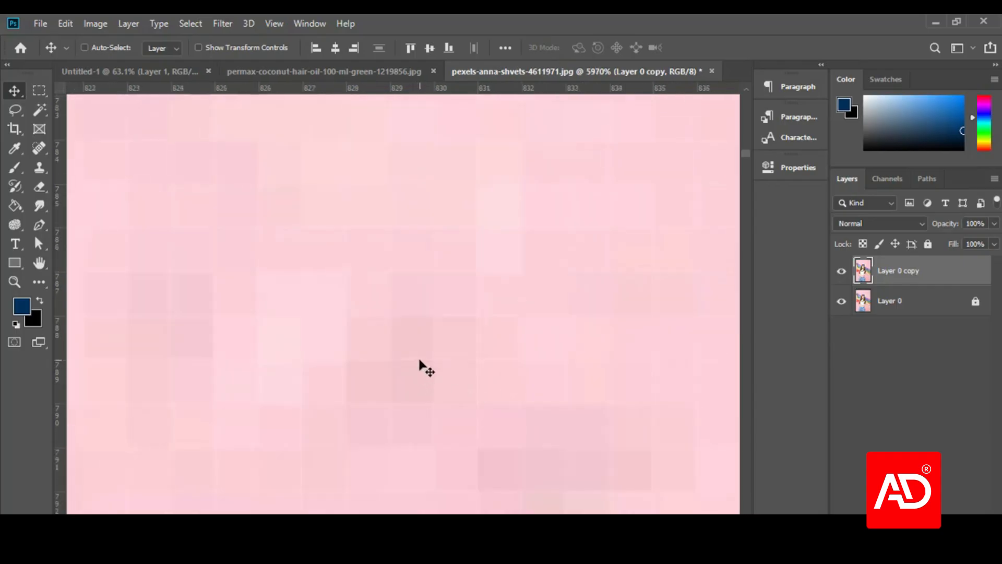
pyautogui.scroll(-3, 418, 344)
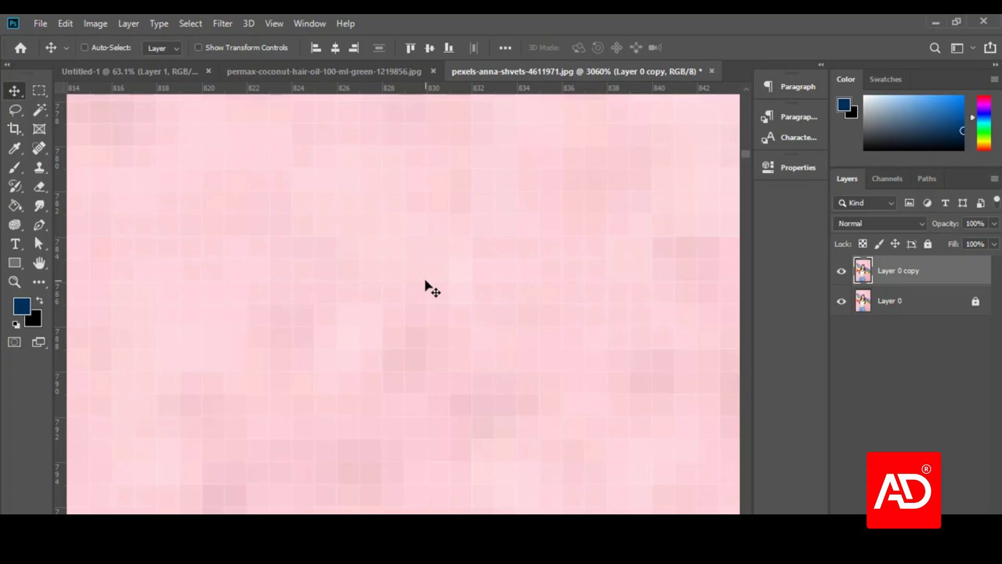
pyautogui.scroll(-13, 425, 286)
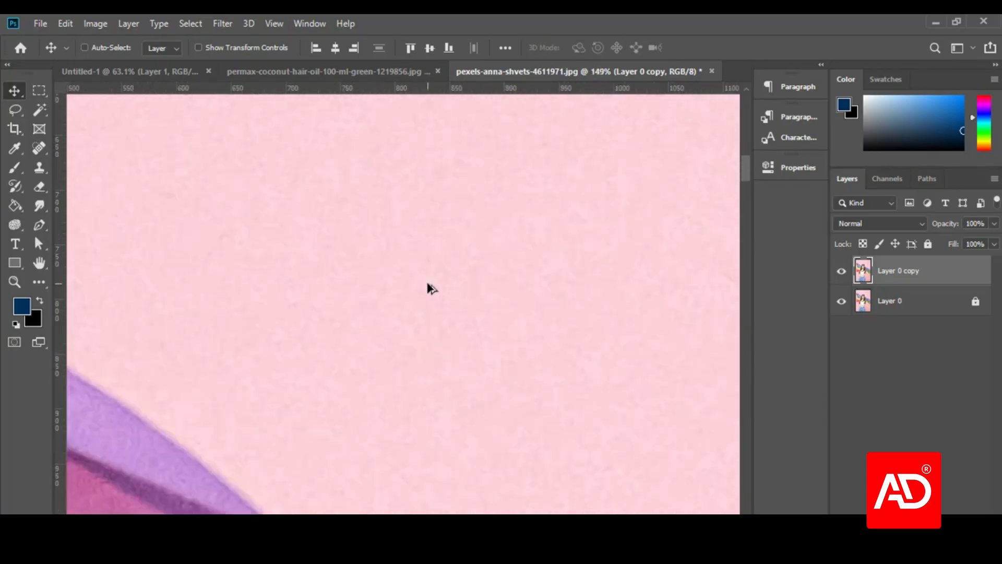
pyautogui.scroll(-7, 429, 287)
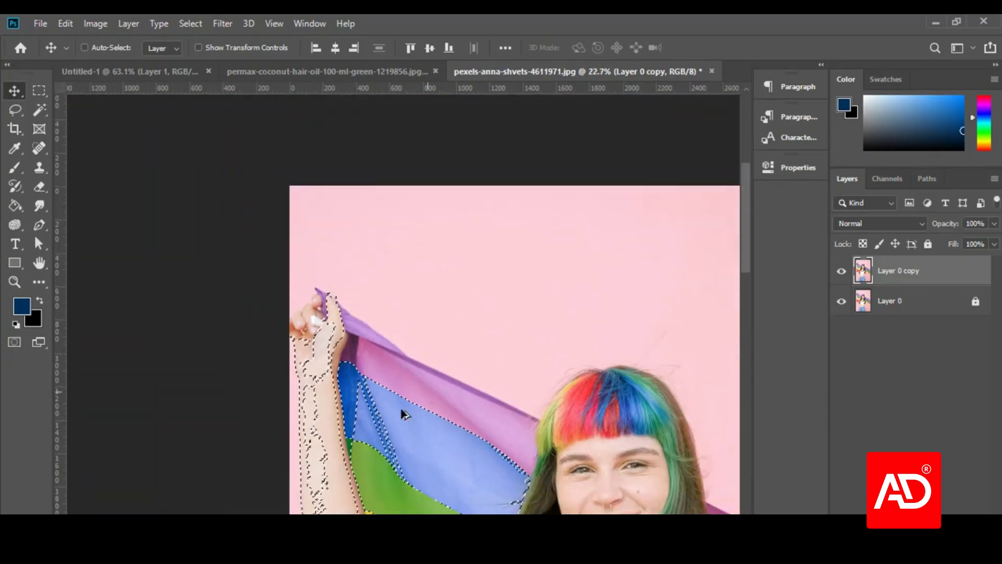
# - Return to the Magic Wand at tolerance 15 and add the flag's pink-violet stripe, including its darker upper part, to the selection
pyautogui.scroll(3, 403, 414)
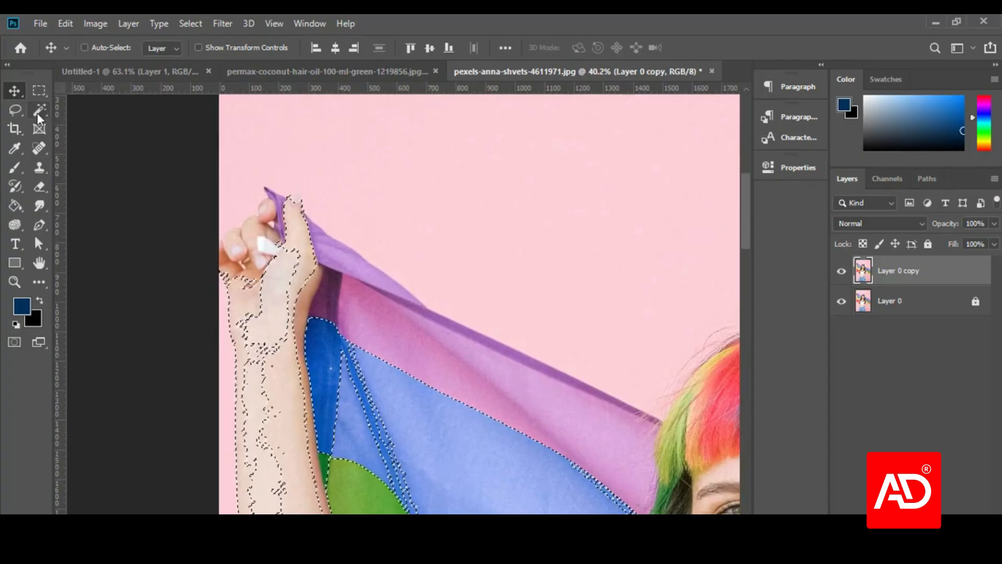
pyautogui.click(37, 111)
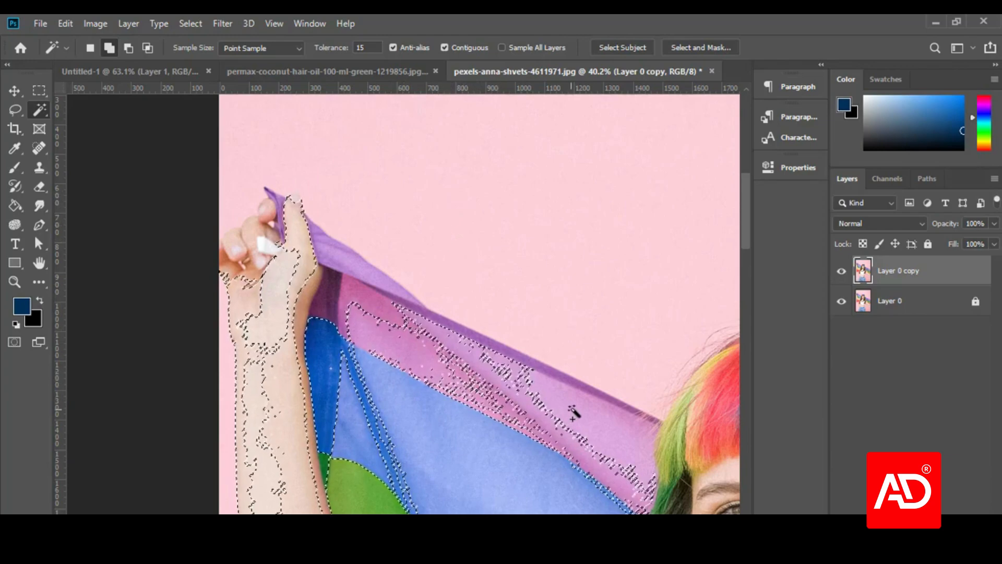
pyautogui.scroll(8, 371, 290)
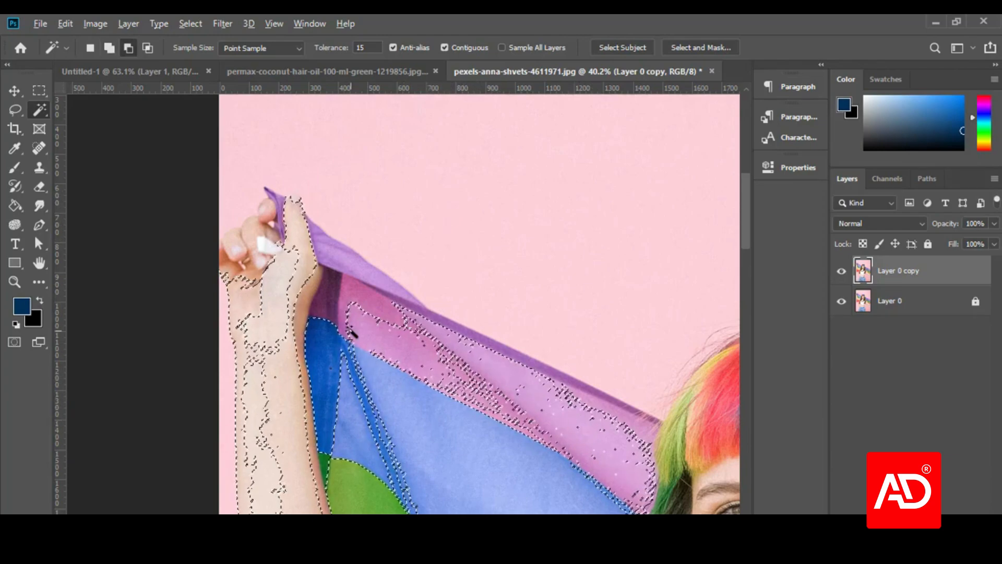
pyautogui.scroll(2, 371, 290)
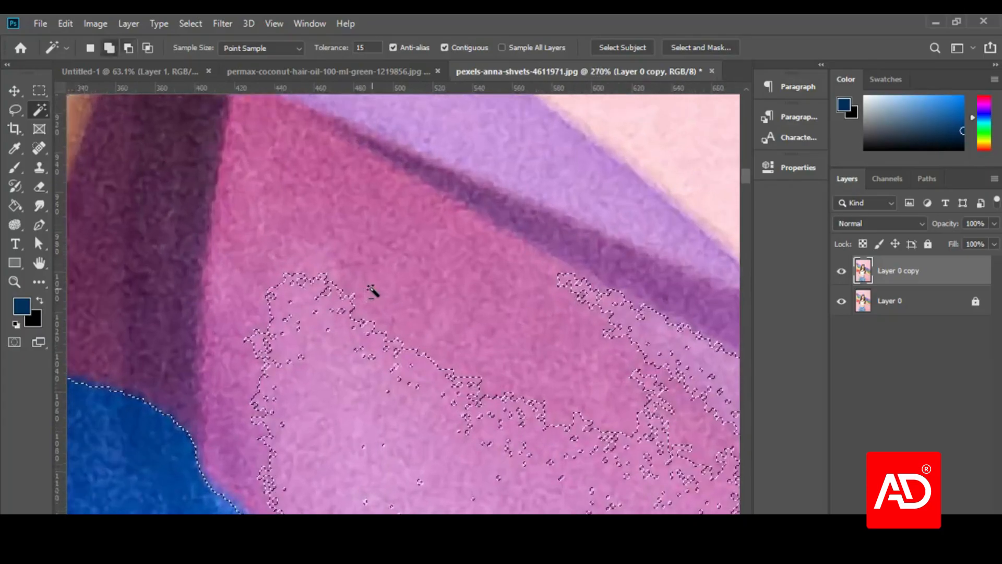
pyautogui.click(385, 263)
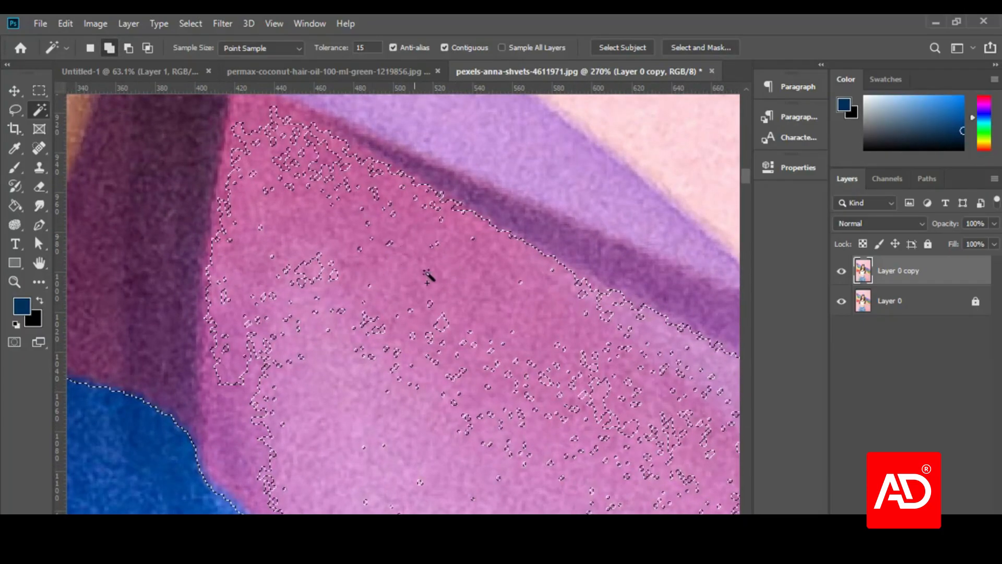
# - Add the dark purple fold beside the wrist and its remaining shaded areas to the selection
pyautogui.scroll(-2, 422, 292)
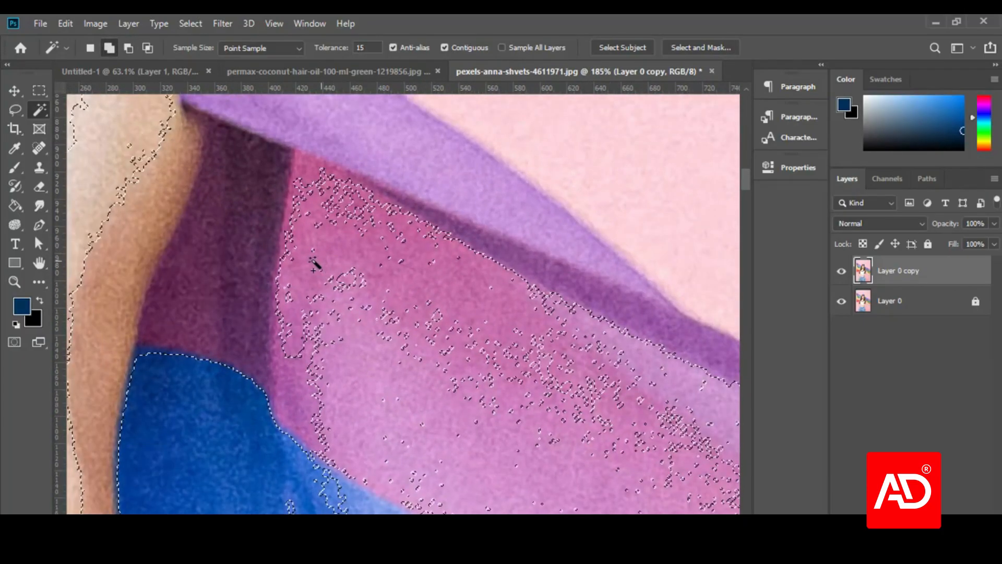
pyautogui.keyDown('shift'); pyautogui.click(250, 287); pyautogui.keyUp('shift')
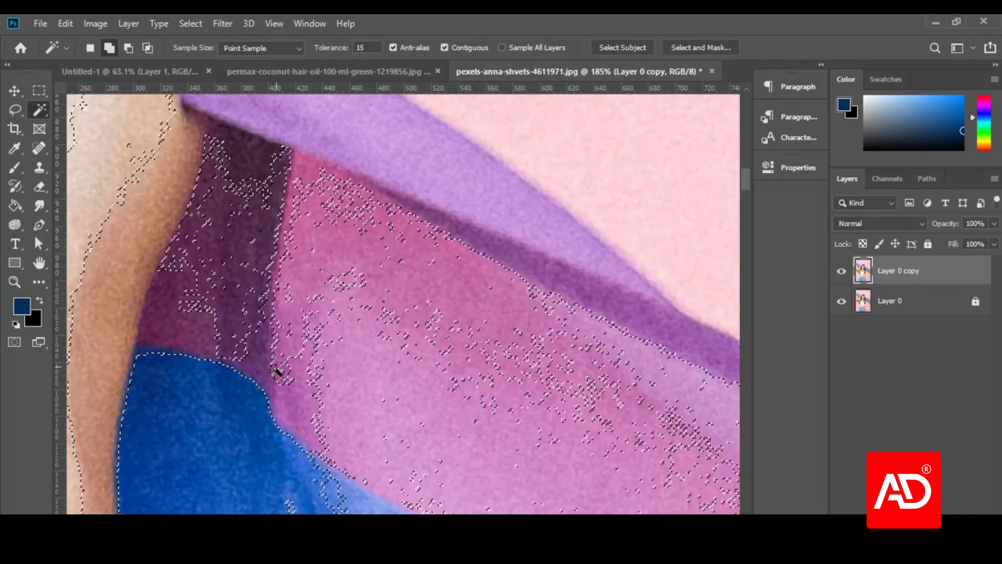
pyautogui.keyDown('shift'); pyautogui.click(135, 319); pyautogui.keyUp('shift')
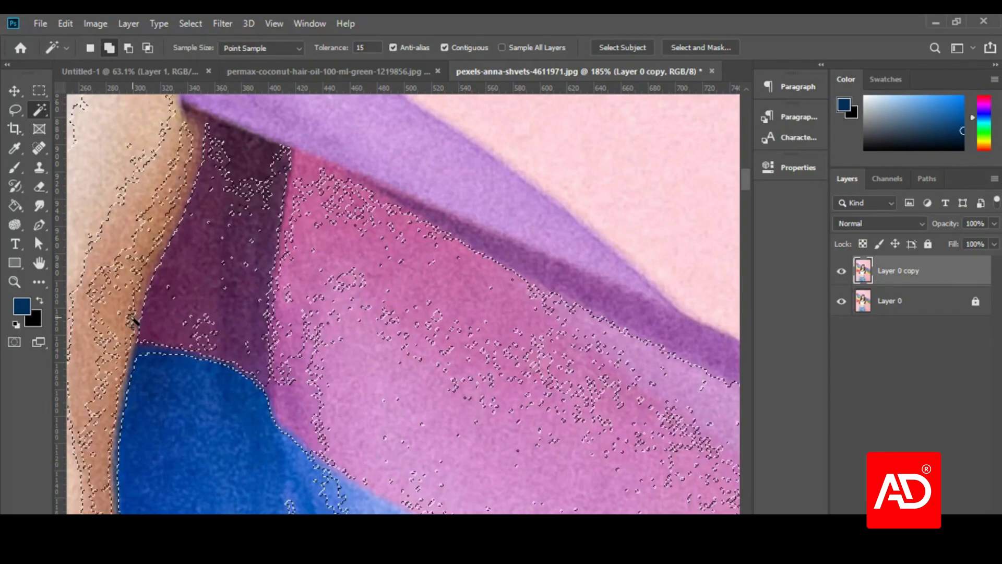
# - Extend the selection over the flag's light violet upper edge and the dark purple band beneath it
pyautogui.scroll(2, 258, 270)
pyautogui.scroll(3, 257, 270)
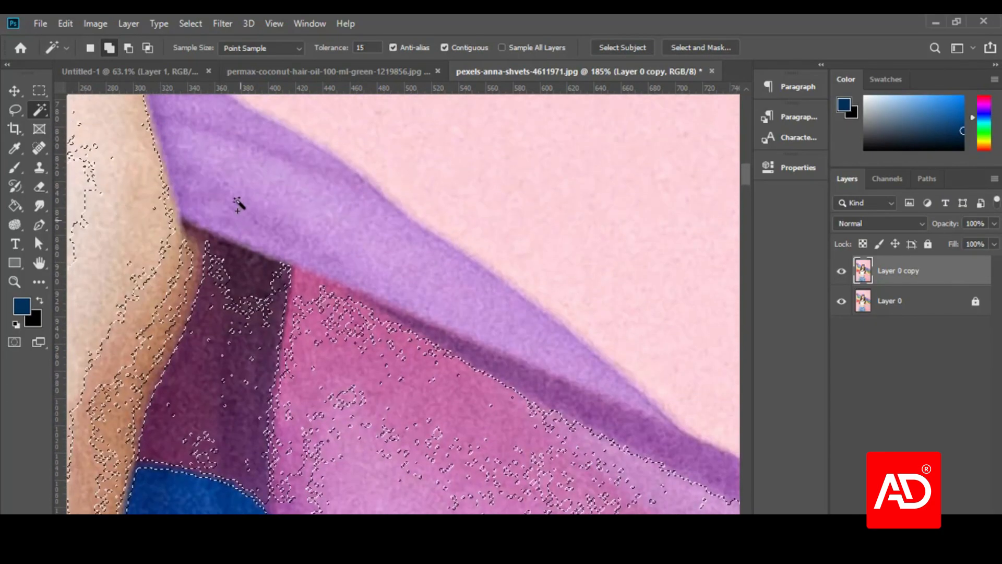
pyautogui.keyDown('shift'); pyautogui.click(232, 199); pyautogui.keyUp('shift')
pyautogui.keyDown('shift'); pyautogui.click(536, 382); pyautogui.keyUp('shift')
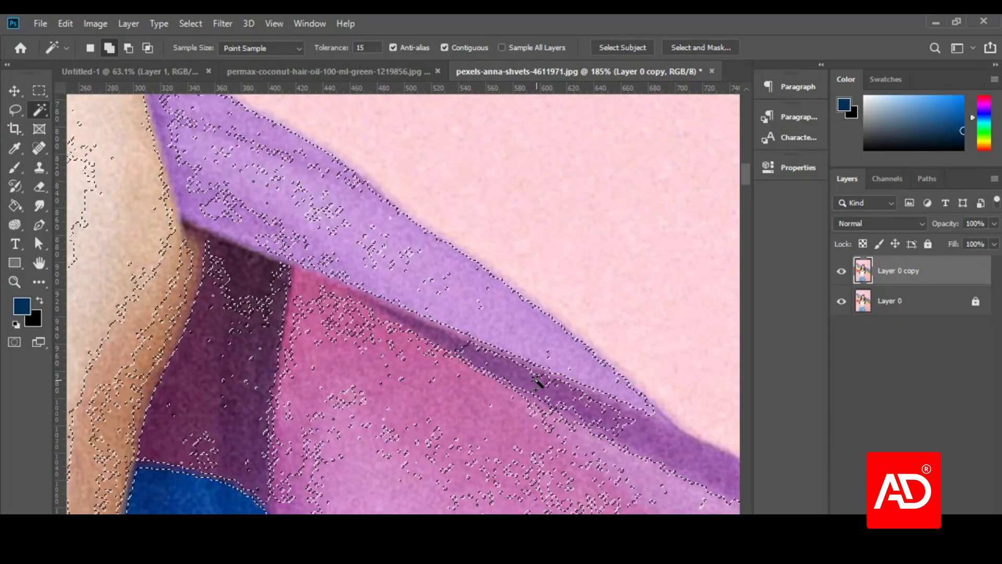
pyautogui.scroll(-2, 555, 438)
pyautogui.scroll(2, 558, 417)
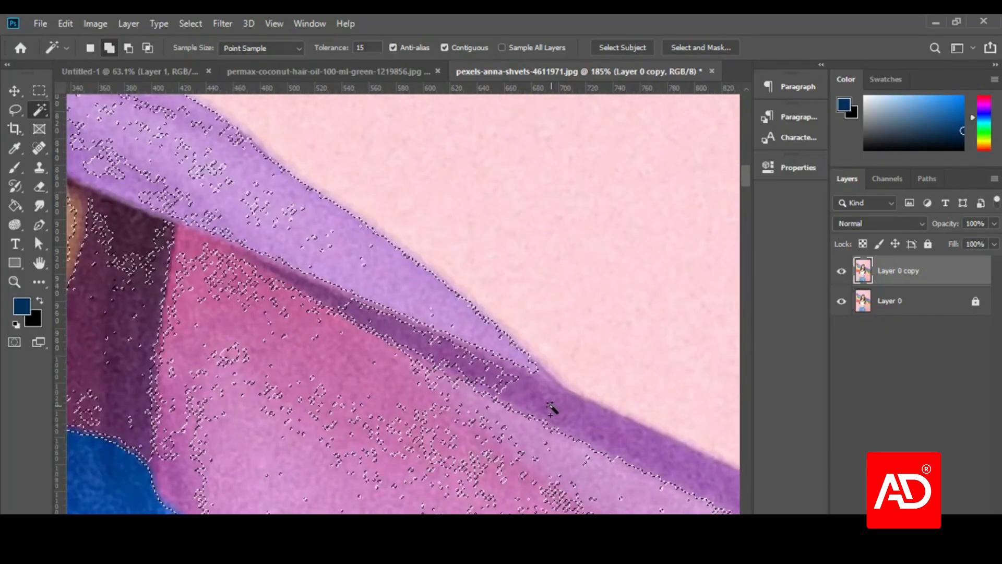
pyautogui.scroll(-5, 470, 413)
# - Add the purple flag tip held between the fingers and the skin of the neighbouring fingers to the selection
pyautogui.scroll(6, 260, 382)
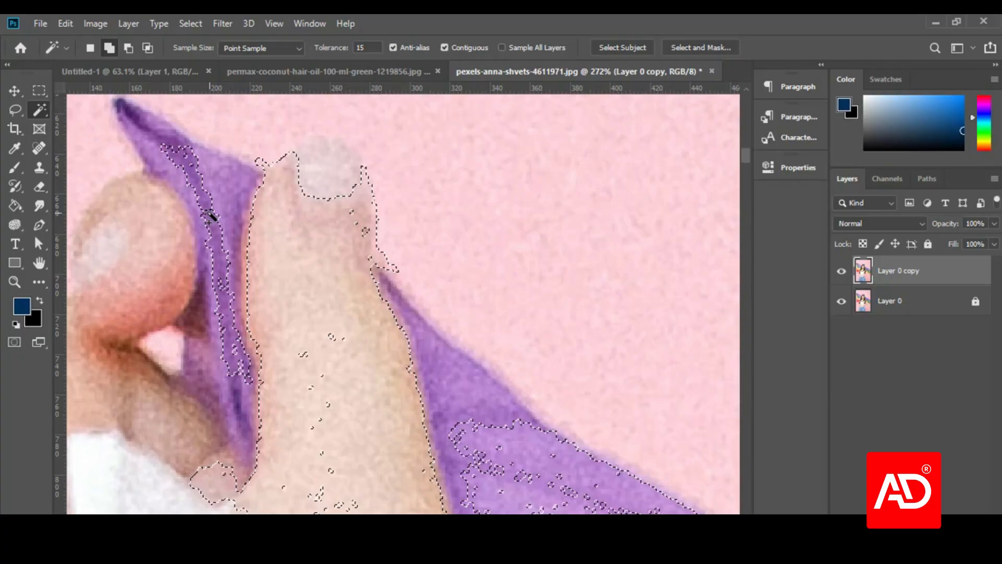
pyautogui.click(228, 191)
pyautogui.click(141, 130)
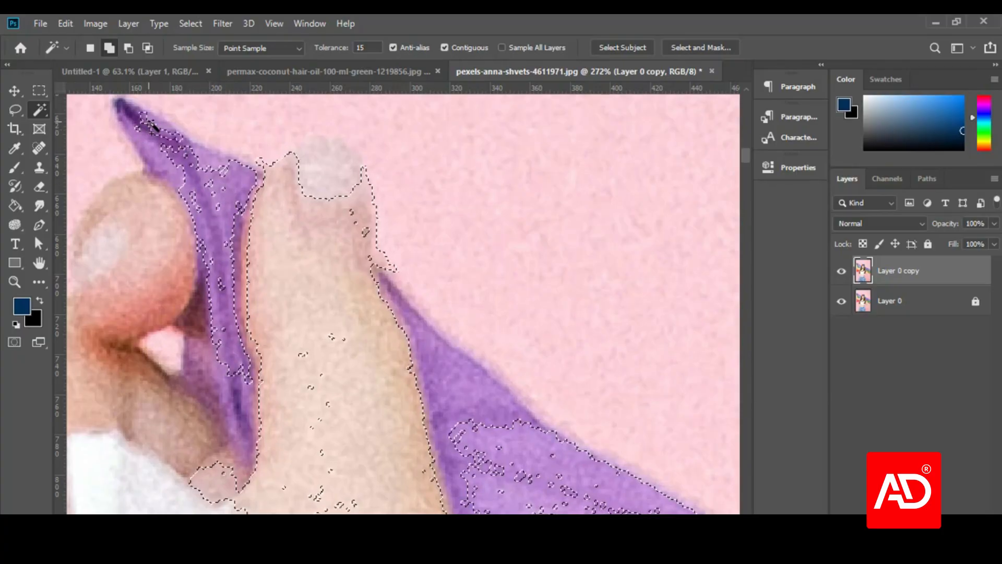
pyautogui.click(150, 137)
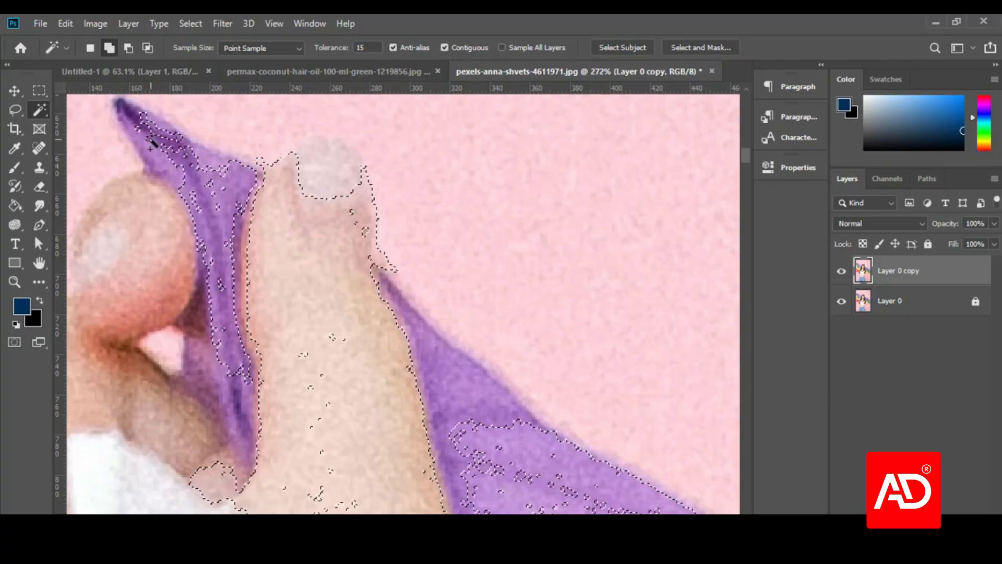
pyautogui.click(166, 209)
pyautogui.scroll(-1, 402, 360)
# - Add the purple flag area beside the raised finger and refine the selection at its narrow corner
pyautogui.click(427, 374)
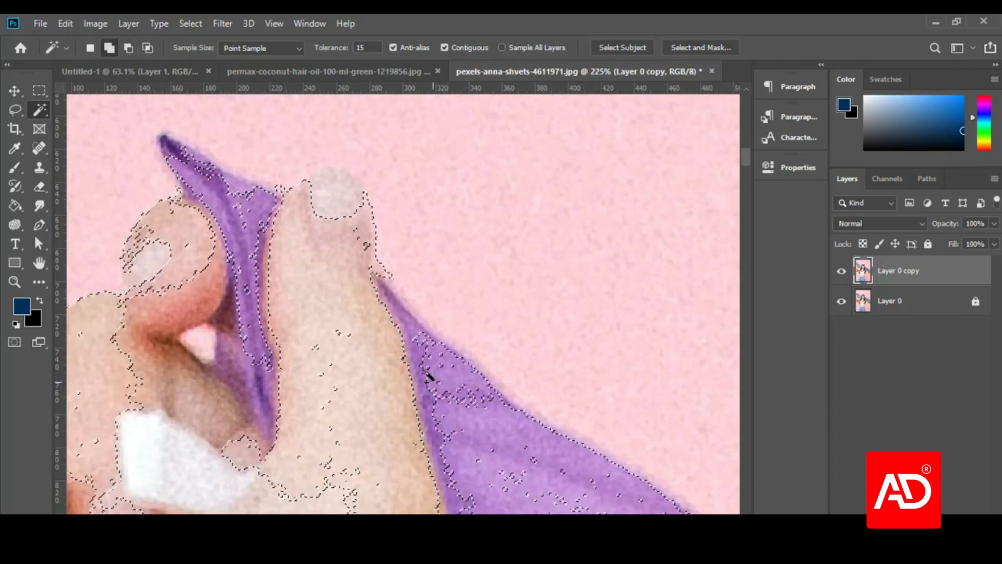
pyautogui.click(389, 301)
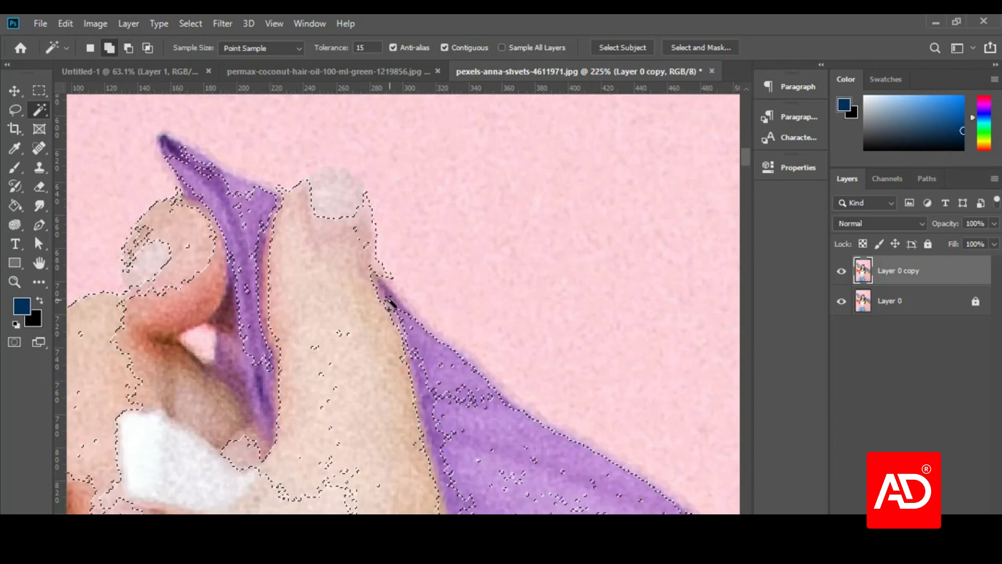
pyautogui.scroll(1, 384, 292)
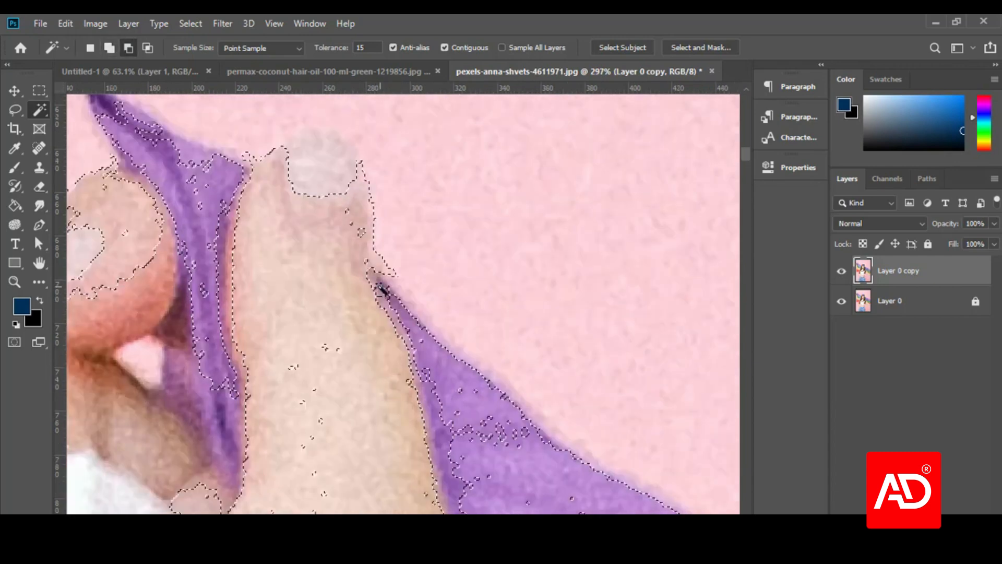
pyautogui.scroll(5, 383, 290)
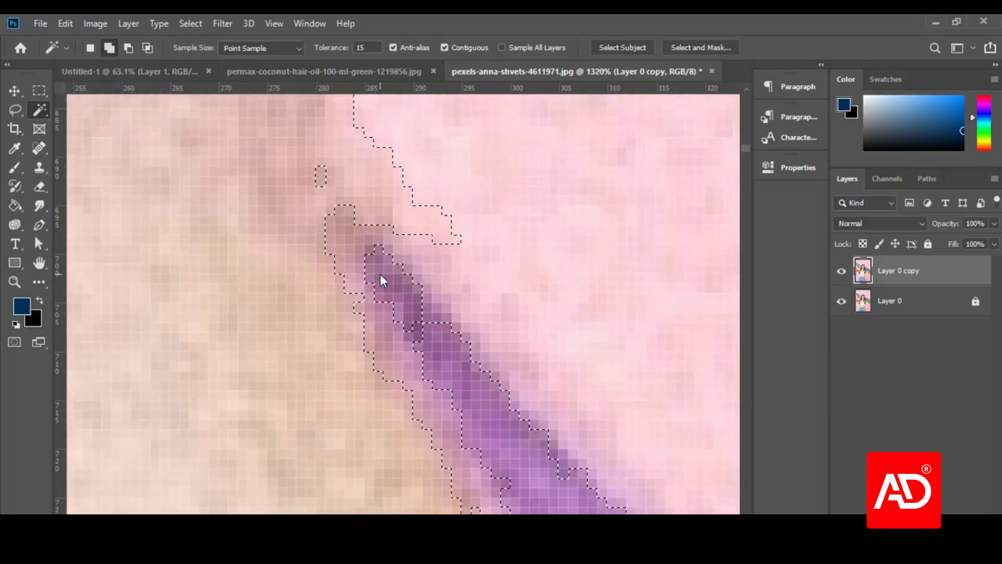
pyautogui.click(364, 244)
pyautogui.scroll(-2, 397, 291)
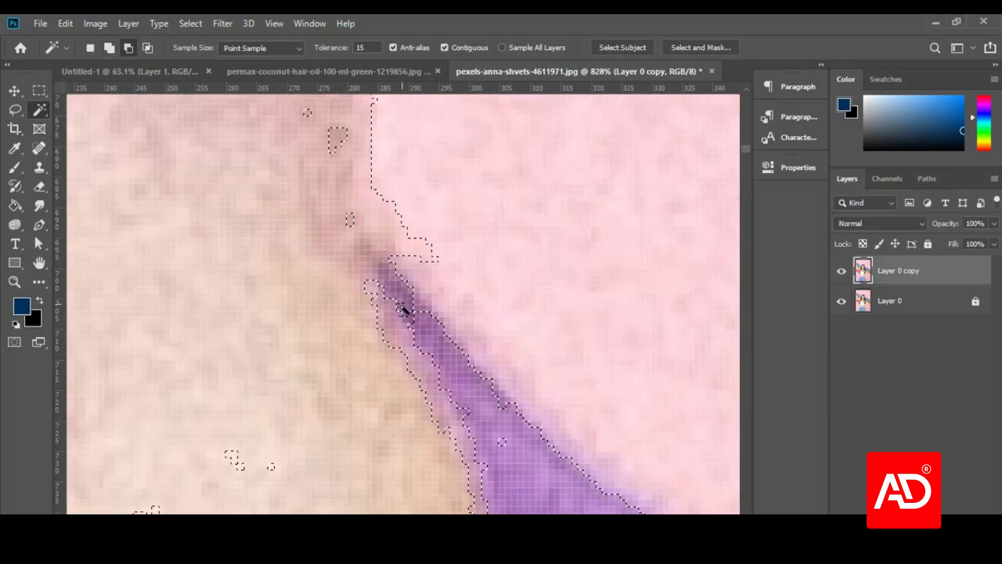
pyautogui.scroll(-8, 402, 309)
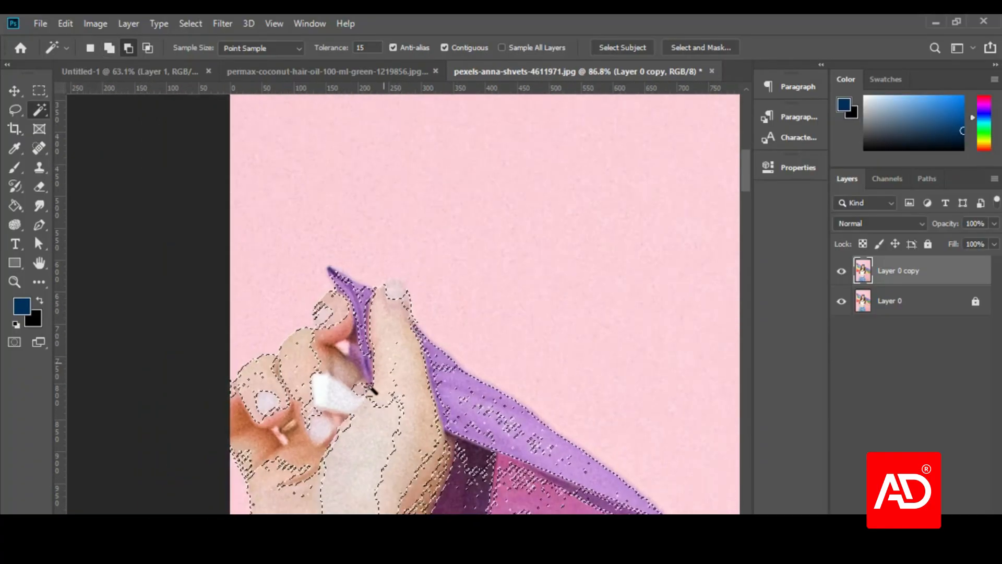
pyautogui.scroll(-2, 365, 394)
pyautogui.scroll(-6, 360, 400)
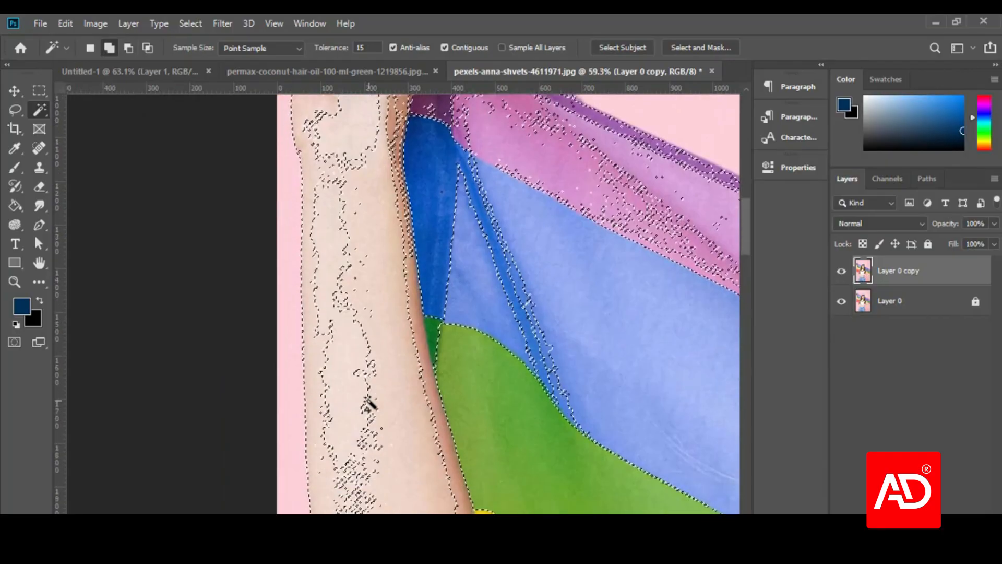
# - Set the Magic Wand tolerance to 32 and add the denim along the left outer edge of the jeans to the selection
pyautogui.scroll(-3, 368, 405)
pyautogui.scroll(-3, 469, 415)
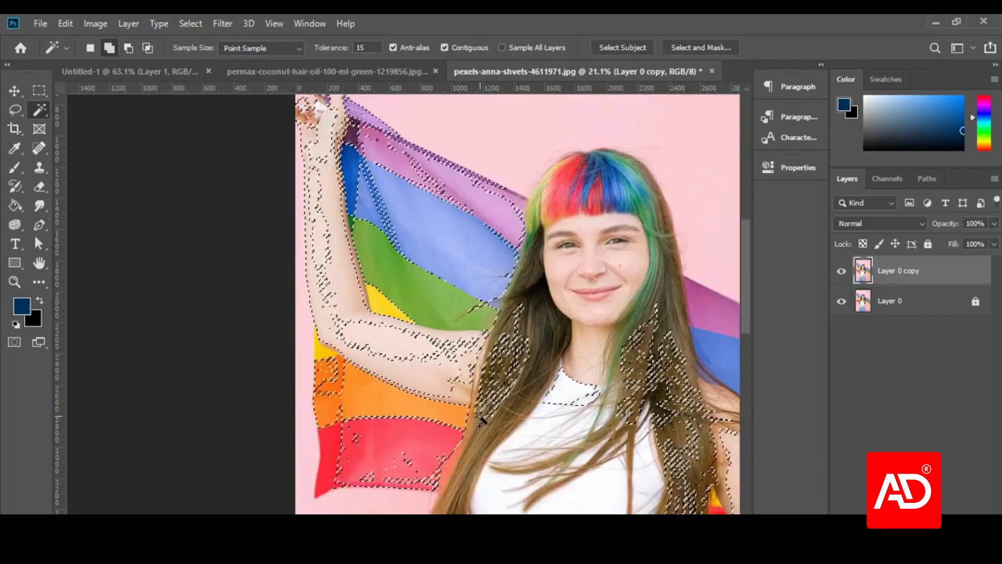
pyautogui.scroll(-10, 481, 421)
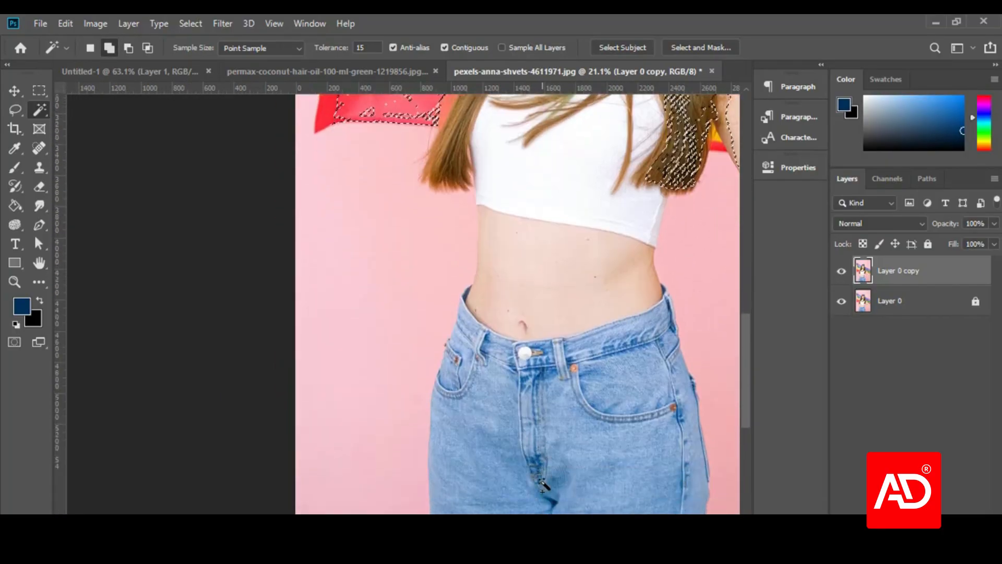
pyautogui.scroll(-5, 540, 477)
pyautogui.scroll(4, 478, 384)
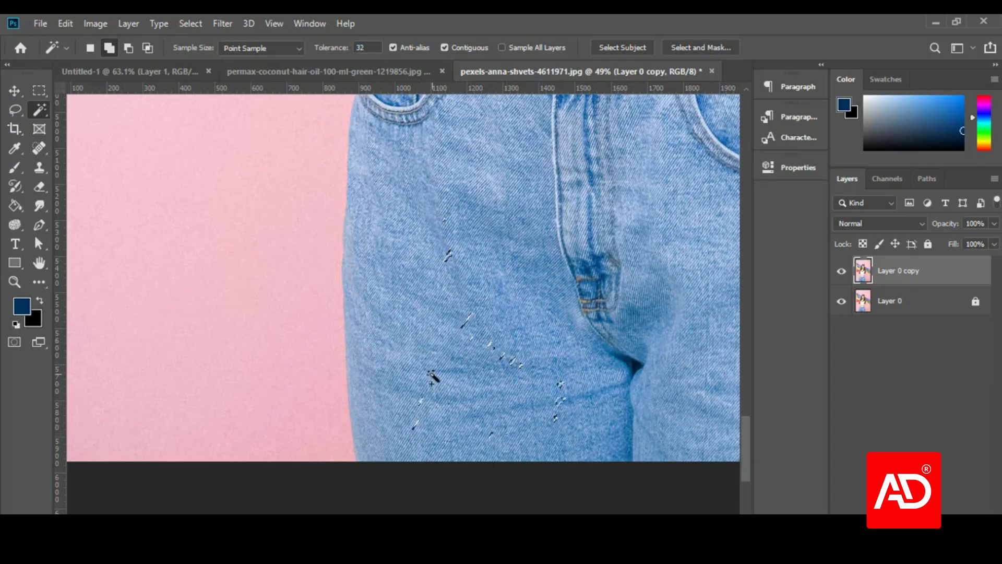
pyautogui.click(360, 282)
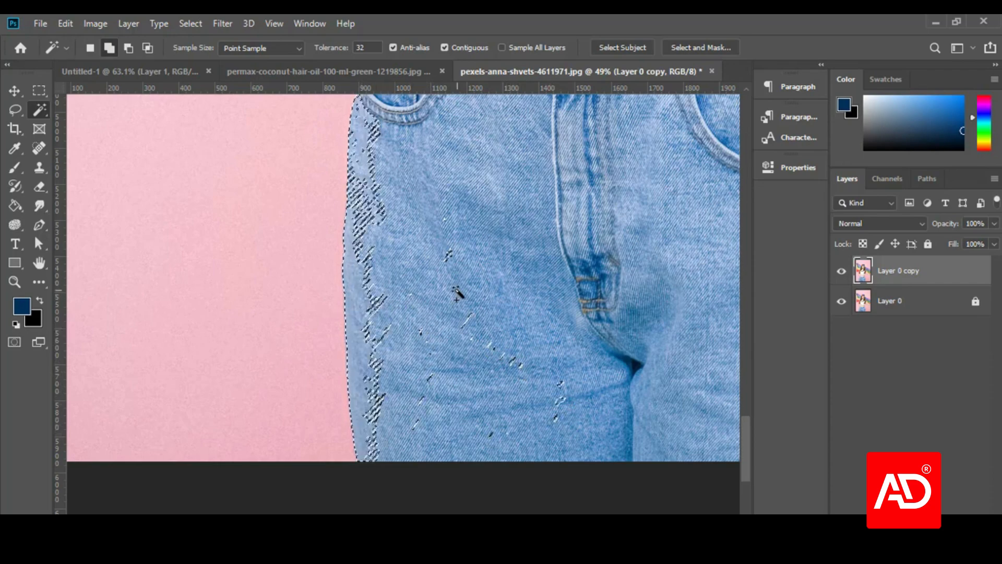
# - Add the denim on both sides of the opposite leg's outer seam to the selection, down to the image's lower edge
pyautogui.keyDown('alt'); pyautogui.scroll(-3, 344, 323); pyautogui.keyUp('alt')
pyautogui.keyDown('alt'); pyautogui.scroll(-1, 657, 368); pyautogui.keyUp('alt')
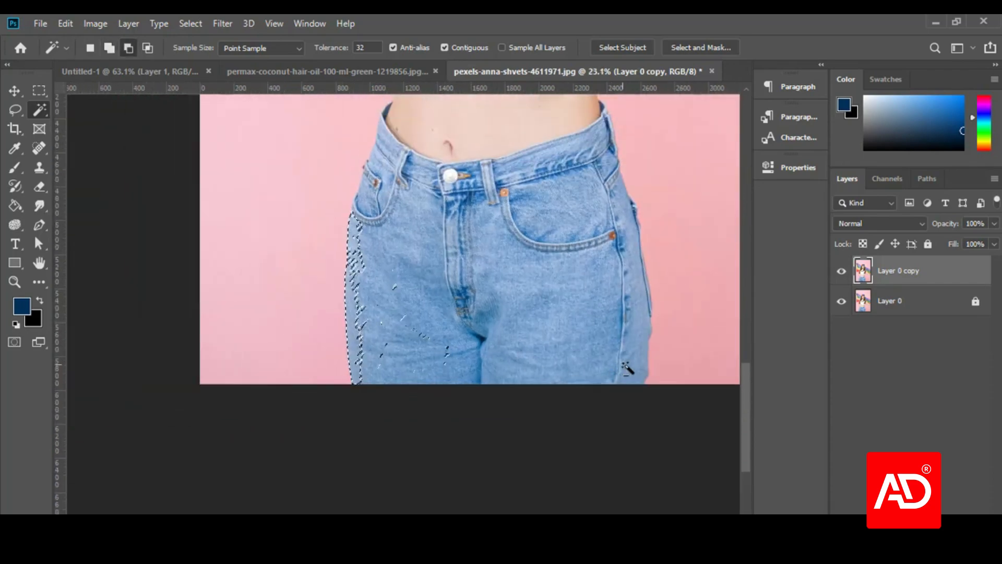
pyautogui.keyDown('alt'); pyautogui.scroll(5, 658, 368); pyautogui.keyUp('alt')
pyautogui.click(656, 368)
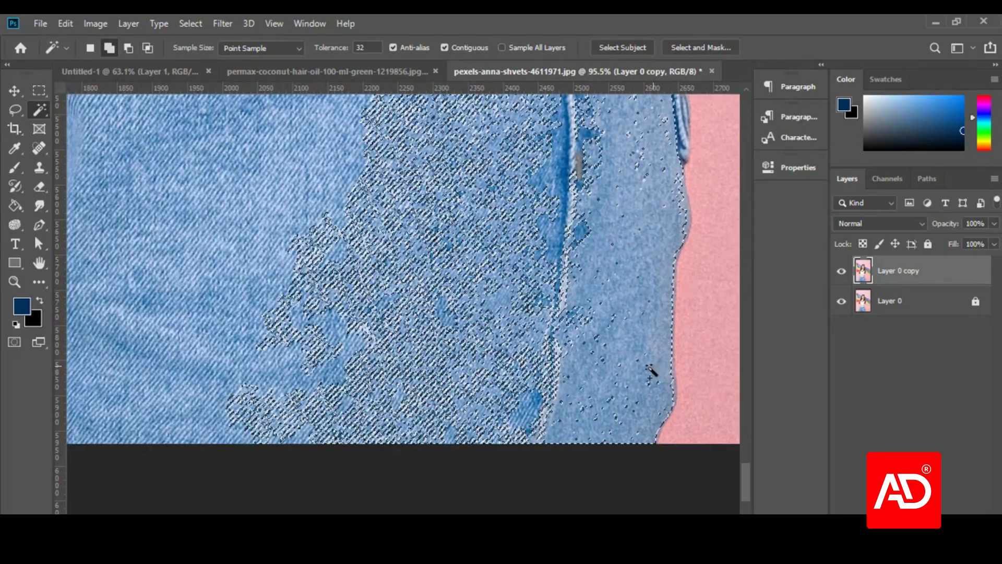
# - Extend the selection over the denim panel beside the hip and the light stitched pocket edge below the waistband
pyautogui.keyDown('alt'); pyautogui.scroll(-4, 567, 287); pyautogui.keyUp('alt')
pyautogui.scroll(1, 566, 286)
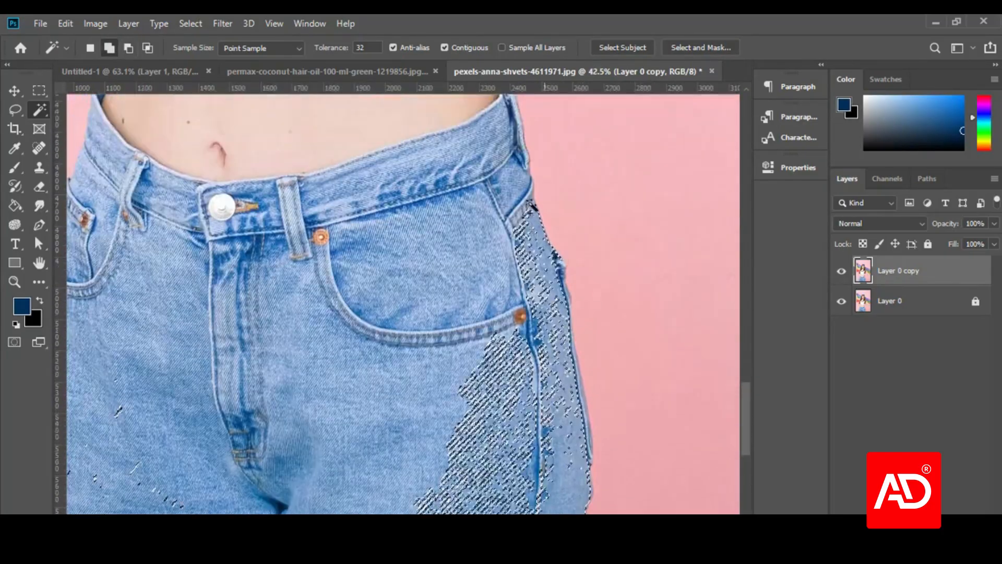
pyautogui.keyDown('alt'); pyautogui.scroll(4, 522, 266); pyautogui.keyUp('alt')
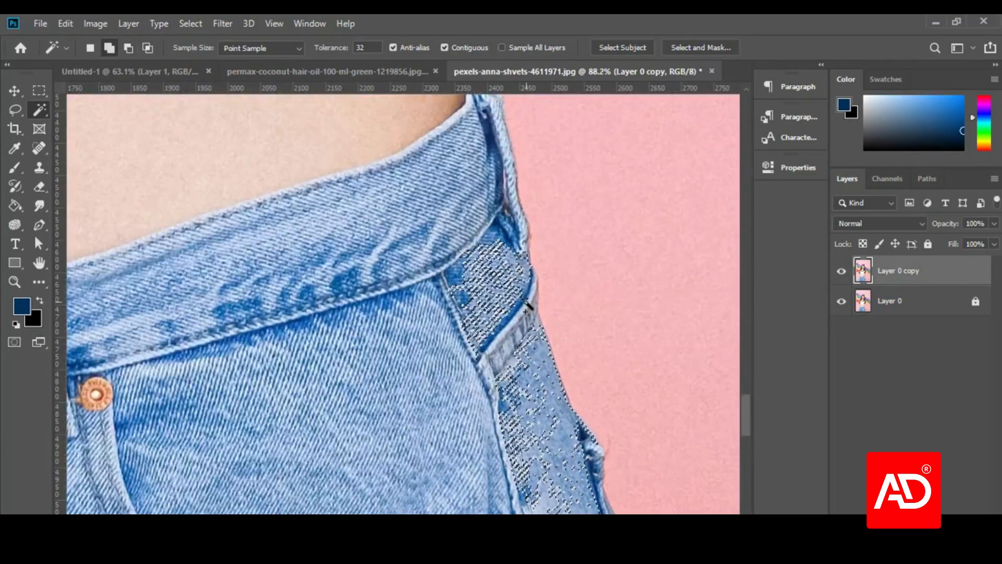
pyautogui.keyDown('alt'); pyautogui.scroll(7, 537, 314); pyautogui.keyUp('alt')
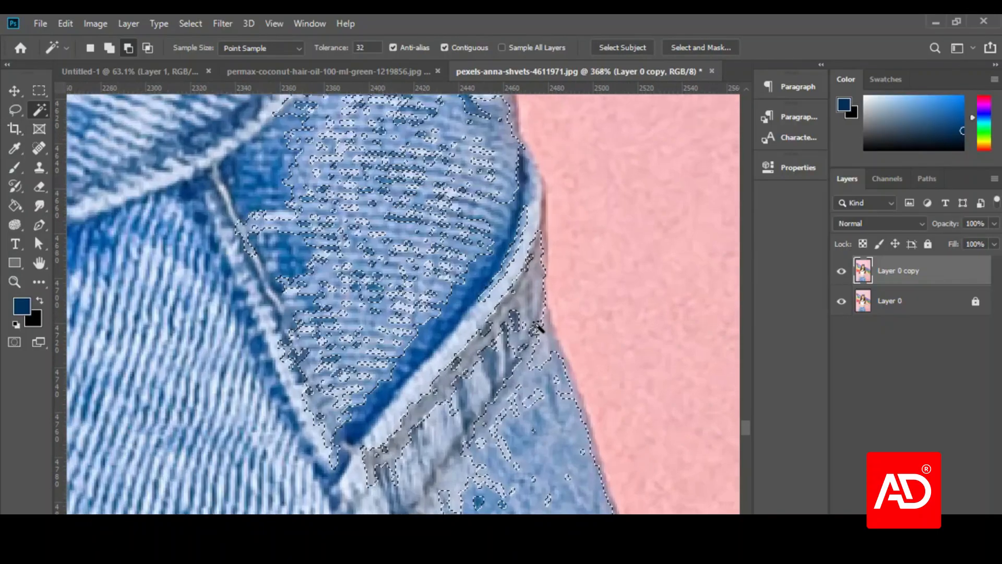
pyautogui.keyDown('alt'); pyautogui.scroll(-4, 553, 360); pyautogui.keyUp('alt')
pyautogui.keyDown('alt'); pyautogui.scroll(3, 530, 384); pyautogui.keyUp('alt')
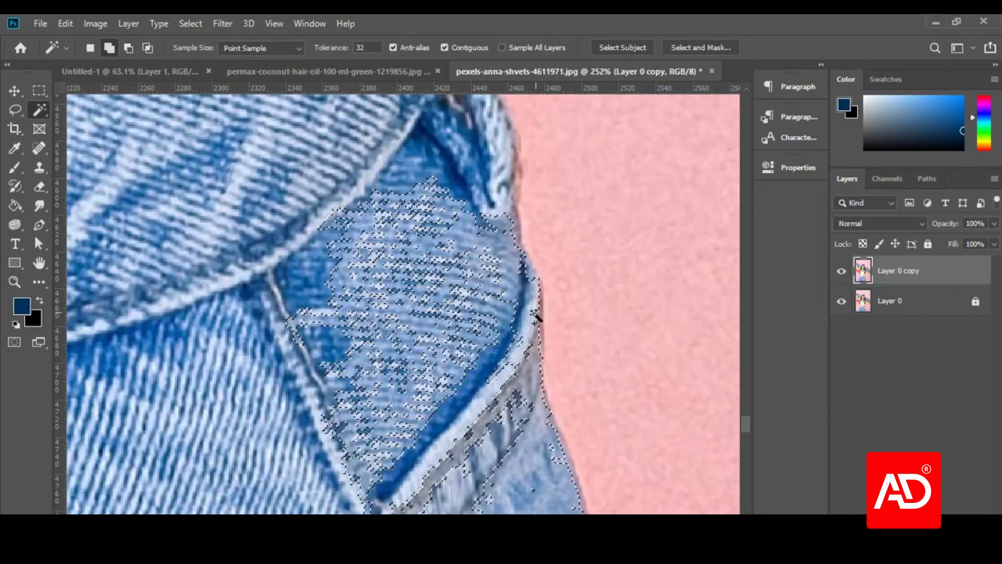
# - Add the light belt loop along the jeans' outer edge to the selection, up to its frayed upper end
pyautogui.scroll(2, 524, 337)
pyautogui.scroll(2, 517, 326)
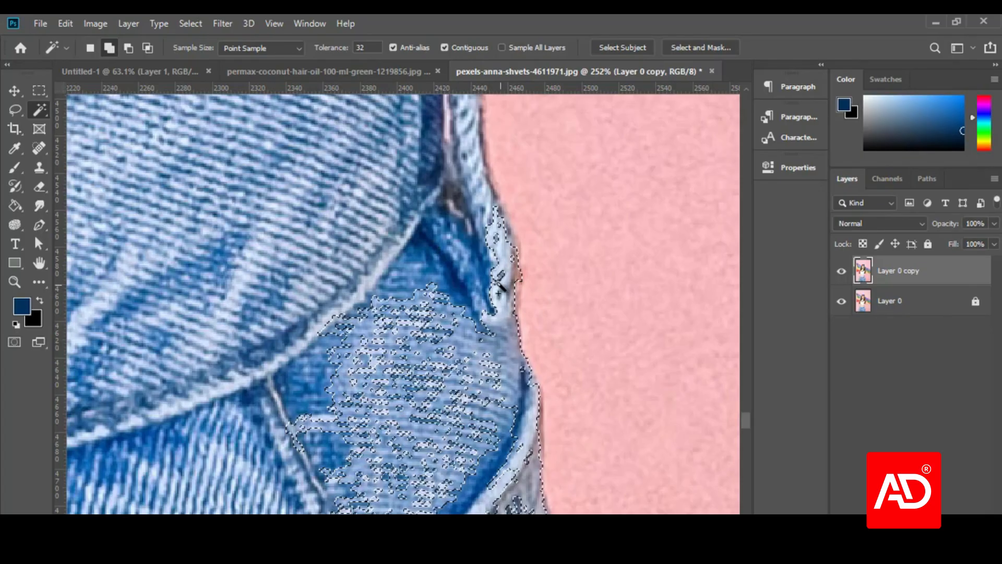
pyautogui.scroll(10, 541, 351)
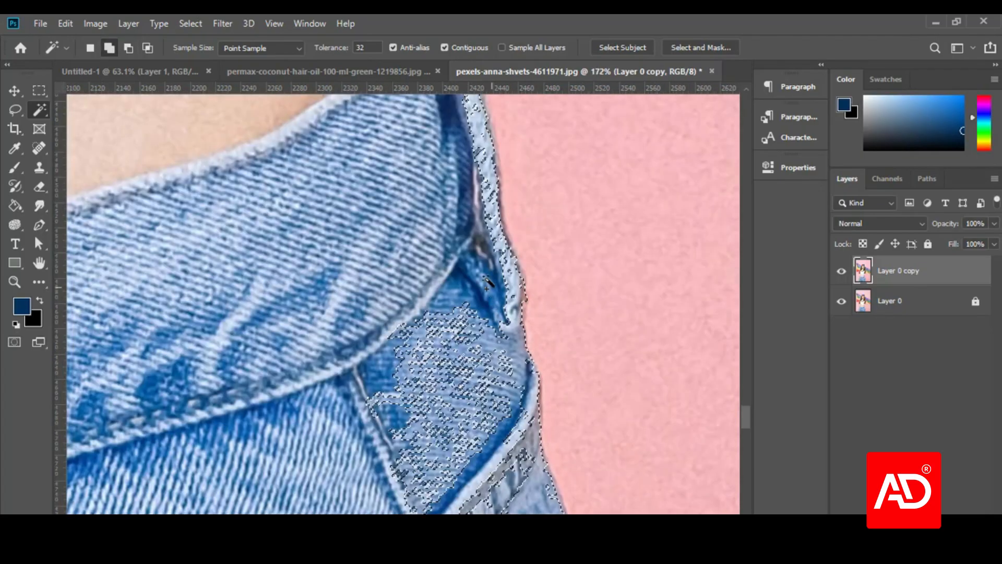
pyautogui.scroll(3, 451, 128)
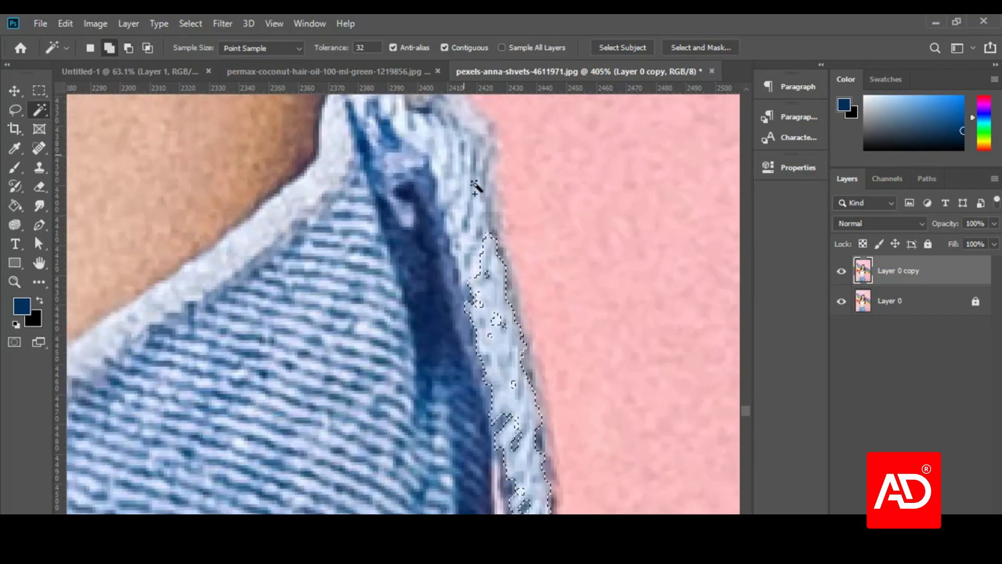
pyautogui.scroll(2, 476, 247)
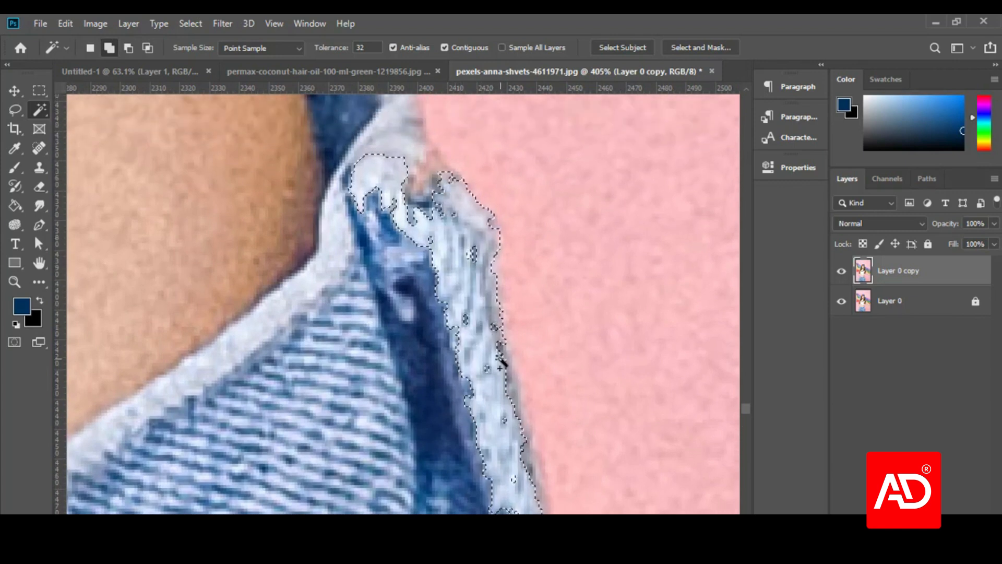
pyautogui.scroll(-3, 514, 394)
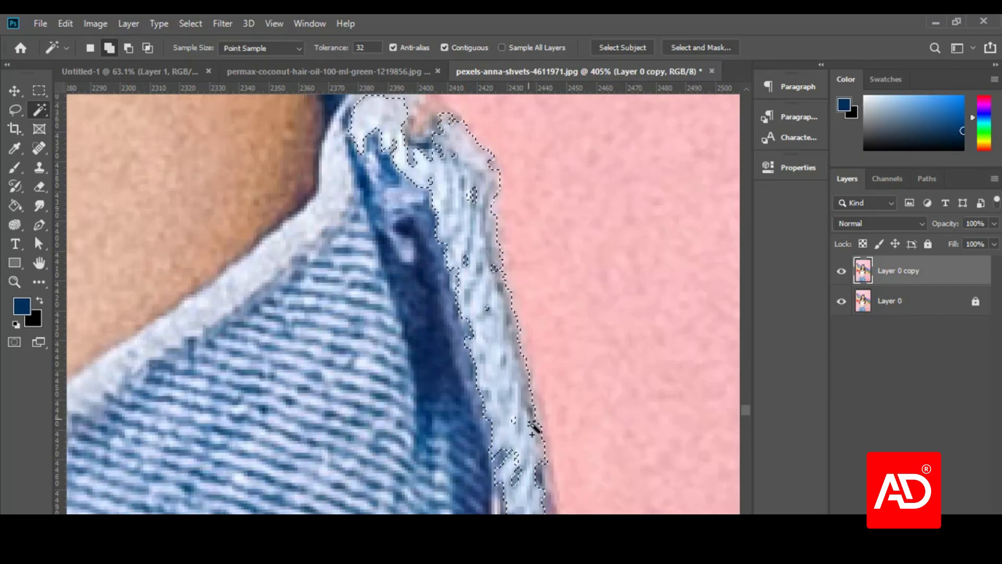
# - Add the waistband's pale rear rim and the dark denim inside it to the selection
pyautogui.scroll(-3, 532, 427)
pyautogui.scroll(2, 441, 274)
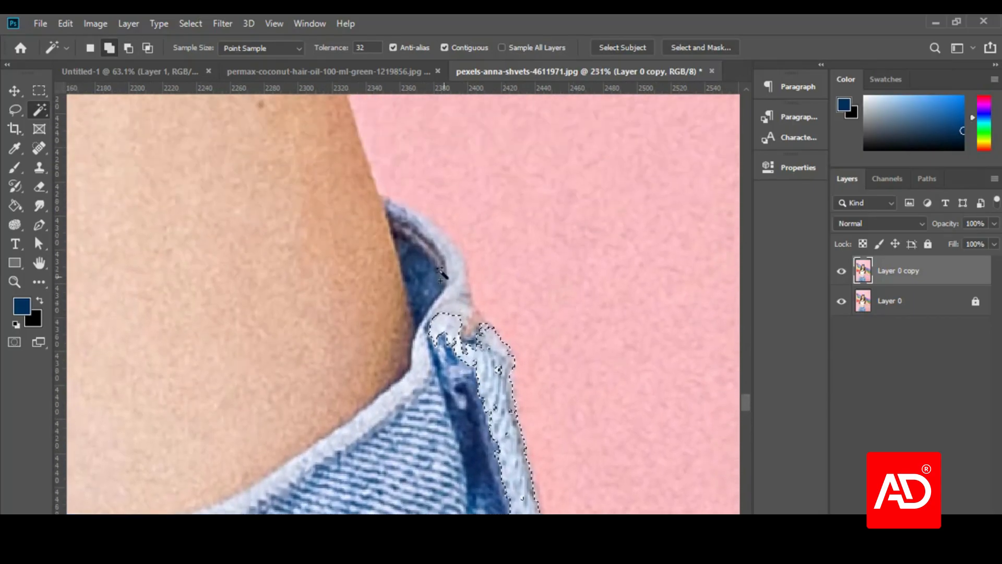
pyautogui.scroll(3, 441, 274)
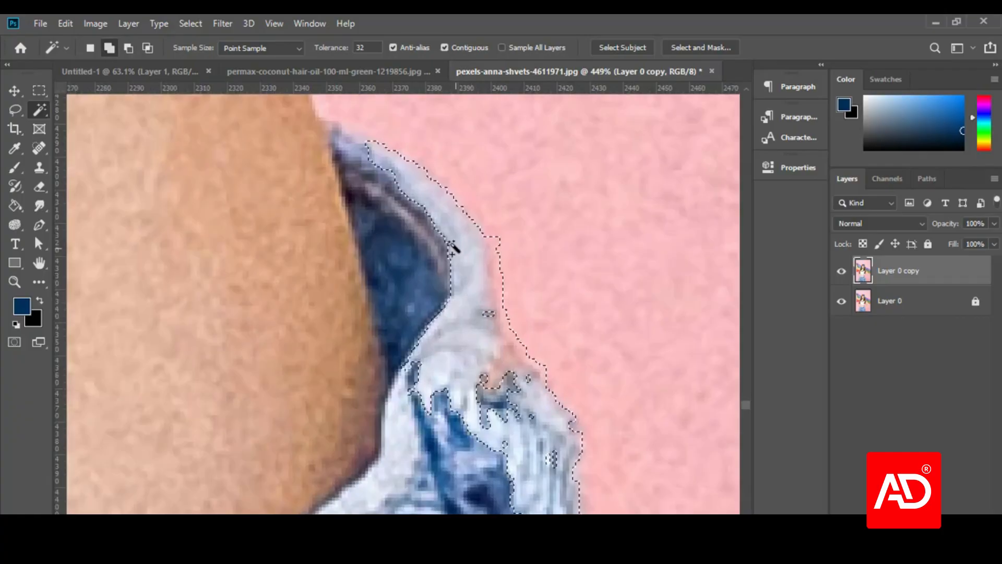
pyautogui.scroll(-4, 343, 159)
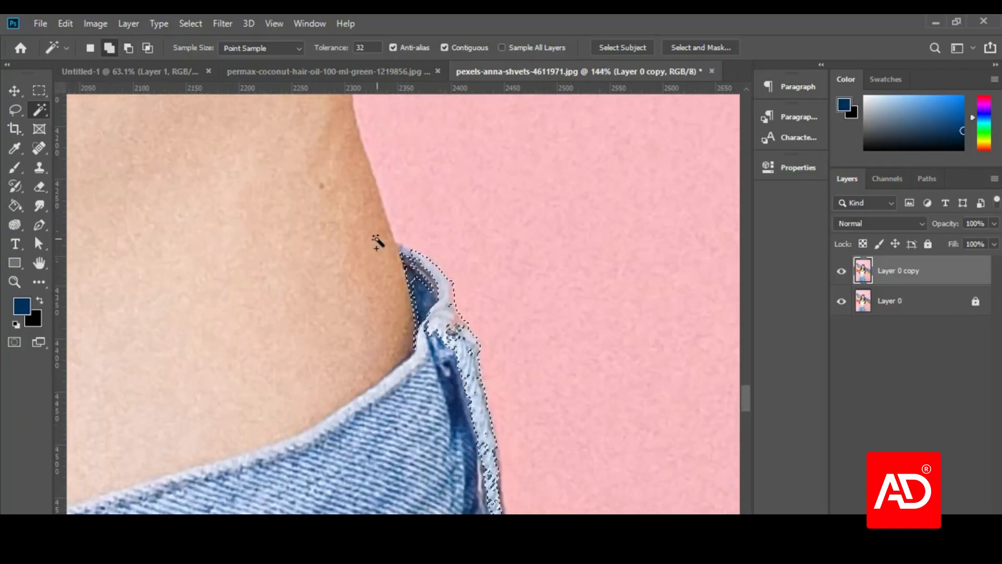
# - Add the tanned skin along the side of the waist above the jeans to the selection
pyautogui.scroll(1, 364, 280)
pyautogui.click(362, 294)
pyautogui.scroll(3, 384, 363)
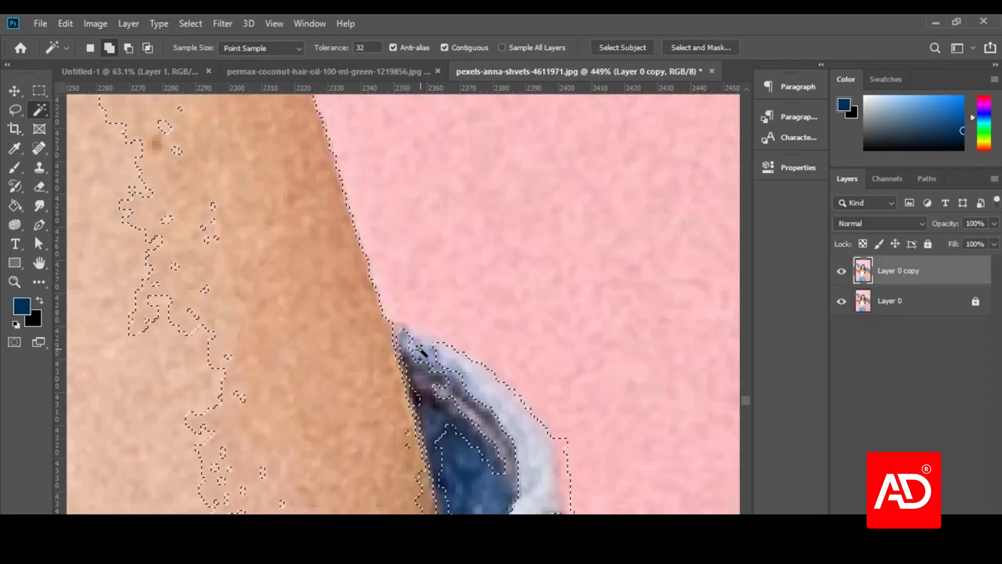
# - Add the white crop top with its shaded side strip to the selection and fill in the corner at its lower hem
pyautogui.scroll(-1, 416, 443)
pyautogui.scroll(-5, 416, 442)
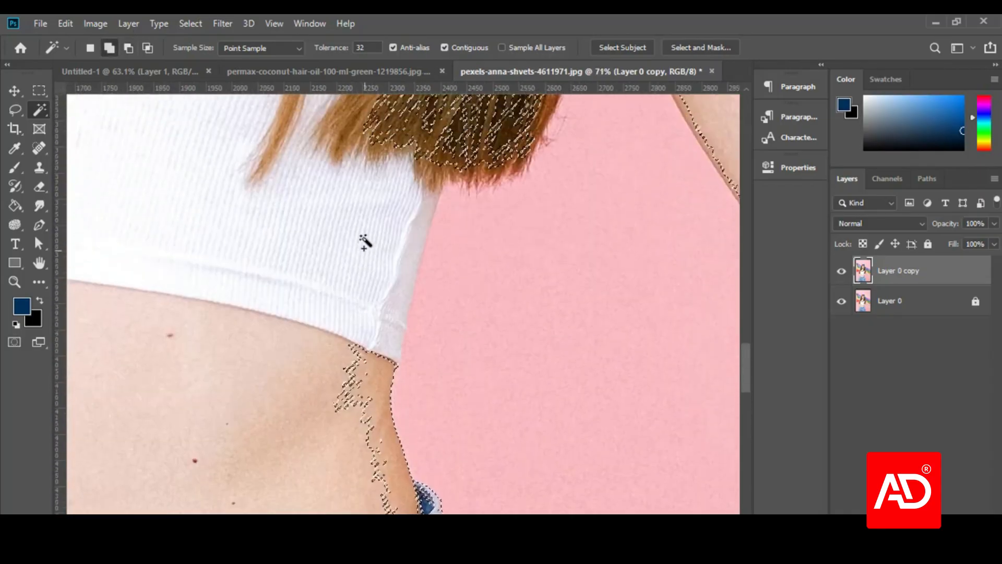
pyautogui.scroll(3, 414, 354)
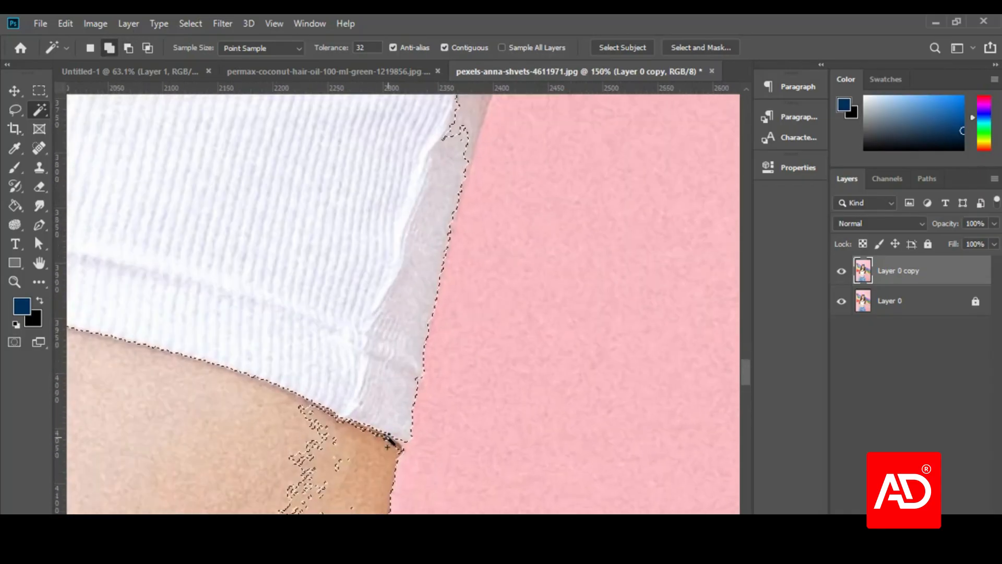
pyautogui.scroll(10, 392, 446)
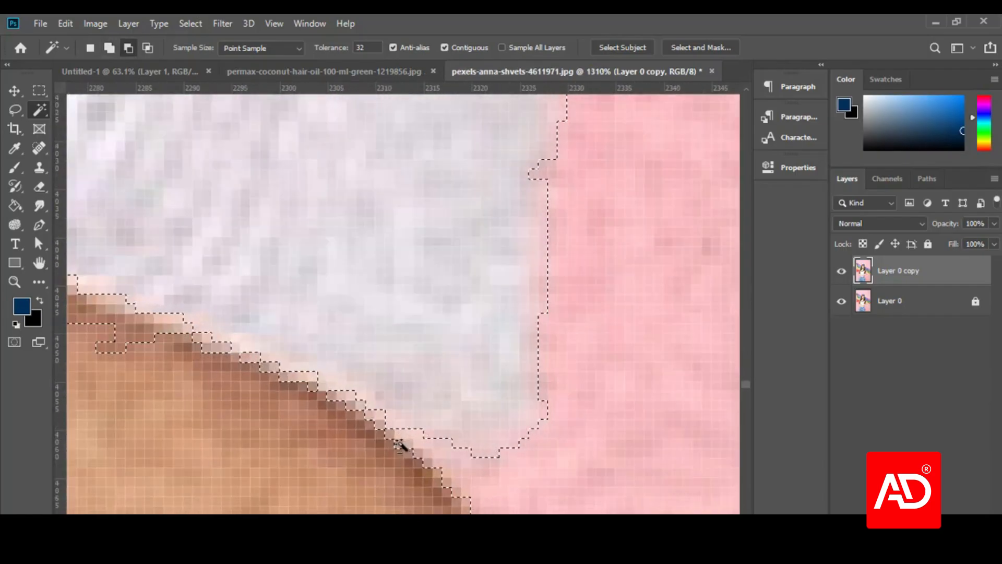
pyautogui.scroll(-12, 413, 443)
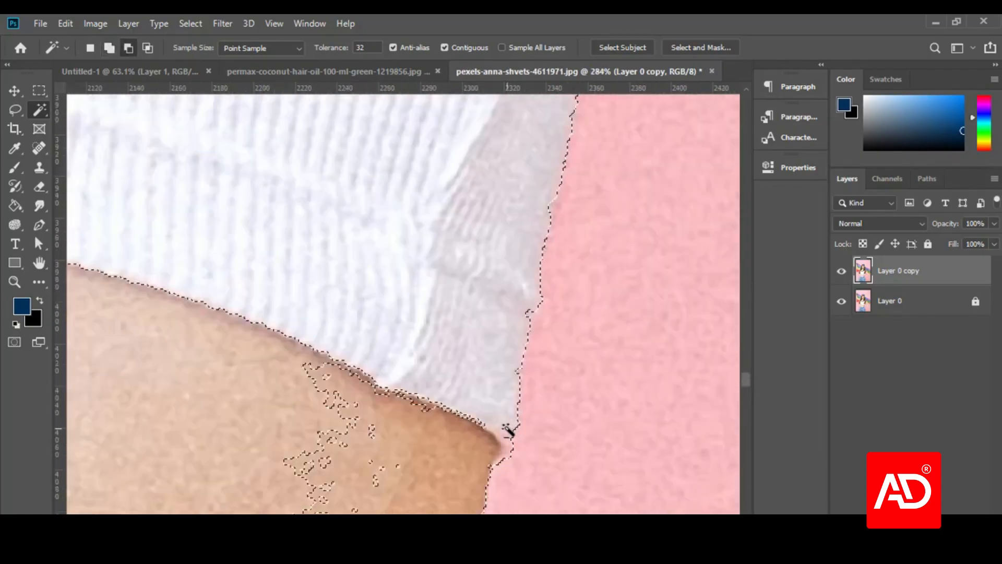
pyautogui.scroll(3, 459, 422)
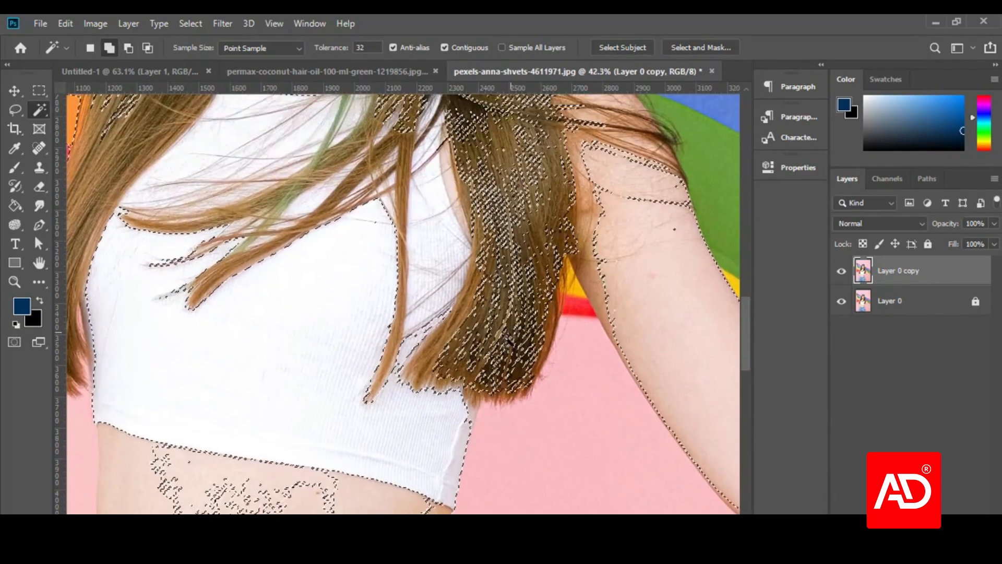
# - Add the crop top's grey strip under the hair and the brown hair tips against the pink background to the selection
pyautogui.scroll(4, 475, 418)
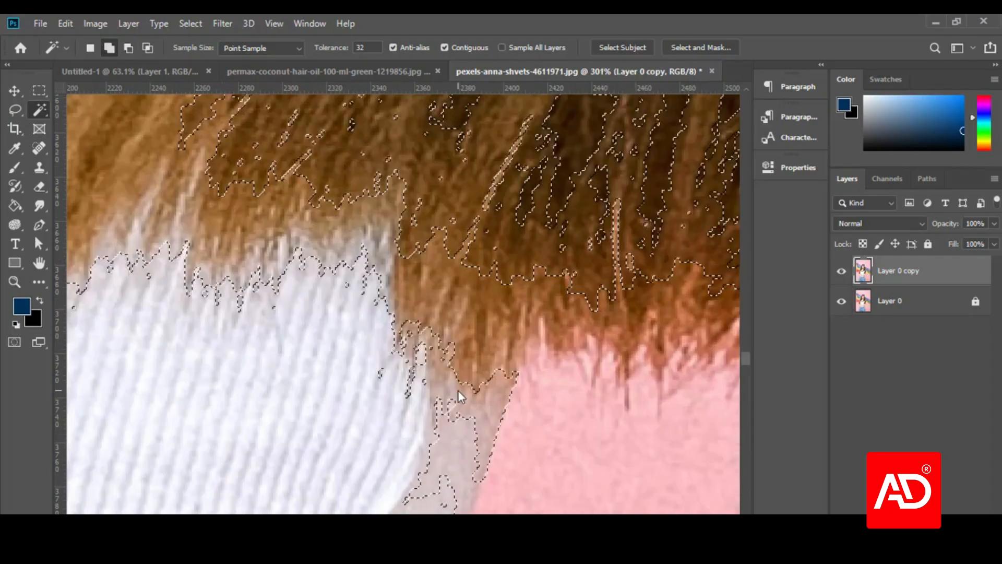
pyautogui.click(441, 446)
pyautogui.scroll(-2, 460, 407)
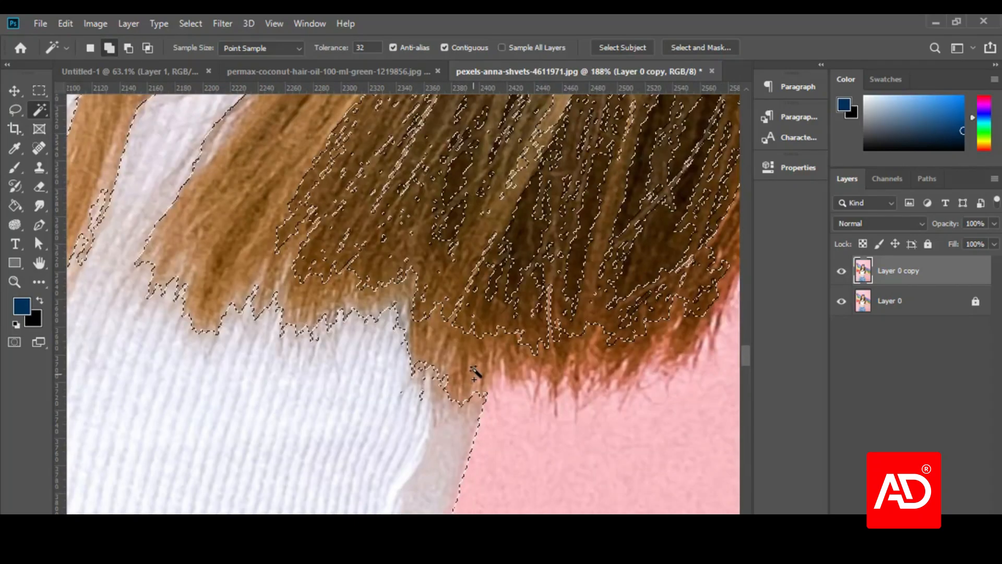
pyautogui.click(579, 375)
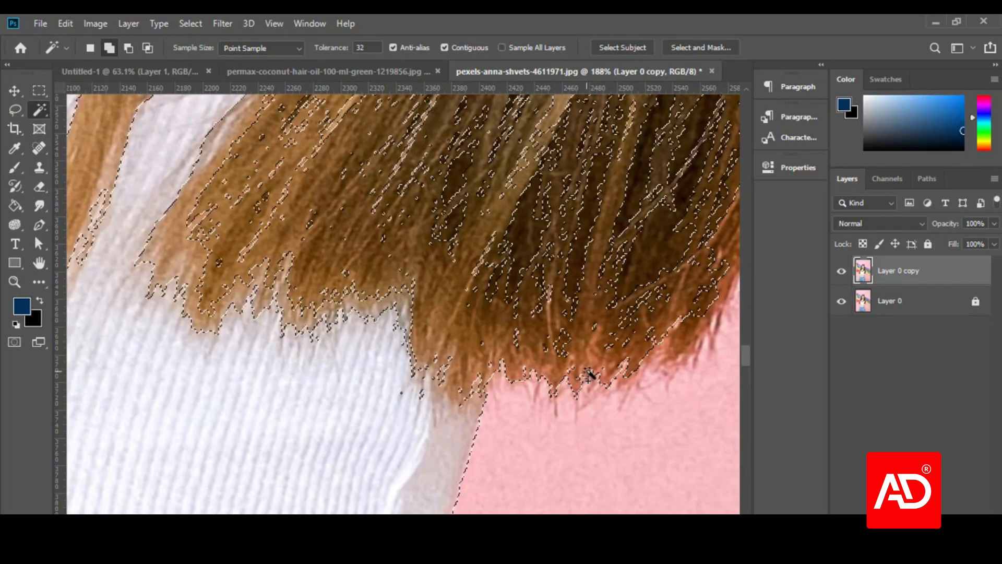
pyautogui.click(588, 374)
pyautogui.click(657, 351)
pyautogui.scroll(-8, 346, 364)
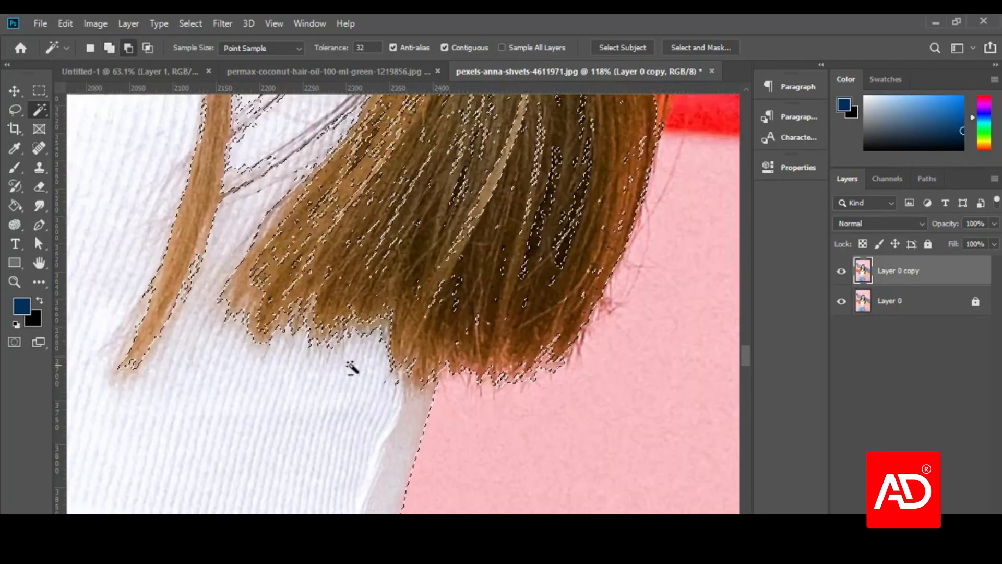
# - Add the small red flag patch between the hair and the upper arm to the selection
pyautogui.scroll(5, 489, 301)
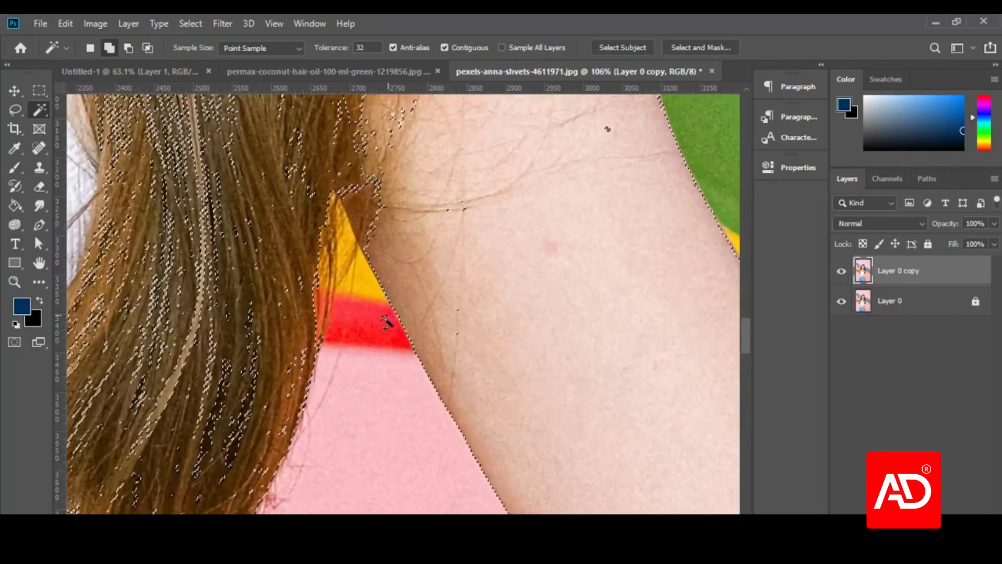
pyautogui.click(363, 330)
pyautogui.scroll(-2, 352, 330)
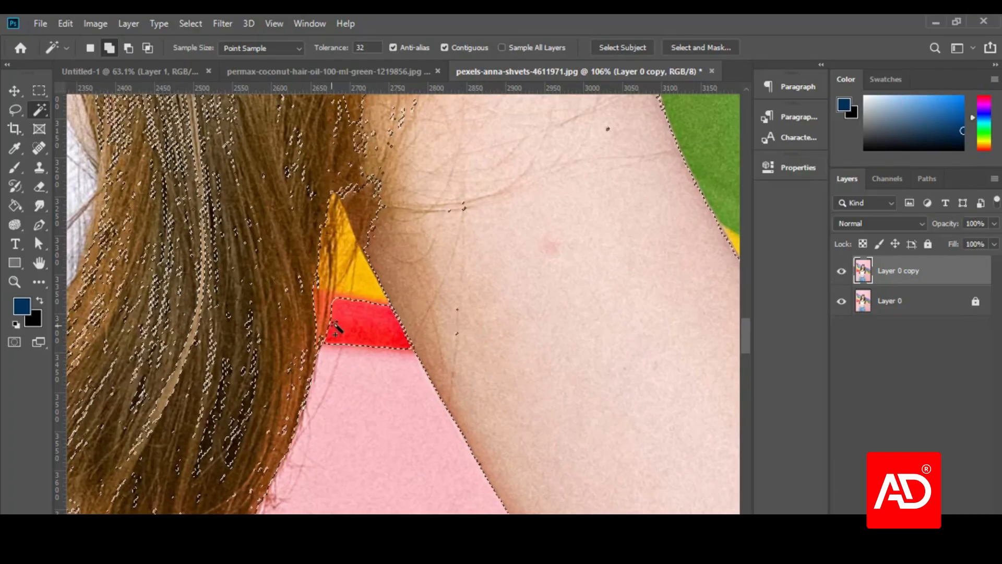
# - Add the flag's purple stripe beside the hair at face height to the selection
pyautogui.scroll(-3, 385, 331)
pyautogui.scroll(-3, 416, 409)
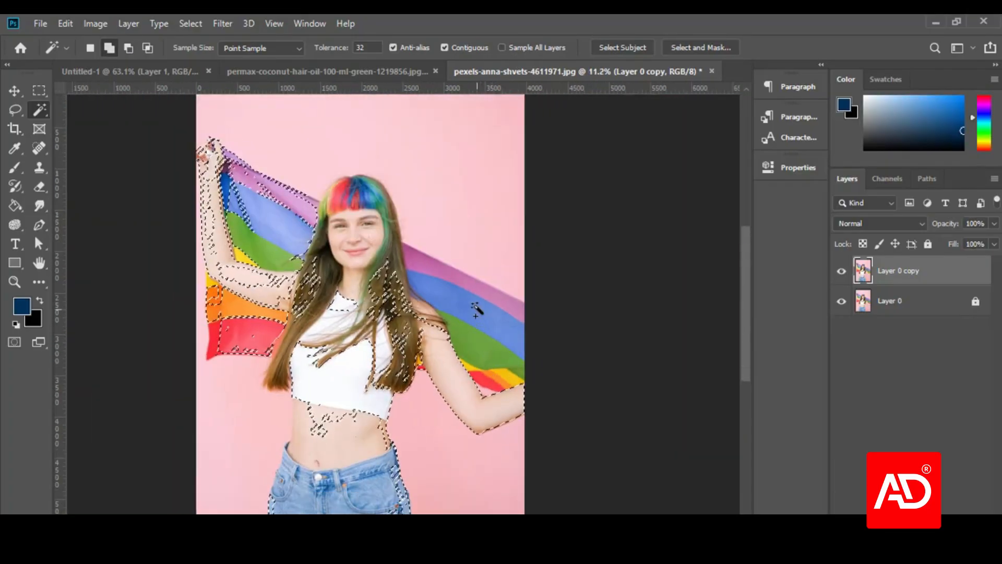
pyautogui.scroll(5, 410, 258)
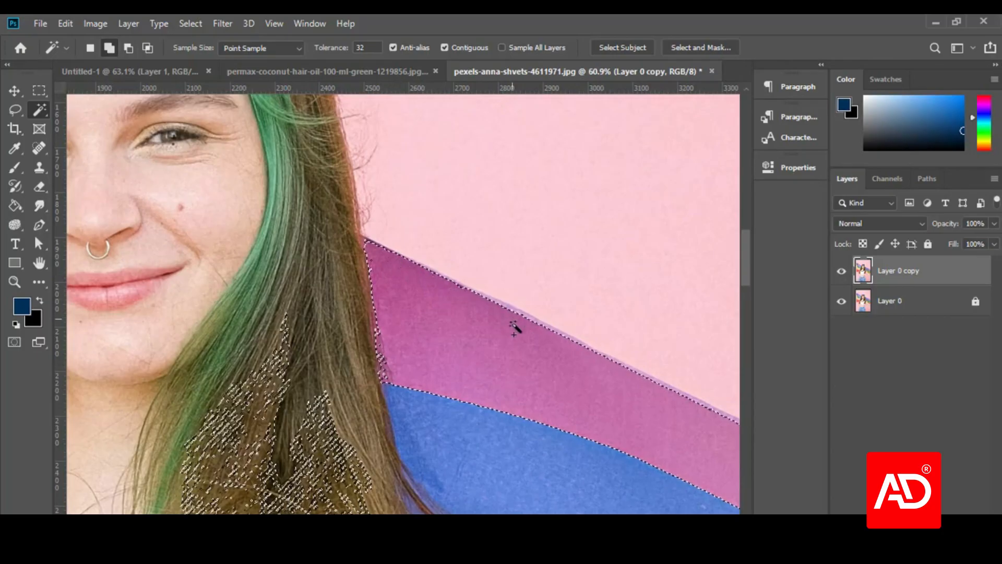
# - Try to add a patch across the outer thigh of the jeans to the selection with the Lasso tool, and undo it
pyautogui.scroll(-5, 496, 402)
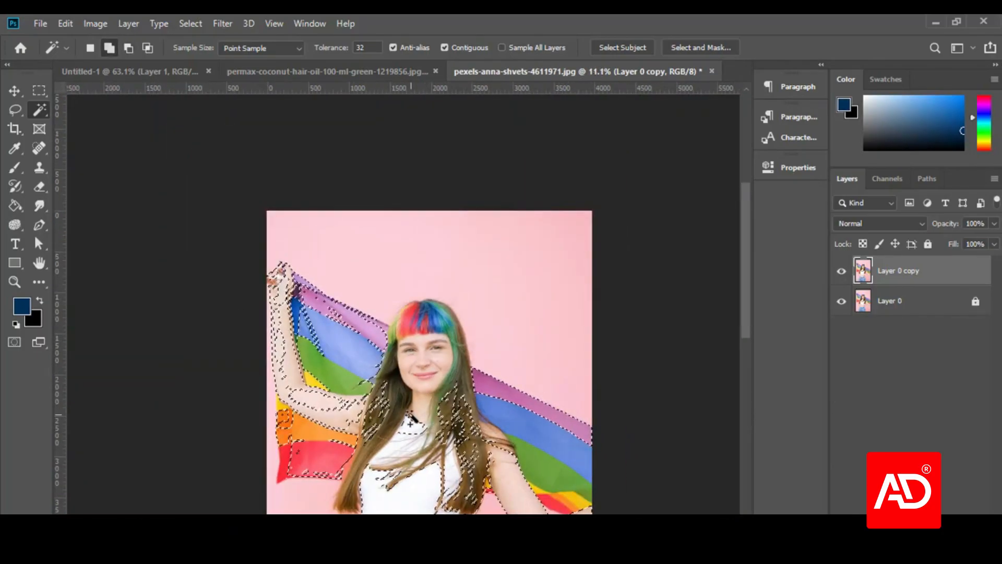
pyautogui.scroll(-5, 376, 417)
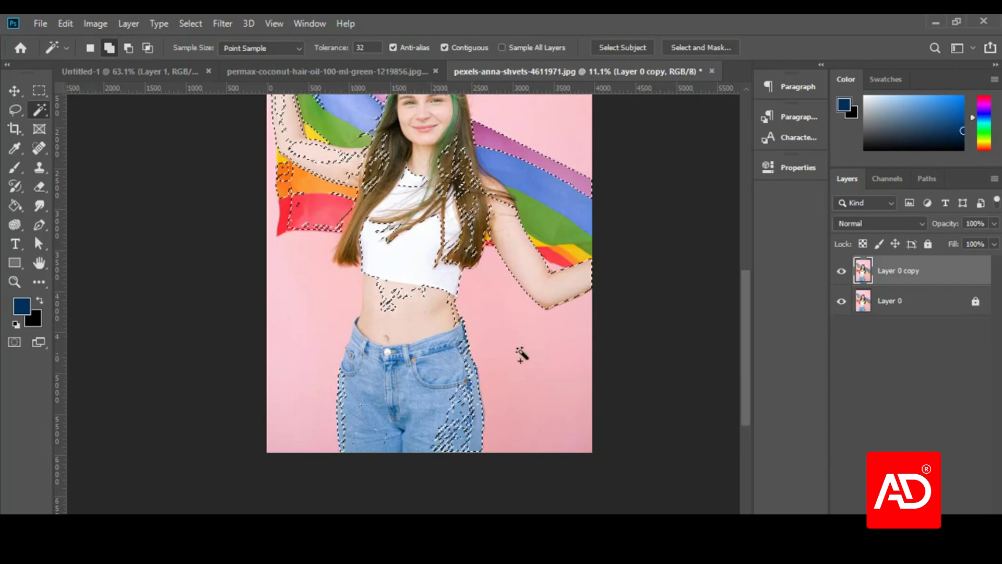
pyautogui.click(12, 112)
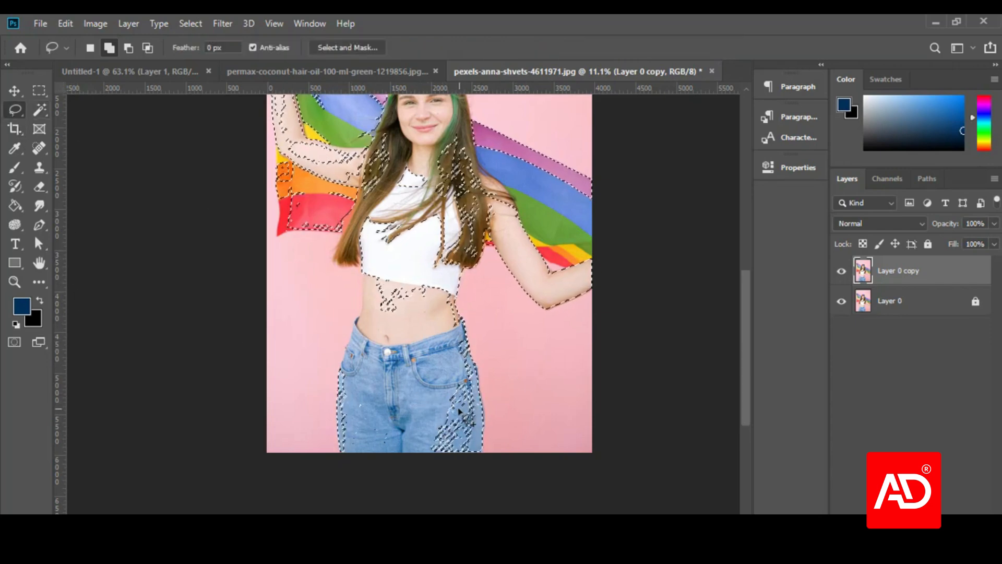
pyautogui.scroll(10, 506, 451)
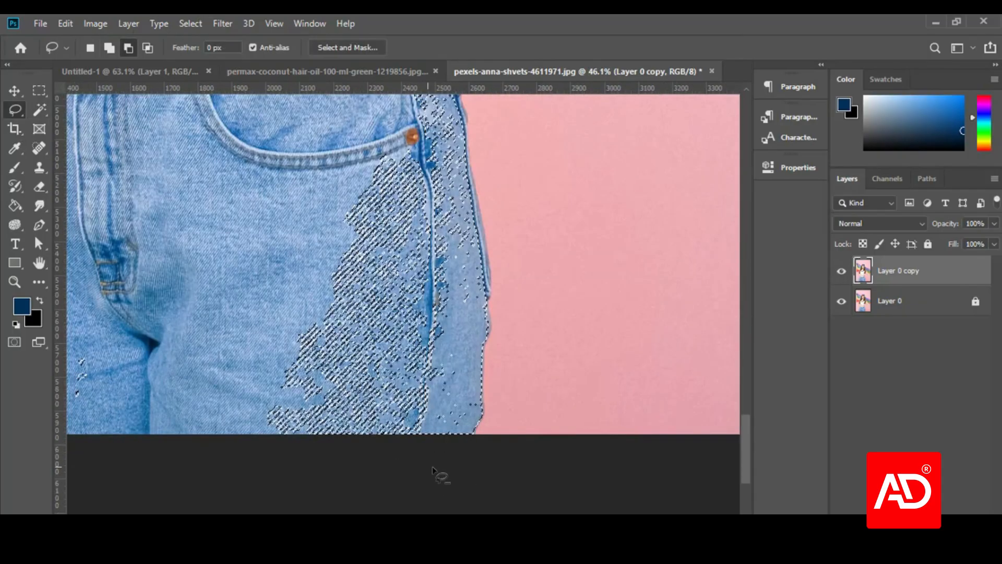
pyautogui.scroll(2, 474, 454)
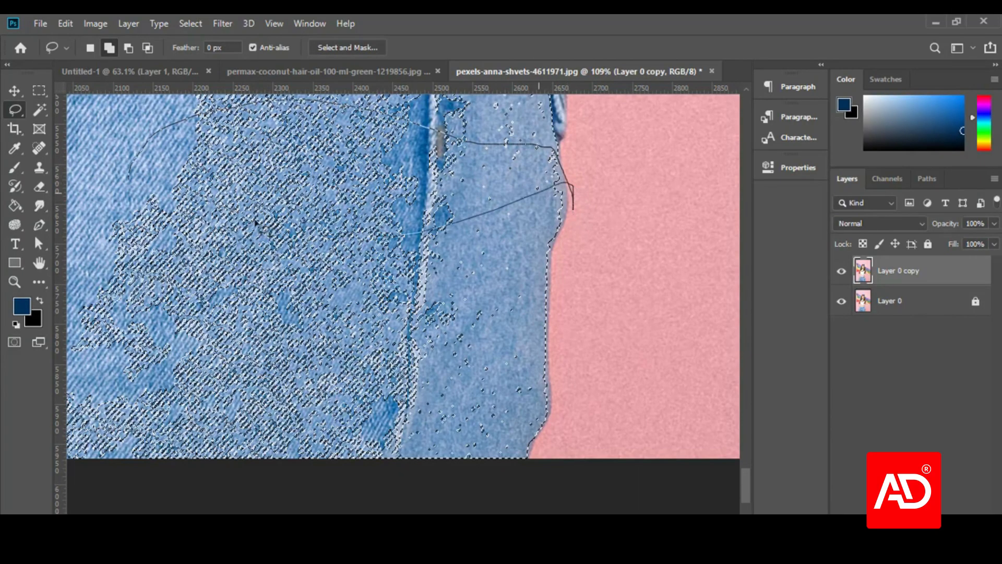
pyautogui.moveTo(256, 223)
pyautogui.mouseDown()
pyautogui.moveTo(287, 161)
pyautogui.moveTo(334, 238)
pyautogui.mouseUp()
pyautogui.scroll(-7, 343, 256)
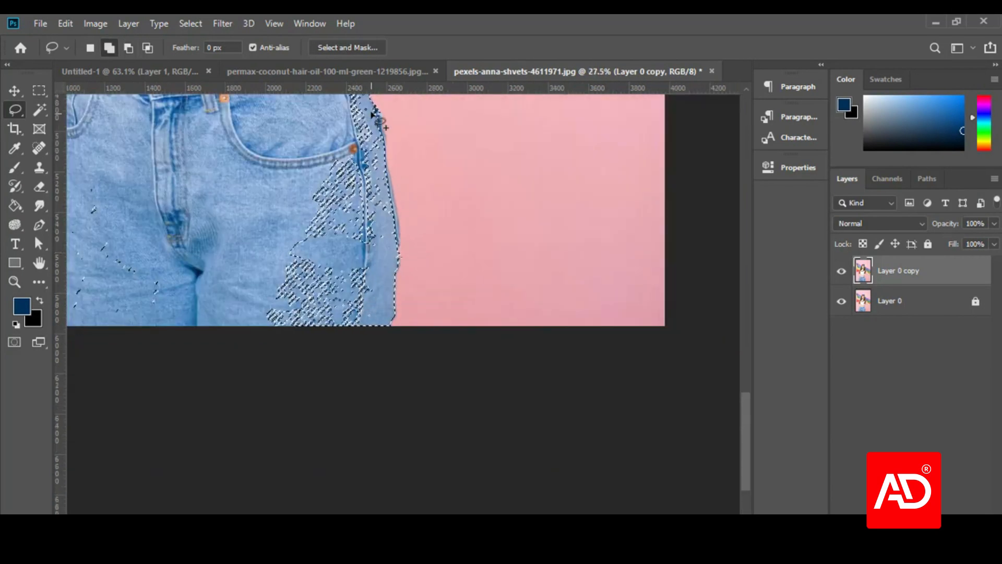
pyautogui.scroll(2, 388, 297)
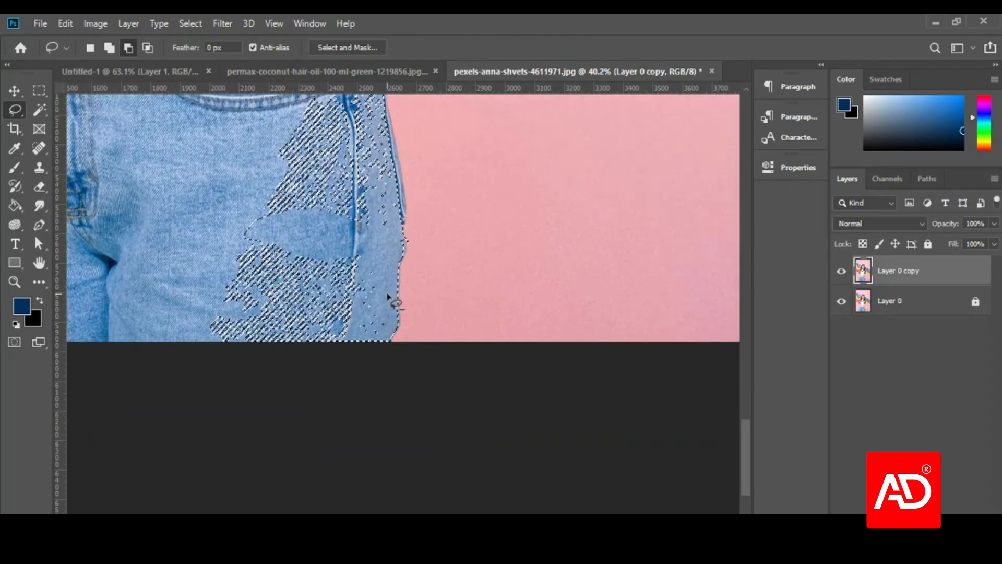
pyautogui.scroll(6, 392, 297)
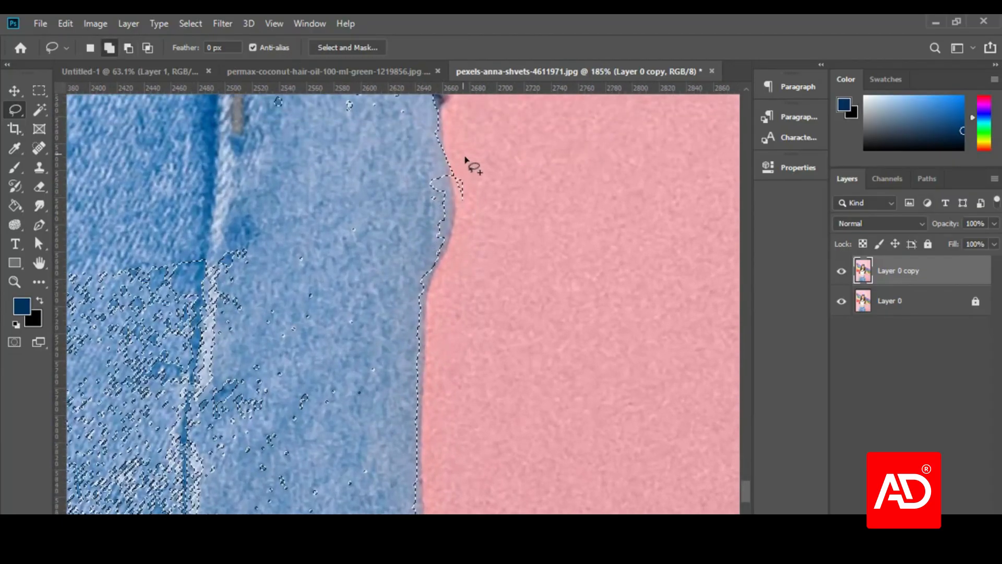
pyautogui.hotkey('ctrl', 'z')
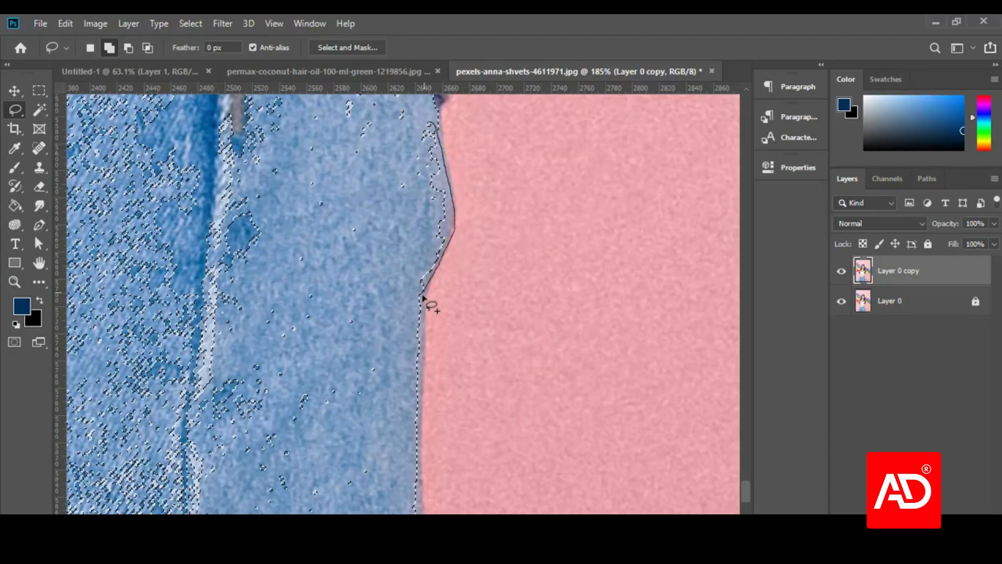
# - Add the missed sliver along the bulge and straight outer edge of the jeans to the selection with the Lasso
pyautogui.moveTo(277, 185); pyautogui.dragTo(375, 141)
pyautogui.scroll(-5, 437, 235)
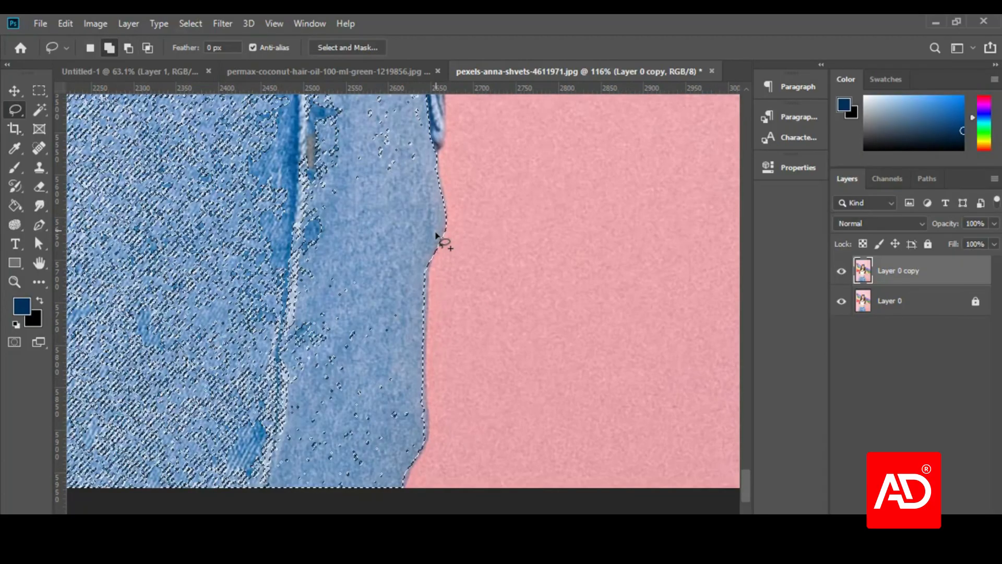
pyautogui.scroll(-3, 437, 253)
pyautogui.scroll(3, 432, 256)
pyautogui.scroll(1, 431, 251)
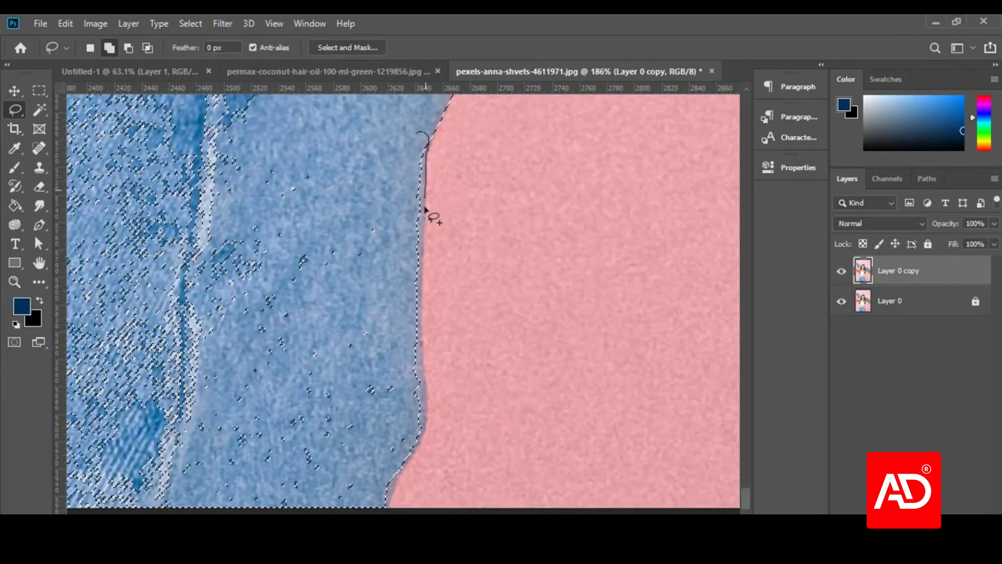
pyautogui.moveTo(259, 215); pyautogui.dragTo(264, 212)
pyautogui.scroll(-5, 375, 199)
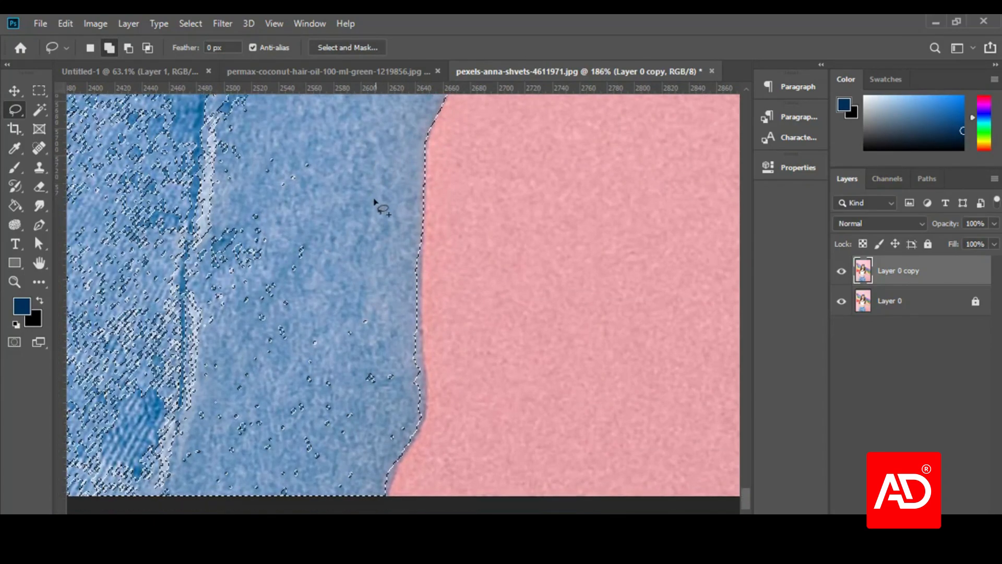
pyautogui.scroll(1, 434, 183)
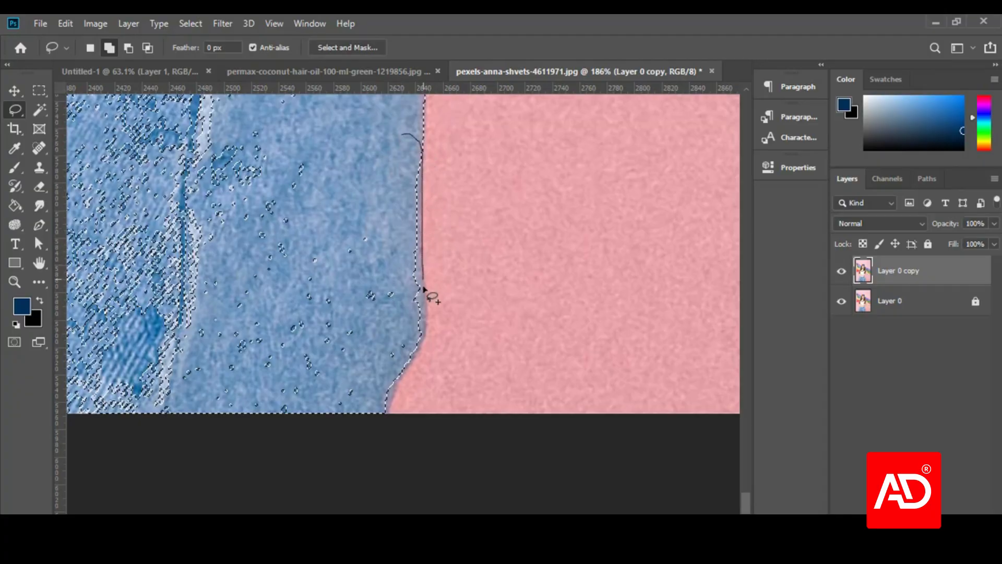
pyautogui.scroll(-5, 429, 228)
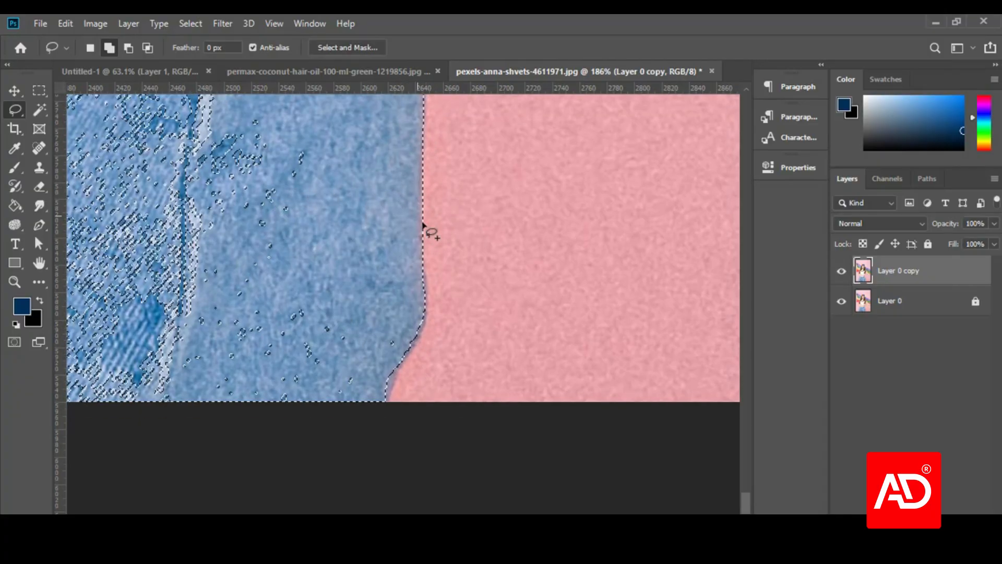
# - Add the slanted outer edge of the jeans, down to the photo's lower border, to the selection
pyautogui.moveTo(394, 191); pyautogui.dragTo(417, 196)
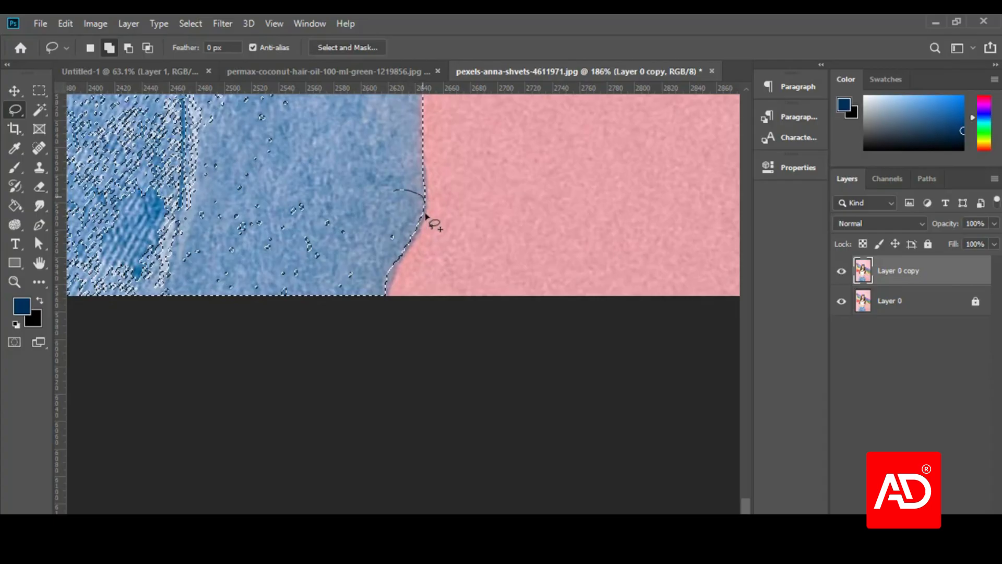
pyautogui.moveTo(397, 282); pyautogui.dragTo(396, 282)
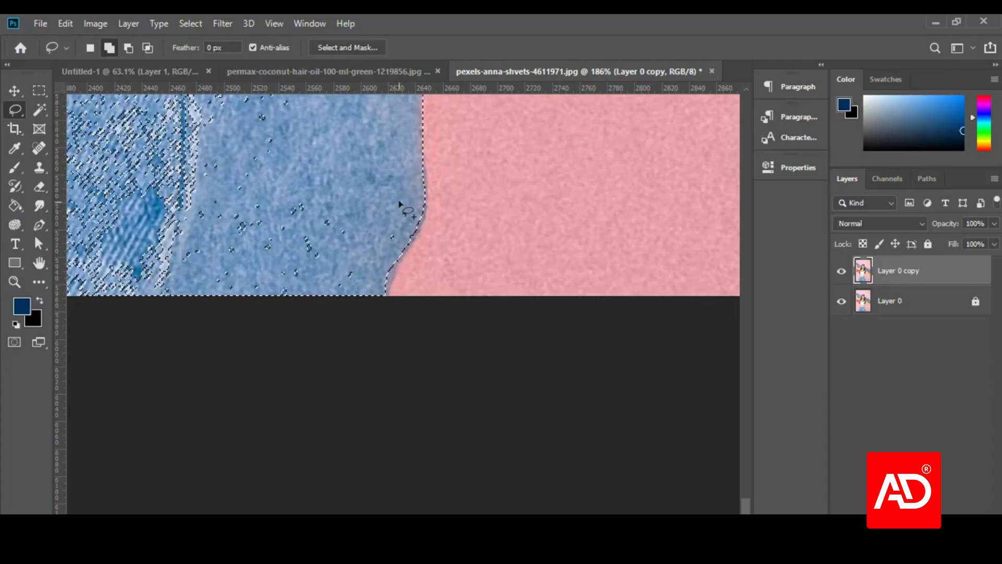
pyautogui.moveTo(401, 198); pyautogui.dragTo(424, 203)
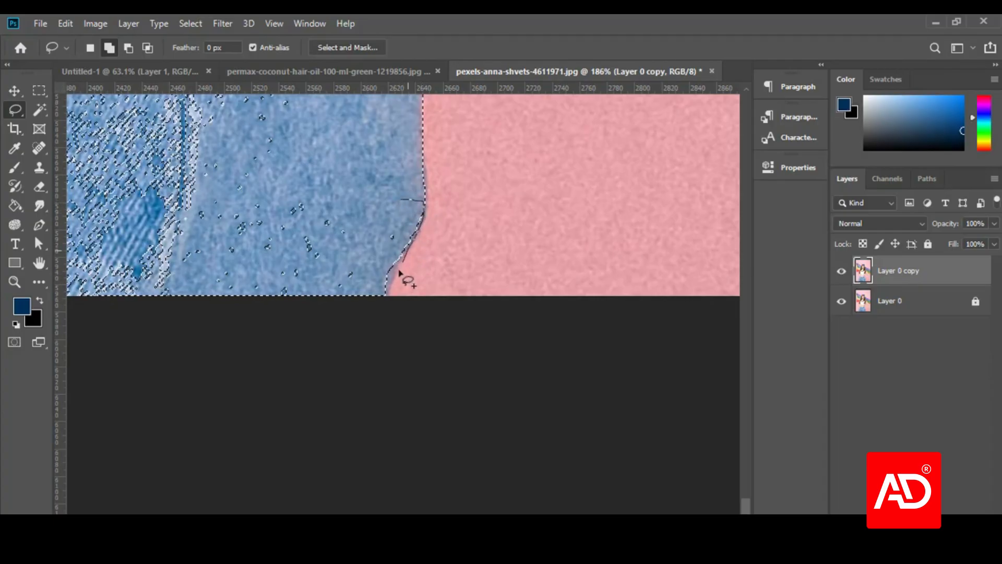
pyautogui.moveTo(334, 291); pyautogui.dragTo(335, 291)
pyautogui.scroll(-4, 467, 194)
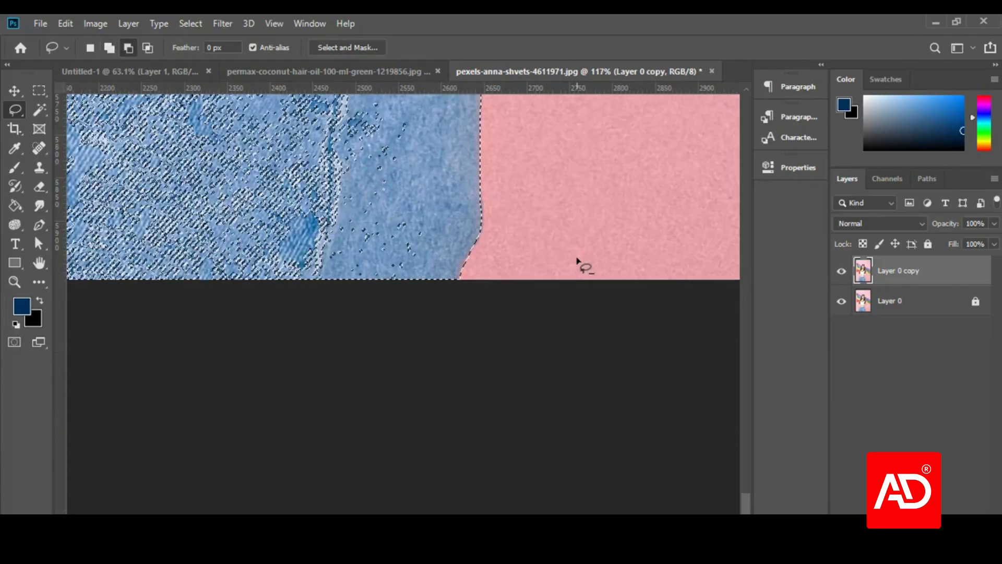
# - Fill in the patchy selection on the jeans by lassoing the outer thigh and the front pocket area
pyautogui.scroll(5, 543, 324)
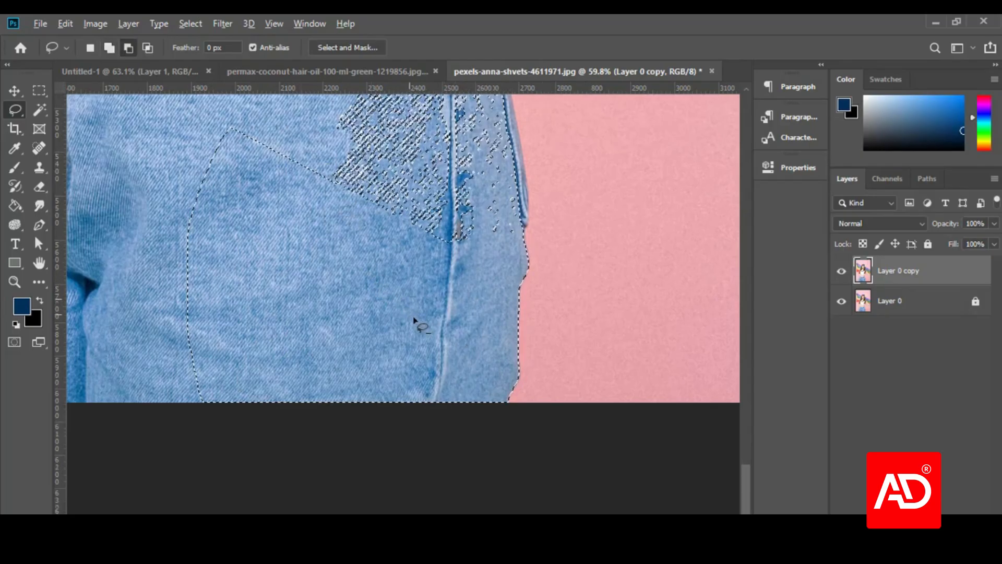
pyautogui.scroll(-2, 399, 345)
pyautogui.scroll(2, 360, 396)
pyautogui.moveTo(294, 409); pyautogui.dragTo(460, 427)
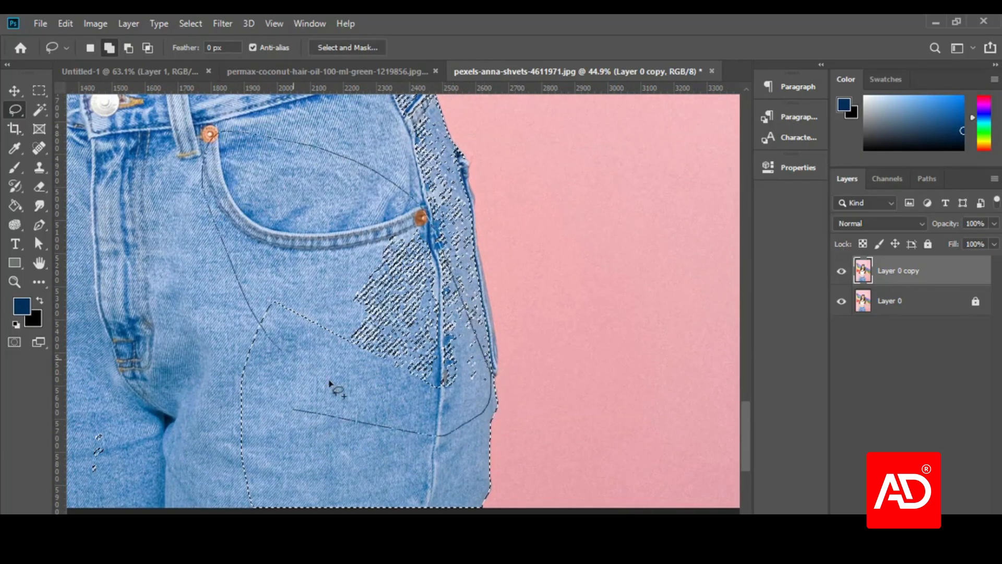
pyautogui.scroll(-10, 330, 385)
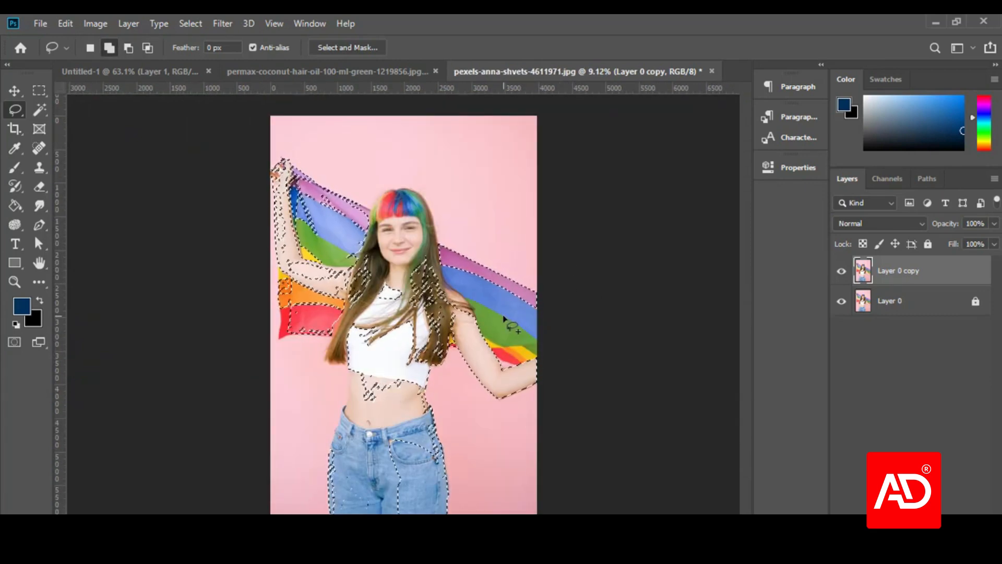
# - Clear the whole selection of the woman and her flag
pyautogui.scroll(1, 530, 310)
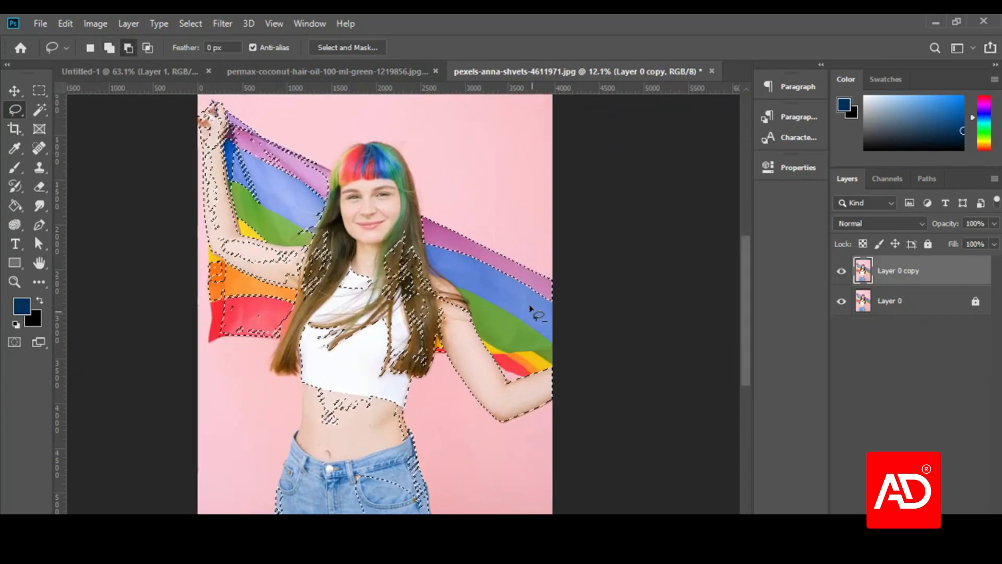
pyautogui.scroll(3, 530, 309)
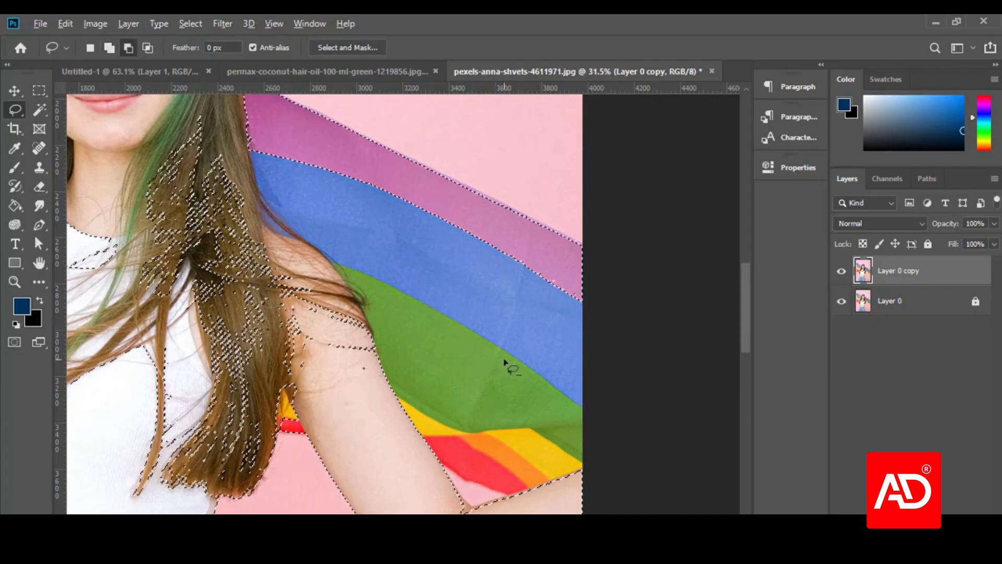
pyautogui.scroll(1, 504, 361)
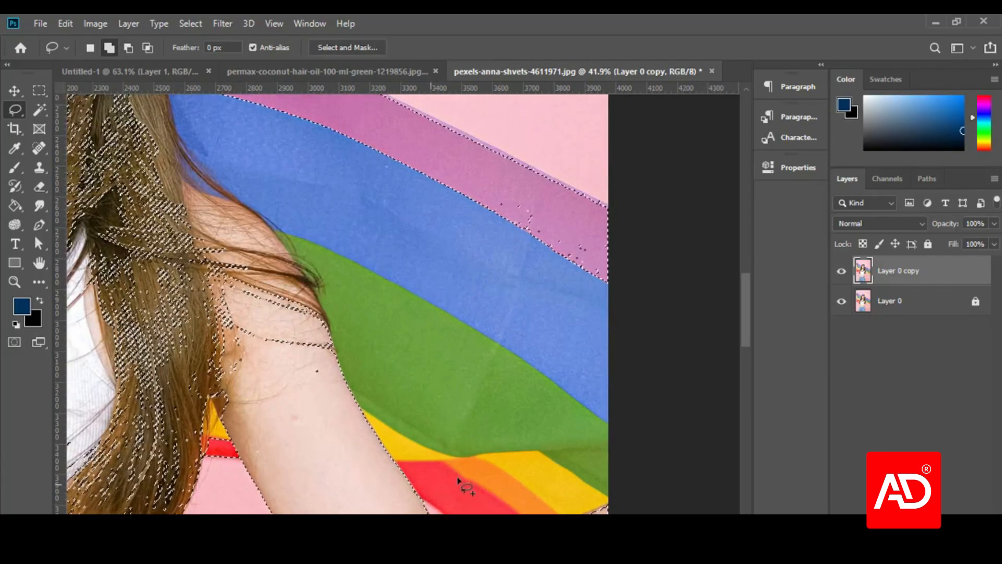
pyautogui.scroll(-2, 427, 433)
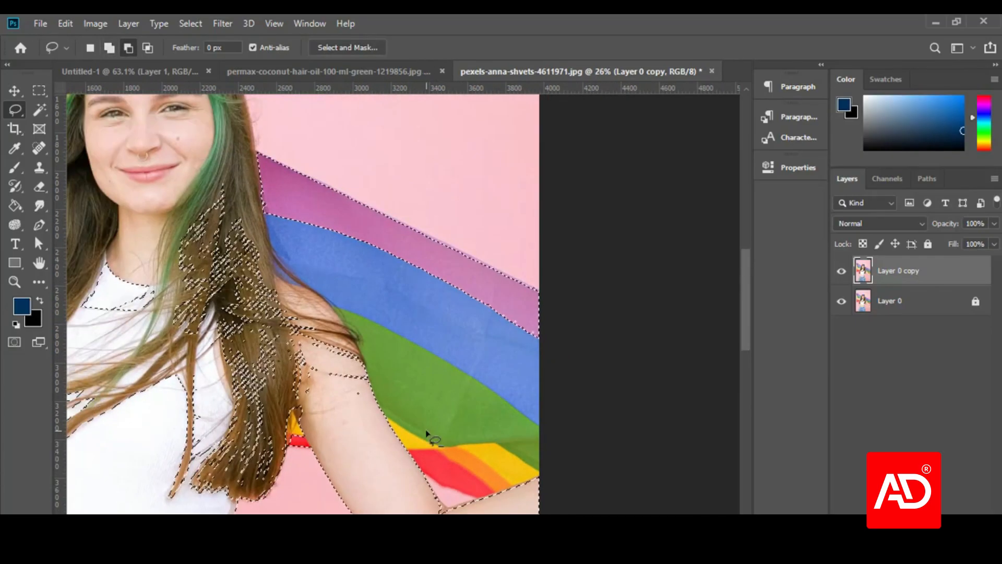
pyautogui.scroll(-1, 426, 433)
pyautogui.scroll(5, 469, 457)
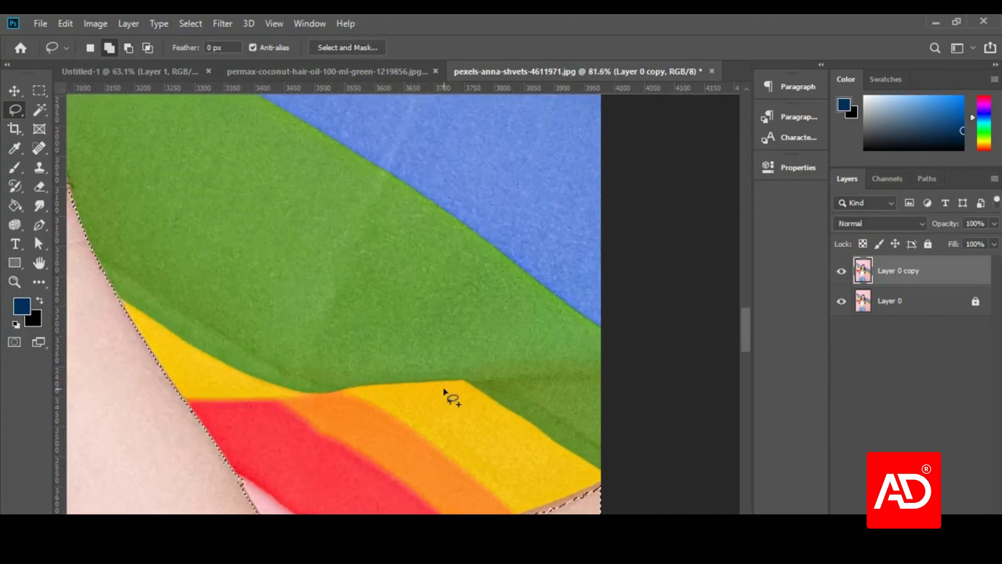
pyautogui.press('alt')
pyautogui.scroll(-3, 451, 405)
pyautogui.scroll(1, 412, 420)
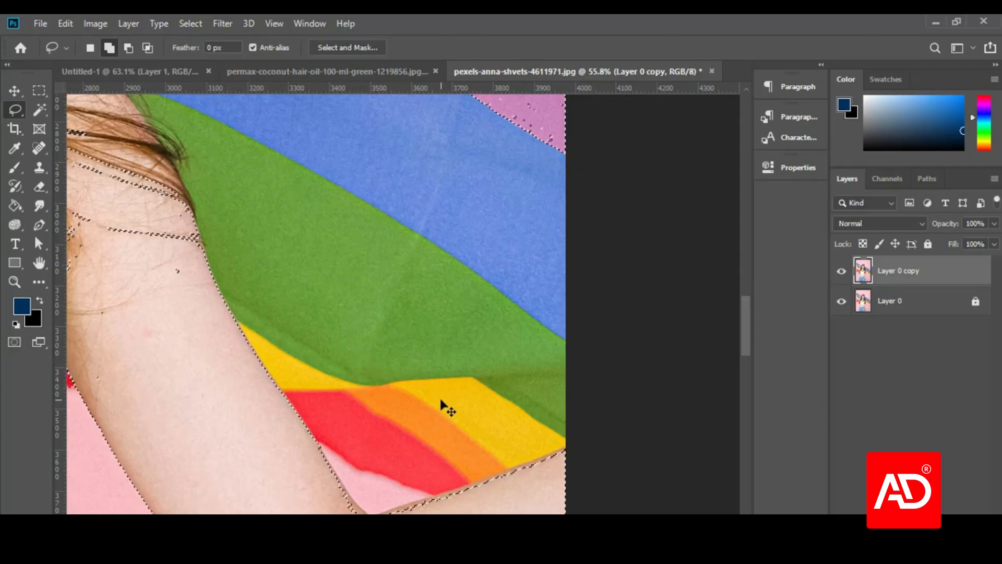
pyautogui.hotkey('ctrl', 'd')
# - Select the flag's yellow, orange and red stripes beside the upper arm with the Magic Wand at tolerance 32
pyautogui.click(37, 111)
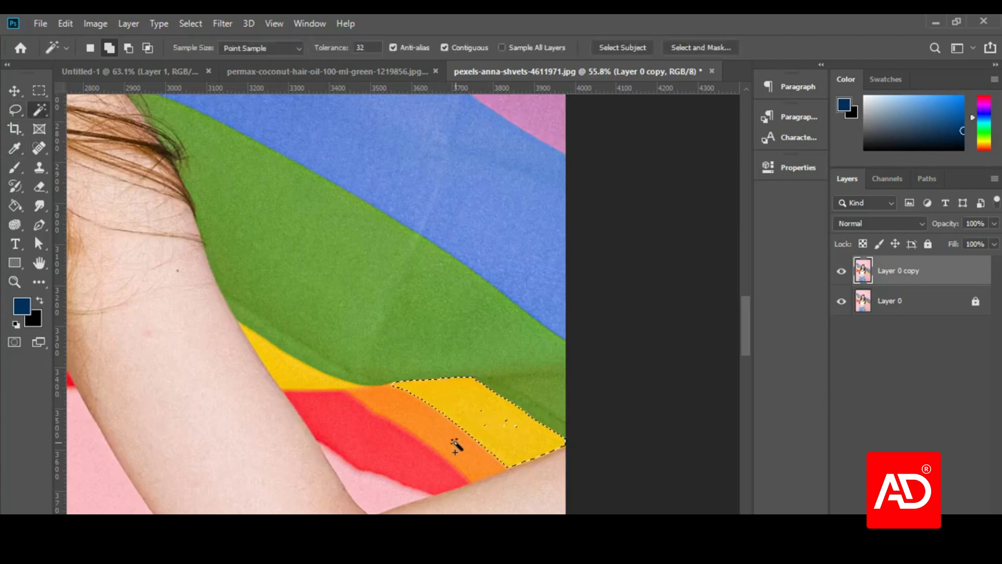
pyautogui.keyDown('shift'); pyautogui.click(412, 441); pyautogui.keyUp('shift')
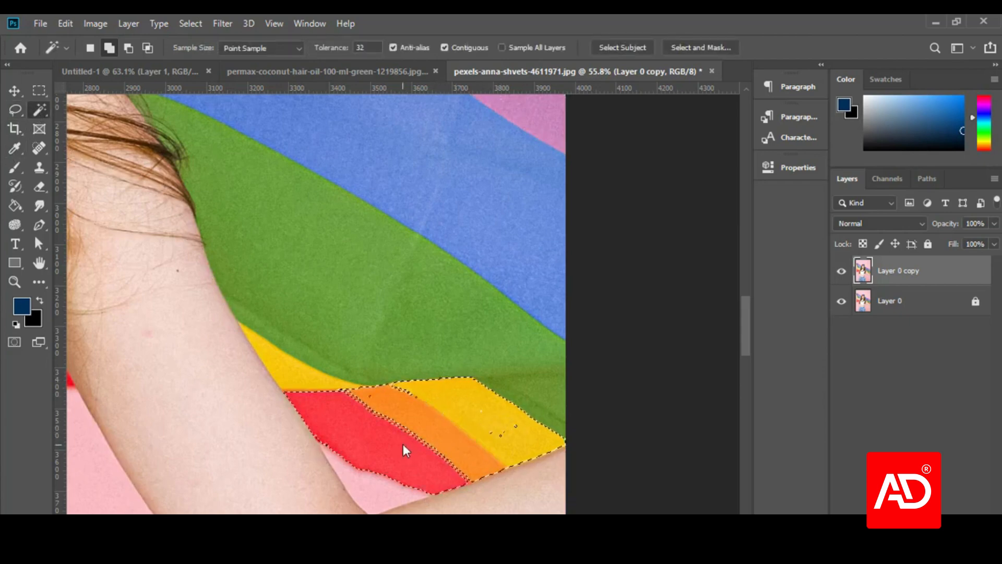
pyautogui.keyDown('shift'); pyautogui.click(290, 367); pyautogui.keyUp('shift')
pyautogui.keyDown('shift'); pyautogui.click(443, 456); pyautogui.keyUp('shift')
pyautogui.keyDown('shift'); pyautogui.click(520, 418); pyautogui.keyUp('shift')
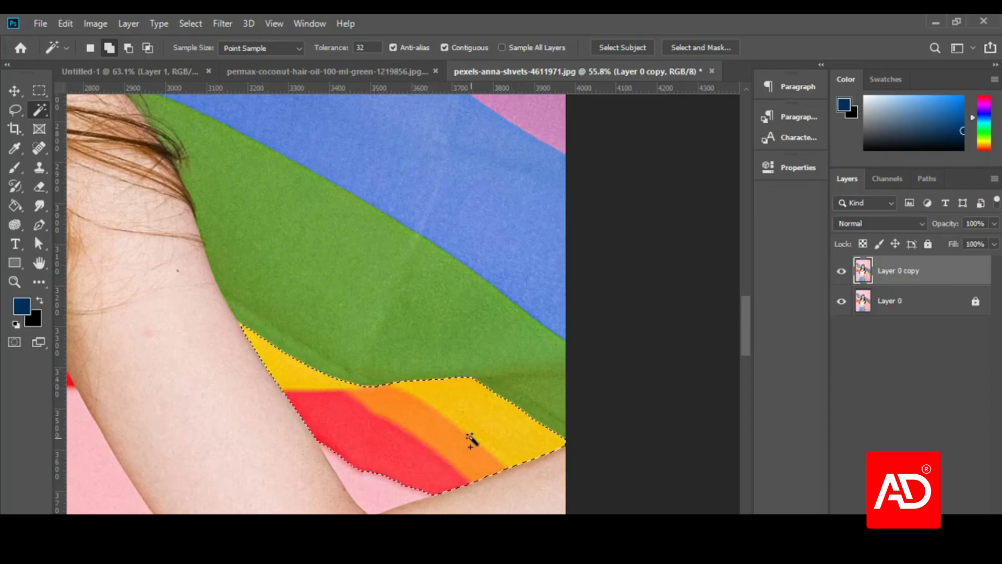
# - Examine the selection's edges closely along the red stripe by the arm and where yellow and orange meet green
pyautogui.press('alt')
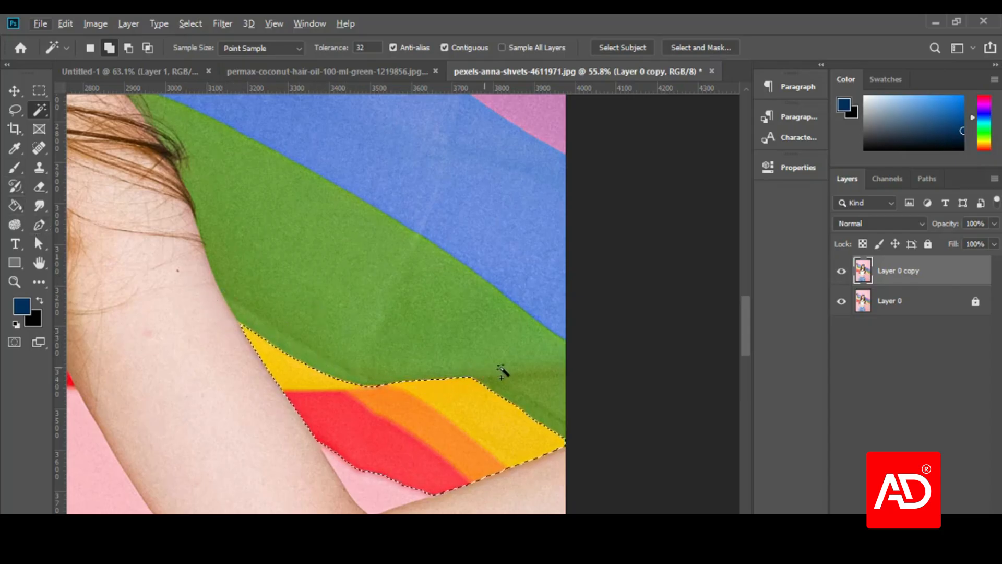
pyautogui.scroll(5, 474, 459)
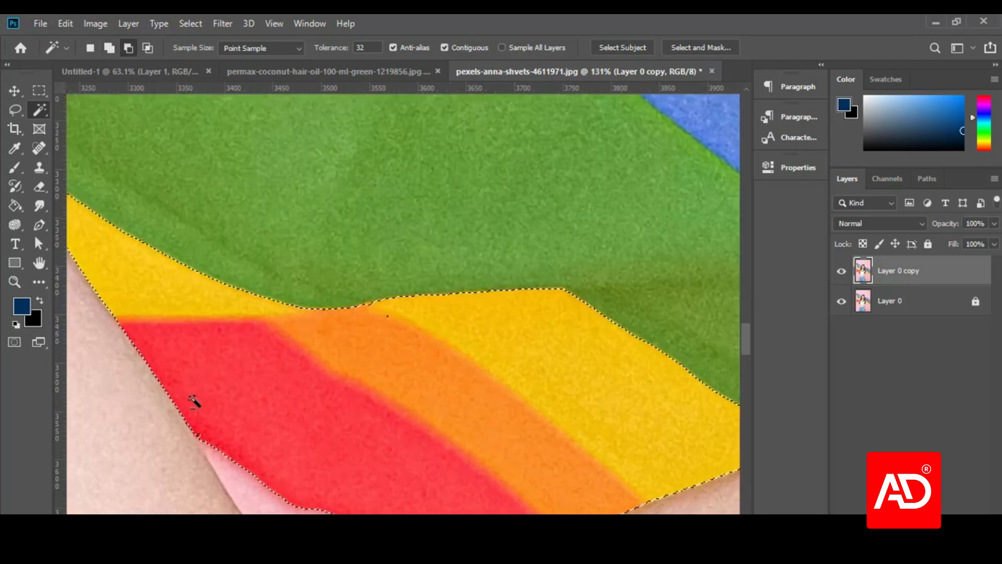
pyautogui.scroll(4, 241, 475)
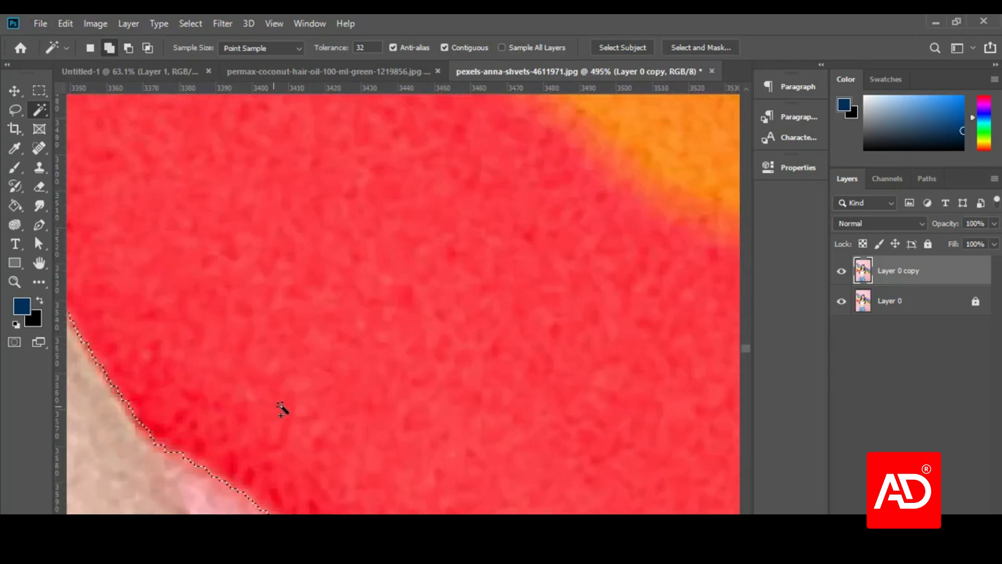
pyautogui.scroll(-6, 294, 436)
pyautogui.scroll(6, 490, 297)
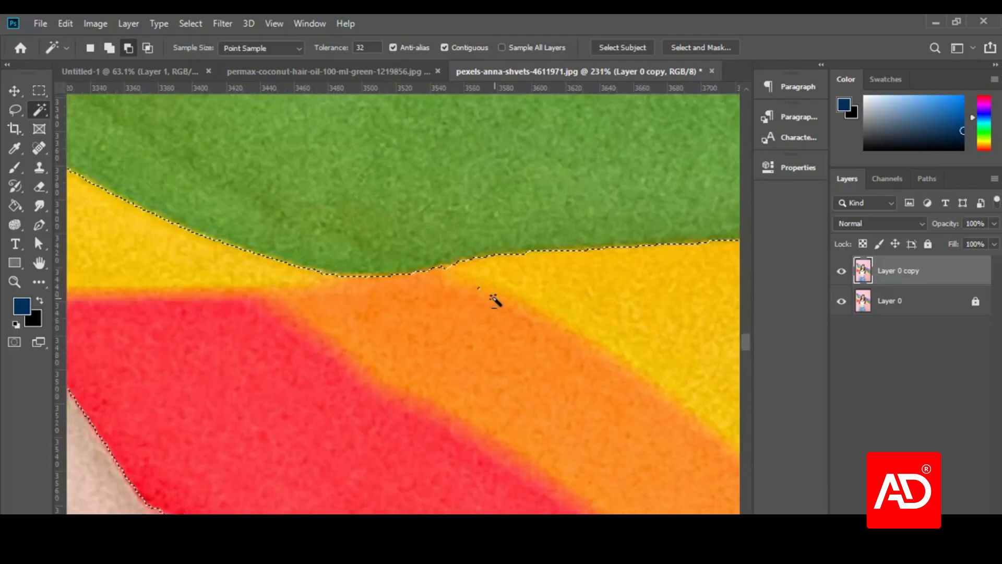
pyautogui.scroll(-7, 450, 326)
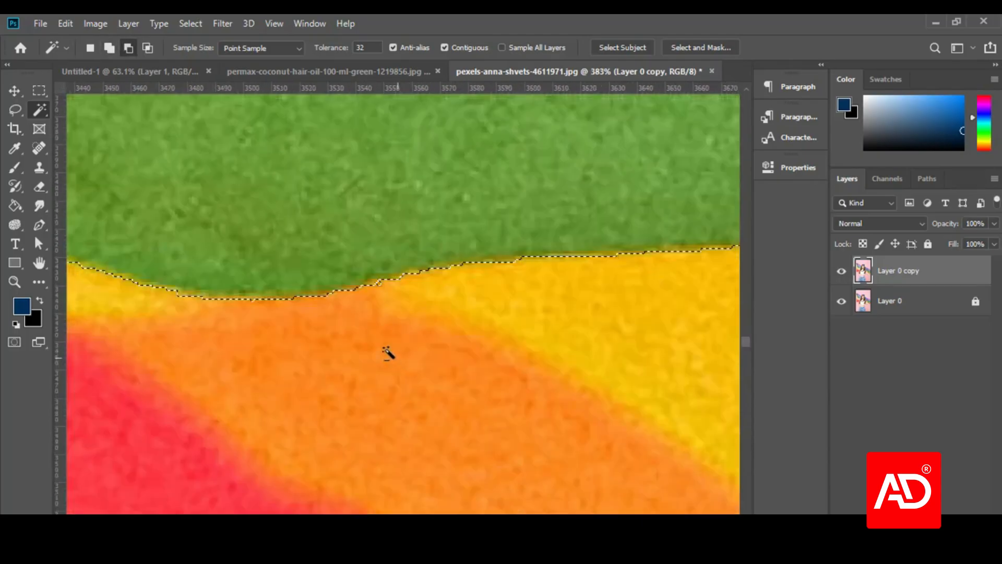
# - Add a new layer above Layer 0 copy and set the foreground color to golden yellow ffc800
pyautogui.scroll(6, 671, 472)
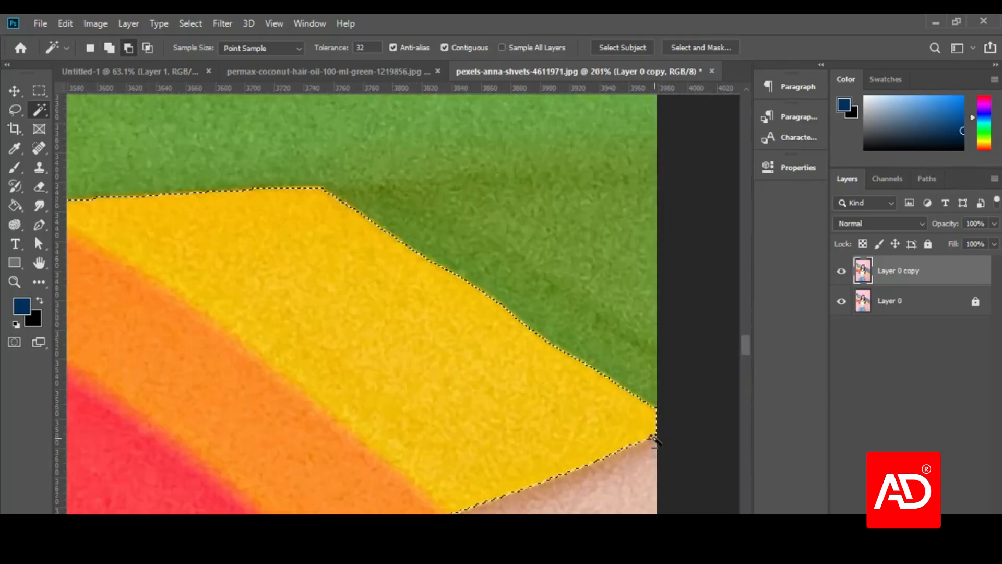
pyautogui.scroll(-5, 618, 424)
pyautogui.scroll(-2, 618, 424)
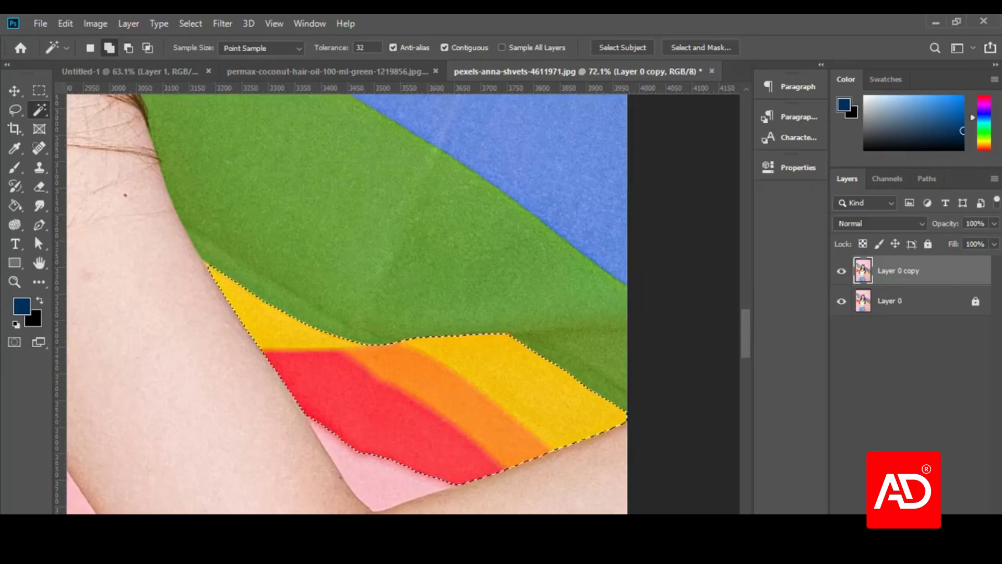
pyautogui.hotkey('ctrl', 'shift', 'alt', 'n')
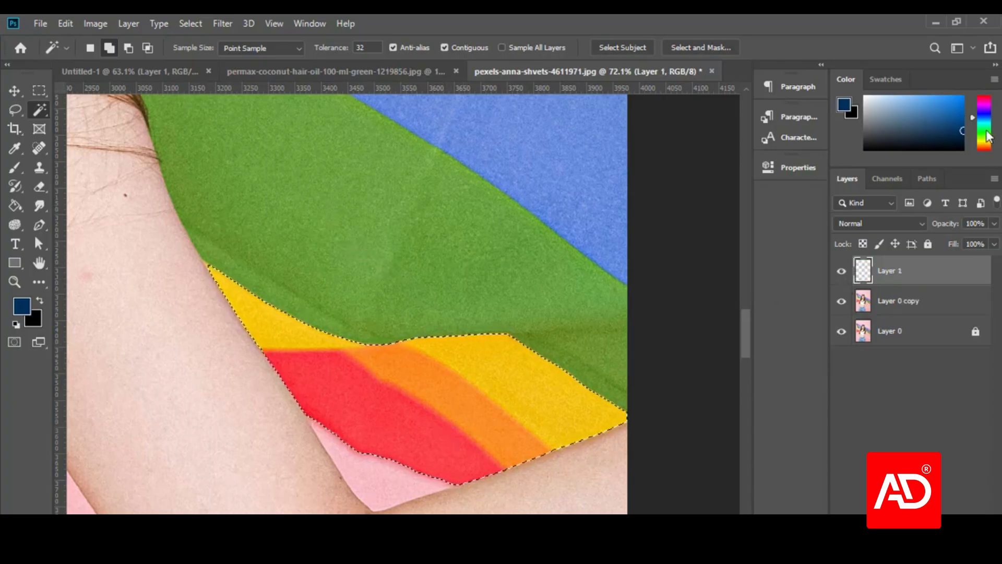
pyautogui.moveTo(988, 137); pyautogui.dragTo(988, 149)
pyautogui.moveTo(947, 118); pyautogui.dragTo(975, 89)
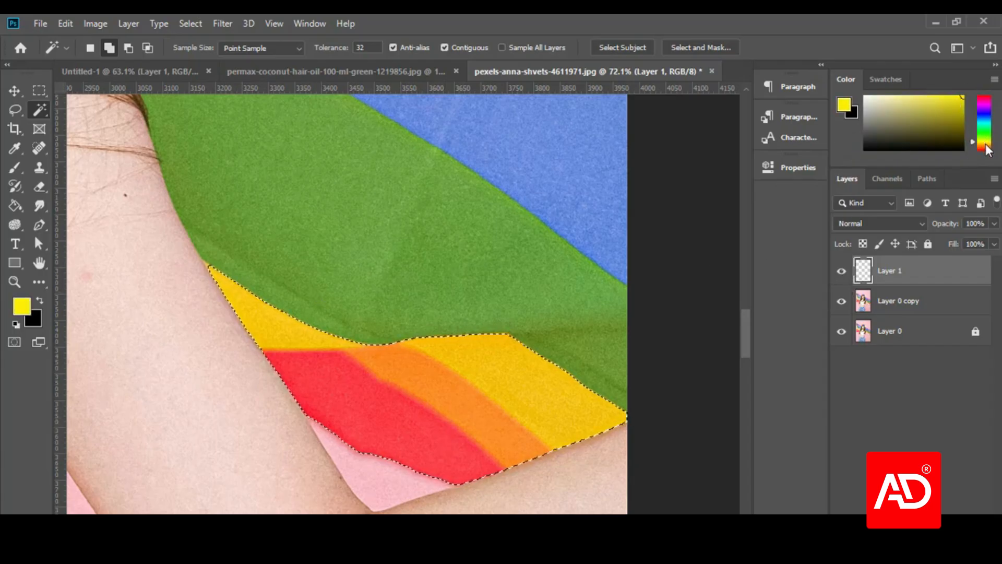
pyautogui.moveTo(985, 145); pyautogui.dragTo(982, 148)
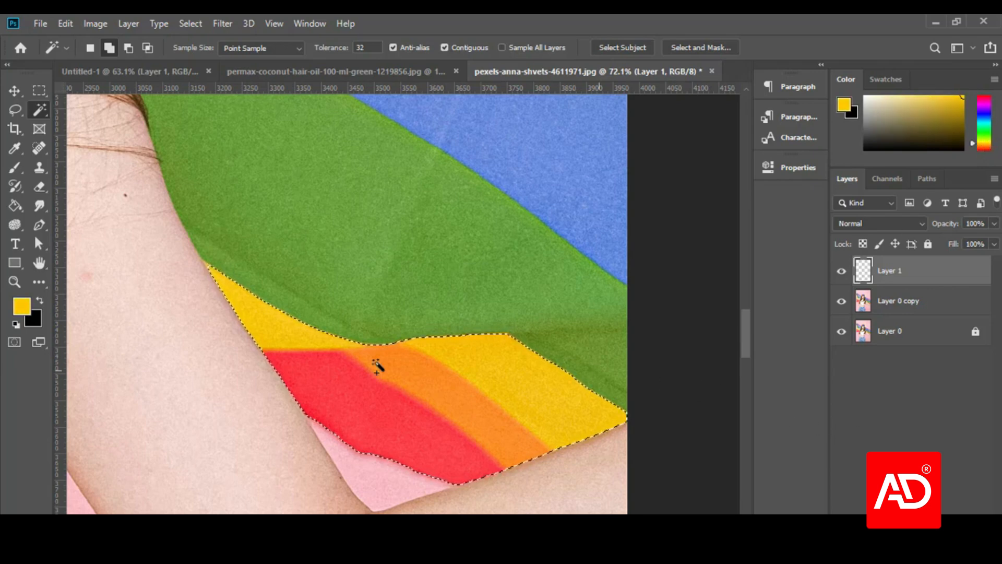
# - Set the background color to a golden yellow matching the foreground color and return to the Magic Wand
pyautogui.click(34, 312)
pyautogui.click(26, 308)
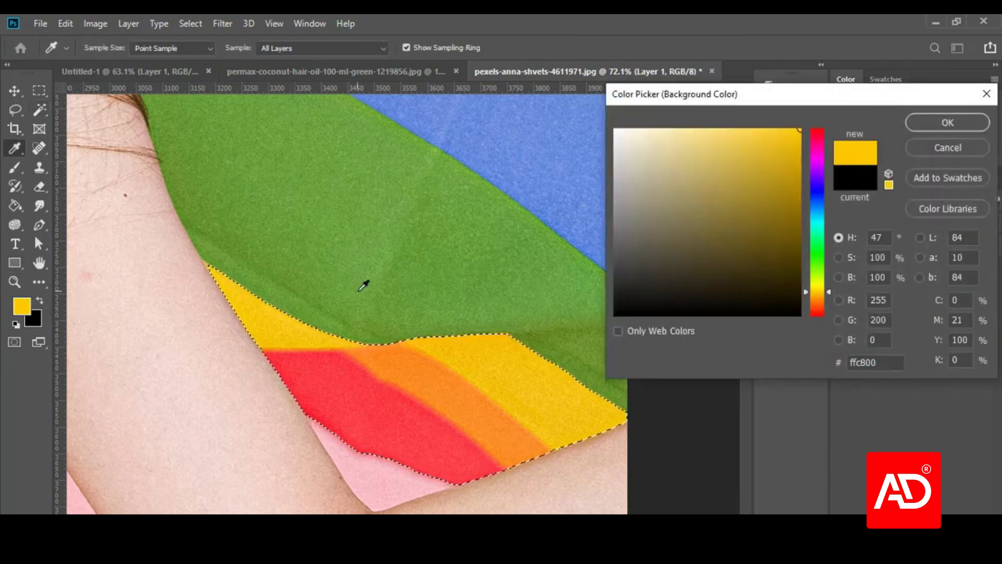
pyautogui.click(301, 327)
pyautogui.moveTo(304, 322); pyautogui.dragTo(467, 336)
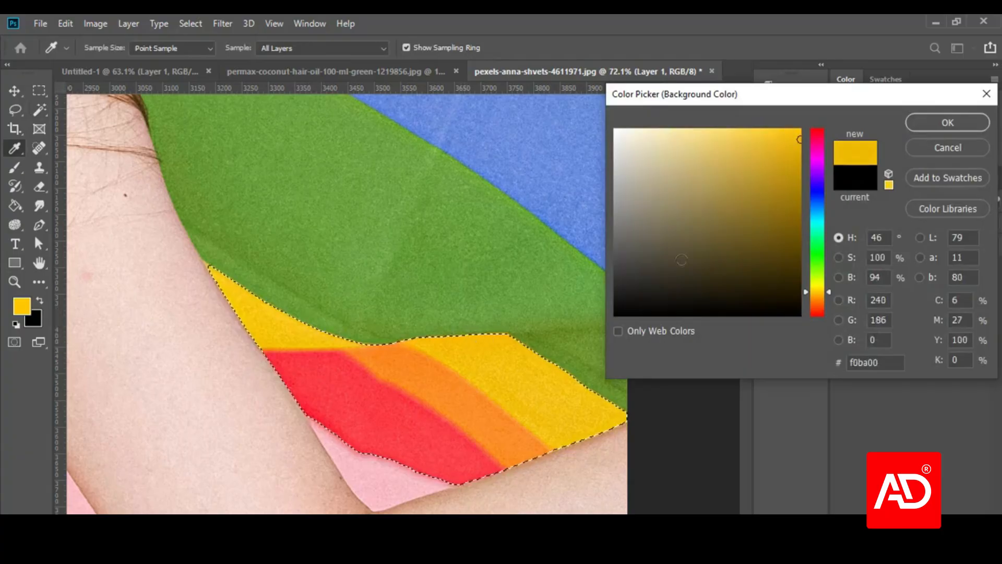
pyautogui.click(935, 115)
pyautogui.press('w')
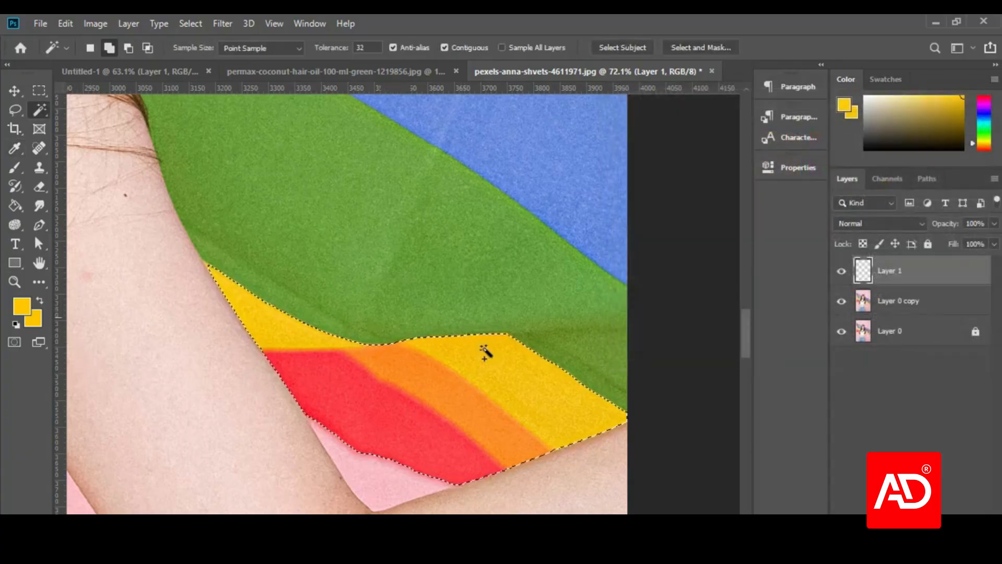
# - Fill the selected stripes beside the upper arm with the yellow background color on the new layer and deselect
pyautogui.hotkey('ctrl', 'BackSpace')
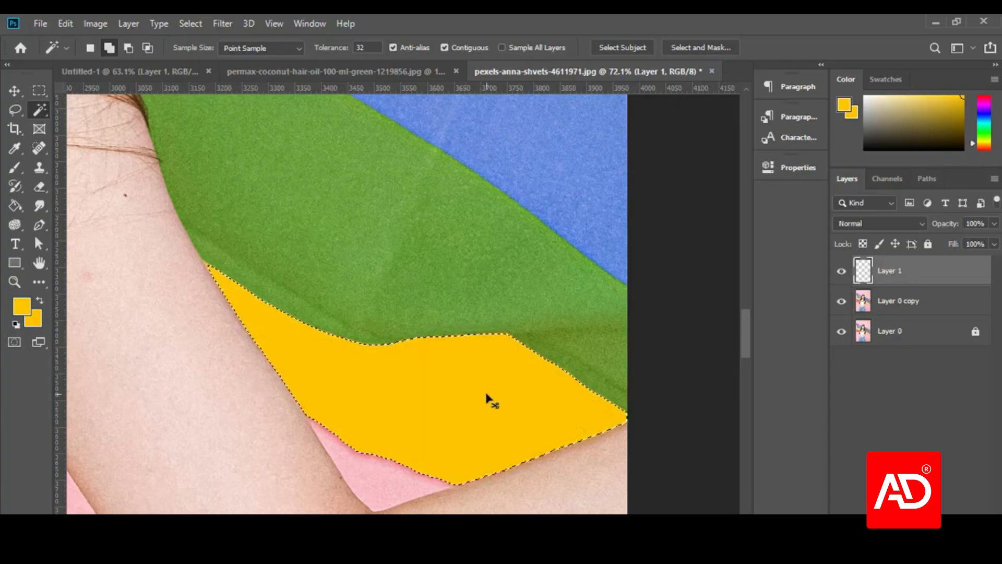
pyautogui.hotkey('ctrl', 'd')
pyautogui.scroll(-5, 570, 410)
pyautogui.scroll(-2, 575, 422)
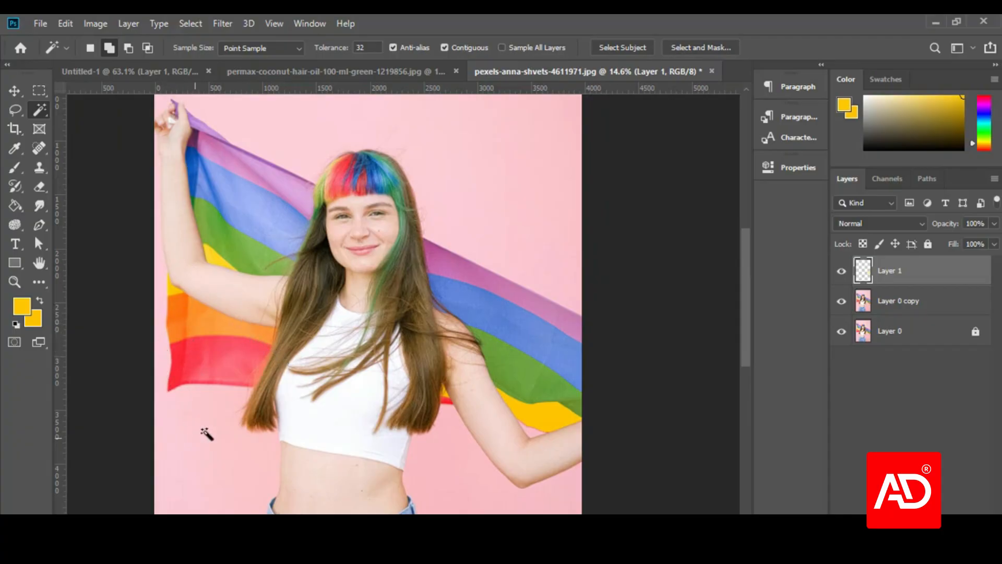
pyautogui.scroll(5, 168, 387)
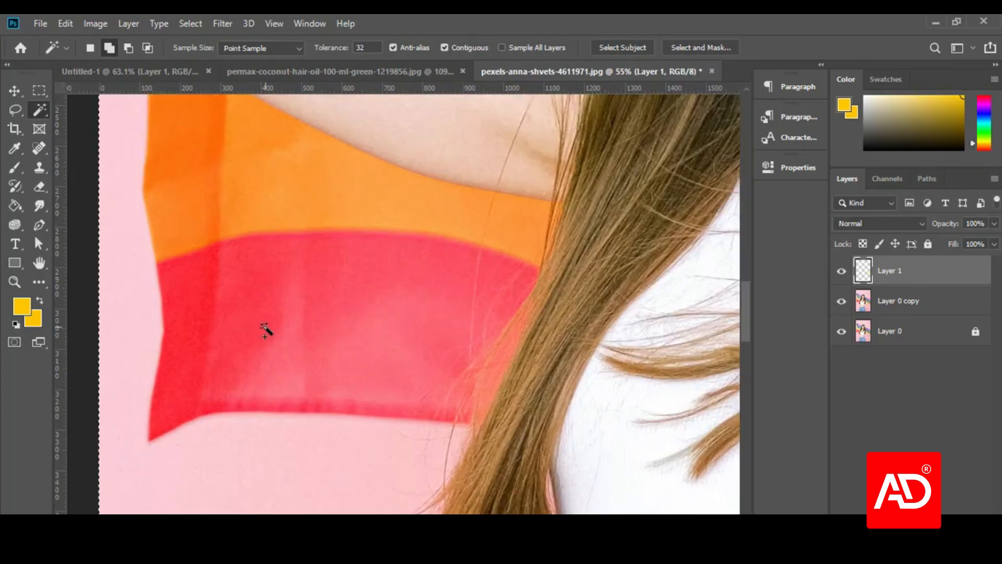
pyautogui.press('alt')
pyautogui.scroll(2, 225, 349)
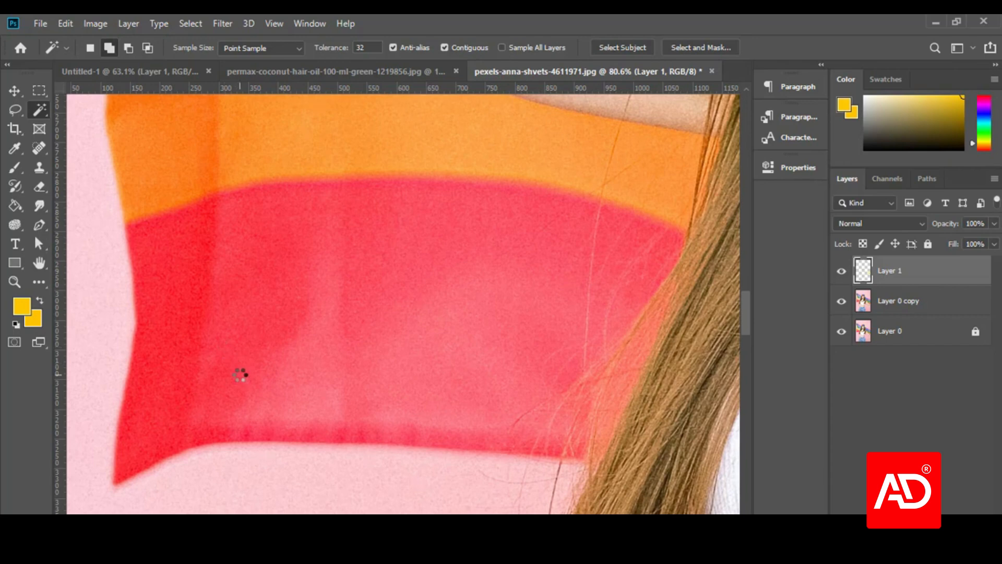
pyautogui.doubleClick(361, 47)
pyautogui.write('24')
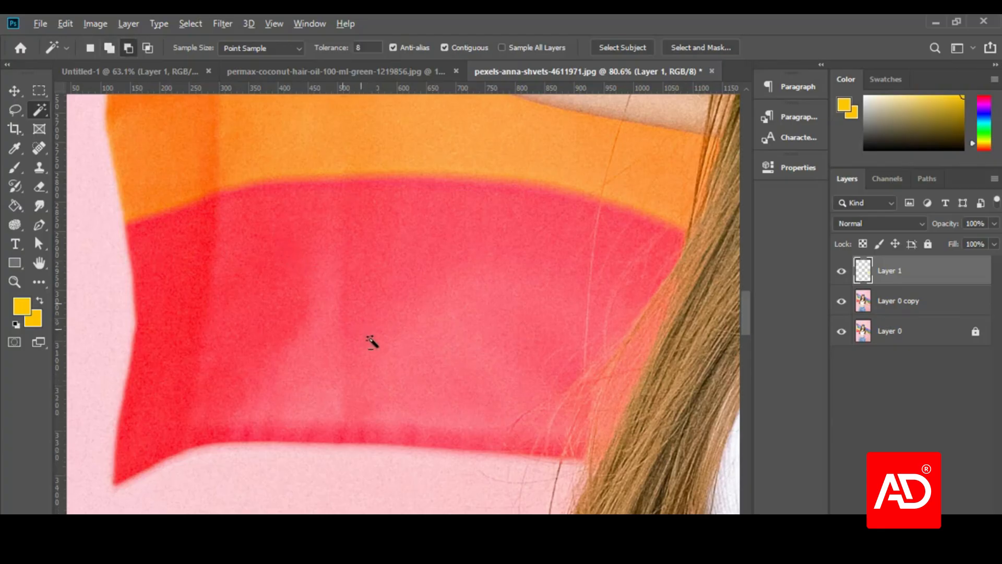
pyautogui.scroll(-3, 371, 339)
pyautogui.scroll(-3, 295, 349)
pyautogui.scroll(-3, 295, 368)
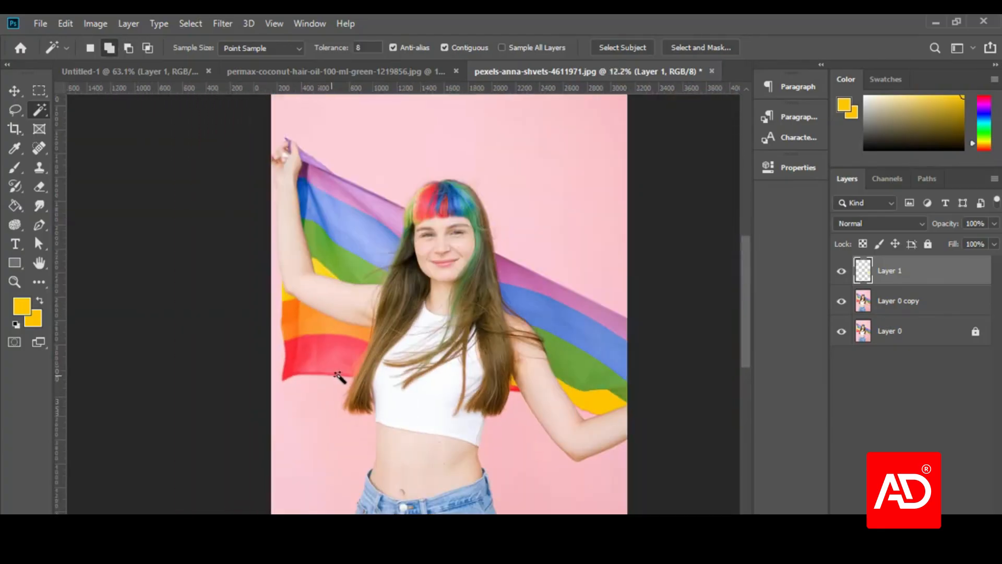
# - On Layer 0 copy, select the red stripe below the raised arm with the Magic Wand at tolerance 32
pyautogui.scroll(5, 313, 313)
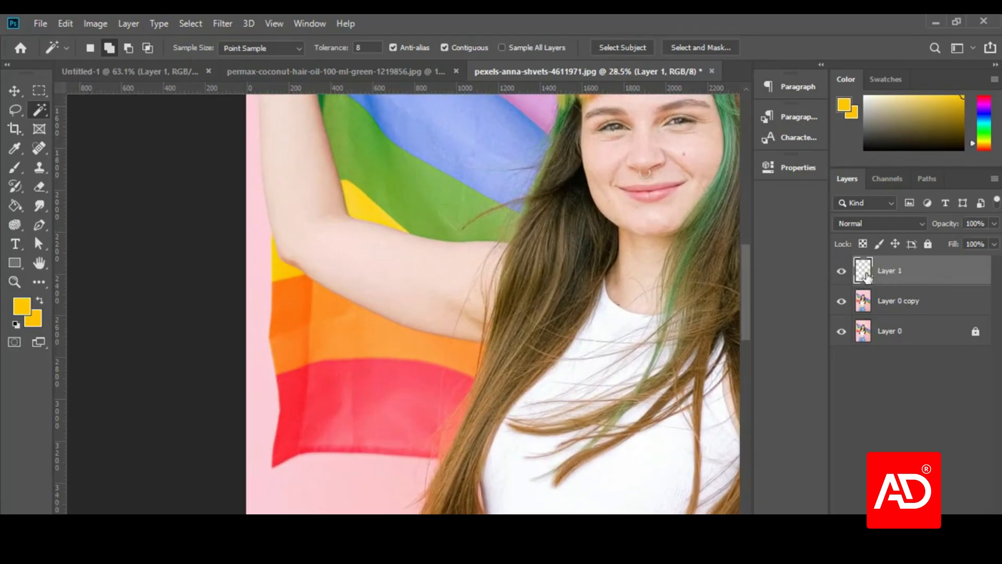
pyautogui.click(890, 309)
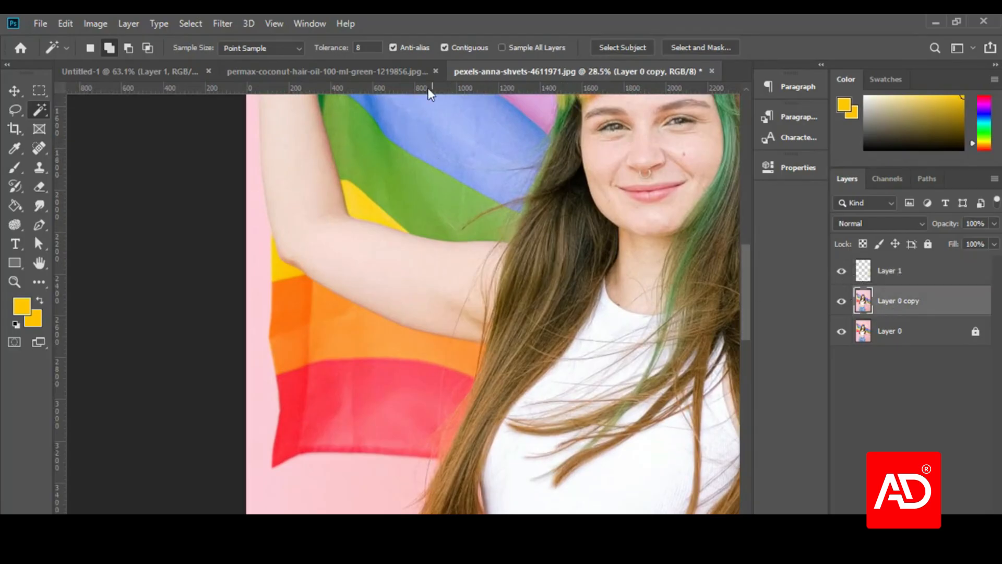
pyautogui.write('32')
pyautogui.click(336, 369)
pyautogui.scroll(3, 375, 412)
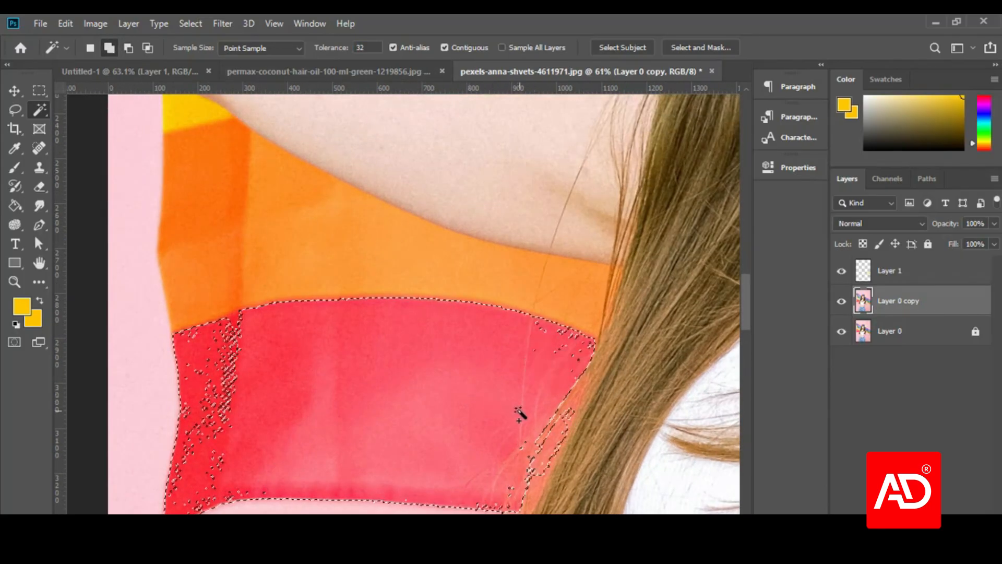
pyautogui.click(540, 415)
pyautogui.scroll(3, 363, 340)
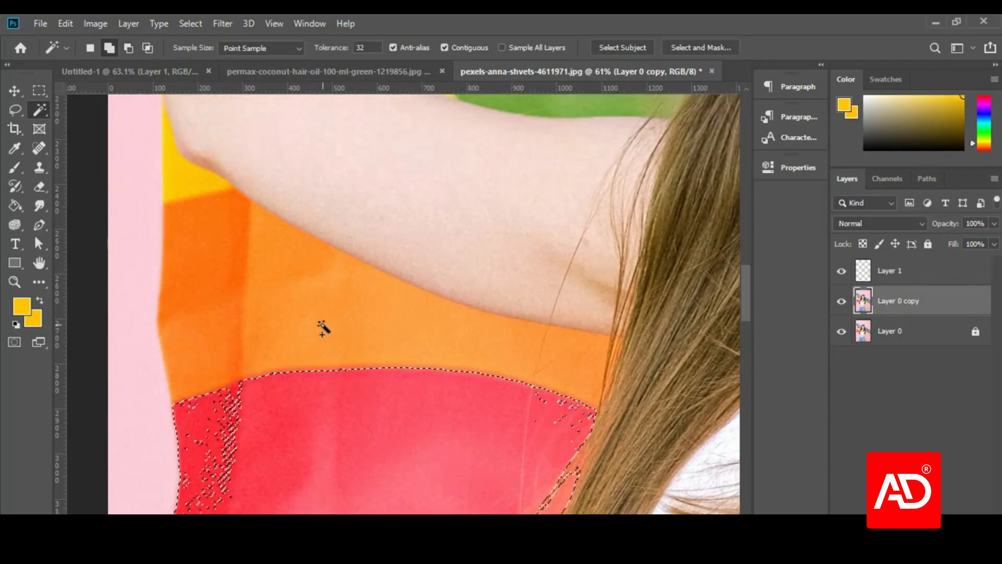
# - Add the orange stripe, the yellow corner by the elbow and the remaining red patches to the selection
pyautogui.click(324, 329)
pyautogui.click(194, 269)
pyautogui.click(180, 187)
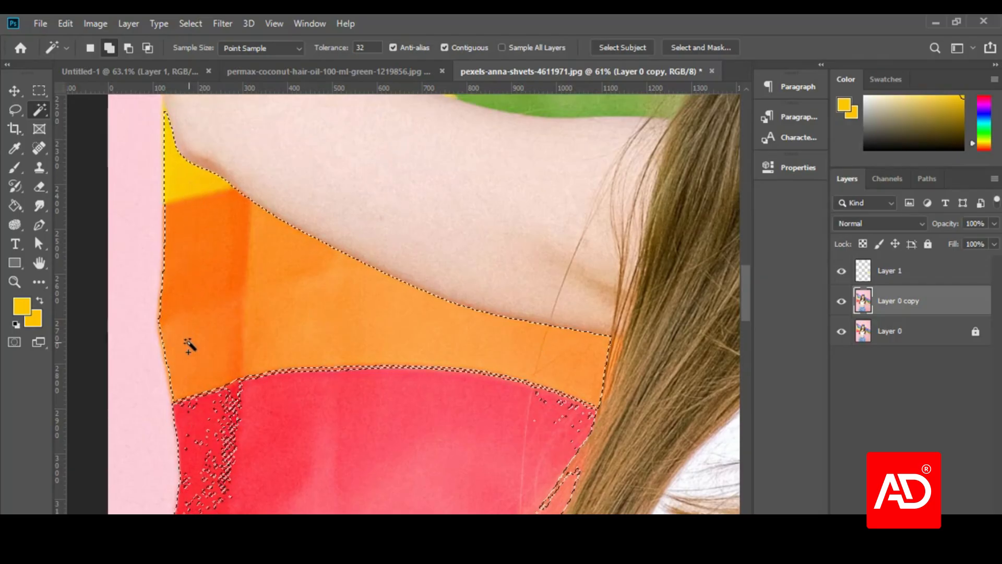
pyautogui.click(192, 412)
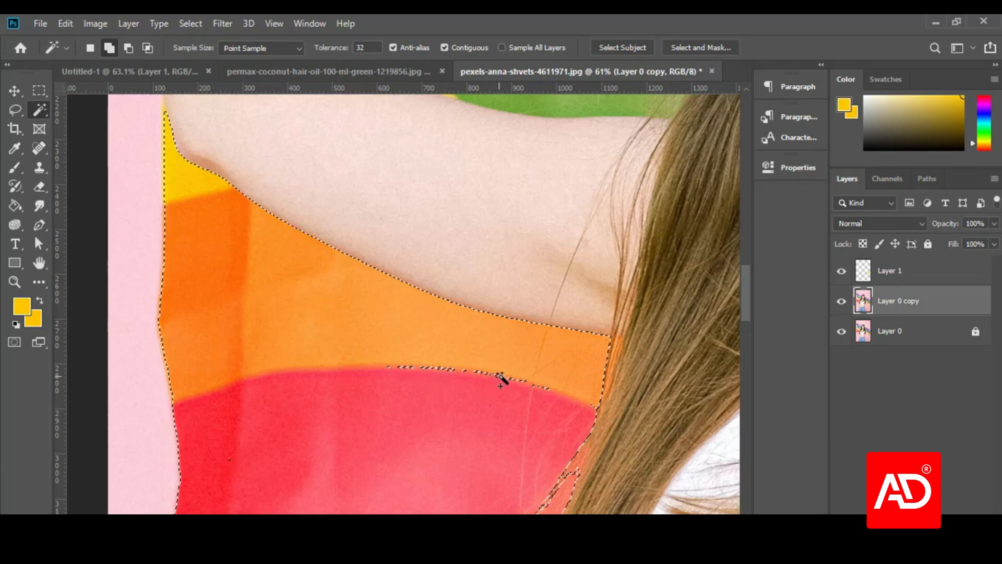
pyautogui.click(230, 459)
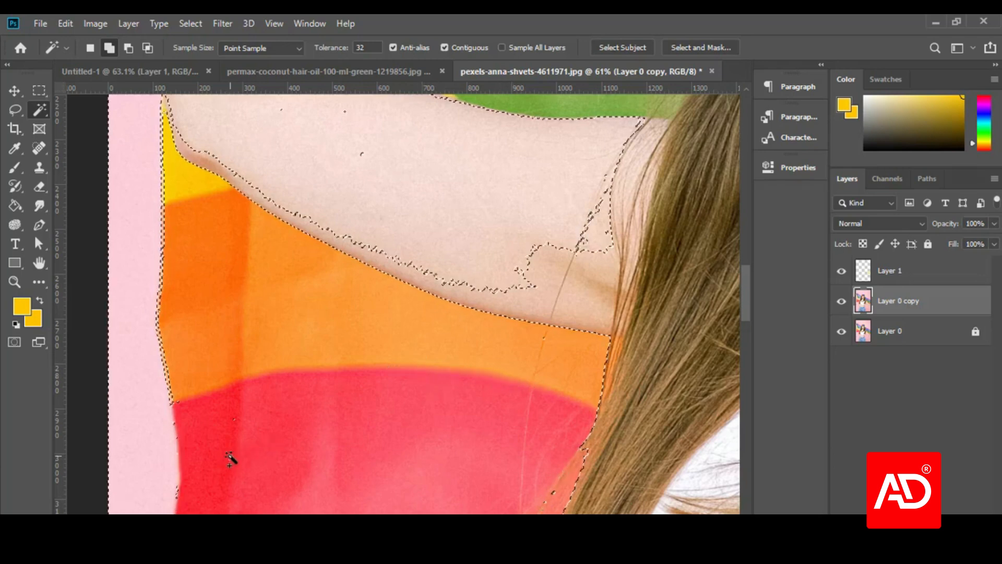
pyautogui.hotkey('ctrl', 'z')
# - Fill the selected flag area below the raised arm with the yellow foreground color on Layer 1 and deselect
pyautogui.scroll(-5, 420, 445)
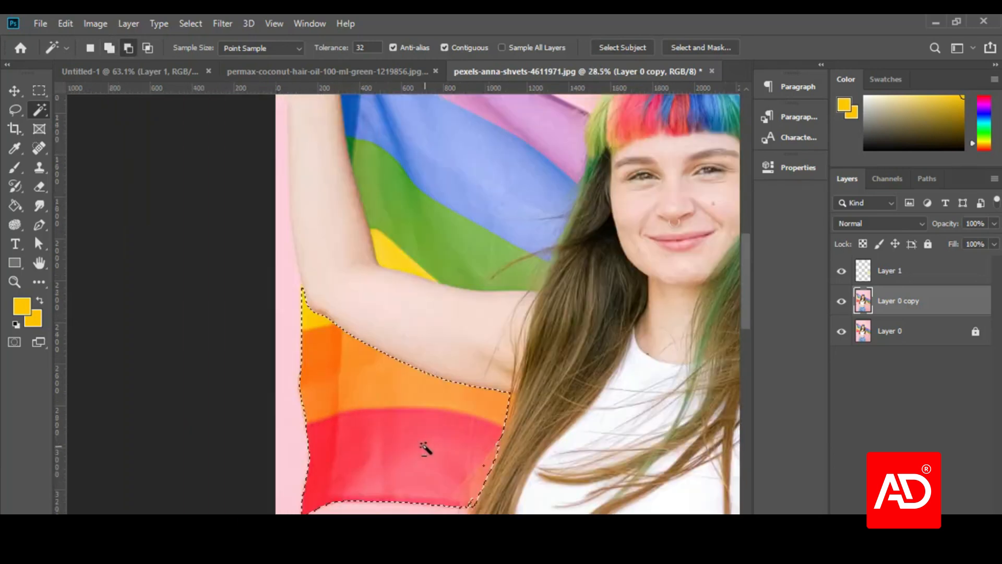
pyautogui.scroll(3, 386, 402)
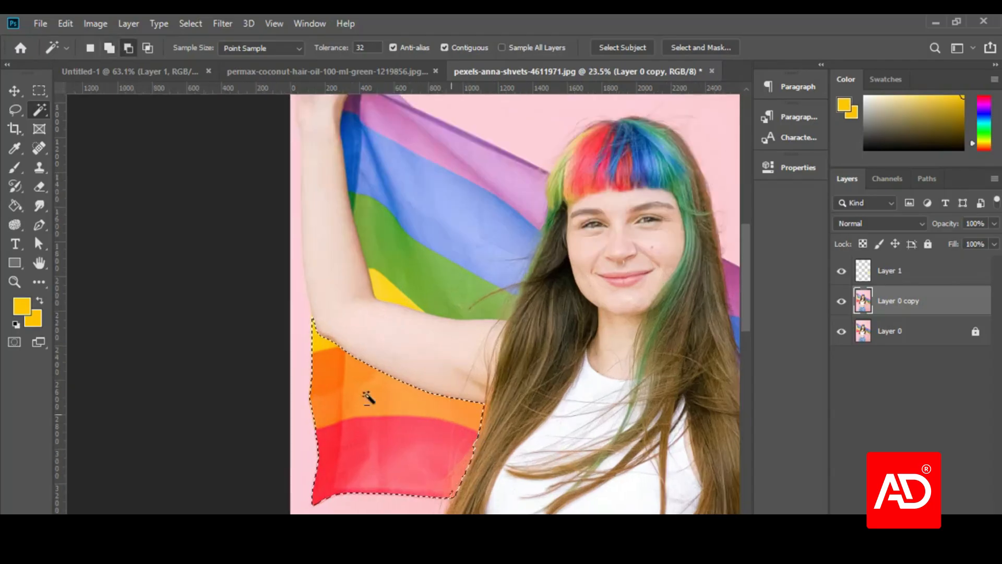
pyautogui.scroll(-1, 458, 418)
pyautogui.scroll(1, 577, 393)
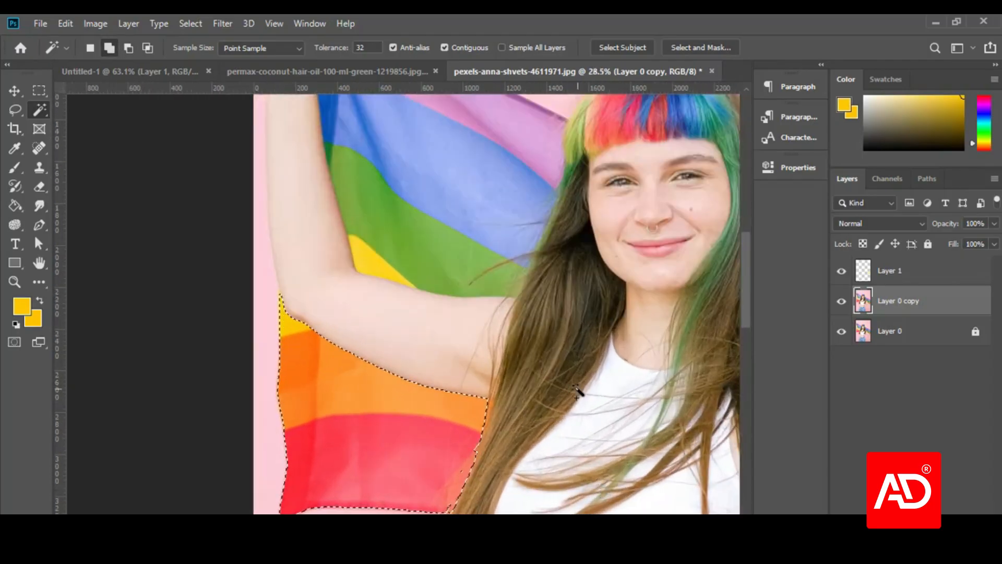
pyautogui.scroll(-1, 491, 414)
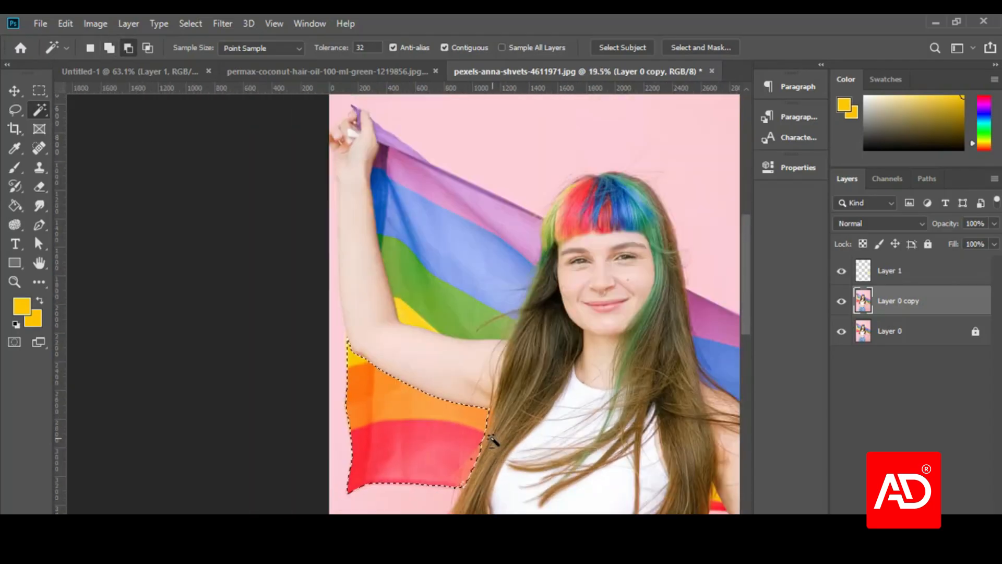
pyautogui.click(881, 275)
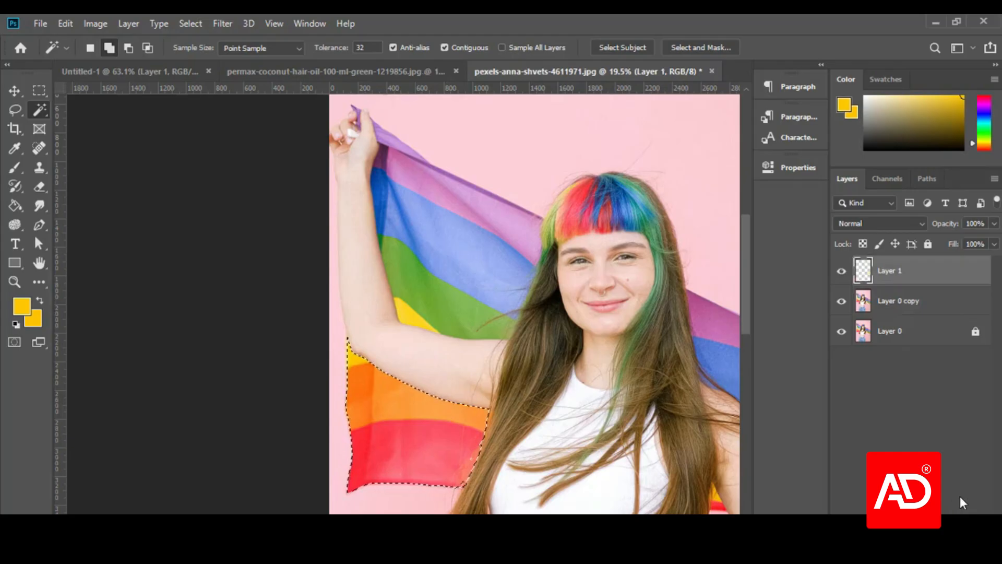
pyautogui.hotkey('alt', 'BackSpace')
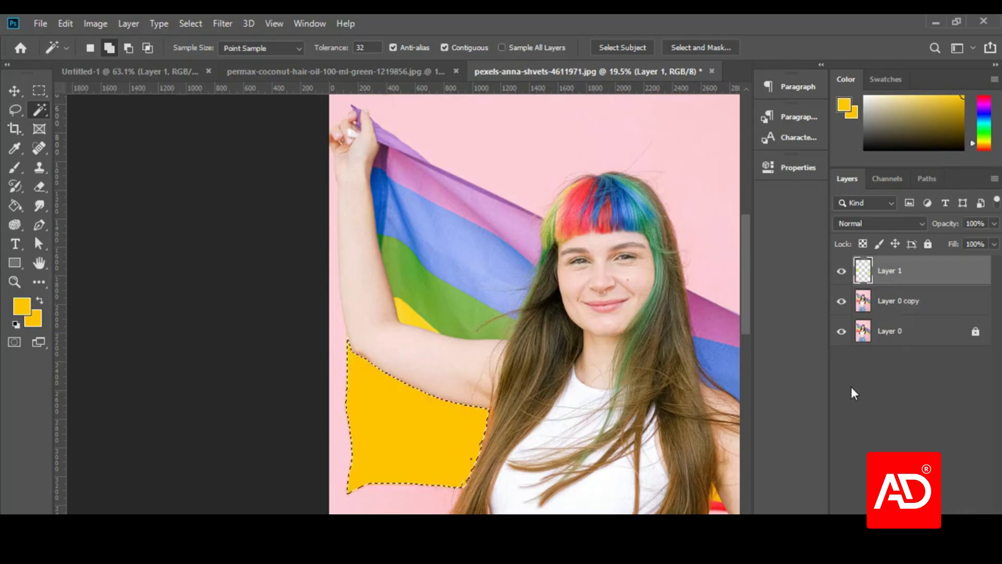
pyautogui.hotkey('ctrl', 'd')
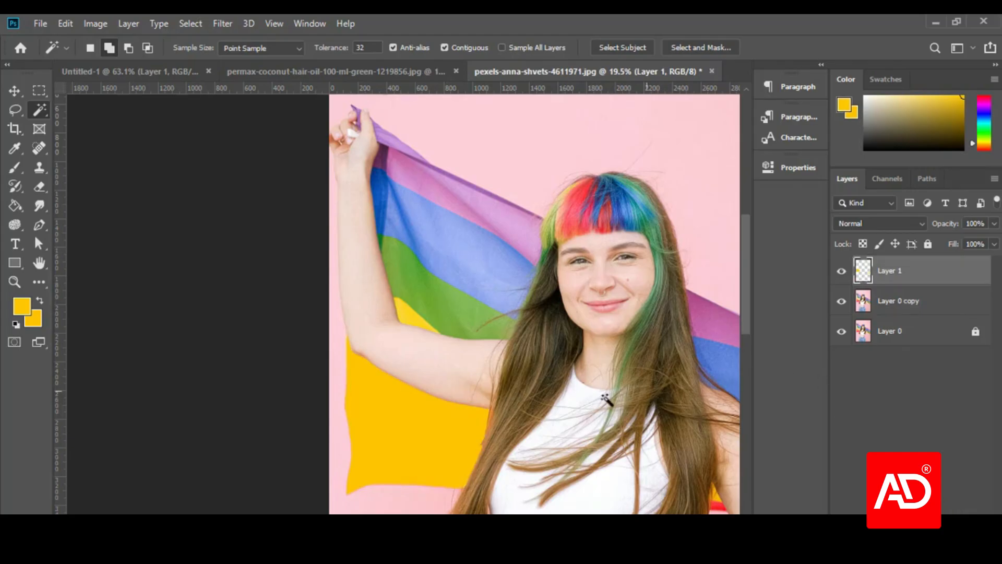
# - On Layer 0 copy, select the small yellow flag patch inside the bend of the raised arm with the Magic Wand
pyautogui.scroll(-1, 448, 462)
pyautogui.scroll(-1, 448, 462)
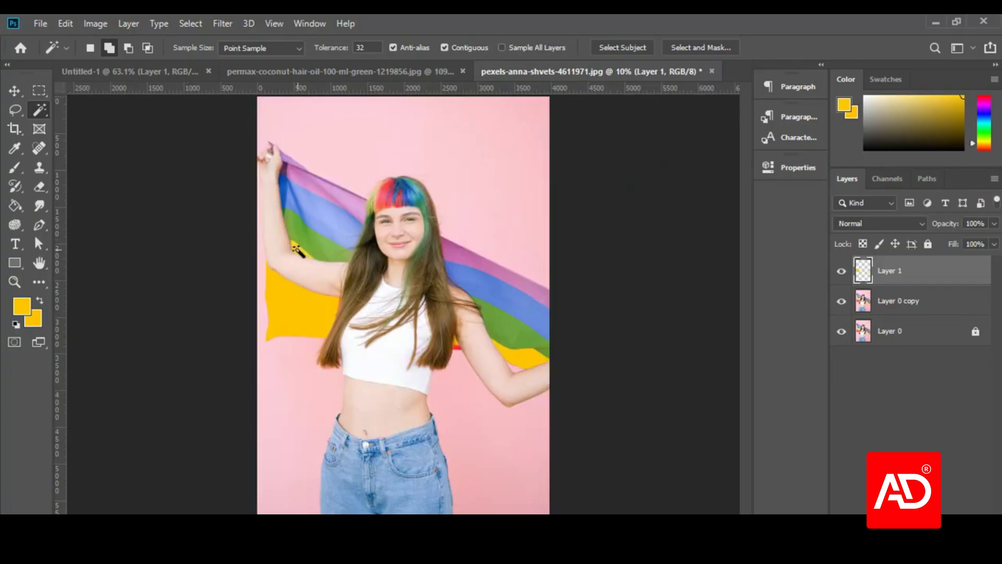
pyautogui.scroll(10, 297, 251)
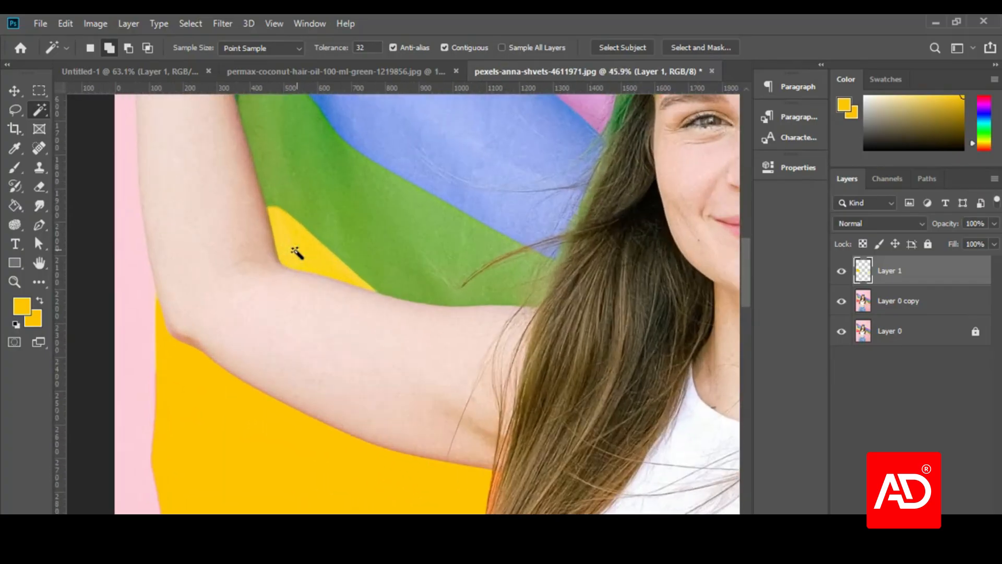
pyautogui.scroll(2, 298, 254)
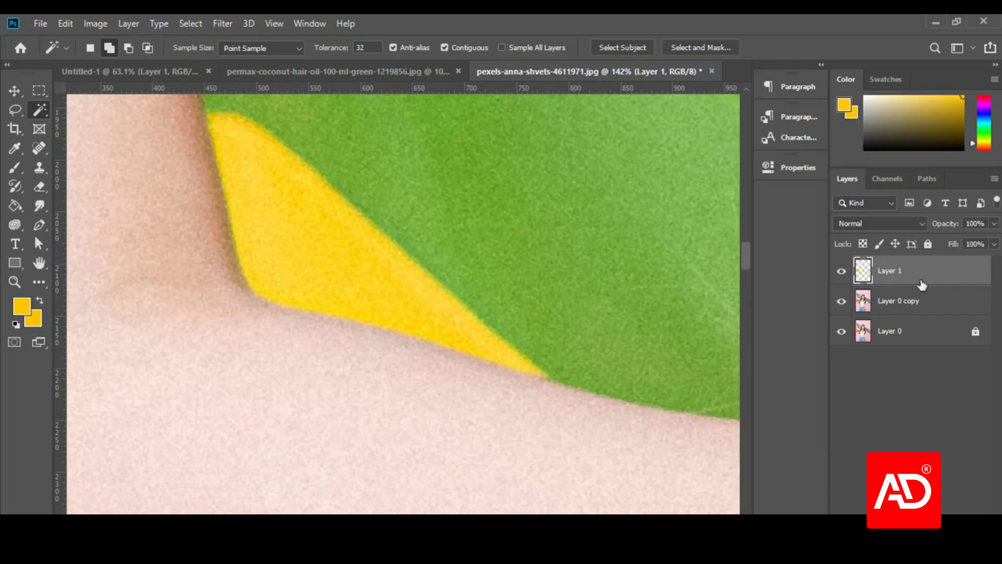
pyautogui.click(908, 314)
pyautogui.click(367, 283)
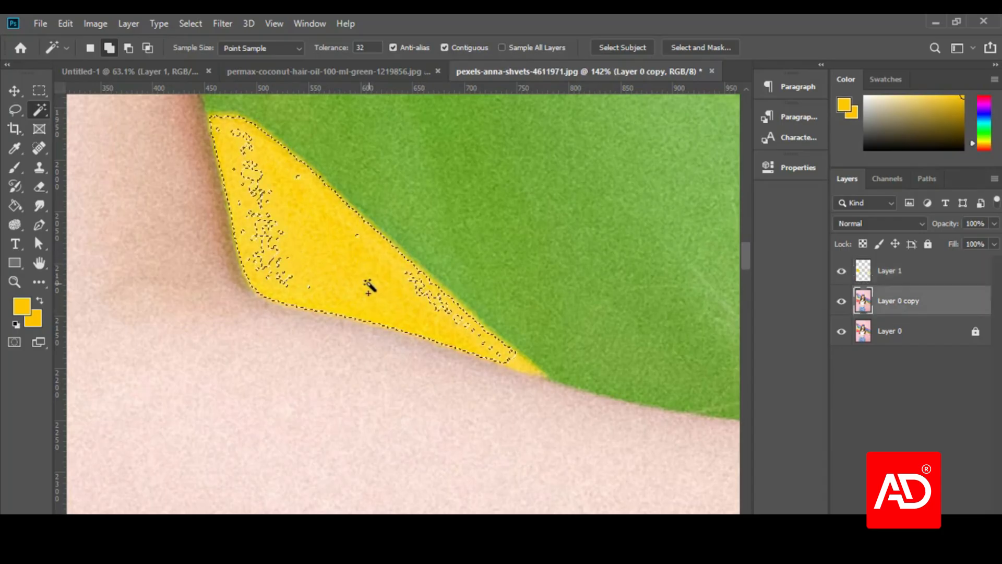
pyautogui.click(459, 318)
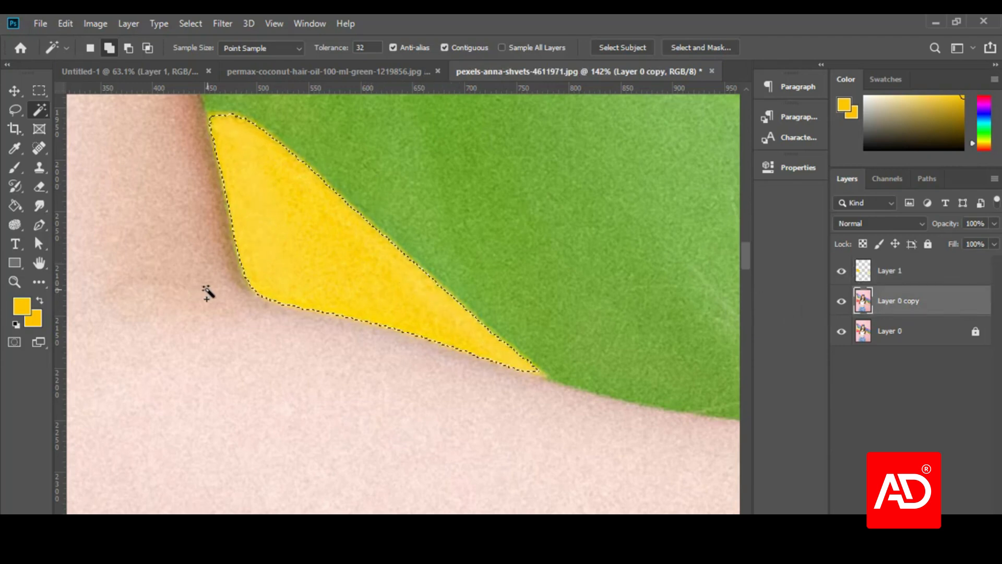
# - Fill the selected patch inside the bend of the arm with the golden yellow foreground color and deselect
pyautogui.hotkey('alt', 'BackSpace')
pyautogui.hotkey('ctrl', 'd')
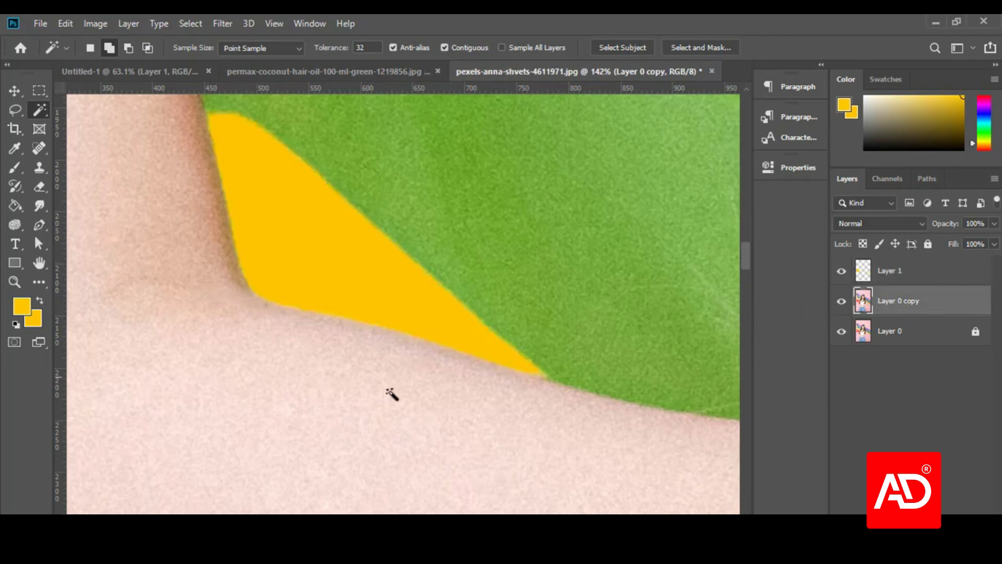
pyautogui.scroll(-3, 432, 494)
pyautogui.scroll(-12, 432, 494)
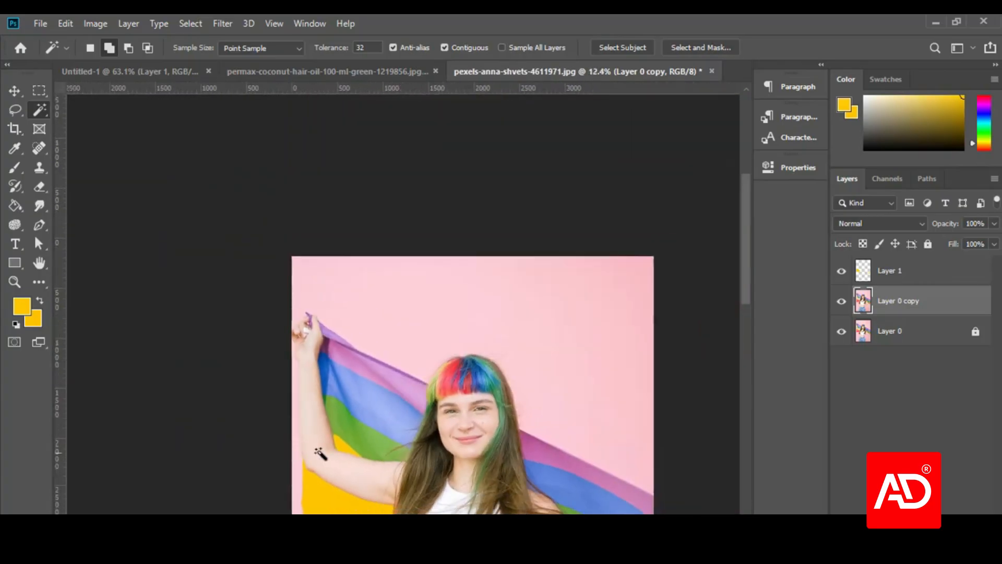
# - On Layer 0 copy, select the red stripe and the yellow area above it between the hair and the lowered arm with the Magic Wand
pyautogui.scroll(4, 464, 360)
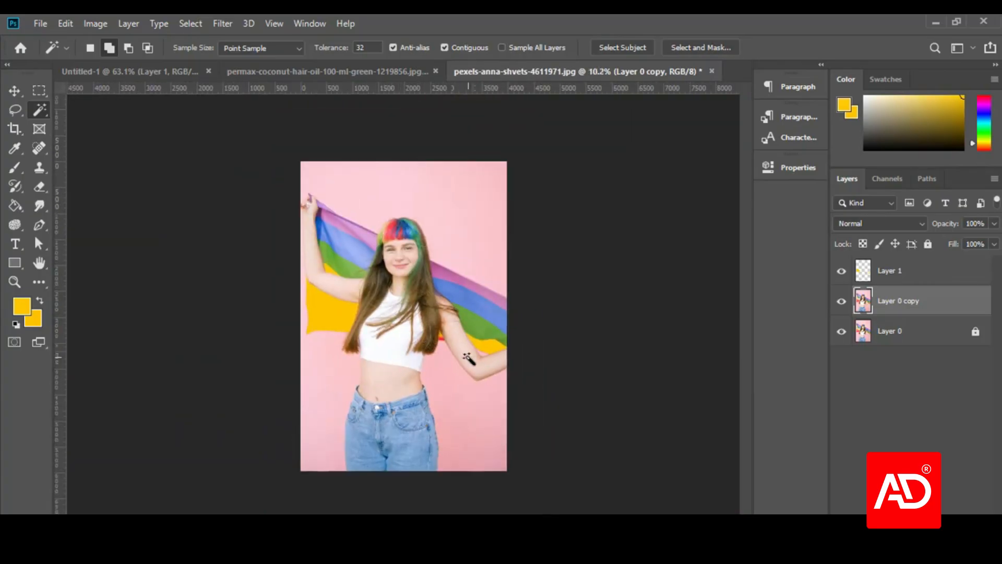
pyautogui.scroll(8, 464, 360)
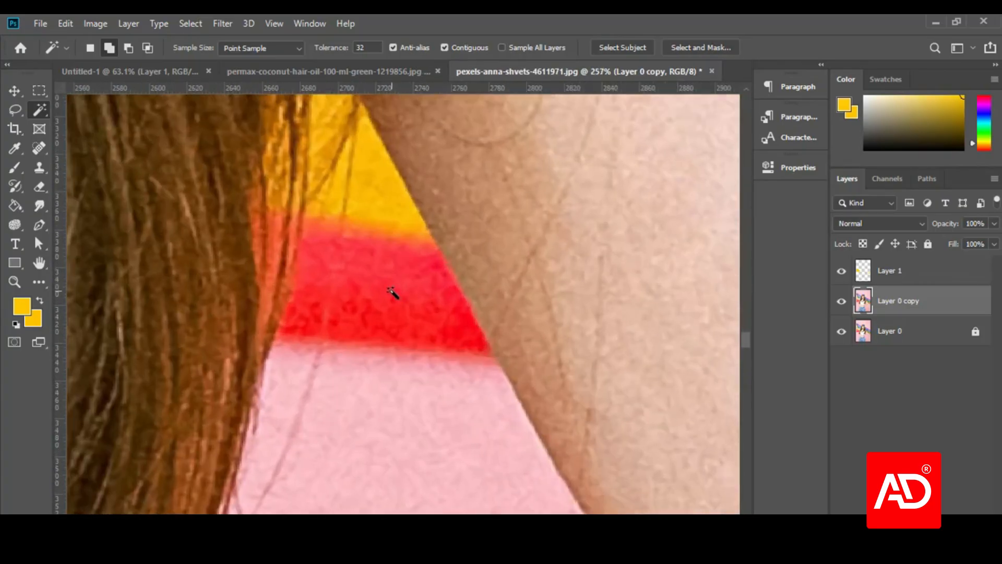
pyautogui.click(392, 292)
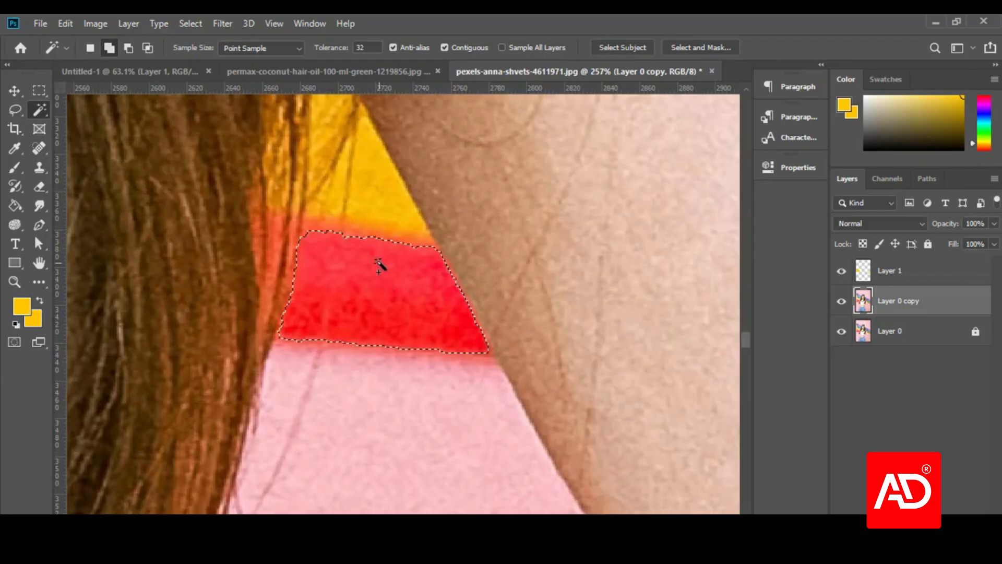
pyautogui.click(375, 194)
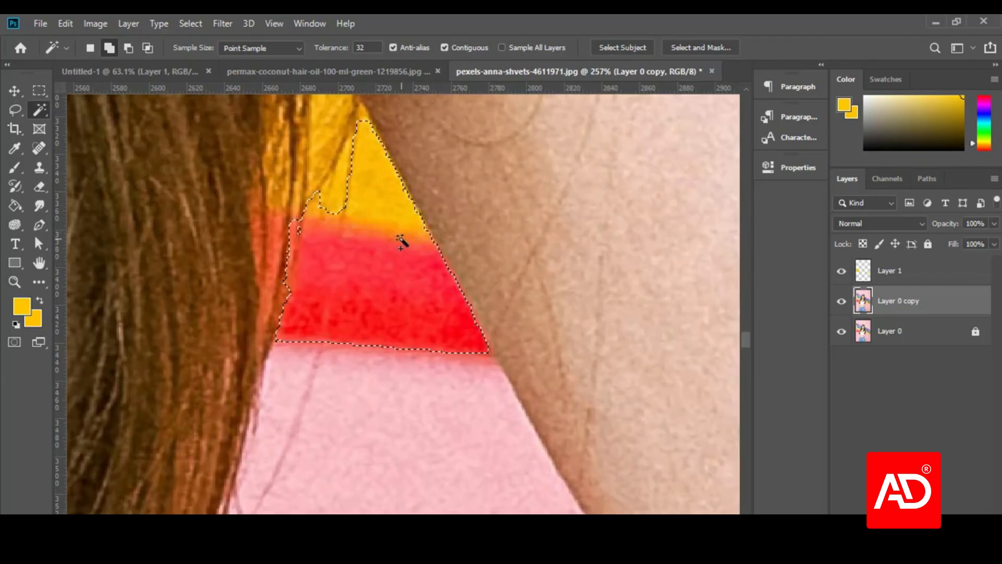
pyautogui.click(332, 136)
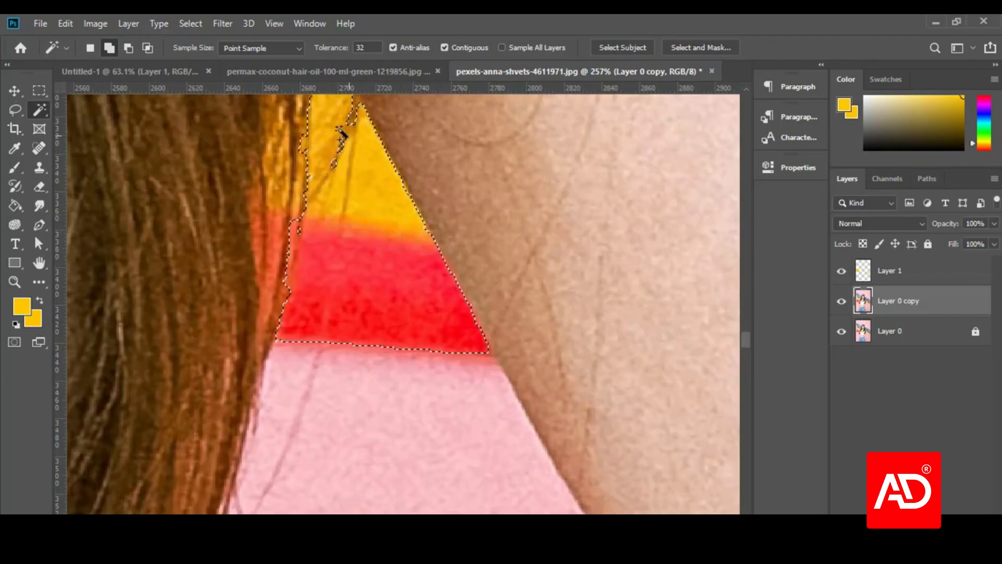
pyautogui.click(350, 109)
pyautogui.click(308, 199)
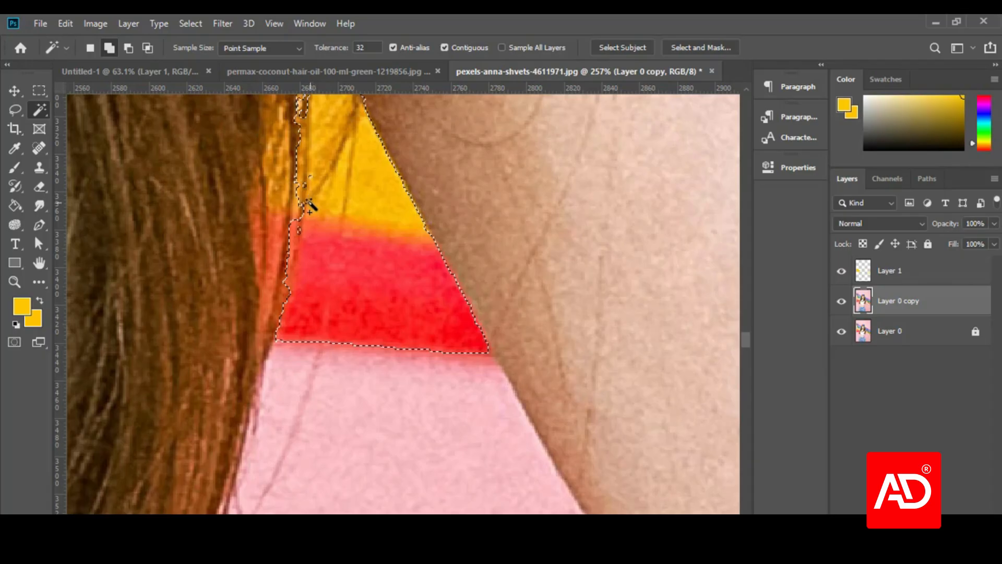
pyautogui.click(305, 188)
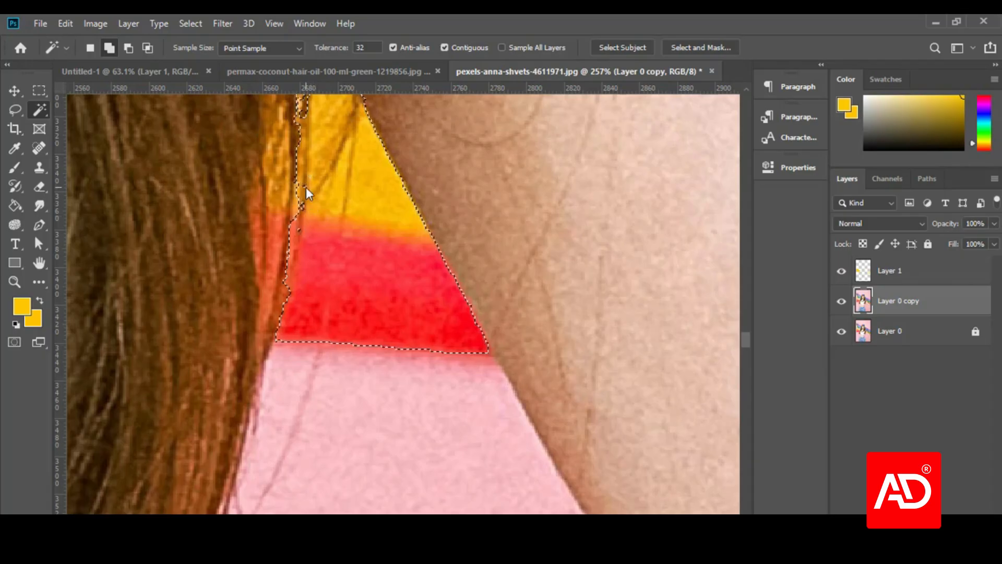
pyautogui.click(302, 223)
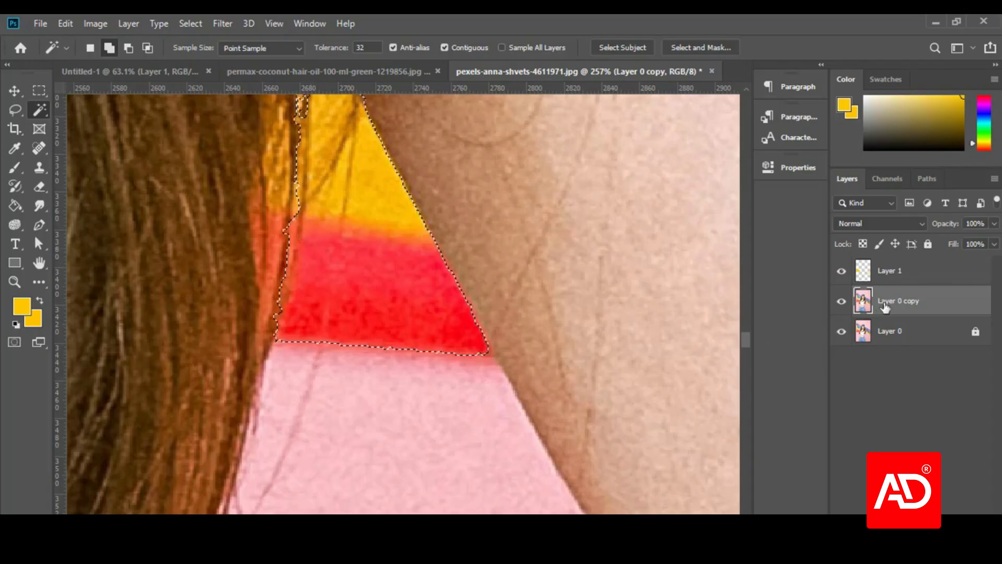
# - Fill the selected flag patch between the hair and the lowered arm with the golden yellow foreground color and deselect
pyautogui.hotkey('alt', 'BackSpace')
pyautogui.scroll(-5, 571, 416)
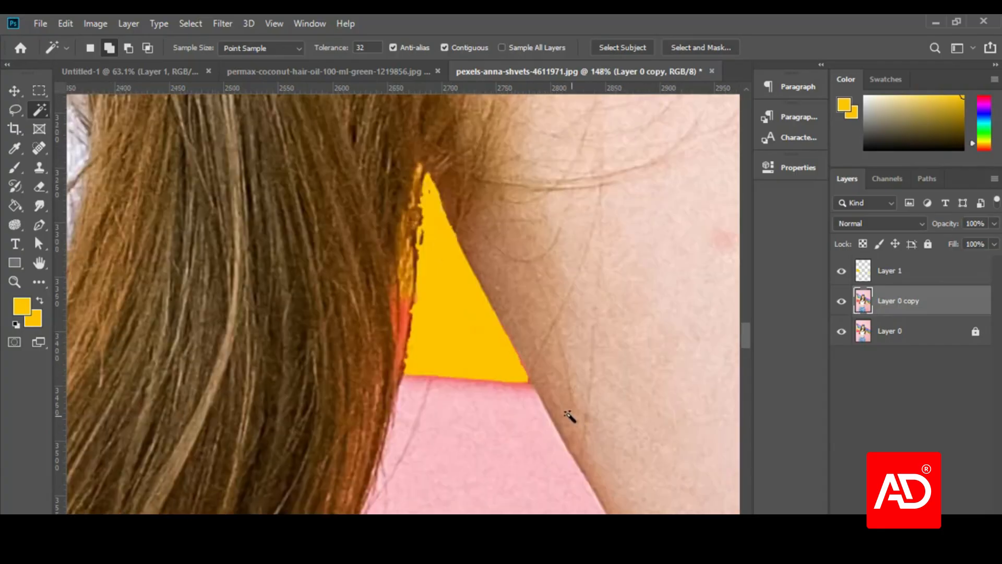
pyautogui.scroll(-5, 530, 397)
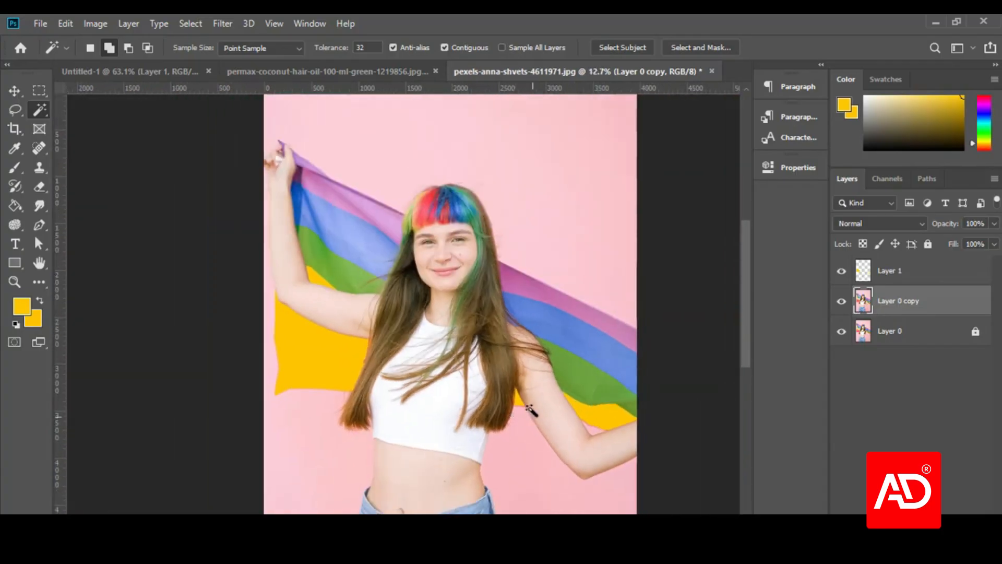
pyautogui.scroll(2, 513, 322)
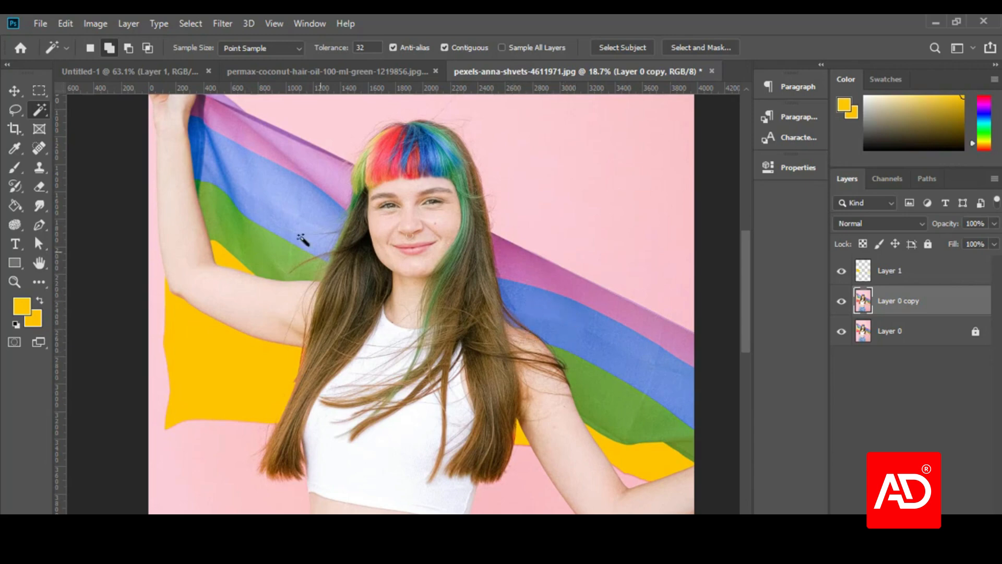
pyautogui.scroll(-4, 511, 359)
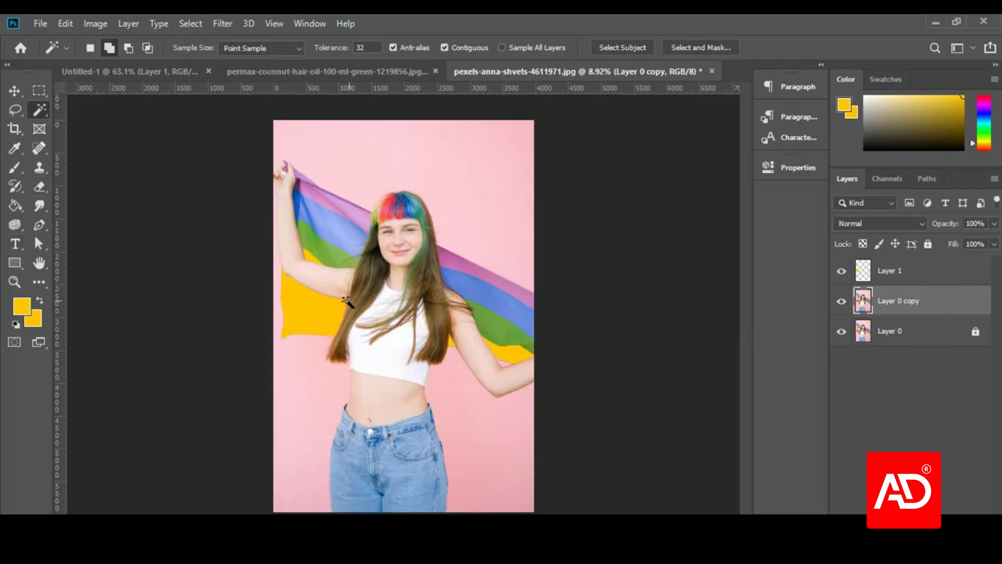
# - Activate the Quick Selection Tool in place of the Magic Wand
pyautogui.rightClick(45, 107)
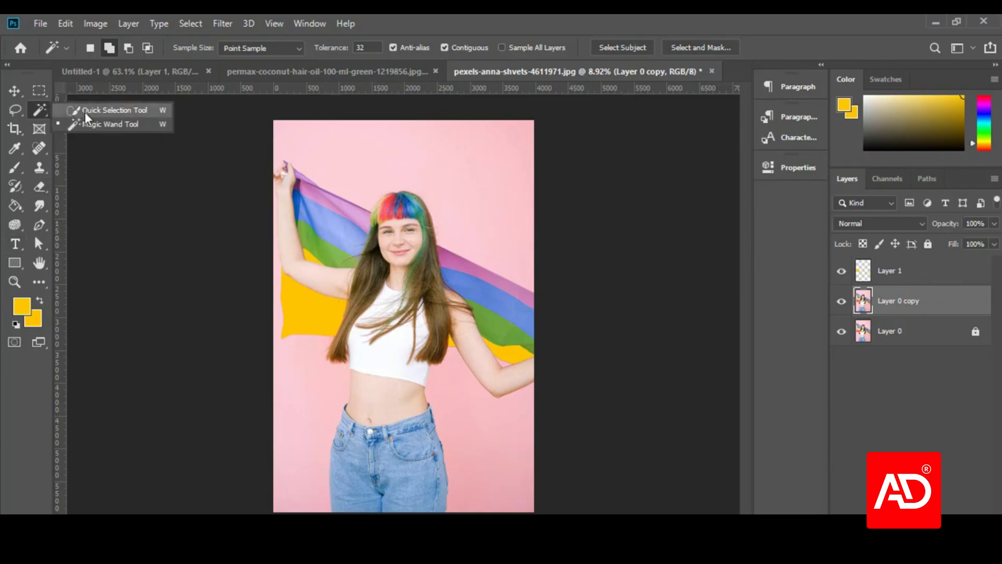
pyautogui.click(85, 111)
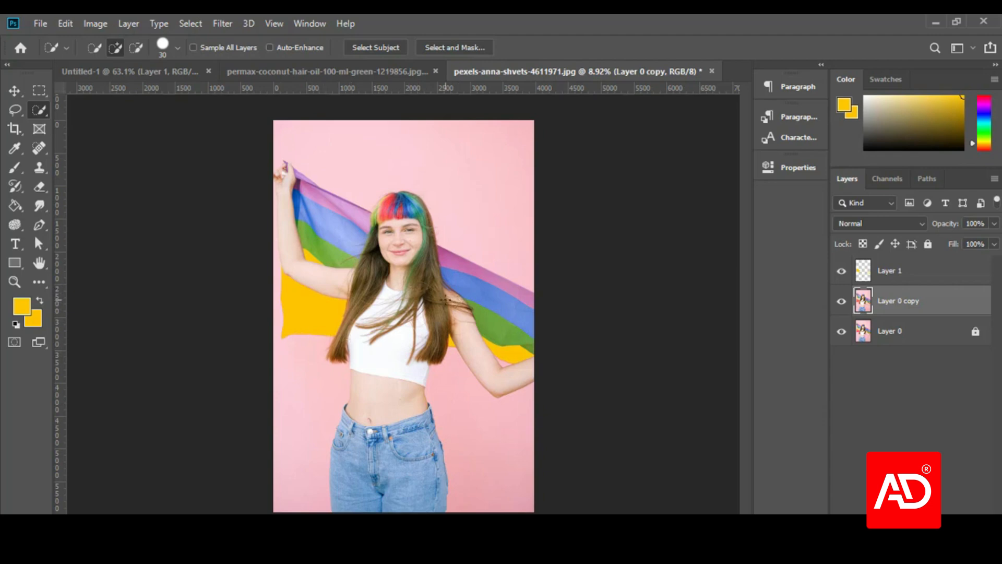
pyautogui.scroll(2, 399, 301)
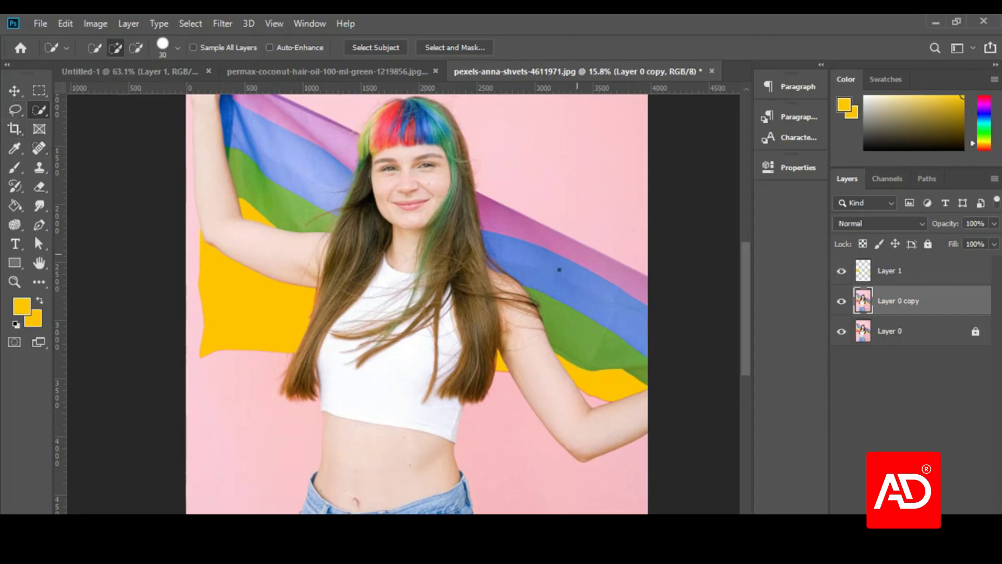
pyautogui.scroll(-4, 450, 334)
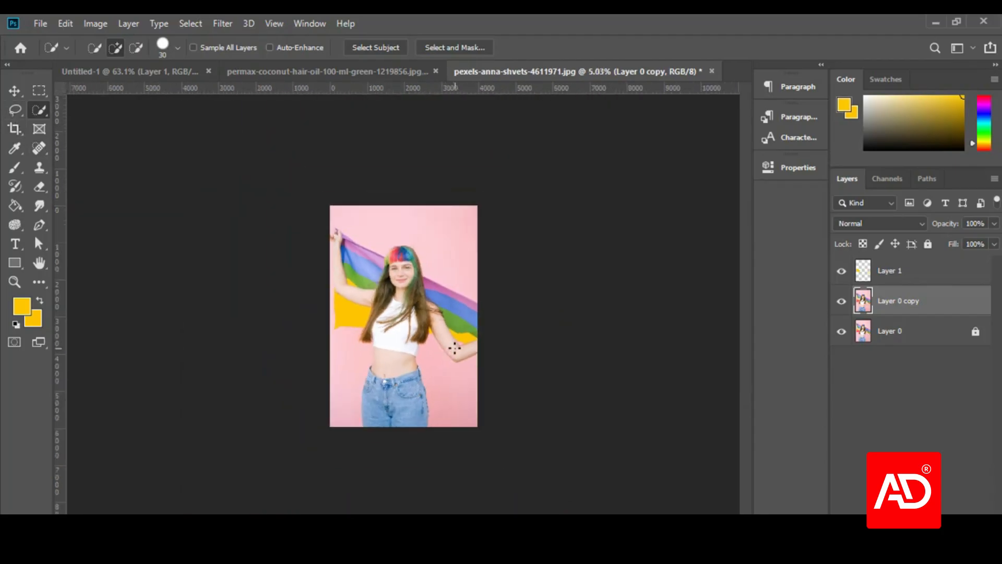
pyautogui.scroll(2, 414, 327)
pyautogui.scroll(1, 414, 327)
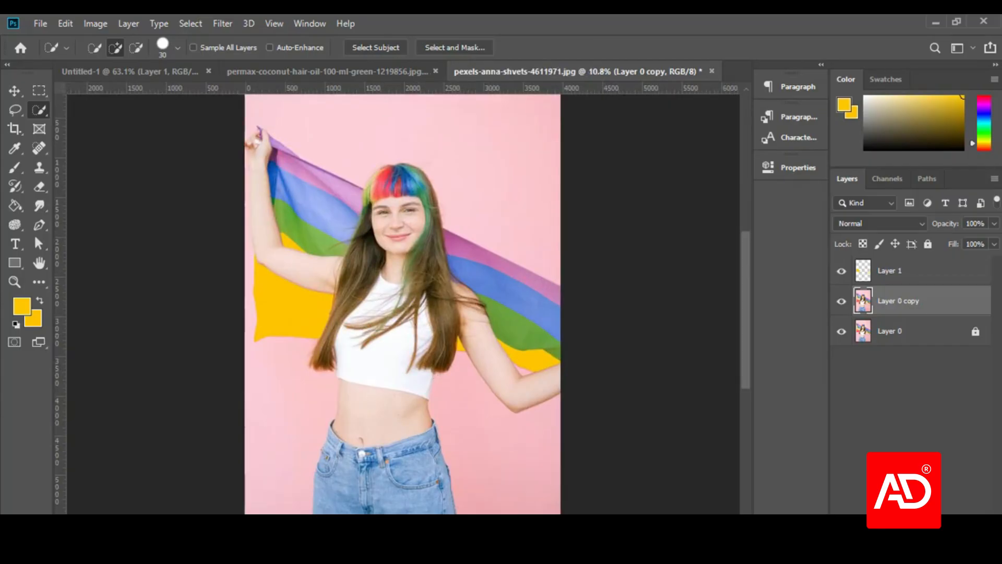
# - Switch to the Google Meet call and close the in-call messages
pyautogui.hotkey('alt', 'Tab')
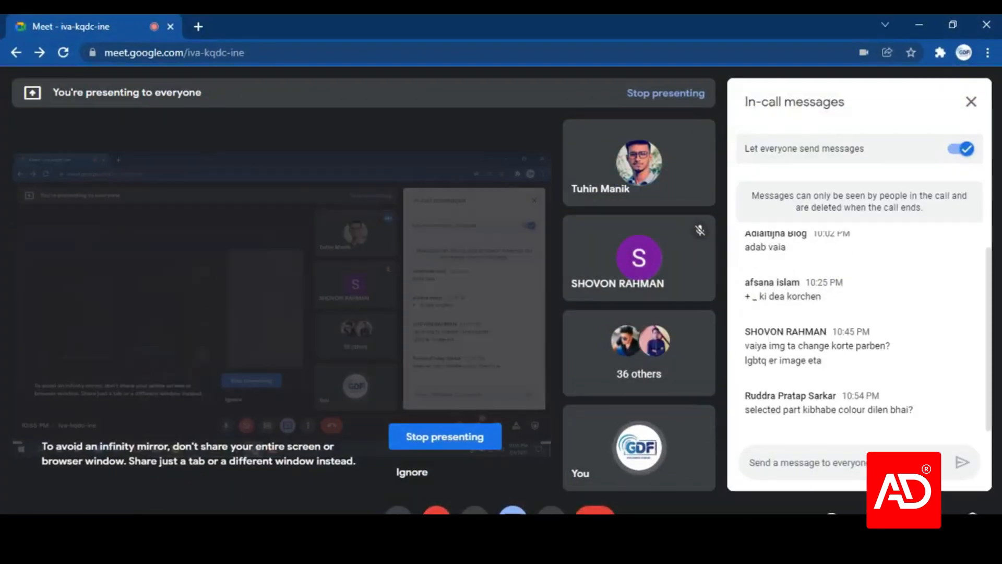
pyautogui.click(971, 102)
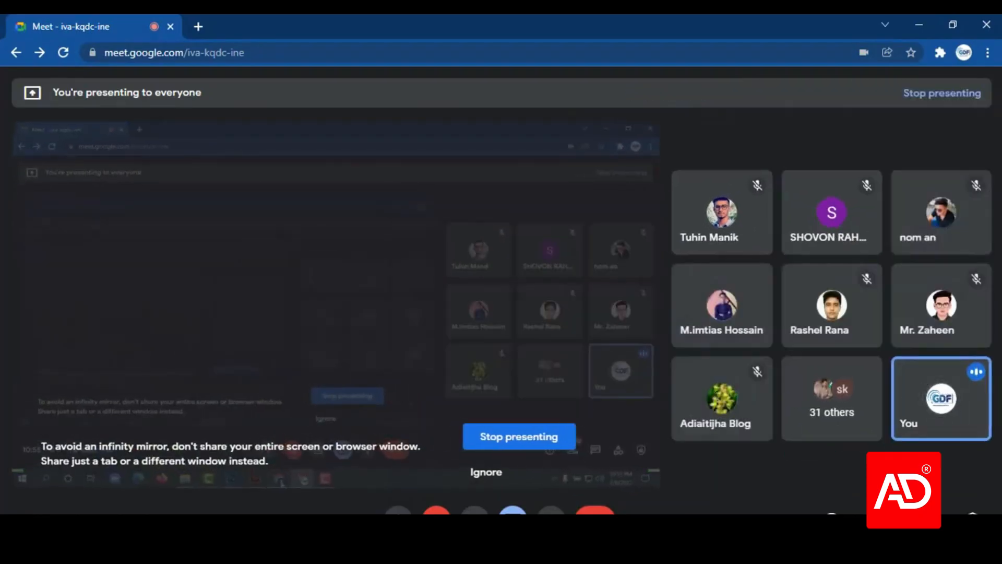
# - Switch to Facebook in the other Chrome window, minimize the open chat and dismiss the new notification
pyautogui.moveTo(417, 559)
pyautogui.click(344, 486)
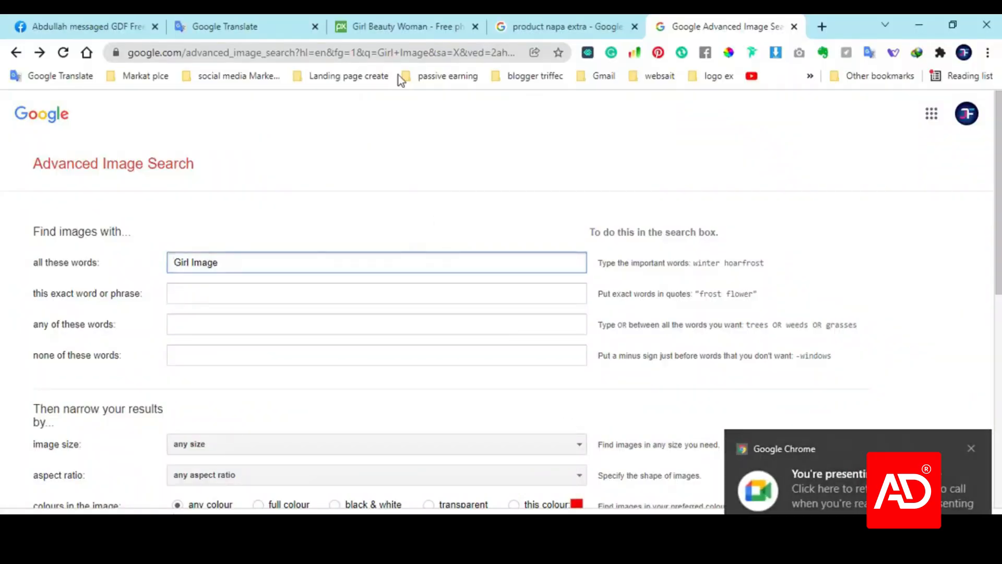
pyautogui.click(78, 26)
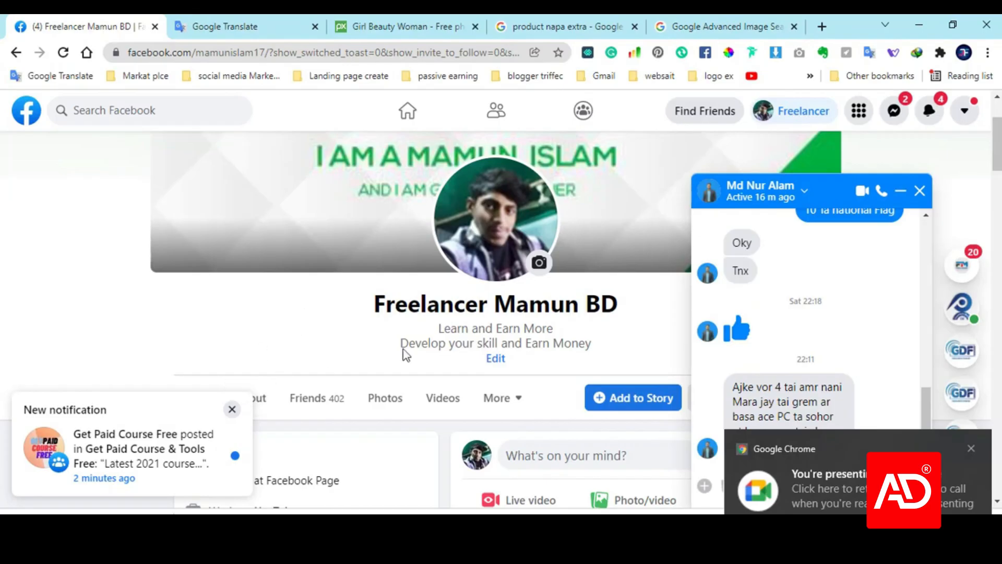
pyautogui.click(900, 191)
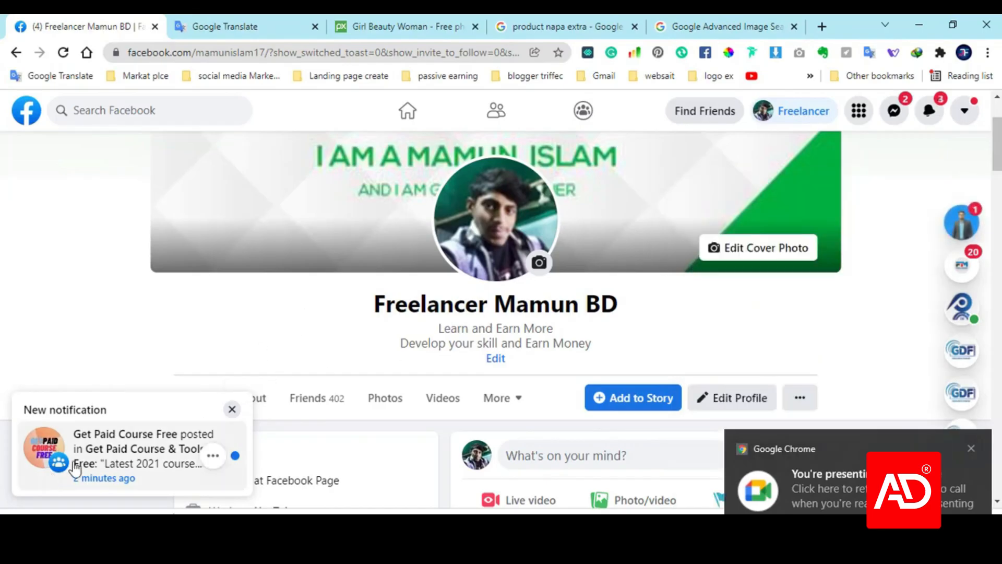
pyautogui.click(229, 411)
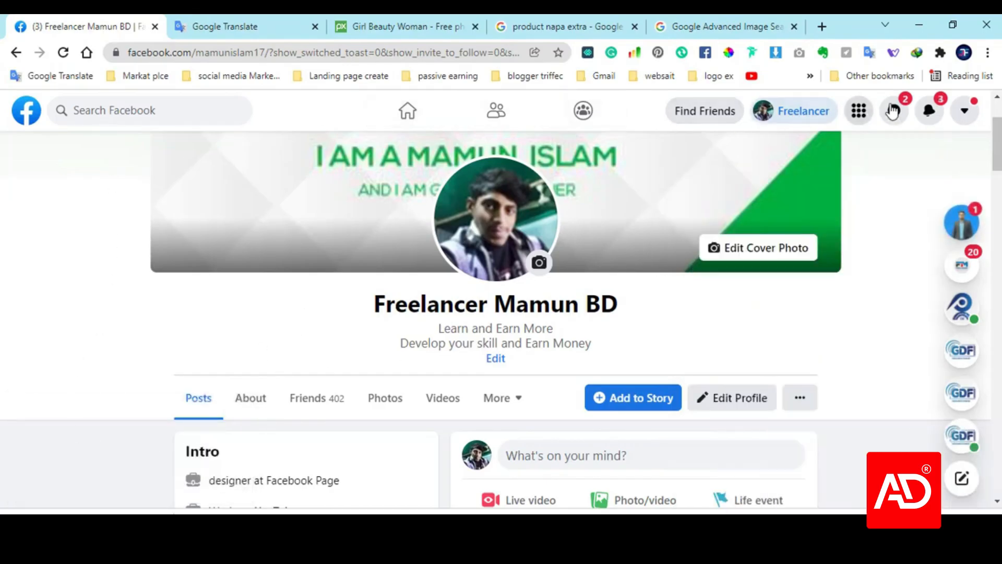
# - Return to the Google Meet call, admit the waiting participant and minimize the meeting window
pyautogui.click(451, 561)
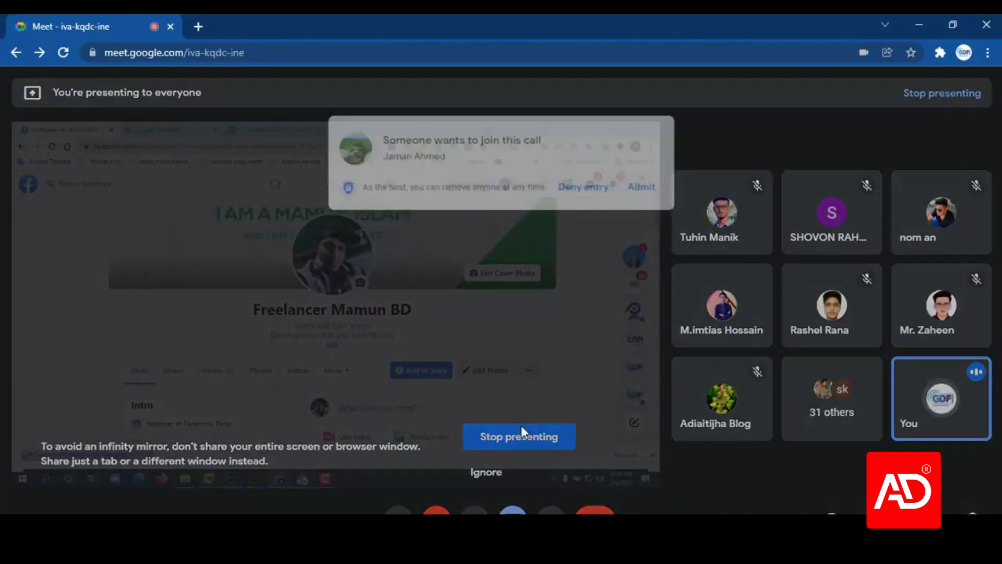
pyautogui.click(652, 155)
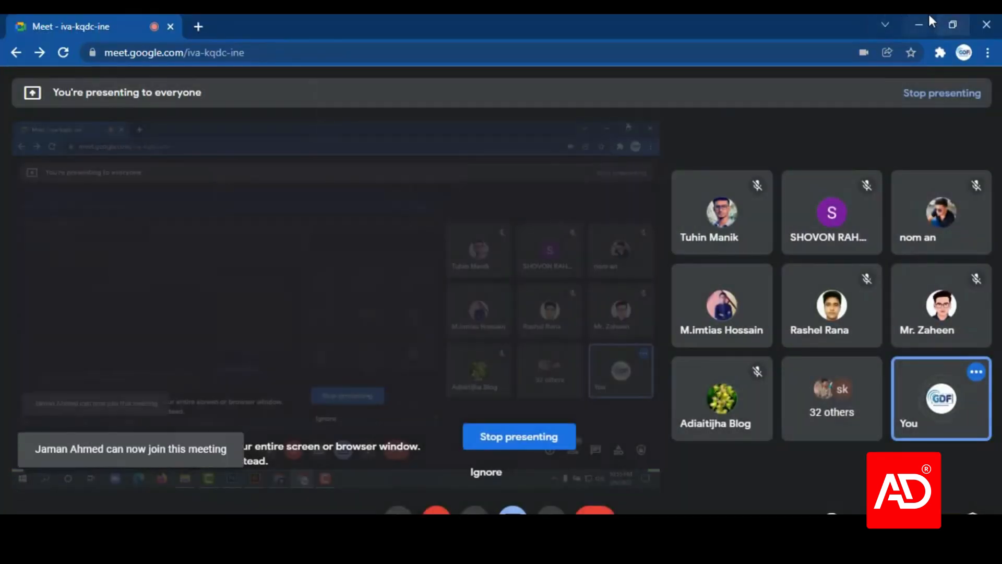
pyautogui.click(924, 18)
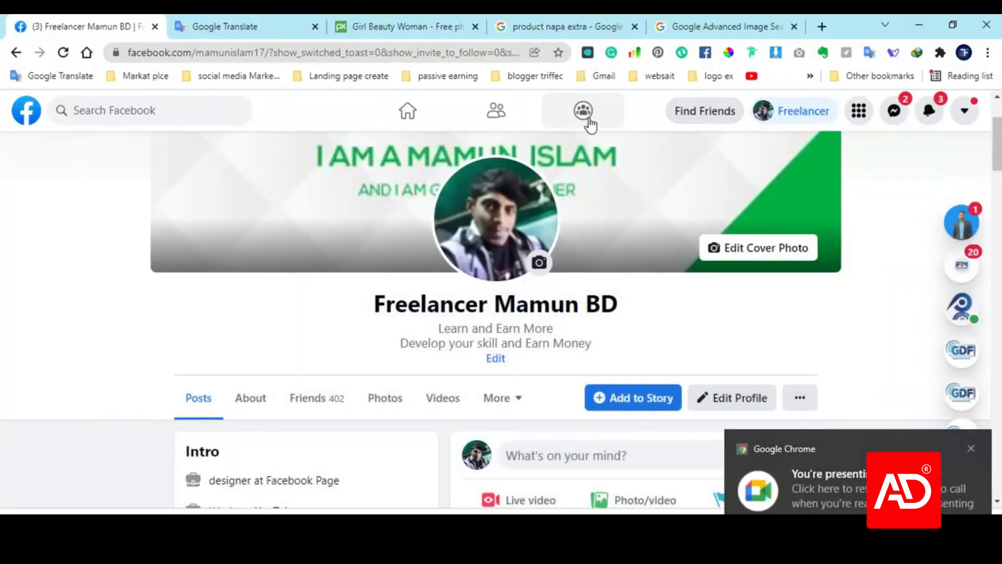
# - Open the GDSkill group from the managed groups on Facebook
pyautogui.click(590, 125)
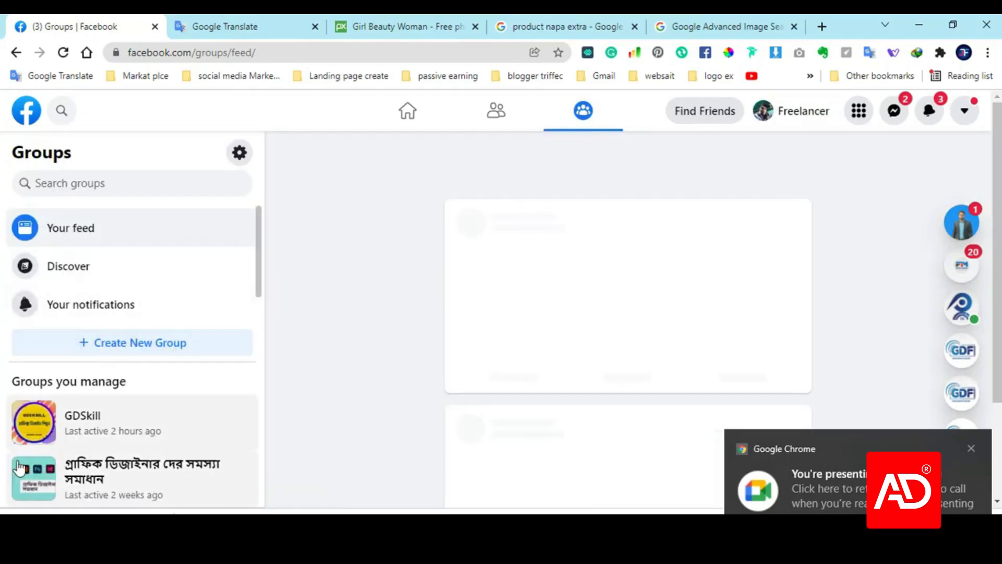
pyautogui.click(103, 446)
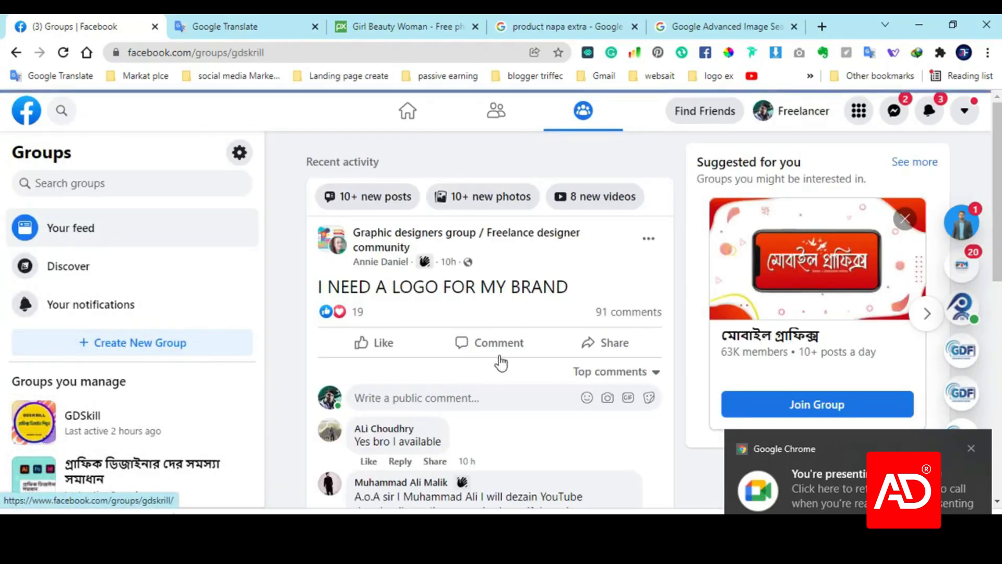
pyautogui.scroll(-3, 497, 360)
pyautogui.scroll(3, 497, 363)
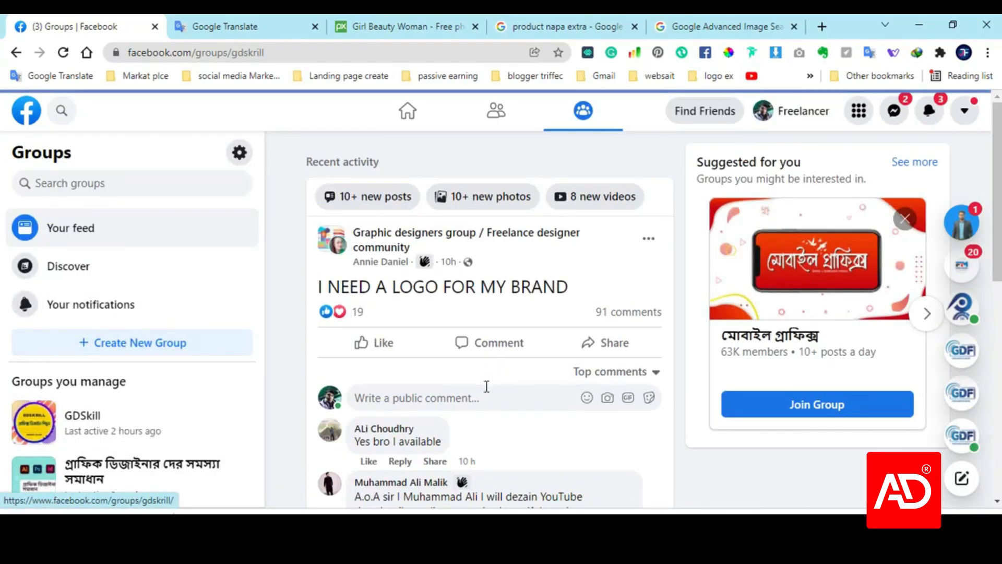
# - Look through the GDSkill group's discussion feed and examine the members' flag homework posts
pyautogui.scroll(-4, 483, 384)
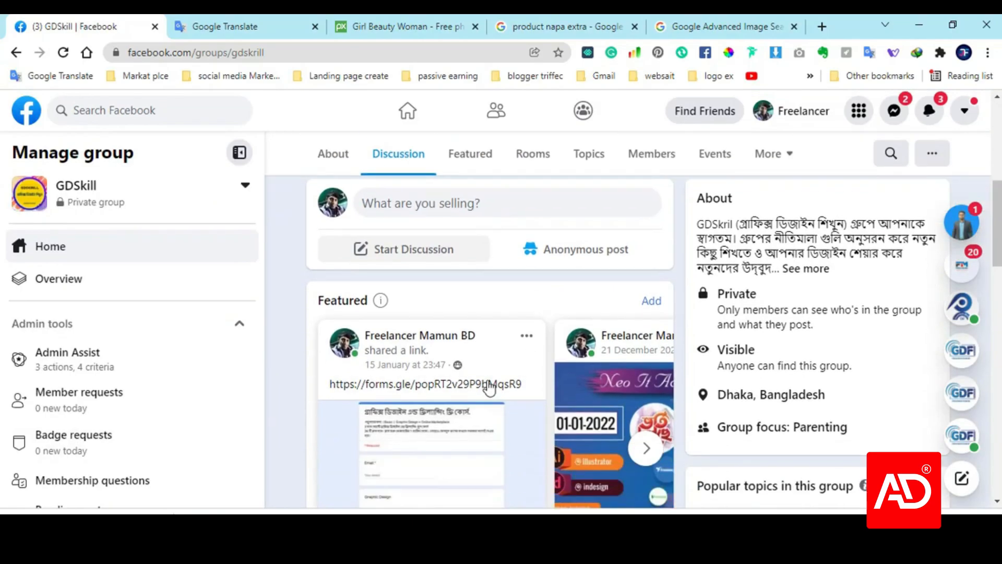
pyautogui.scroll(-9, 489, 402)
pyautogui.scroll(4, 487, 407)
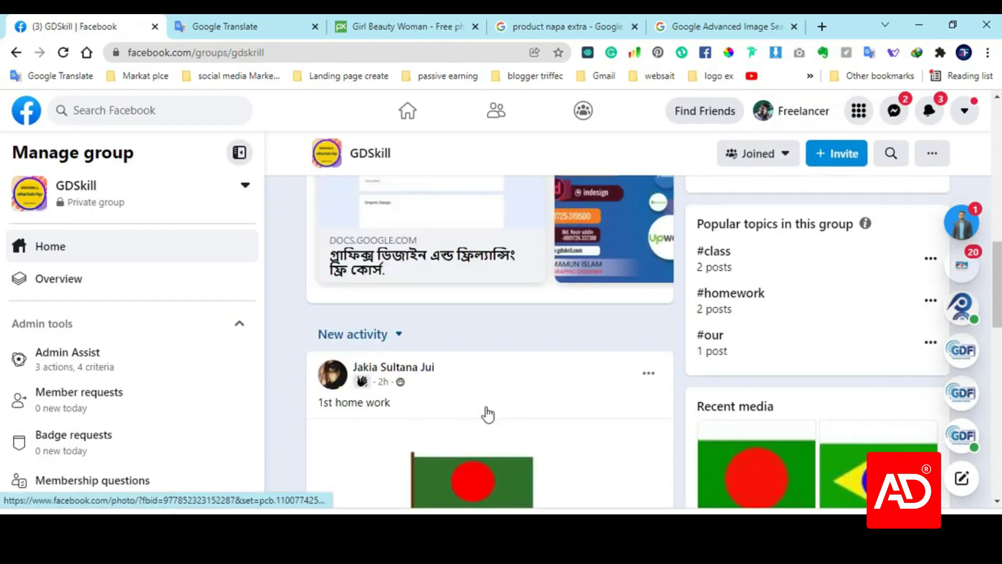
pyautogui.scroll(-1, 486, 409)
pyautogui.scroll(-4, 486, 413)
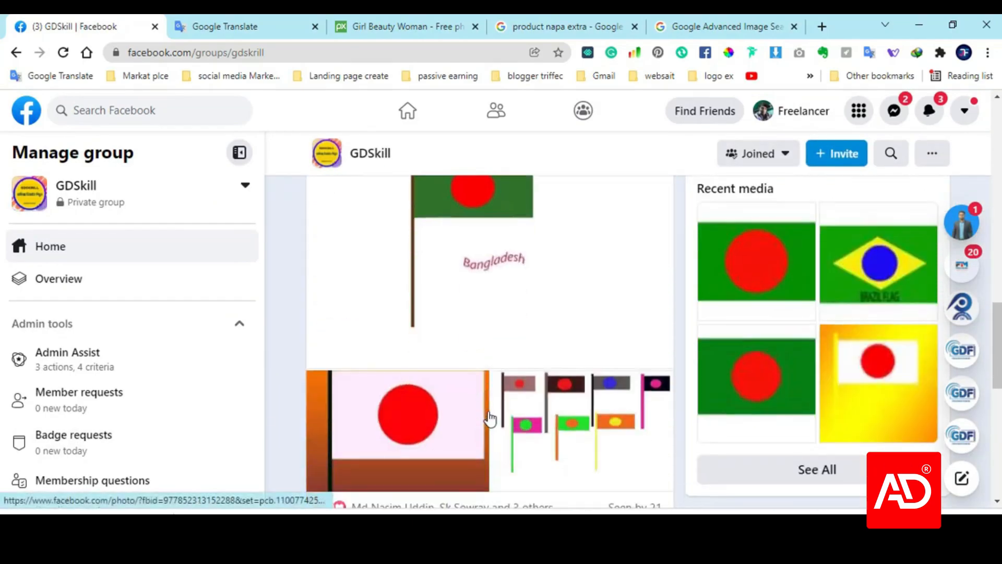
pyautogui.scroll(-4, 487, 431)
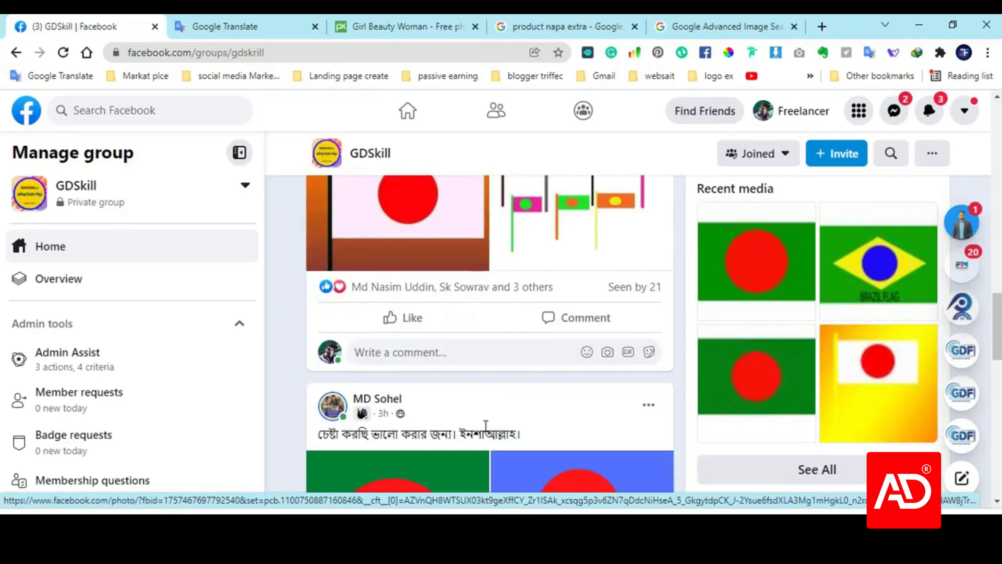
pyautogui.scroll(-8, 486, 425)
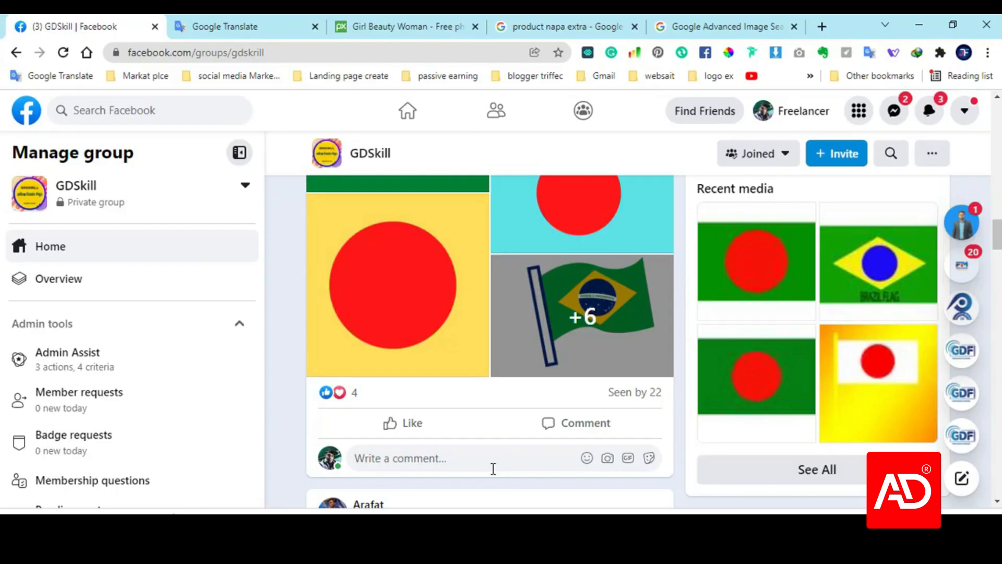
pyautogui.scroll(-5, 519, 458)
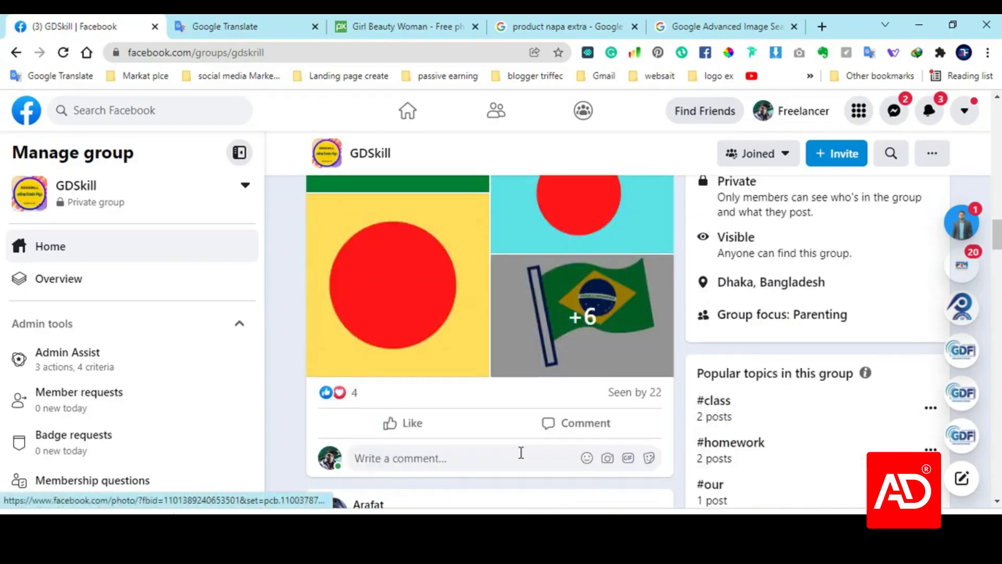
# - Continue through the GDSkill feed down to the older posts, examining the members' flag homework and the comments under it
pyautogui.scroll(5, 521, 453)
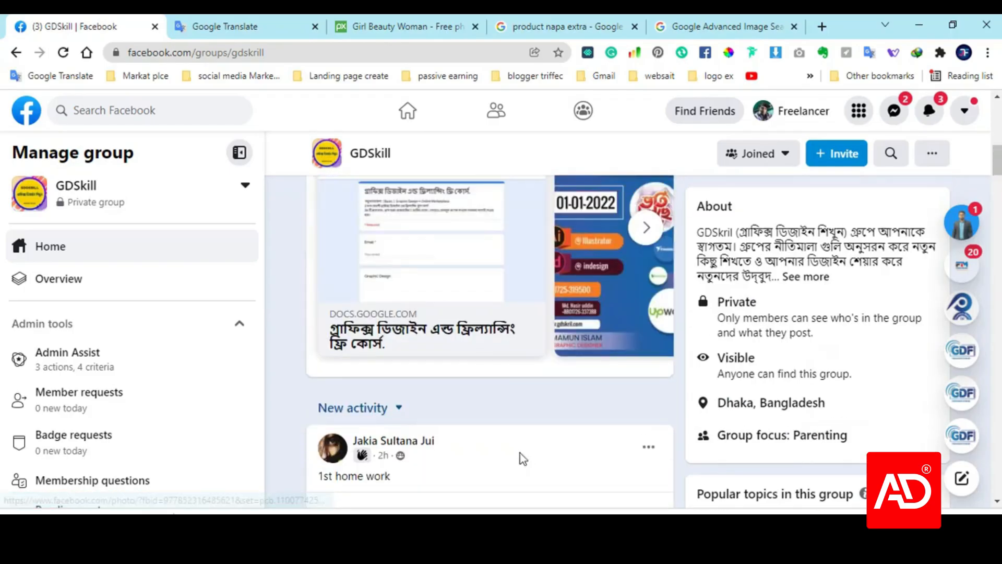
pyautogui.scroll(-10, 521, 459)
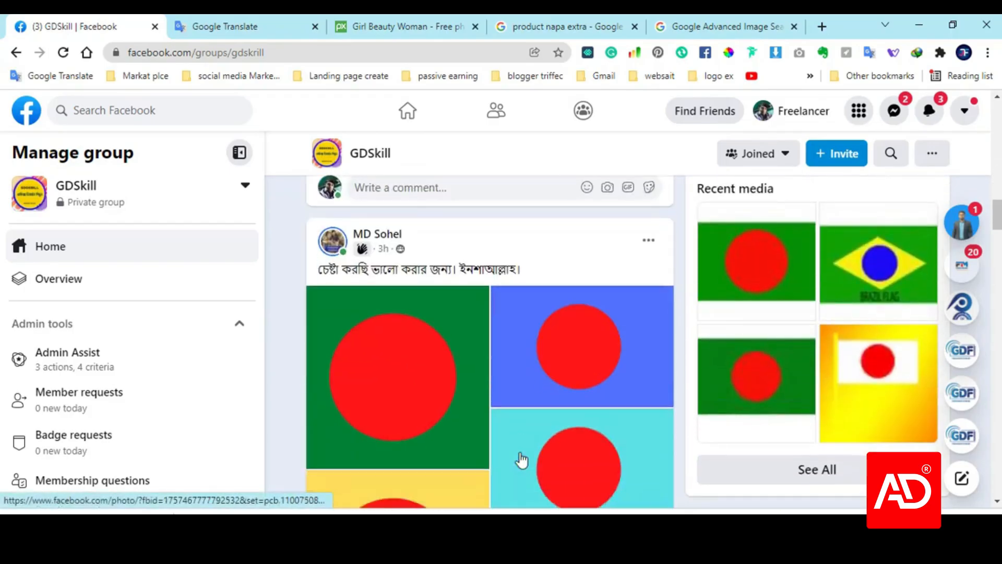
pyautogui.scroll(-10, 521, 459)
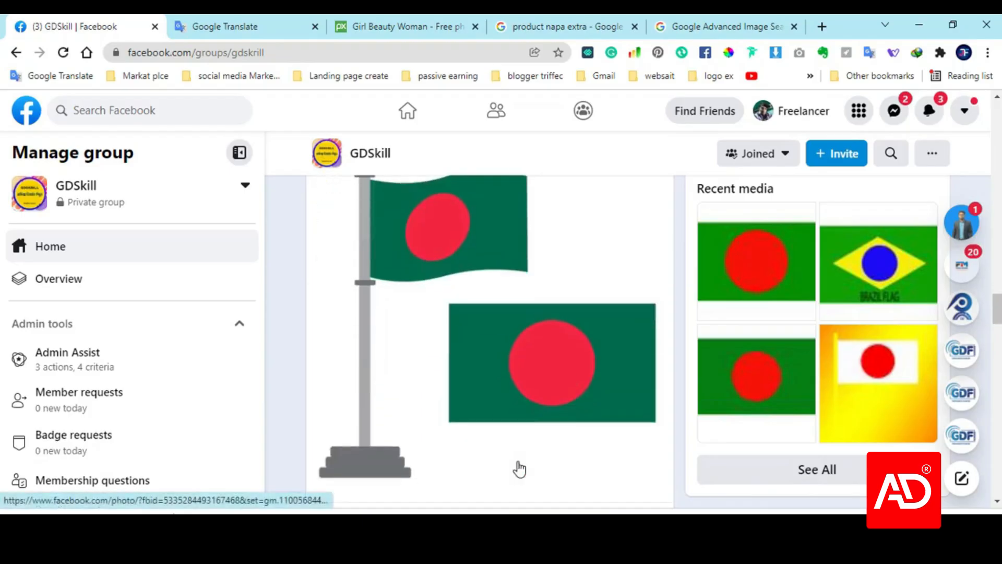
pyautogui.scroll(-10, 519, 468)
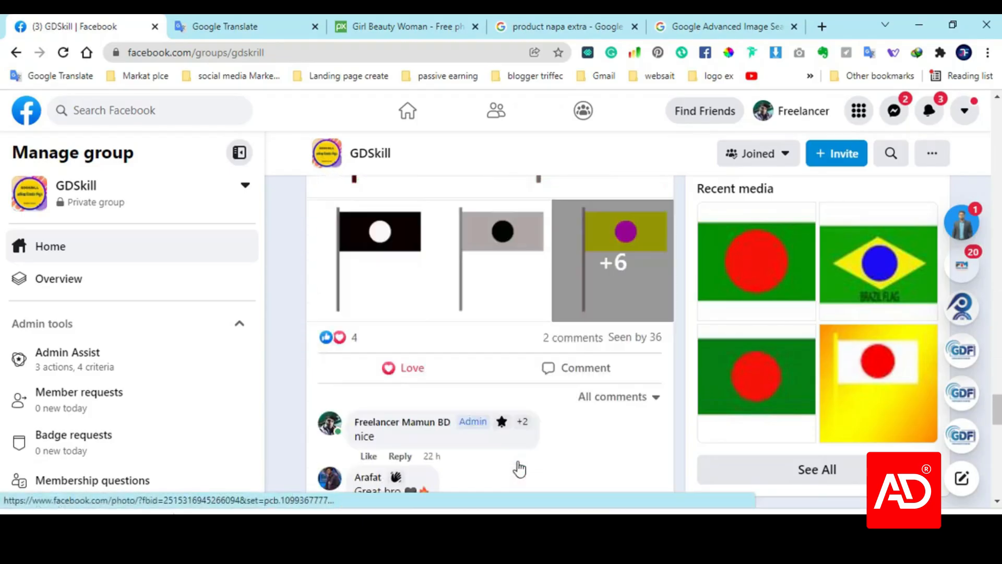
pyautogui.scroll(-10, 520, 468)
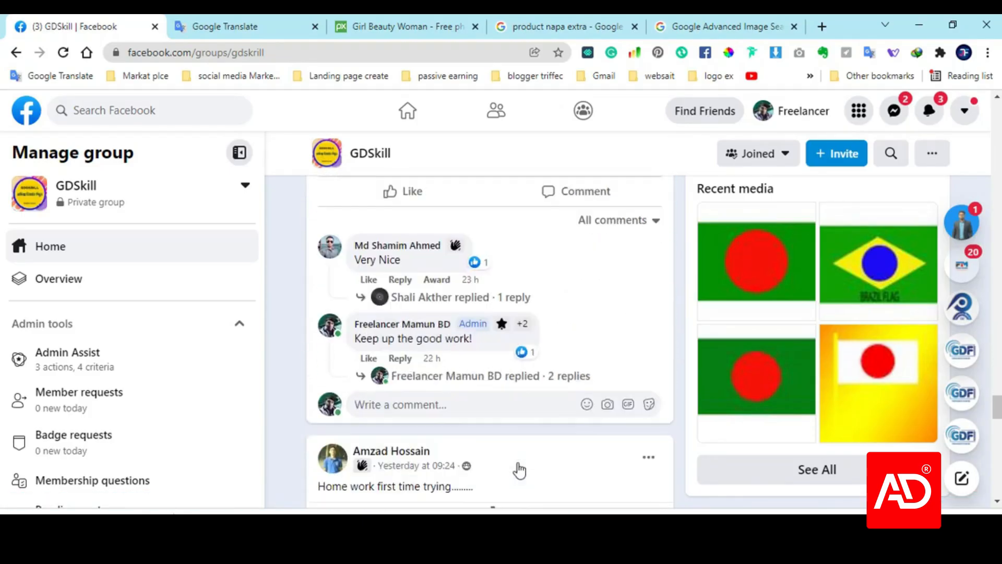
pyautogui.scroll(-10, 519, 470)
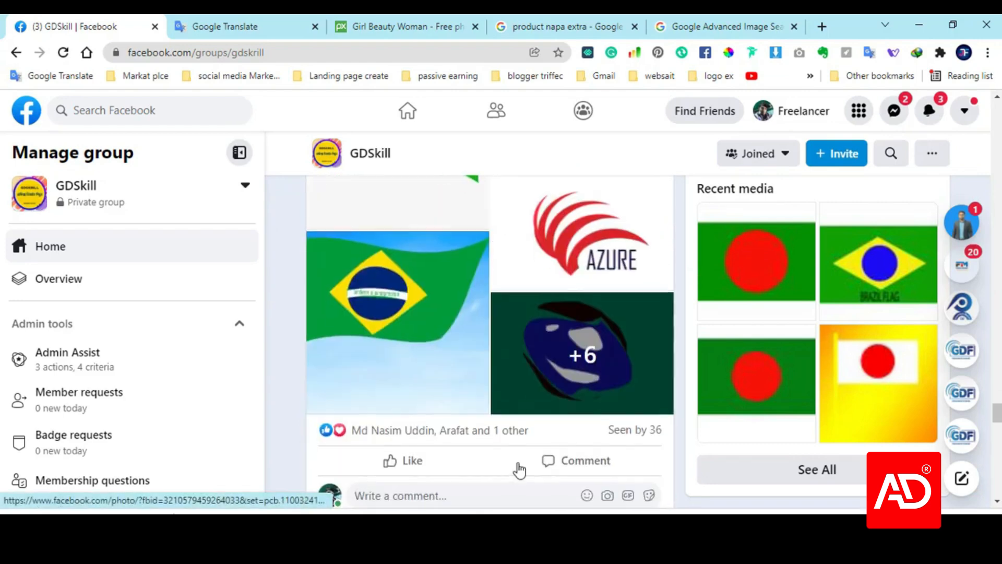
pyautogui.scroll(-10, 520, 470)
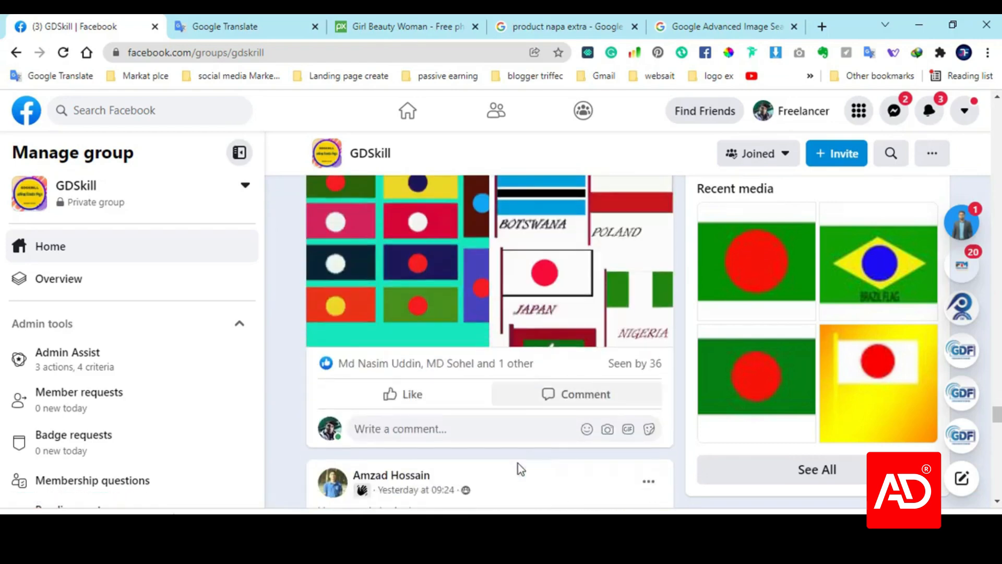
pyautogui.scroll(-10, 518, 467)
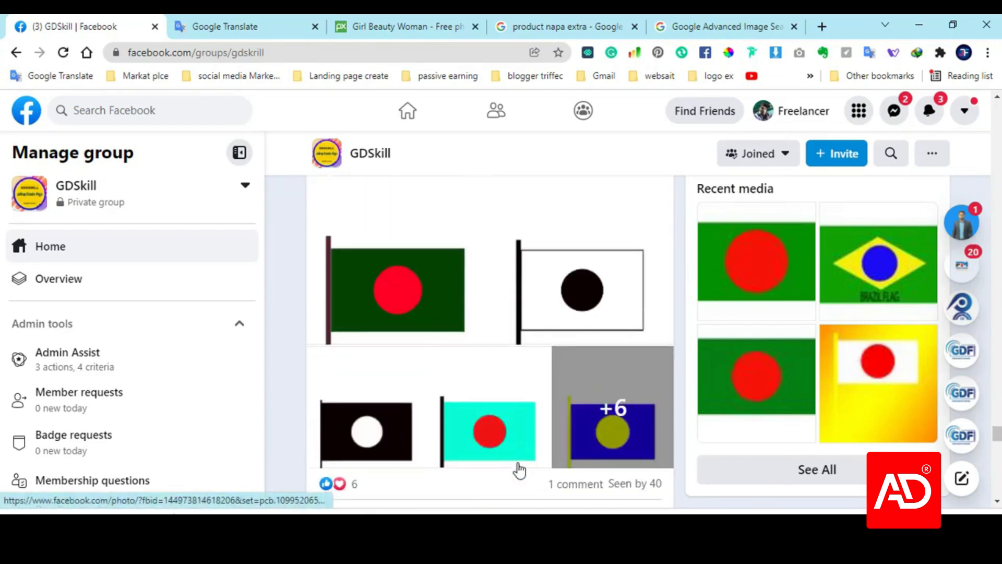
pyautogui.scroll(-10, 517, 468)
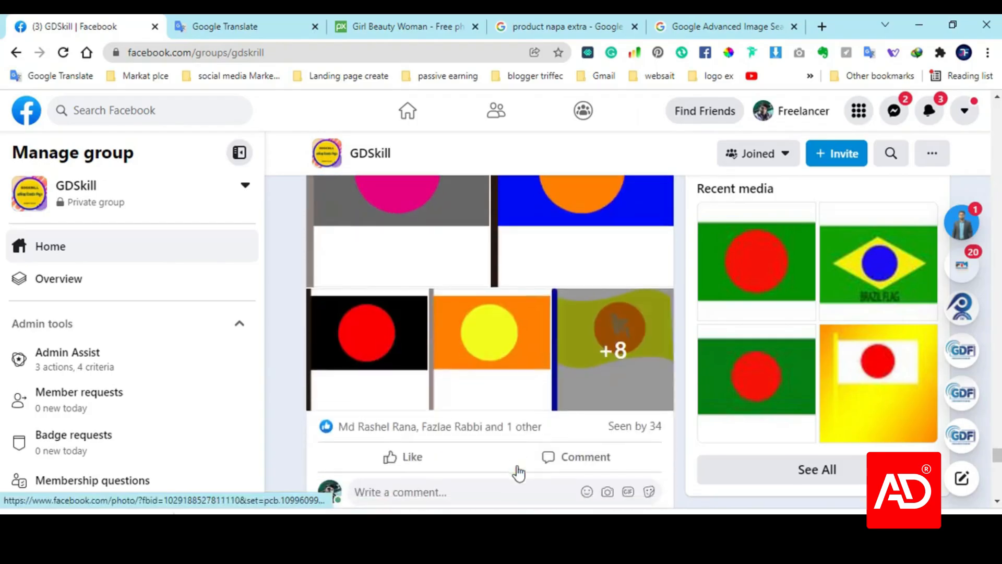
pyautogui.scroll(-10, 517, 465)
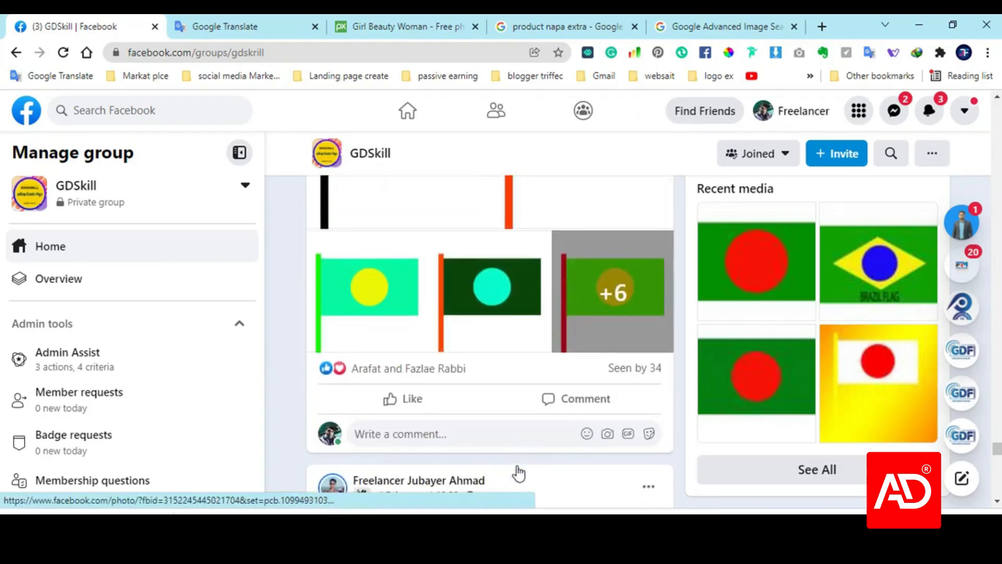
pyautogui.scroll(-10, 518, 472)
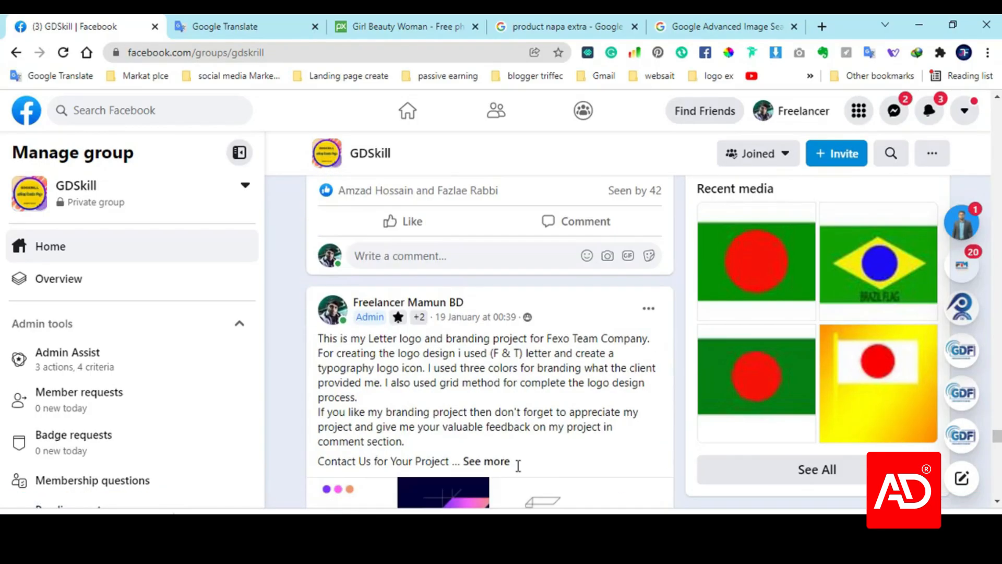
pyautogui.scroll(10, 518, 473)
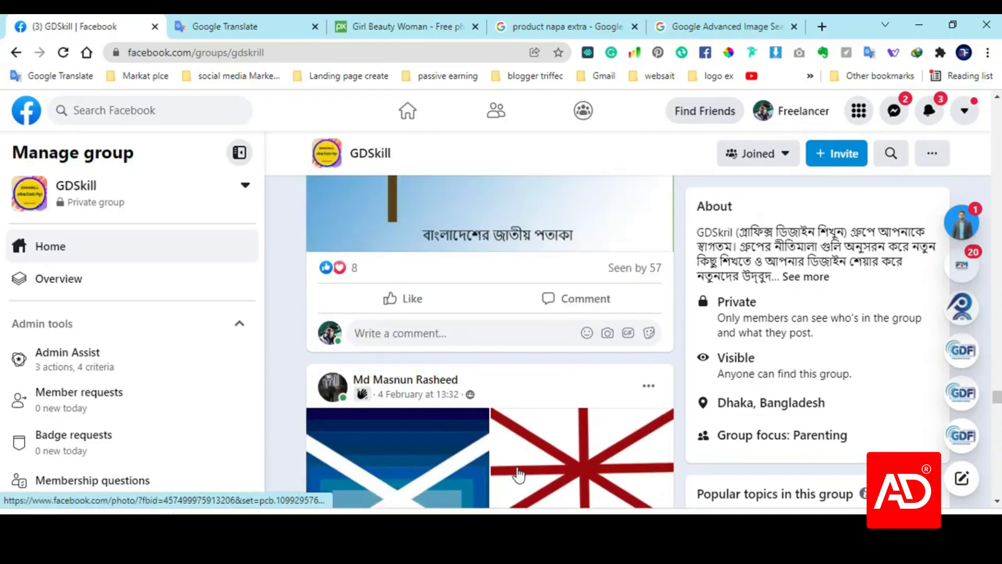
# - Check the Google Meet call, minimize its window and dismiss the presenting notification over the Facebook group
pyautogui.click(451, 561)
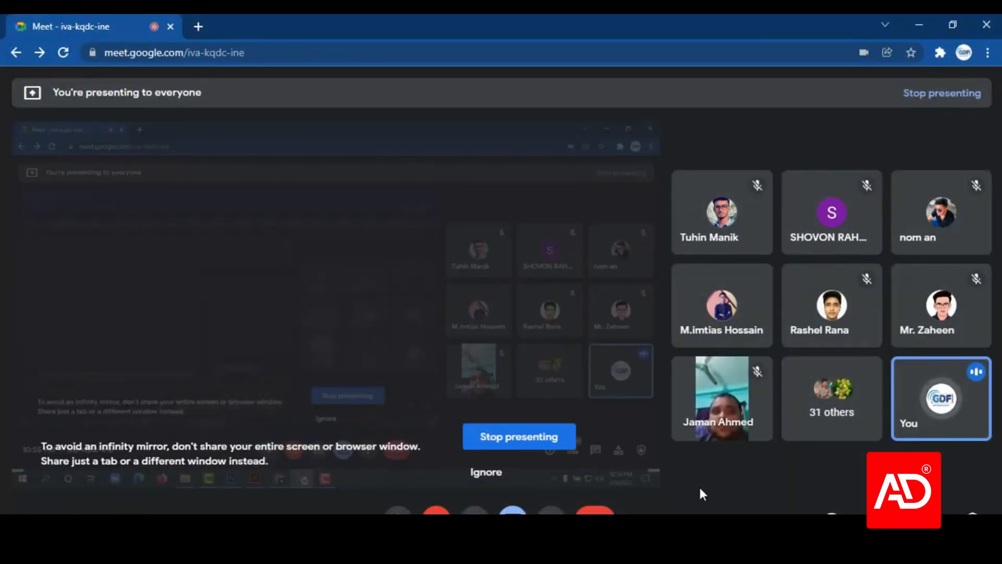
pyautogui.click(919, 22)
pyautogui.scroll(3, 486, 365)
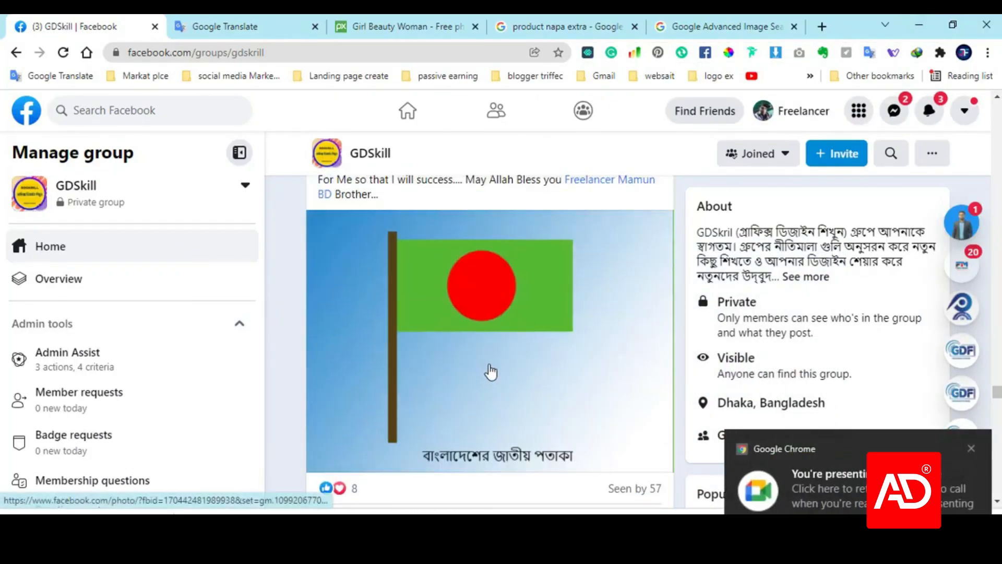
pyautogui.click(971, 449)
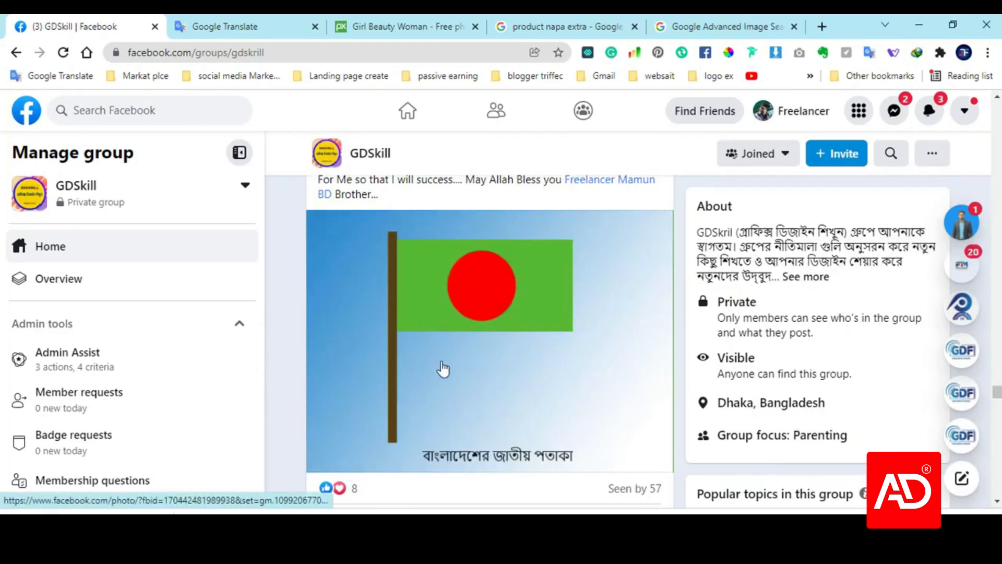
# - Review the flag homework posts again from the 4 February submissions back up to the newest ones in the feed
pyautogui.scroll(4, 444, 375)
pyautogui.scroll(-1, 446, 381)
pyautogui.scroll(-6, 448, 377)
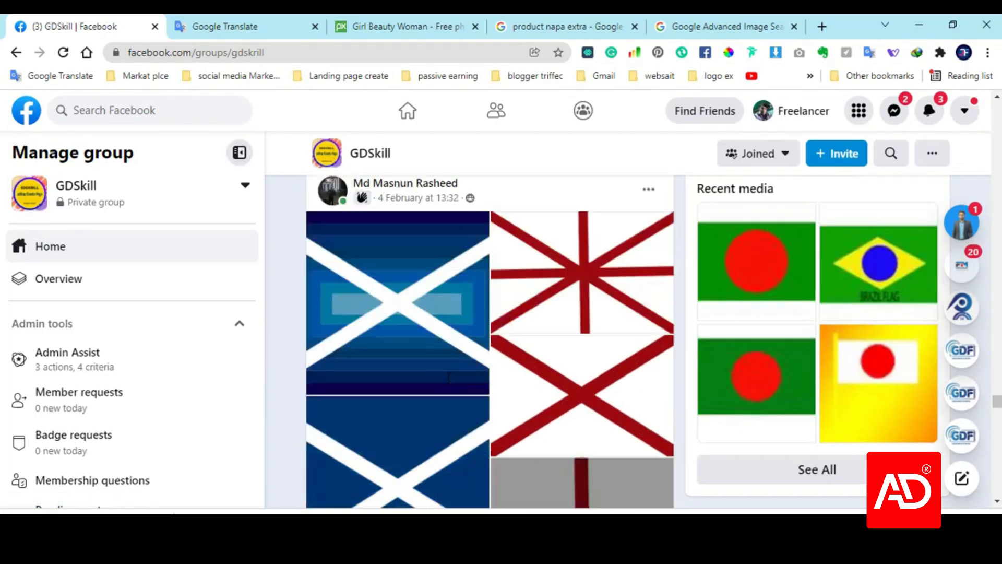
pyautogui.scroll(3, 449, 386)
pyautogui.scroll(10, 448, 391)
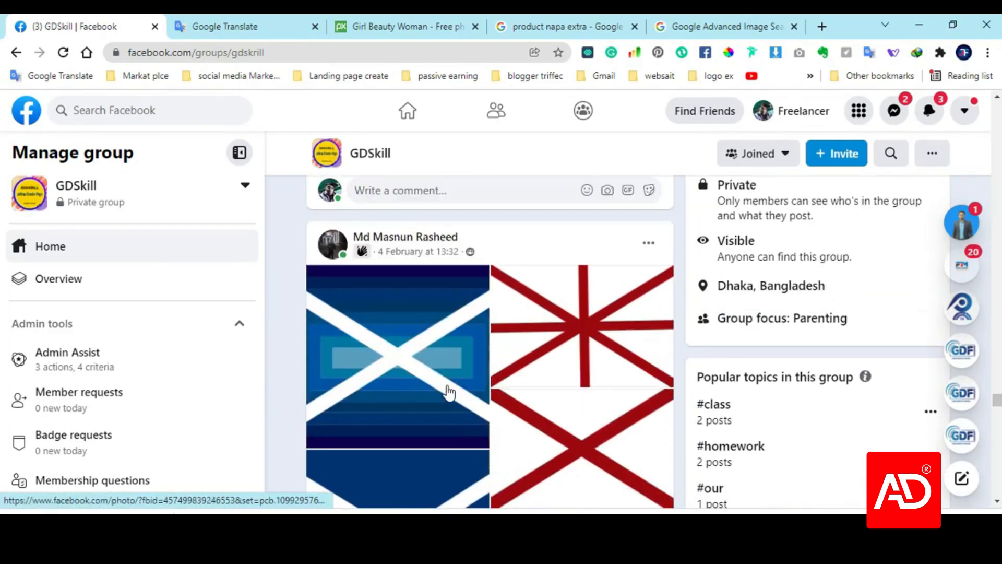
pyautogui.scroll(-8, 447, 391)
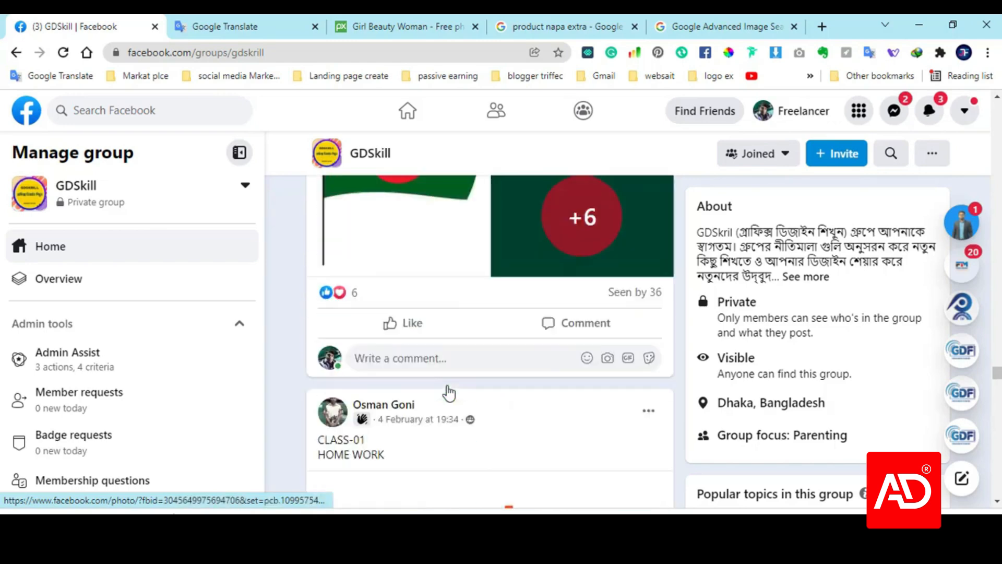
pyautogui.scroll(5, 448, 392)
pyautogui.scroll(-10, 447, 391)
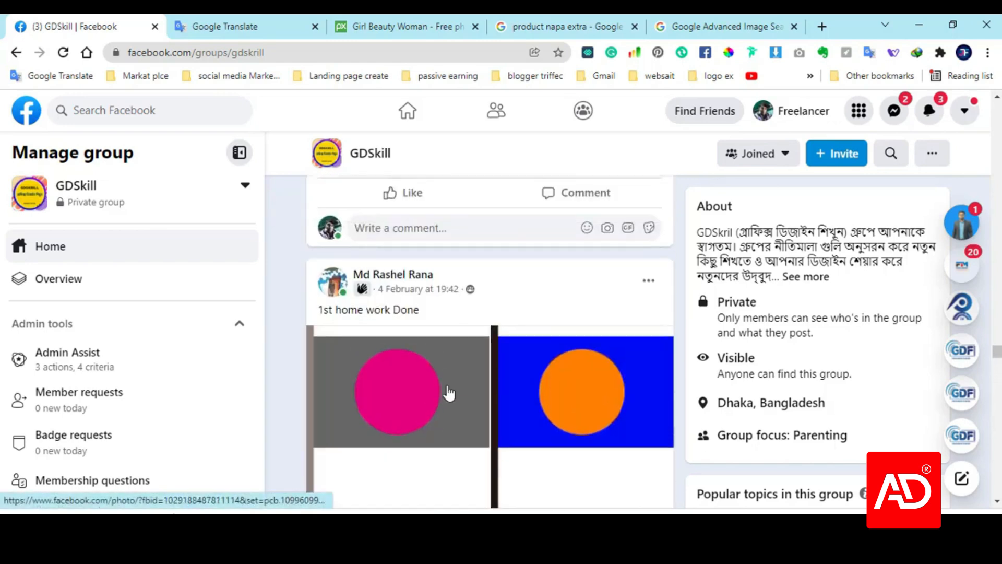
pyautogui.scroll(10, 448, 391)
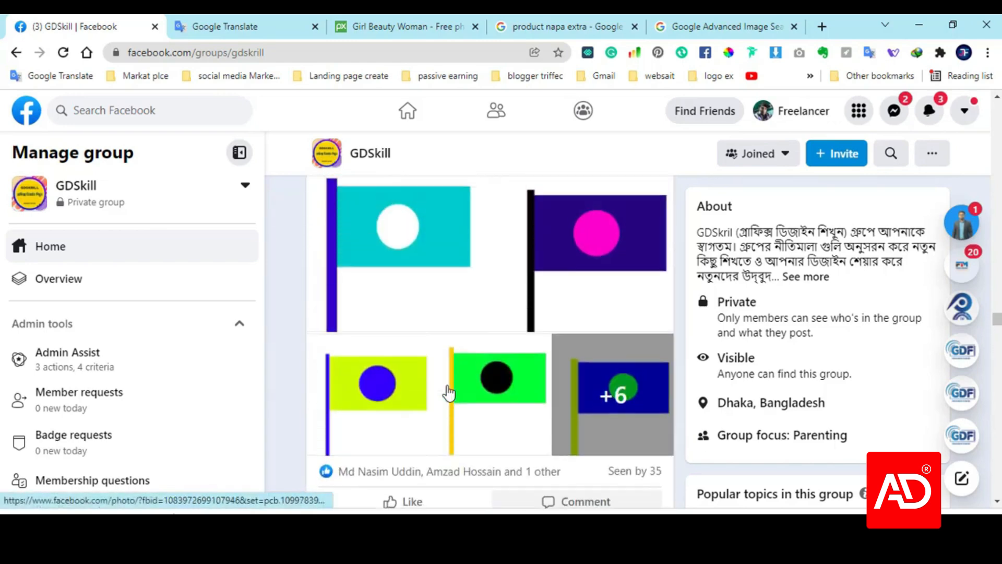
pyautogui.scroll(-15, 448, 393)
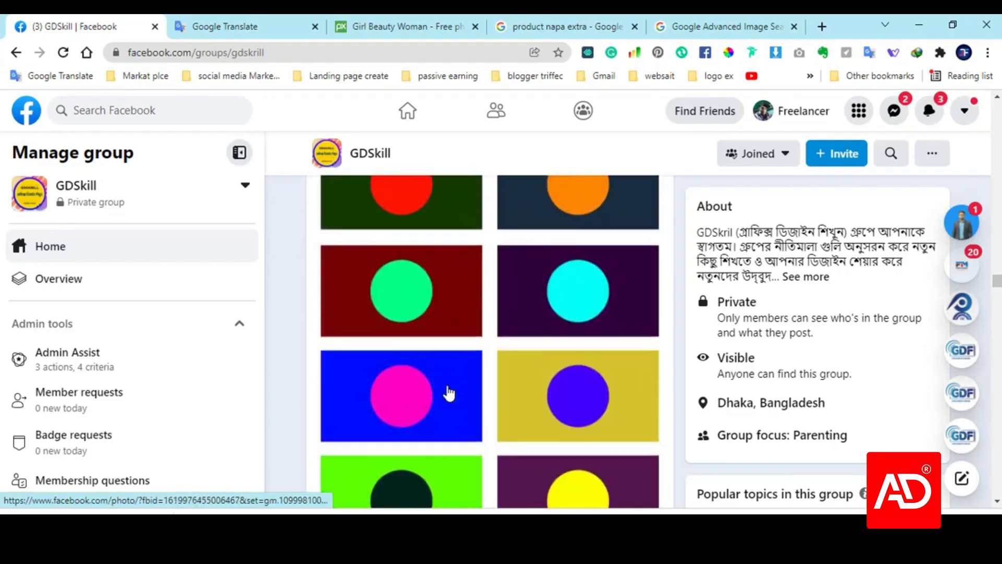
pyautogui.scroll(-15, 449, 392)
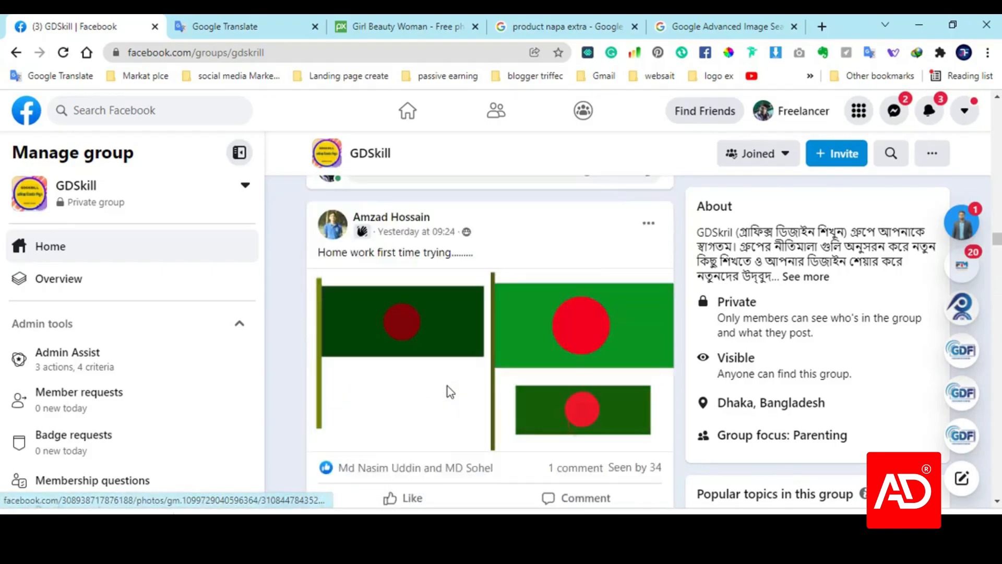
pyautogui.scroll(-15, 448, 393)
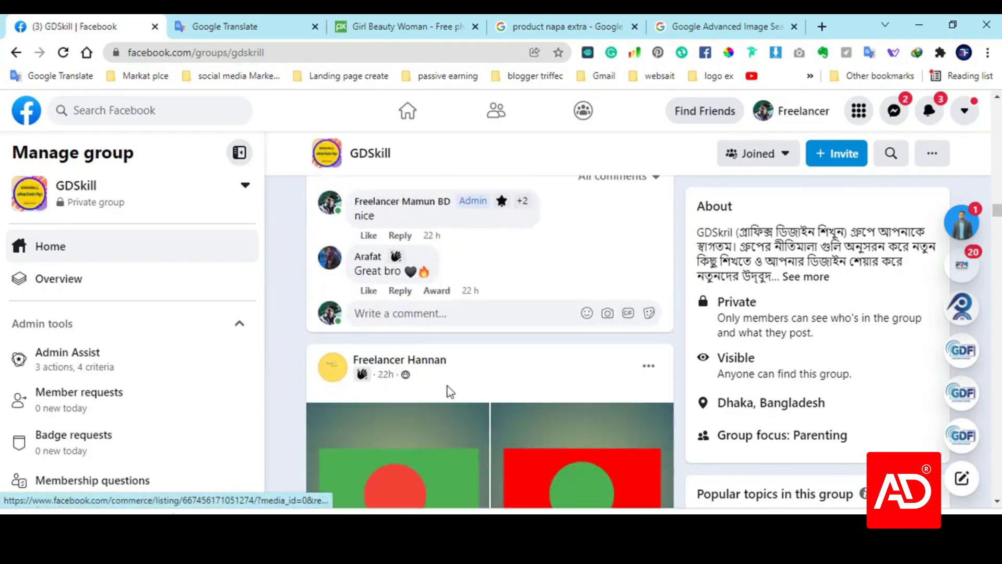
pyautogui.scroll(-15, 448, 393)
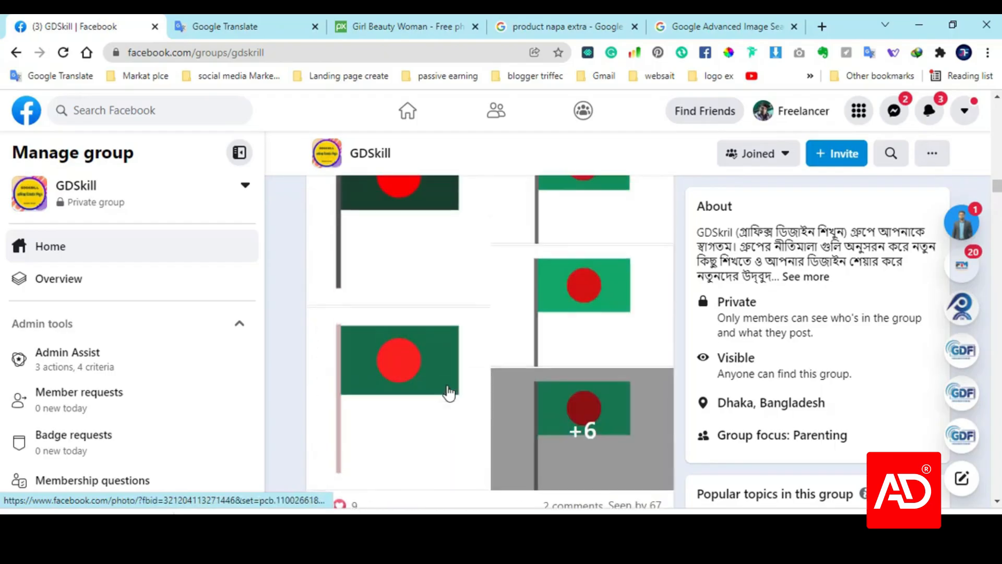
pyautogui.scroll(10, 448, 392)
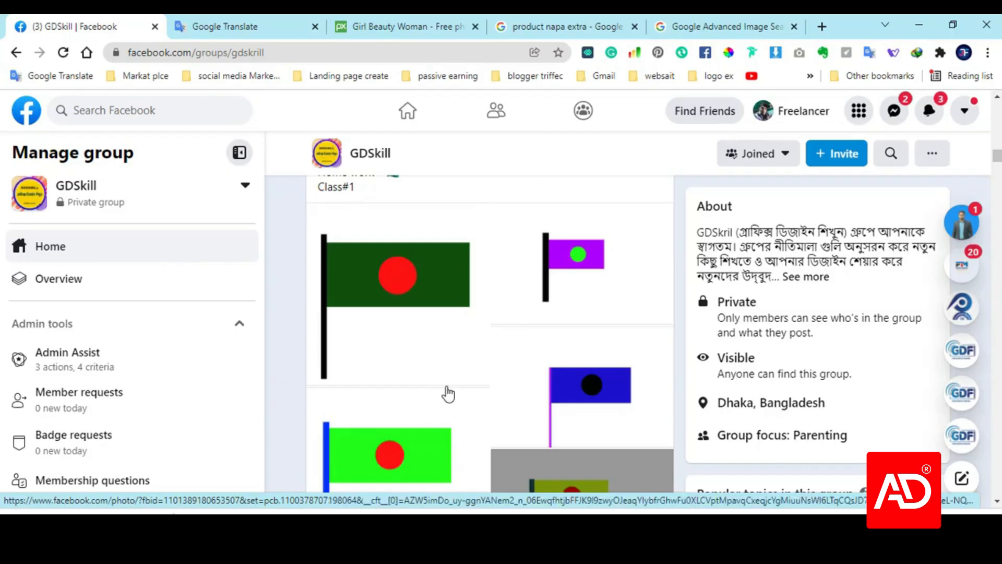
pyautogui.scroll(3, 448, 393)
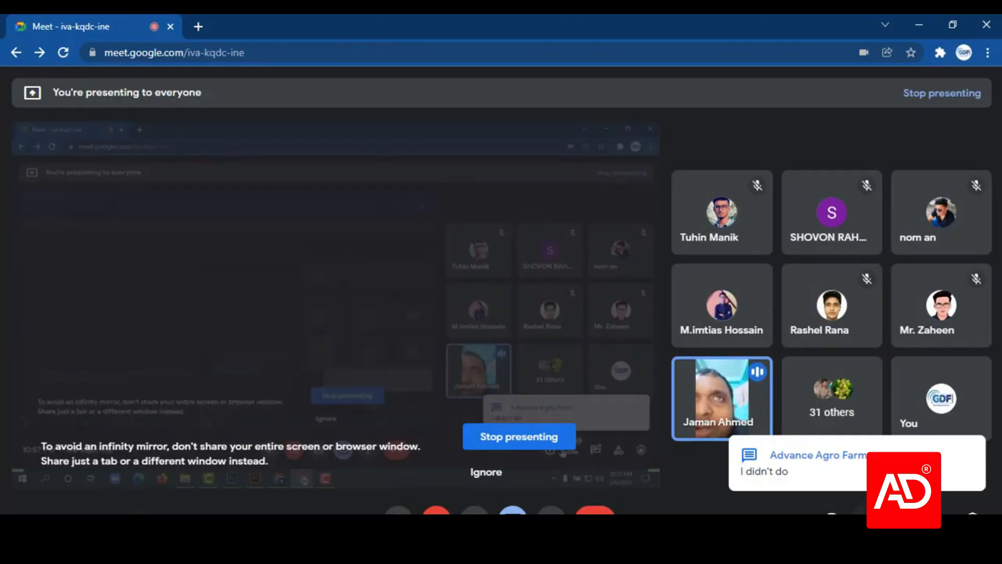
# - Read the participants' in-call messages in Google Meet, and minimize the meeting and Facebook windows to switch to Photoshop
pyautogui.click(901, 518)
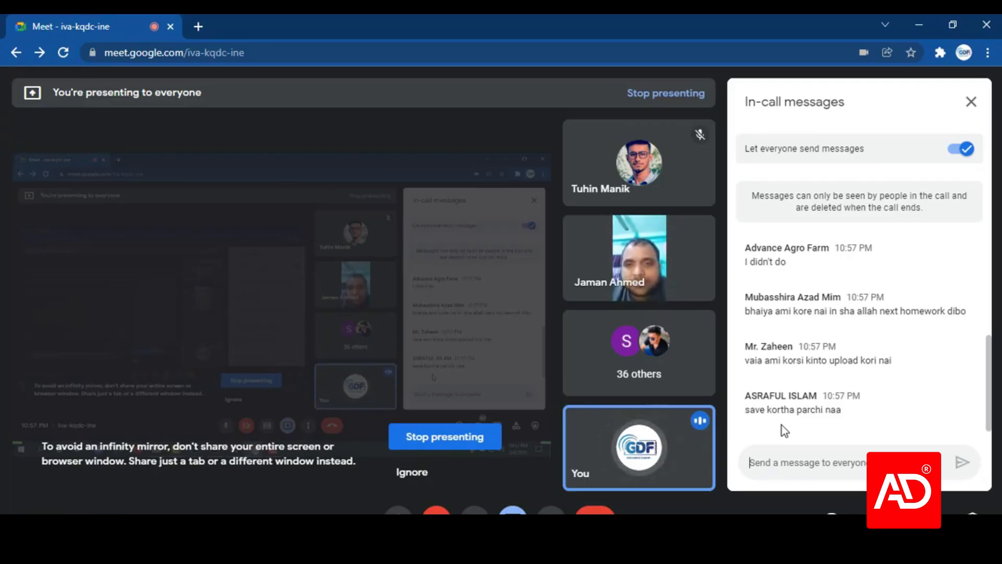
pyautogui.click(922, 14)
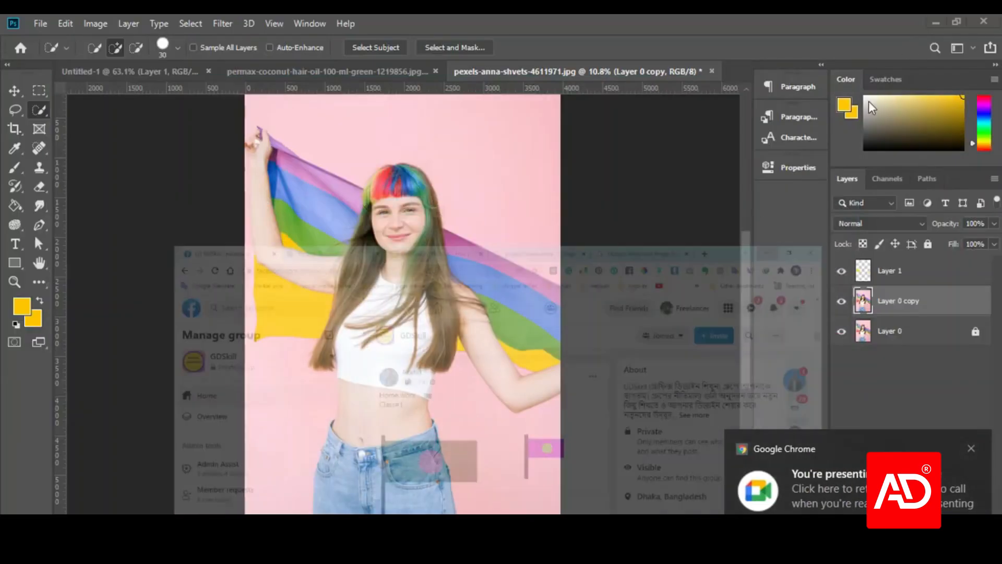
pyautogui.click(919, 24)
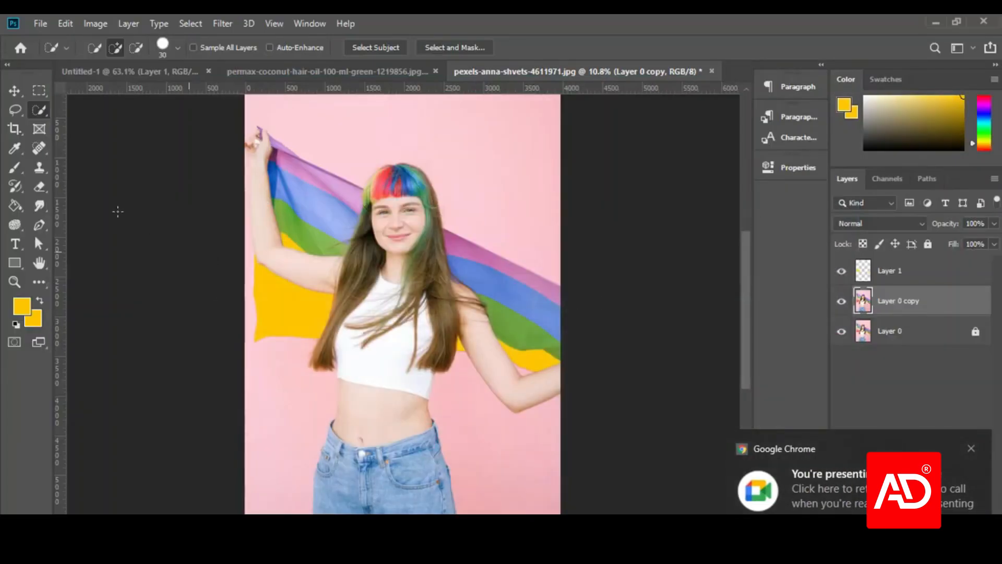
# - Dismiss the presenting notification, open the Save for Web (Legacy) export for the recolored flag photo and set its format to JPEG
pyautogui.click(40, 24)
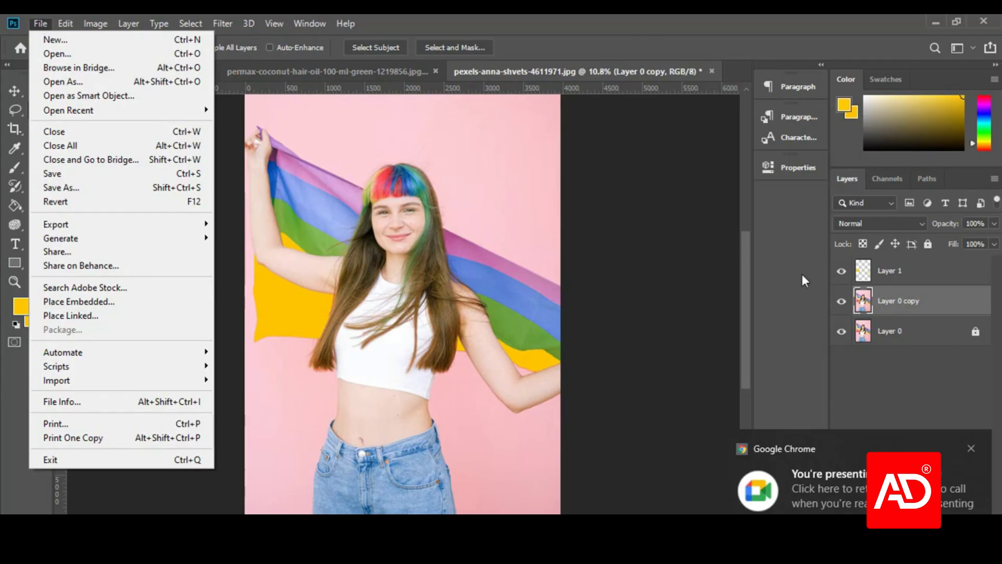
pyautogui.click(971, 447)
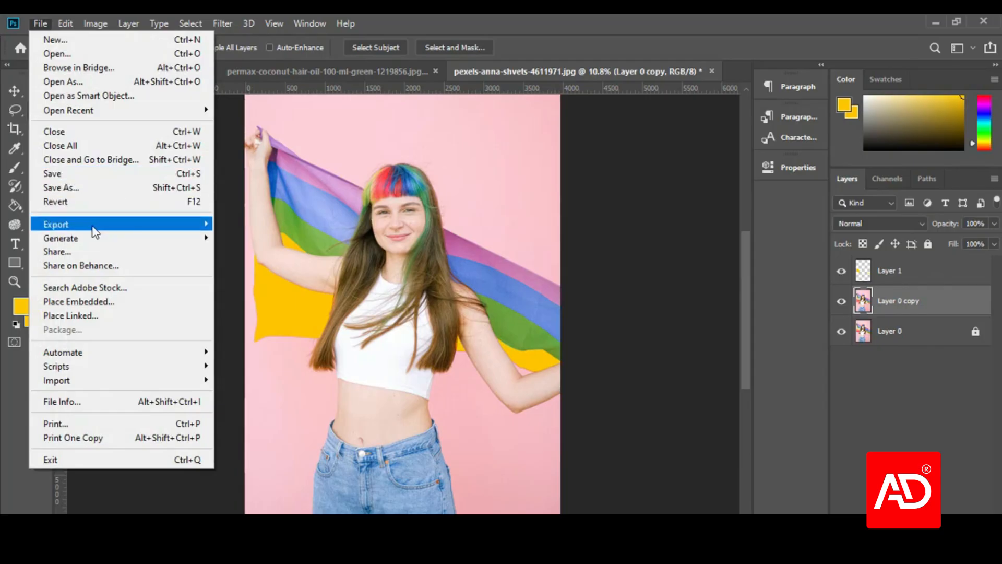
pyautogui.moveTo(93, 231)
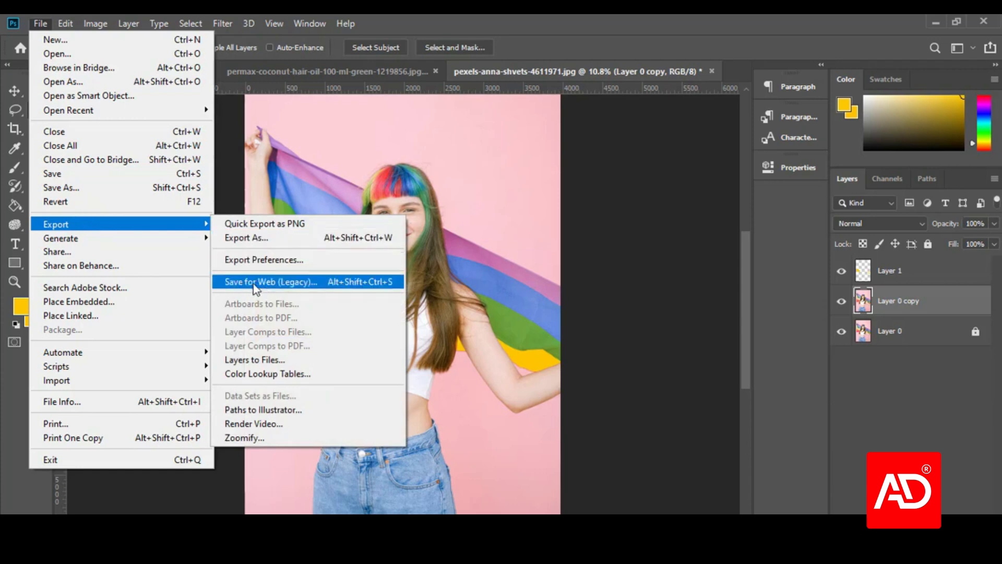
pyautogui.click(291, 282)
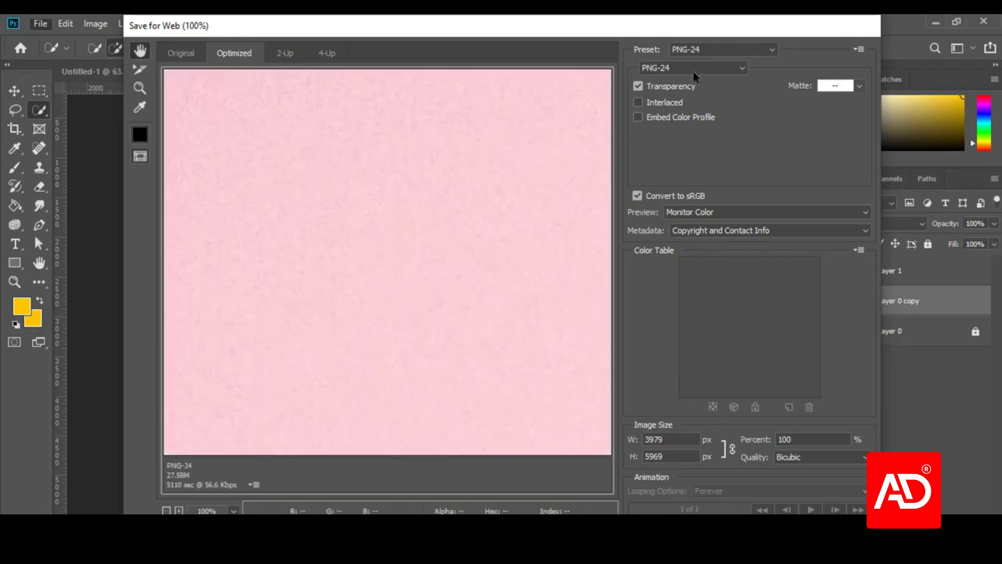
pyautogui.click(693, 68)
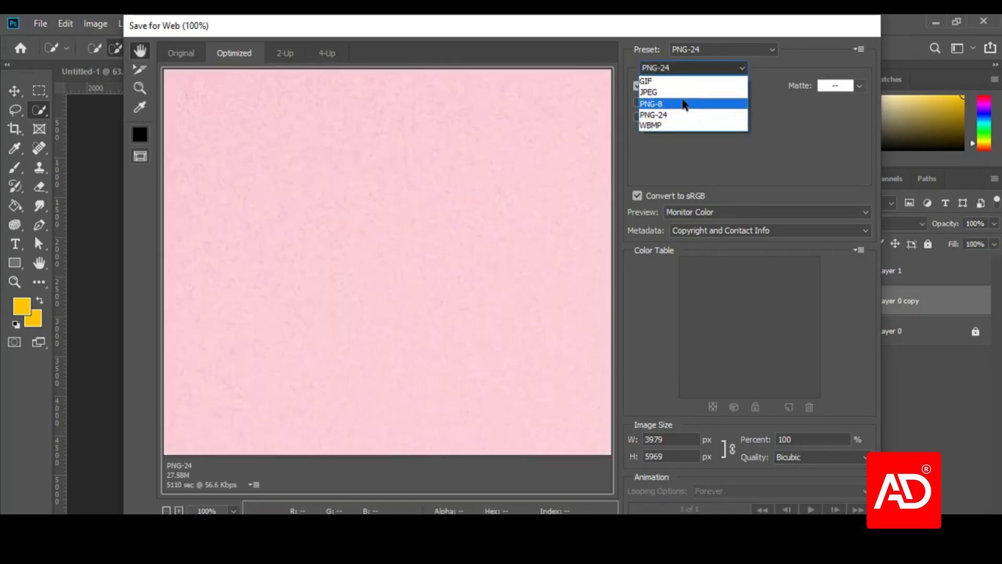
pyautogui.click(659, 95)
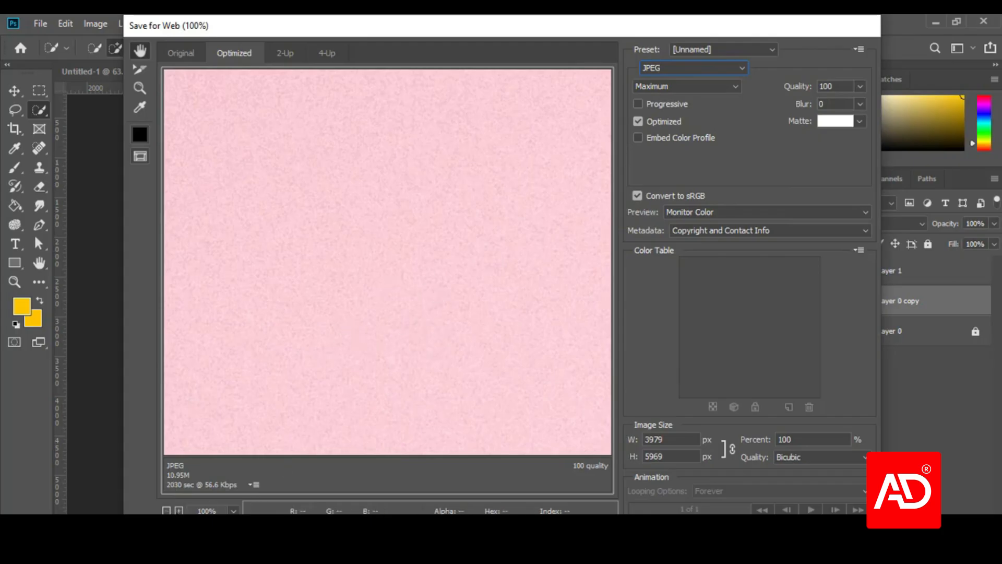
# - Inspect the JPEG export preview of the flag photo as a whole and at 25% magnification
pyautogui.click(167, 511)
pyautogui.click(167, 510)
pyautogui.click(166, 510)
pyautogui.click(166, 511)
pyautogui.click(166, 511)
pyautogui.click(166, 511)
pyautogui.click(166, 511)
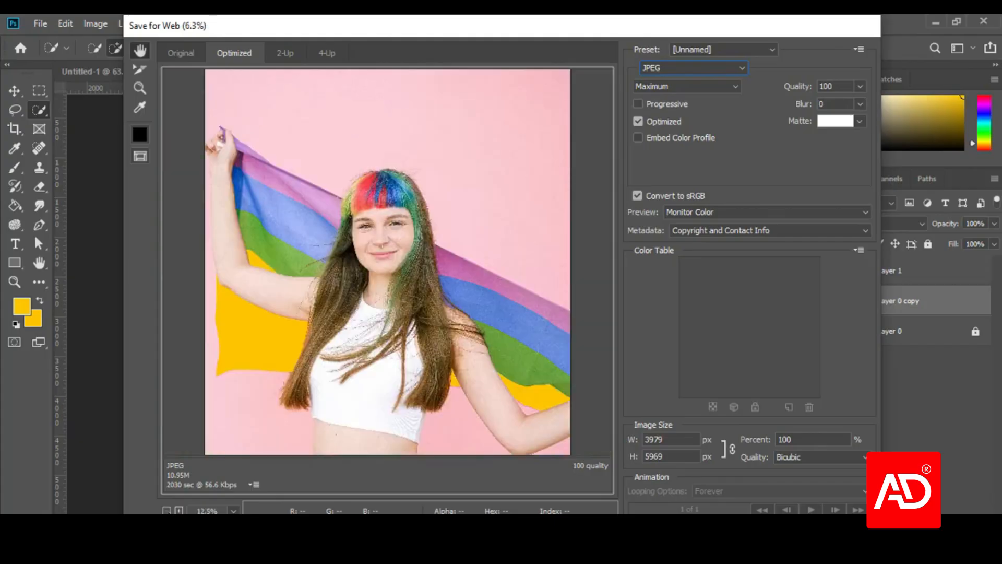
pyautogui.click(178, 511)
pyautogui.click(179, 510)
pyautogui.click(179, 511)
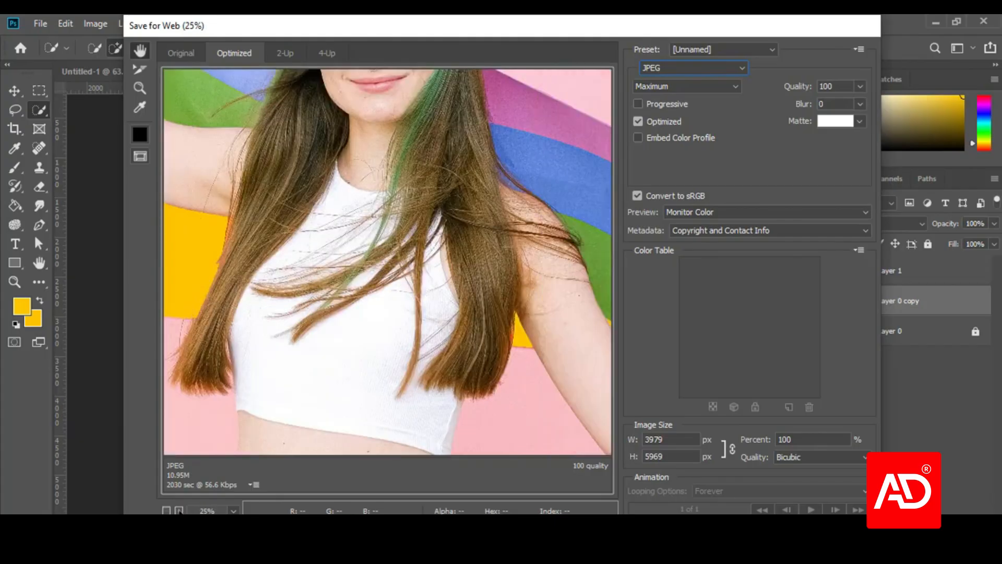
# - Set the width of the exported image to 1080 px
pyautogui.moveTo(648, 439)
pyautogui.mouseDown()
pyautogui.moveTo(668, 436)
pyautogui.moveTo(653, 441)
pyautogui.mouseUp()
pyautogui.click(660, 440)
pyautogui.doubleClick(654, 441)
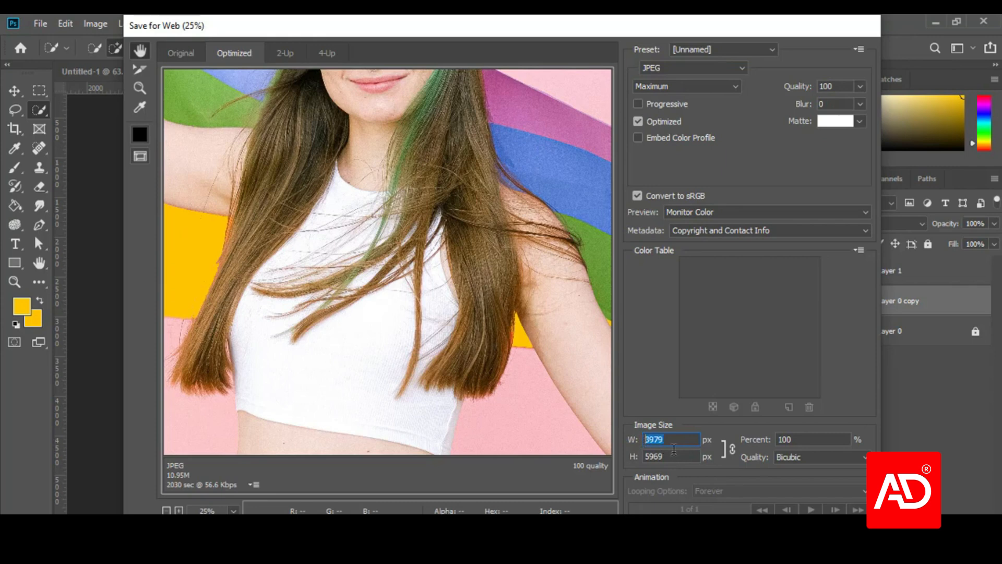
pyautogui.write('1')
pyautogui.write('80')
pyautogui.press('BackSpace')
pyautogui.press('BackSpace')
pyautogui.press('BackSpace')
pyautogui.write('1080')
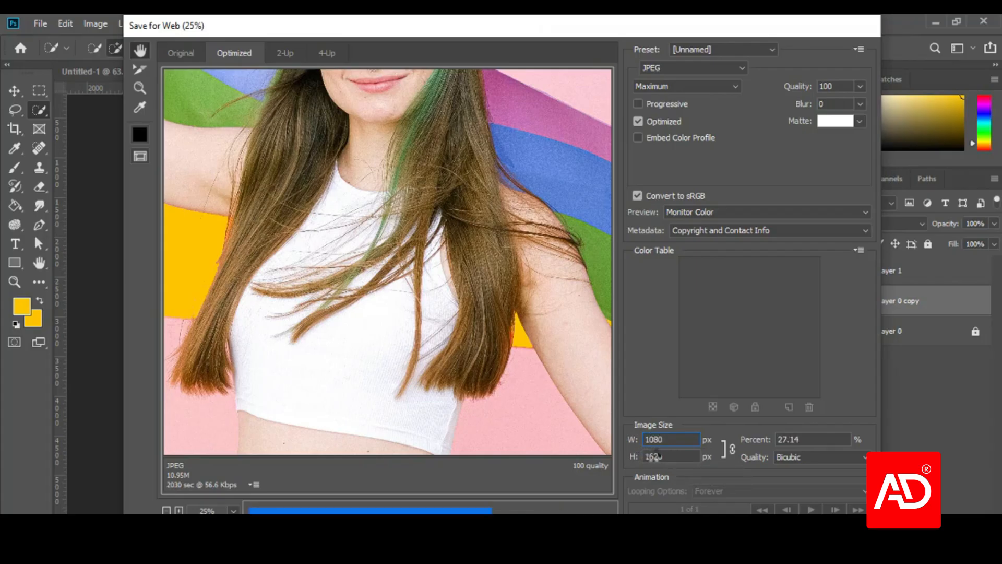
# - Set the exported image's height to 720 px, switch the format to PNG-24 and close the export dialog
pyautogui.doubleClick(665, 457)
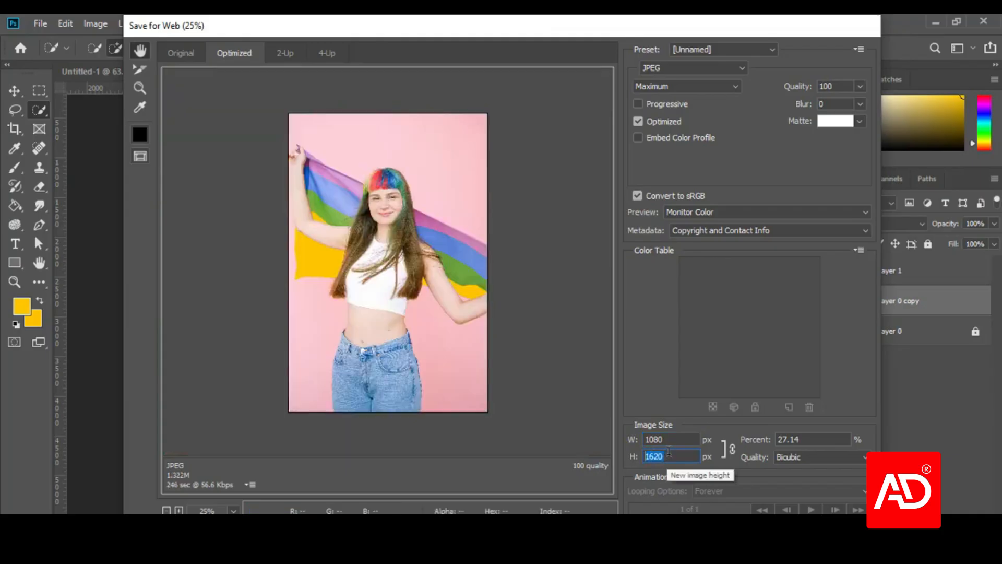
pyautogui.moveTo(668, 453); pyautogui.dragTo(646, 456)
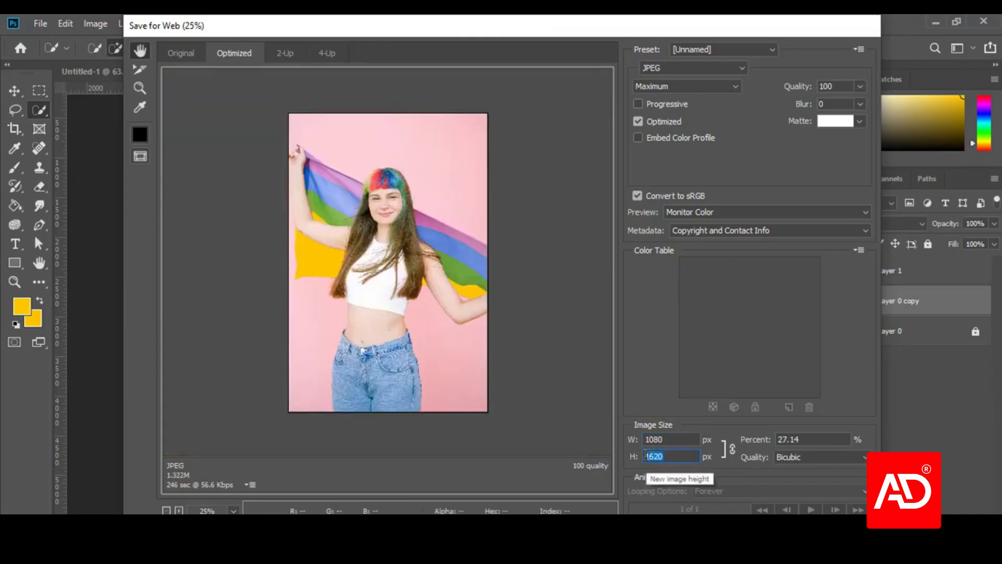
pyautogui.write('720')
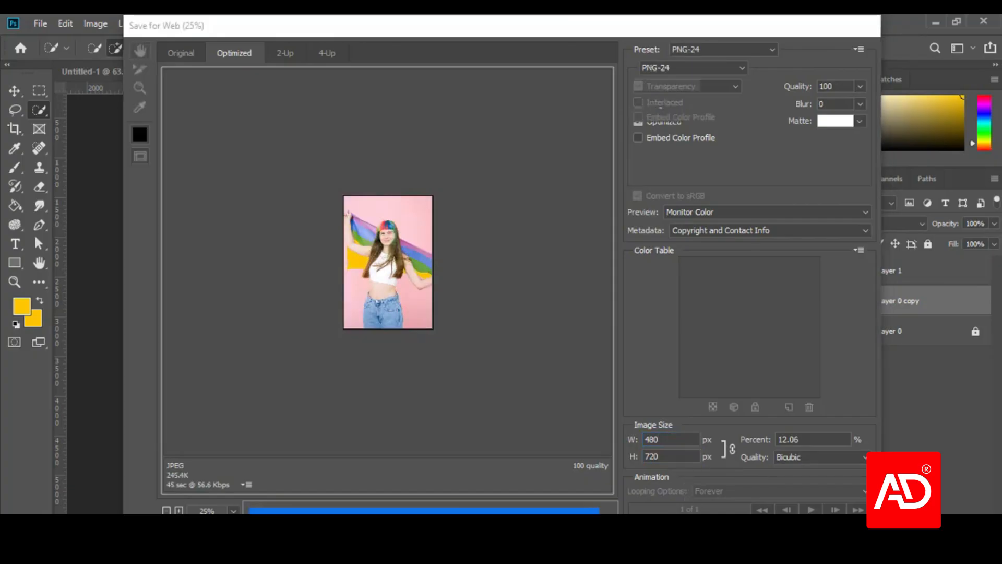
pyautogui.press('Return')
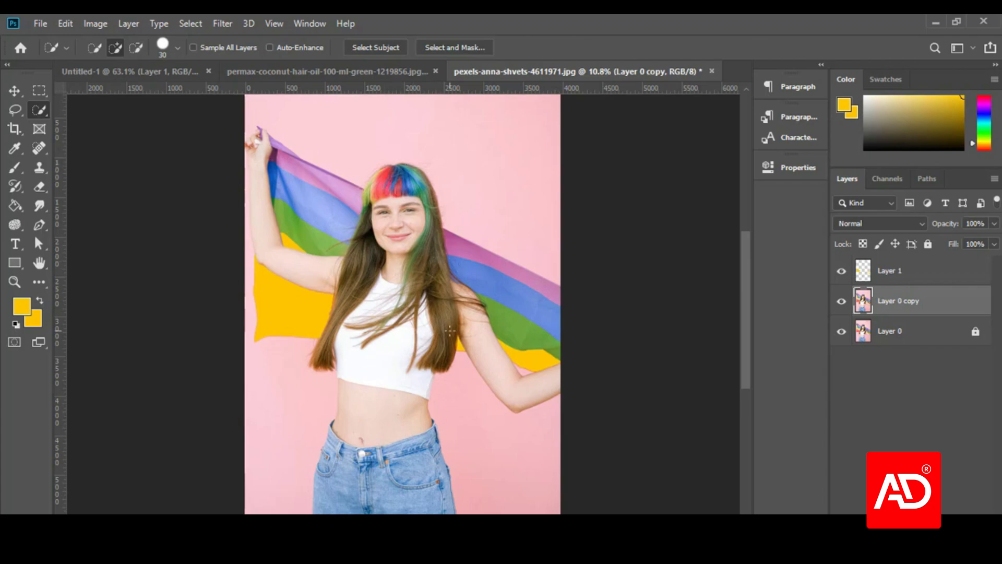
# - Examine the woman's face and hair in the flag photo up close
pyautogui.scroll(6, 394, 235)
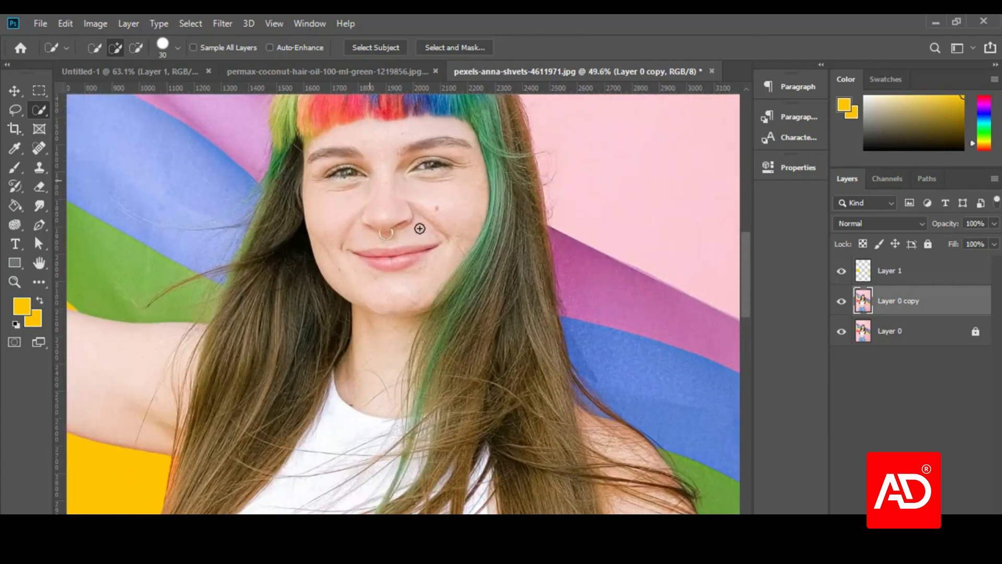
pyautogui.scroll(4, 420, 228)
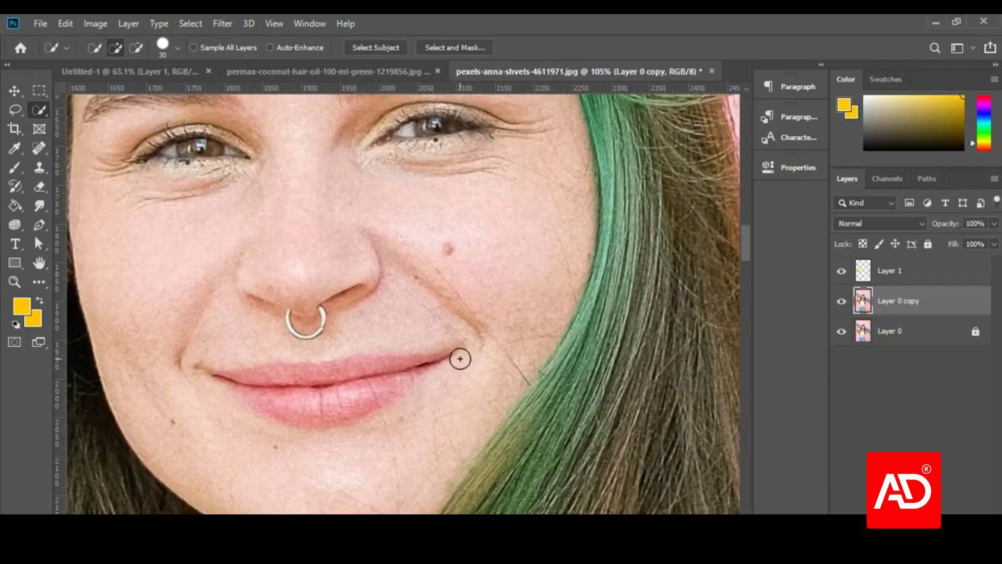
pyautogui.scroll(-2, 449, 354)
pyautogui.scroll(-2, 484, 347)
pyautogui.scroll(1, 413, 282)
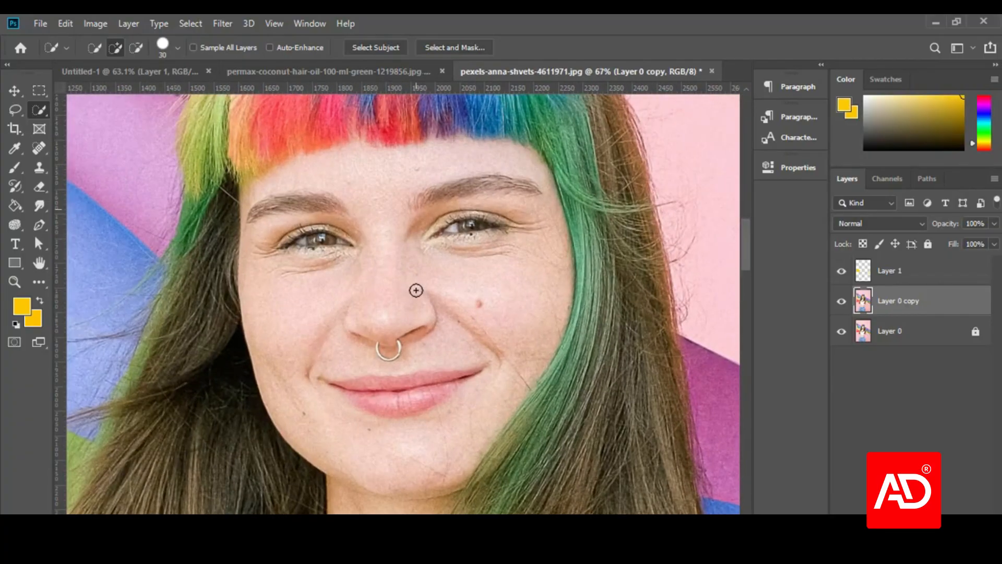
pyautogui.scroll(2, 416, 291)
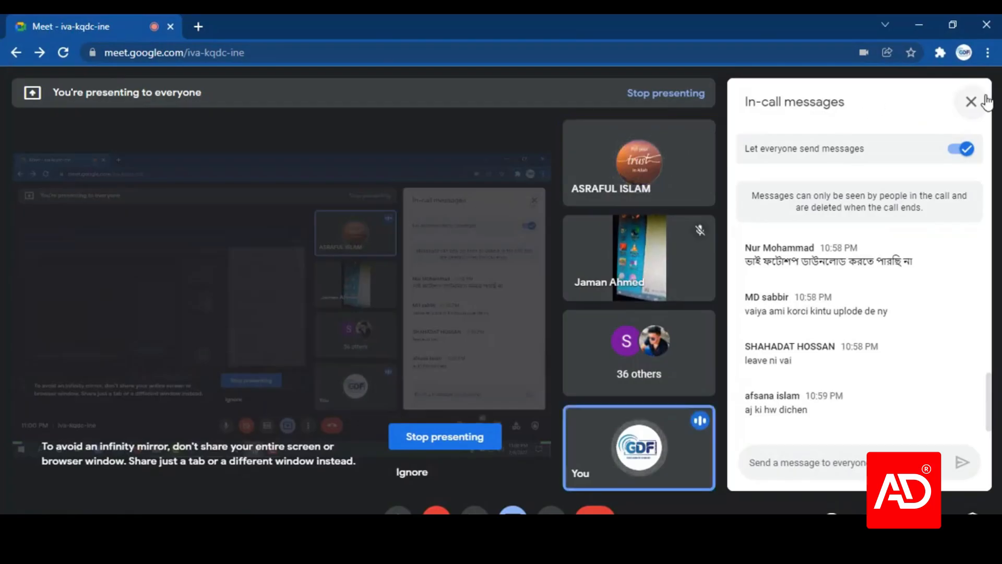
# - Switch to Google Meet, close the in-call messages and stop presenting the screen to the call
pyautogui.click(968, 101)
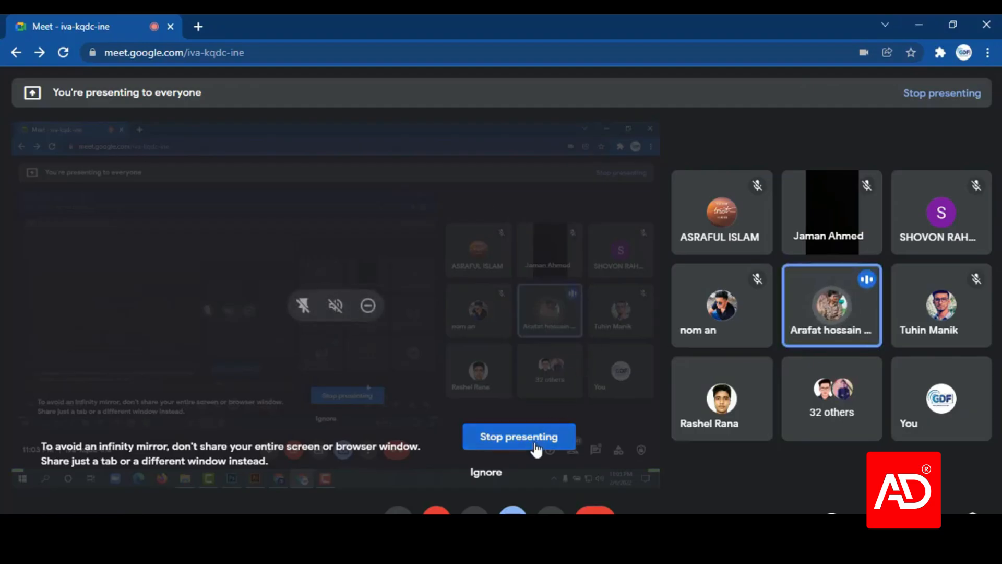
pyautogui.click(547, 439)
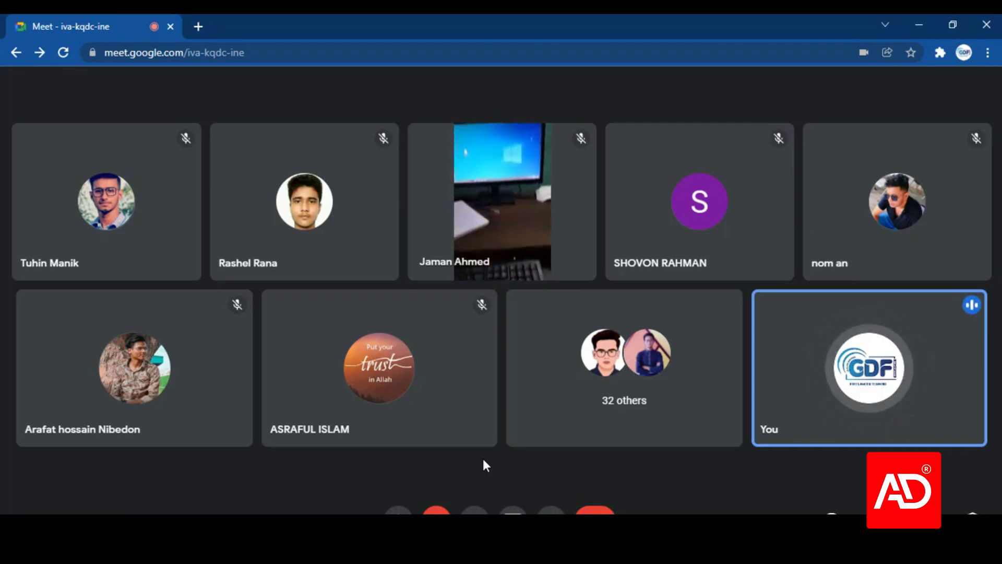
pyautogui.click(567, 551)
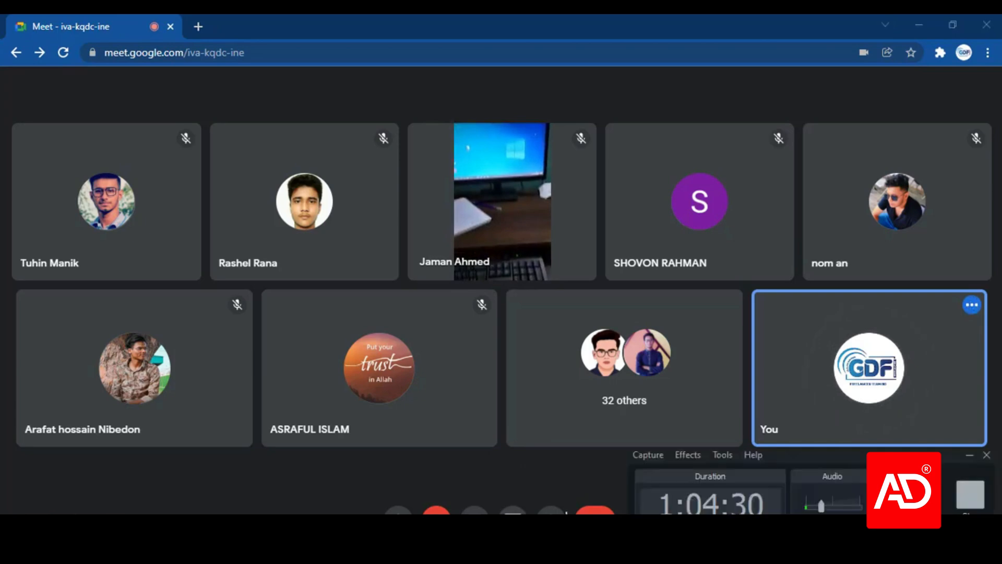